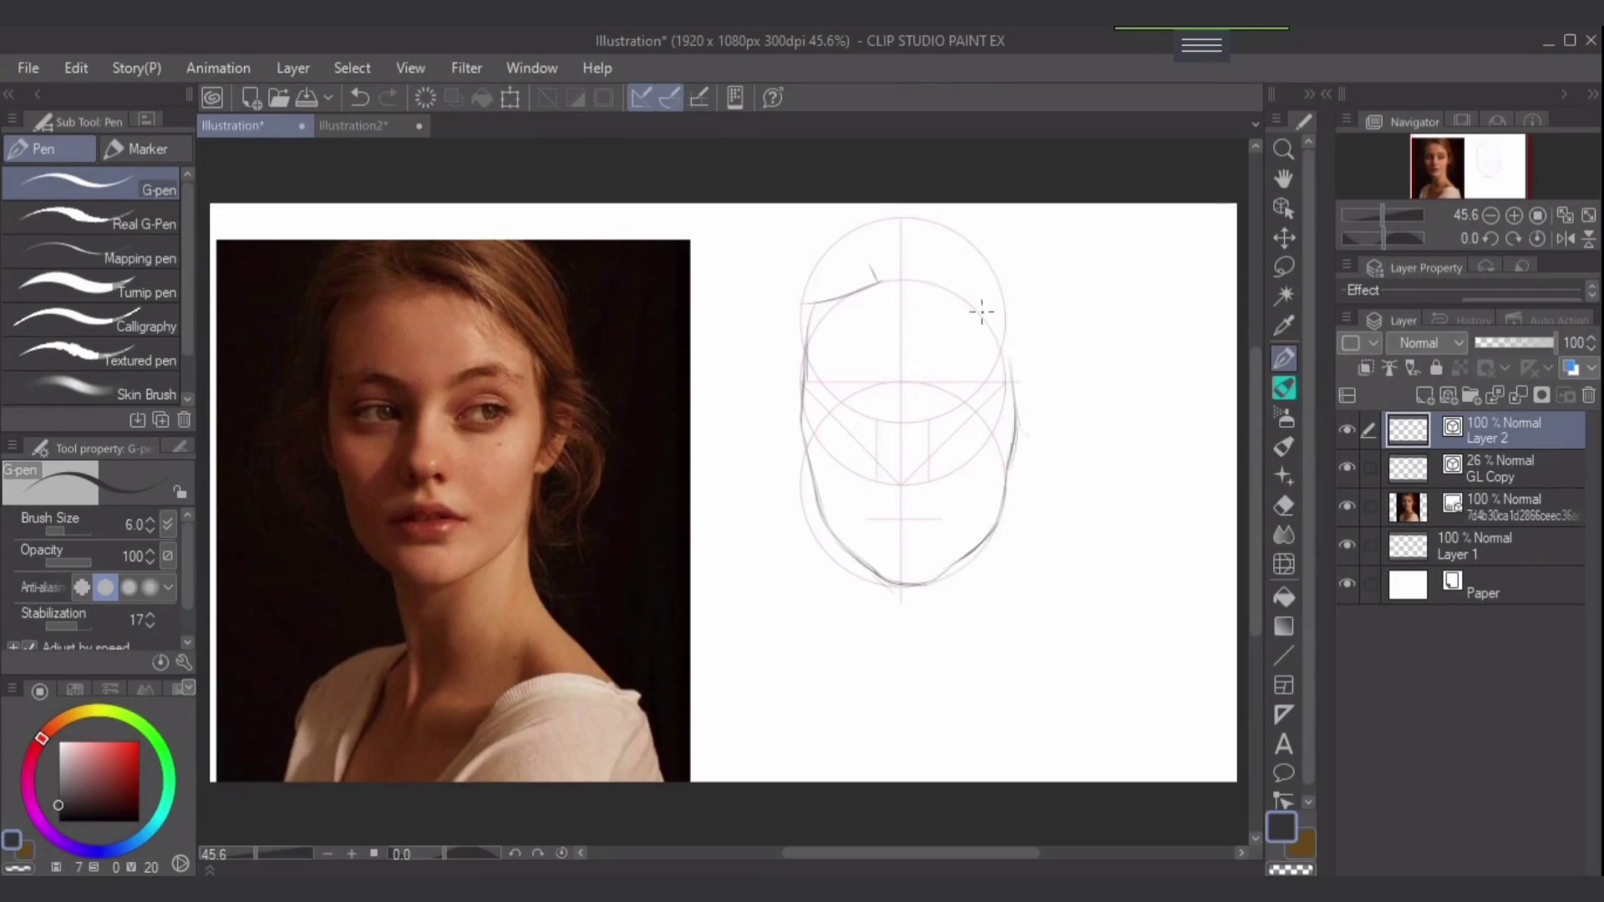
Sketch the hairline and loose hair outlines around both sides of the face with the G-pen.
left_click_drag(875, 275, 870, 266)
left_click_drag(885, 258, 979, 279)
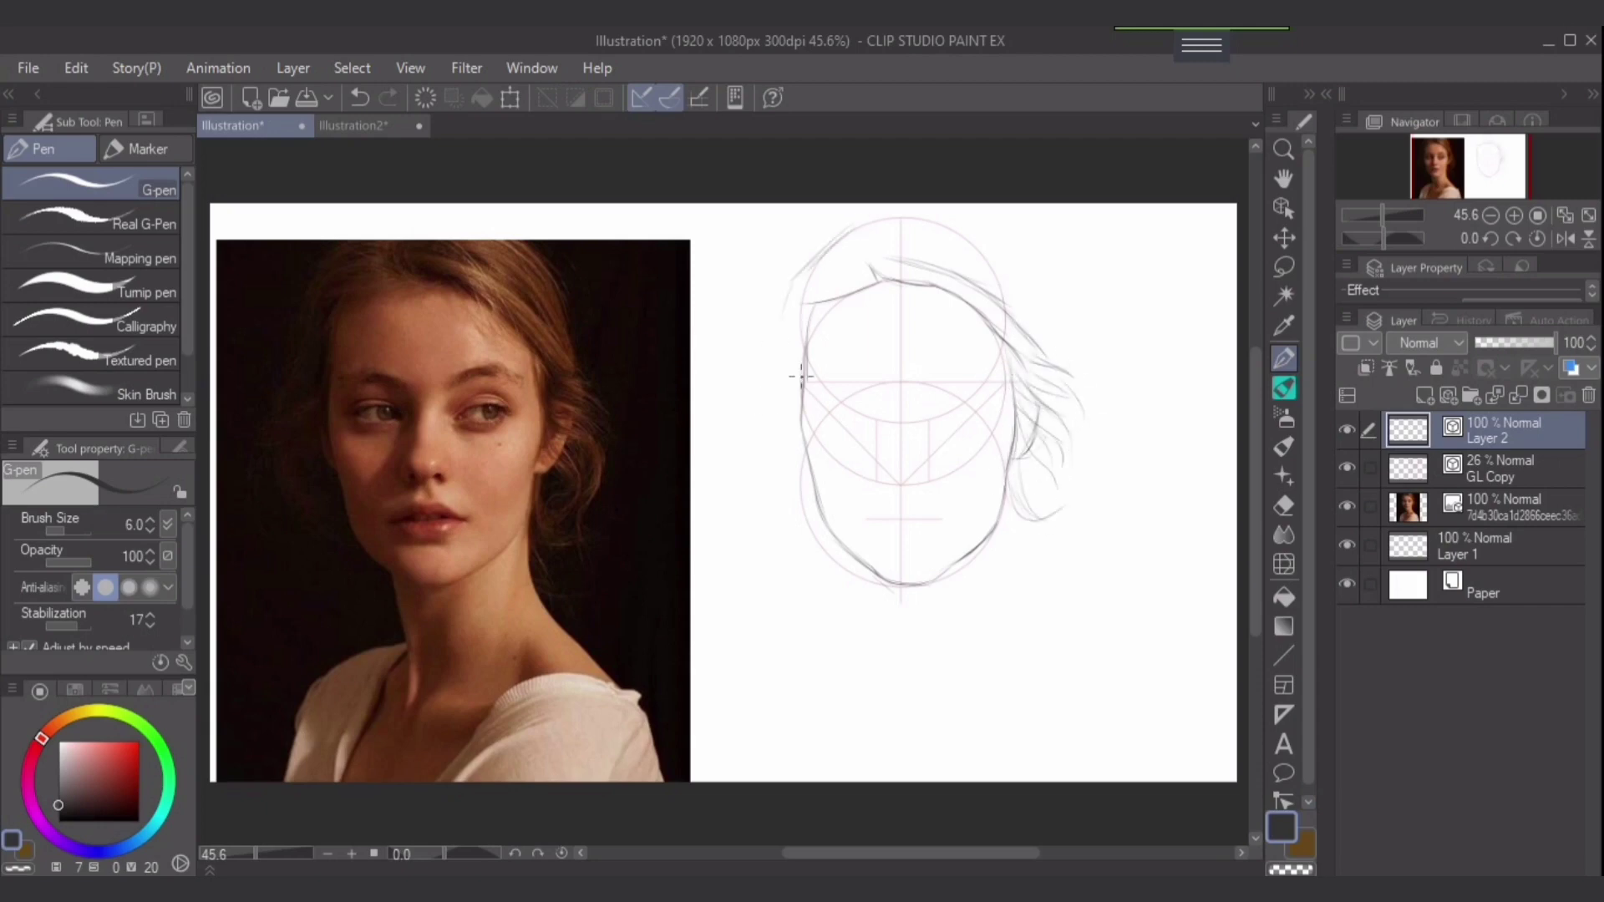
left_click_drag(815, 251, 752, 448)
left_click_drag(786, 351, 781, 451)
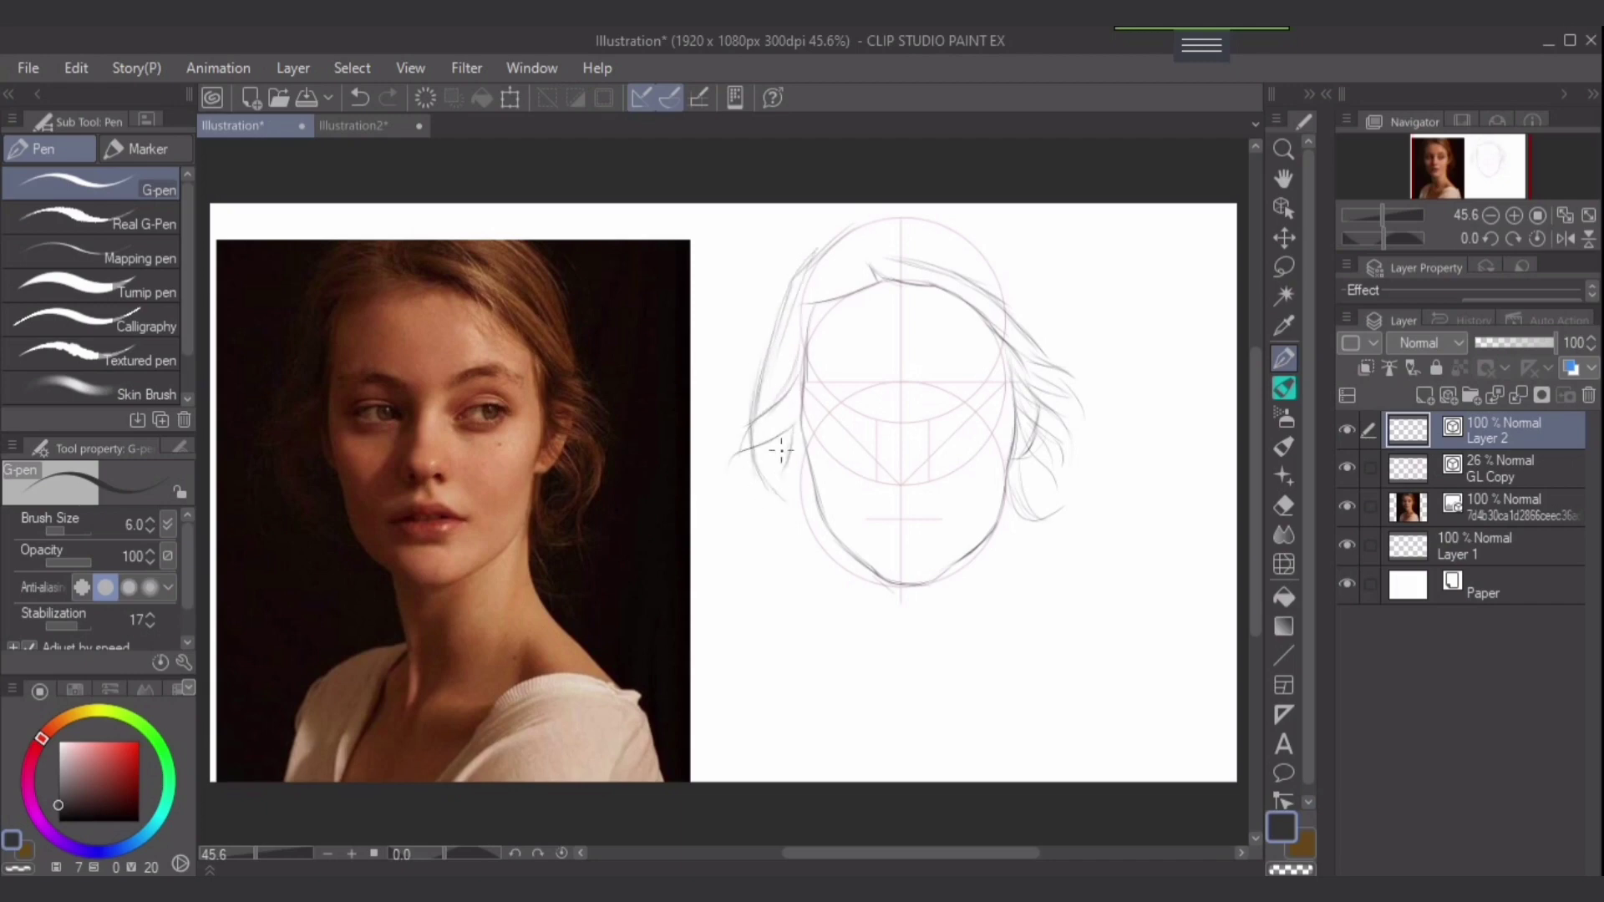
Sketch the neck, both shoulders and the draped neckline of the top below the head.
left_click_drag(871, 573, 885, 677)
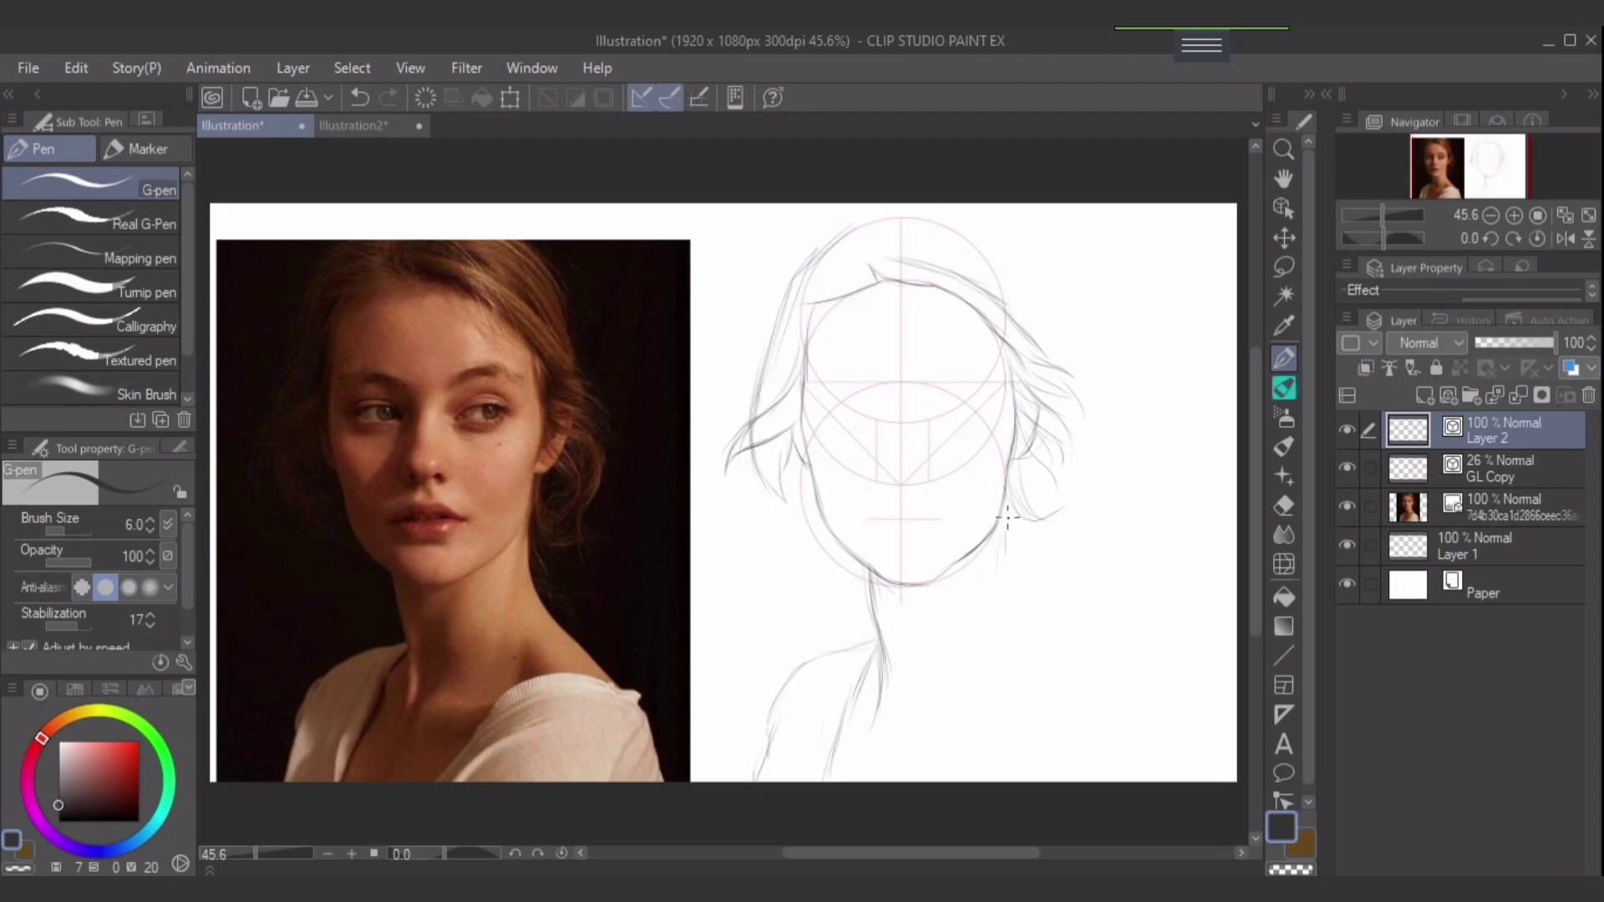
mouse_move(1003, 531)
left_mouse_down()
mouse_move(1020, 602)
mouse_move(1093, 688)
left_mouse_up()
left_click_drag(982, 707, 1102, 689)
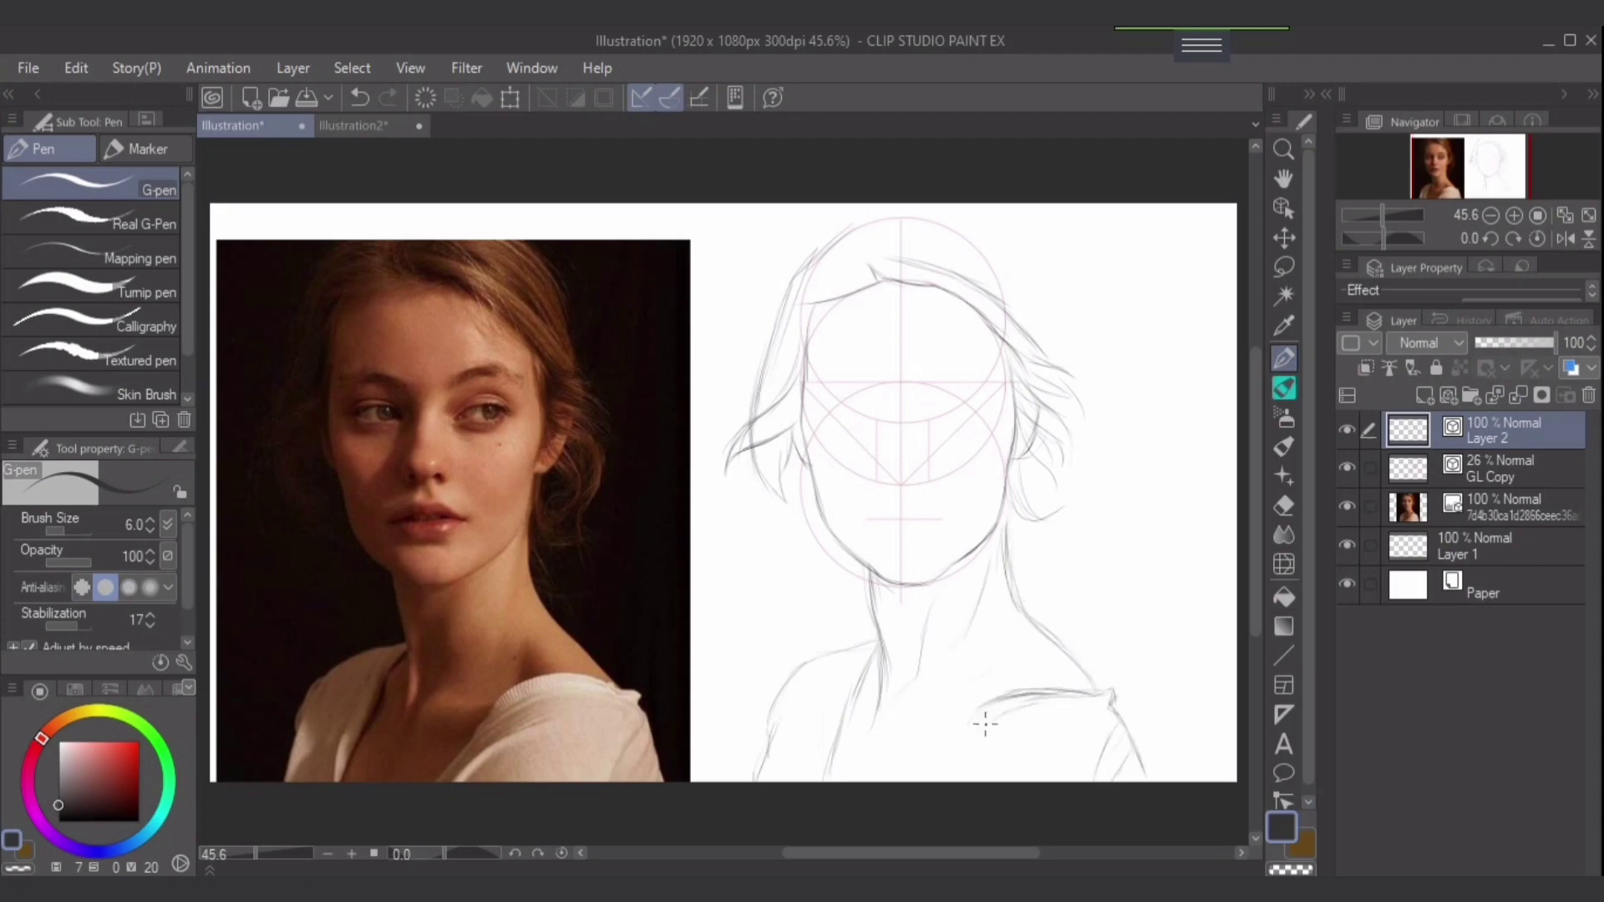
left_click_drag(1003, 721, 929, 781)
left_click_drag(1041, 723, 973, 781)
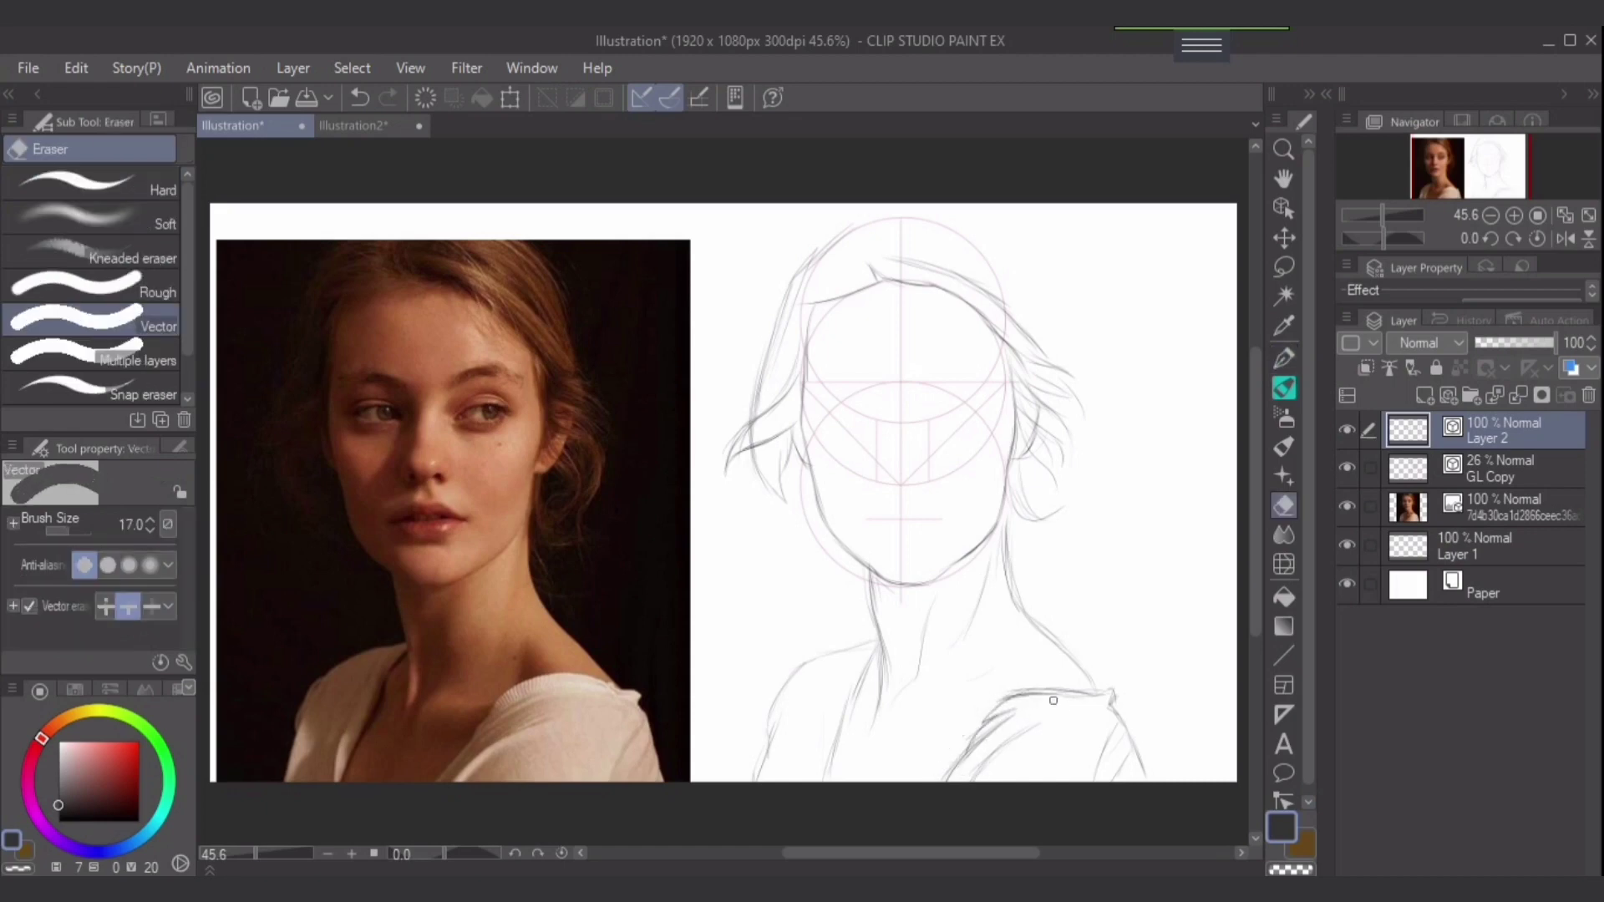
Rework the collar fold on the near shoulder and outline the hair over the crown.
key("m")
key("ctrl+t")
mouse_move(977, 700)
left_mouse_down()
mouse_move(961, 735)
mouse_move(1015, 690)
left_mouse_up()
key("Return")
key("p")
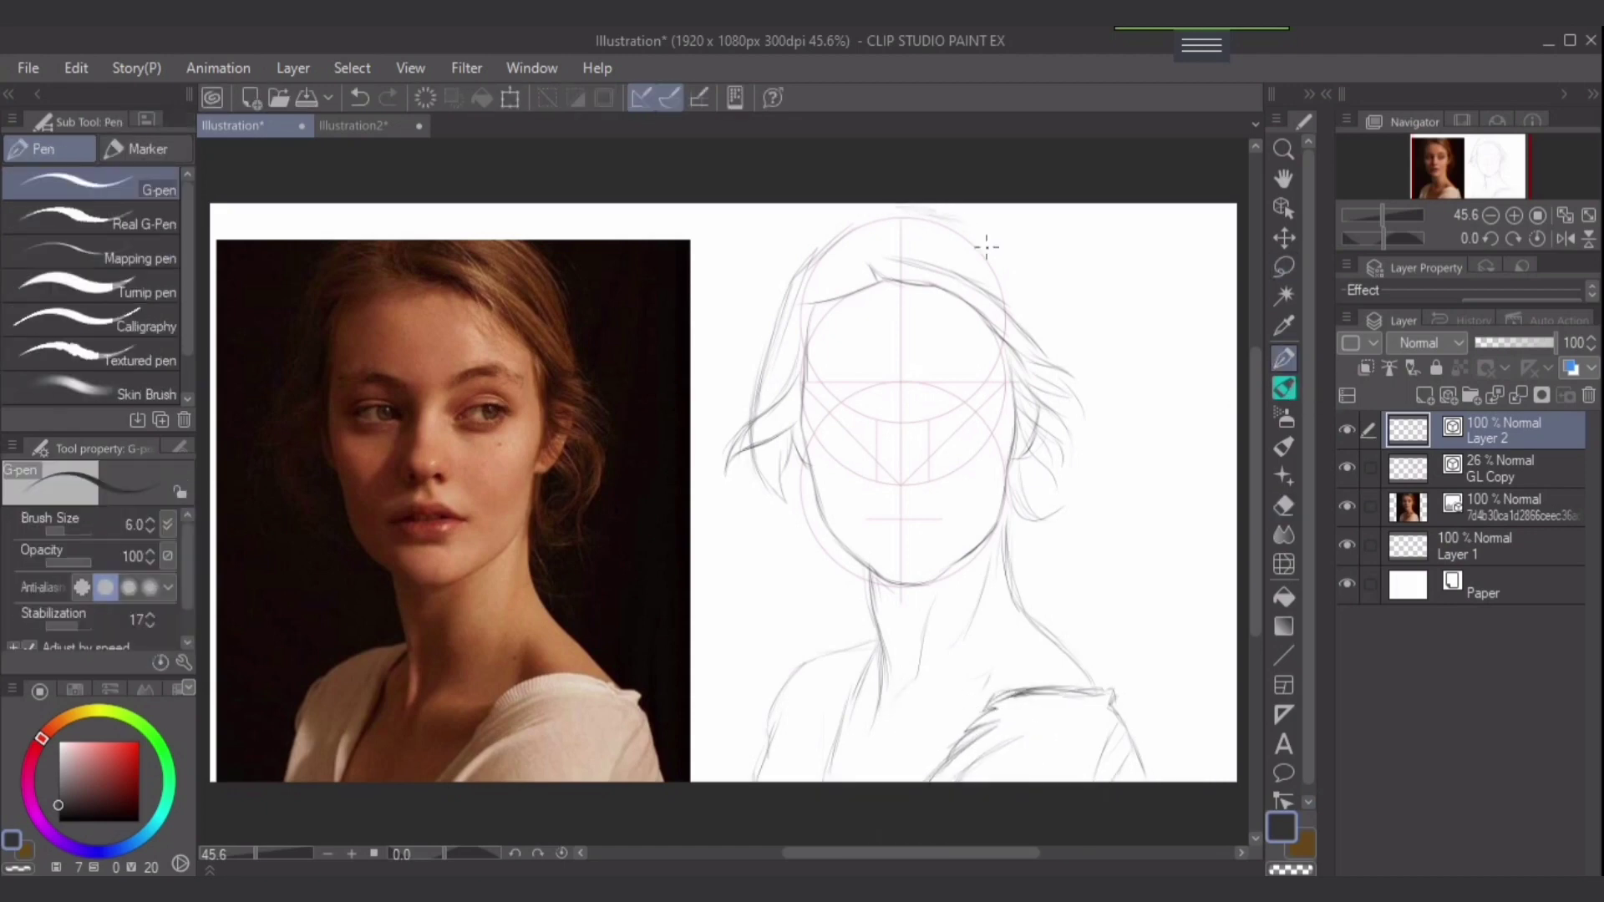
left_click_drag(1004, 299, 1059, 361)
Sketch the eyes, nose, eyebrows and lips along the facial guidelines.
key("ctrl+alt+0")
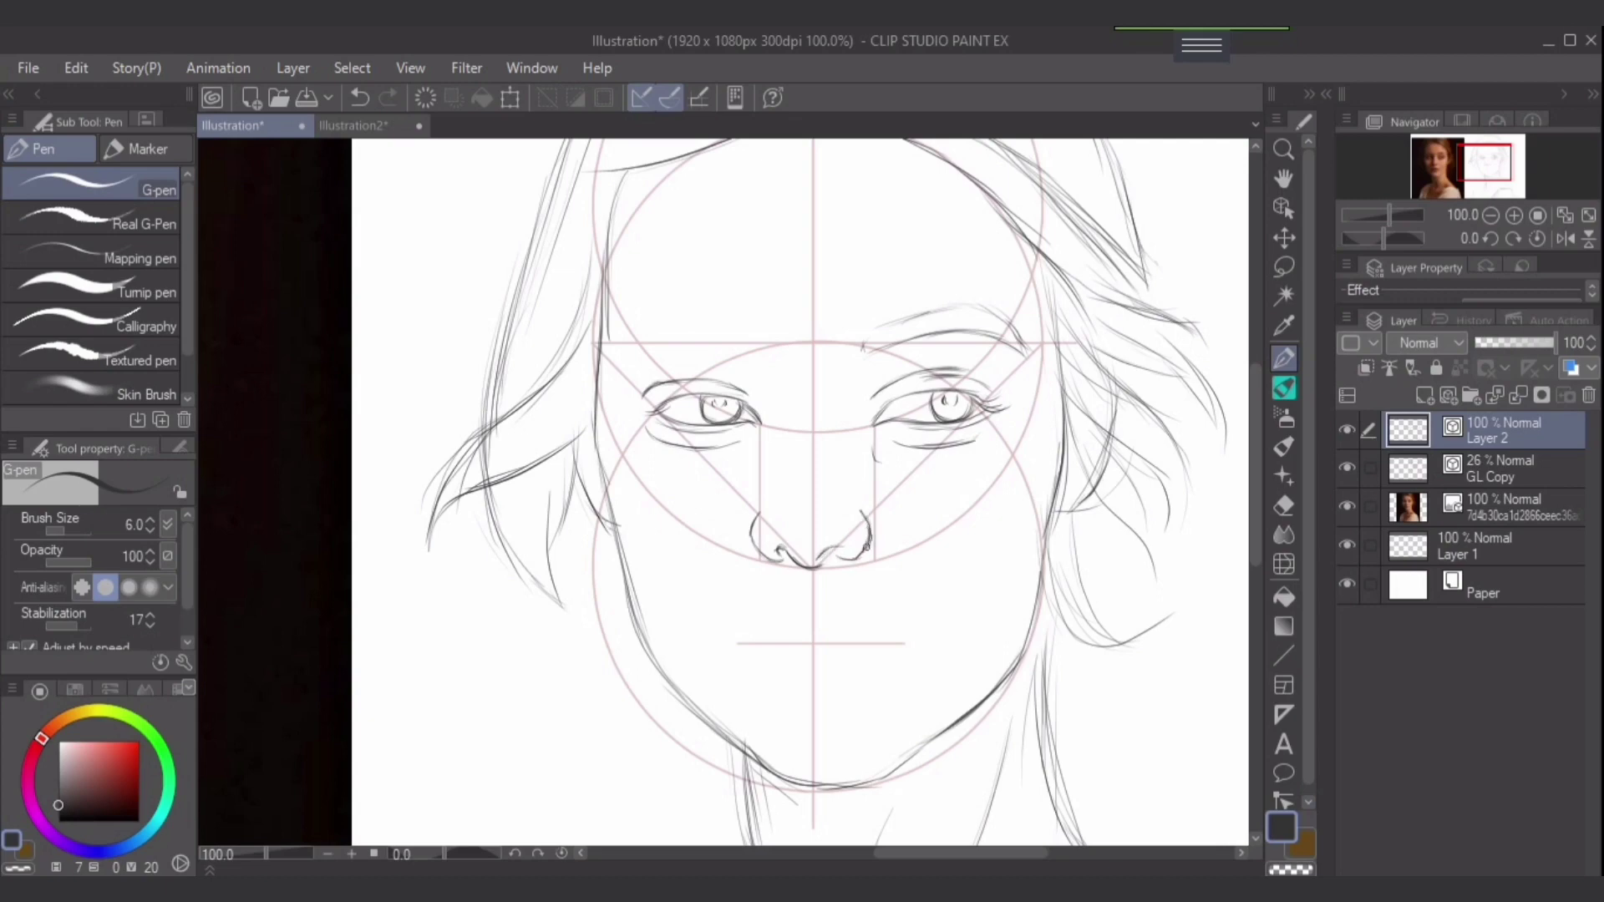
left_click_drag(729, 375, 725, 357)
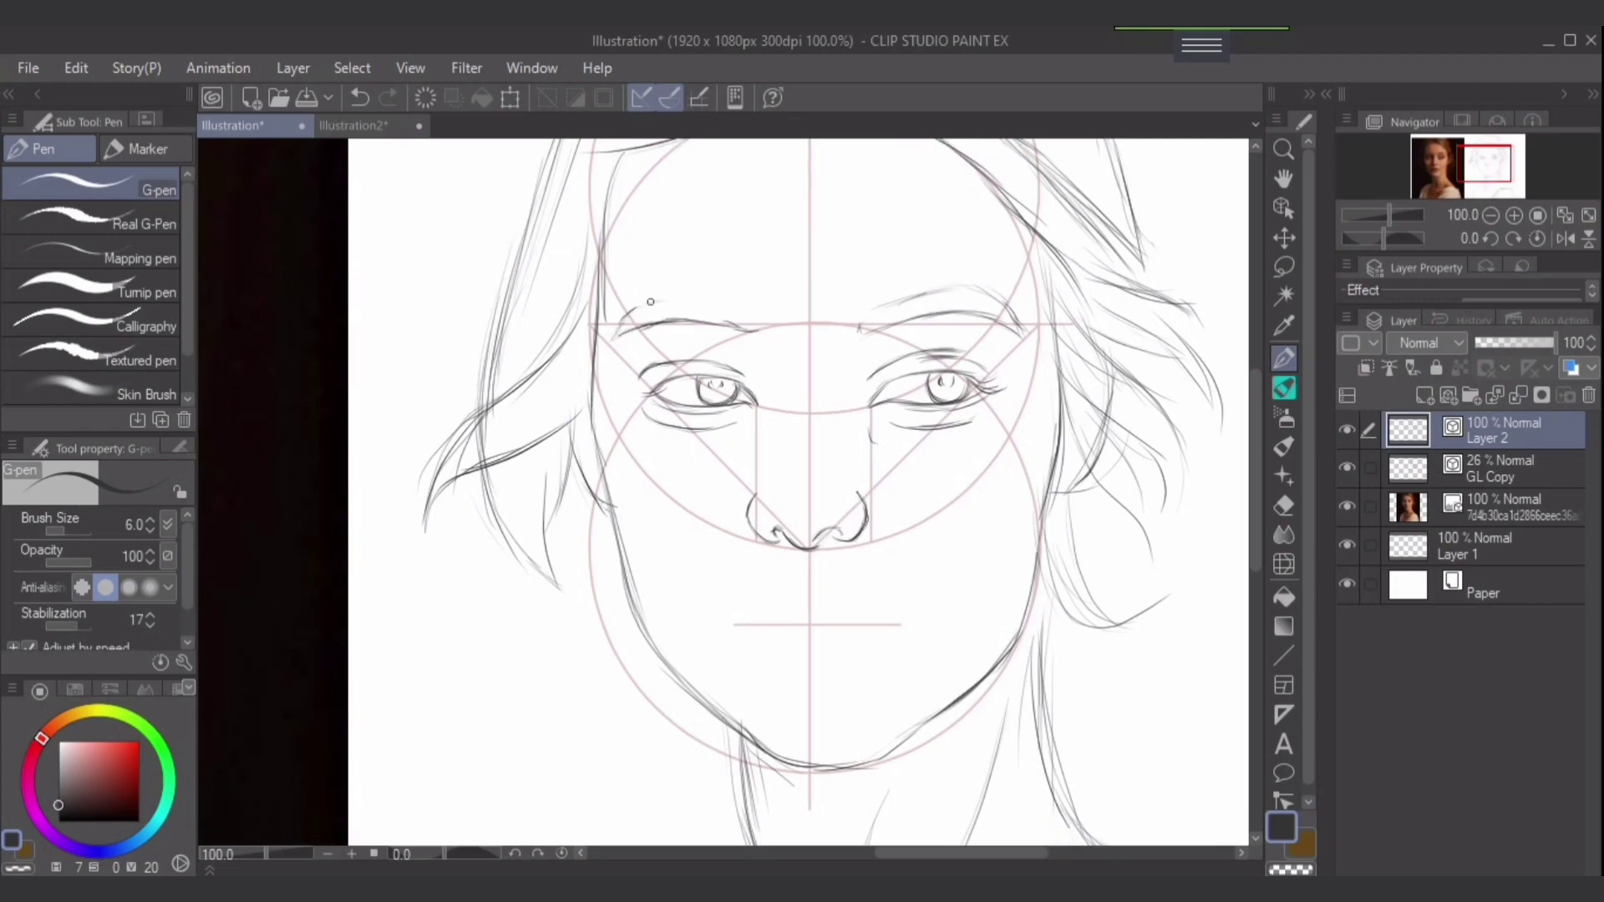
scroll(791, 559, "down", 3)
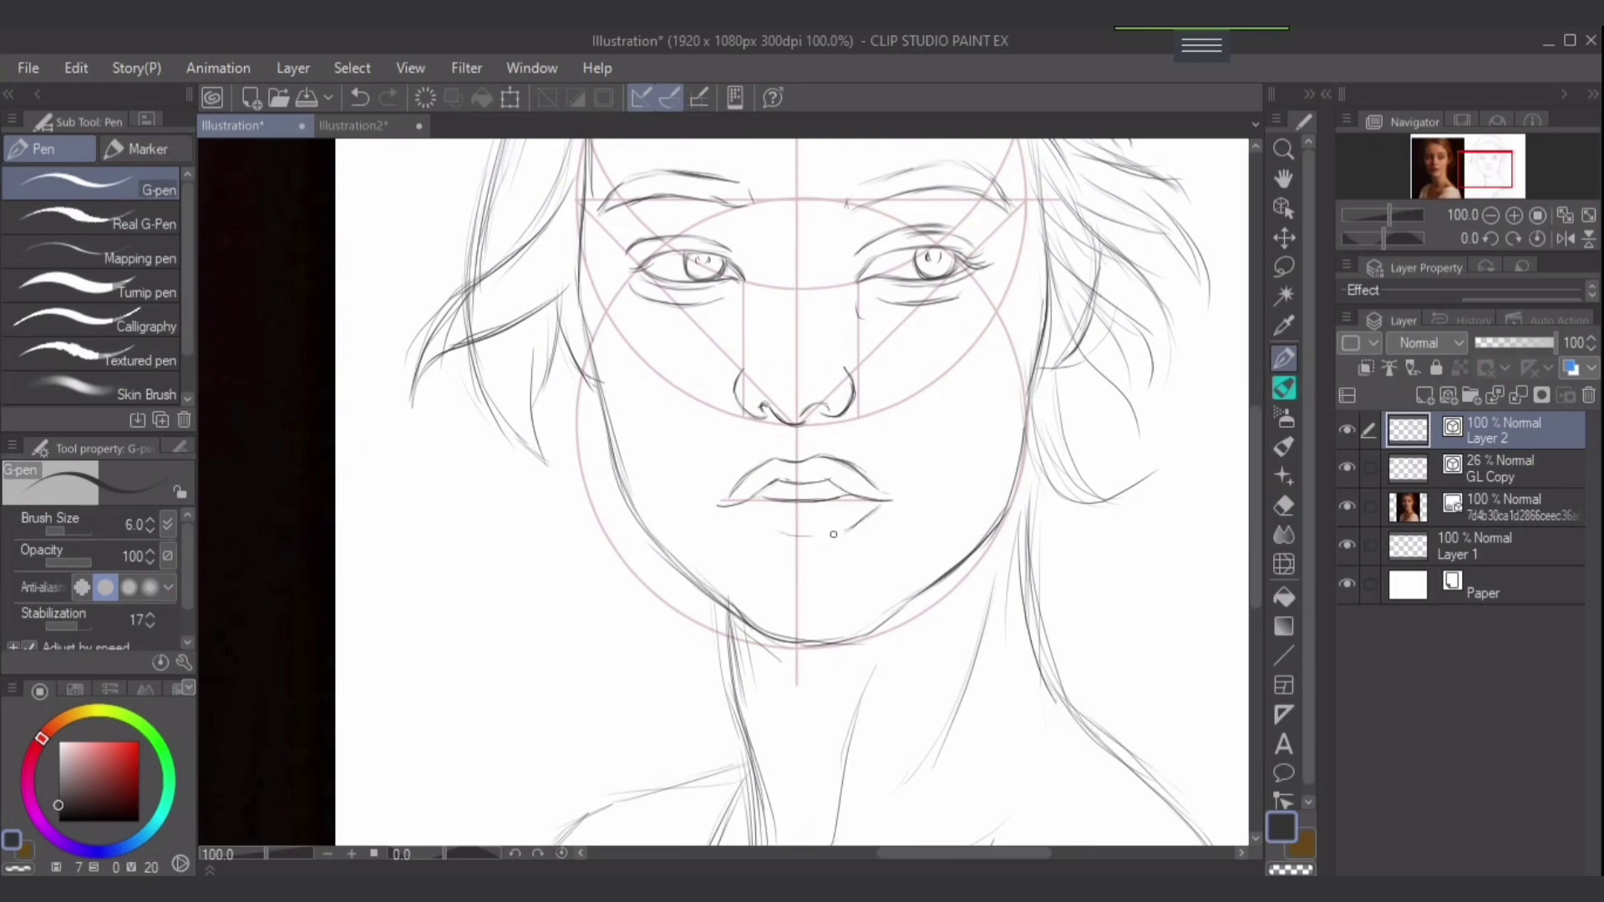
key("ctrl+0")
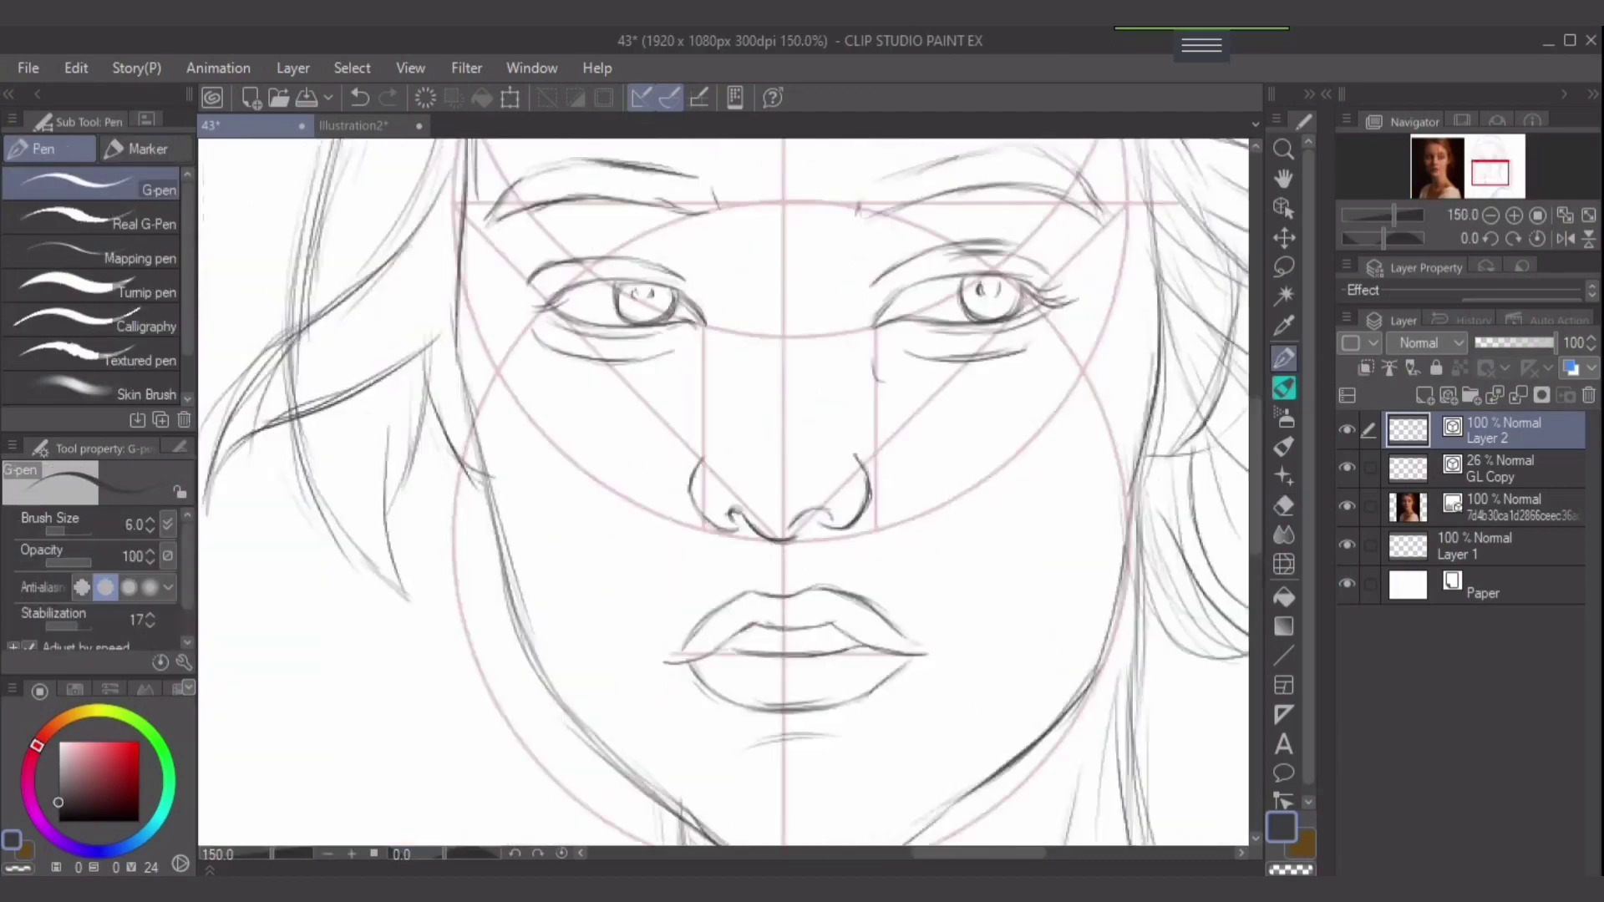
Refine the pencil lines of the nose, lips and lower face.
scroll(890, 468, "up", 3)
left_click_drag(796, 559, 625, 548)
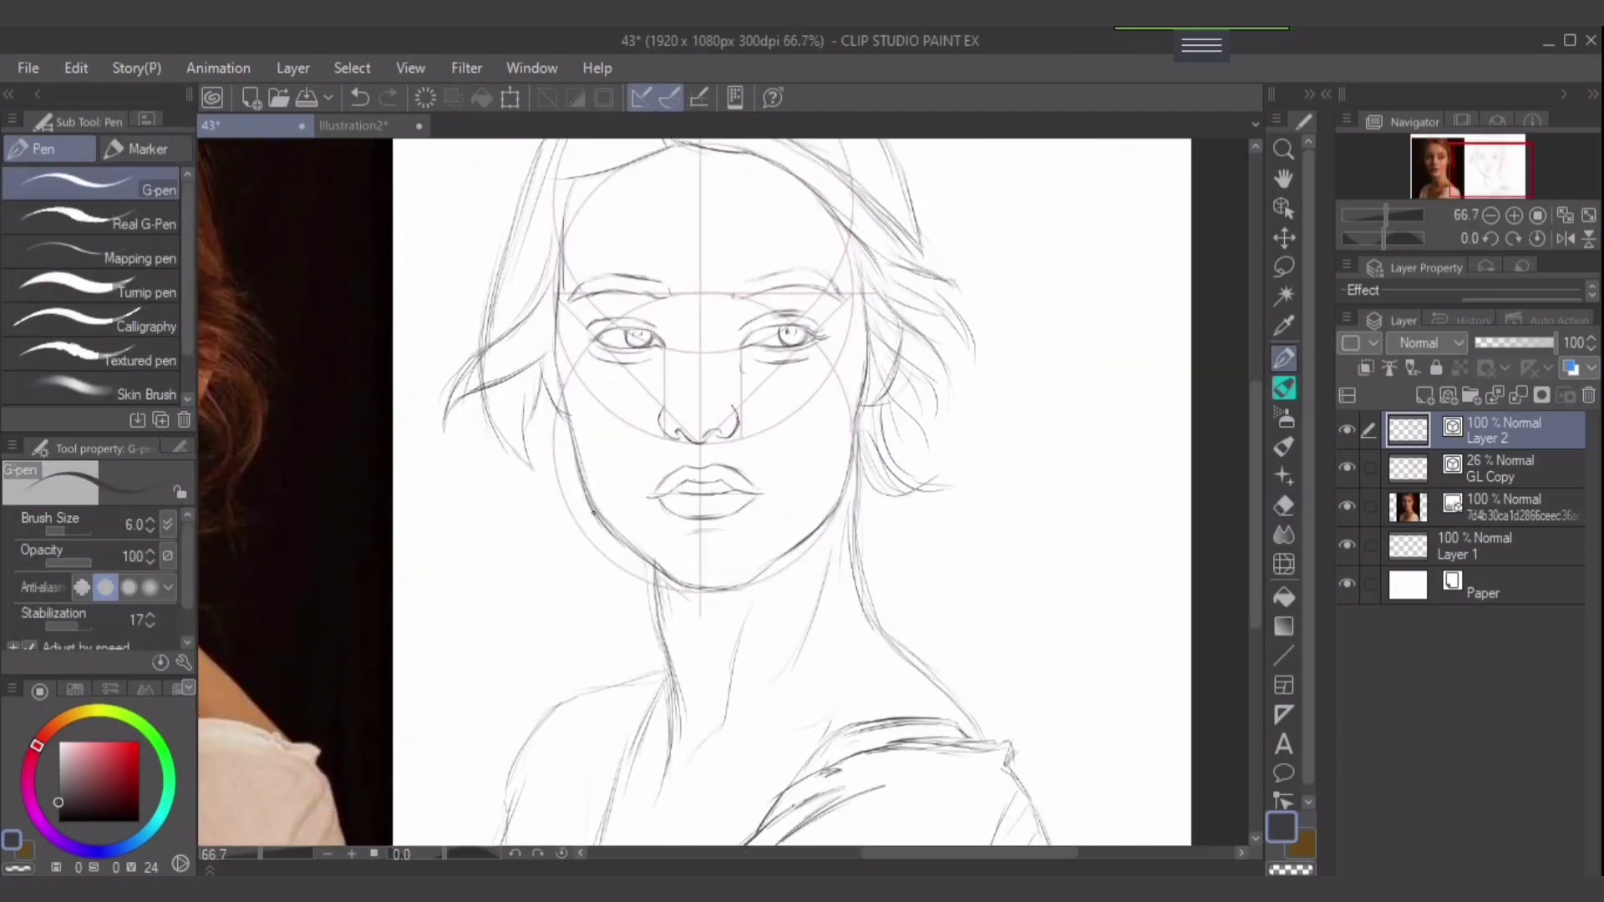
scroll(706, 498, "up", 4)
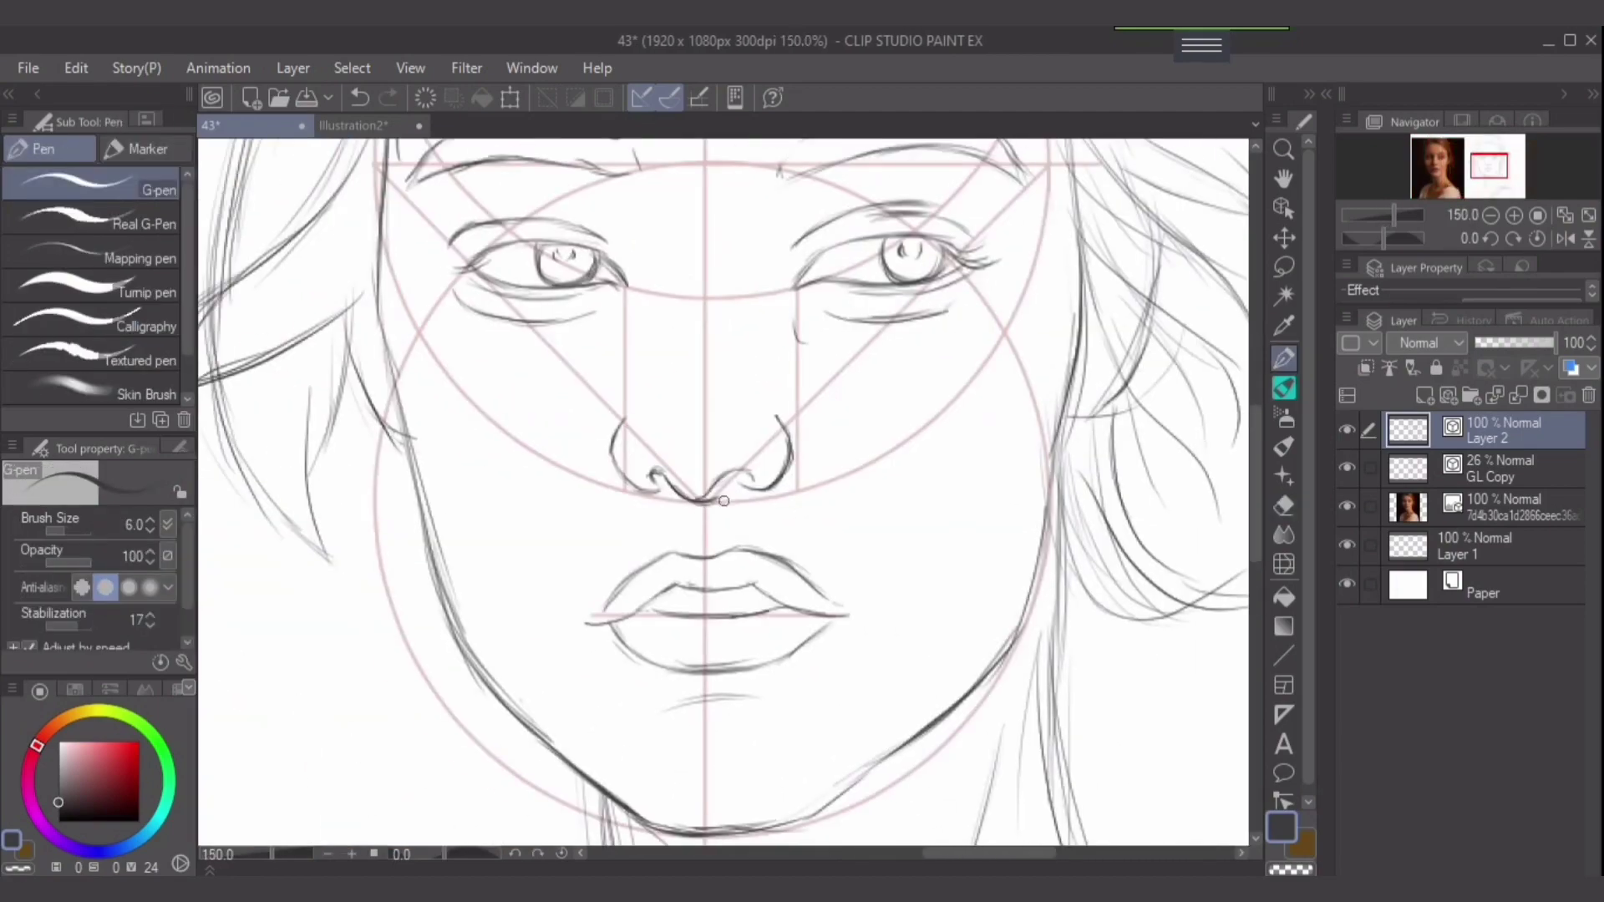
left_click_drag(734, 584, 701, 552)
mouse_move(568, 553)
left_mouse_down()
mouse_move(681, 524)
mouse_move(777, 525)
mouse_move(814, 543)
mouse_move(590, 523)
mouse_move(396, 815)
left_mouse_up()
key("e")
key("p")
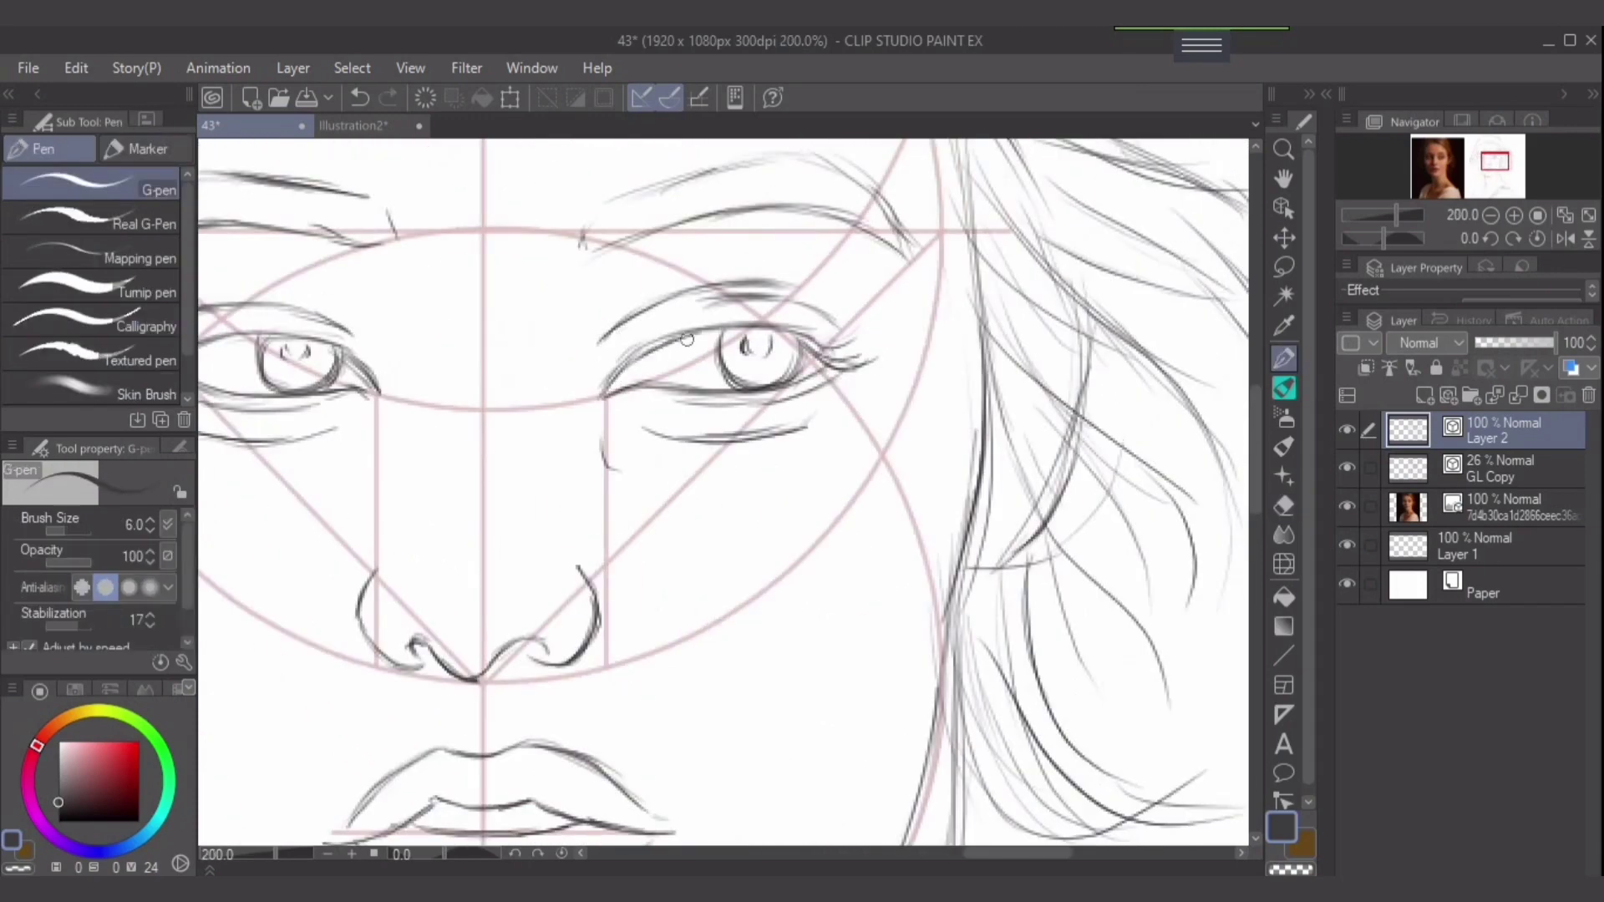
Refine both eyes, darkening the irises, eyelid lines and lashes with the G-pen, using size 4 for the fine details.
key("e")
key("p")
mouse_move(819, 358)
left_mouse_down()
mouse_move(762, 408)
mouse_move(978, 456)
left_mouse_up()
left_click_drag(612, 335, 606, 384)
left_click_drag(606, 368, 681, 393)
key("p")
key("p")
left_click_drag(635, 344, 655, 364)
left_click_drag(673, 345, 652, 393)
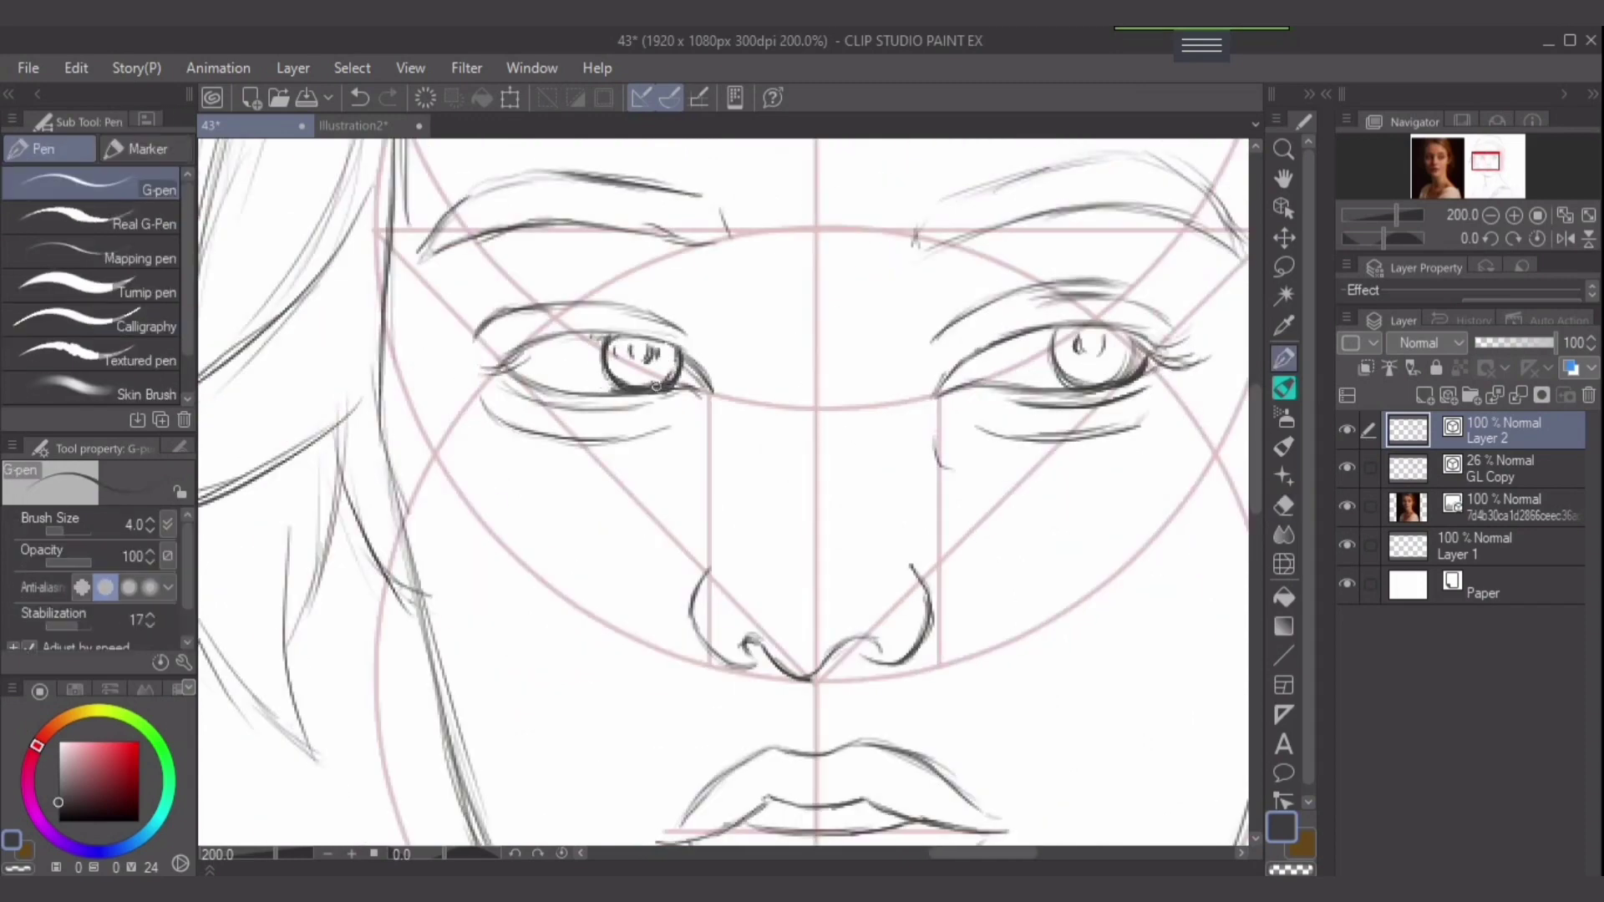
left_click_drag(518, 381, 631, 396)
scroll(711, 367, "down", 3)
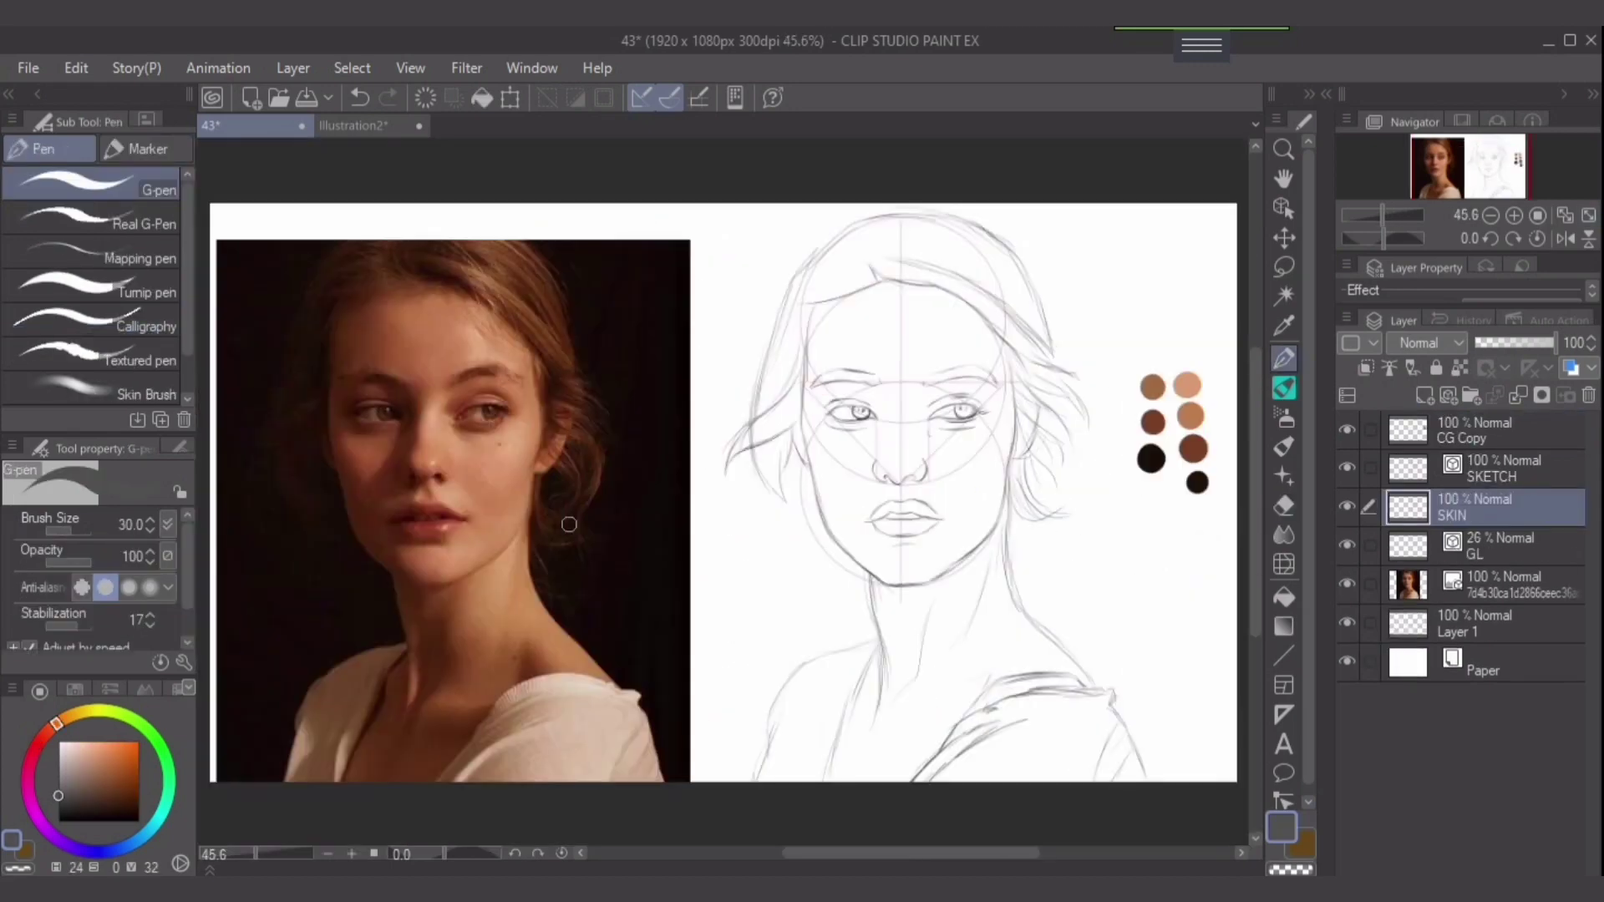
Block in the face, ears, neck and shoulders on the SKIN layer with the Skin Brush in the reddish-brown swatch color.
key("p")
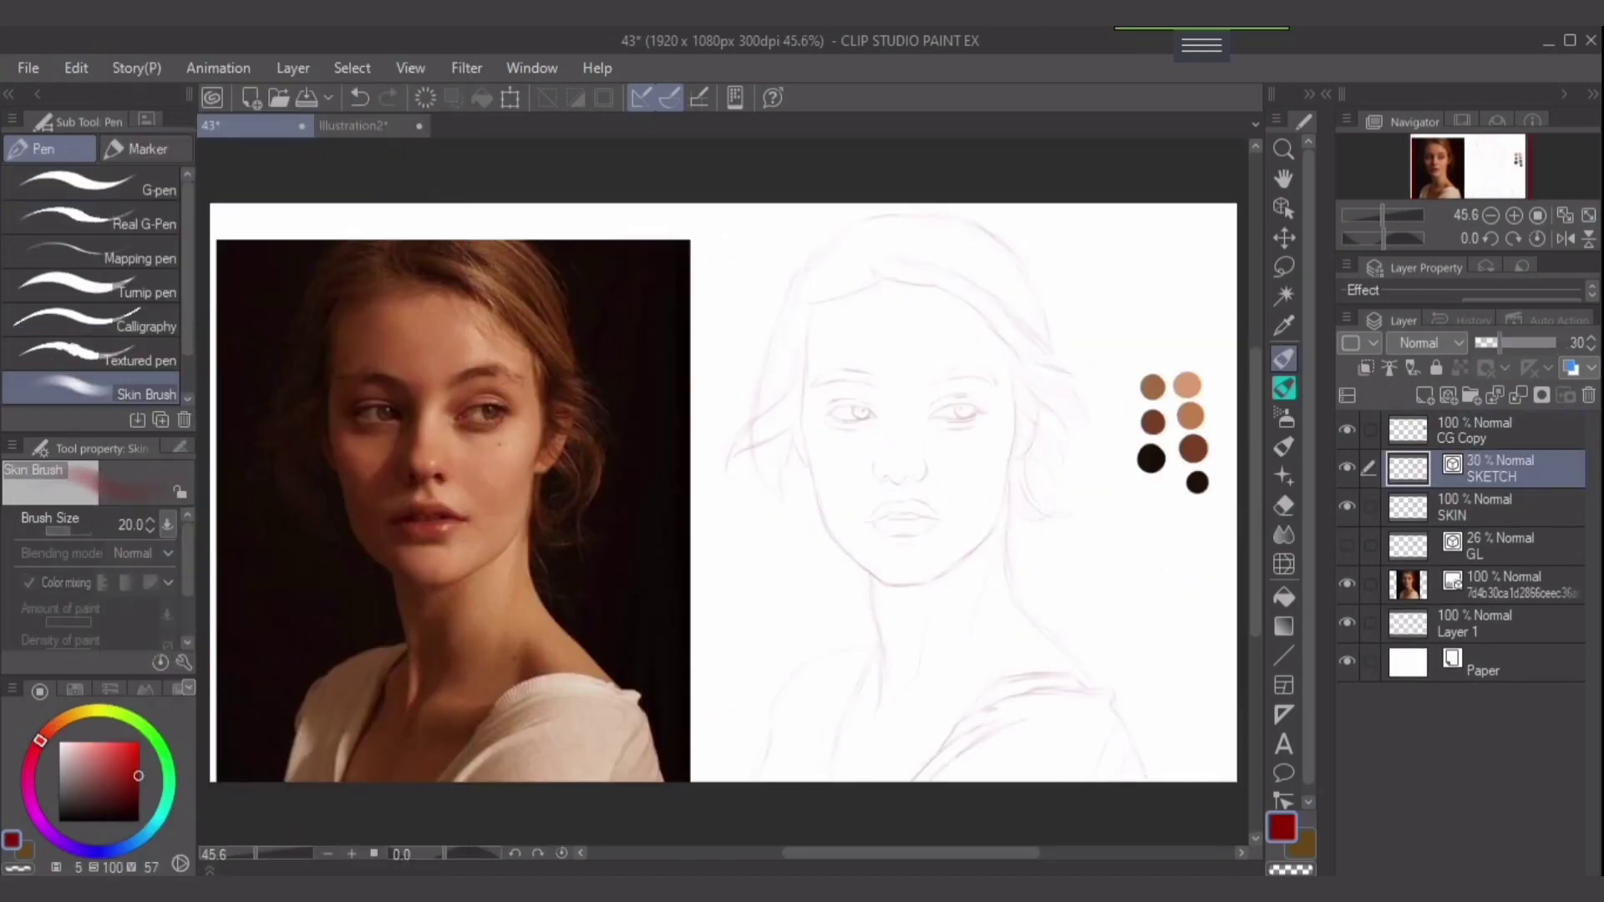
left_click(1191, 455, "alt")
mouse_move(861, 342)
left_mouse_down()
mouse_move(877, 493)
mouse_move(944, 468)
left_mouse_up()
mouse_move(836, 318)
left_mouse_down()
mouse_move(923, 393)
mouse_move(956, 317)
mouse_move(953, 530)
mouse_move(849, 523)
mouse_move(795, 437)
mouse_move(871, 439)
left_mouse_up()
left_click_drag(1015, 388, 1036, 459)
mouse_move(911, 585)
left_mouse_down()
mouse_move(919, 672)
mouse_move(873, 718)
left_mouse_up()
mouse_move(882, 652)
left_mouse_down()
mouse_move(827, 799)
mouse_move(873, 686)
mouse_move(824, 677)
mouse_move(789, 705)
mouse_move(765, 789)
mouse_move(977, 591)
mouse_move(1082, 705)
mouse_move(964, 651)
mouse_move(1103, 720)
left_mouse_up()
Add a layer below SKIN and paint the hair mass and loose side strands in the near-black swatch color.
left_click(1151, 459, "alt")
left_click(1504, 545)
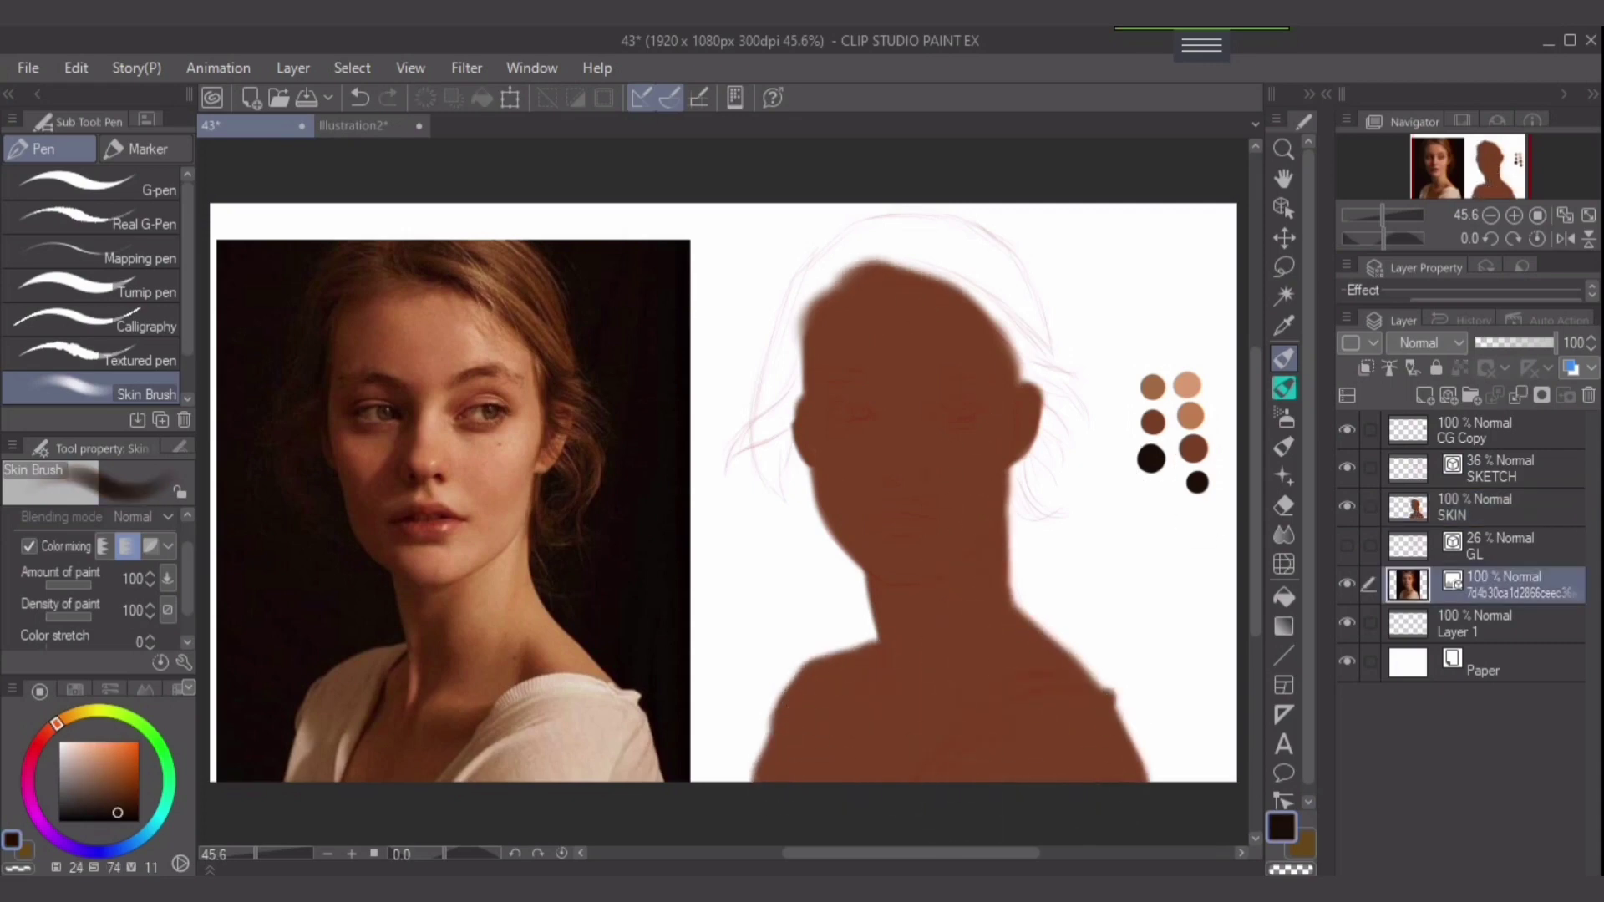
left_click(1424, 395)
mouse_move(865, 244)
left_mouse_down()
mouse_move(785, 430)
mouse_move(995, 346)
mouse_move(1038, 476)
mouse_move(1028, 502)
left_mouse_up()
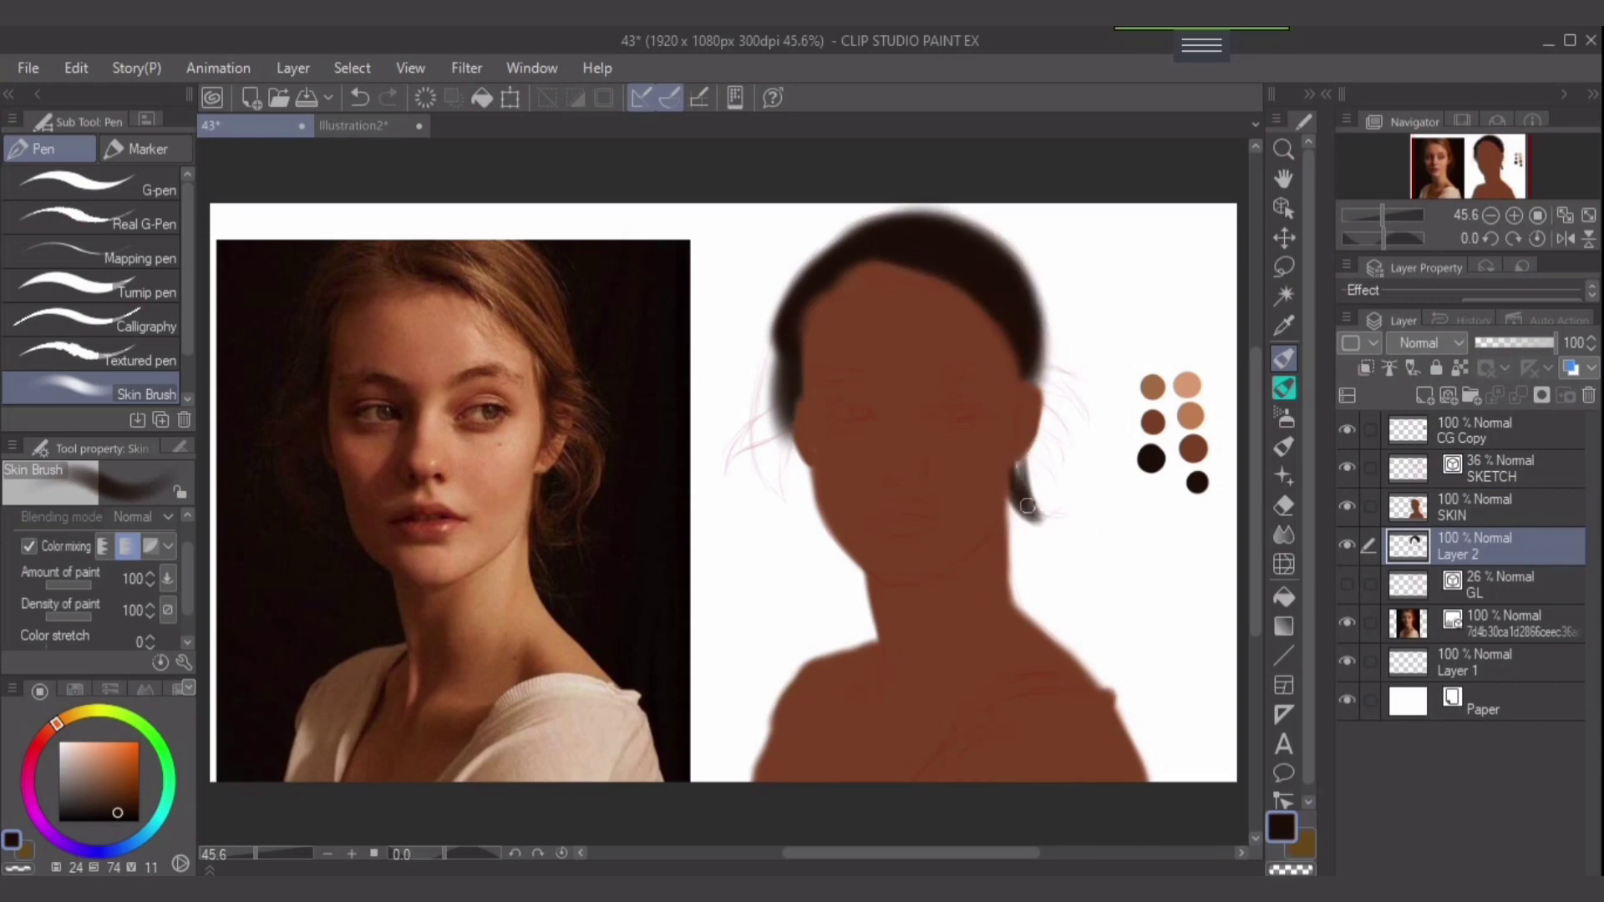
mouse_move(1070, 418)
left_mouse_down()
mouse_move(1062, 474)
mouse_move(1073, 401)
left_mouse_up()
left_click_drag(789, 330, 727, 468)
left_click_drag(781, 368, 756, 426)
Add a layer above SKIN, lower the SKIN layer's opacity to 61% and undo the stray dark stroke.
left_click(1504, 508)
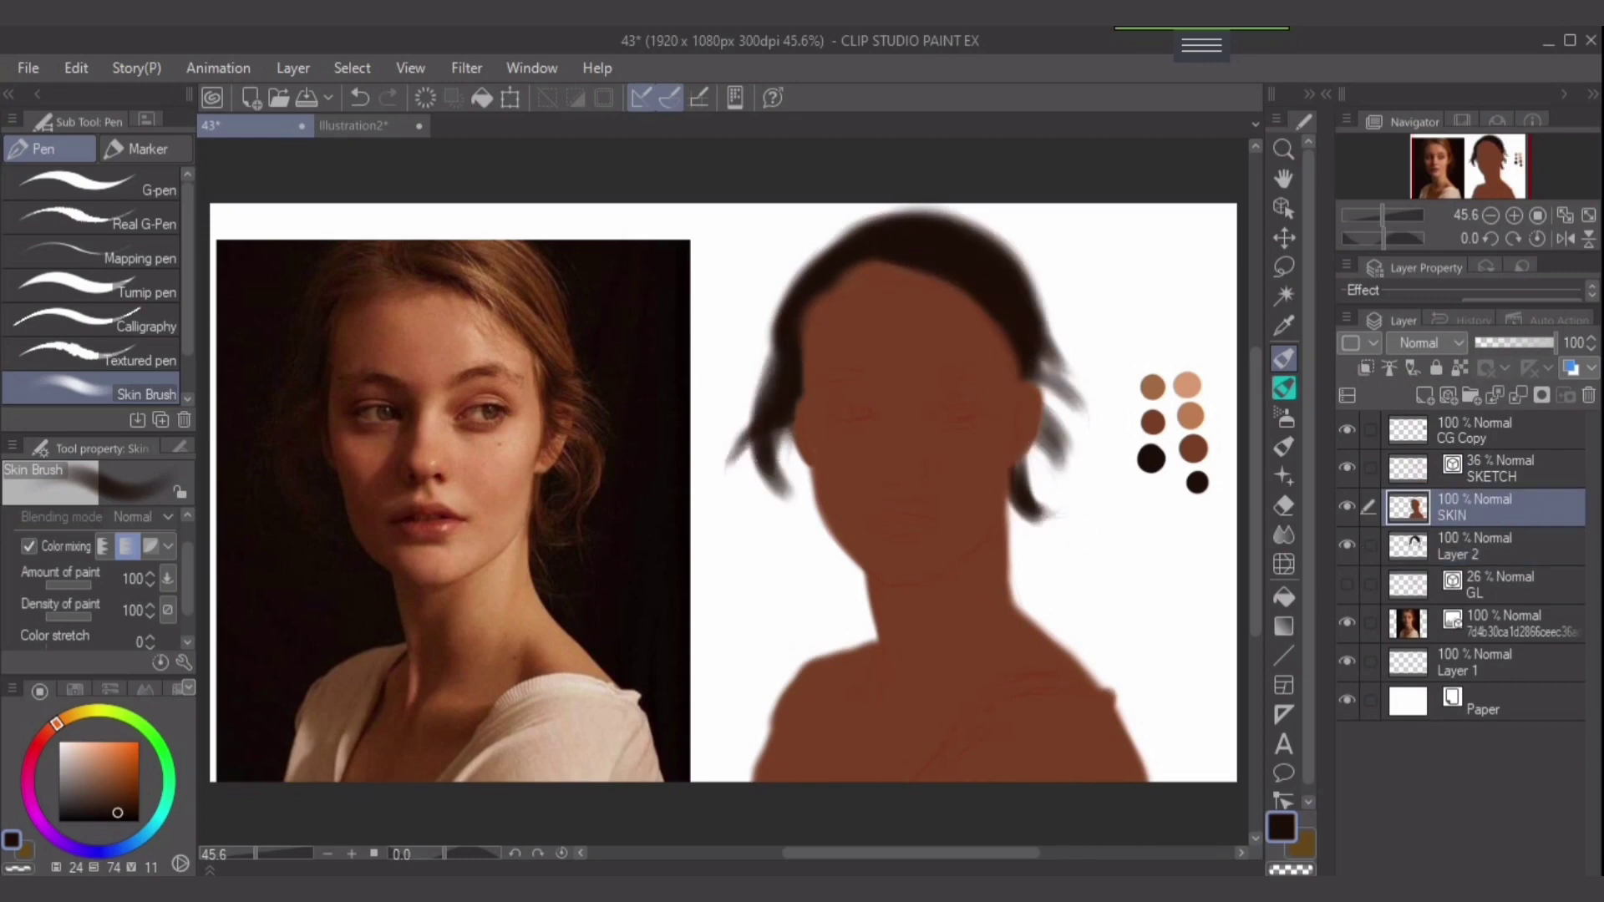
left_click(1425, 395)
left_click(1504, 546)
left_click_drag(1554, 343, 1526, 342)
key("ctrl+z")
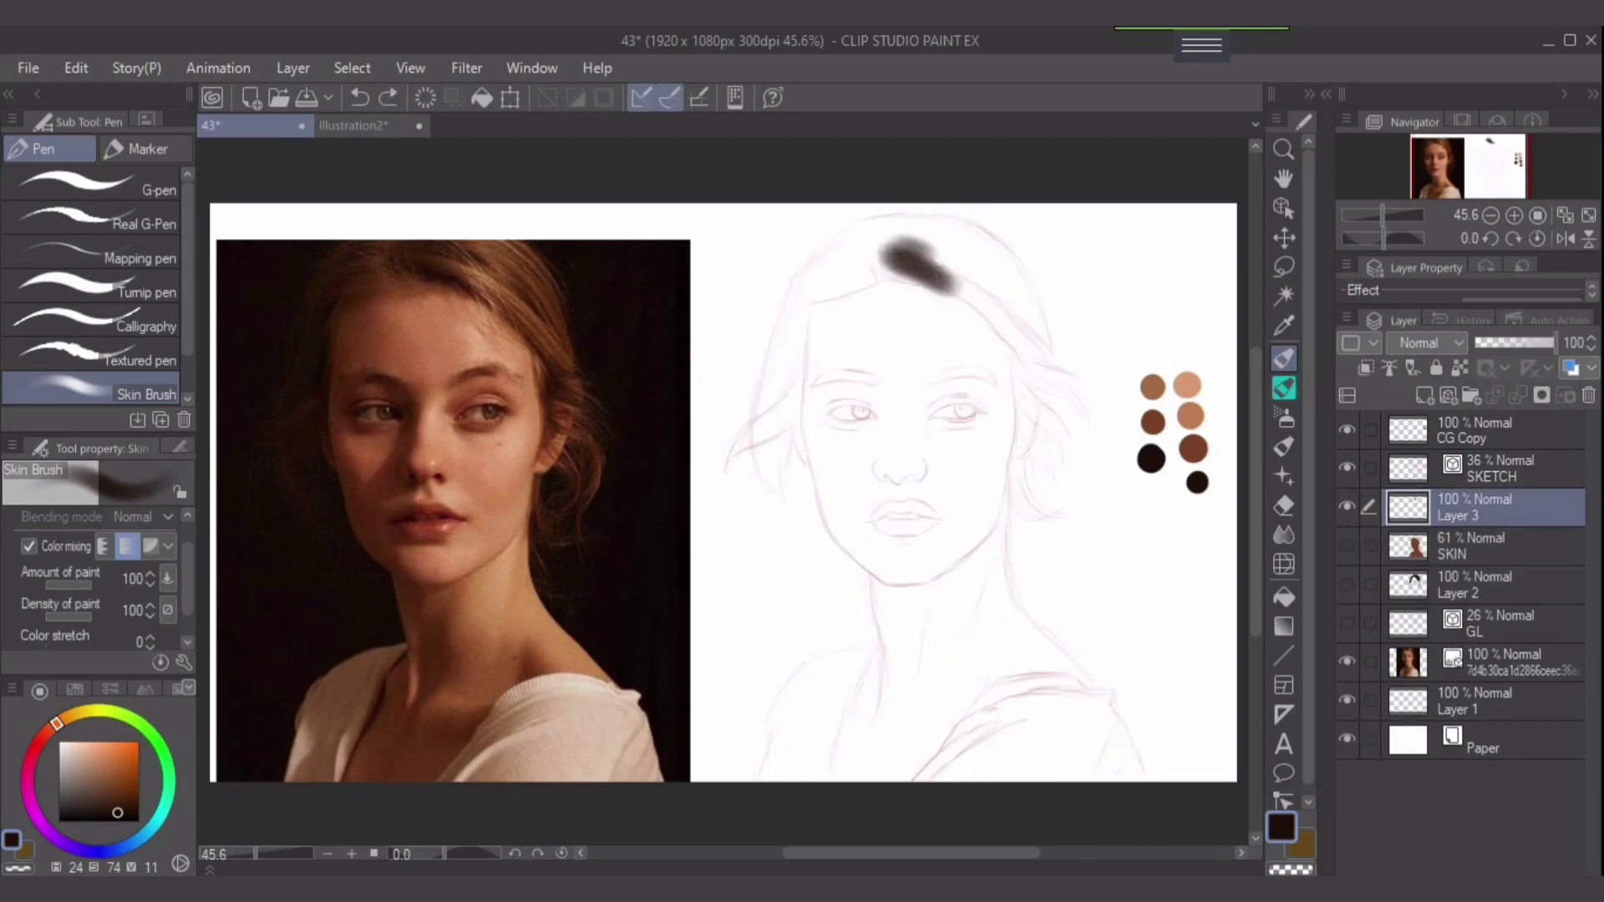
Trim the forehead paint along the hairline with the Soft eraser and restore the SKIN layer's opacity to 100%.
key("e")
mouse_move(837, 284)
left_mouse_down()
mouse_move(920, 273)
mouse_move(816, 323)
left_mouse_up()
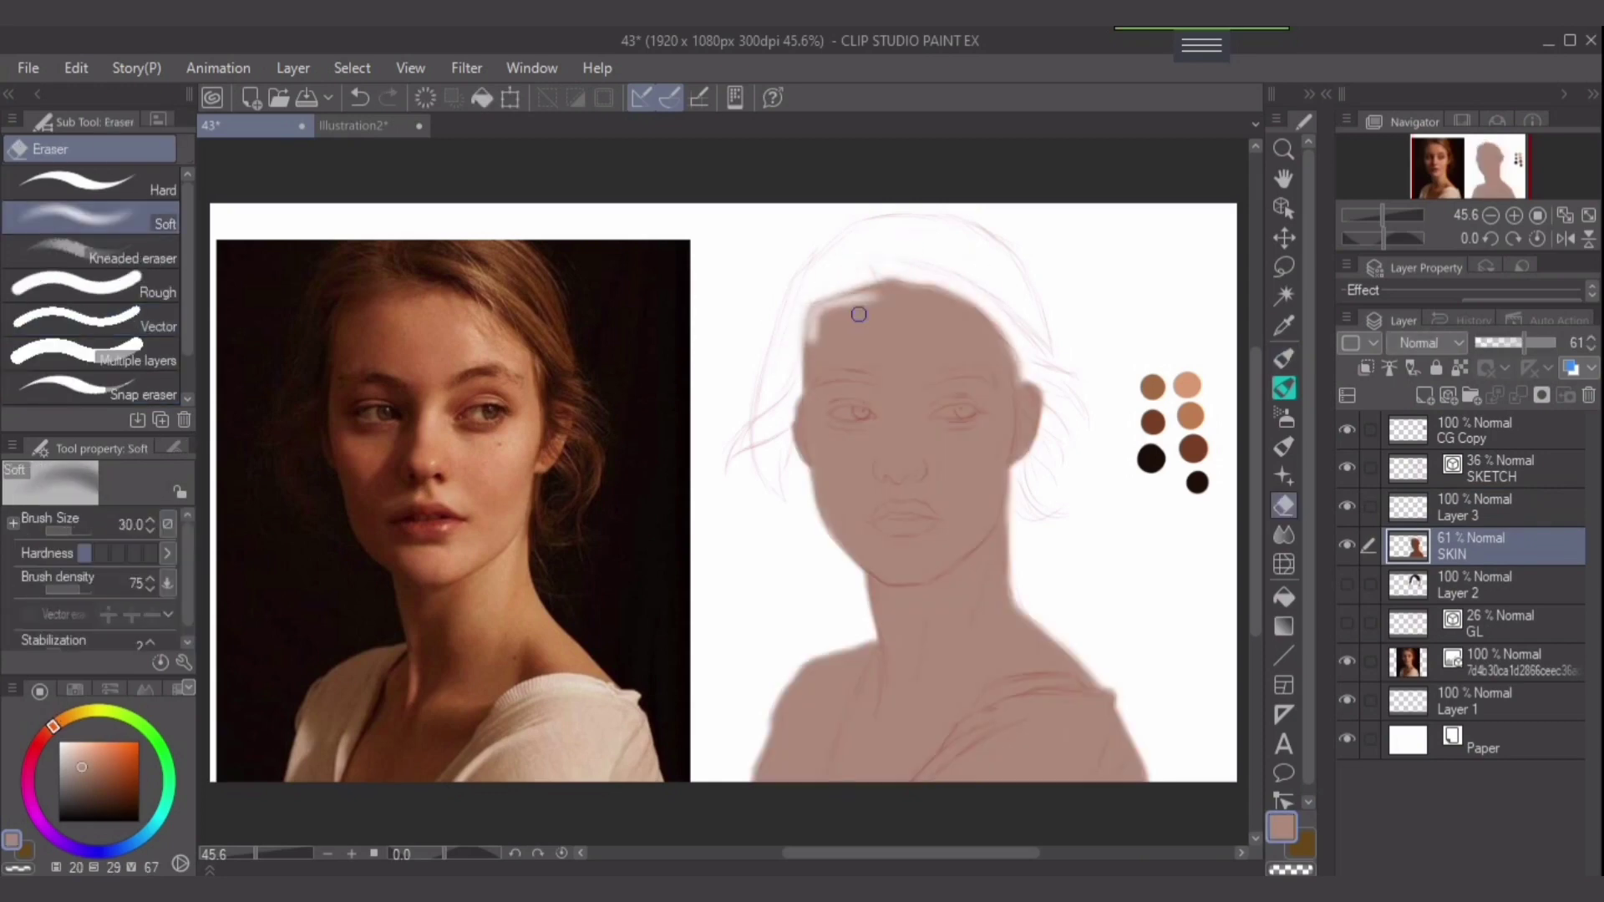
key("p")
key("b")
left_click_drag(1526, 343, 1556, 342)
left_click(914, 294, "alt")
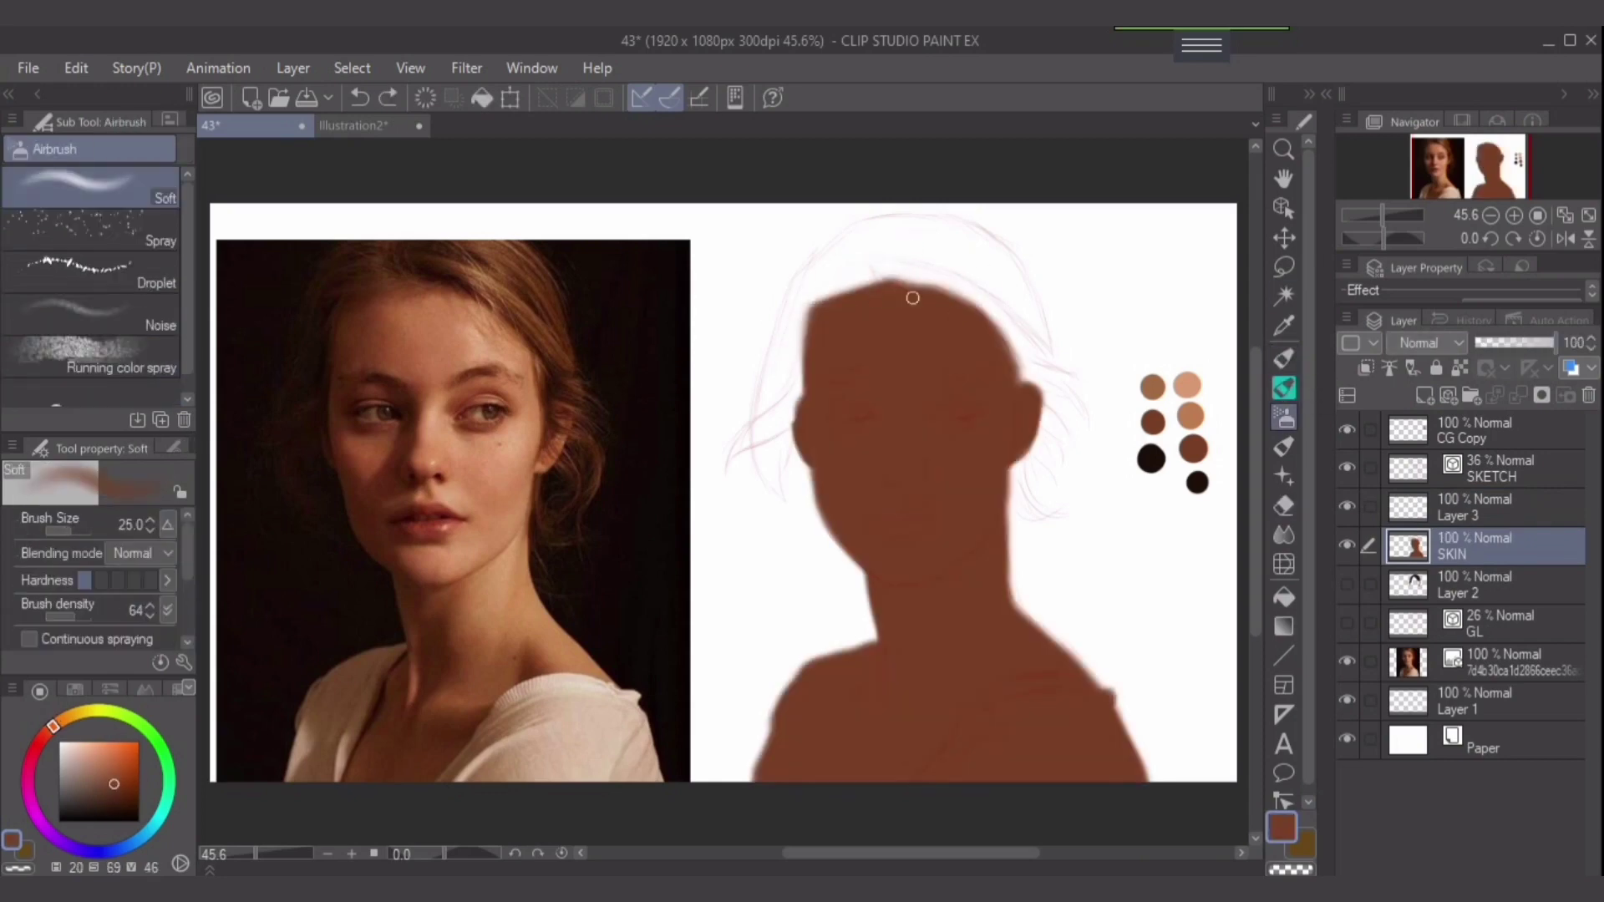
Show the hair layer and extend its dark paint down to the forehead's hairline with the Soft airbrush.
left_click(1347, 583)
key("alt+]")
key("alt+[")
left_click_drag(886, 276, 956, 362)
Airbrush the top over both shoulders on Layer 3, clipped to the skin, in a pale cream sampled from the reference garment.
left_click(518, 719, "alt")
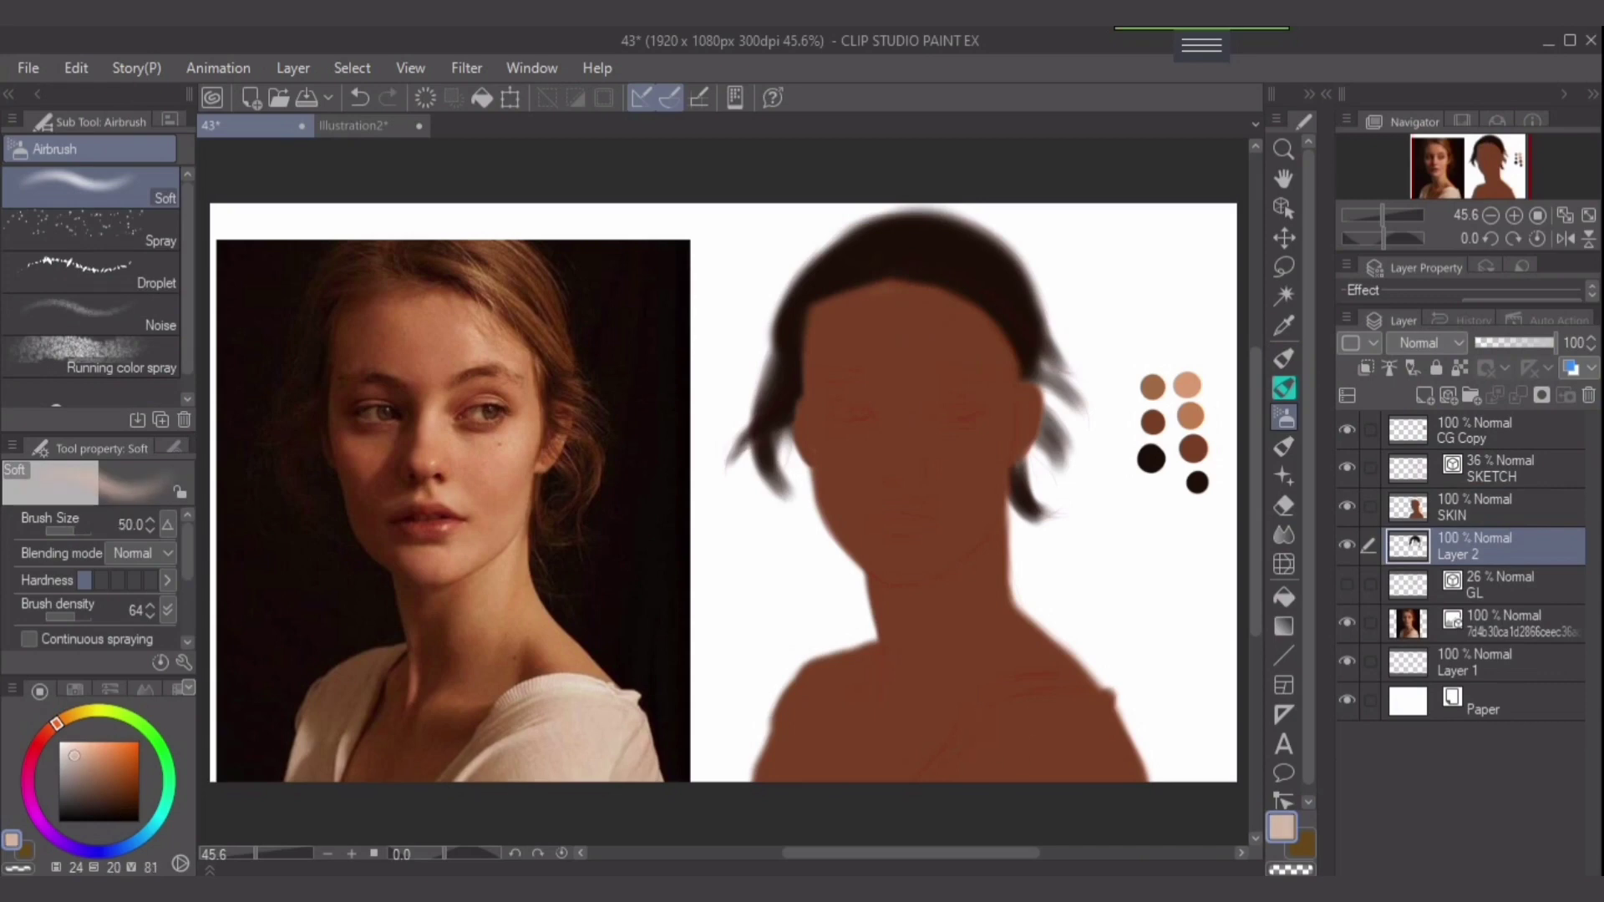
key("alt+]")
mouse_move(961, 752)
left_mouse_down()
mouse_move(1091, 754)
mouse_move(1057, 710)
mouse_move(919, 735)
left_mouse_up()
scroll(845, 705, "up", 2)
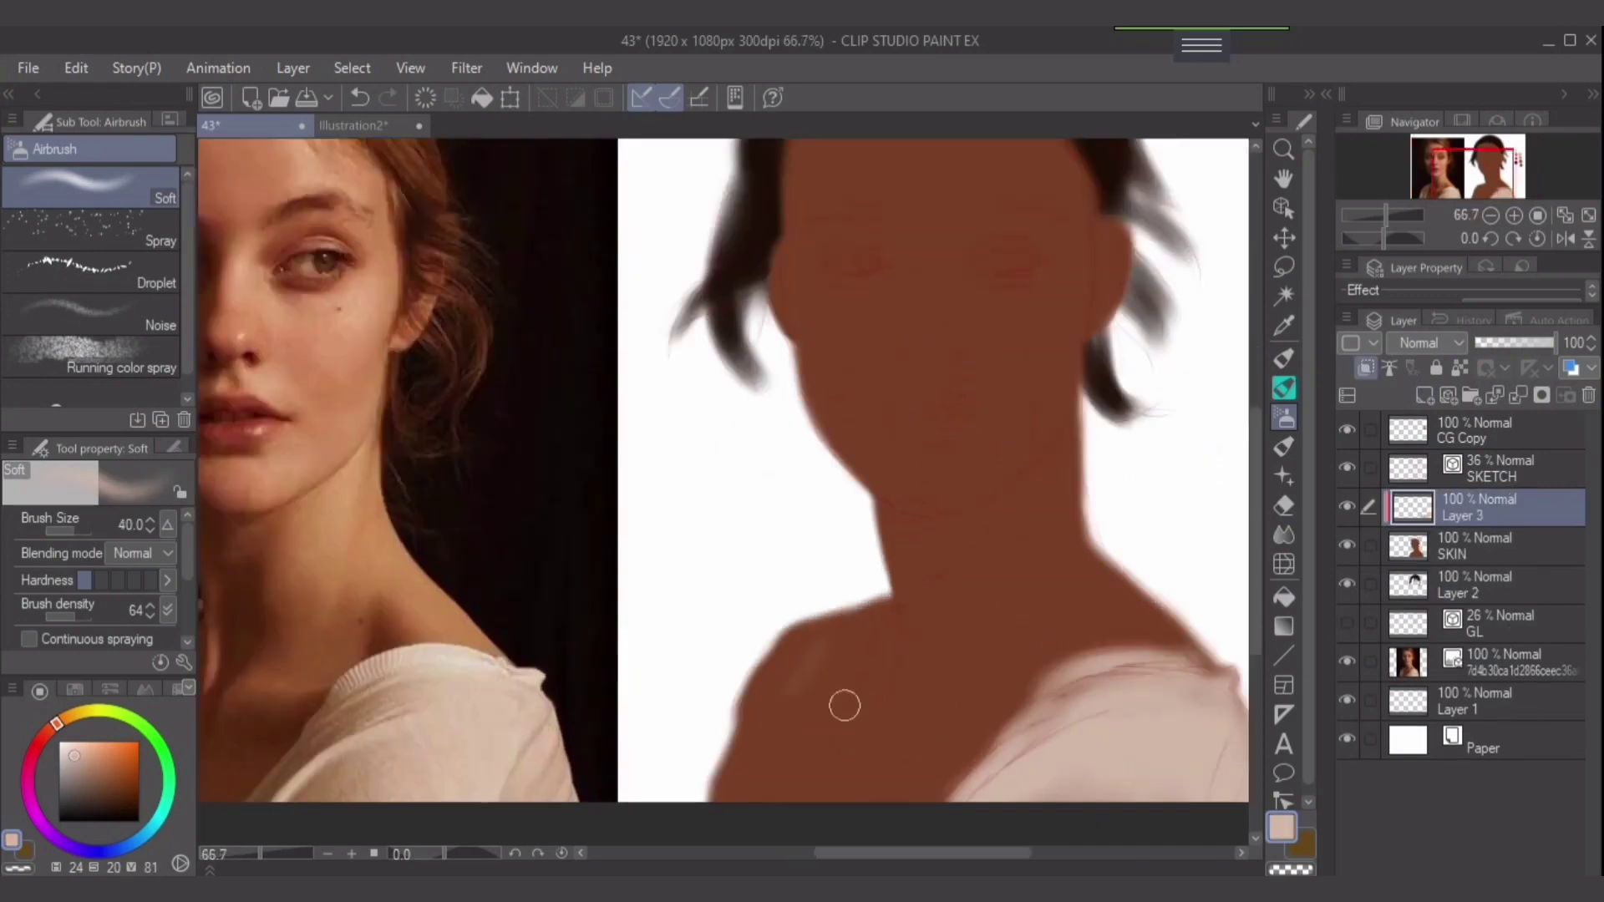
key("alt+]")
key("alt+[")
mouse_move(852, 501)
left_mouse_down()
mouse_move(734, 655)
mouse_move(752, 585)
left_mouse_up()
scroll(961, 660, "down", 1)
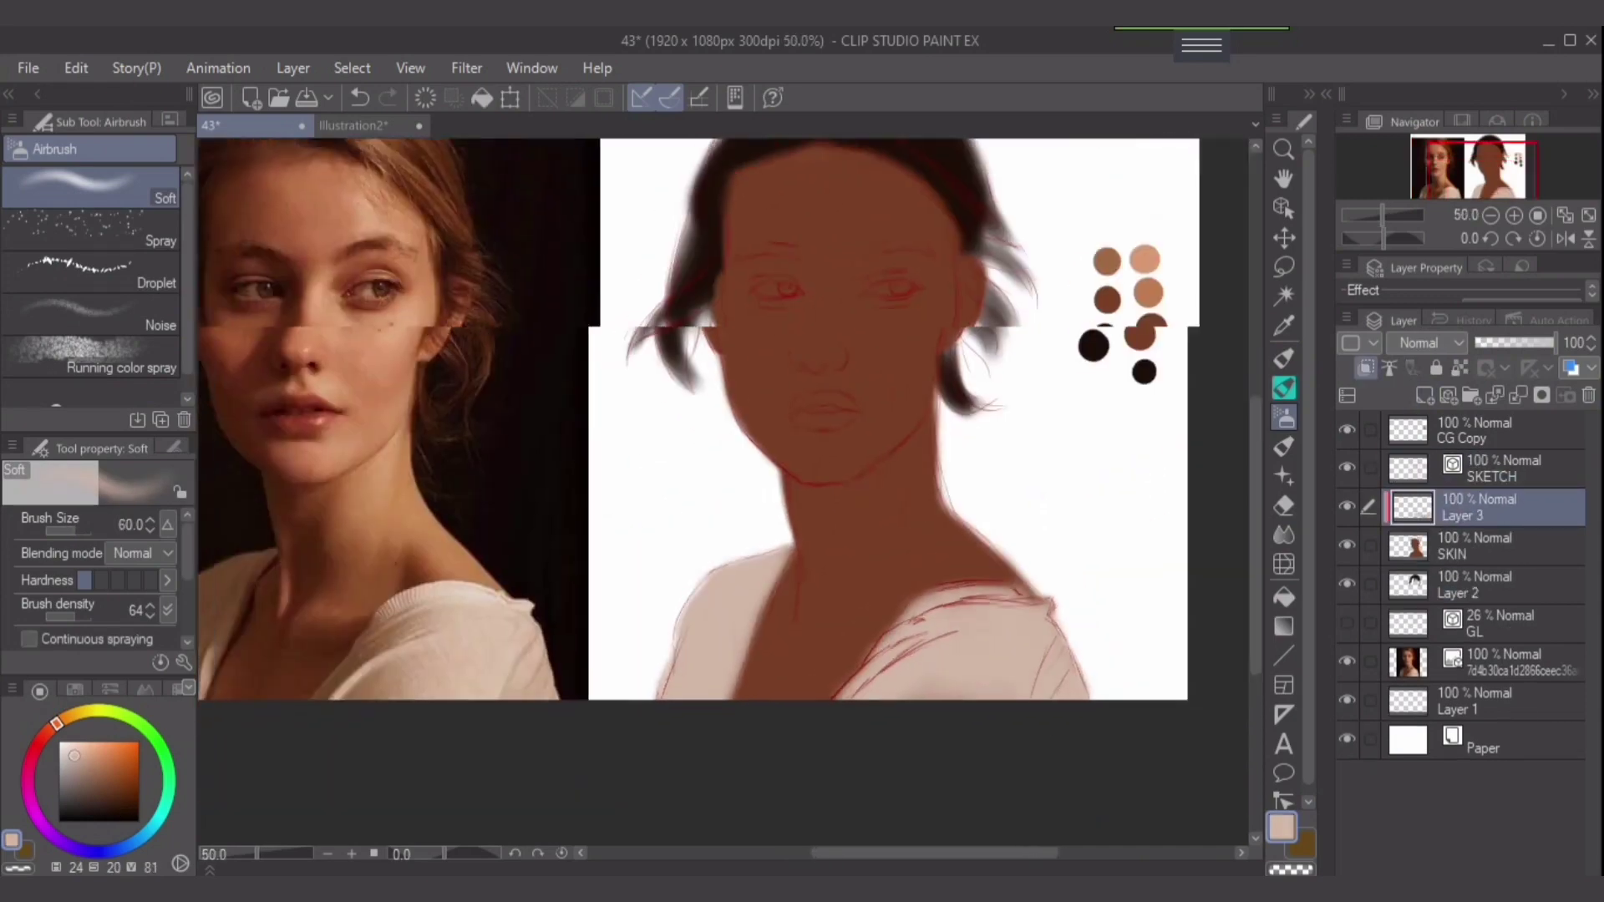
key("]")
scroll(968, 661, "down", 1)
Add a clipped layer above SKIN and start airbrushing a mid-tan skin tone over the face, neck and chest.
key("ctrl+shift+n")
key("]")
key("]")
key("]")
key("]")
key("]")
key("]")
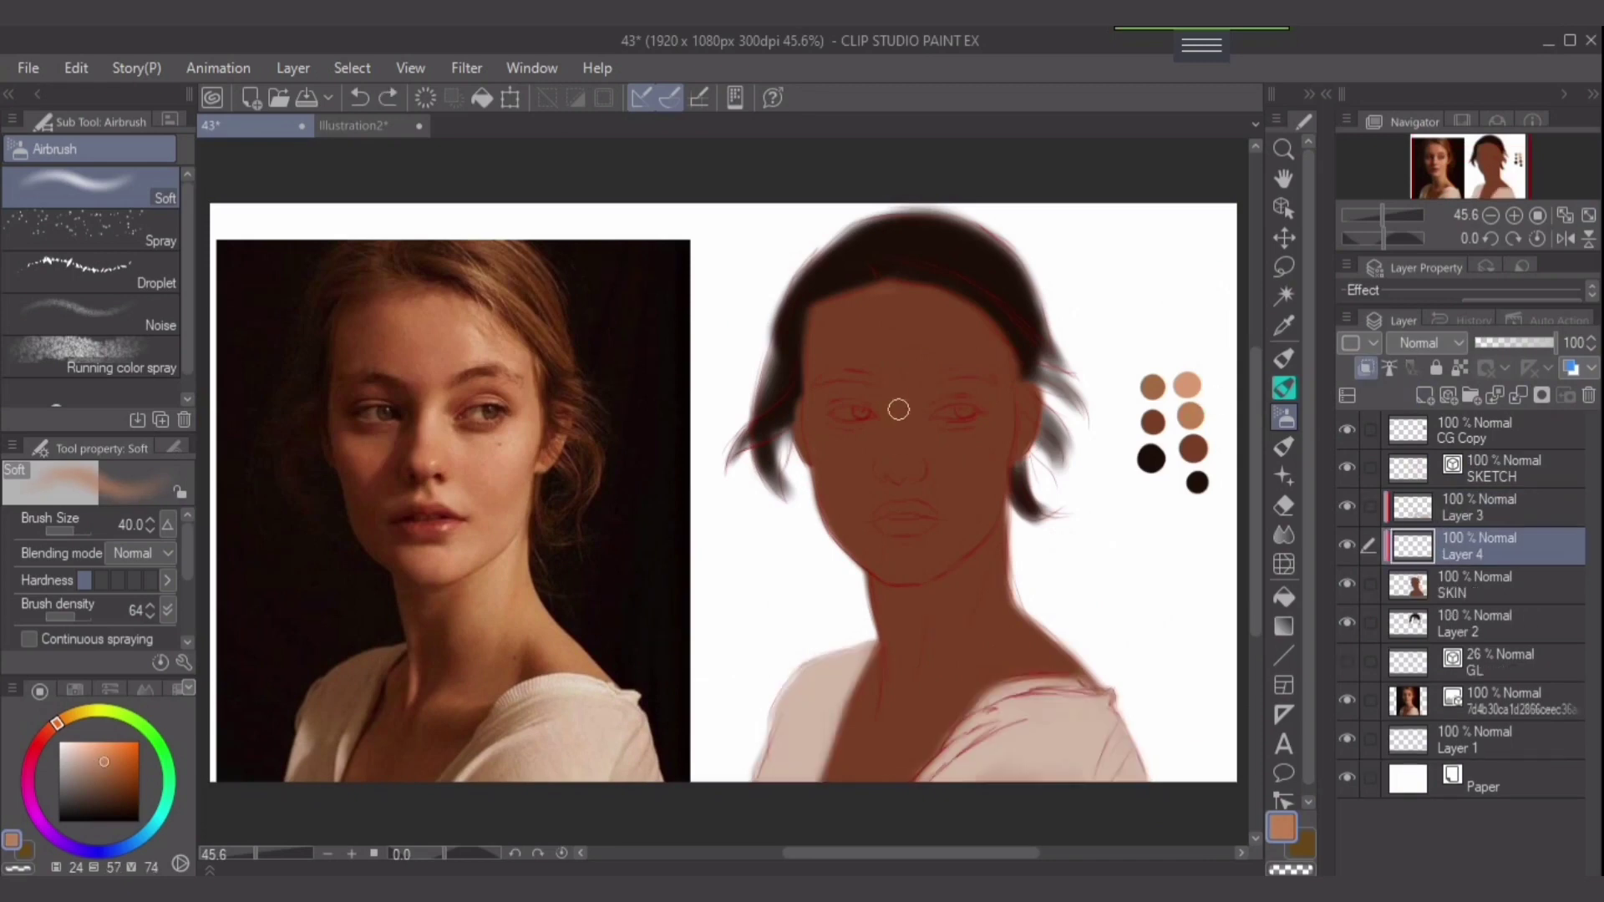
left_click_drag(890, 342, 953, 309)
key("ctrl+z")
key("bracketleft")
mouse_move(903, 369)
left_mouse_down()
mouse_move(858, 358)
mouse_move(972, 419)
mouse_move(969, 473)
mouse_move(901, 558)
mouse_move(930, 551)
mouse_move(999, 476)
mouse_move(917, 557)
mouse_move(883, 516)
mouse_move(905, 439)
mouse_move(857, 462)
mouse_move(831, 351)
mouse_move(861, 466)
mouse_move(913, 535)
mouse_move(902, 557)
mouse_move(951, 611)
mouse_move(933, 596)
mouse_move(1071, 667)
mouse_move(928, 653)
mouse_move(934, 744)
mouse_move(828, 808)
mouse_move(914, 721)
mouse_move(982, 690)
mouse_move(884, 612)
mouse_move(913, 651)
mouse_move(890, 631)
mouse_move(1010, 611)
mouse_move(1030, 652)
mouse_move(931, 621)
mouse_move(862, 733)
left_mouse_up()
Build up the mid-tan tone from forehead to chin with the Soft airbrush at size 120 and density 100.
key("]")
key("bracketleft")
key("bracketright")
key("bracketleft")
key("bracketleft")
key("bracketright")
key("bracketright")
left_click_drag(917, 340, 909, 548)
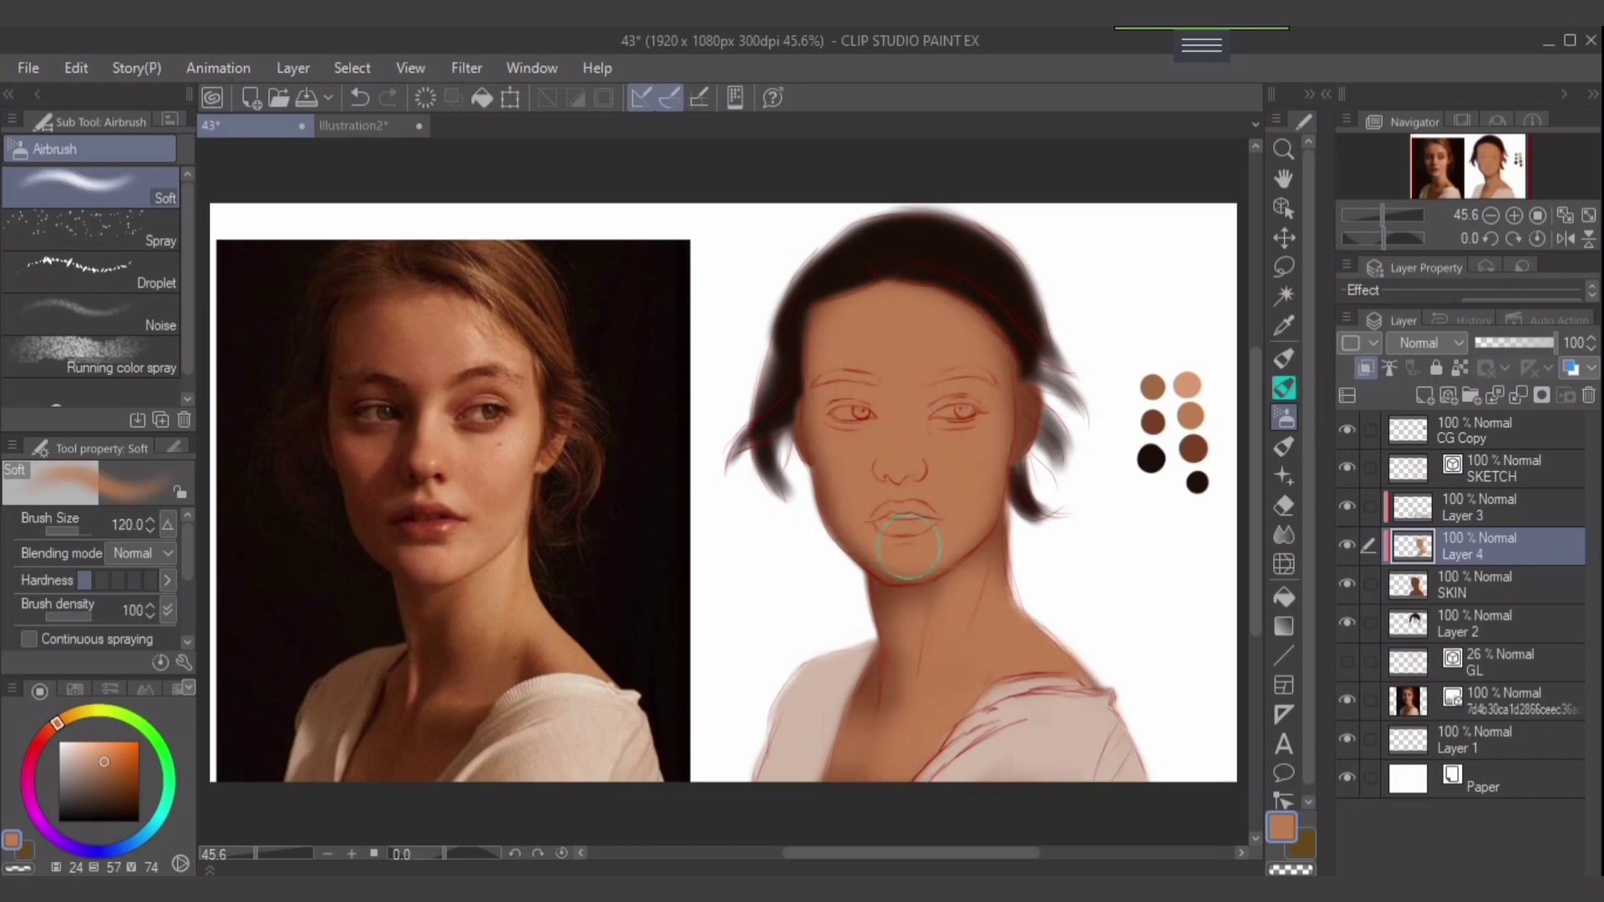
Airbrush the light peach swatch color over the forehead, cheeks and center of the face.
left_click(1188, 385, "alt")
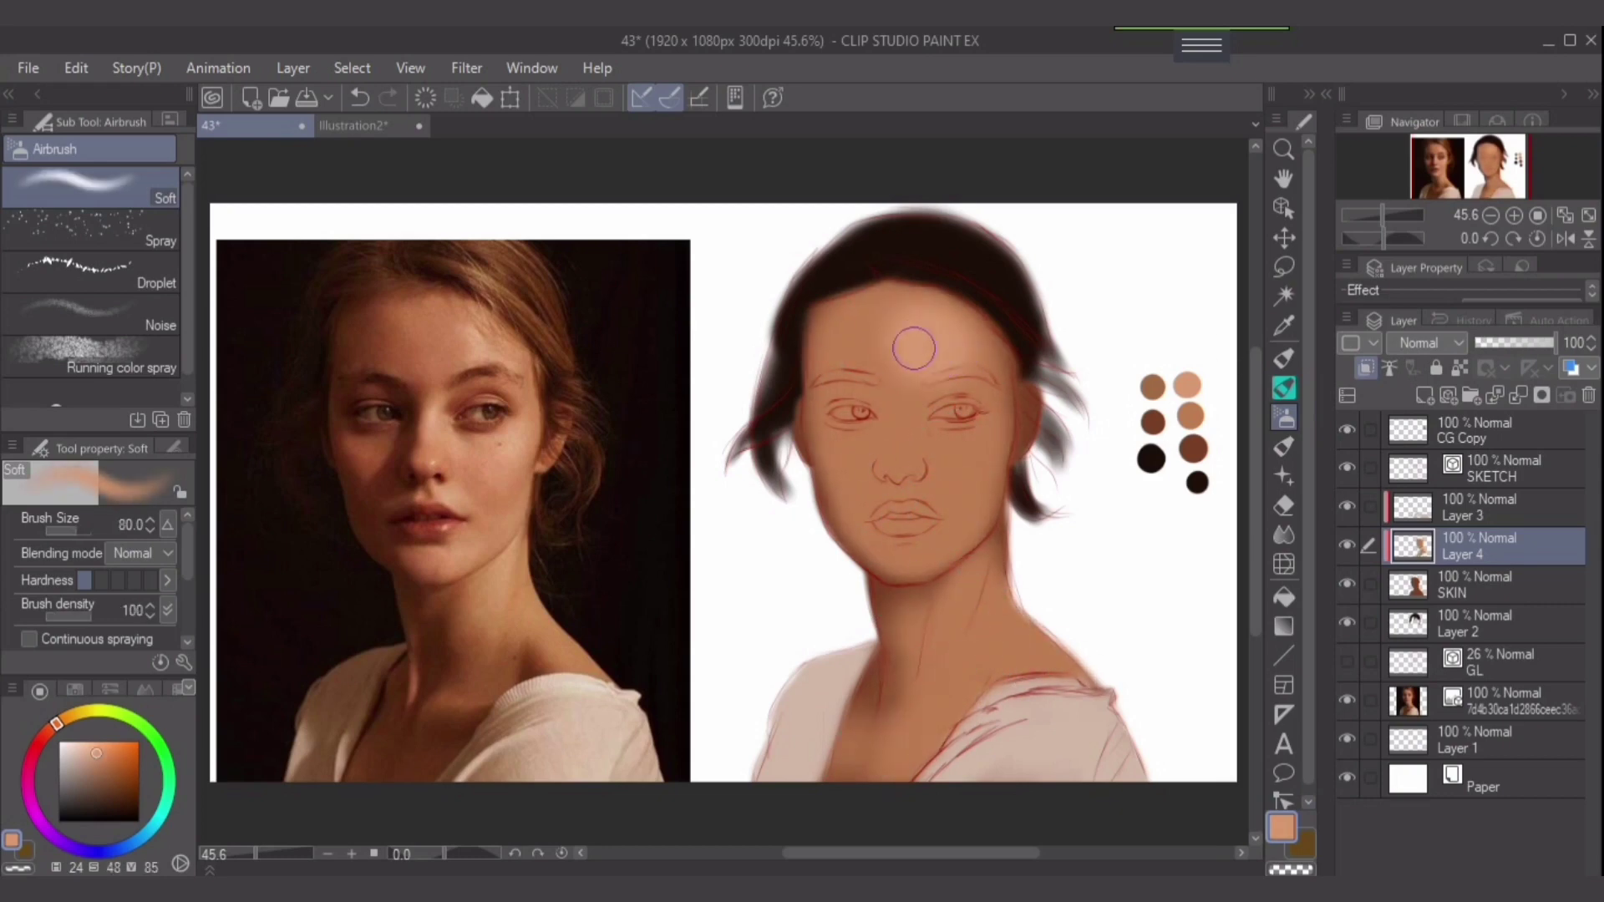
key("bracketright")
key("bracketright")
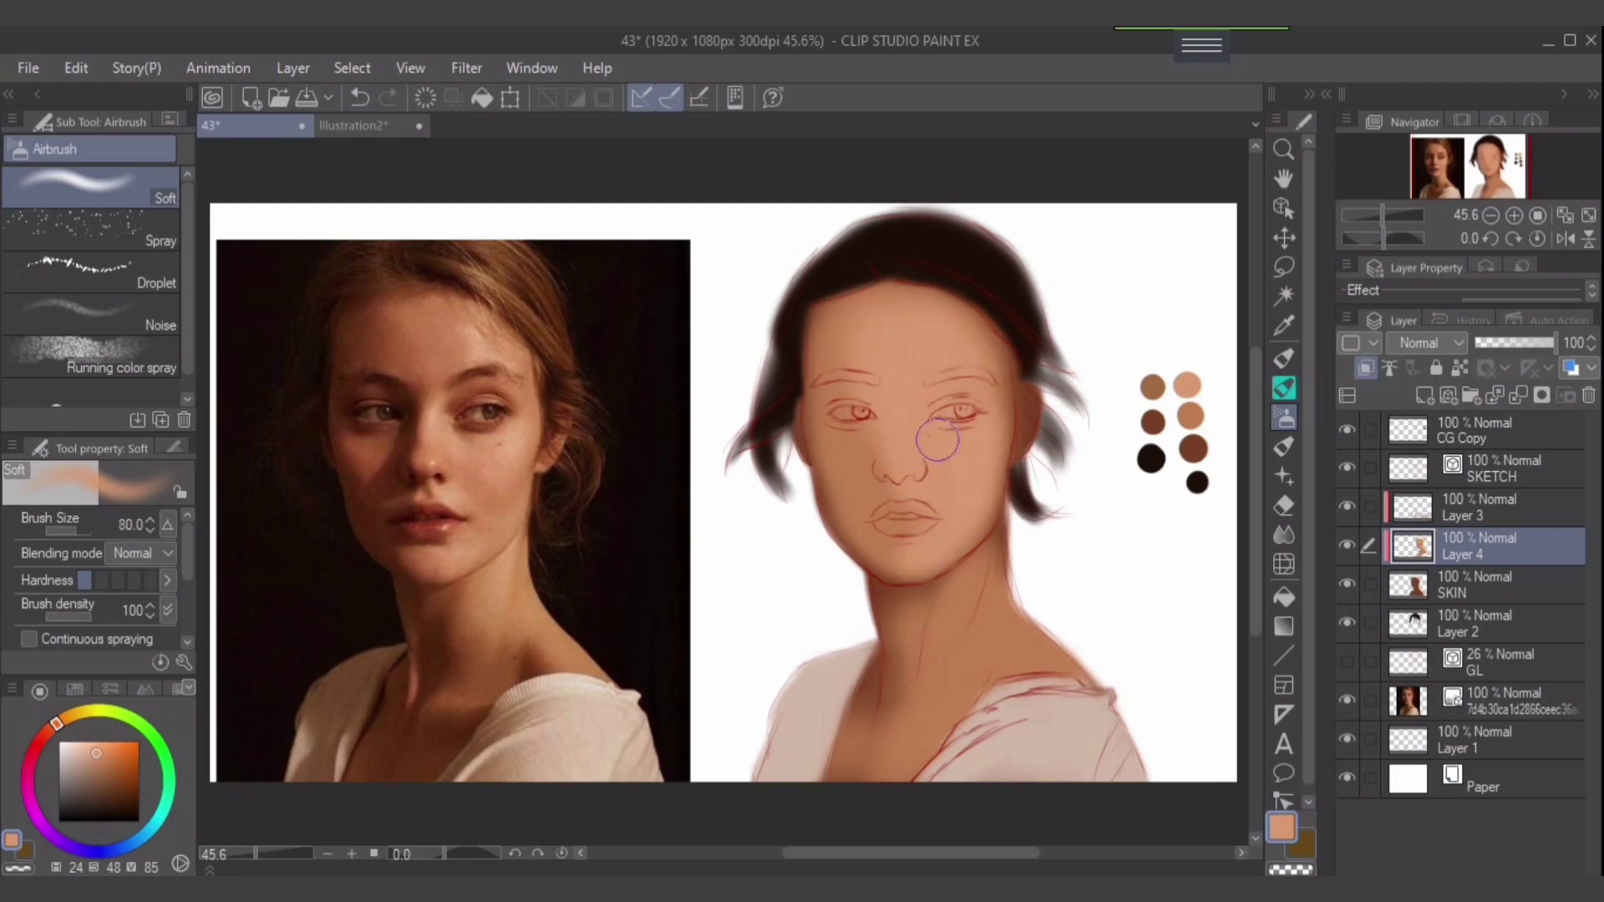
key("bracketright")
key("bracketleft")
key("bracketleft")
Airbrush light peach highlights onto the neck and near shoulder, varying the brush size between 25 and 100.
left_click_drag(1045, 652, 966, 591)
key("bracketleft")
key("bracketleft")
key("bracketleft")
key("bracketleft")
key("bracketleft")
key("bracketleft")
key("bracketleft")
key("bracketleft")
key("bracketleft")
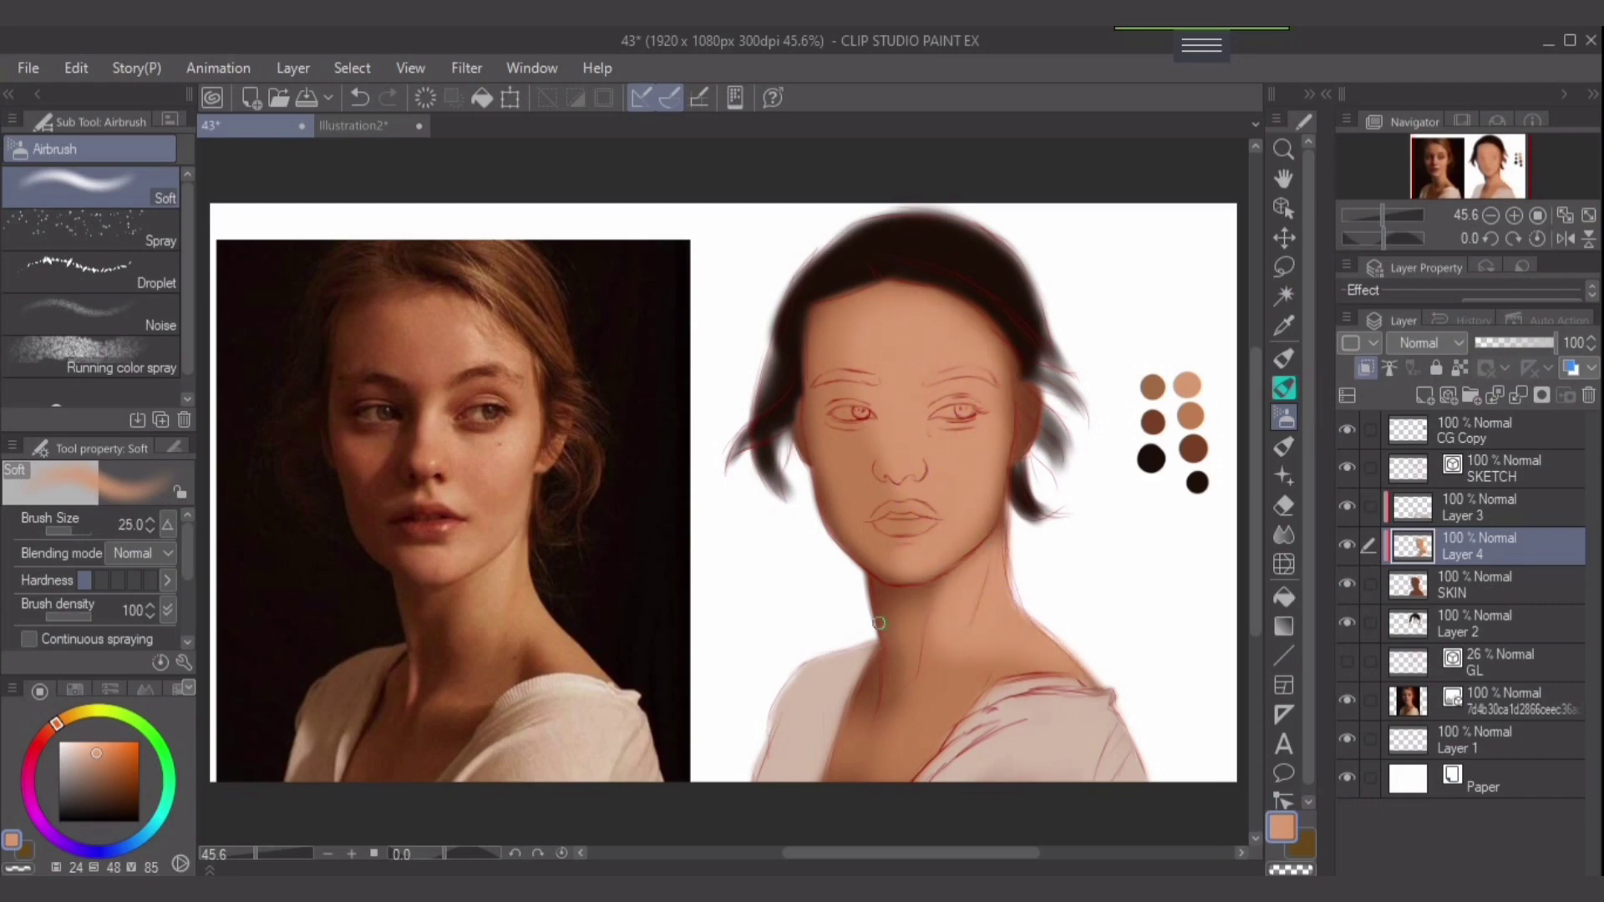
key("bracketright")
key("bracketright")
key("bracketright")
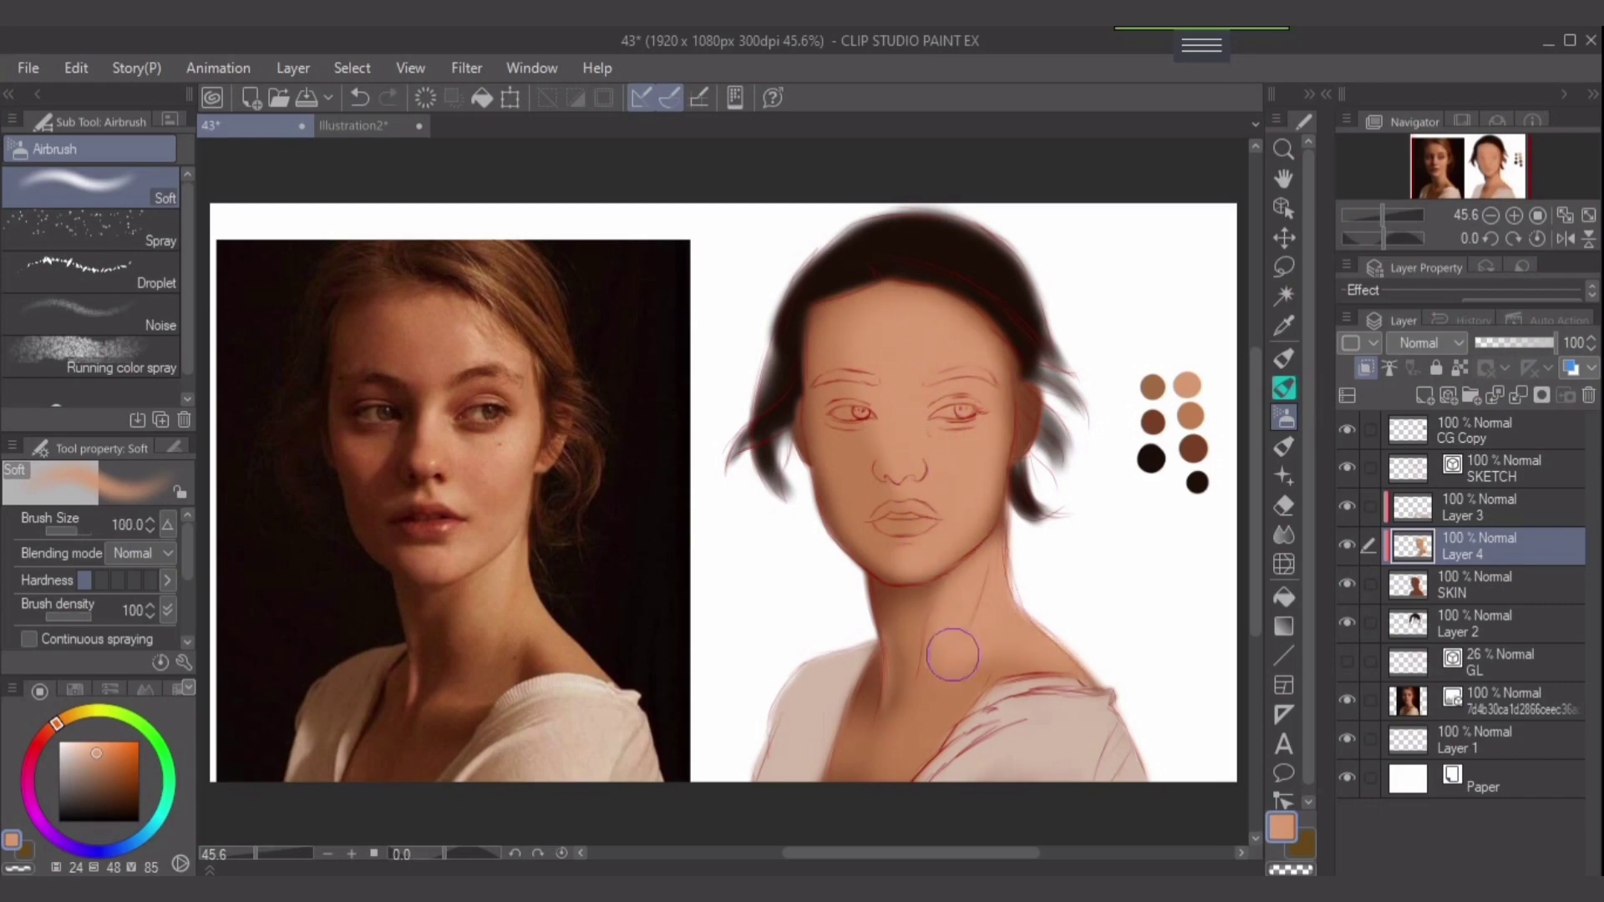
Shade the nose, mouth area and eye sockets with the Soft airbrush in mid tan, reducing the brush size to 20.
left_click(1153, 387, "alt")
key("bracketright")
key("bracketright")
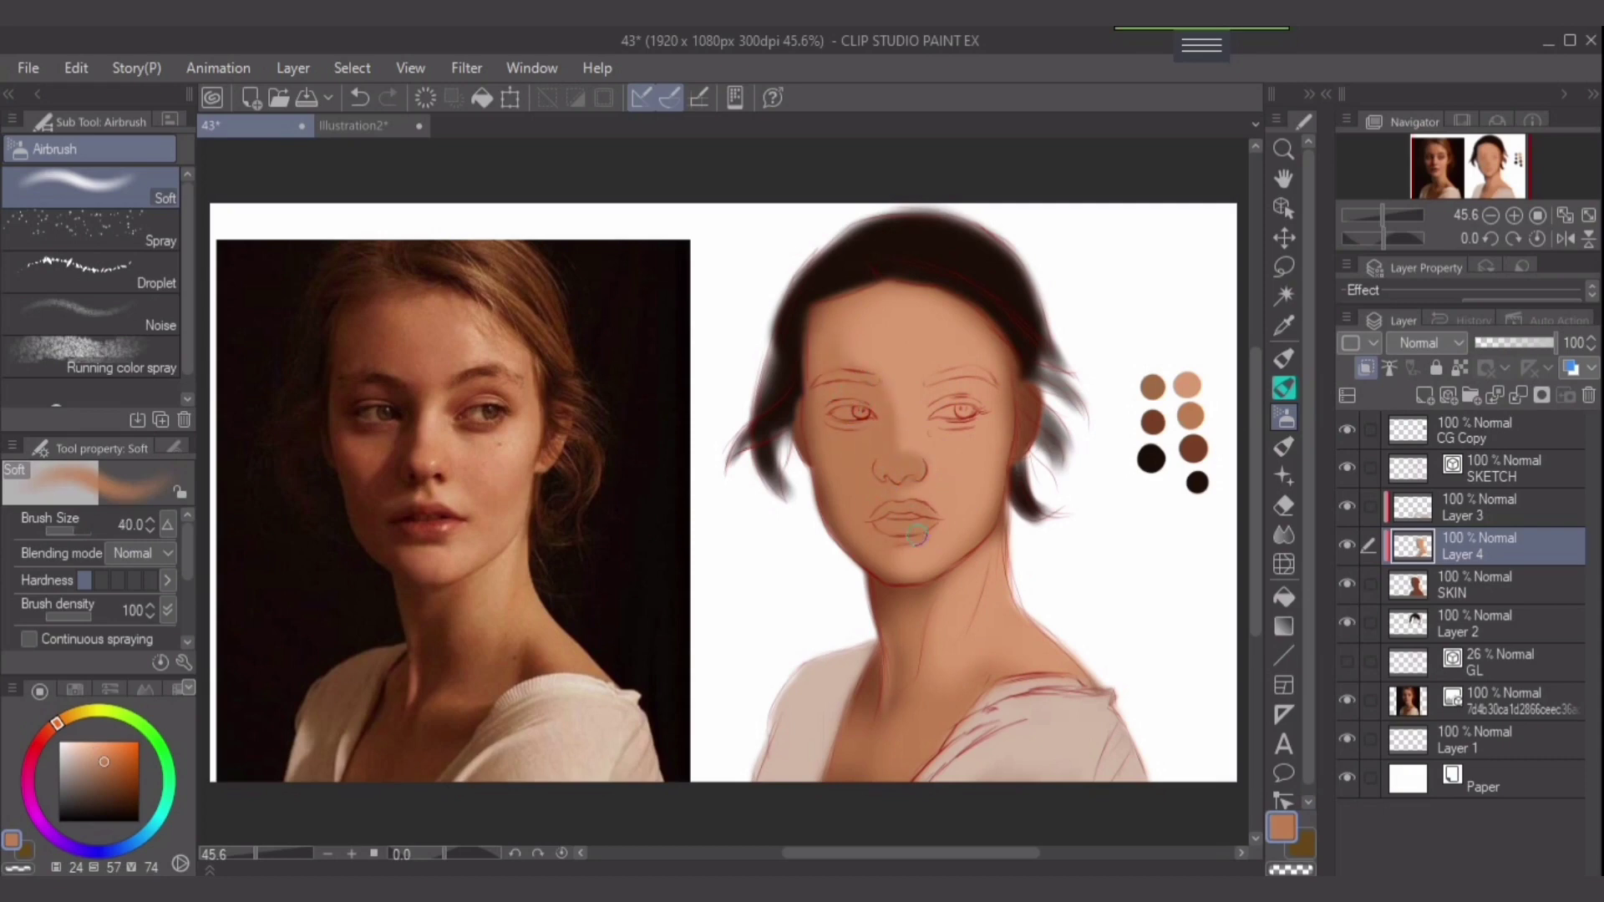
left_click_drag(934, 417, 978, 416)
key("bracketleft")
key("bracketleft")
key("bracketleft")
key("bracketleft")
key("bracketleft")
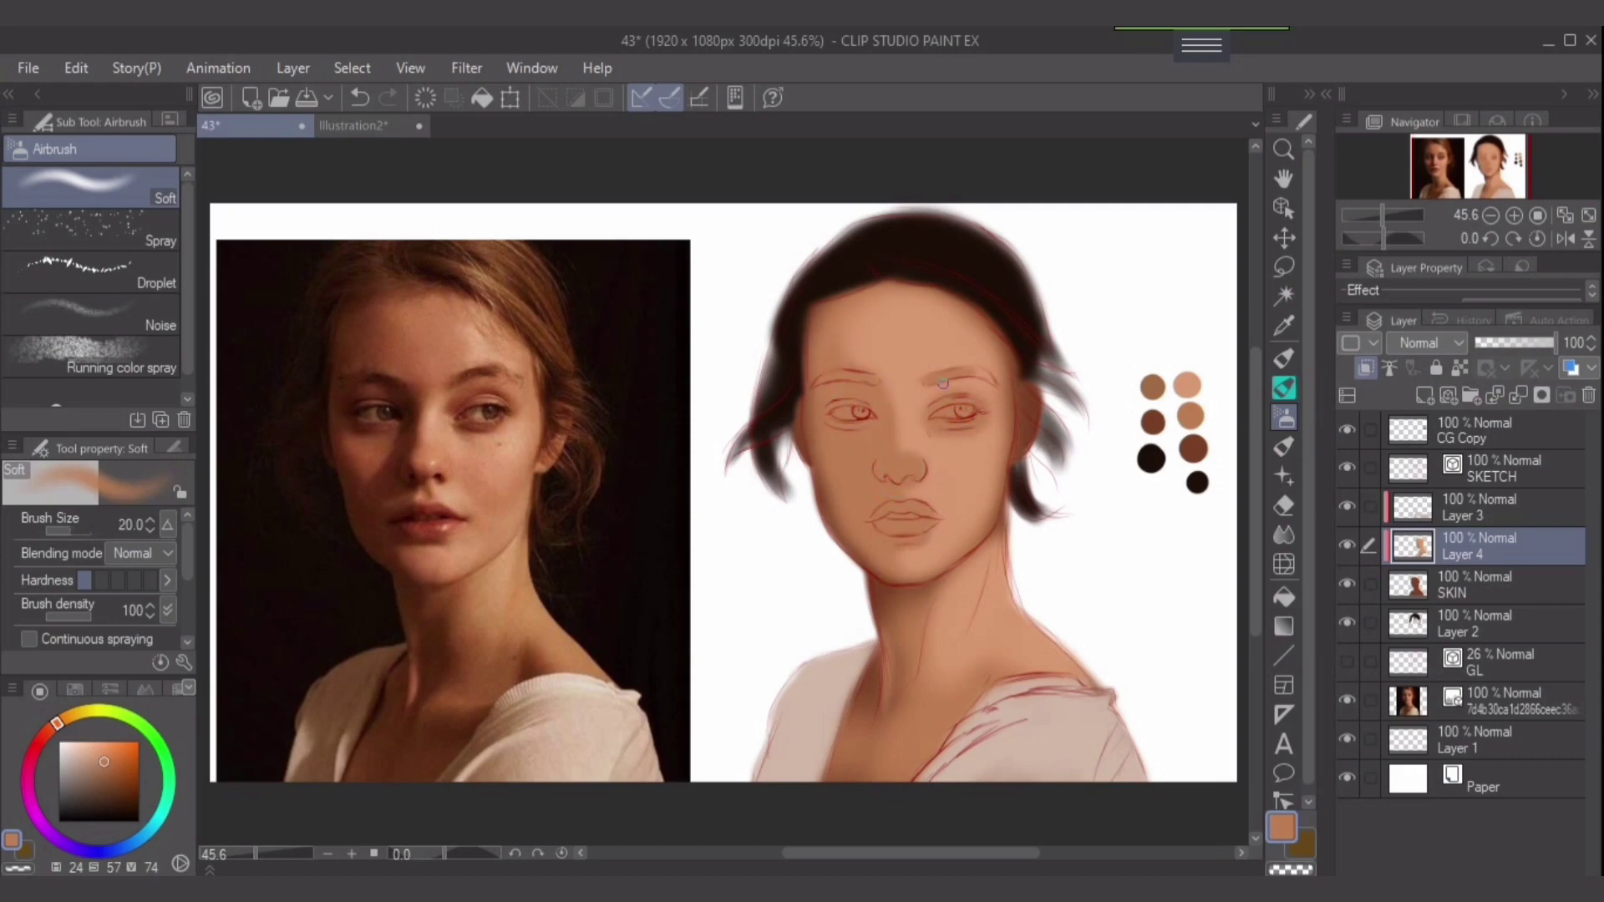
Block in the eyebrows and shade the nose side and neck with sampled reddish brown, using the Soft airbrush at density 100.
left_click(869, 378, "alt")
mouse_move(823, 374)
left_mouse_down()
mouse_move(869, 377)
mouse_move(840, 405)
mouse_move(845, 428)
mouse_move(886, 409)
mouse_move(877, 488)
mouse_move(835, 502)
mouse_move(932, 689)
left_mouse_up()
key("bracketright")
key("bracketright")
key("bracketright")
key("bracketright")
key("bracketright")
key("bracketright")
key("bracketright")
key("bracketleft")
key("bracketleft")
key("bracketleft")
key("bracketleft")
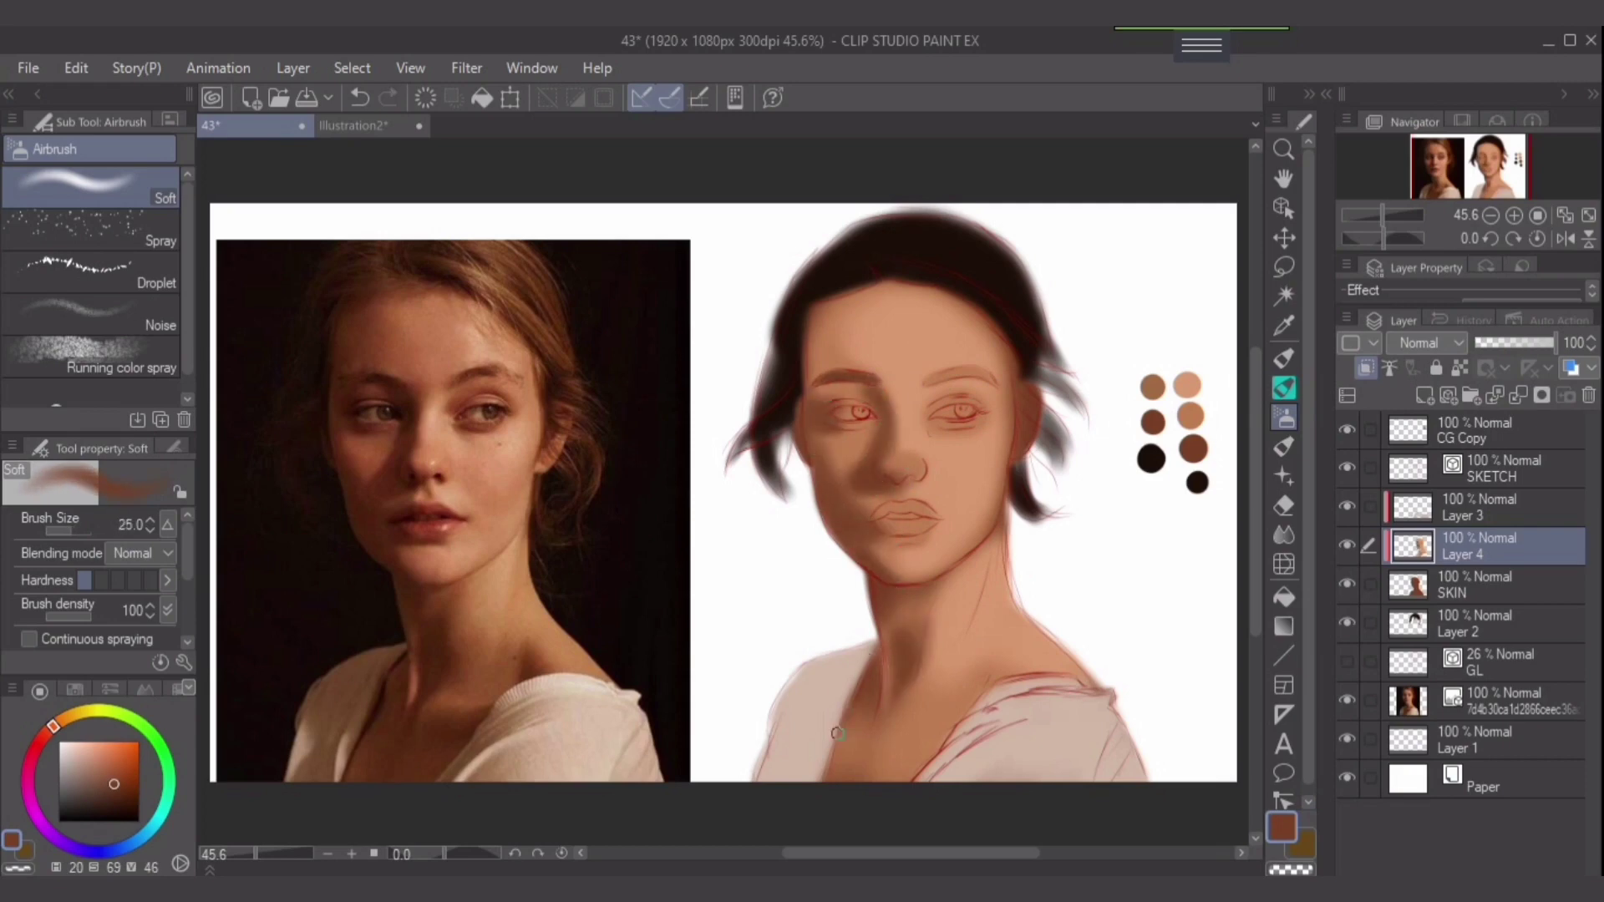
Shade the chest edge, shoulder hollow and sides of the face in reddish brown, lowering the brush density to 29.
left_click_drag(839, 711, 834, 760)
key("bracketright")
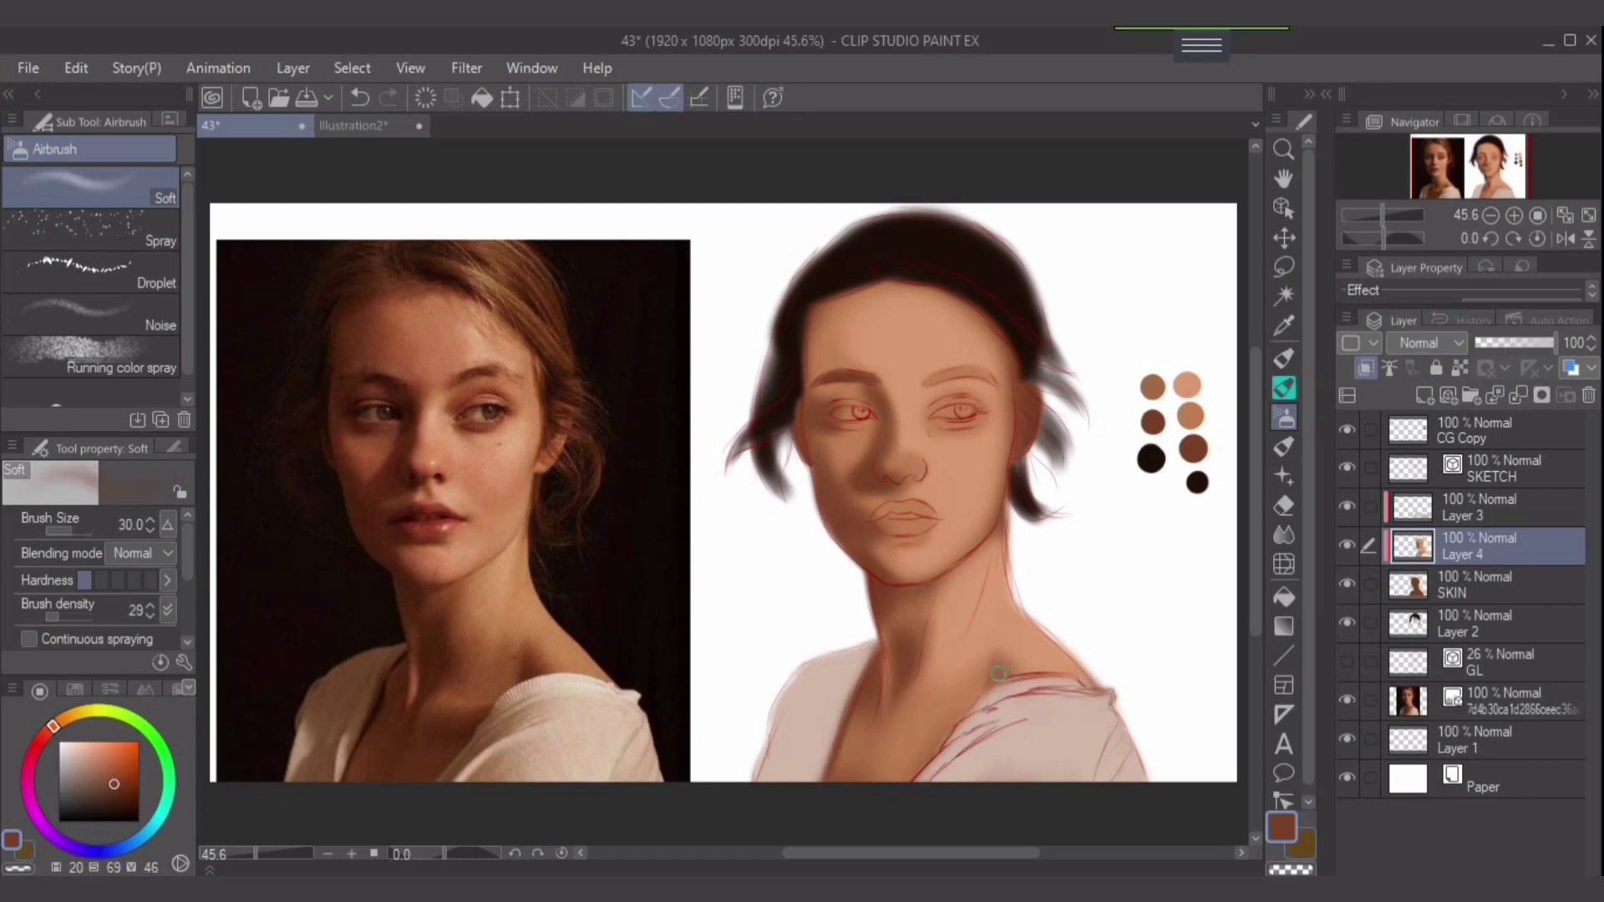
key("bracketleft")
key("bracketleft")
key("bracketleft")
key("bracketleft")
key("bracketleft")
left_click_drag(798, 418, 786, 330)
left_click_drag(1025, 359, 1015, 381)
key("bracketleft")
key("bracketleft")
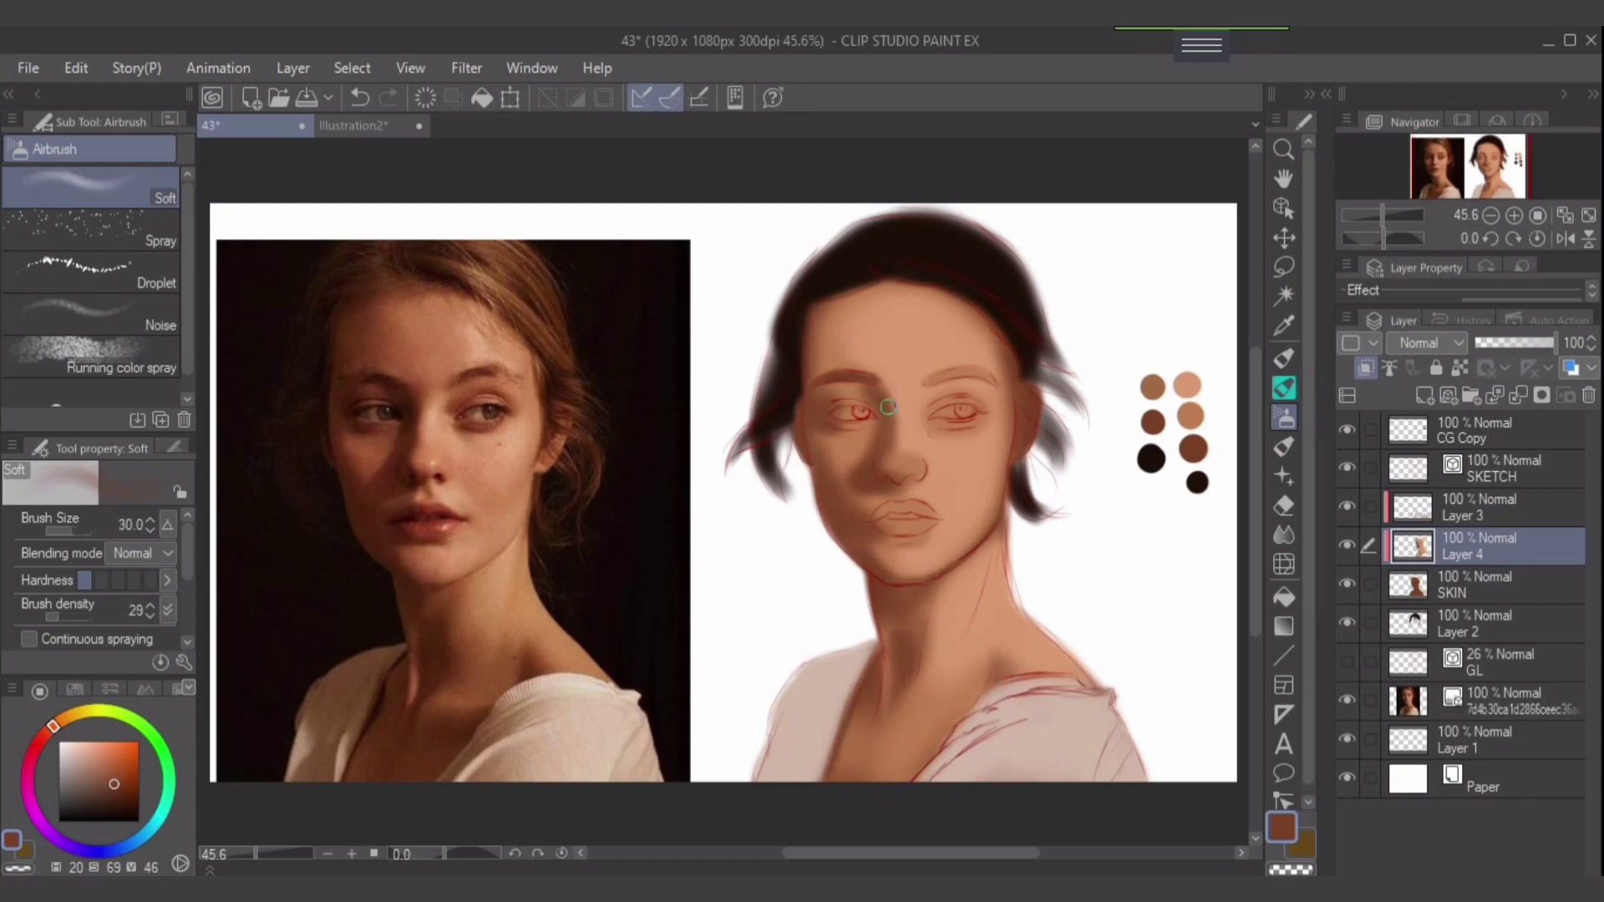
Soften the shadows along the nose and beneath it with tan tones sampled from the surrounding skin.
mouse_move(884, 376)
left_mouse_down()
mouse_move(881, 447)
mouse_move(902, 497)
mouse_move(878, 488)
mouse_move(918, 501)
left_mouse_up()
left_click(893, 482, "alt")
left_click(867, 459, "alt")
left_click(911, 493, "alt")
key("bracketleft")
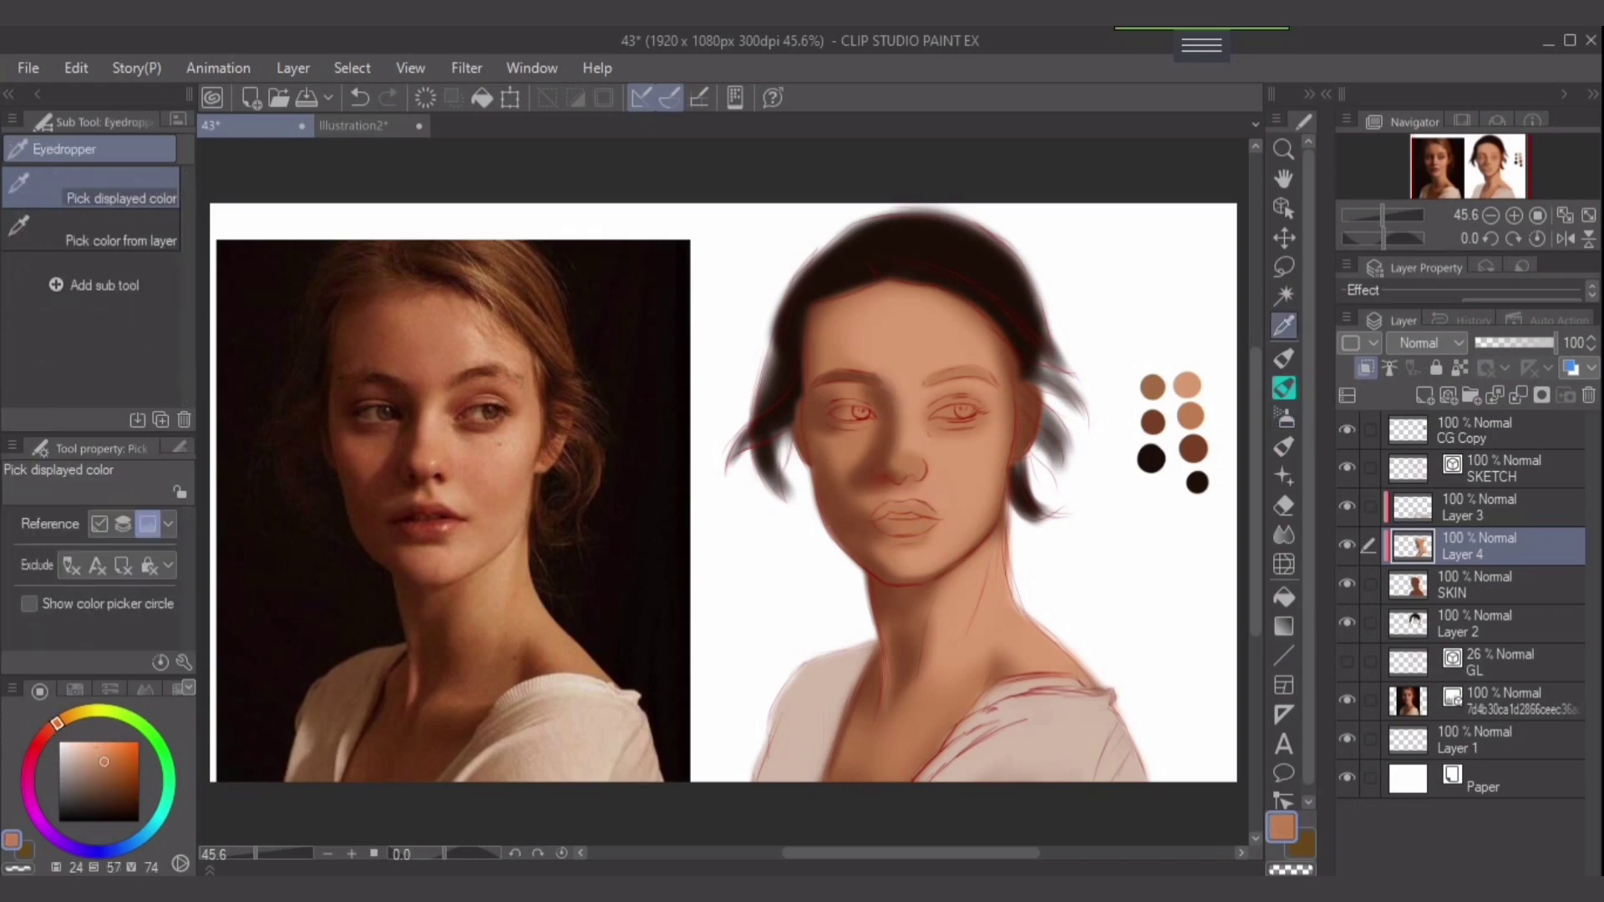
left_click(919, 498, "alt")
Highlight the forehead, cheek and chin in light peach with the Soft airbrush at density 29, using sizes 40 to 60.
key("p")
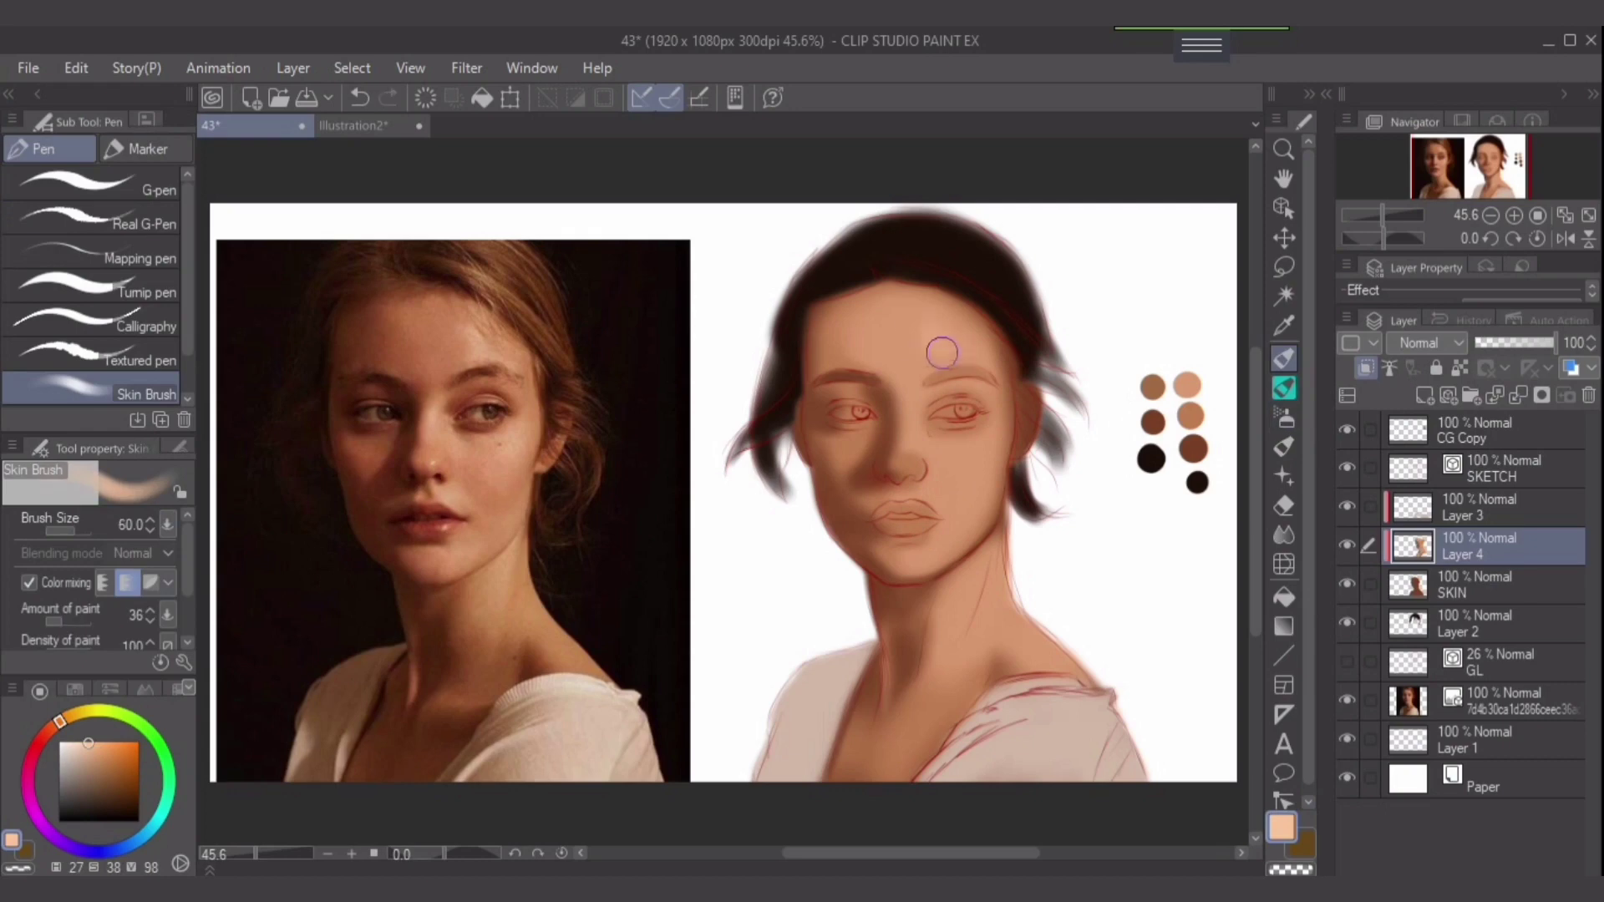
left_click_drag(938, 347, 934, 340)
key("b")
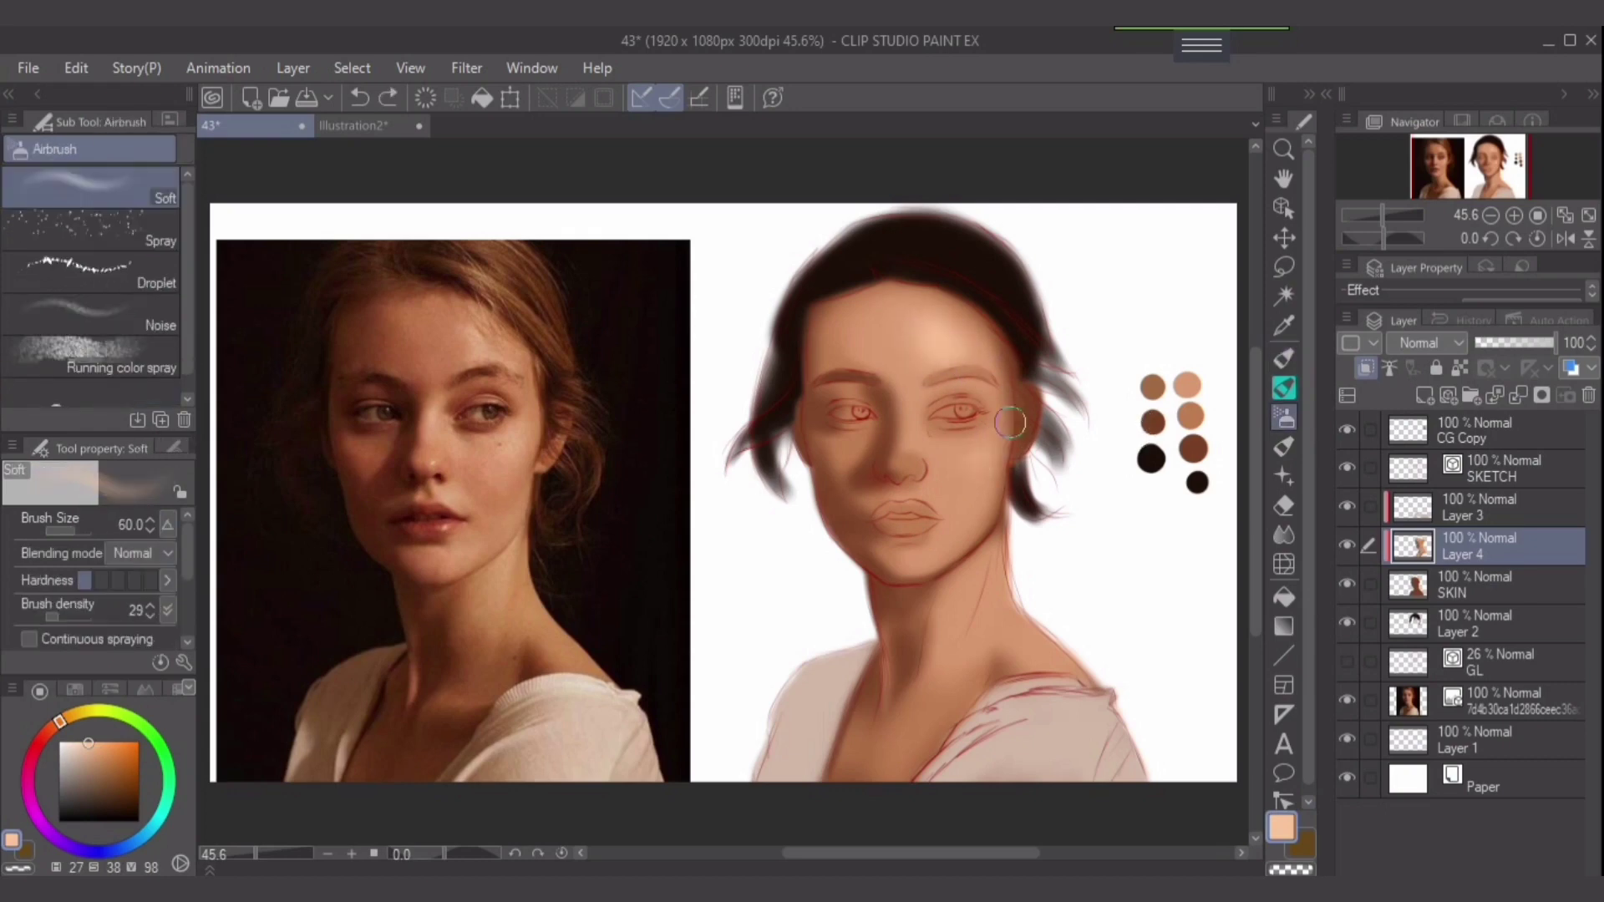
key("bracketleft")
key("bracketleft")
key("bracketright")
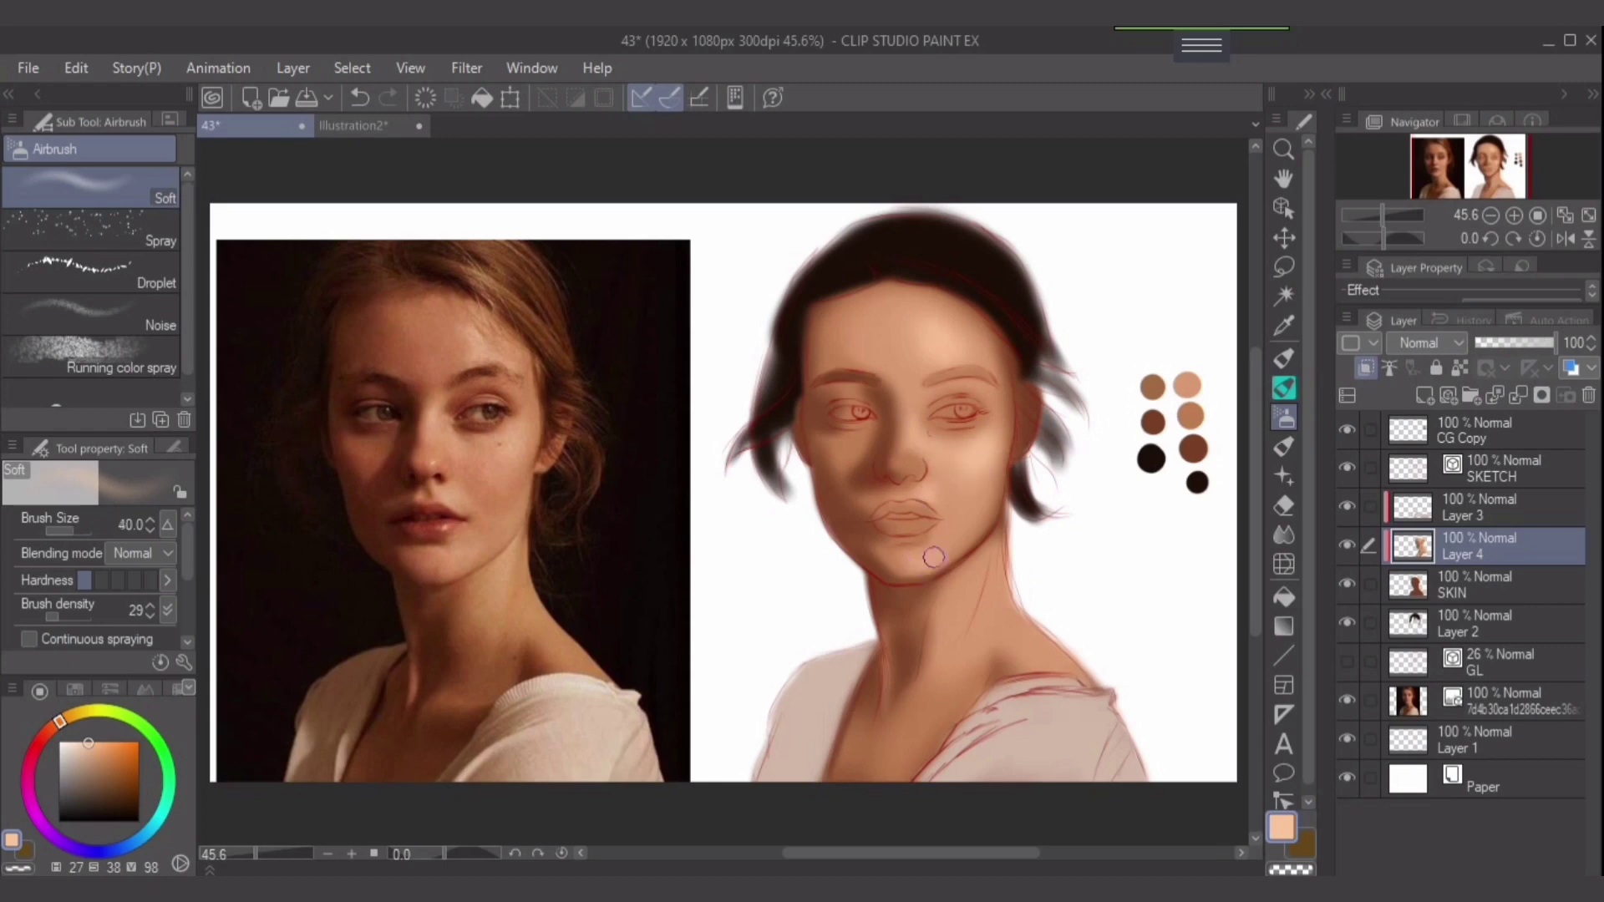
key("bracketright")
key("bracketright")
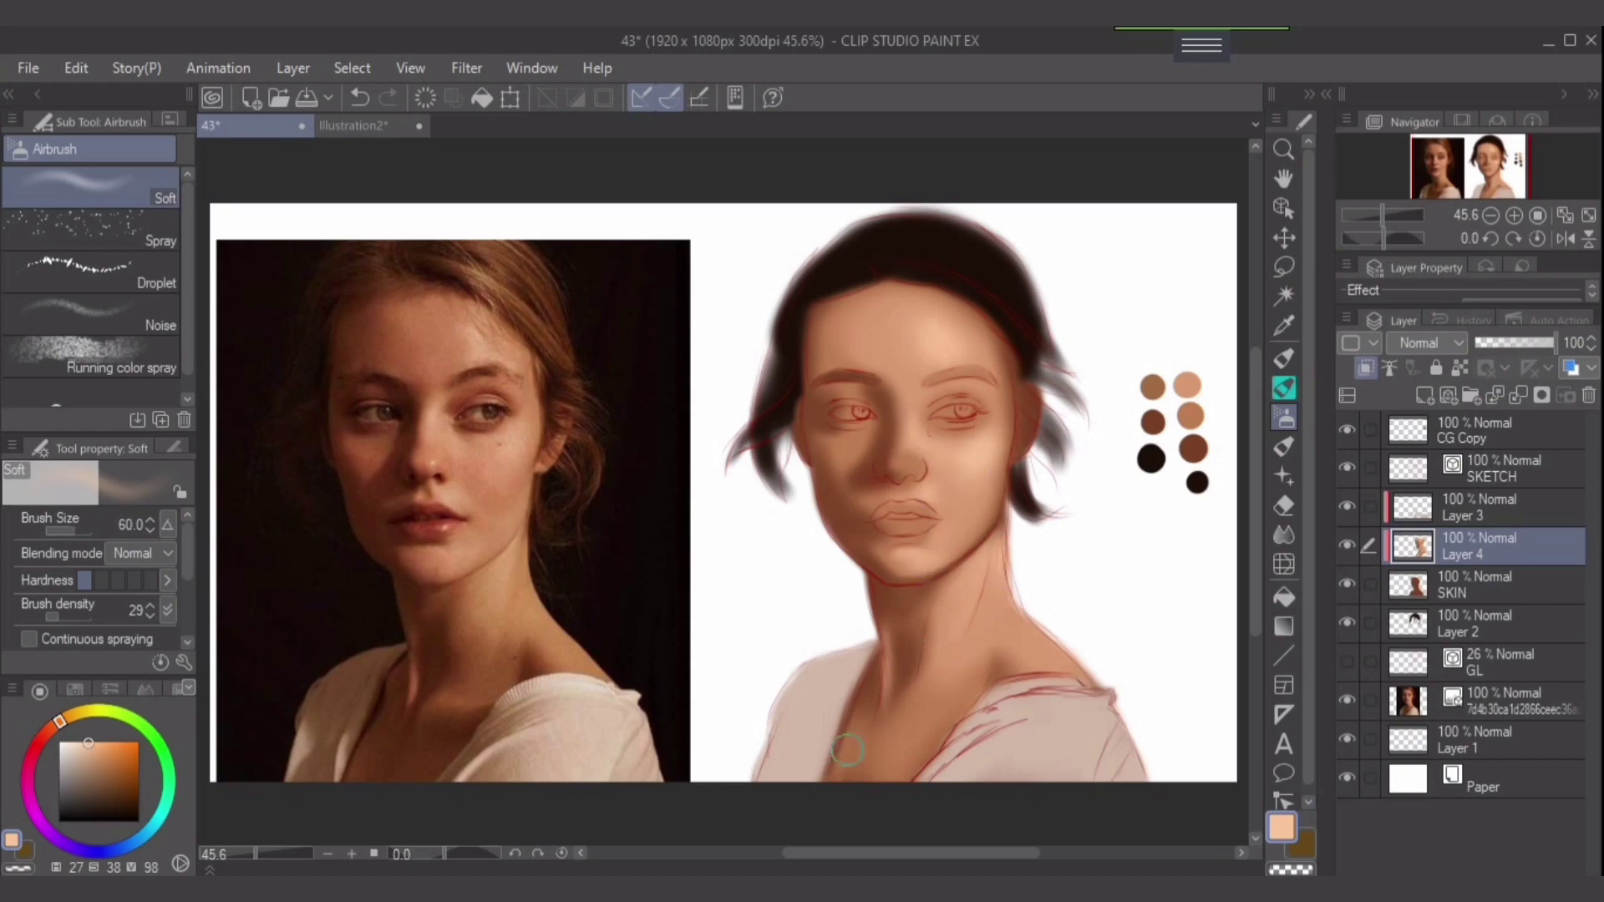
Model the collarbones and chest with sampled peach at size 60, then deepen the neckline in reddish brown at density 16.
key("bracketright")
left_click(913, 699, "alt")
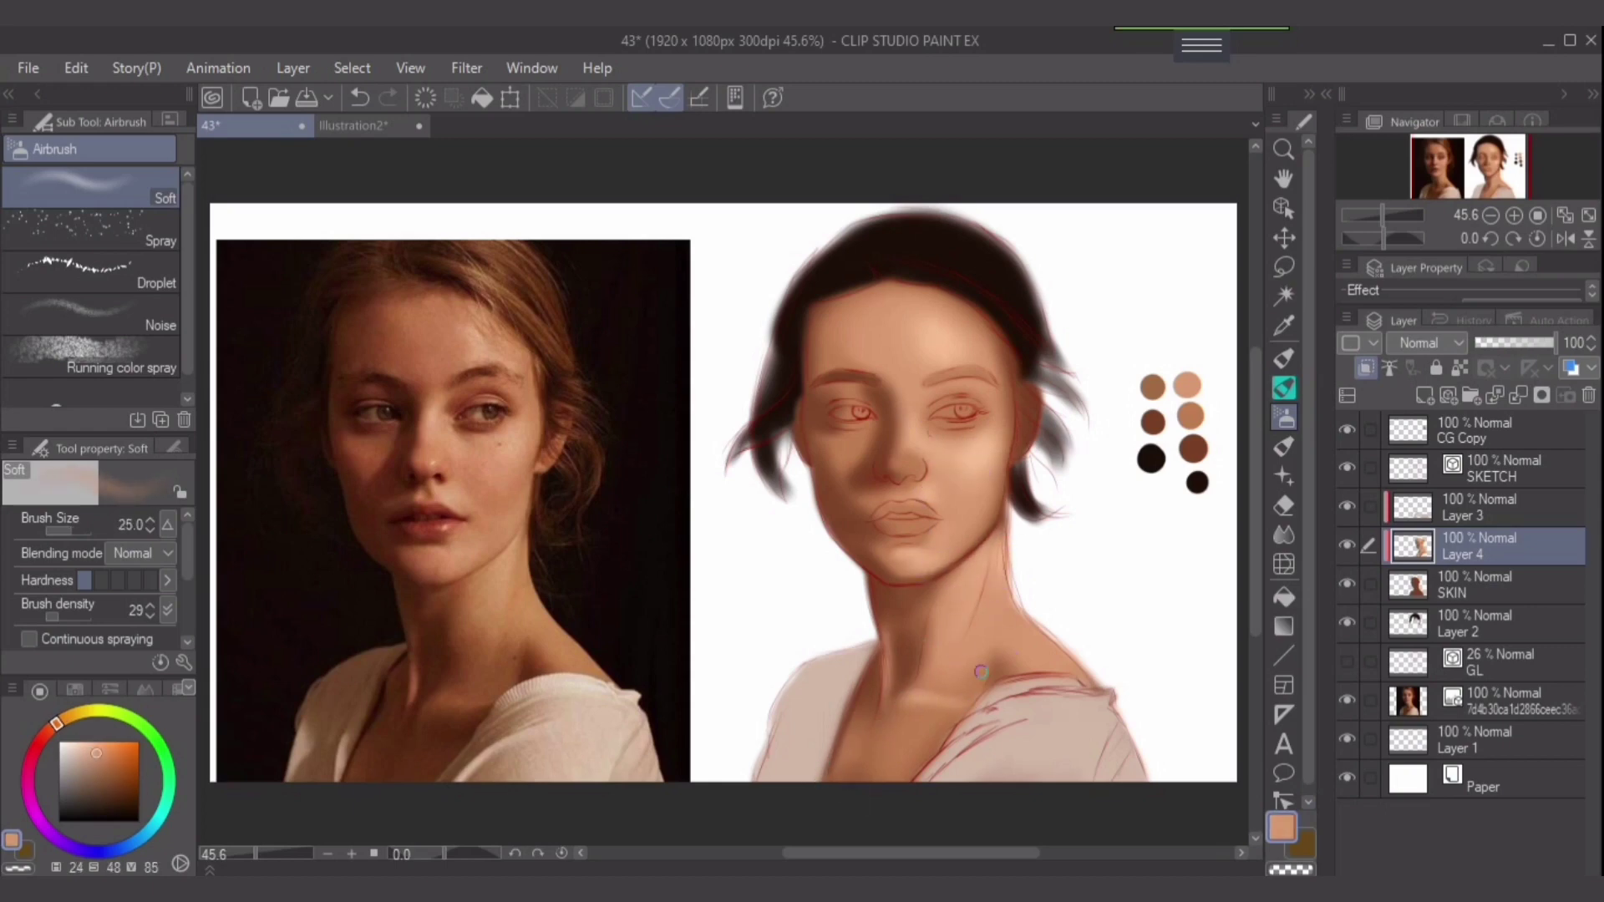
key("bracketright")
key("bracketright")
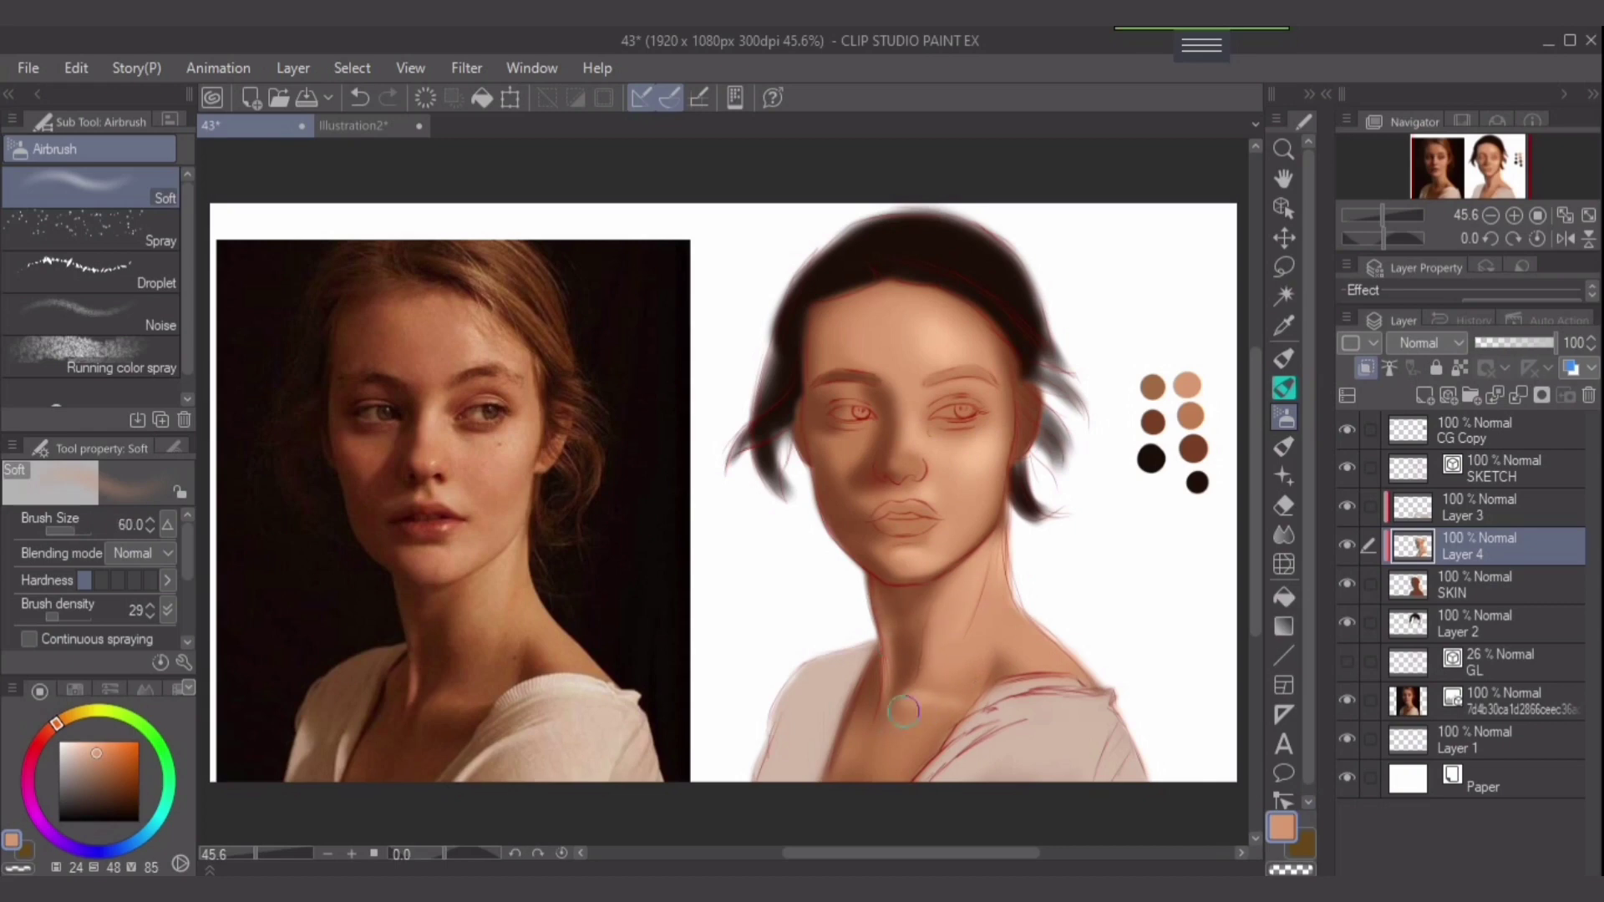
left_click(1194, 447, "alt")
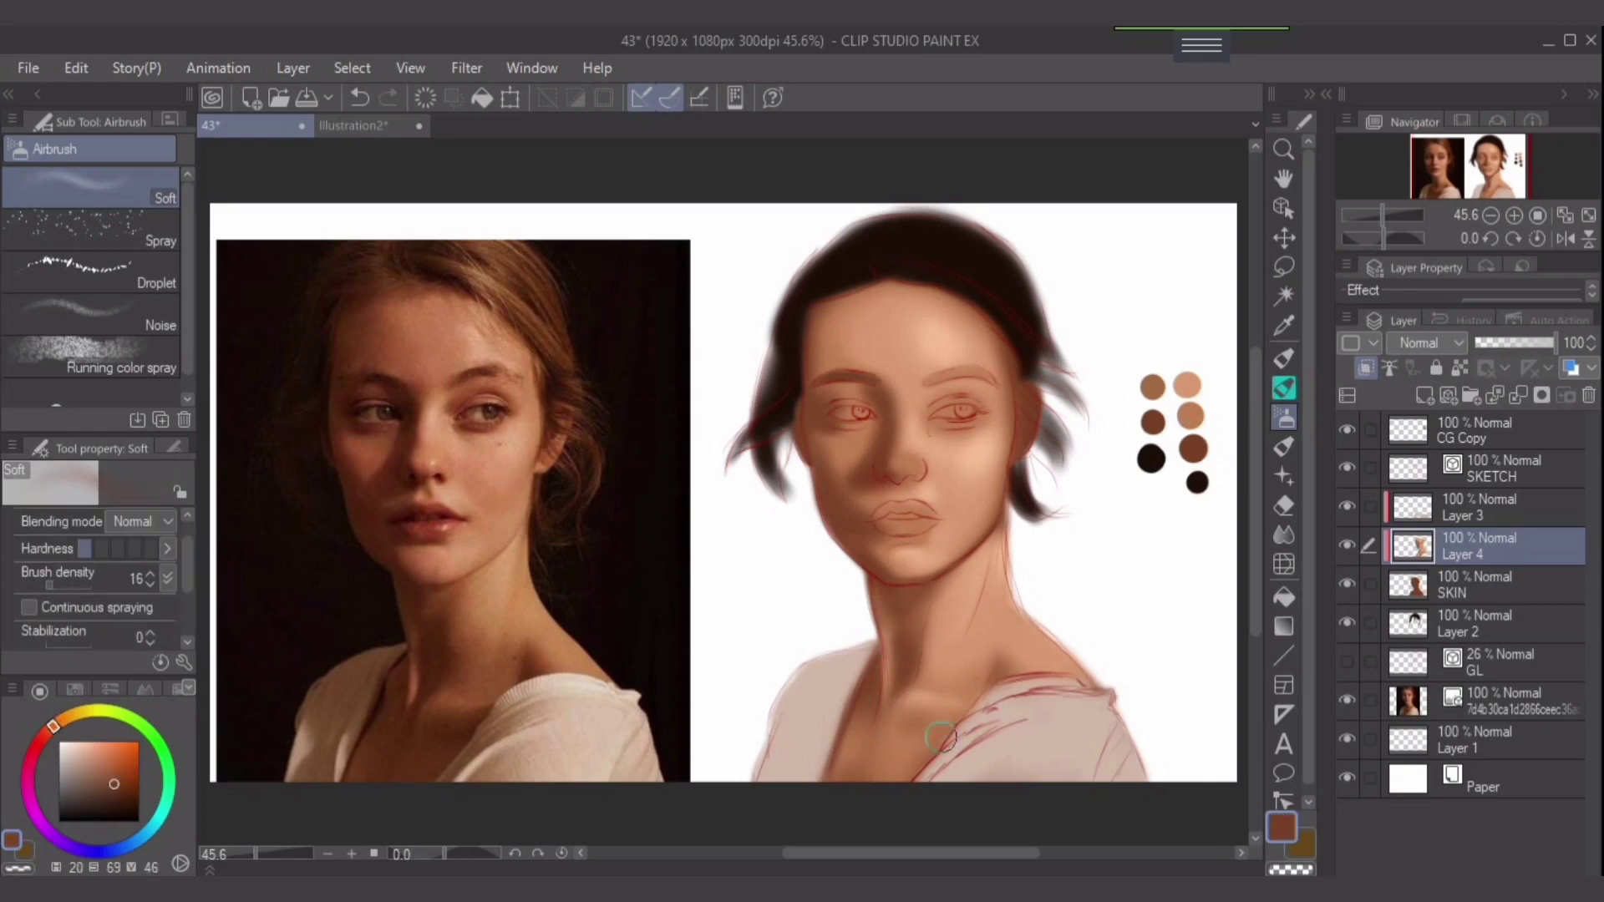
Clean up the shoulder and clothing edges on the SKIN layer with the Soft eraser, using size 17 at the near shoulder.
key("alt+bracketright")
key("e")
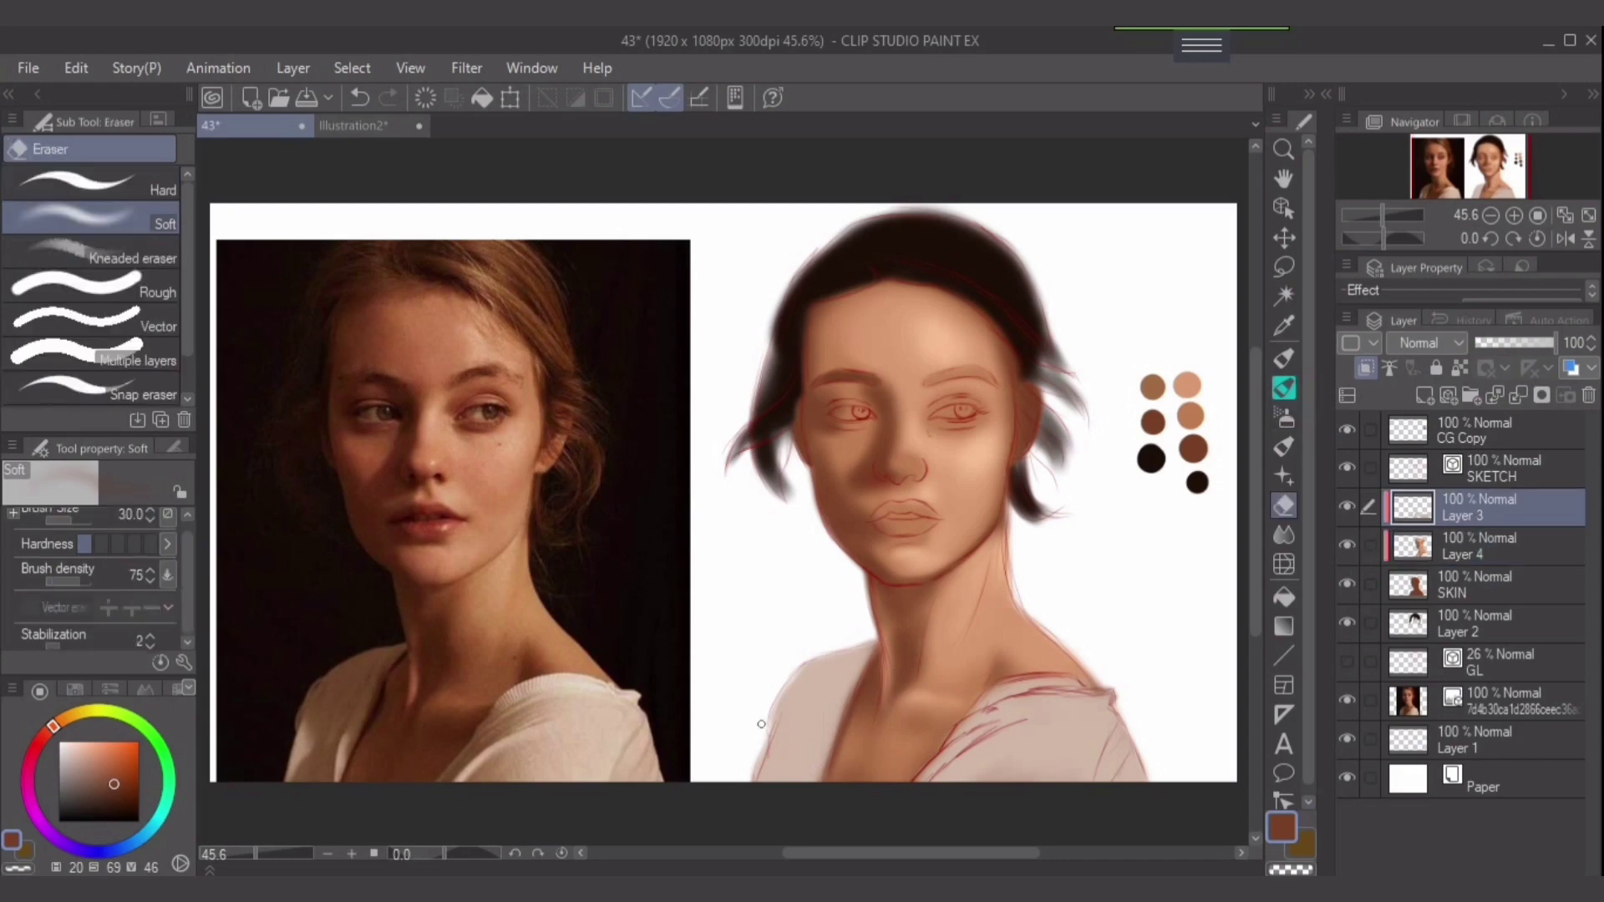
scroll(1031, 552, "up", 2)
left_click(990, 645, "alt")
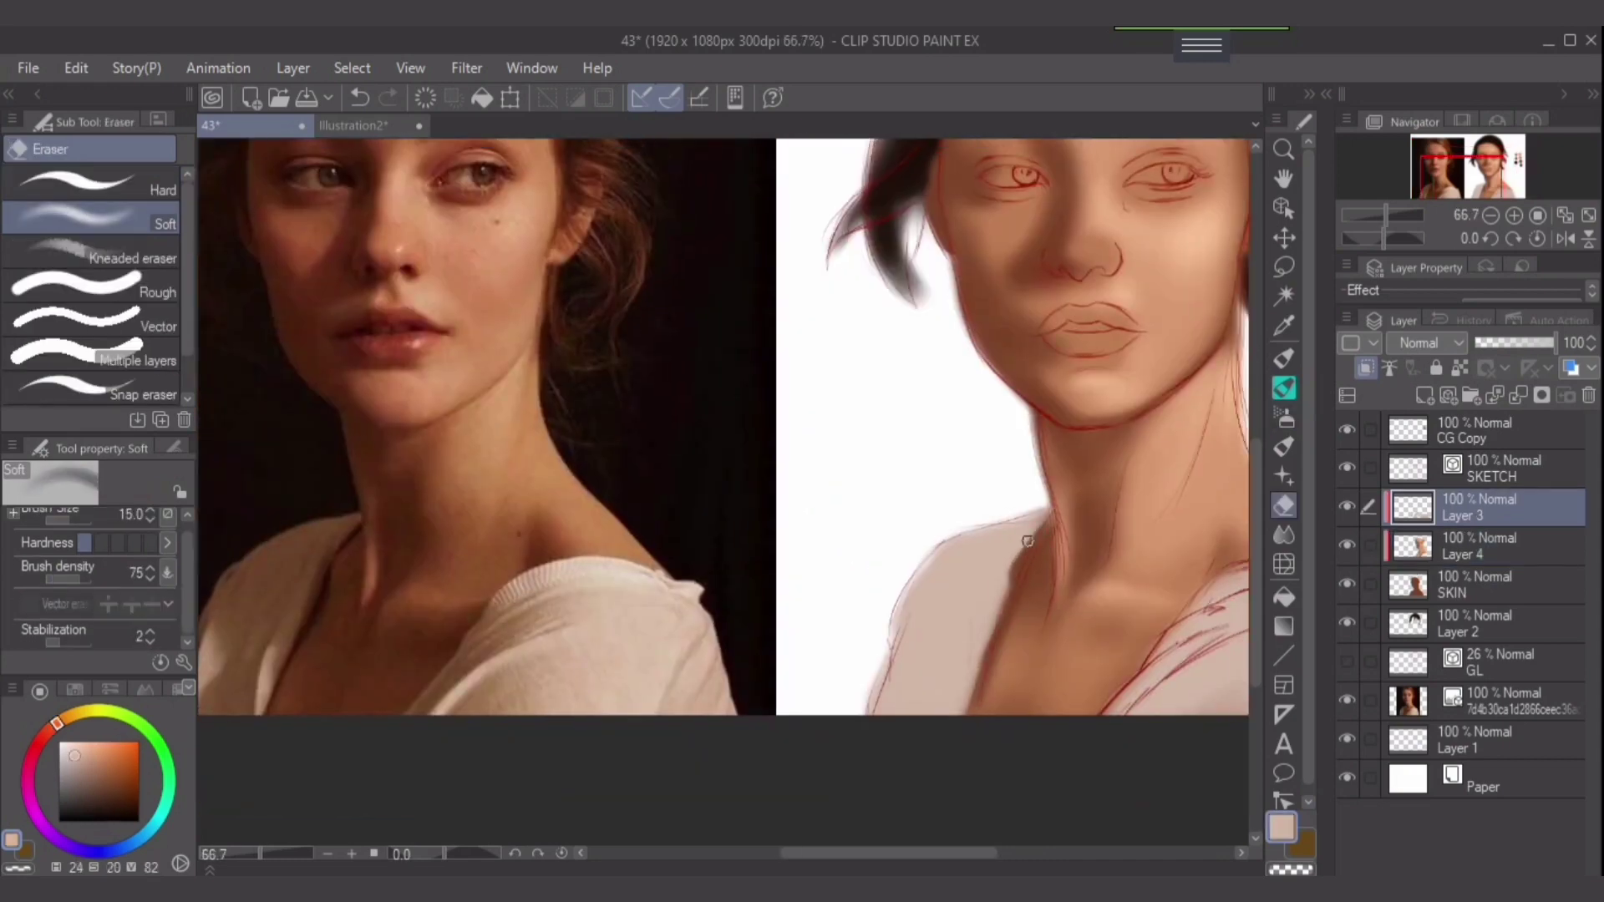
key("b")
left_click(919, 607, "ctrl")
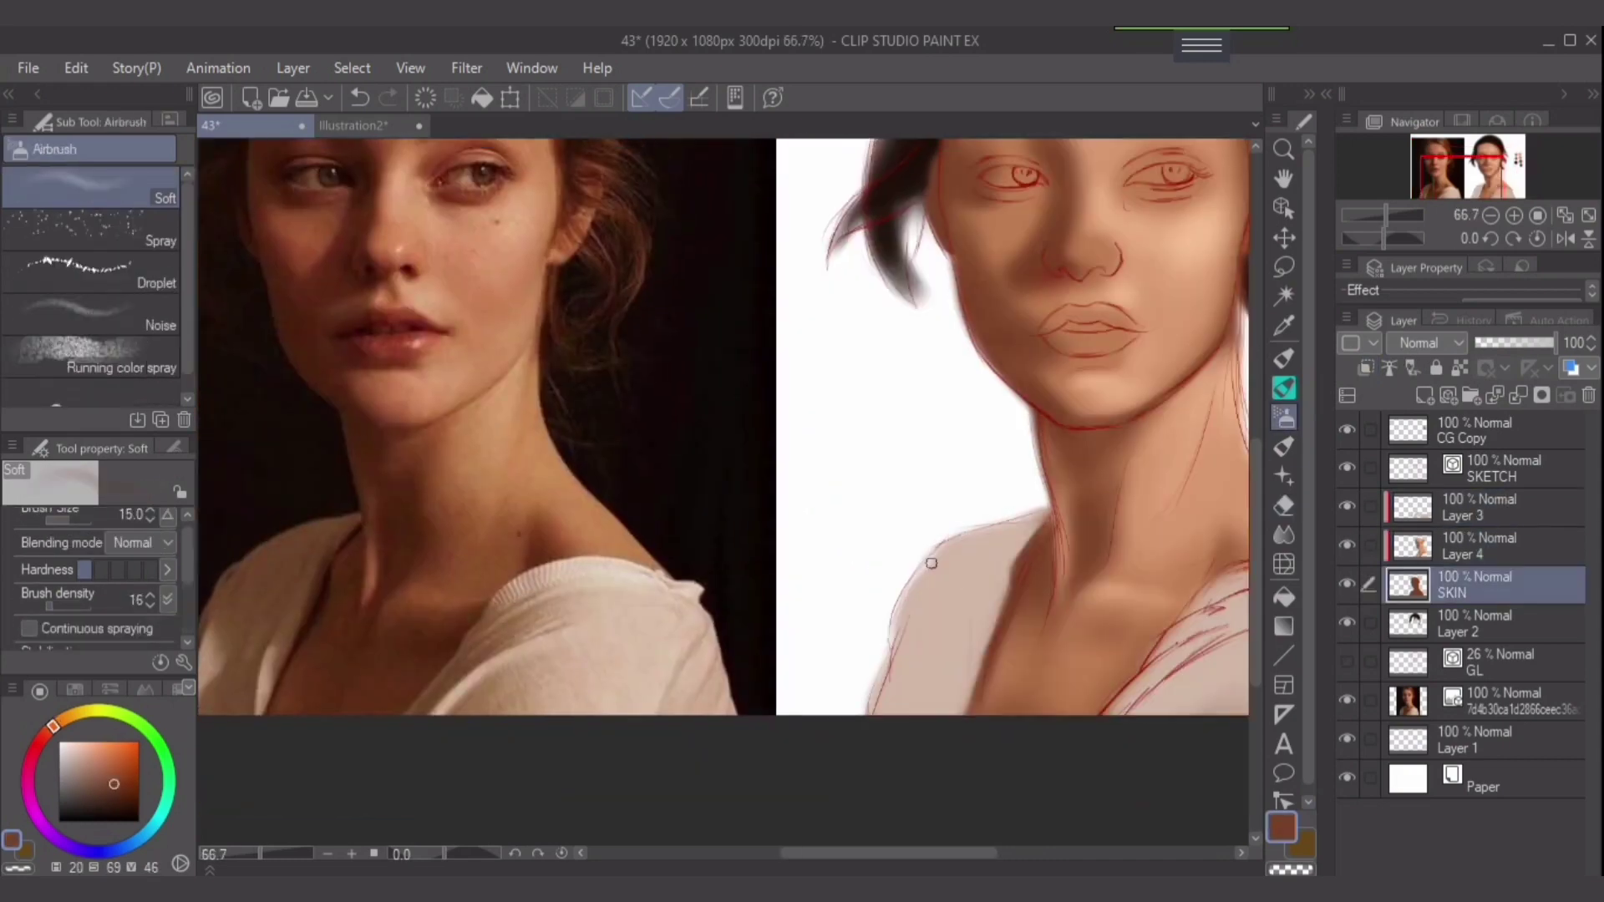
key("e")
mouse_move(891, 649)
left_mouse_down()
mouse_move(996, 565)
mouse_move(574, 608)
left_mouse_up()
key("bracketleft")
key("bracketleft")
key("bracketleft")
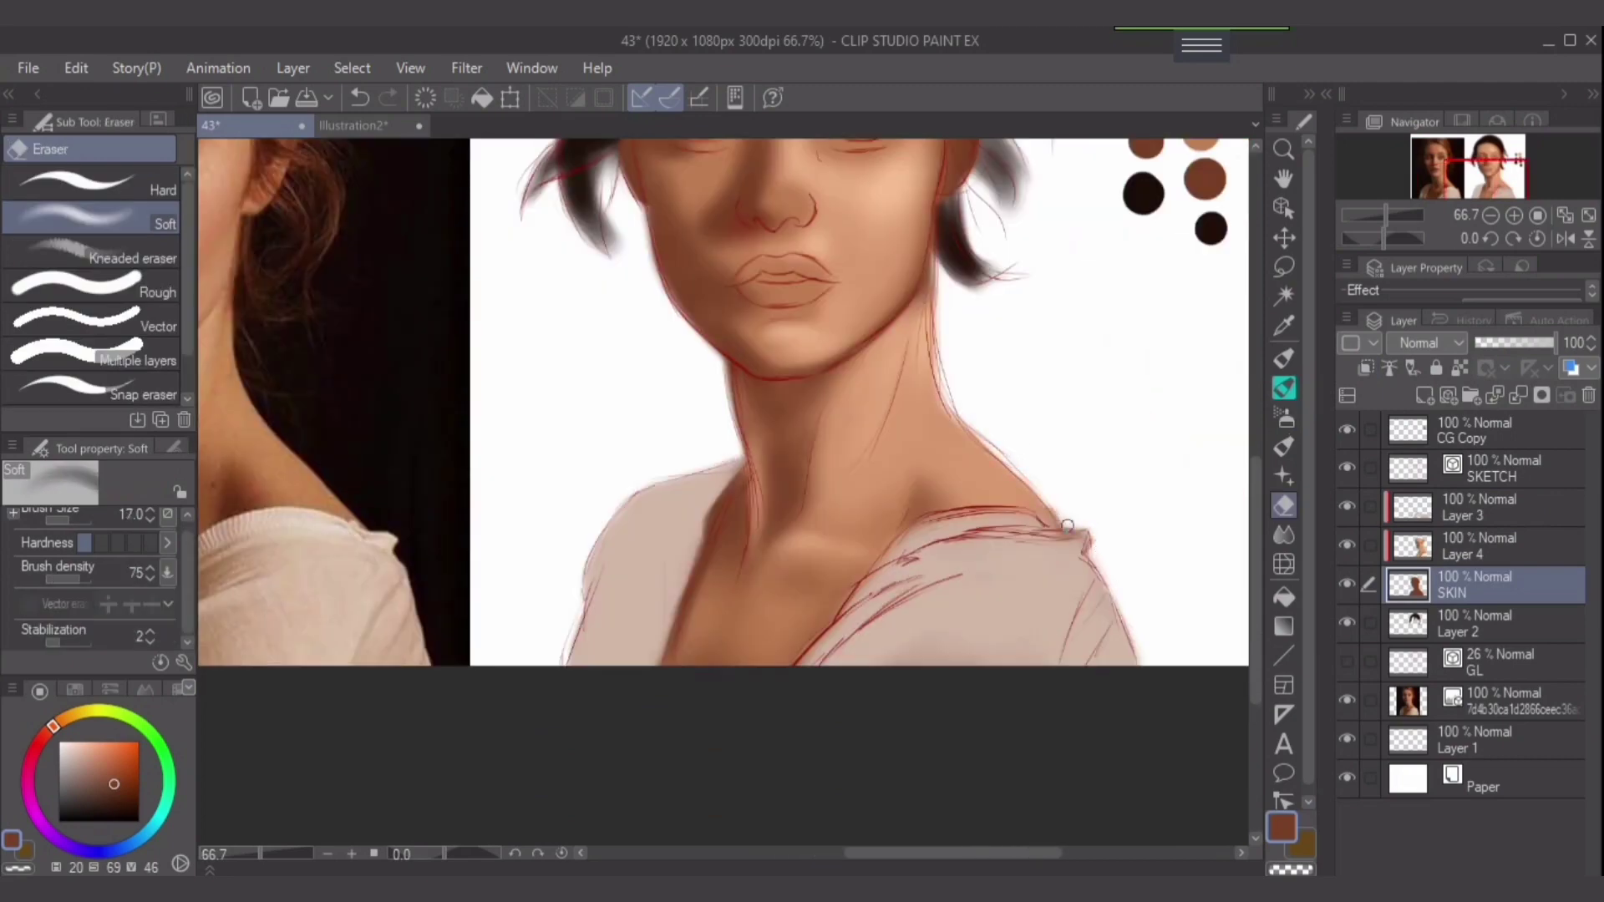
Refine the jaw and neck contours on the SKIN layer by alternating the reddish-brown airbrush at density 70 with the Soft eraser.
key("b")
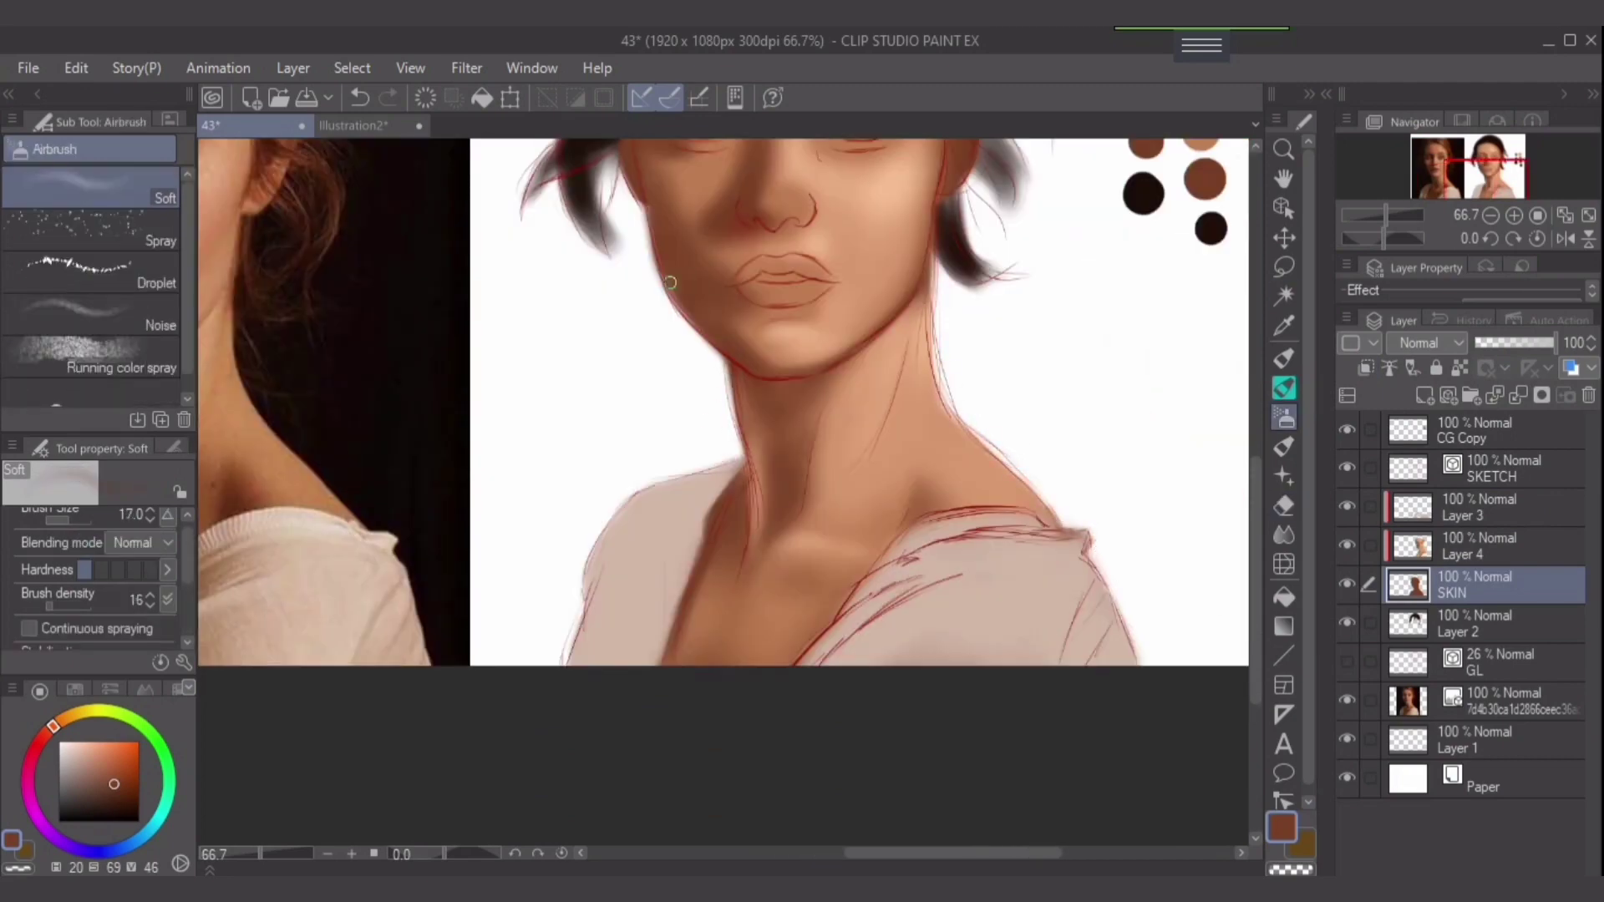
left_click_drag(677, 299, 675, 360)
key("e")
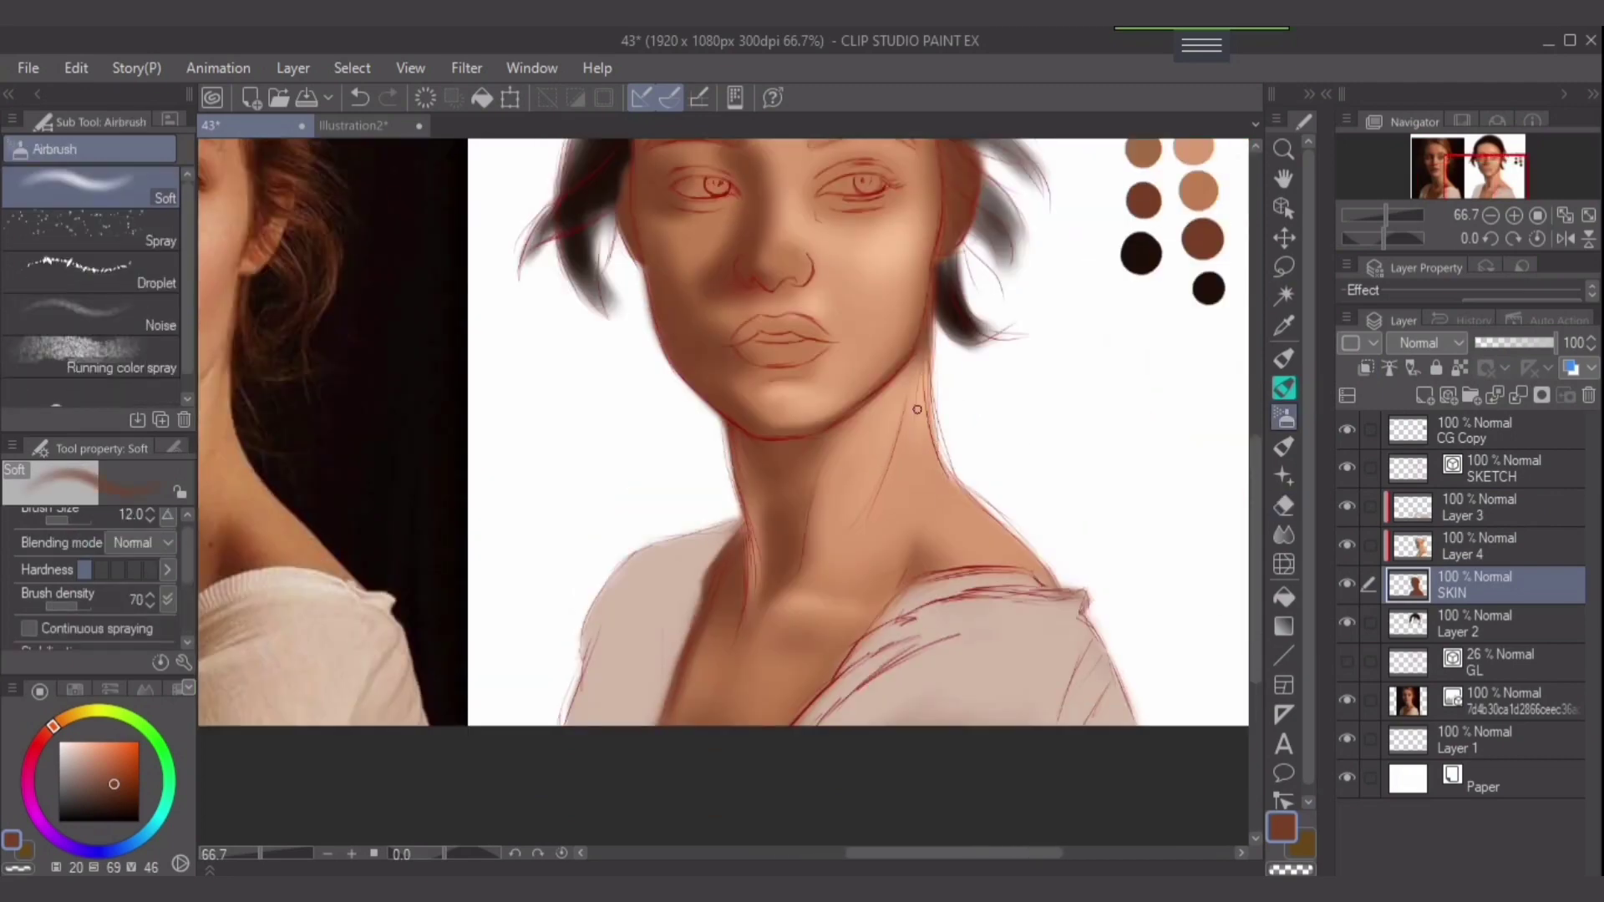
left_click_drag(940, 374, 940, 222)
key("b")
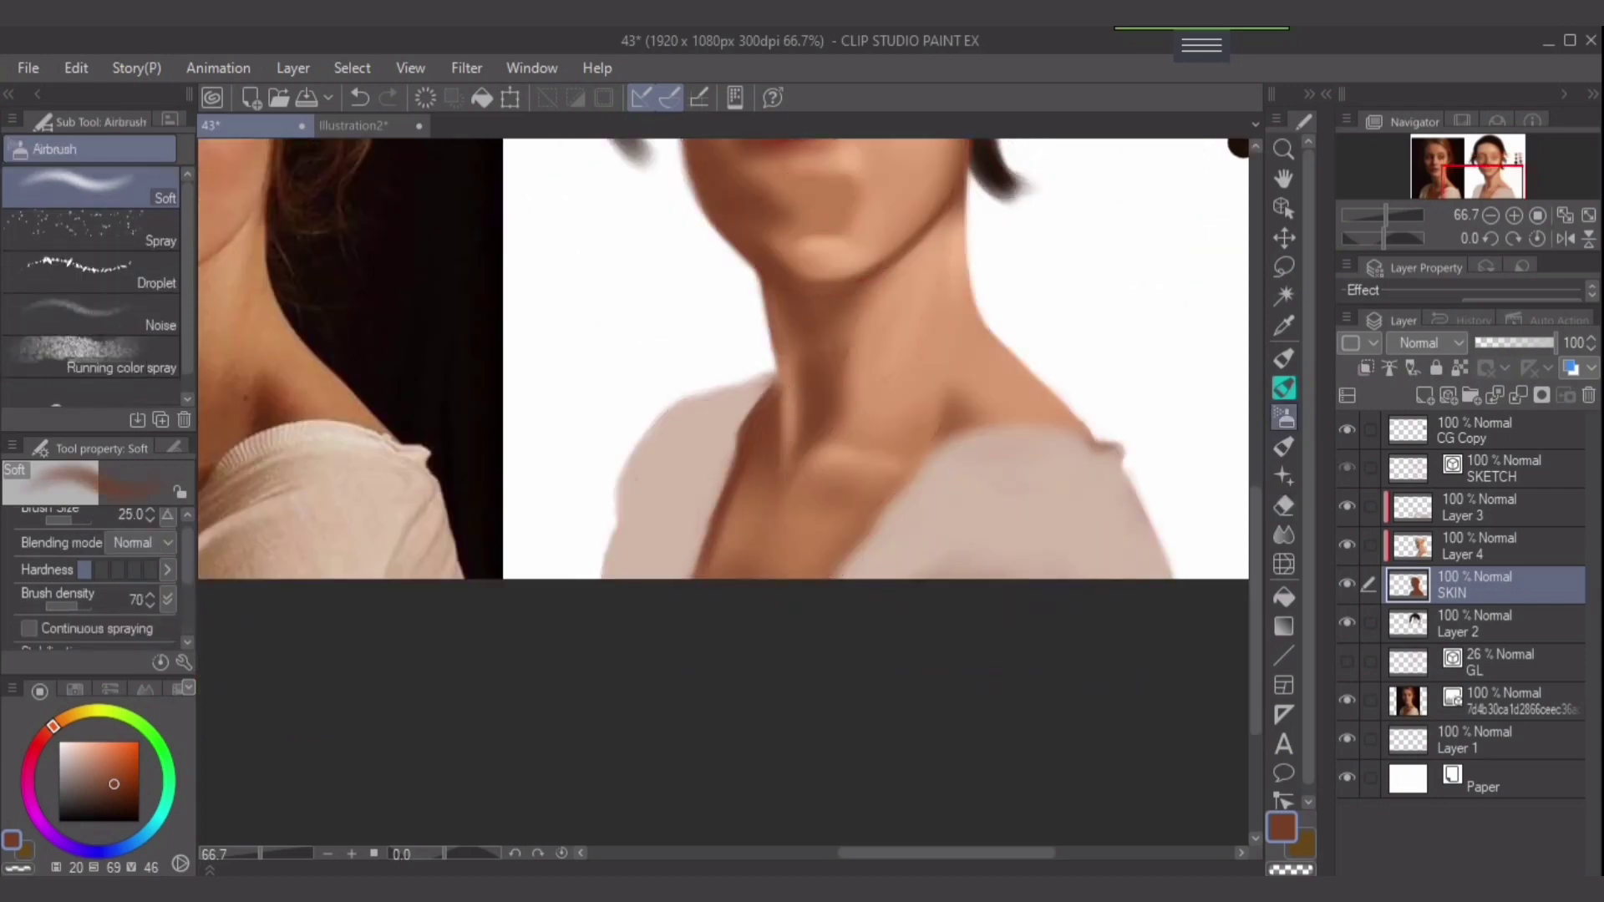
Tidy the blouse neckline on Layer 3 with the sampled beige fabric color and the Soft airbrush at size 20.
scroll(860, 483, "up", 2)
left_click(1479, 506)
left_click(919, 468, "alt")
key("bracketleft")
key("bracketleft")
key("bracketleft")
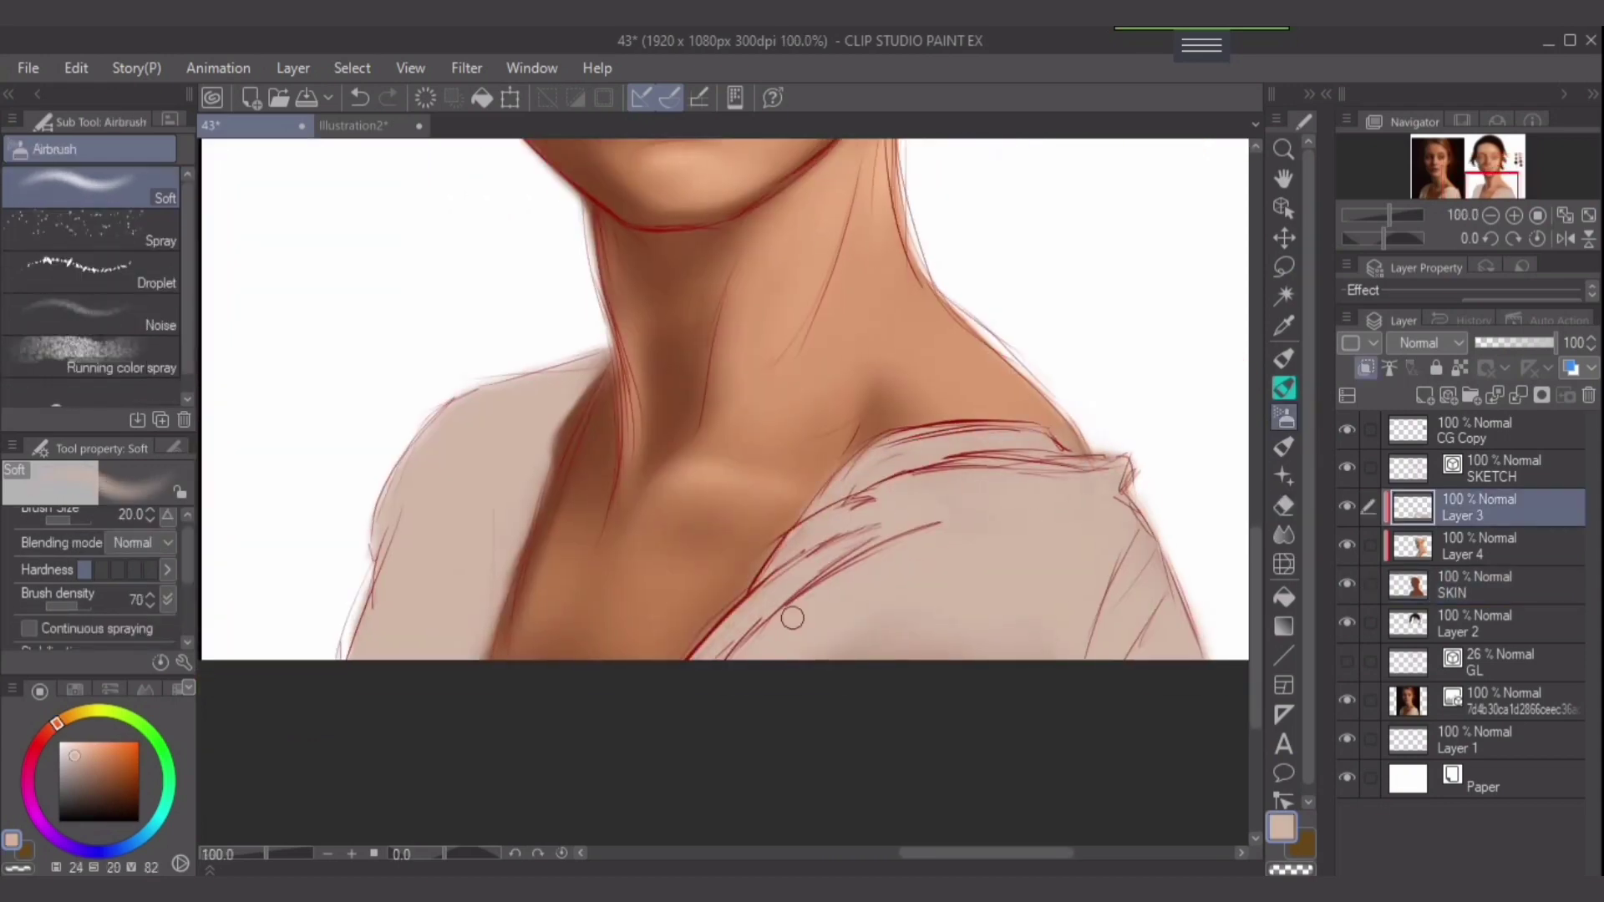
left_click_drag(543, 458, 673, 441)
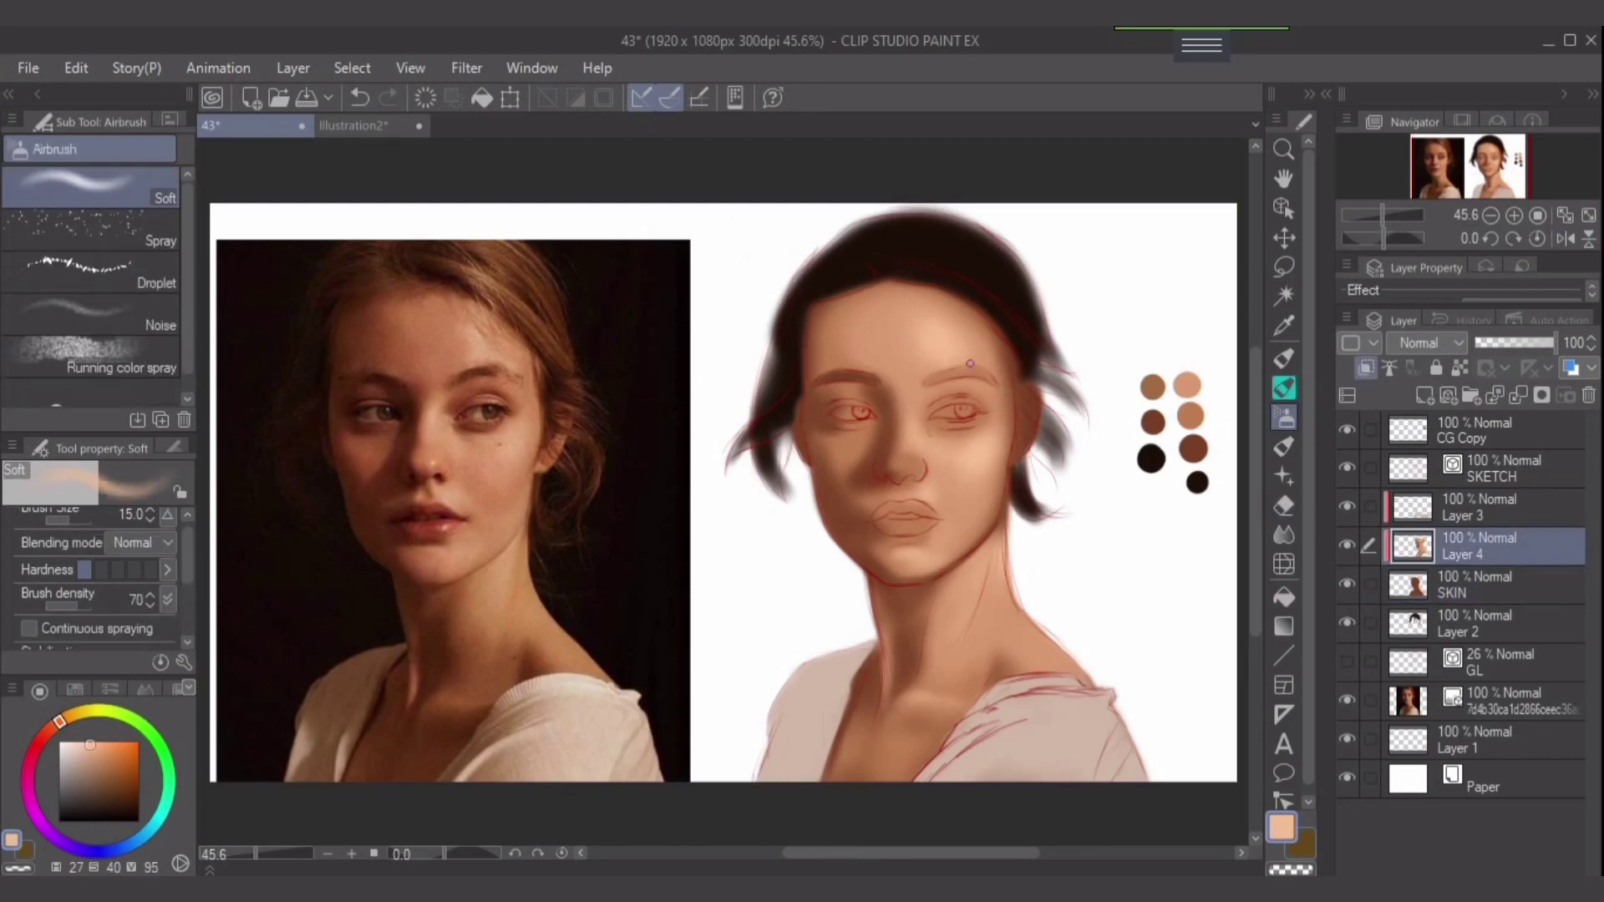
Add a soft pink blush to the cheek on Layer 4 with the Soft airbrush at size 60.
left_click(340, 638, "alt")
key("bracketright")
key("bracketright")
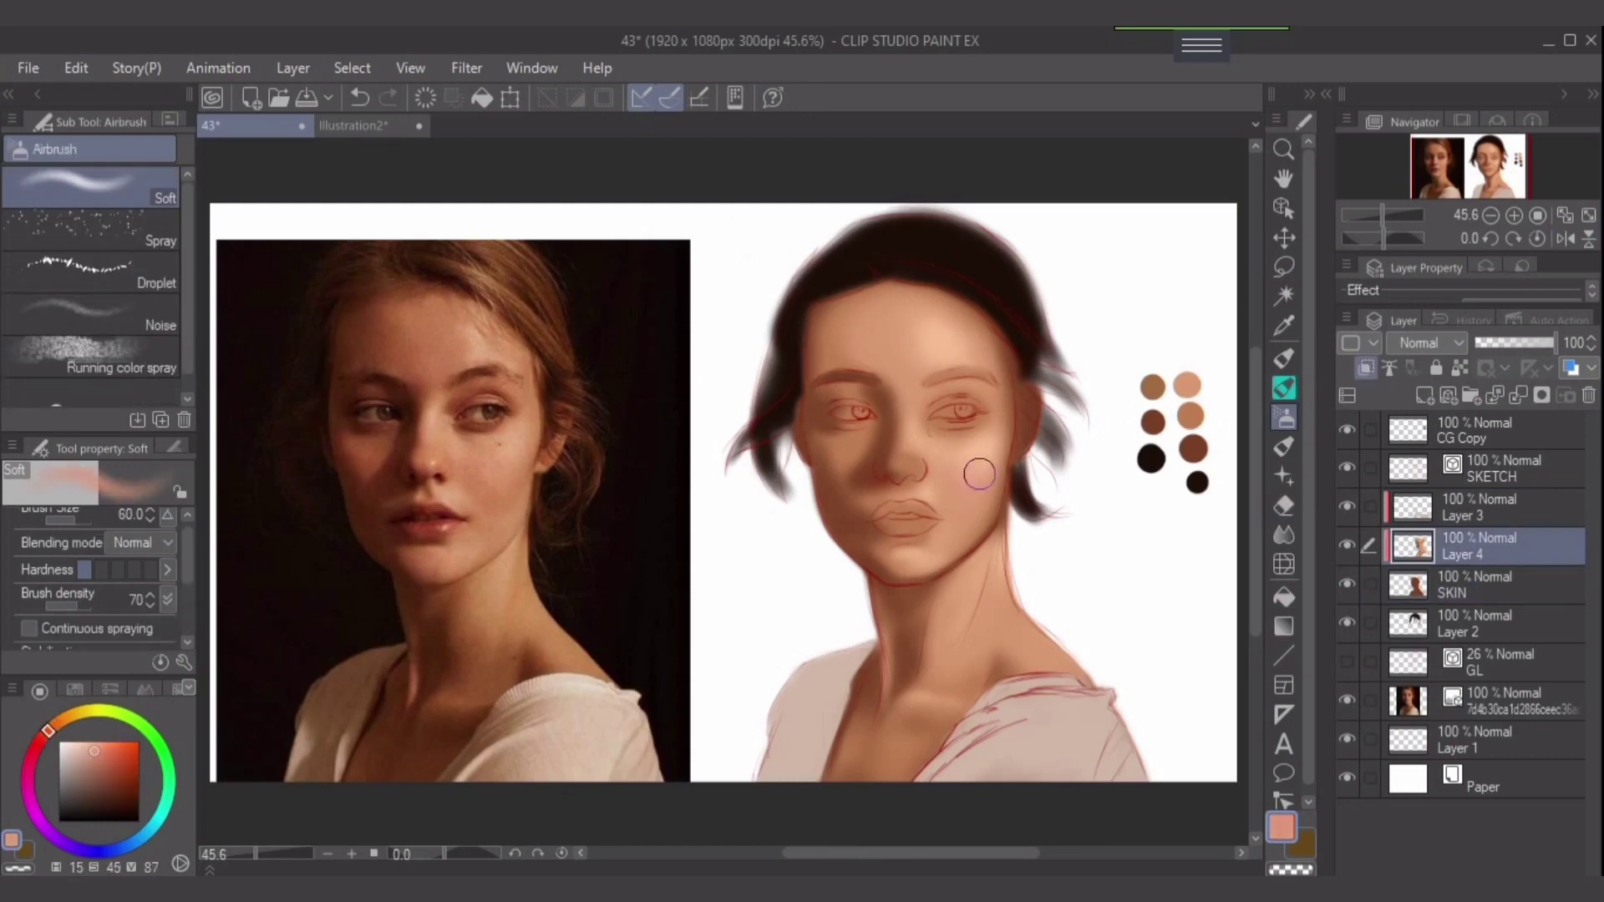
left_click(978, 487, "alt")
key("bracketleft")
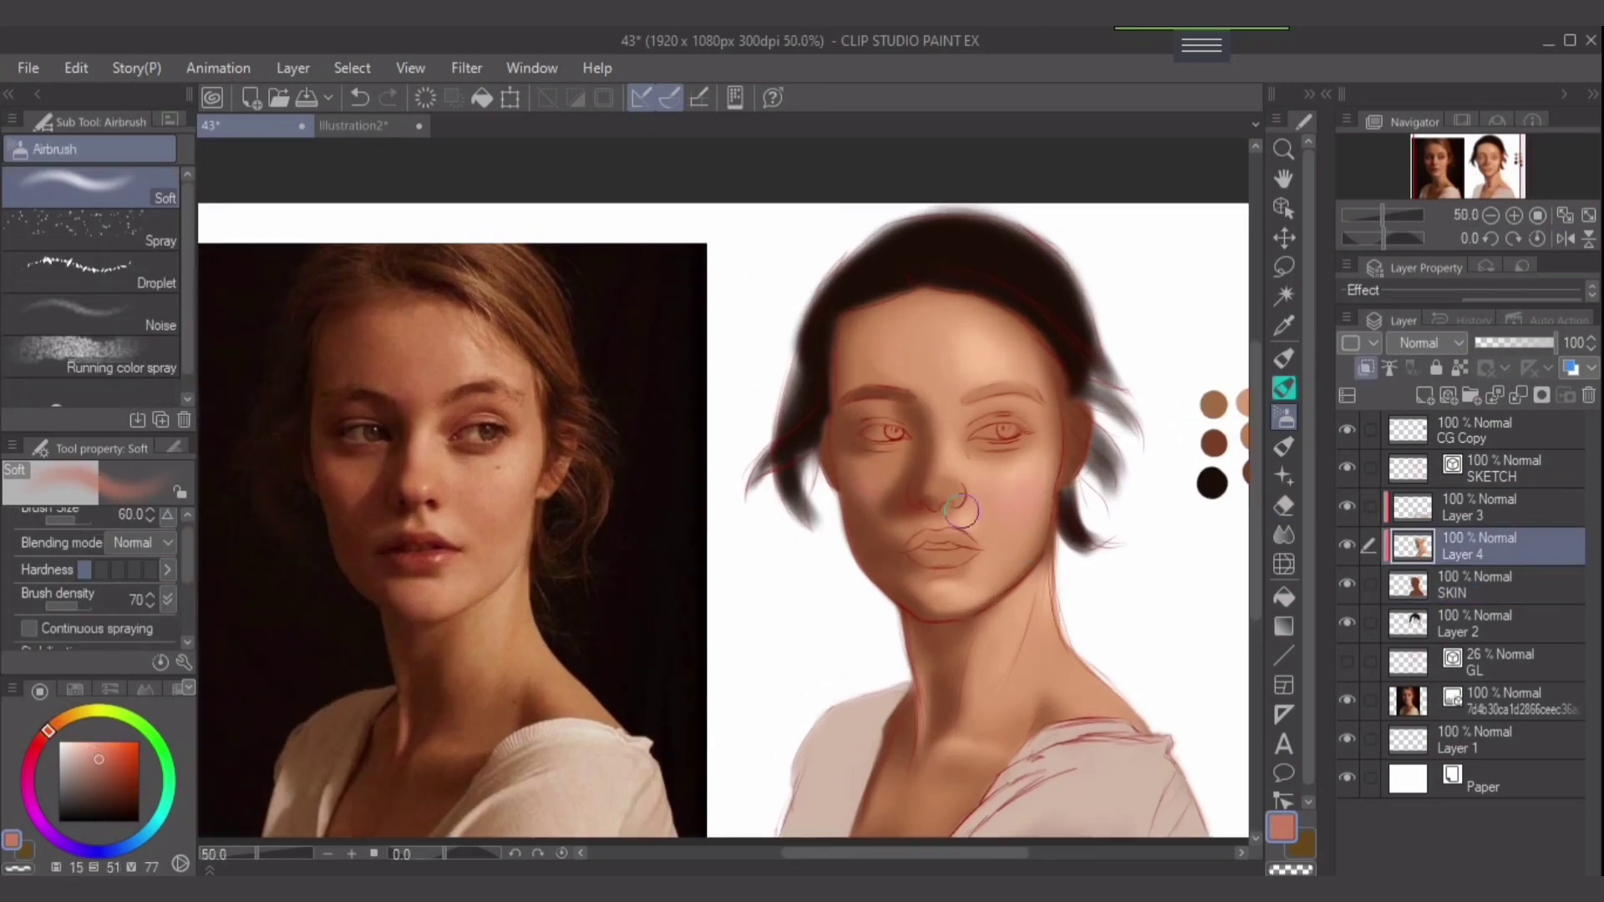
scroll(883, 502, "up", 1)
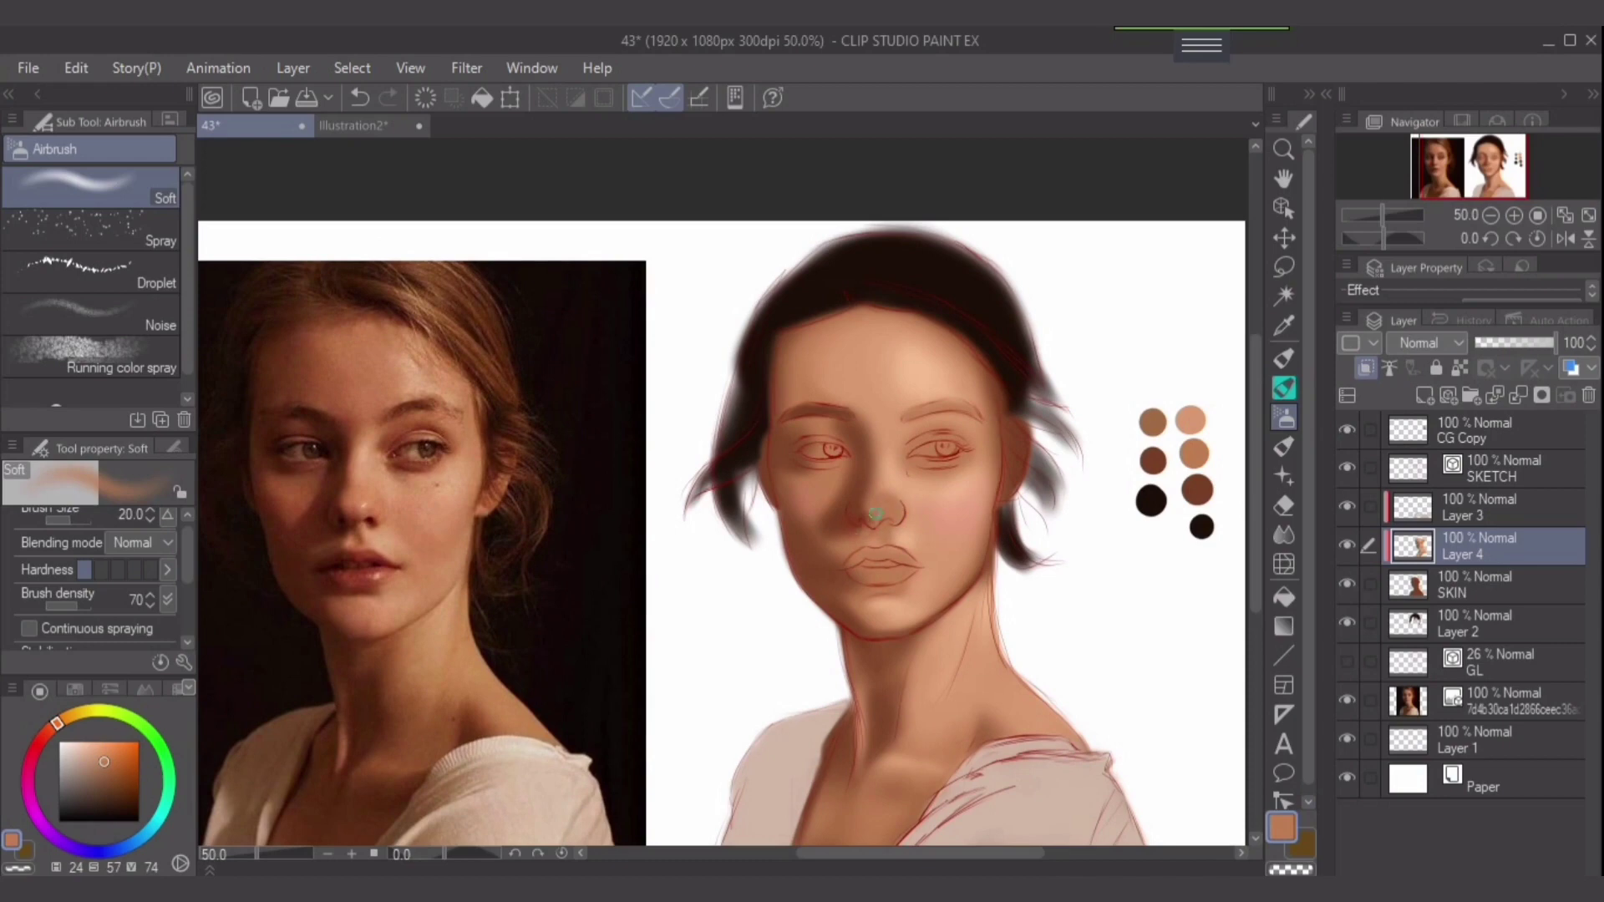
Refine the nose tip and nostrils with sampled tan and peach, then darken beneath the nose in reddish brown at size 15.
left_click(892, 429, "alt")
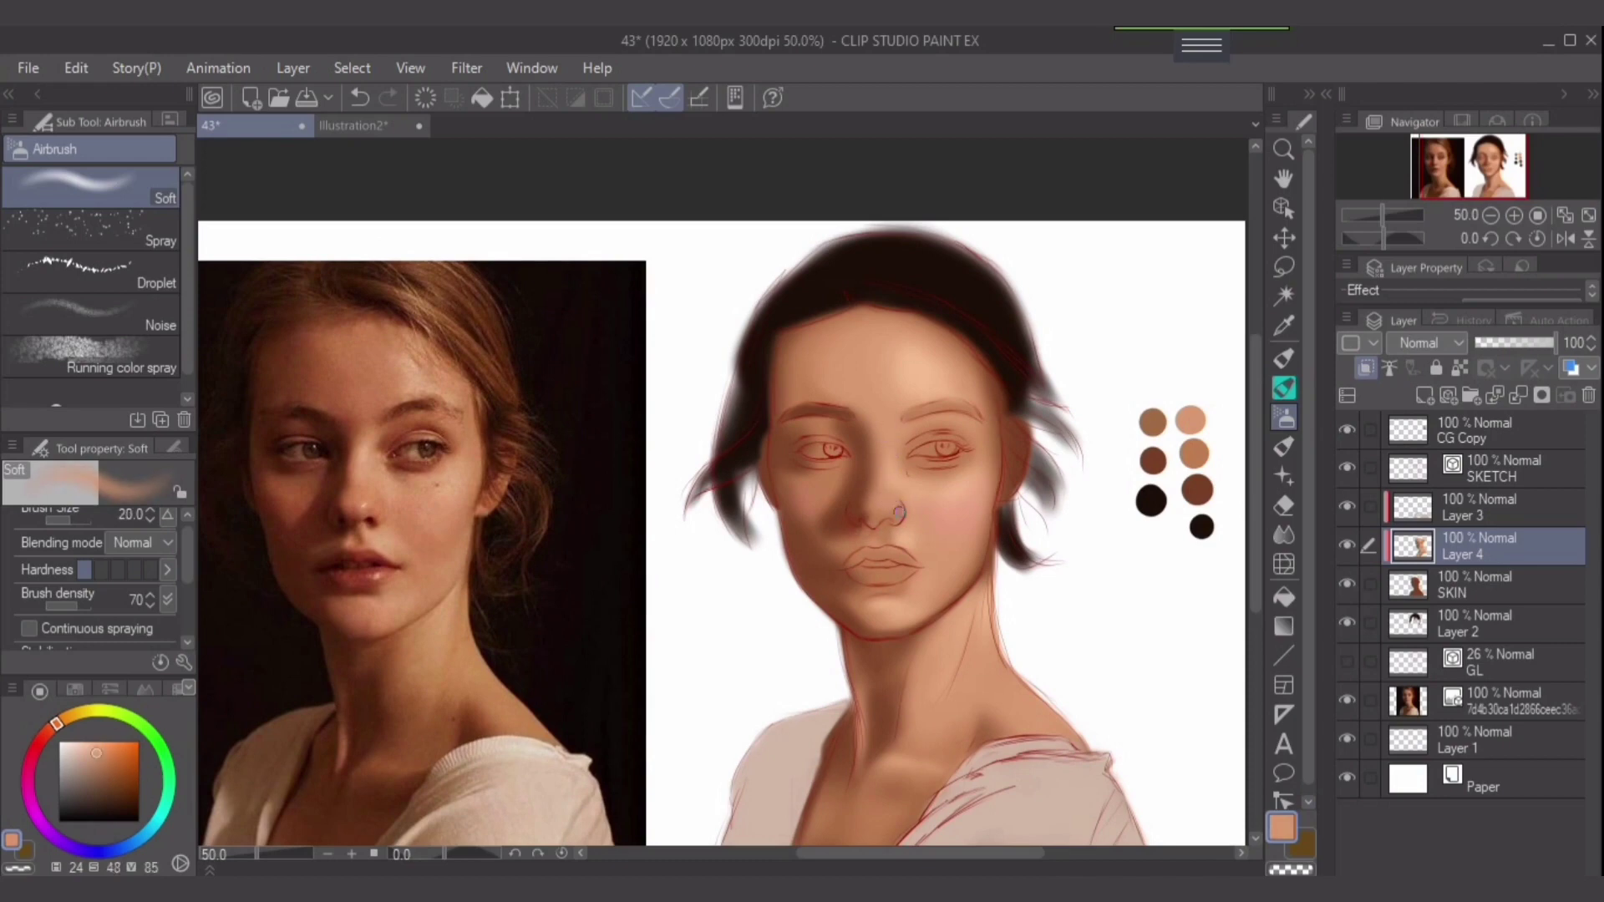
scroll(890, 512, "up", 1)
left_click(970, 482, "alt")
key("bracketleft")
key("bracketleft")
key("bracketleft")
key("bracketleft")
key("bracketleft")
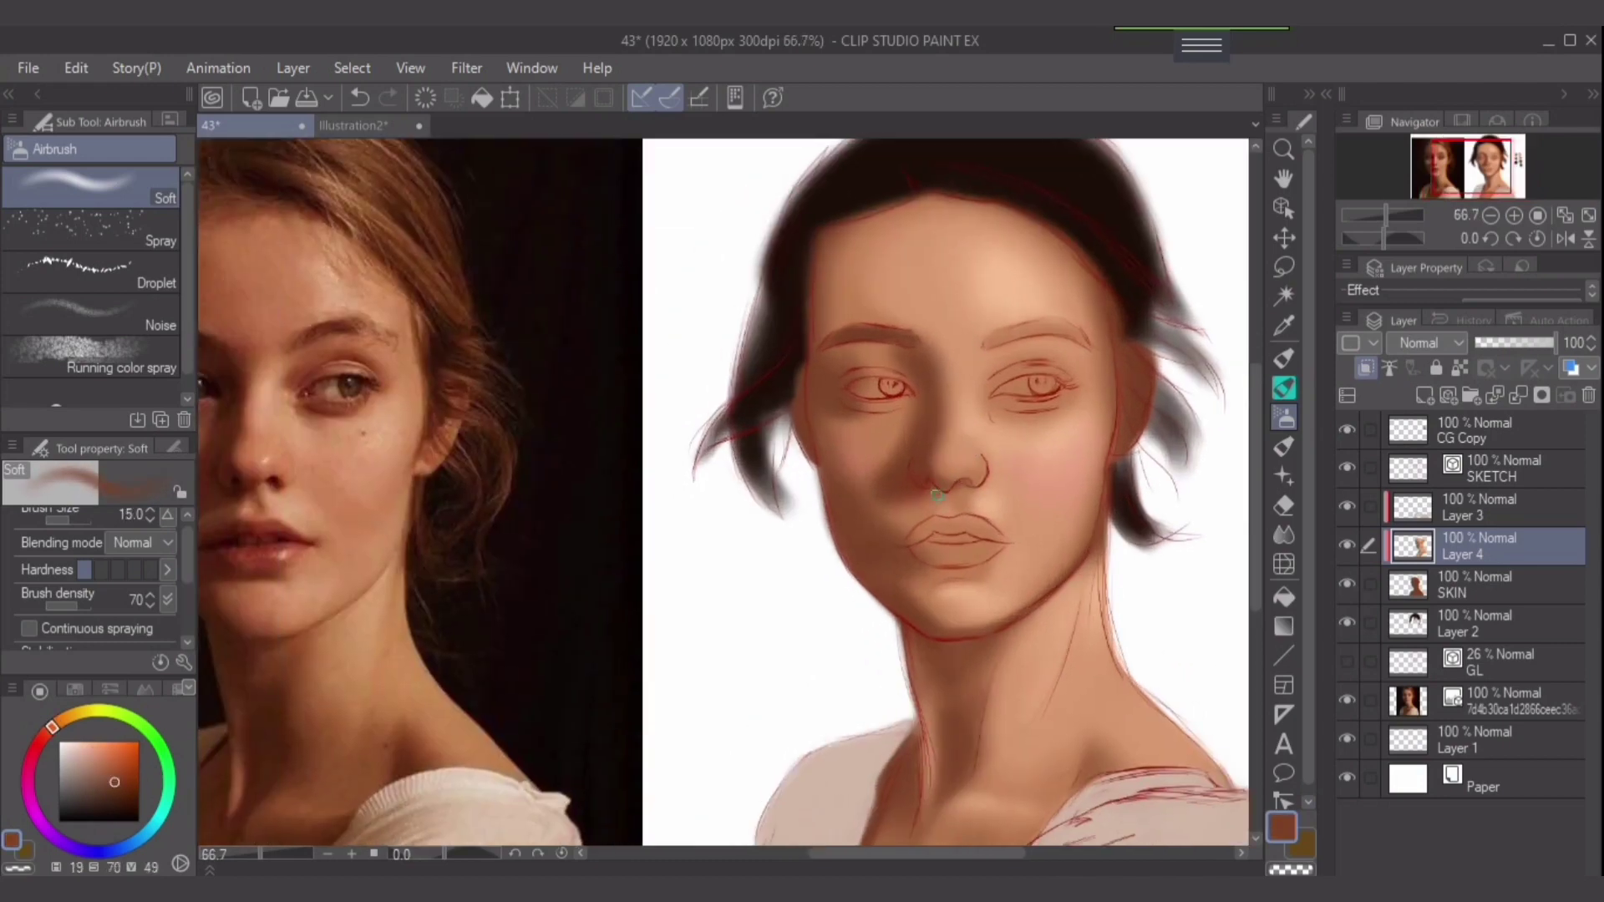
Darken the lips and the shadow side of the face with reddish brown, enlarging the airbrush to 40 and above.
key("bracketright")
key("bracketright")
key("bracketright")
key("bracketright")
key("bracketright")
left_click_drag(908, 395, 1061, 401)
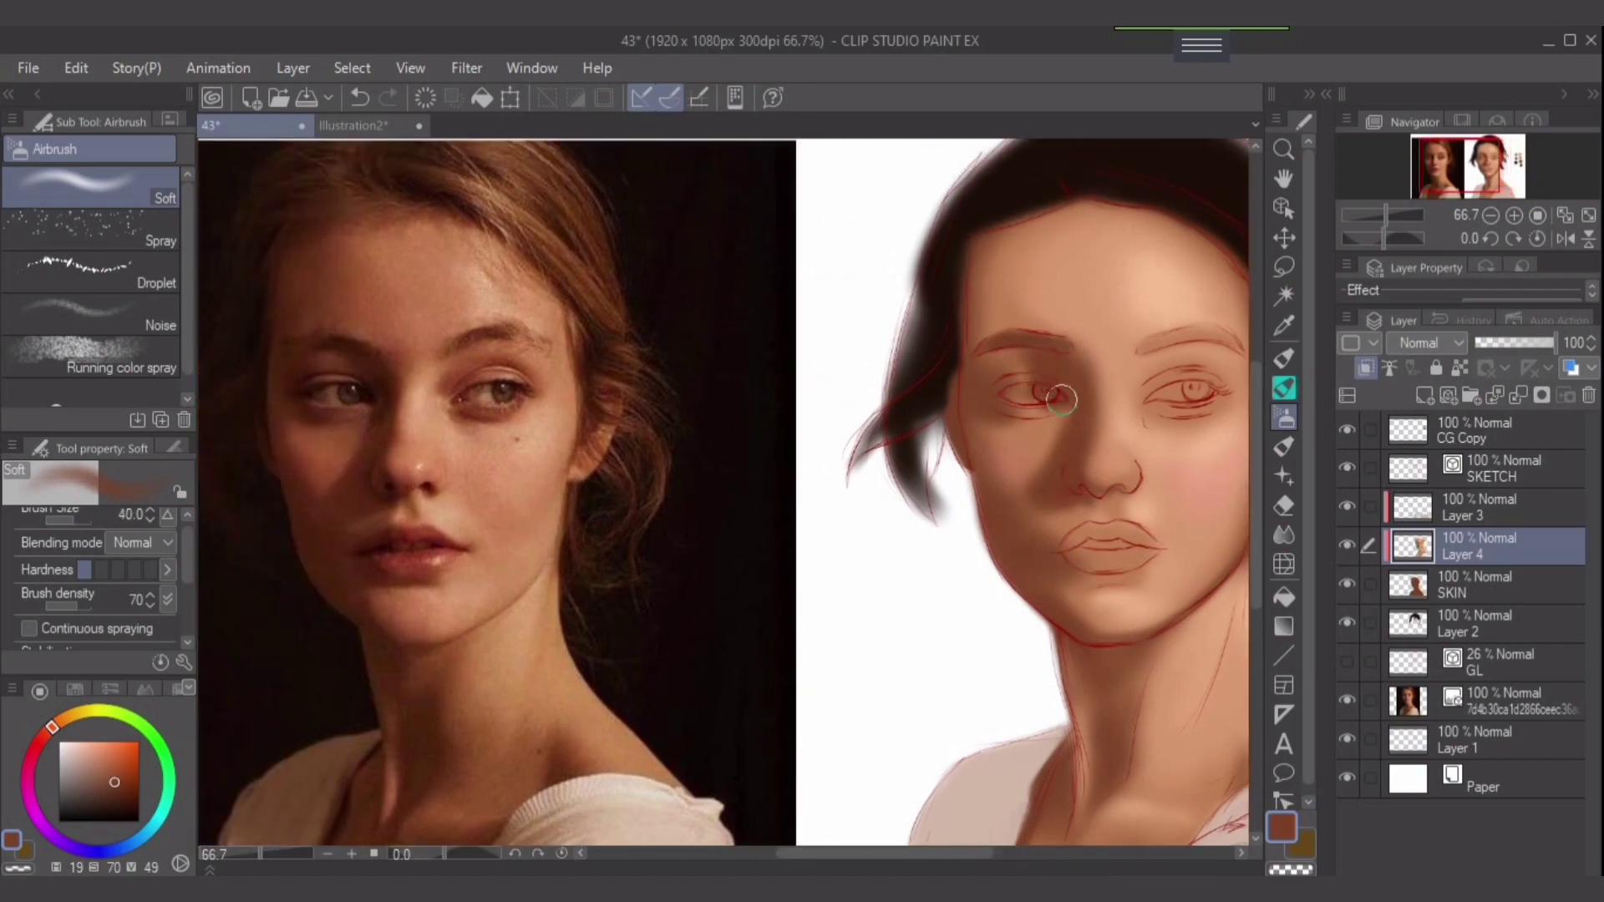
key("ctrl+z")
key("bracketright")
mouse_move(1089, 532)
left_mouse_down()
mouse_move(1099, 576)
mouse_move(1078, 549)
mouse_move(1111, 556)
left_mouse_up()
key("bracketright")
key("bracketright")
left_click_drag(1129, 771, 1051, 719)
Highlight the nose bridge and upper lip area with sampled peach tones, varying the airbrush between sizes 12 and 30.
left_click(1064, 454, "alt")
key("bracketleft")
key("bracketleft")
key("bracketleft")
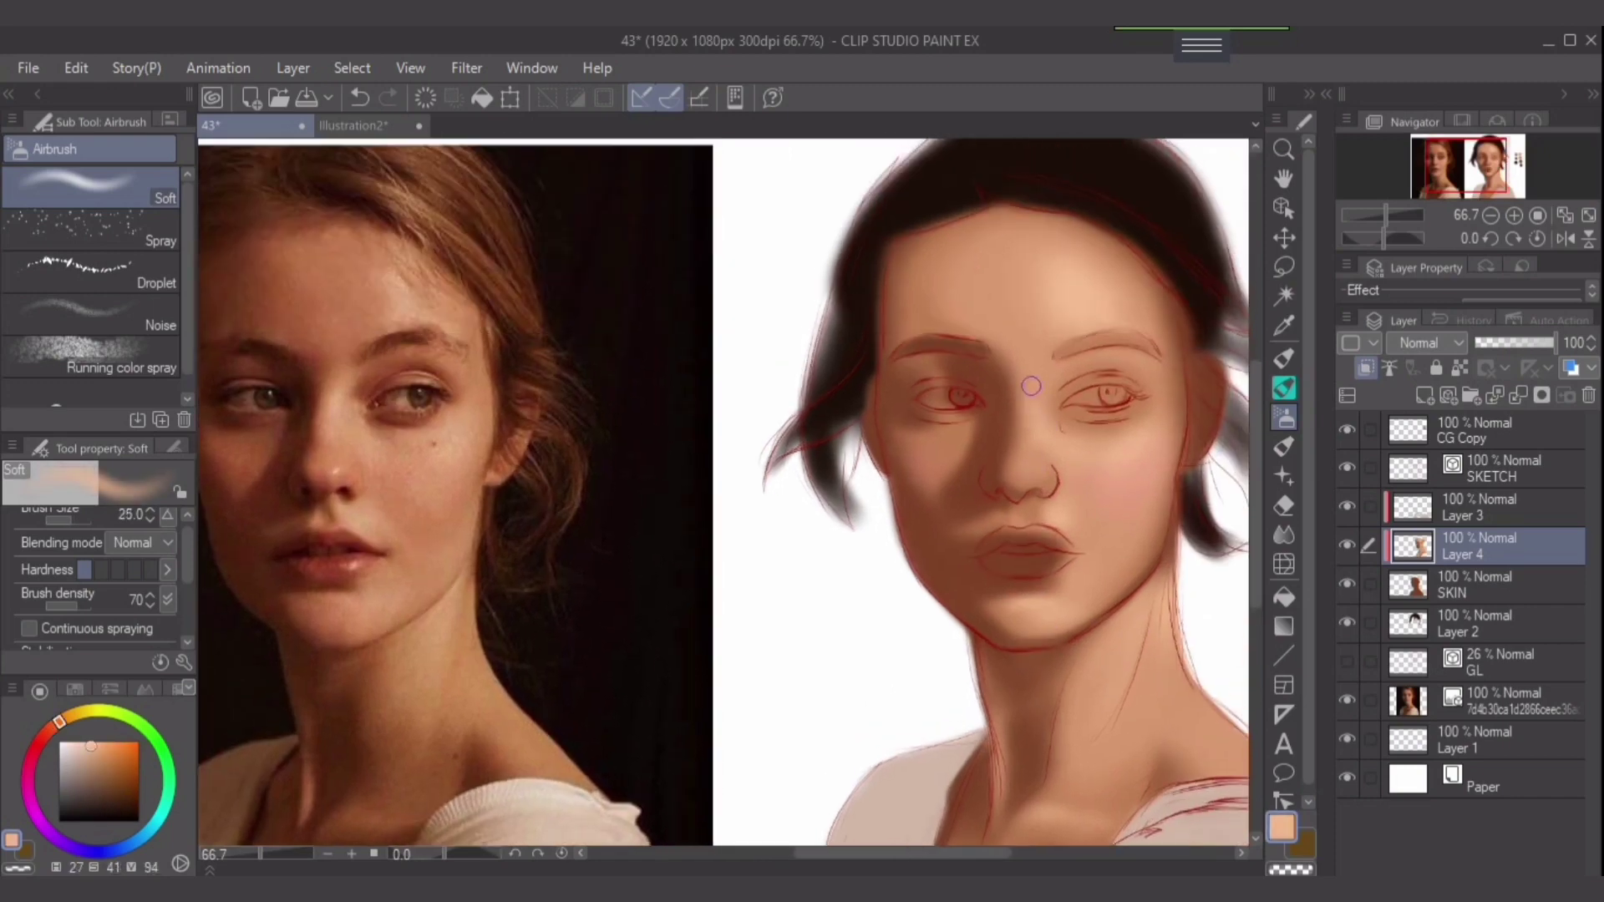
key("bracketleft")
key("bracketleft")
key("bracketleft")
key("bracketleft")
left_click(1013, 522, "alt")
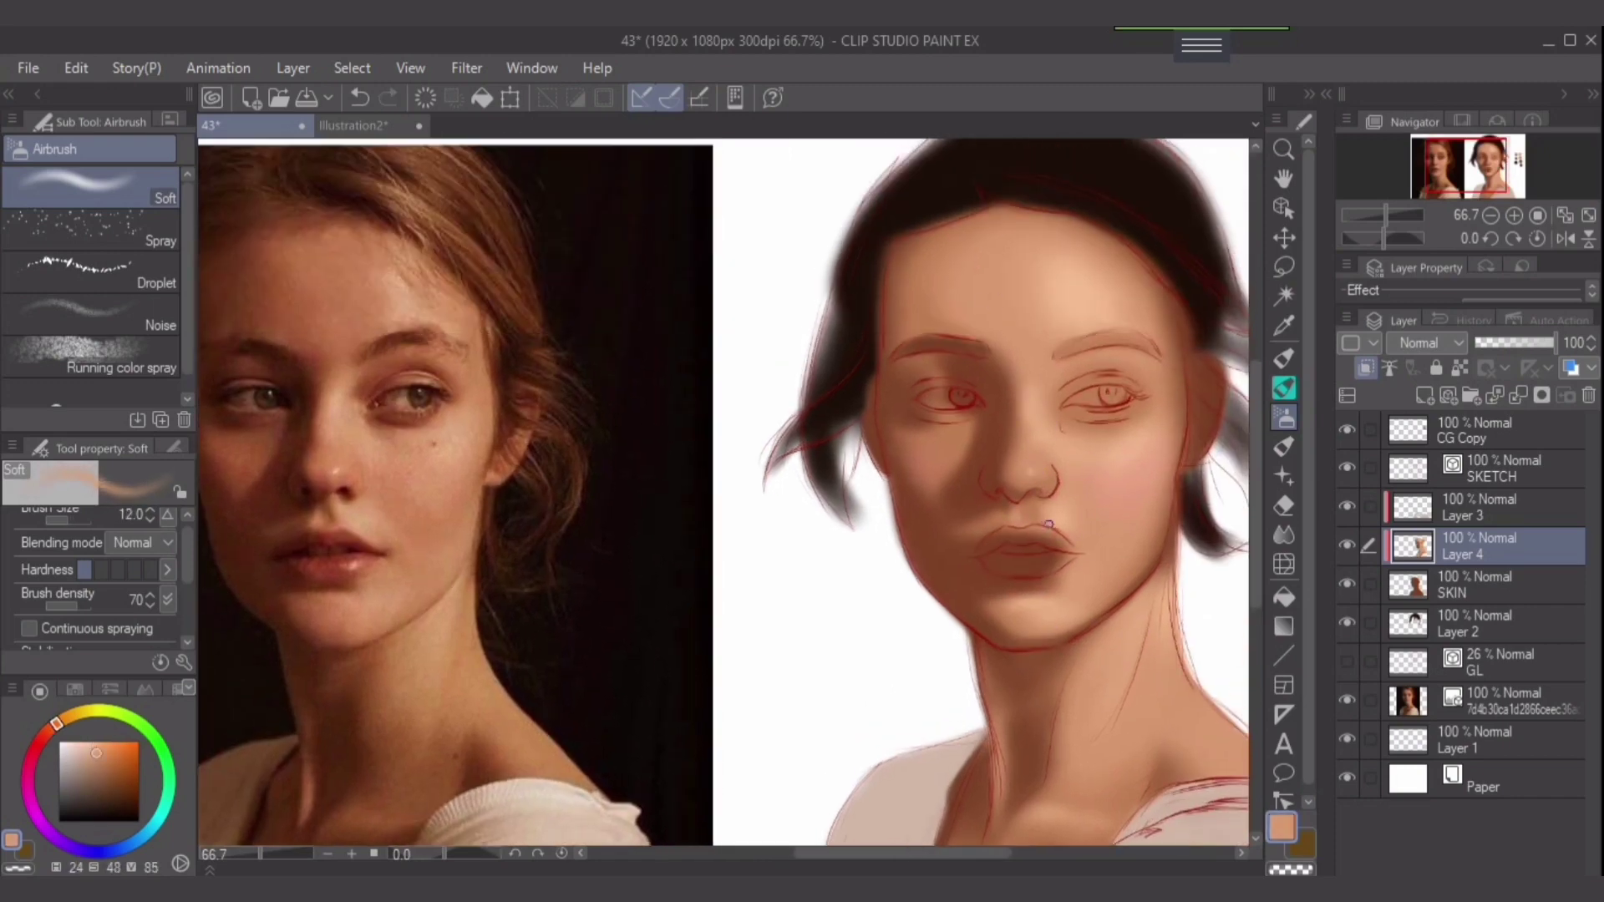
left_click(1058, 514, "alt")
key("bracketright")
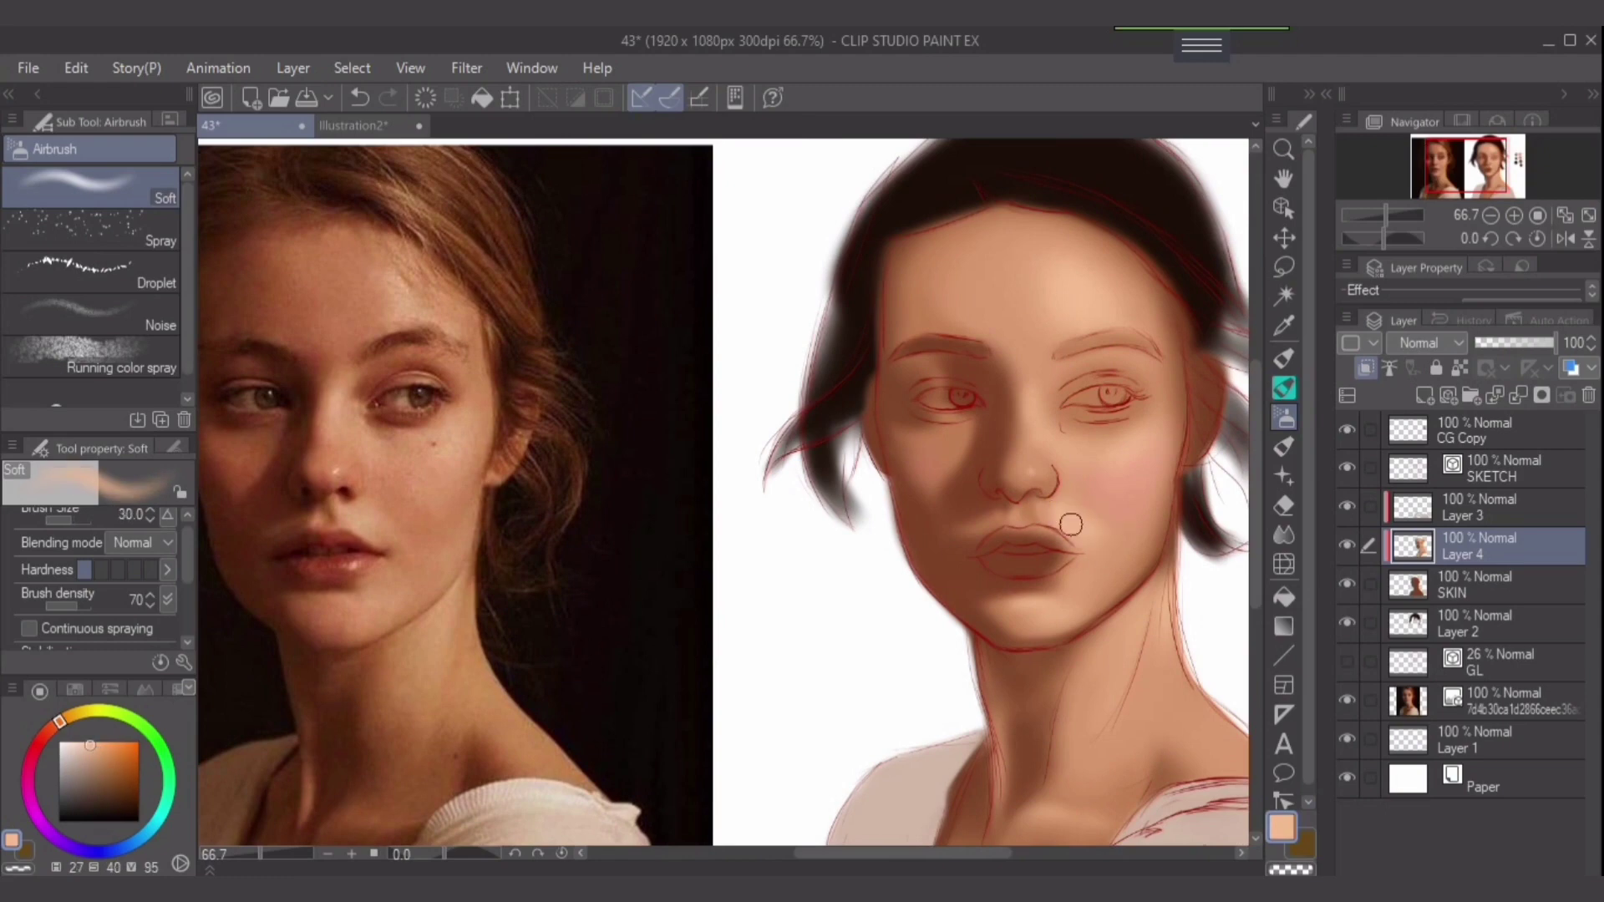
Blend light peach over the skin around the nose and mouth, enlarging the airbrush to 50.
left_click(1074, 505, "alt")
key("bracketleft")
key("bracketleft")
key("bracketleft")
key("bracketright")
key("bracketright")
key("bracketright")
key("bracketright")
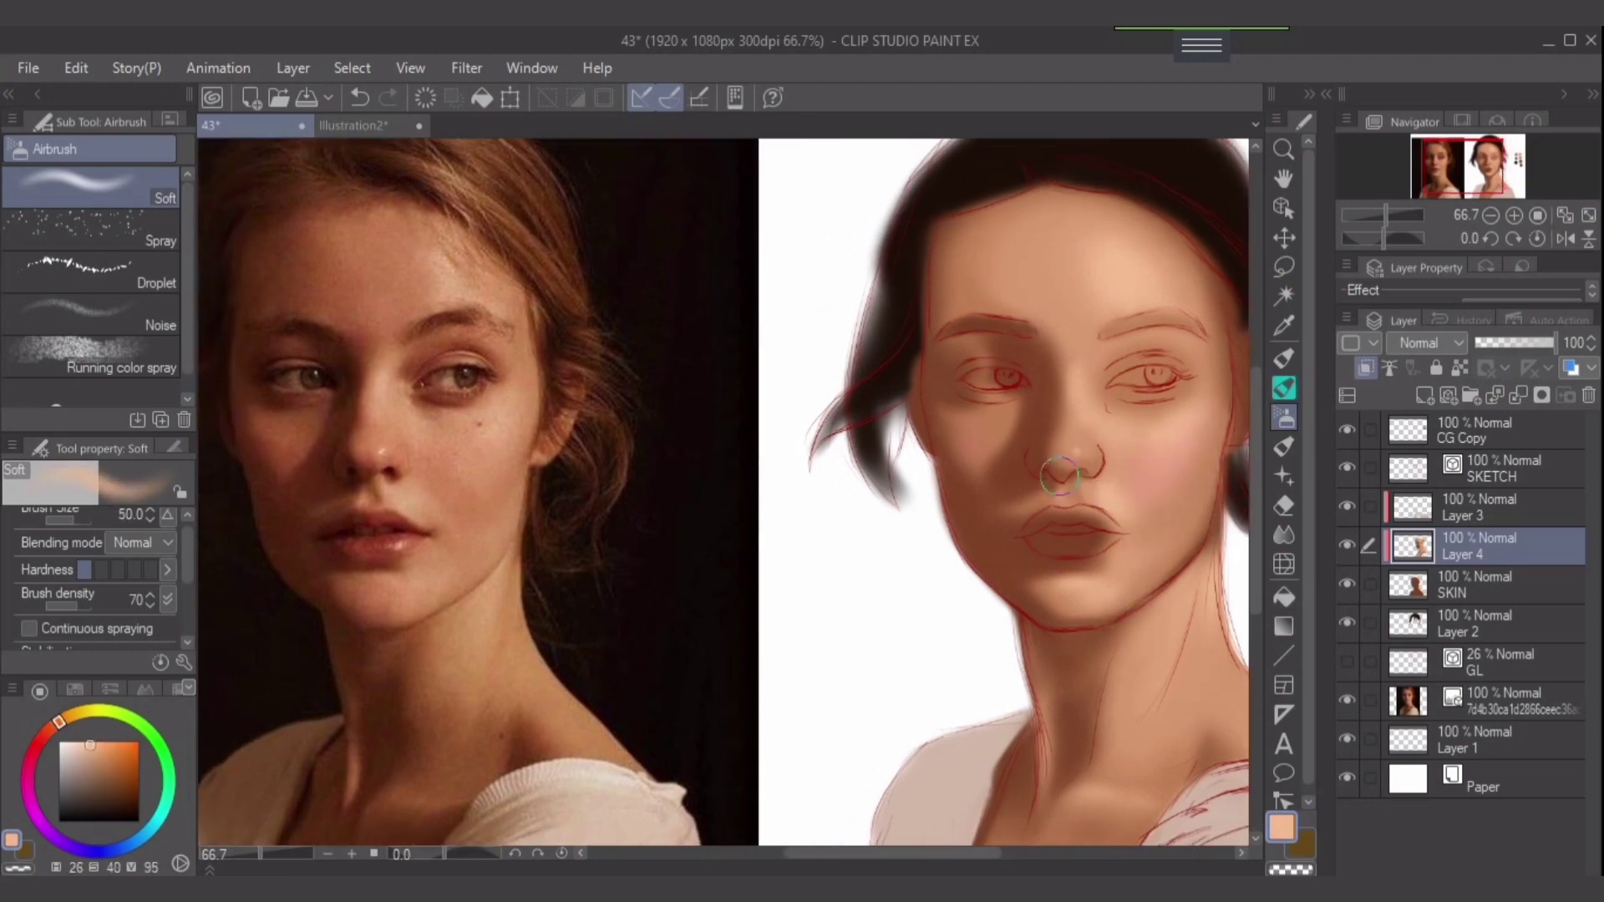
left_click_drag(1029, 533, 1075, 513)
Deepen the upper lip with sampled reddish brown, using the Soft airbrush at size 12 and density 29.
key("bracketleft")
key("bracketleft")
key("bracketleft")
key("bracketleft")
key("bracketleft")
key("bracketleft")
left_click(1074, 513, "alt")
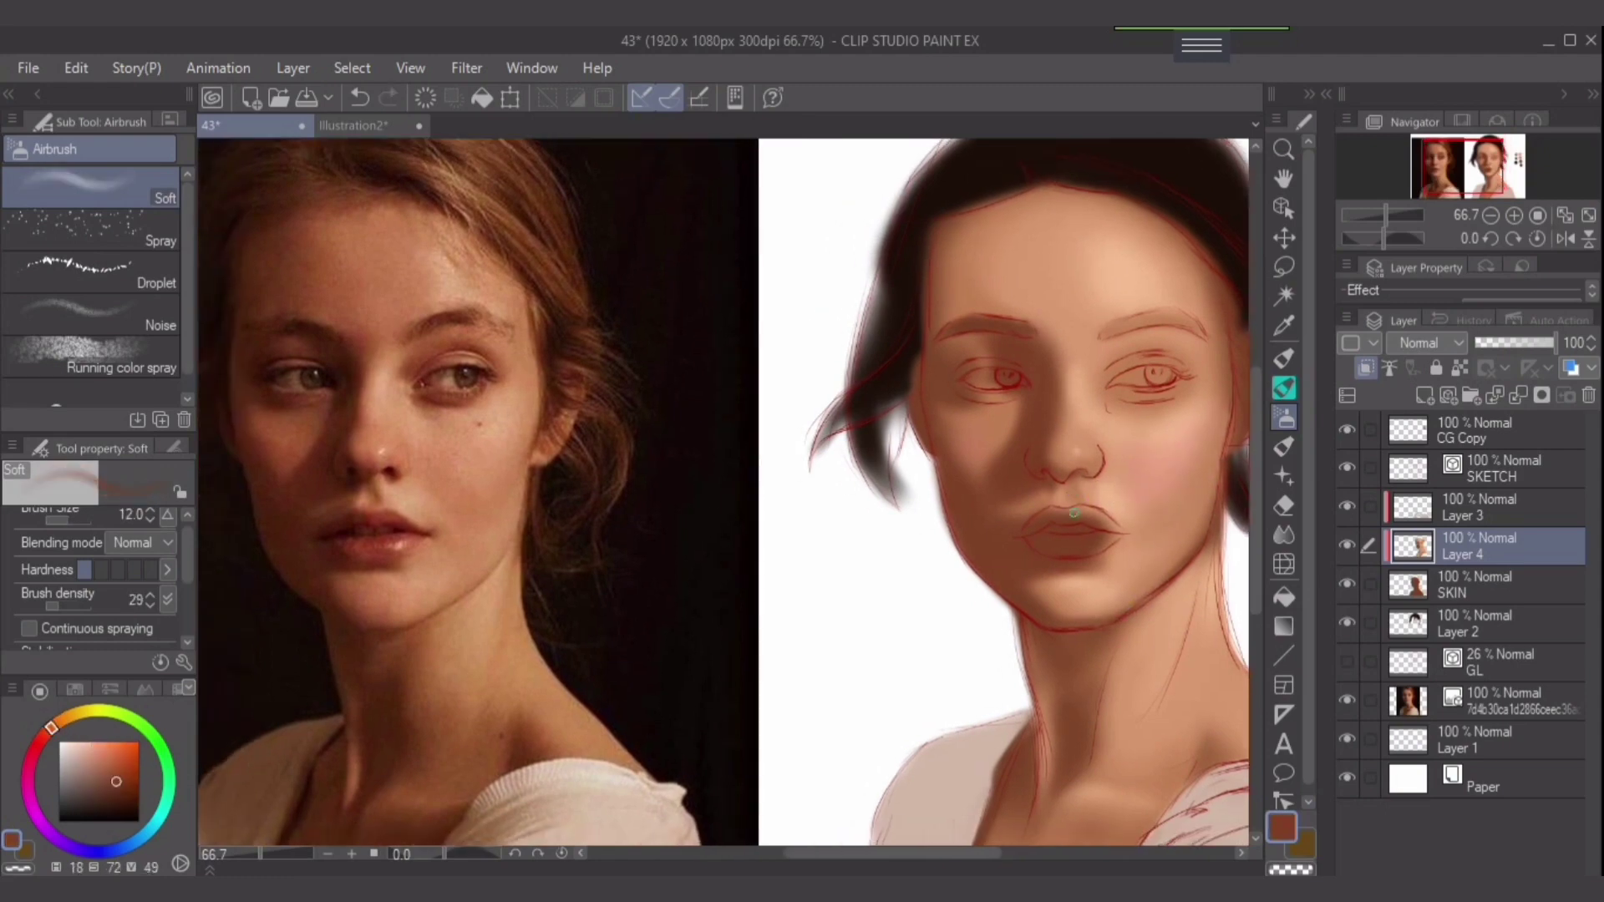
Soften the skin around the lit eye with sampled mid tan, using the Soft airbrush at size 40 and density 29.
left_click(1118, 276, "alt")
key("bracketright")
key("bracketright")
key("bracketright")
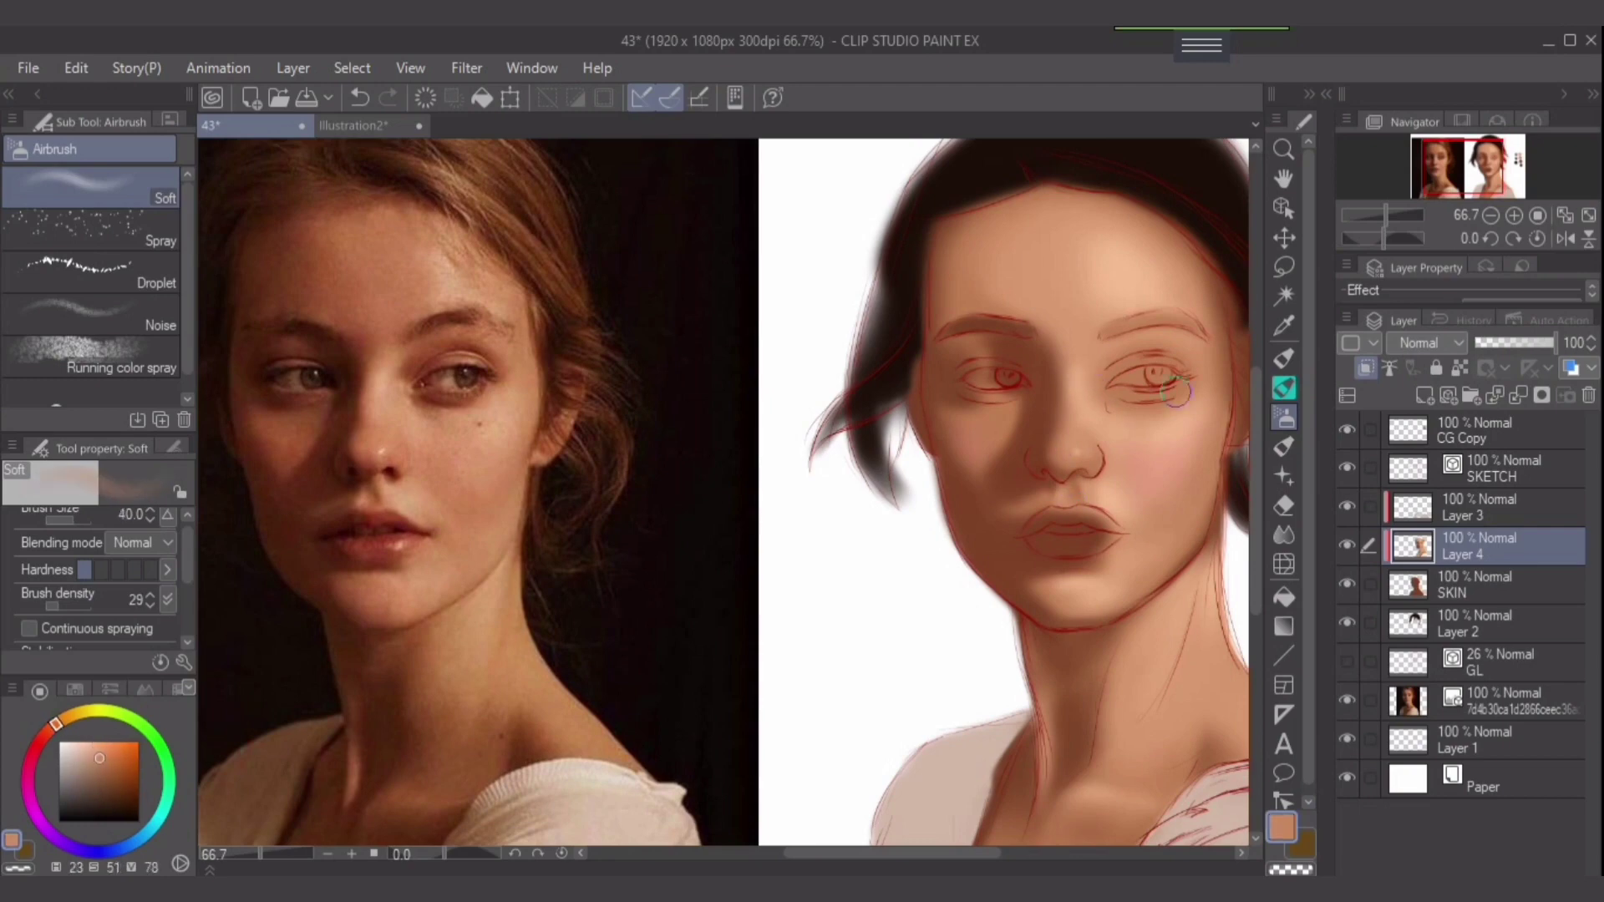
Blend the lit jawline and neck with sampled light and mid tans, using the Soft airbrush at sizes 15 and 20, density 52.
key("ctrl+minus")
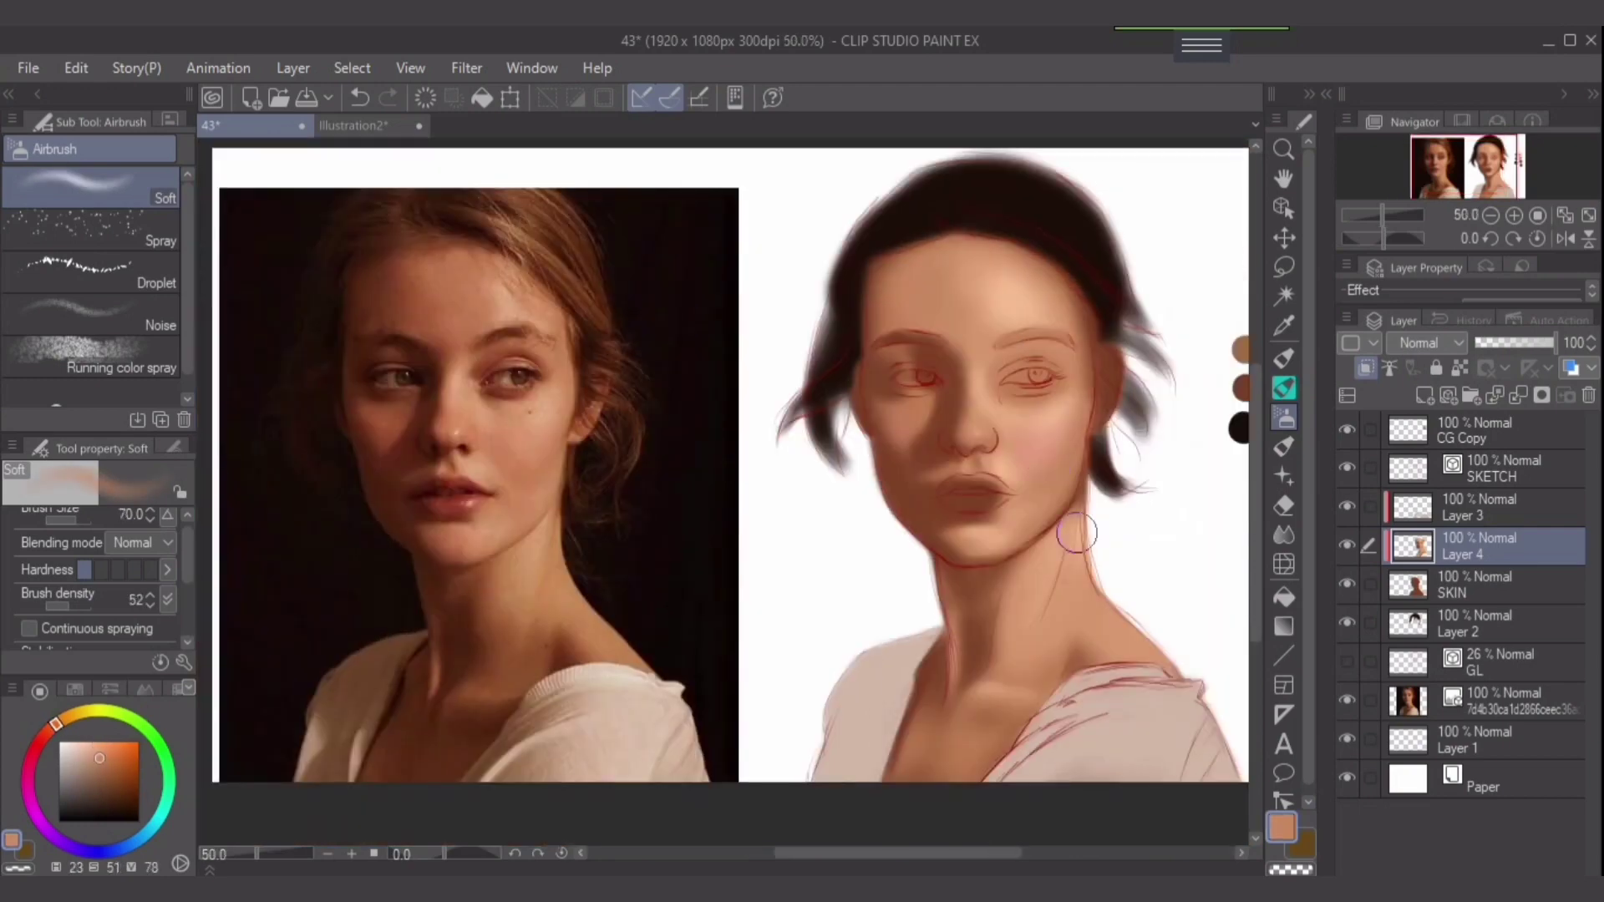
key("bracketleft")
left_click(1044, 588, "alt")
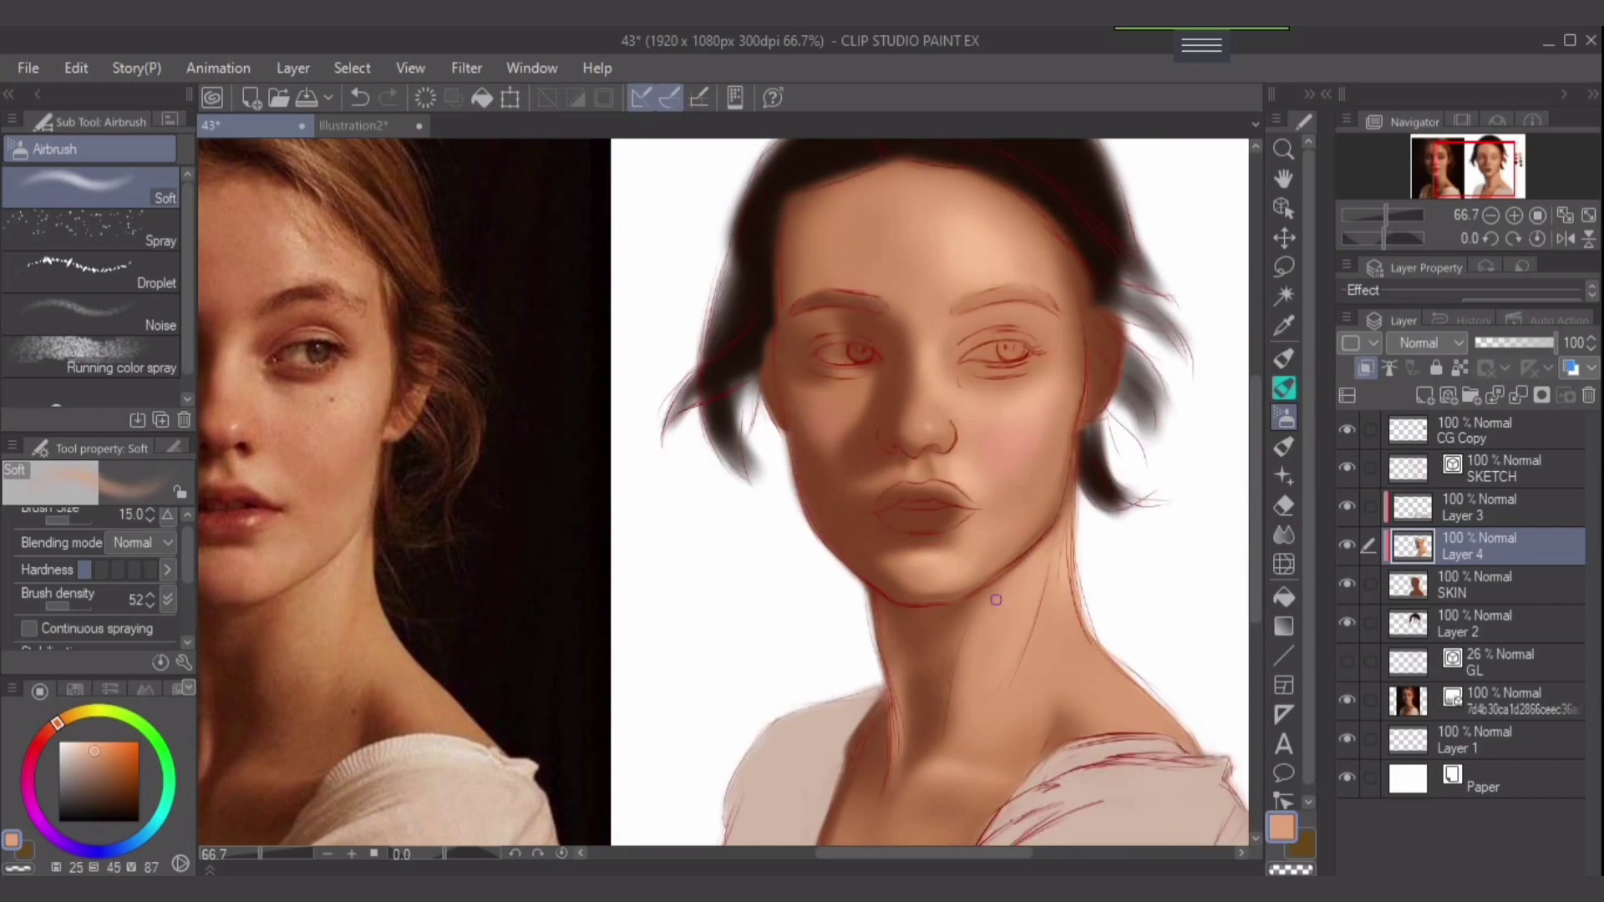
key("bracketright")
left_click(950, 617, "alt")
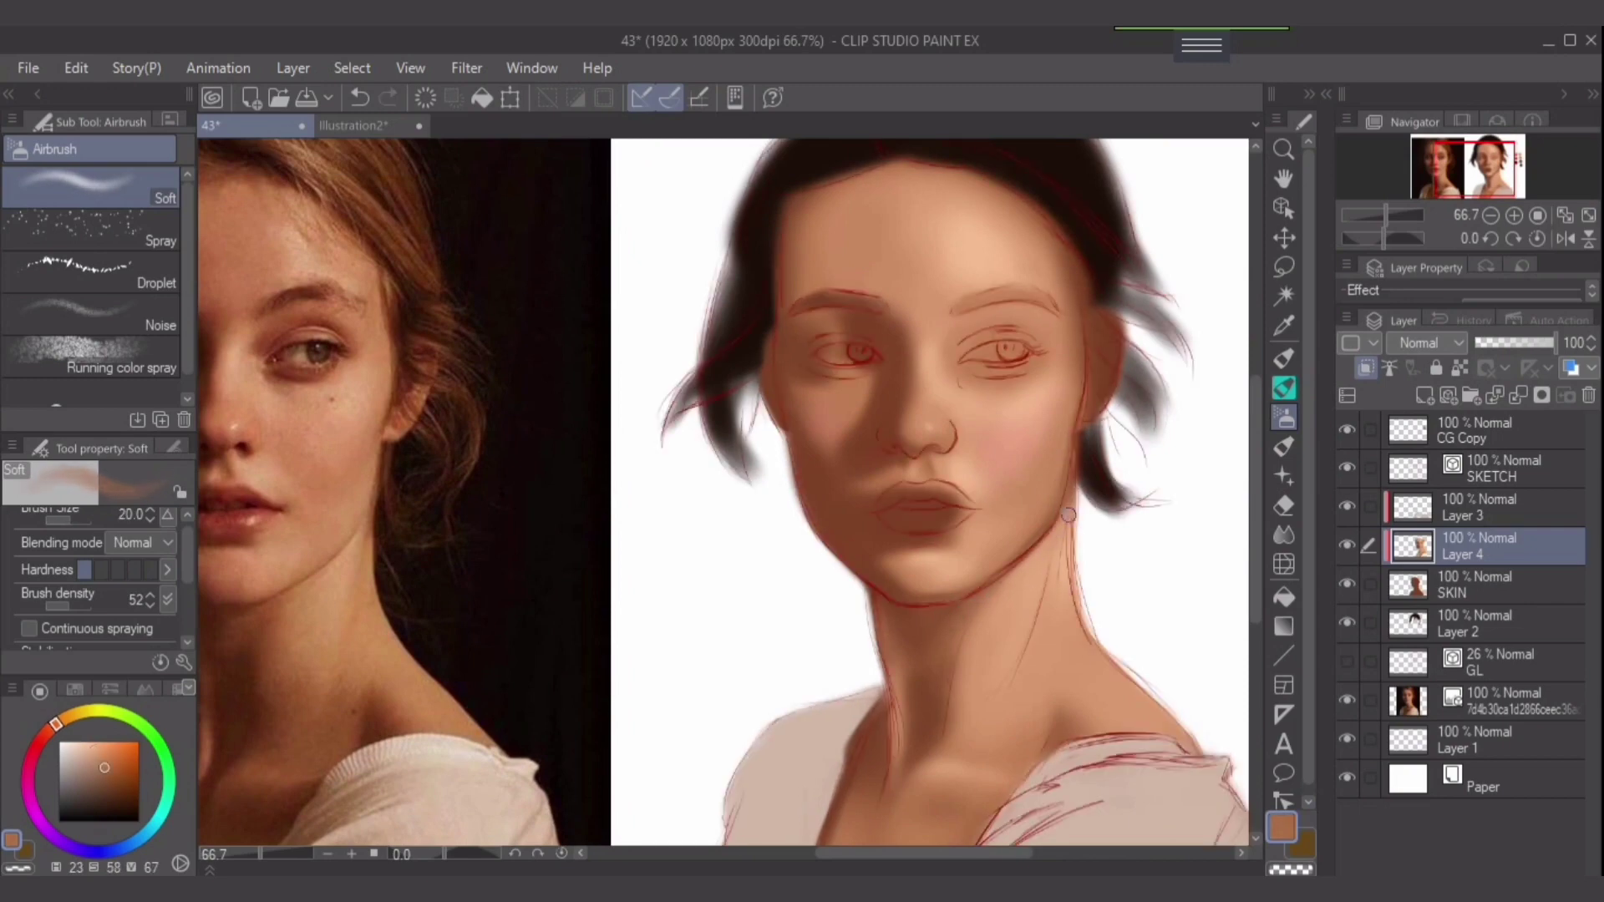
left_click(1074, 495, "alt")
left_click(1076, 491, "alt")
left_click(1055, 595, "alt")
key("bracketright")
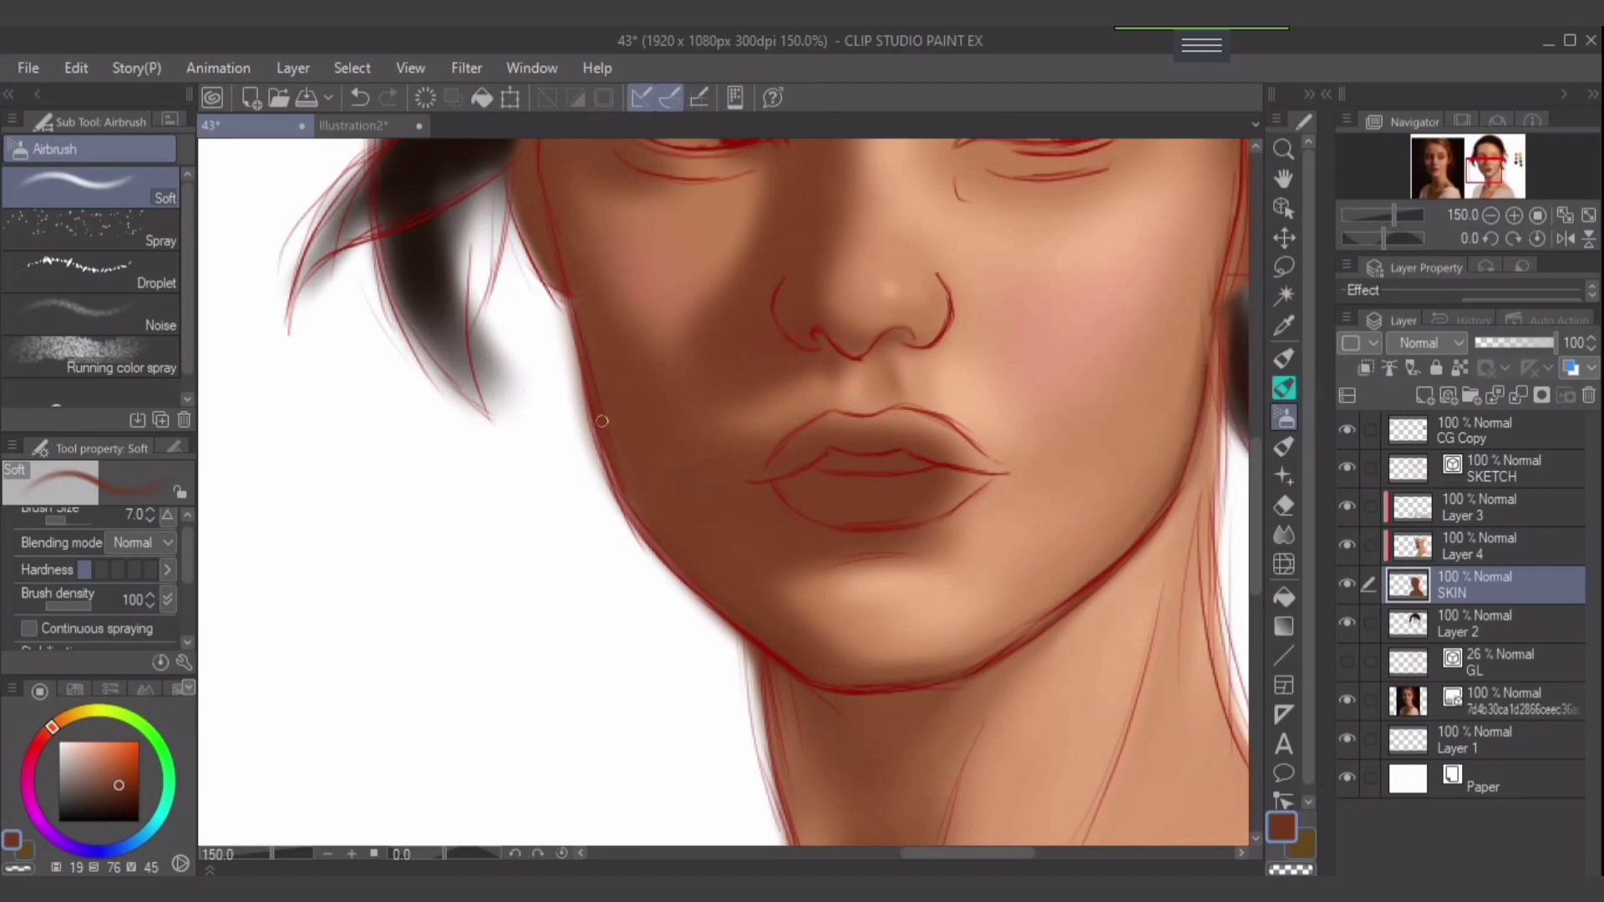
Sharpen the shadowed jaw edge on the SKIN layer with dark brown at airbrush size 7, then clean it with the Soft eraser at size 8.
left_click_drag(602, 421, 687, 585)
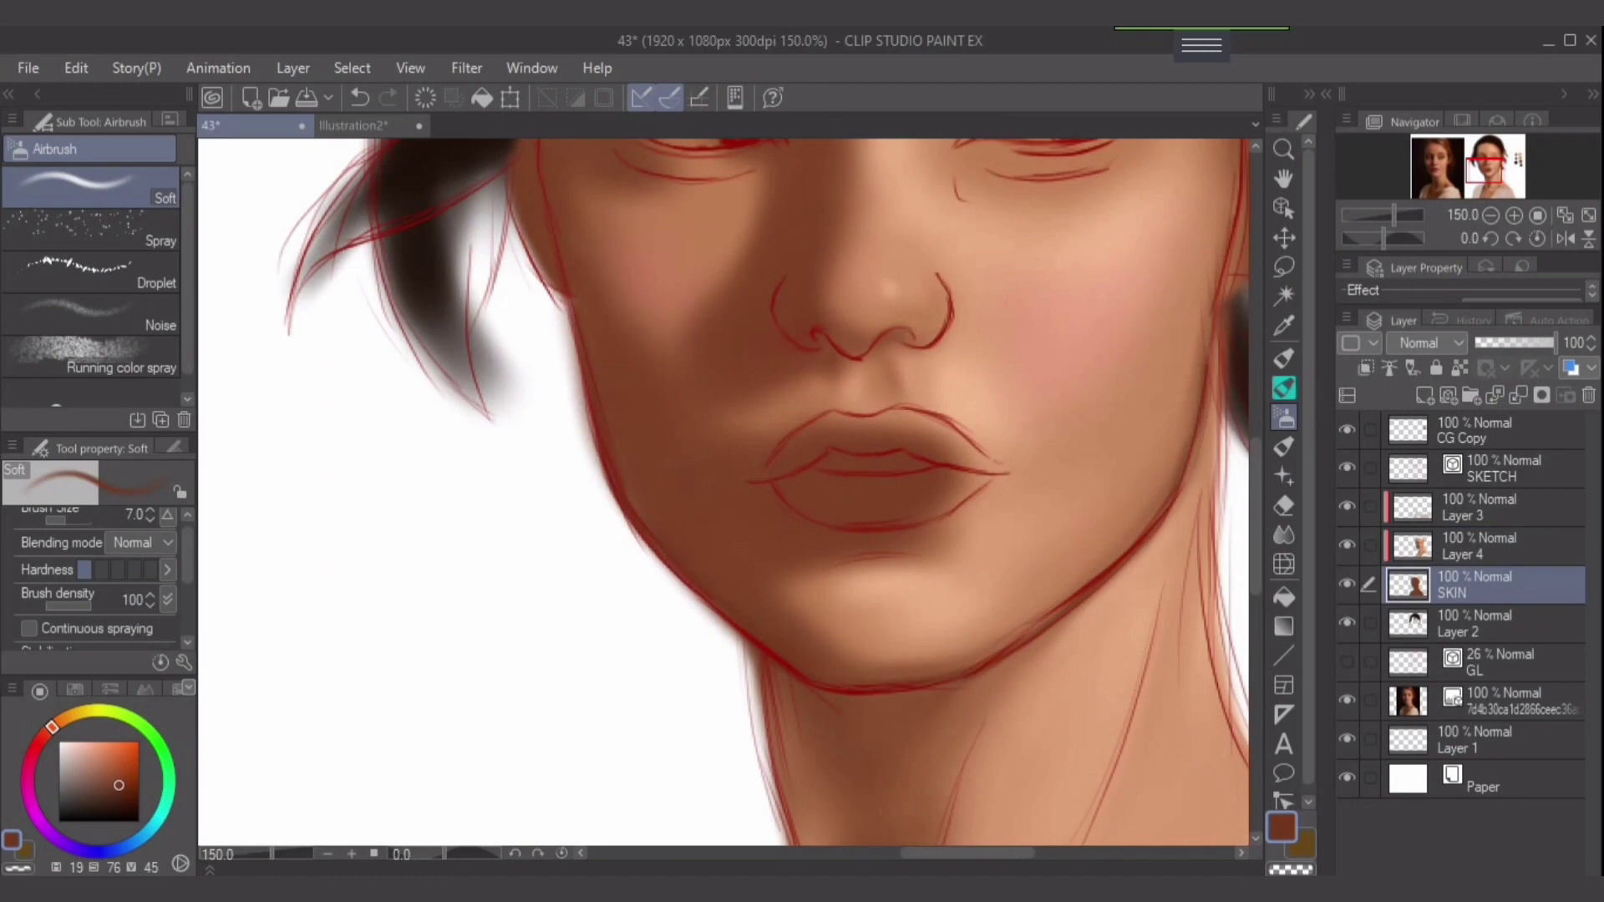
key("e")
scroll(630, 491, "down", 6)
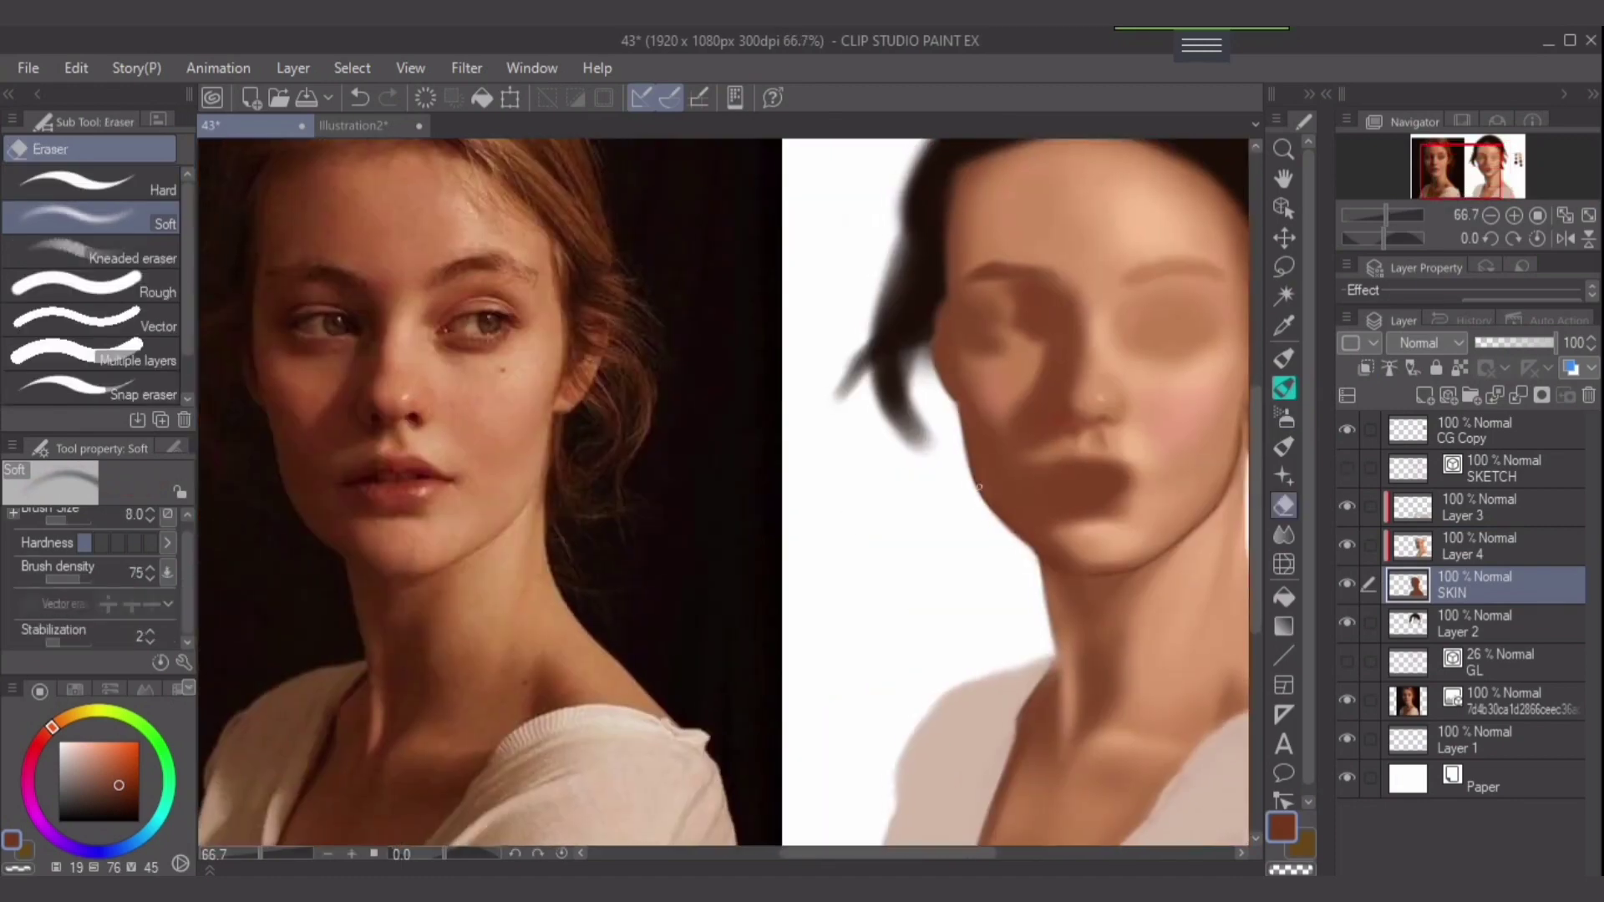
Shade along the lit jawline on Layer 4 with sampled mid tan, using the Soft airbrush at size 25 and density 100.
key("b")
scroll(982, 453, "up", 2)
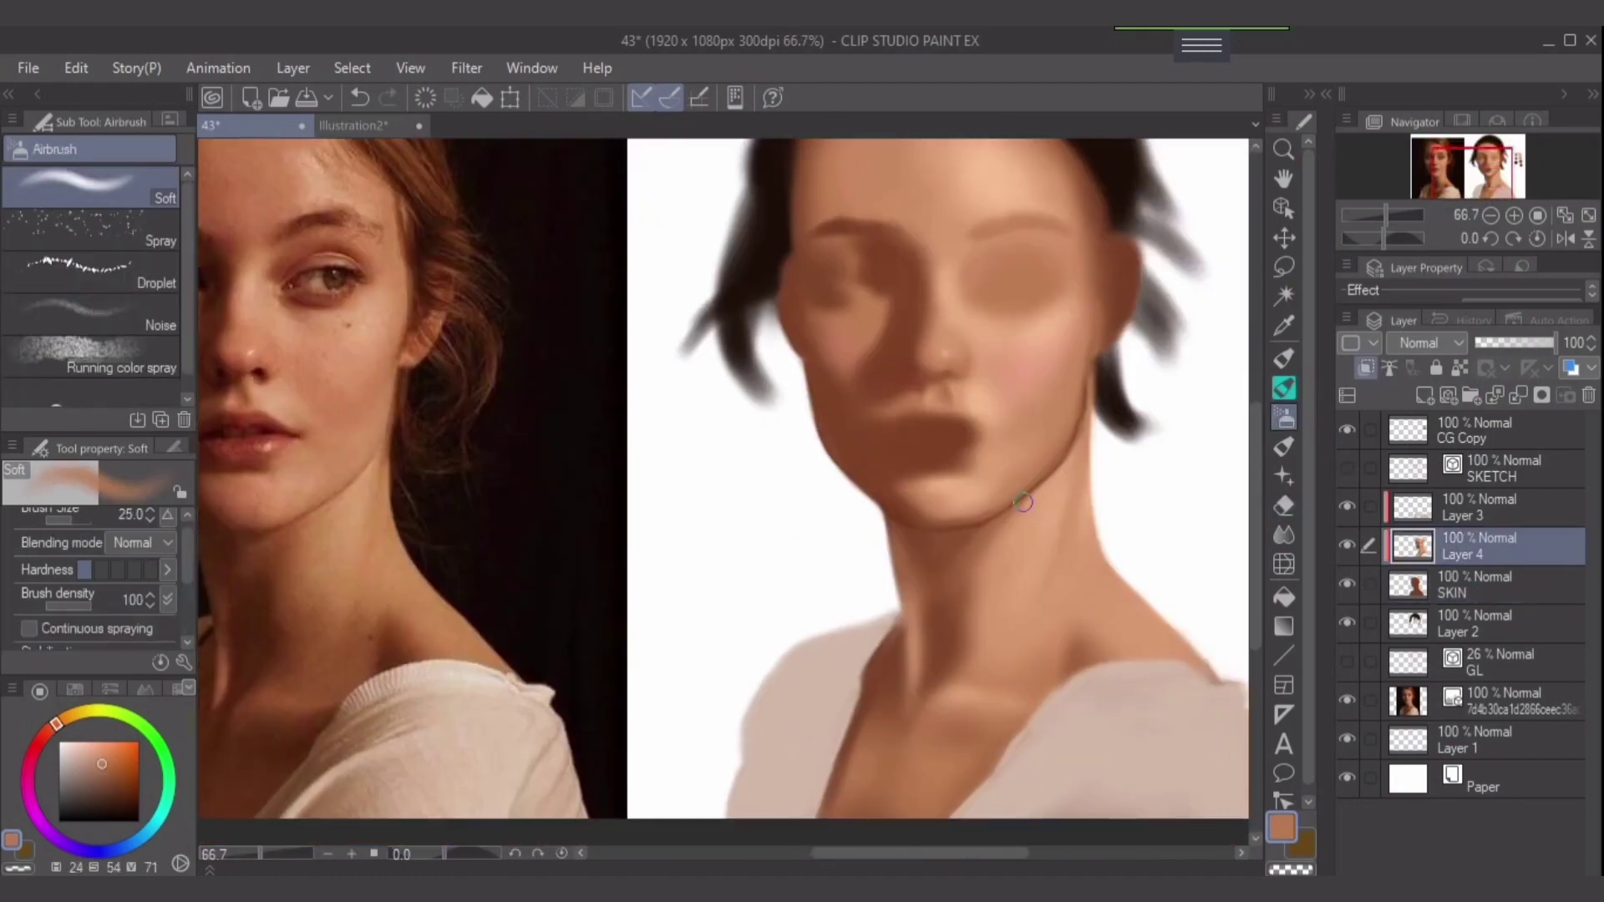
left_click(1045, 462, "alt")
key("bracketright")
key("bracketright")
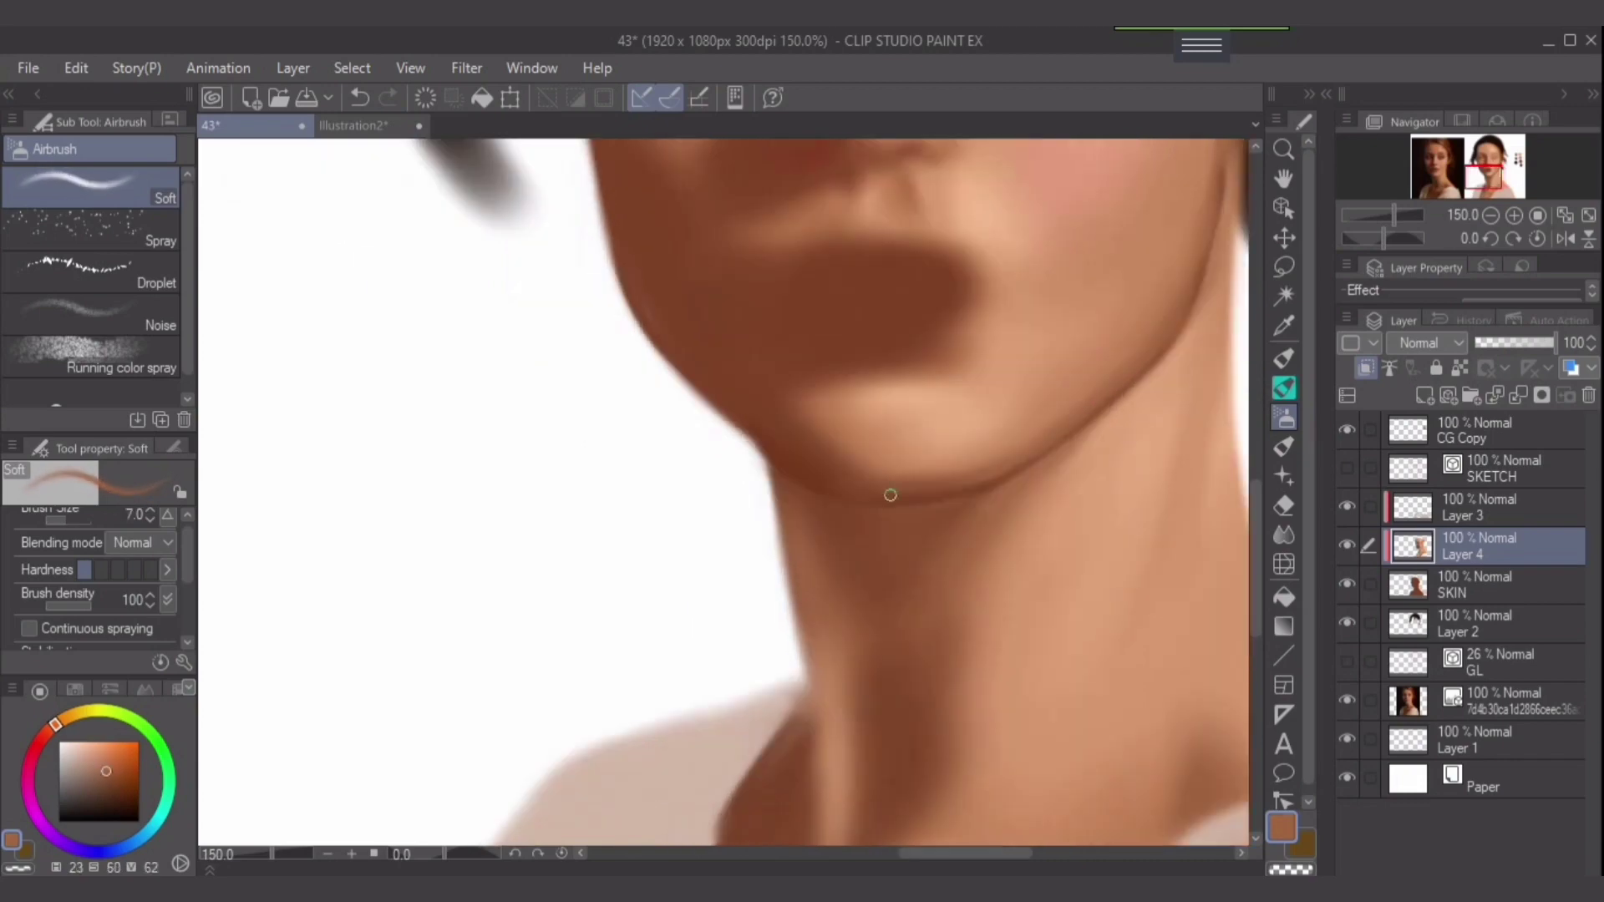
Define the shadow line under the chin with sampled dark browns, using the Soft airbrush at sizes 10 and 7, density 100.
left_click(810, 462, "alt")
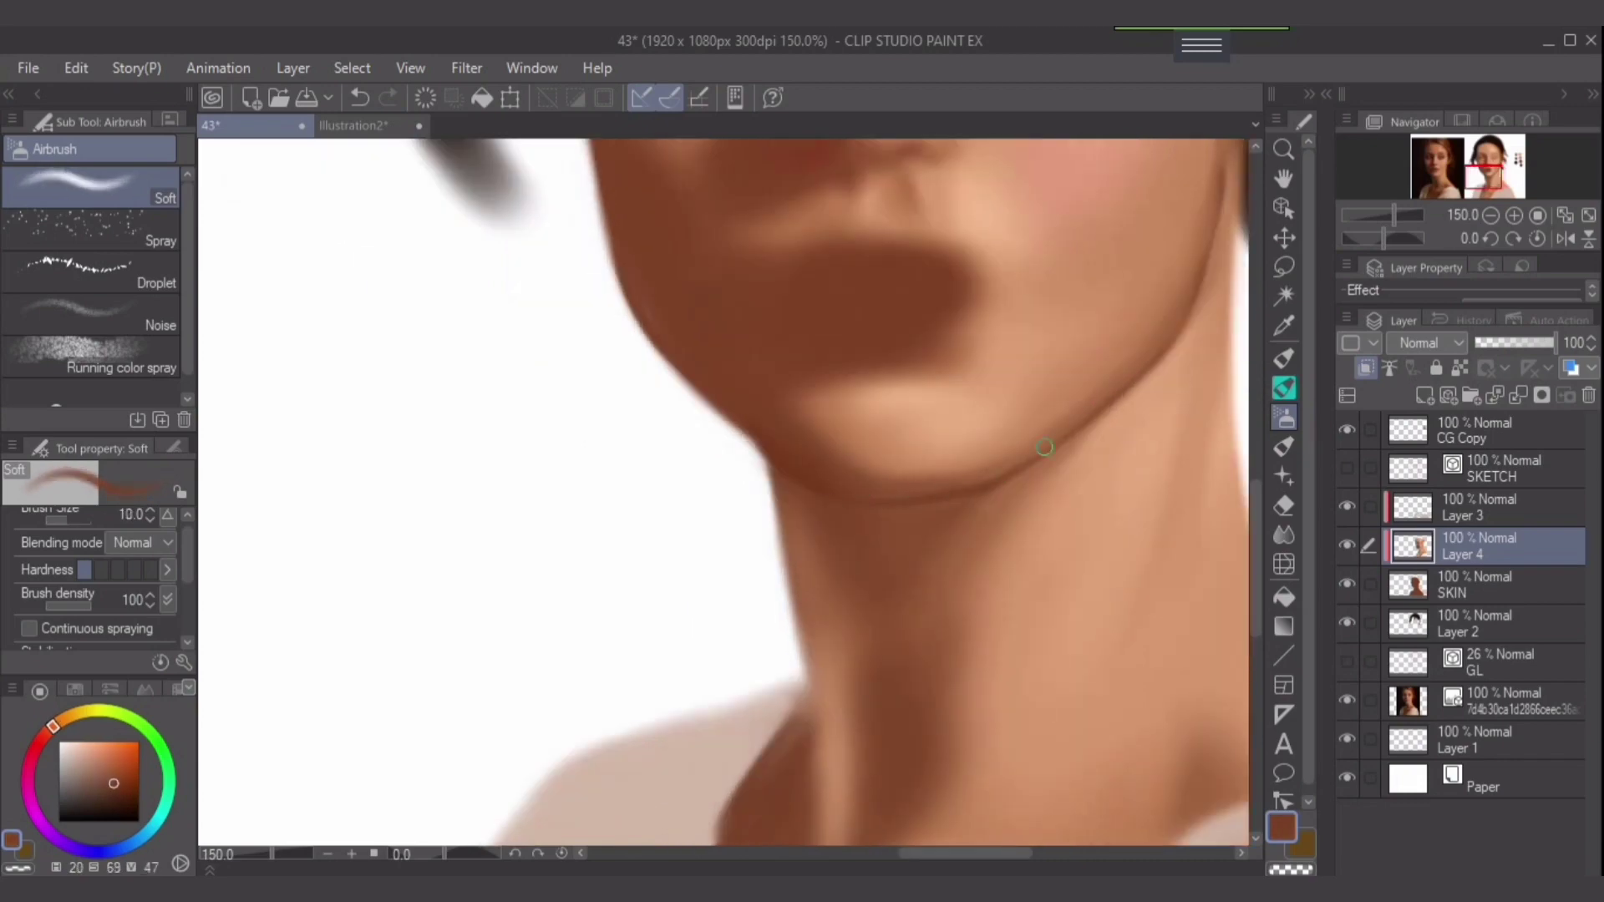
key("p")
key("b")
left_click(845, 505, "alt")
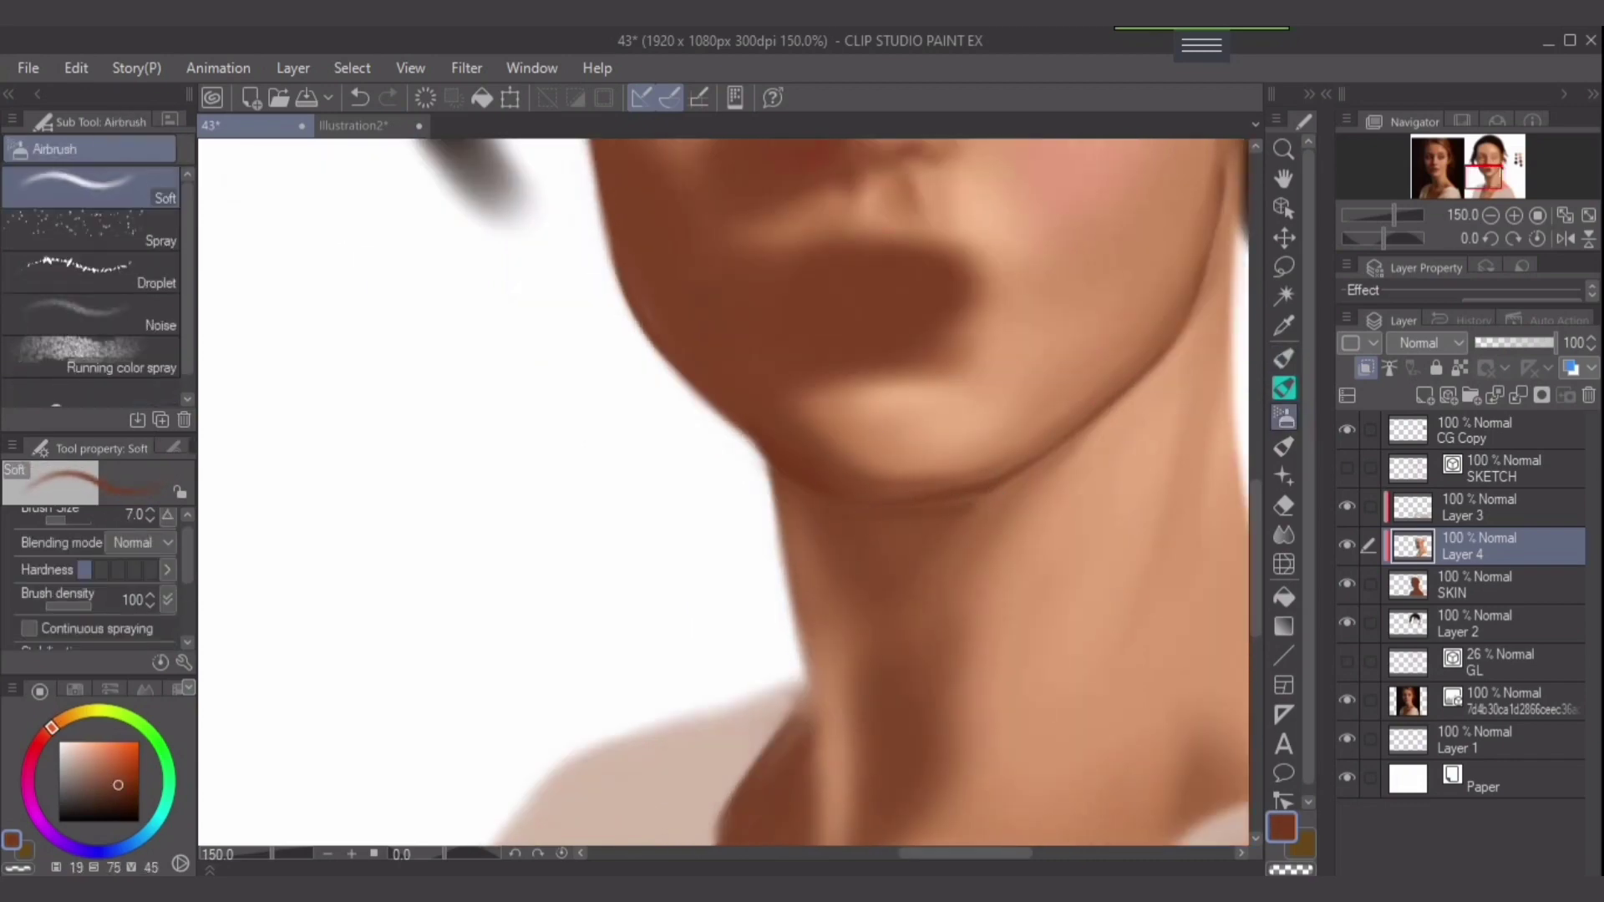
Soften the chin and jaw shading with sampled brown and light tan, using the airbrush at density 26 and sizes 6 and 17.
key("bracketright")
key("bracketright")
key("bracketright")
key("bracketright")
key("bracketright")
key("bracketright")
key("bracketright")
key("bracketright")
key("bracketright")
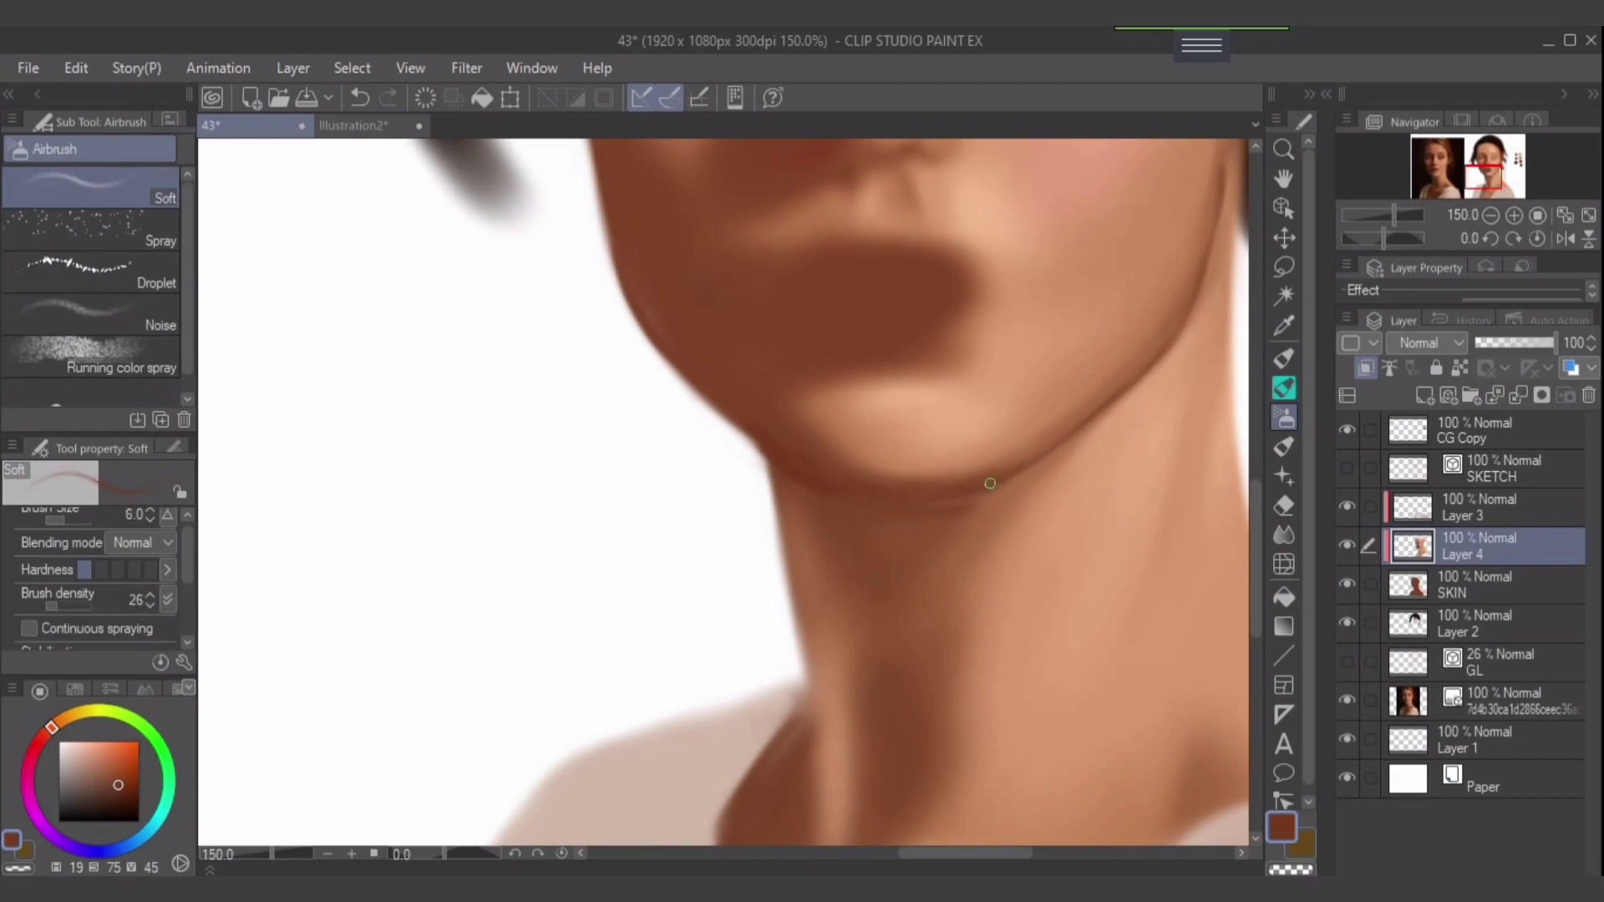
key("ctrl+minus")
left_click(1063, 425, "alt")
key("ctrl+minus")
key("bracketright")
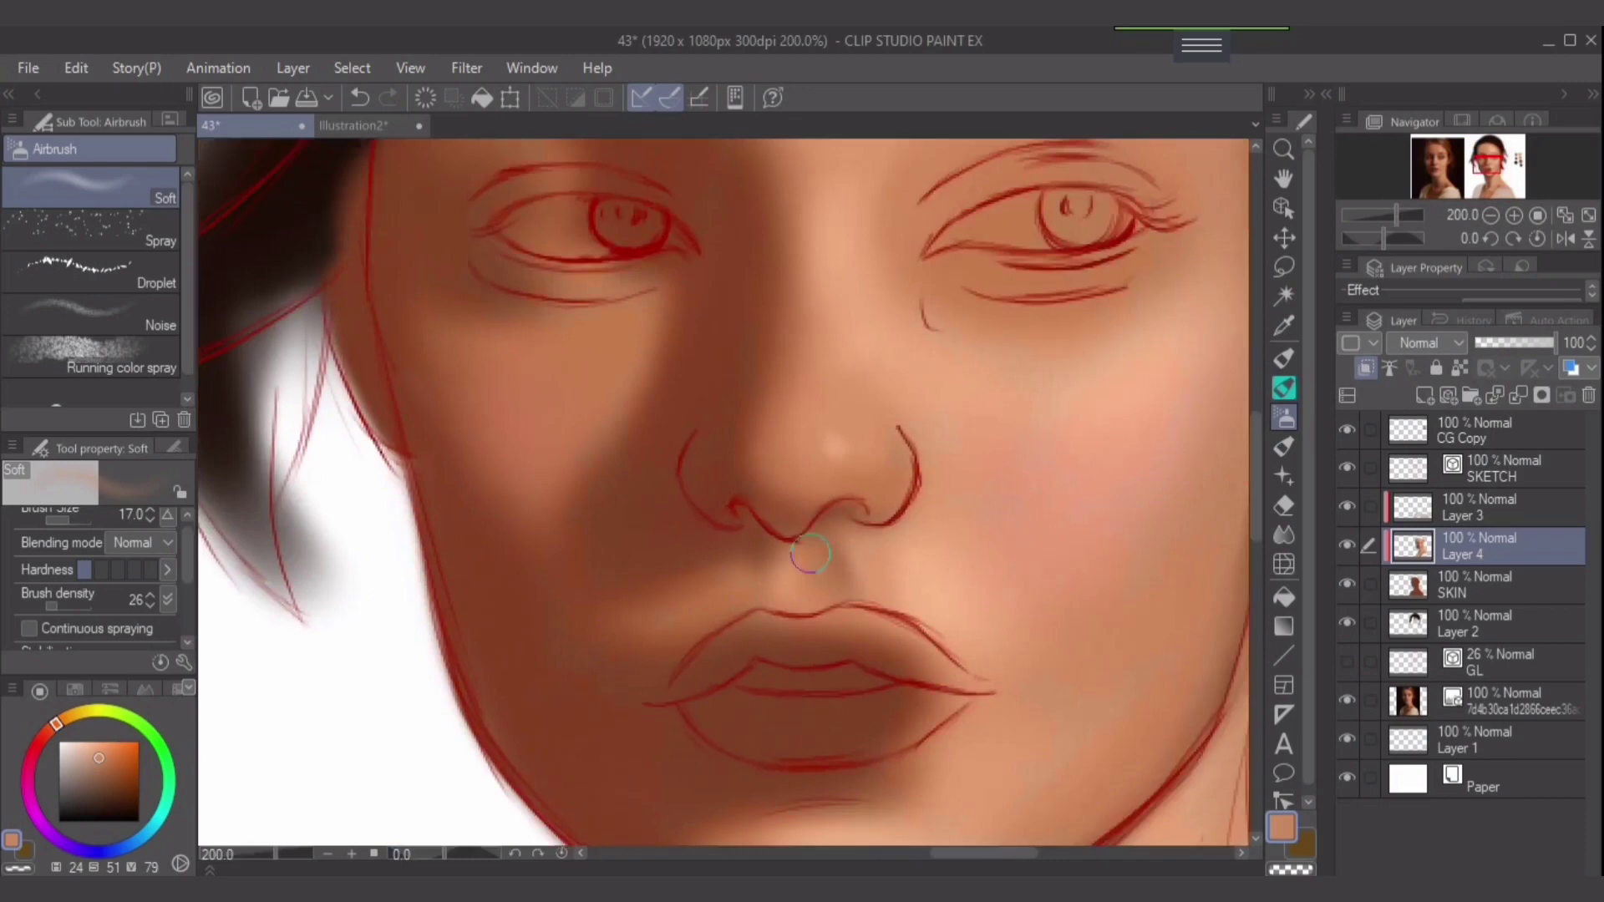
Paint both nostrils with very dark red-brown, using the Soft airbrush at size 3 and density 26.
key("ctrl+plus")
left_click(858, 437, "alt")
key("bracketleft")
key("bracketleft")
key("bracketleft")
key("bracketleft")
key("bracketleft")
key("bracketleft")
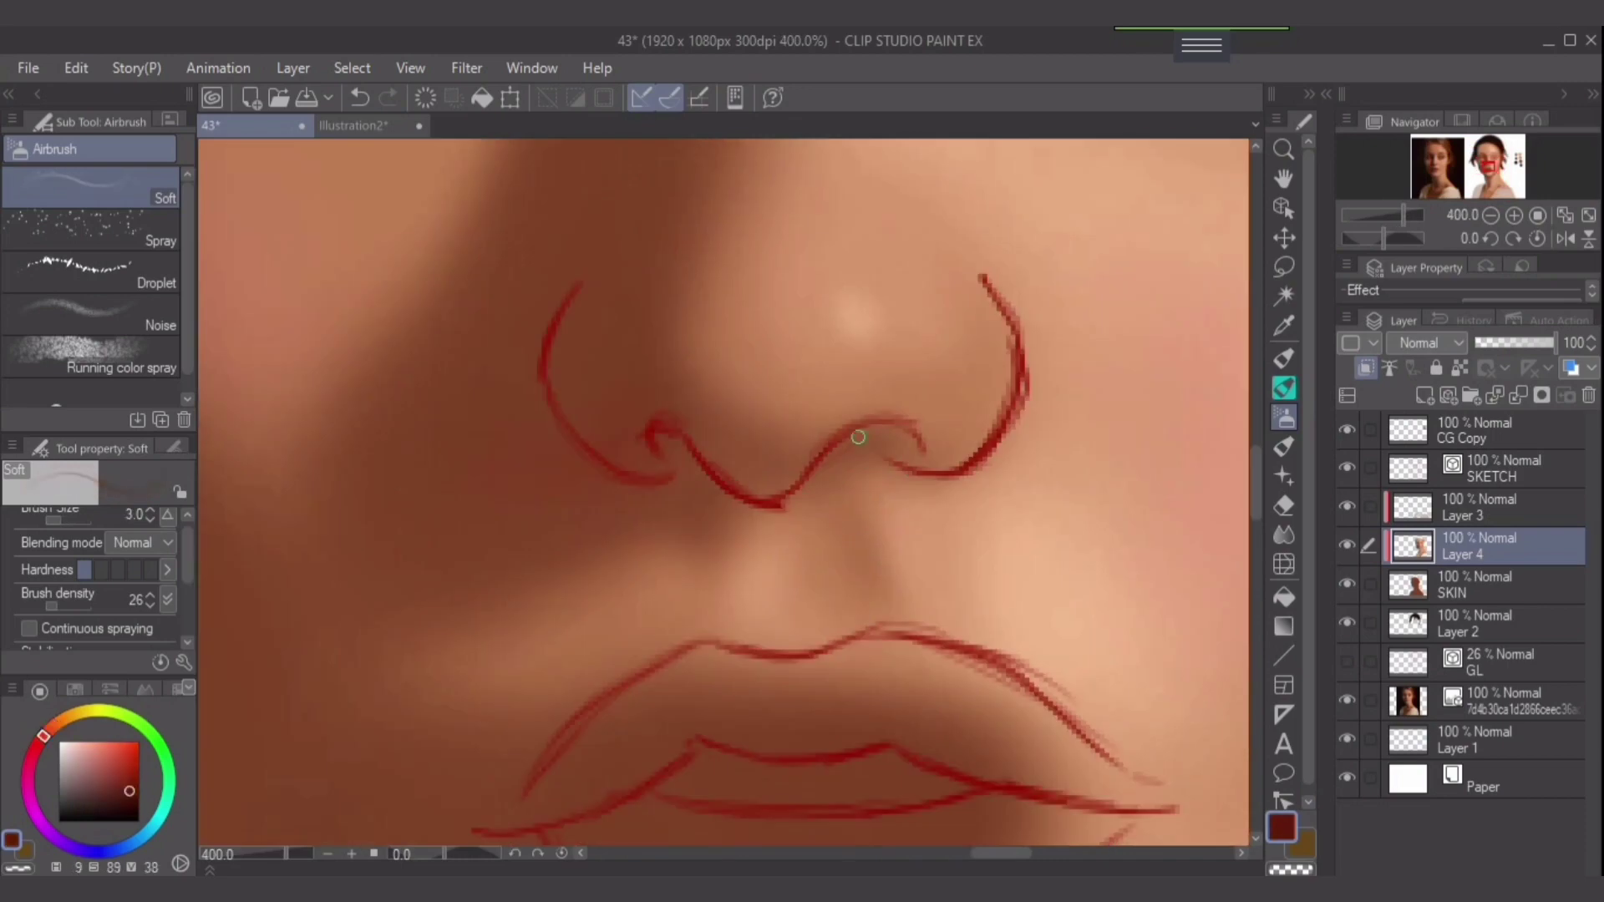
mouse_move(831, 458)
left_mouse_down()
mouse_move(869, 431)
mouse_move(859, 454)
mouse_move(882, 443)
left_mouse_up()
key("bracketright")
mouse_move(655, 443)
left_mouse_down()
mouse_move(692, 475)
mouse_move(676, 444)
left_mouse_up()
Shade the lower edge of the lit nostril wing with sampled reddish browns, using airbrush sizes 8 and 3.
key("bracketright")
key("bracketright")
key("bracketright")
key("bracketright")
left_click(924, 484, "alt")
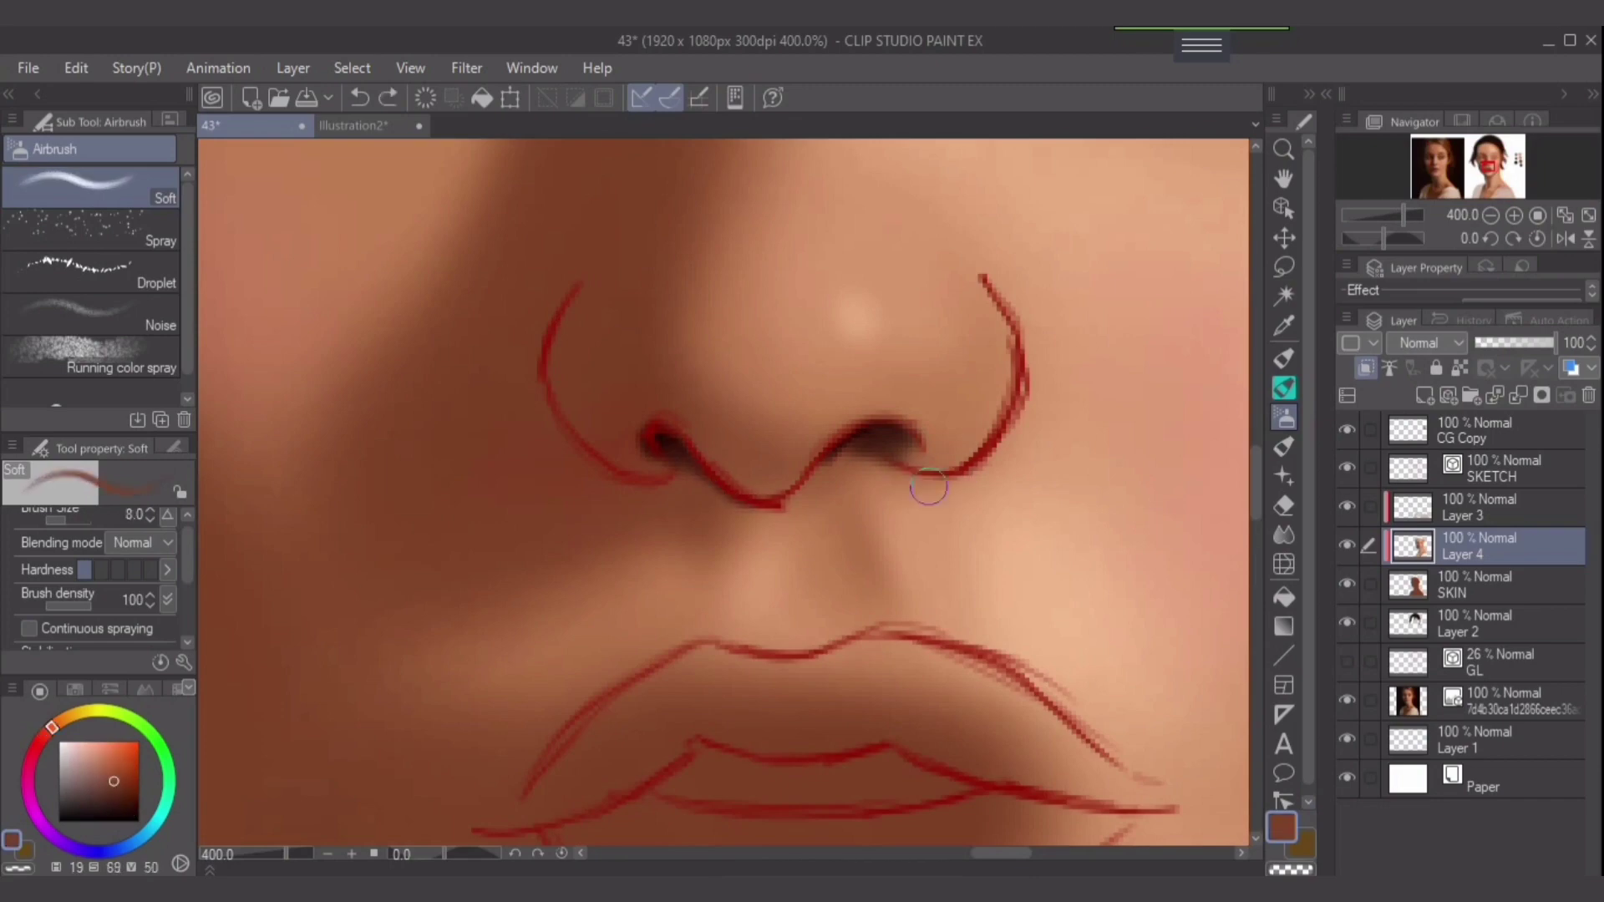
left_click(404, 591, "alt")
key("bracketright")
key("bracketright")
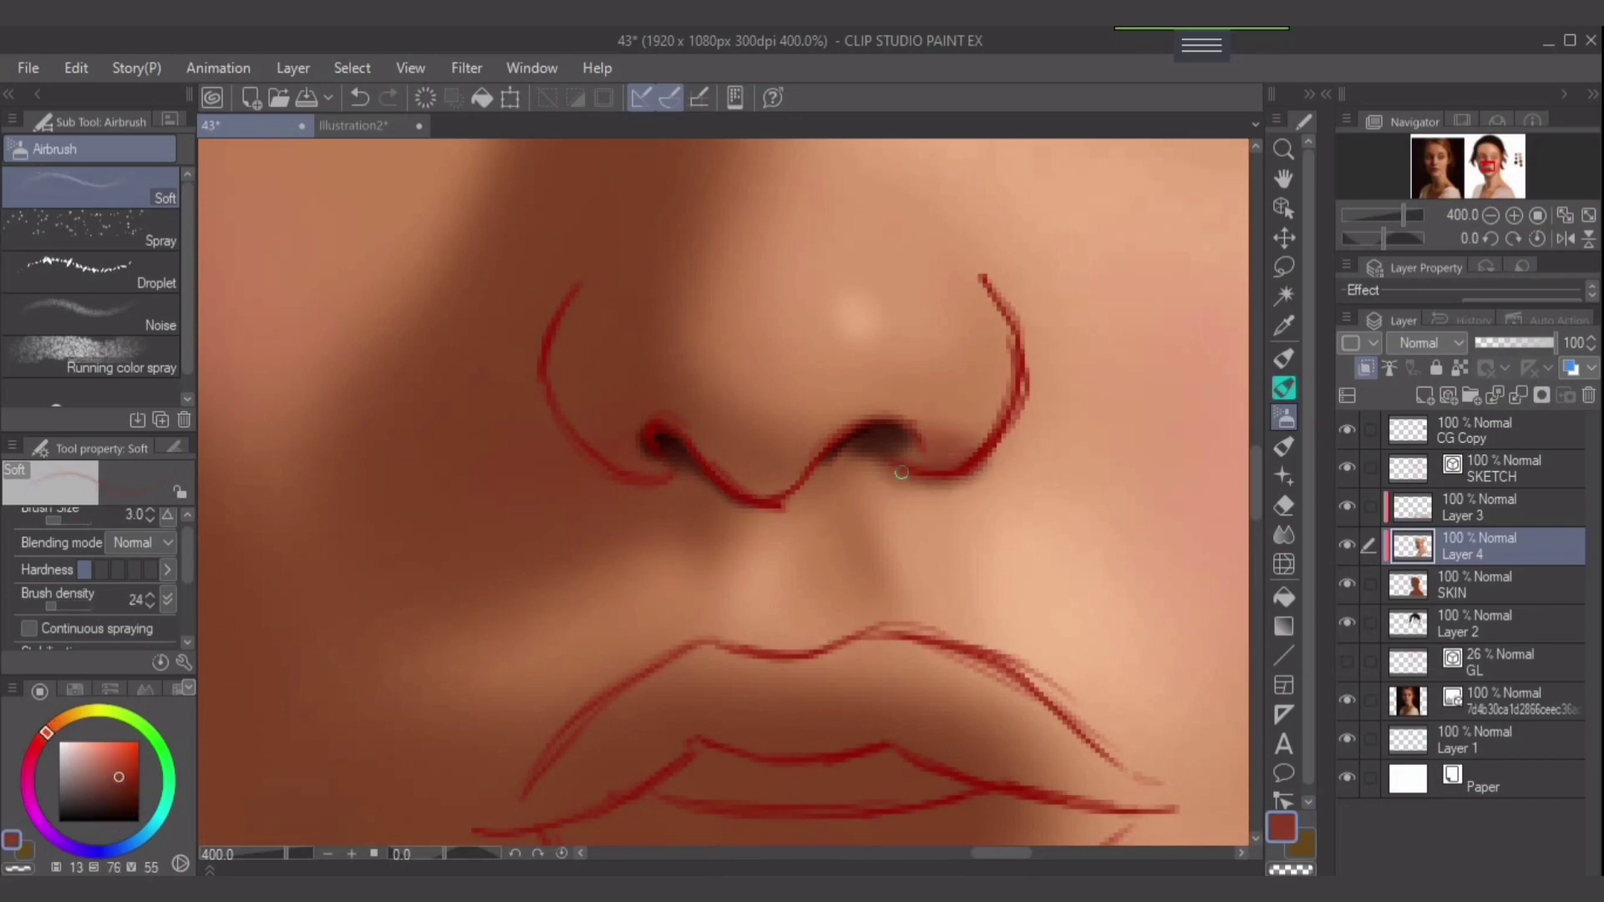
Shade the underside of the nose with sampled brown at sizes 10 and 7, density 24, with the SKETCH layer lowered to 48% opacity.
left_click(769, 459, "alt")
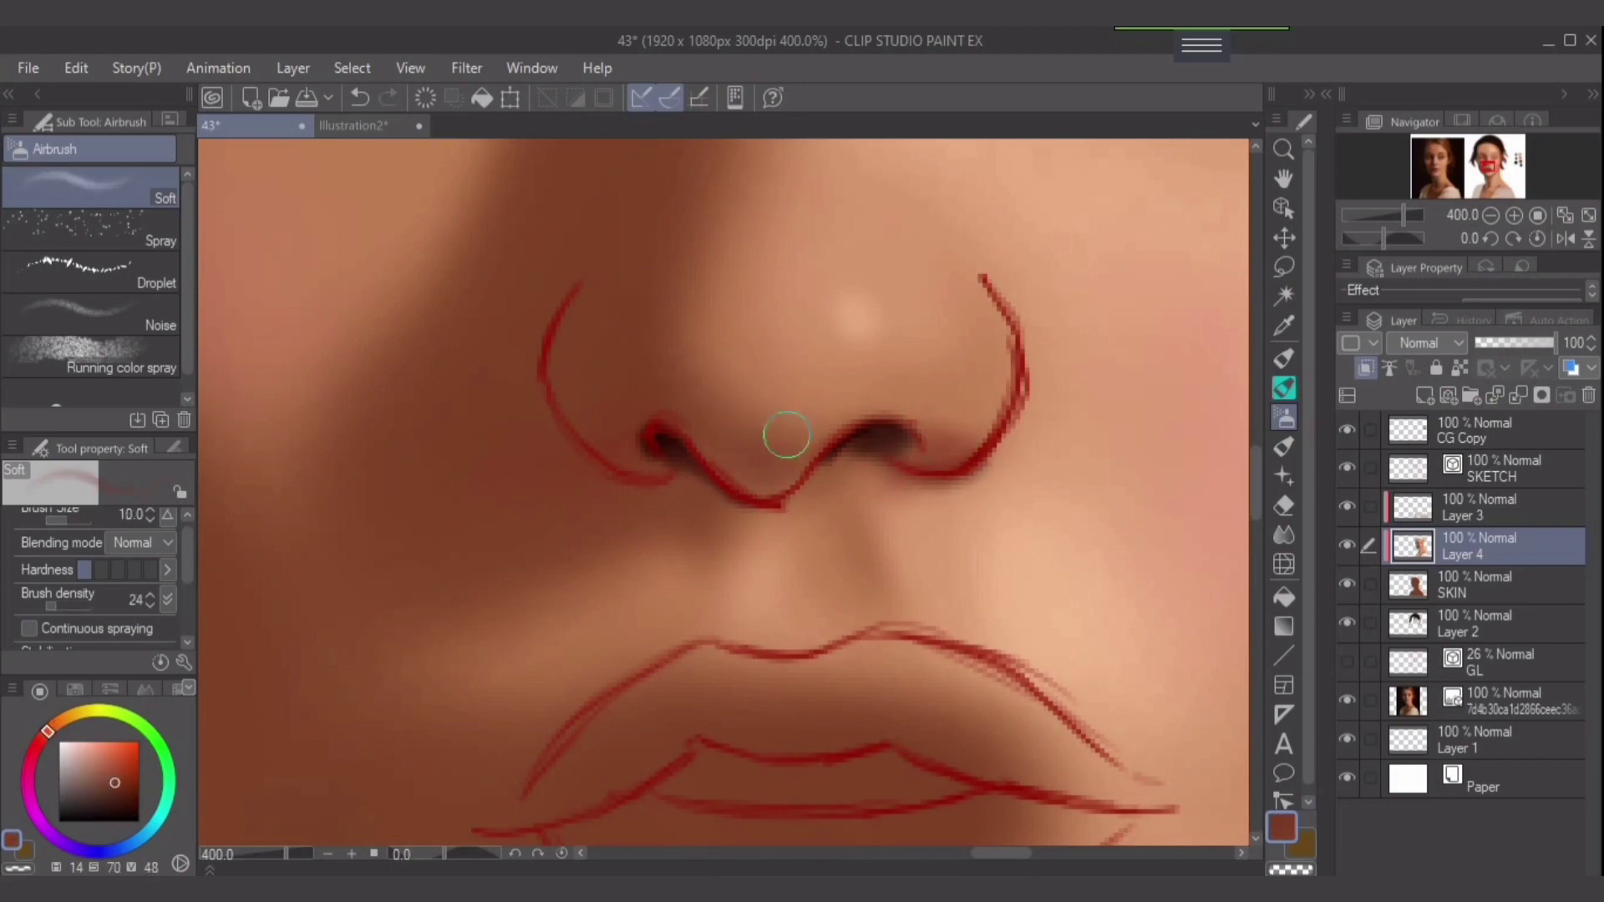
key("bracketleft")
key("bracketleft")
key("bracketleft")
key("bracketleft")
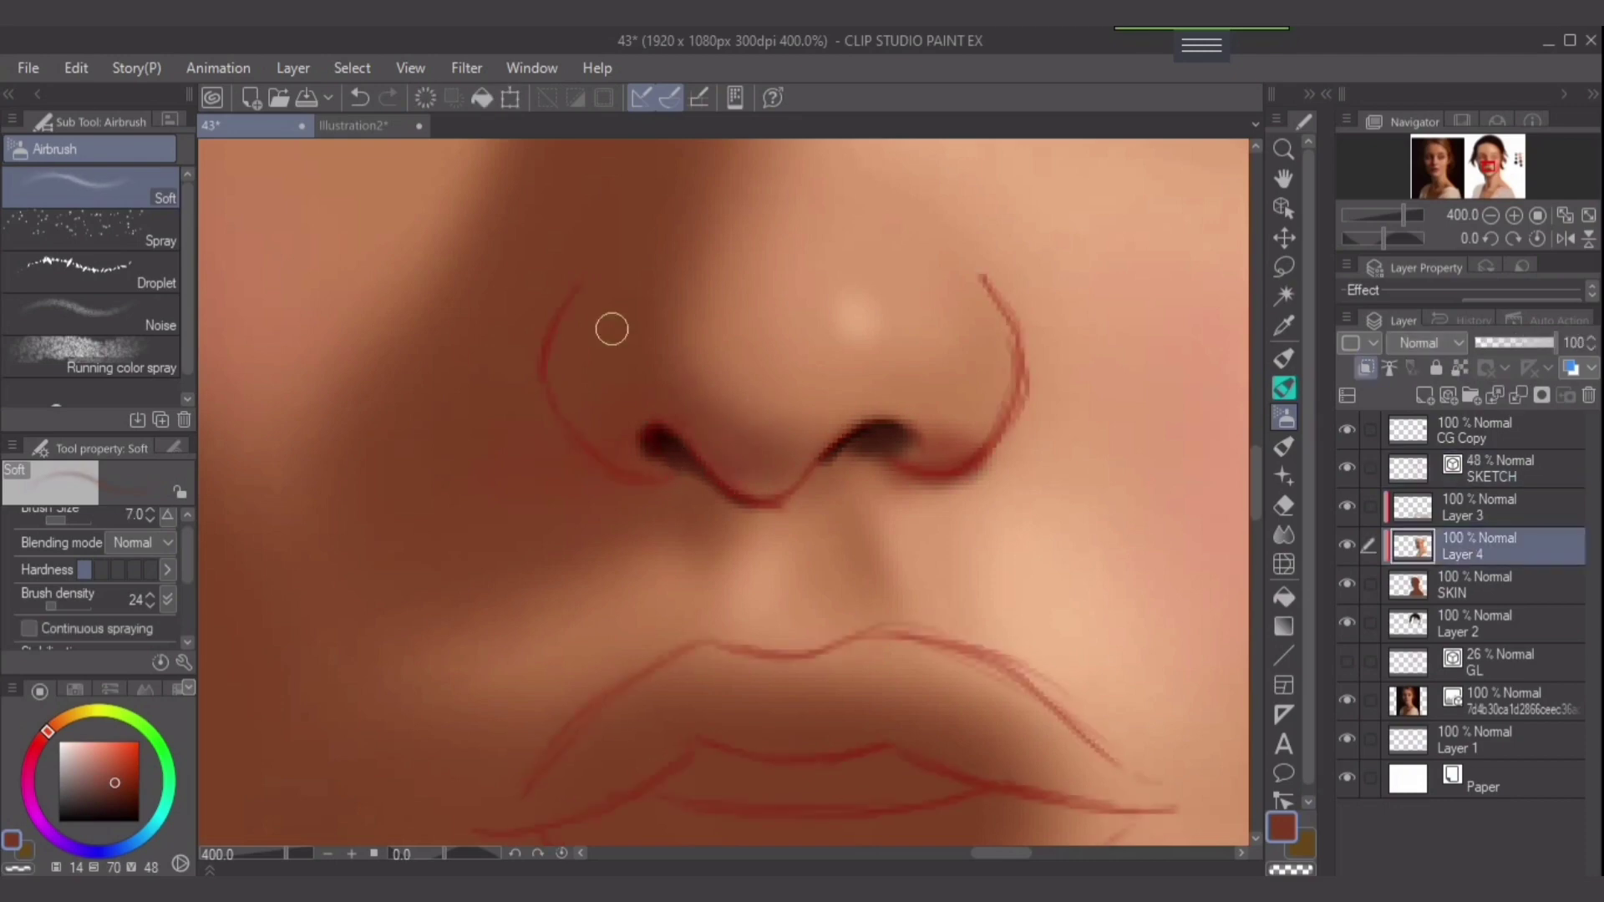
left_click(666, 457, "alt")
scroll(669, 512, "down", 2)
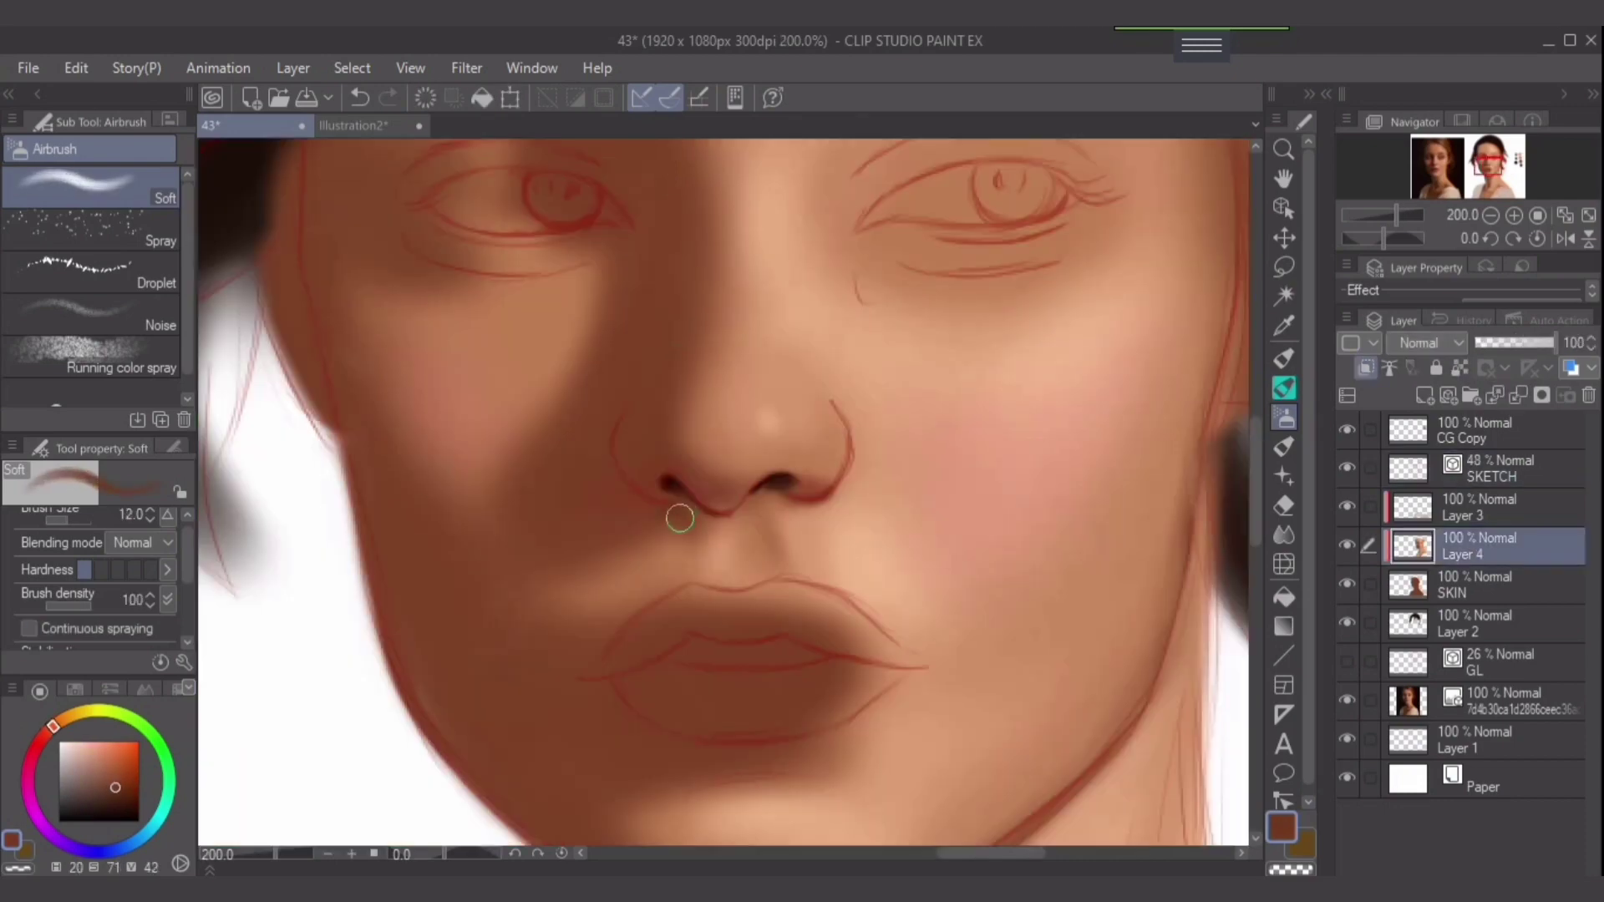
left_click(617, 430, "alt")
key("bracketright")
key("bracketright")
key("bracketright")
key("bracketright")
key("bracketright")
key("bracketright")
key("ctrl+z")
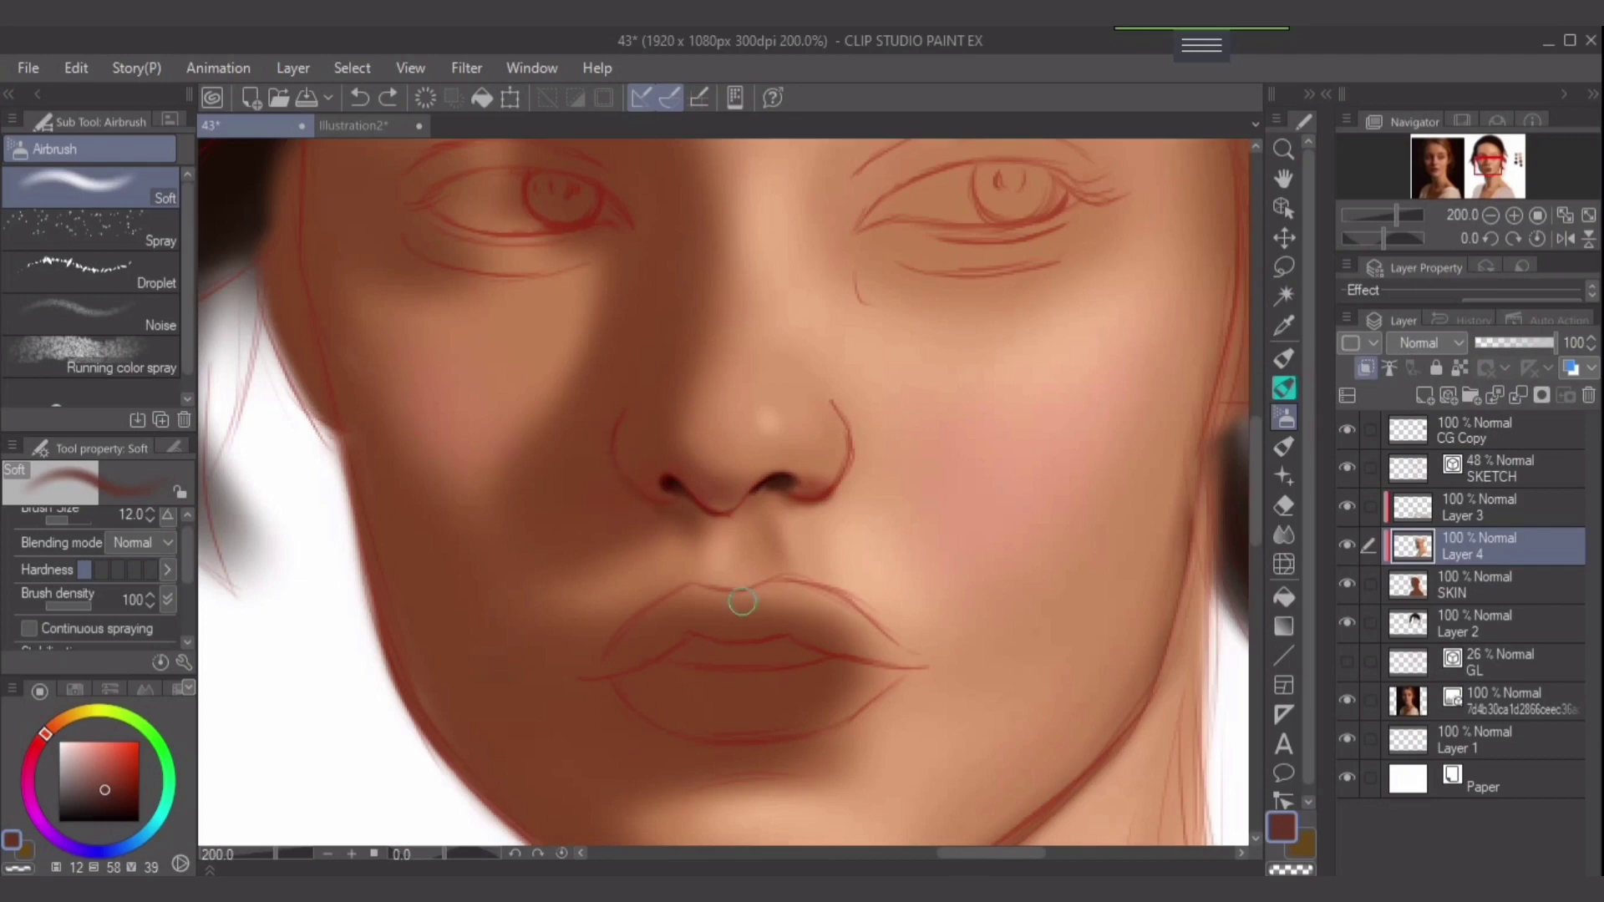
Deepen the shadow around the shadowed nostril wing with dark reddish brown, enlarging the airbrush from 10 to 30 at density 39.
left_click(673, 511, "alt")
key("bracketleft")
left_click_drag(674, 505, 666, 479)
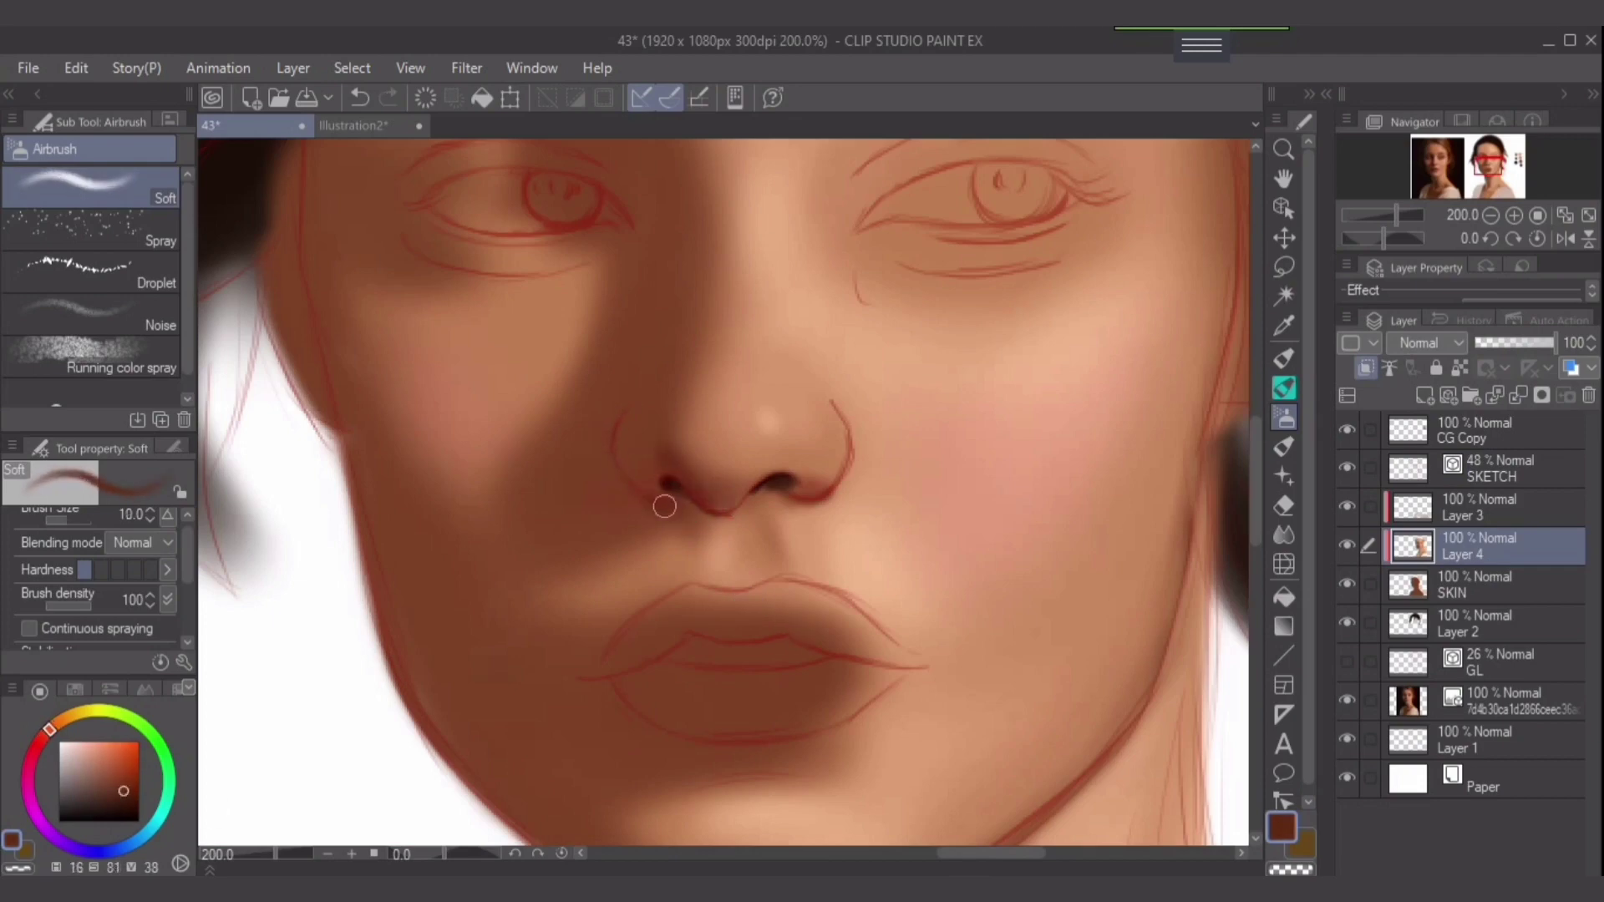
key("bracketright")
key("bracketright")
key("bracketright")
key("bracketright")
key("bracketright")
key("bracketright")
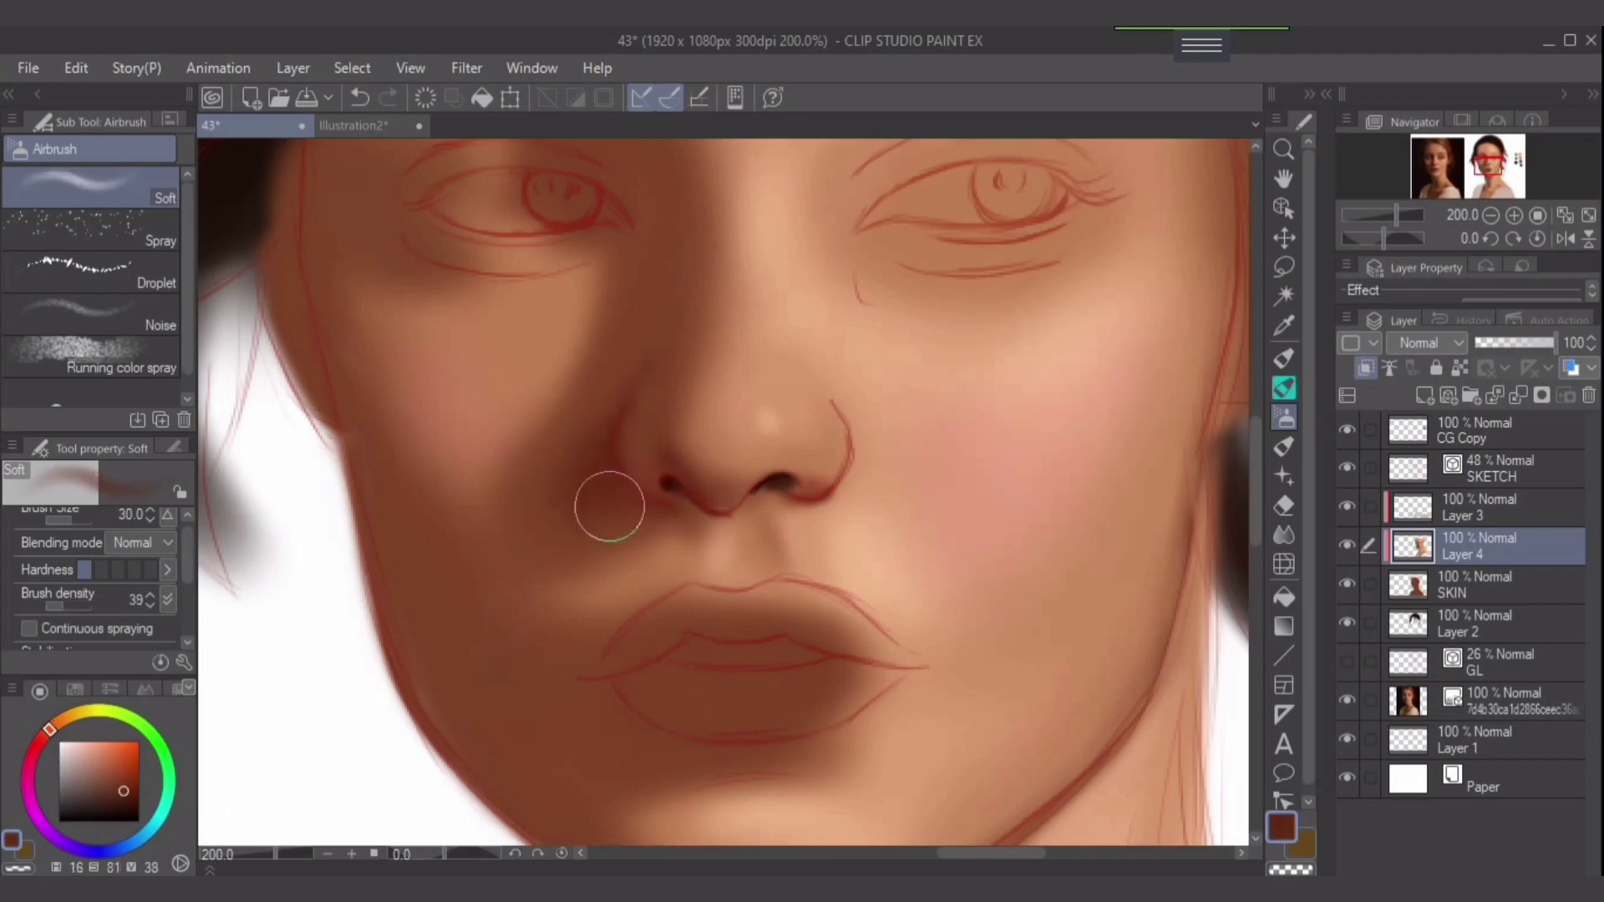
Refine the shadowed nostril wing with sampled browns, using the Soft airbrush at size 12 and density 39.
left_click(626, 451, "alt")
key("bracketleft")
key("bracketleft")
key("bracketleft")
key("bracketleft")
key("bracketleft")
key("bracketleft")
key("bracketleft")
key("bracketleft")
left_click(666, 459, "alt")
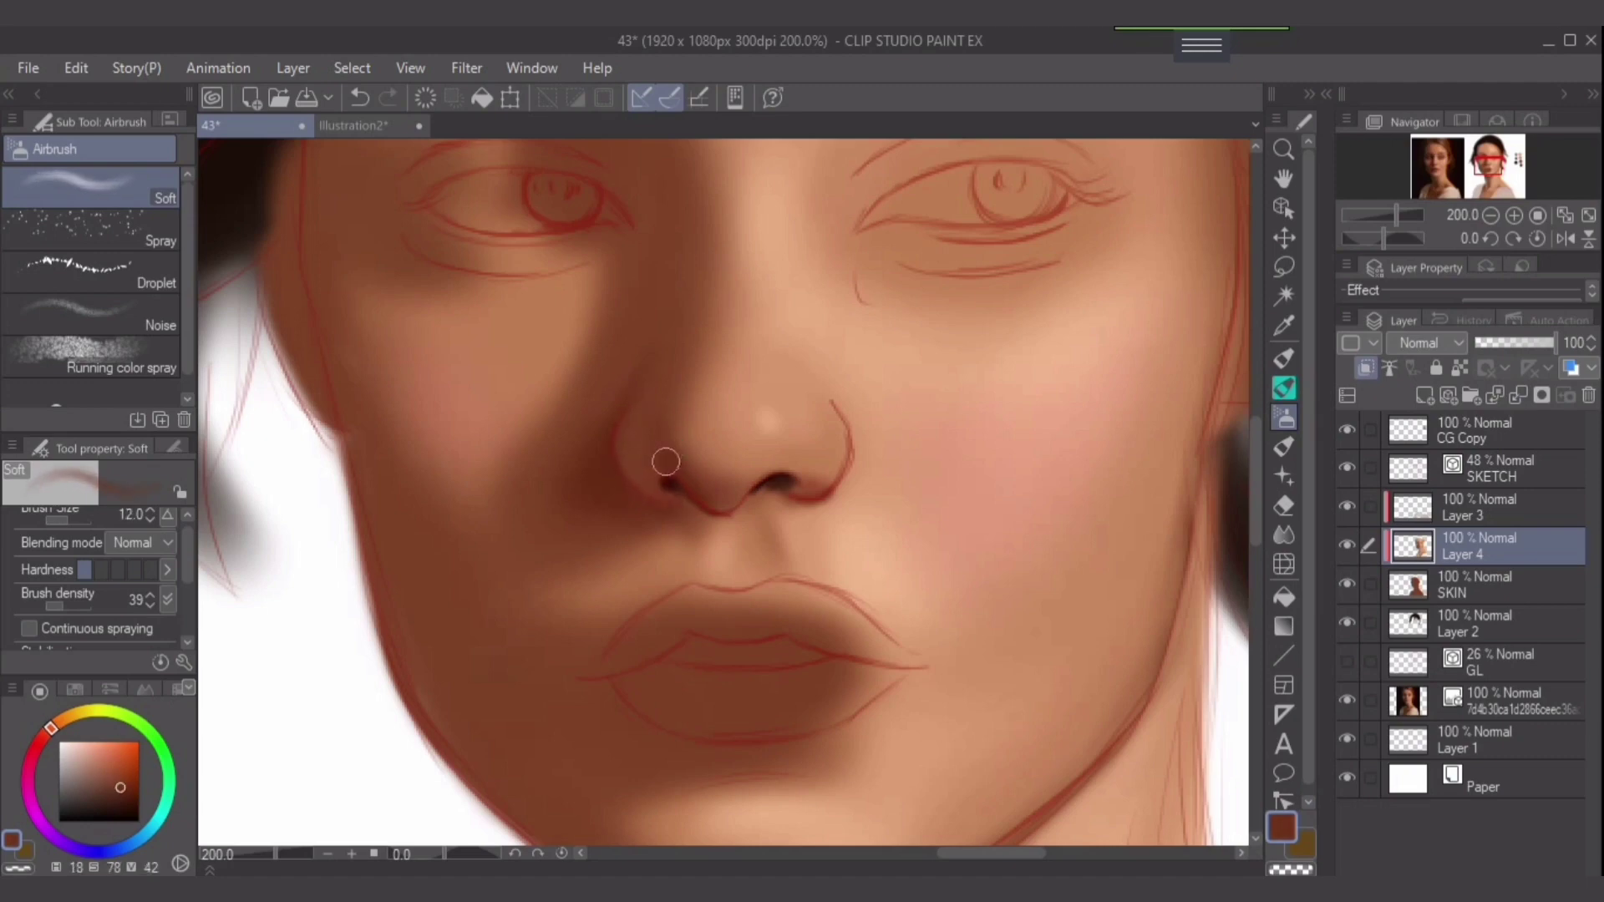
key("e")
key("b")
Fill the lit eye's socket with reddish brown, using the Soft airbrush at size 20 and density 39.
key("ctrl+minus")
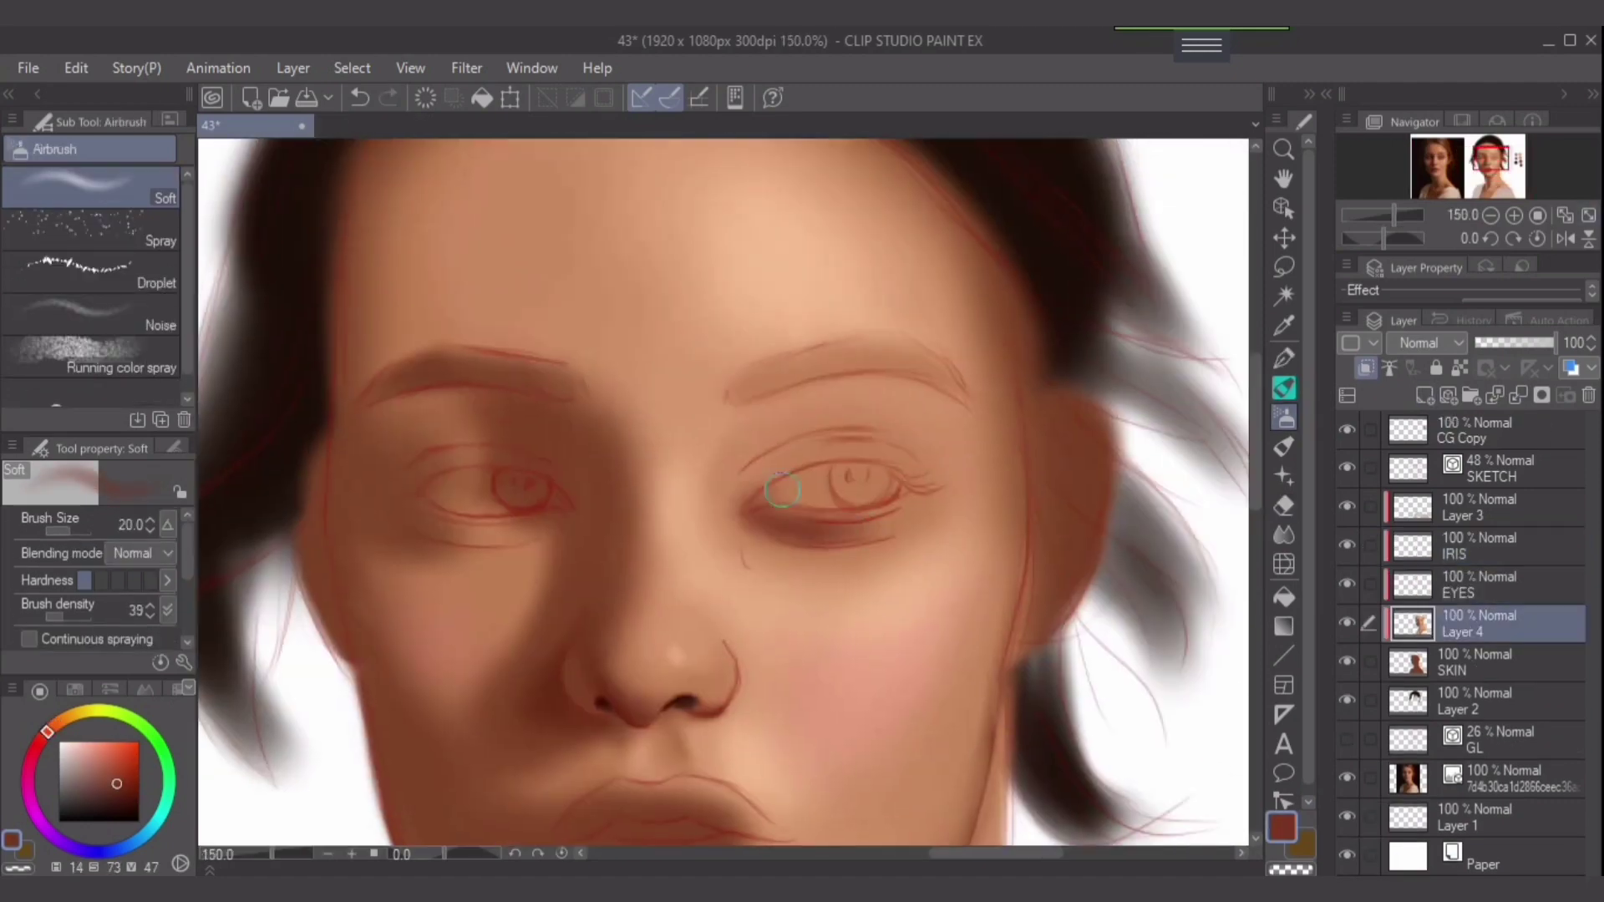
mouse_move(752, 501)
left_mouse_down()
mouse_move(883, 474)
mouse_move(769, 534)
mouse_move(842, 549)
mouse_move(864, 456)
mouse_move(750, 495)
mouse_move(850, 431)
mouse_move(809, 448)
mouse_move(870, 440)
left_mouse_up()
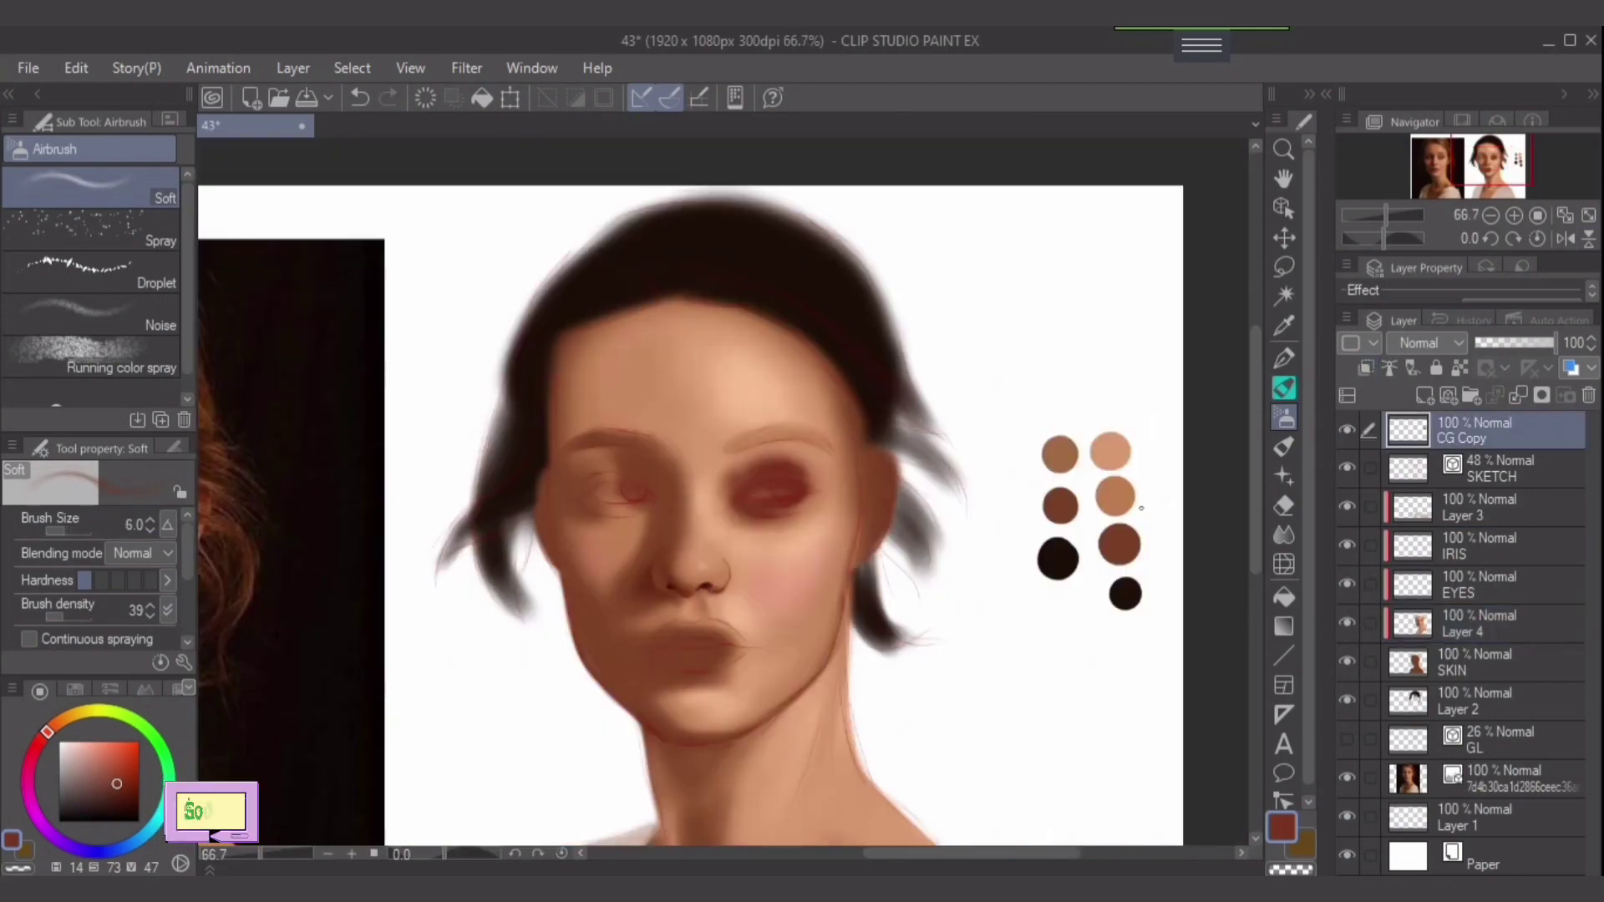
Move the color swatches on the CG Copy layer onto the lit cheek and return to Layer 4.
key("ctrl+t")
left_click_drag(1090, 522, 812, 576)
scroll(812, 576, "up", 5)
key("Return")
left_click(1479, 622)
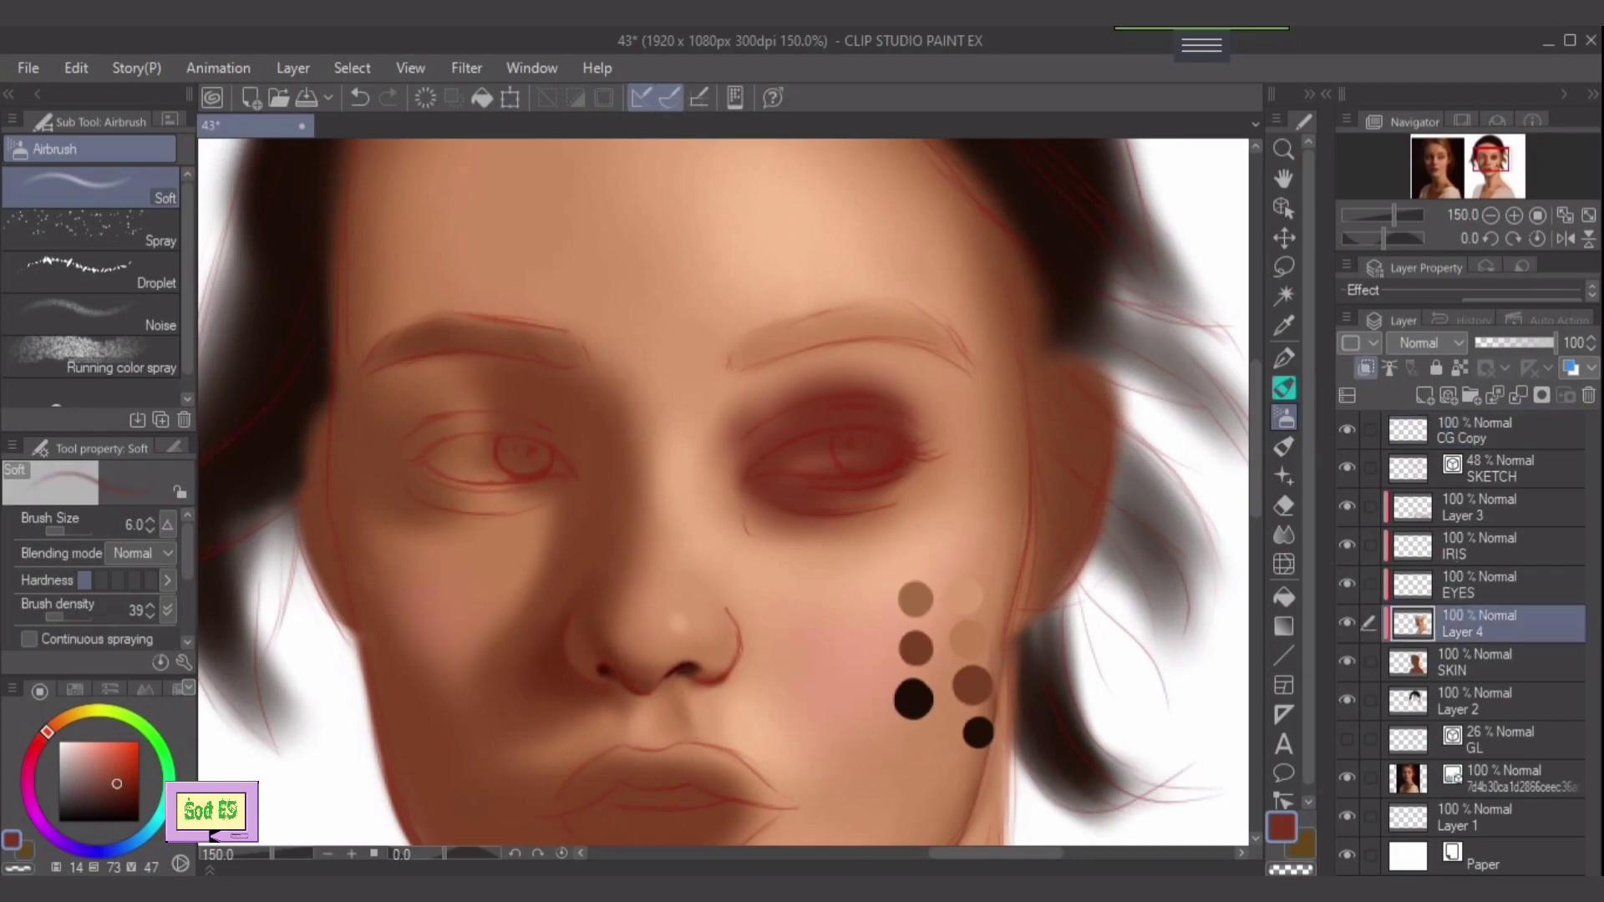
Blend sampled brown and tan into the lower lid of the lit eye, using airbrush sizes 17 and 6 at density 26.
key("ctrl+z")
key("bracketright")
key("bracketright")
key("bracketright")
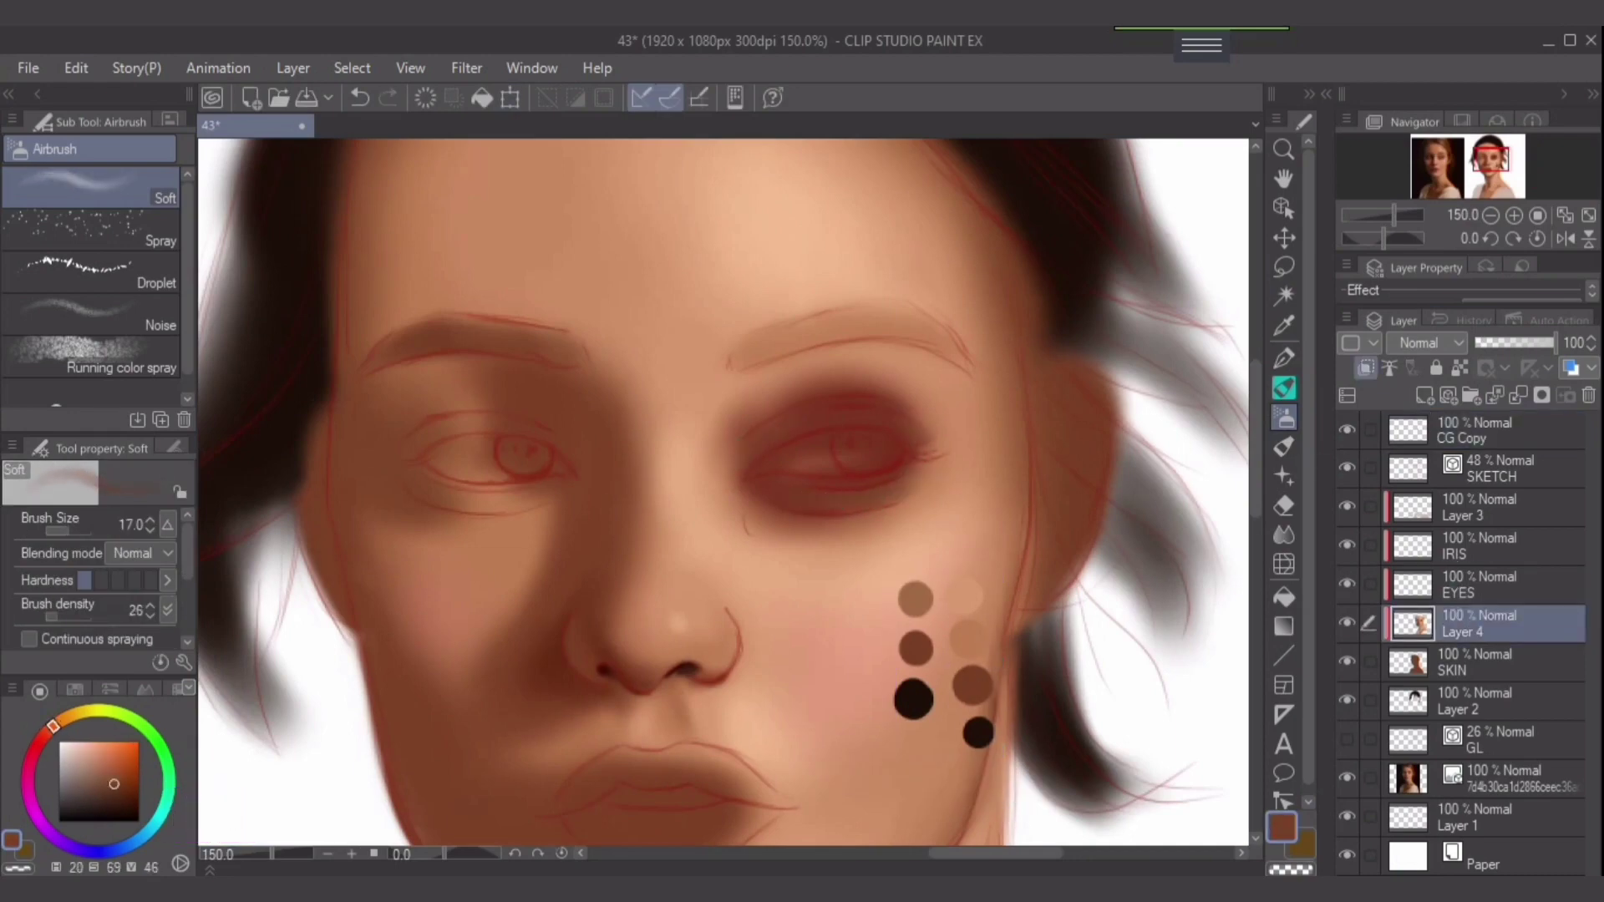
left_click(828, 548, "alt")
key("bracketleft")
key("bracketleft")
key("bracketleft")
key("bracketleft")
key("bracketleft")
key("bracketleft")
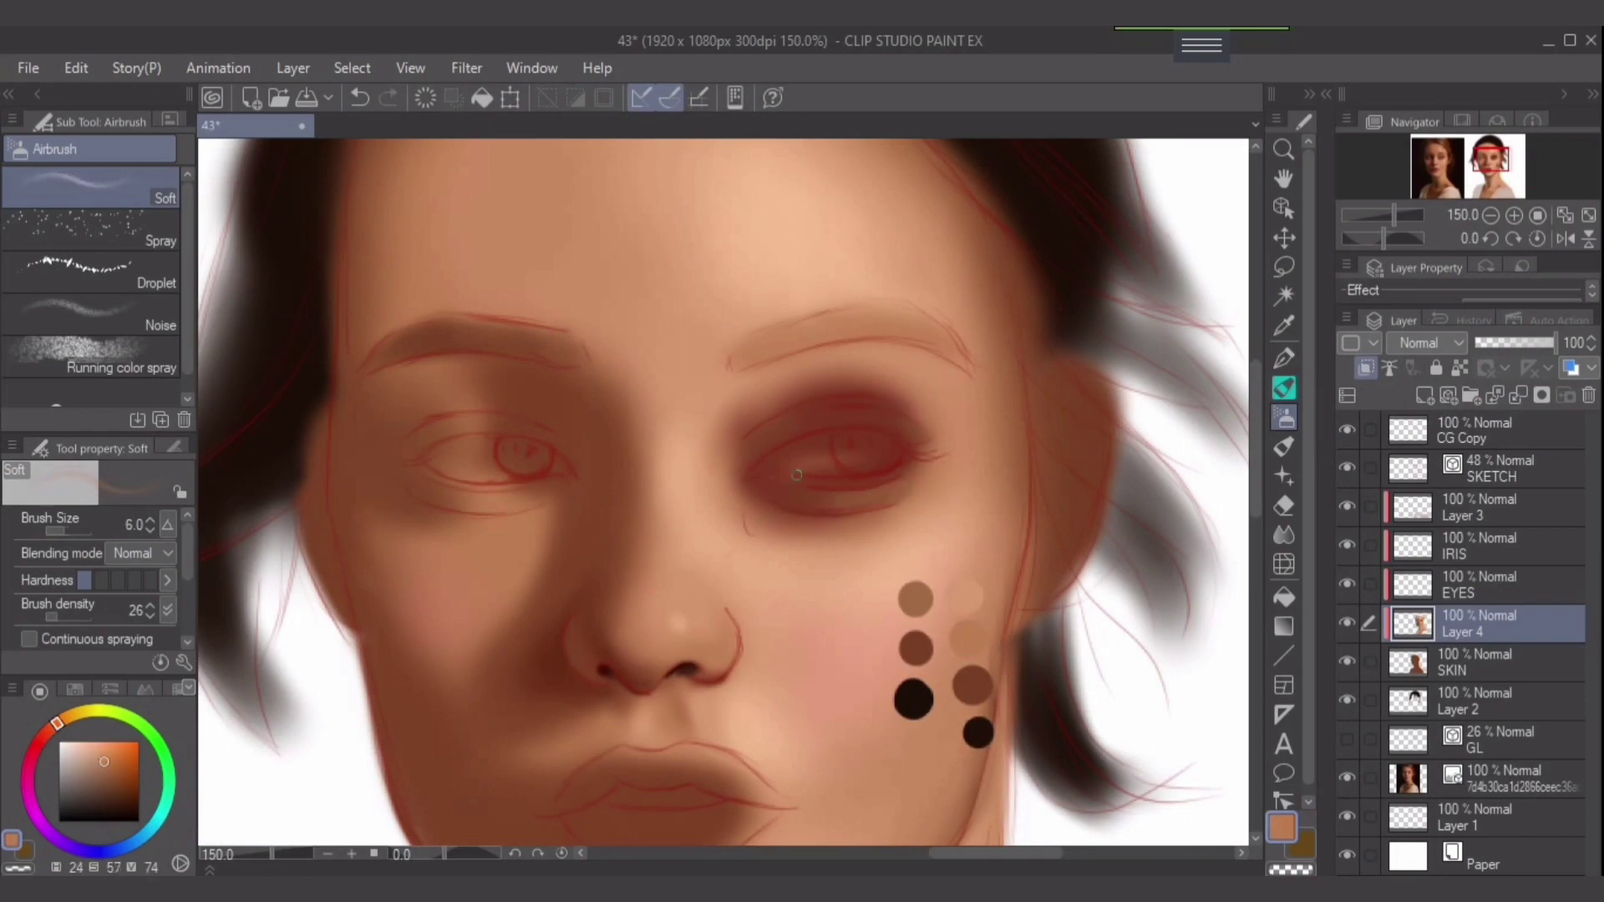
Paint the white of the lit eye in pale beige with the Soft airbrush at density 26.
left_click(743, 455, "alt")
mouse_move(777, 451)
left_mouse_down()
mouse_move(871, 466)
mouse_move(812, 466)
left_mouse_up()
key("bracketleft")
key("bracketleft")
key("bracketleft")
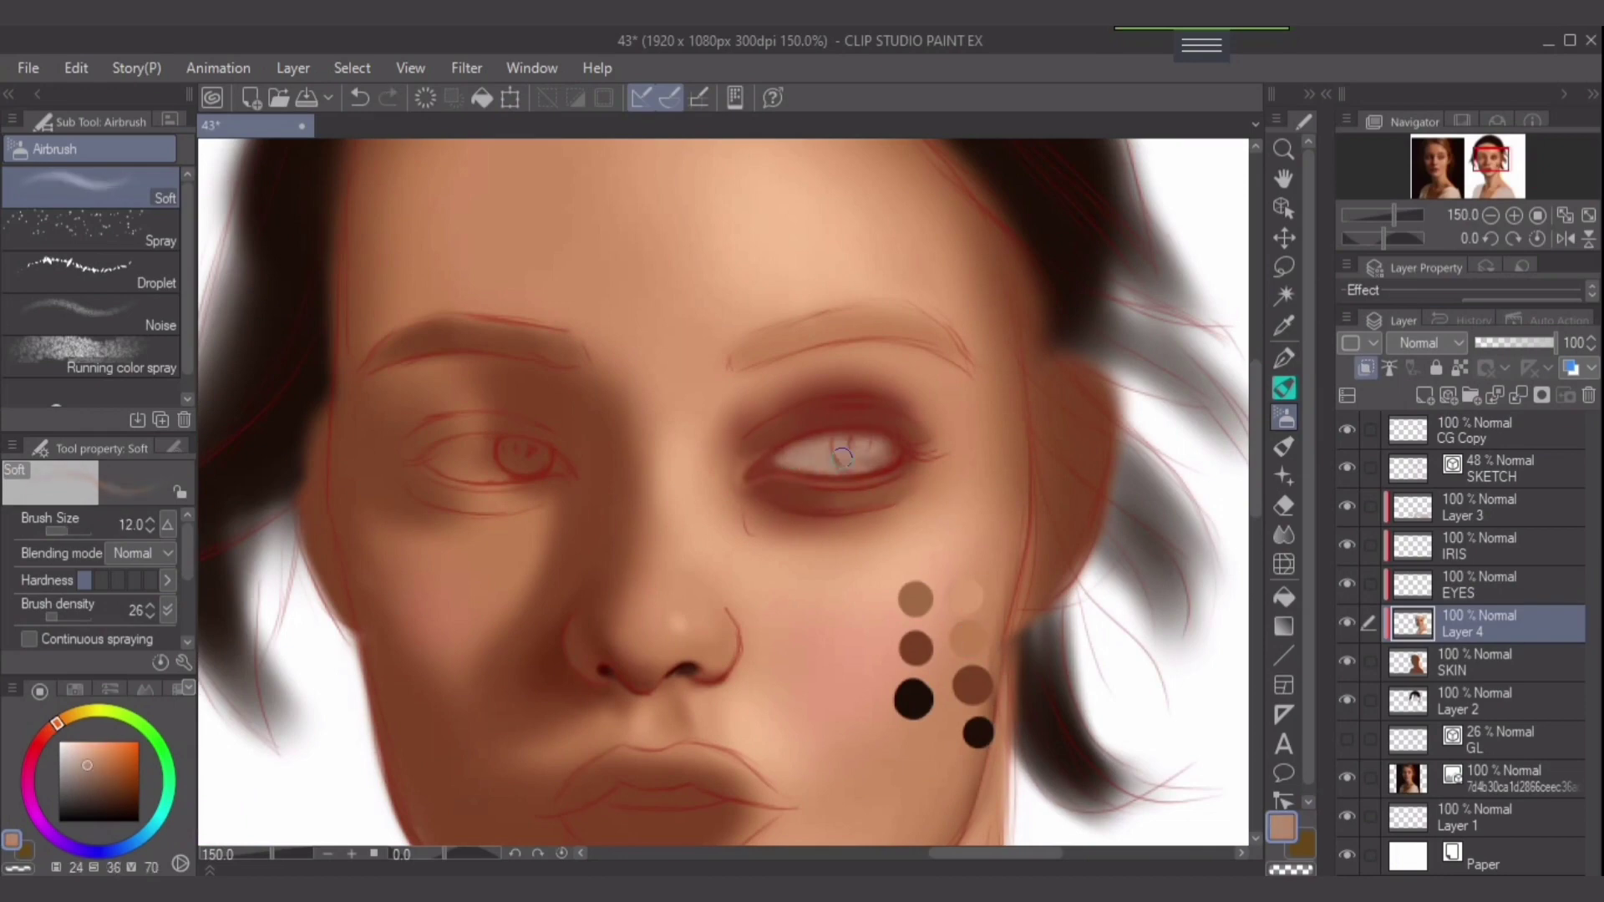
Darken the lit eye's inner corner with sampled dark red at size 5 and dot it with a pale highlight at size 2.5.
left_click(761, 468, "alt")
left_click(760, 468, "alt")
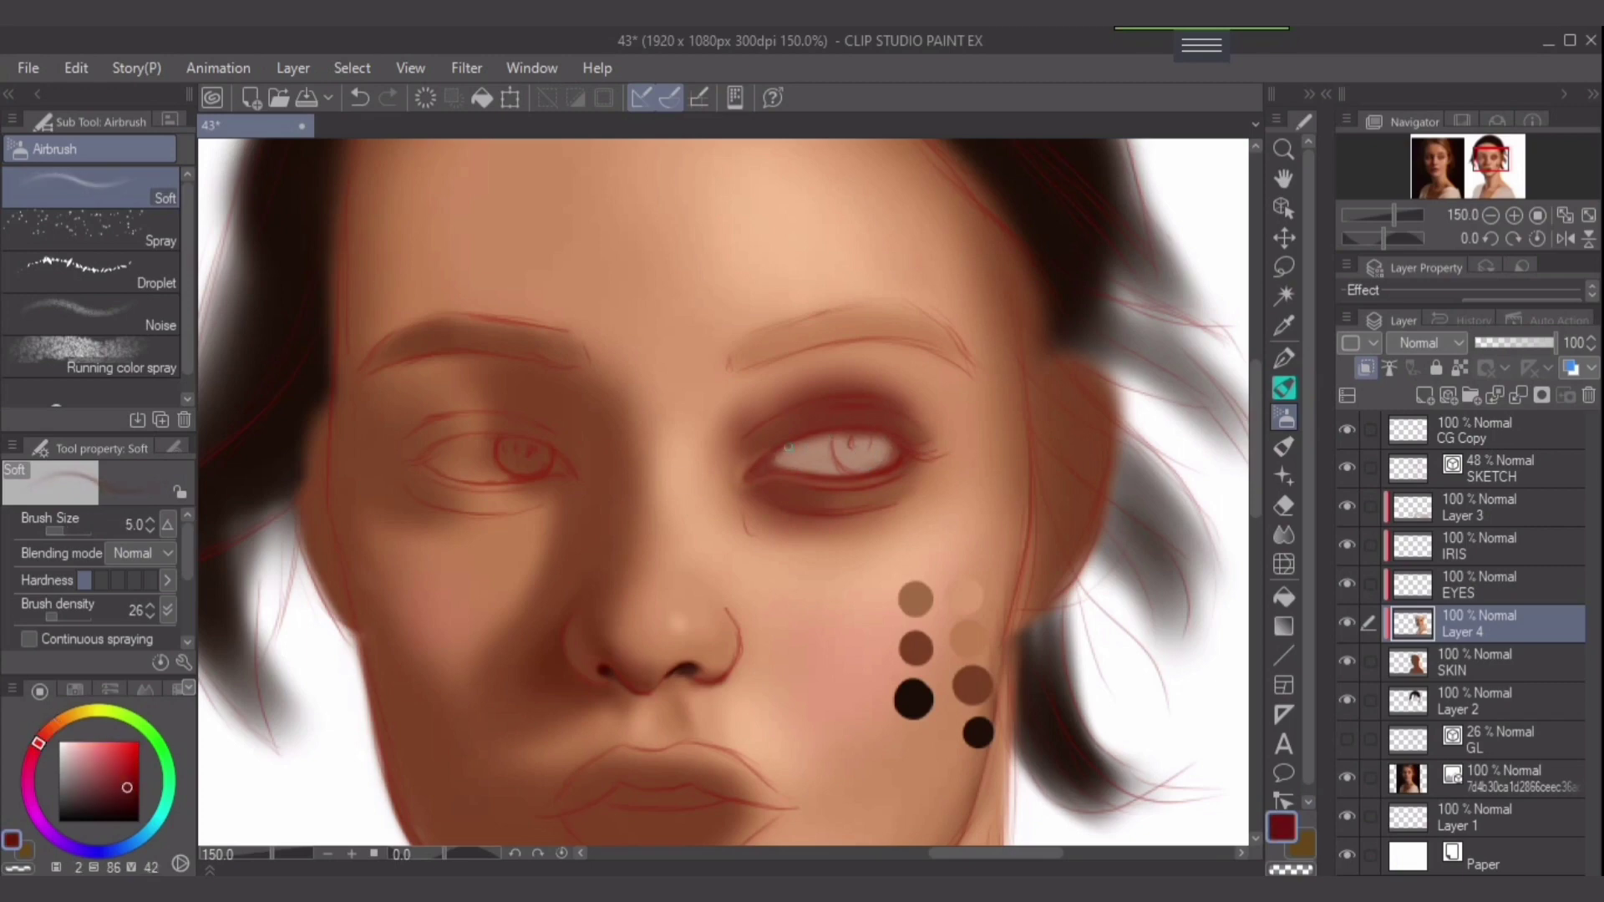
key("bracketleft")
key("bracketleft")
key("bracketleft")
scroll(752, 464, "up", 1)
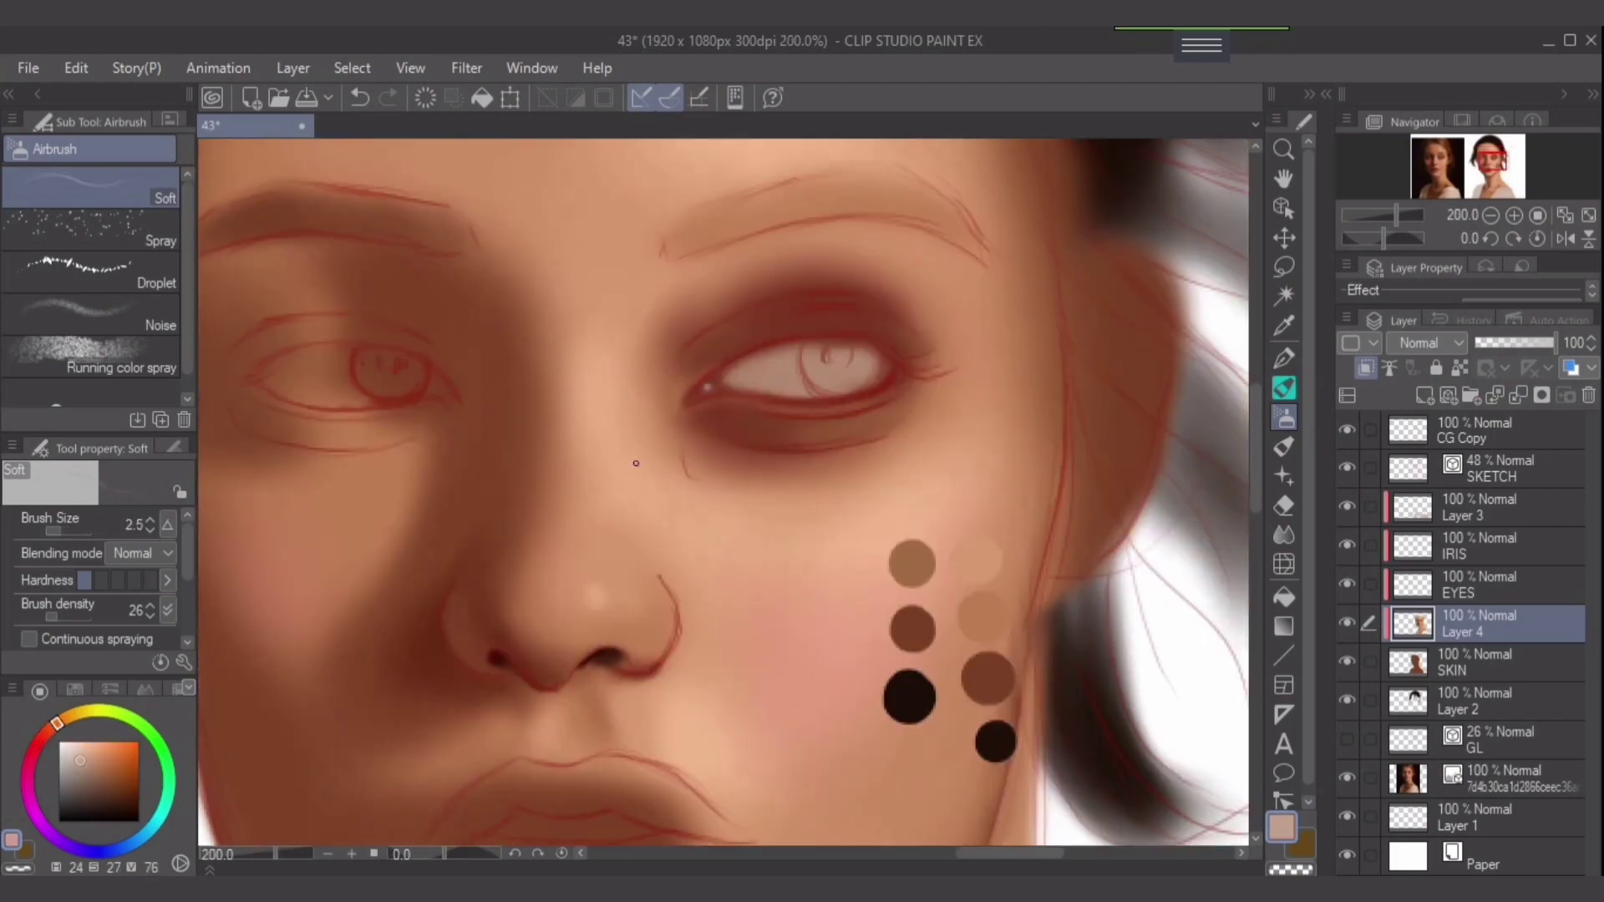
key("bracketleft")
key("bracketleft")
Shade the lit eye's upper and lower lids with sampled browns, using the Soft airbrush at size 7 and density 26.
left_click(711, 408, "alt")
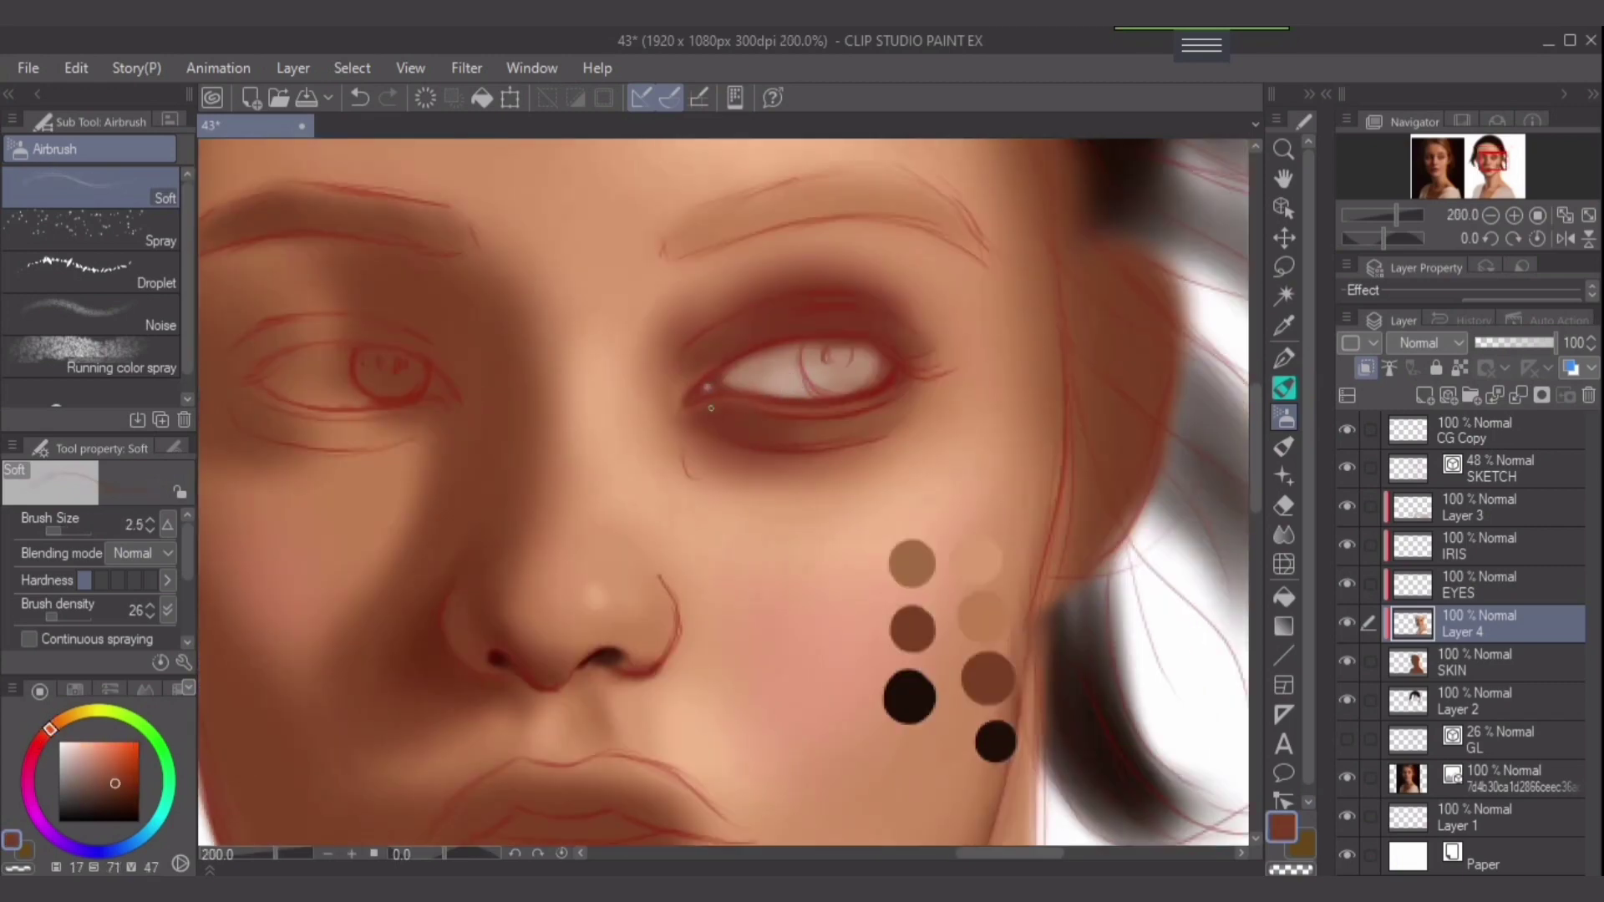
left_click(864, 440, "alt")
key("bracketright")
key("bracketright")
key("bracketright")
key("bracketright")
key("bracketright")
key("bracketleft")
key("bracketleft")
key("bracketleft")
key("bracketleft")
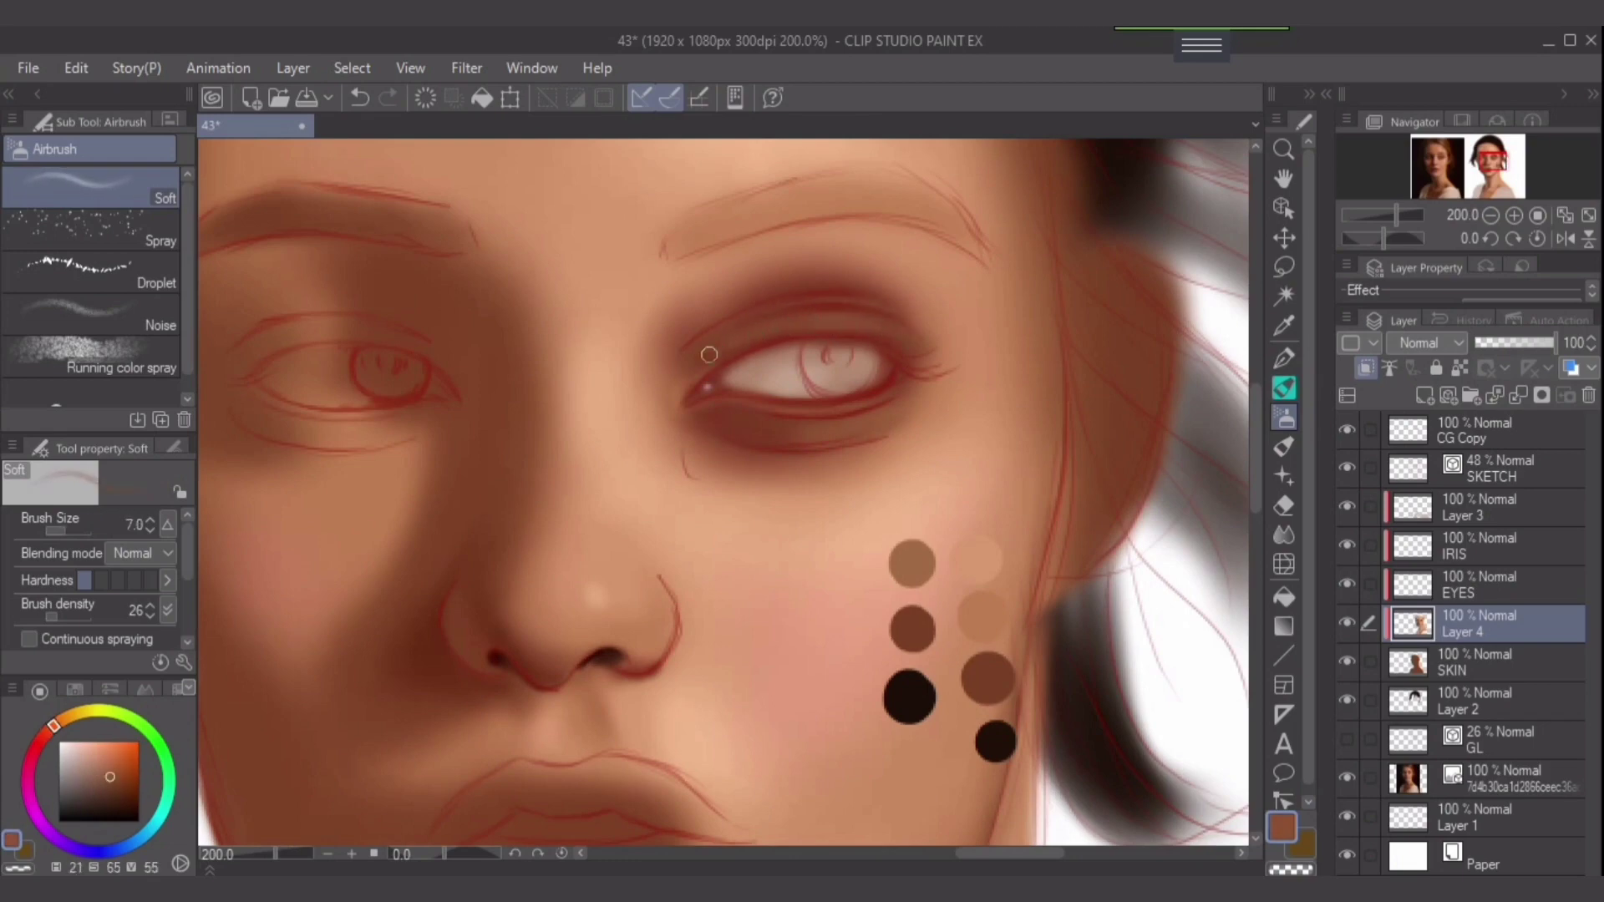
Strengthen the upper lid crease of the lit eye with sampled deep red-brown, narrowing the airbrush from 5 to 2.5.
key("bracketleft")
key("bracketleft")
left_click(680, 357, "alt")
left_click(259, 651, "alt")
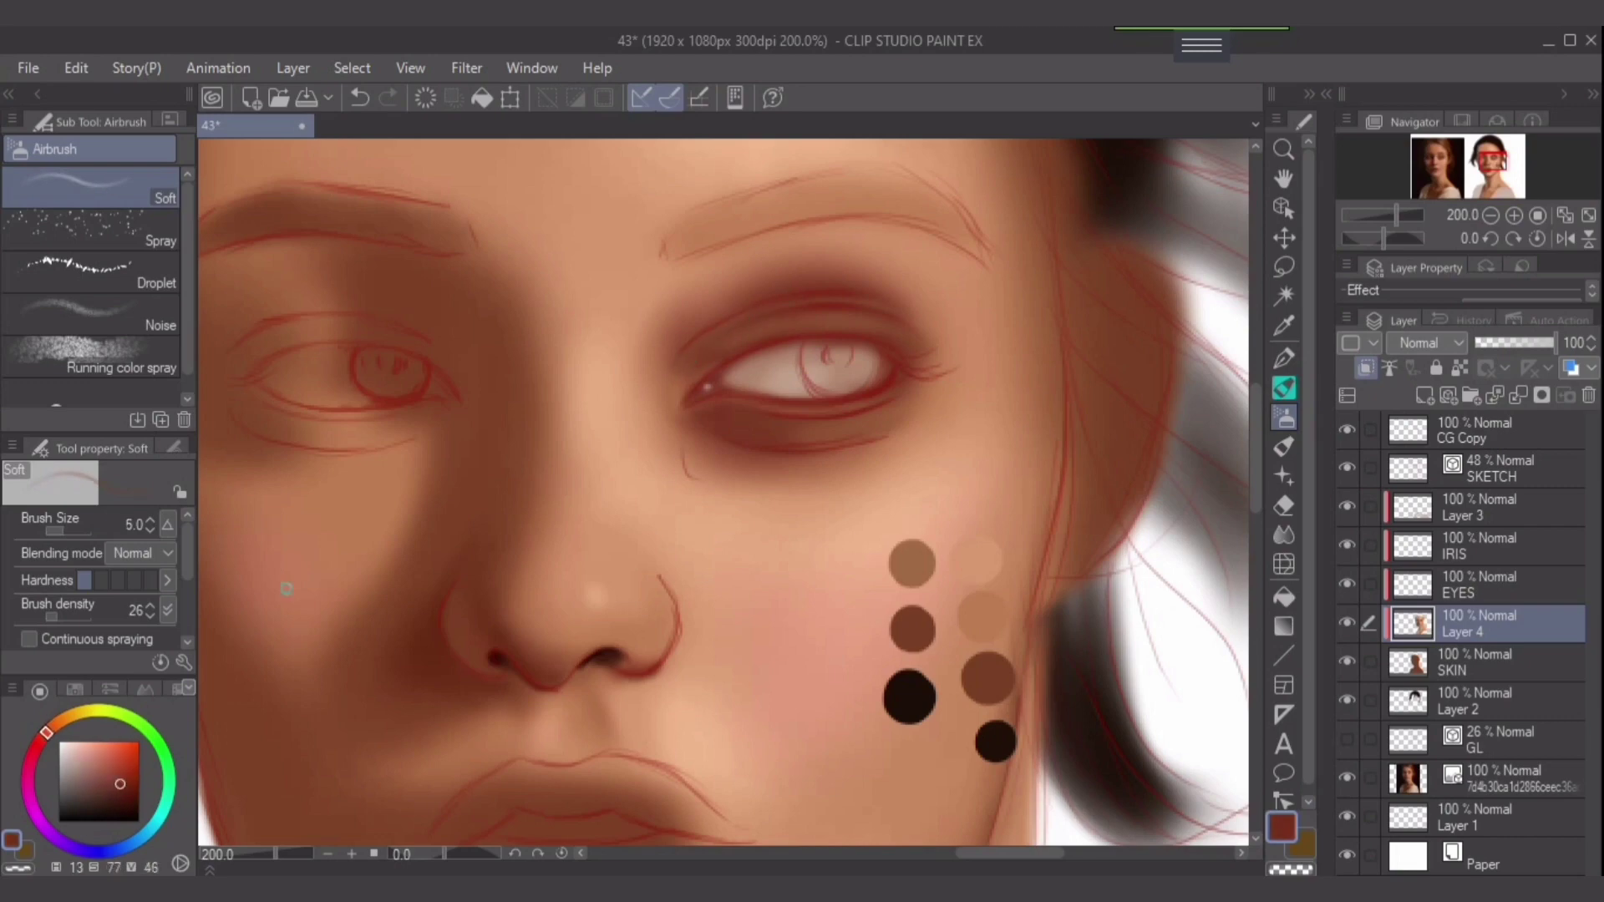
key("bracketleft")
key("bracketleft")
key("bracketleft")
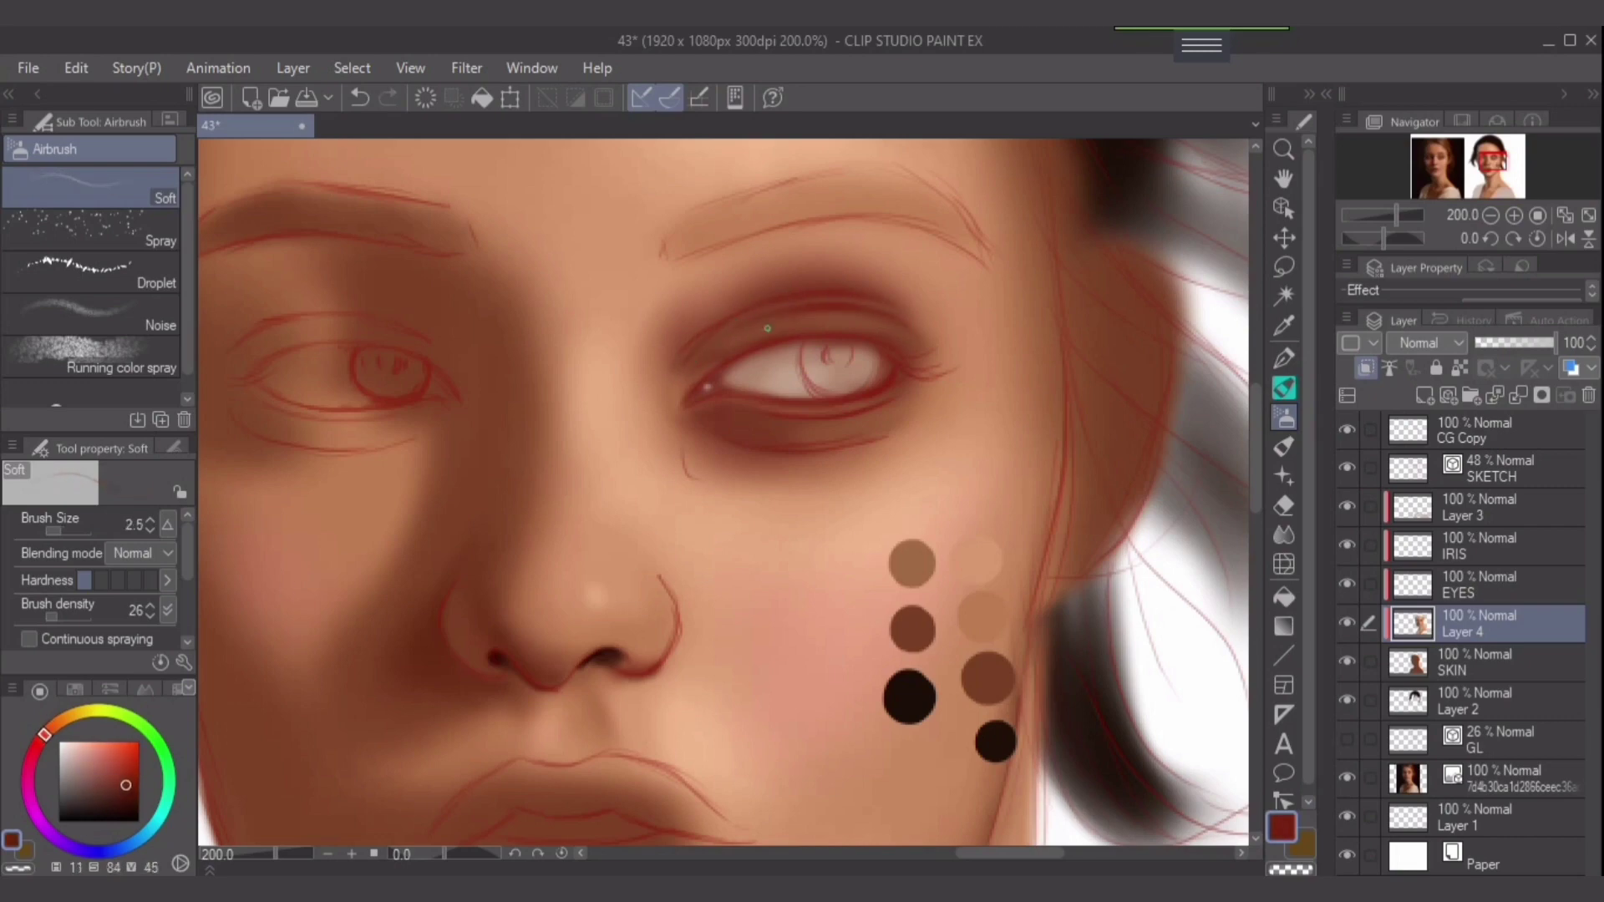
Lighten the upper eyelid of the lit eye with sampled tan, using the Soft airbrush at size 7 and density 26.
left_click(734, 340, "alt")
key("bracketright")
key("bracketright")
key("bracketright")
key("bracketright")
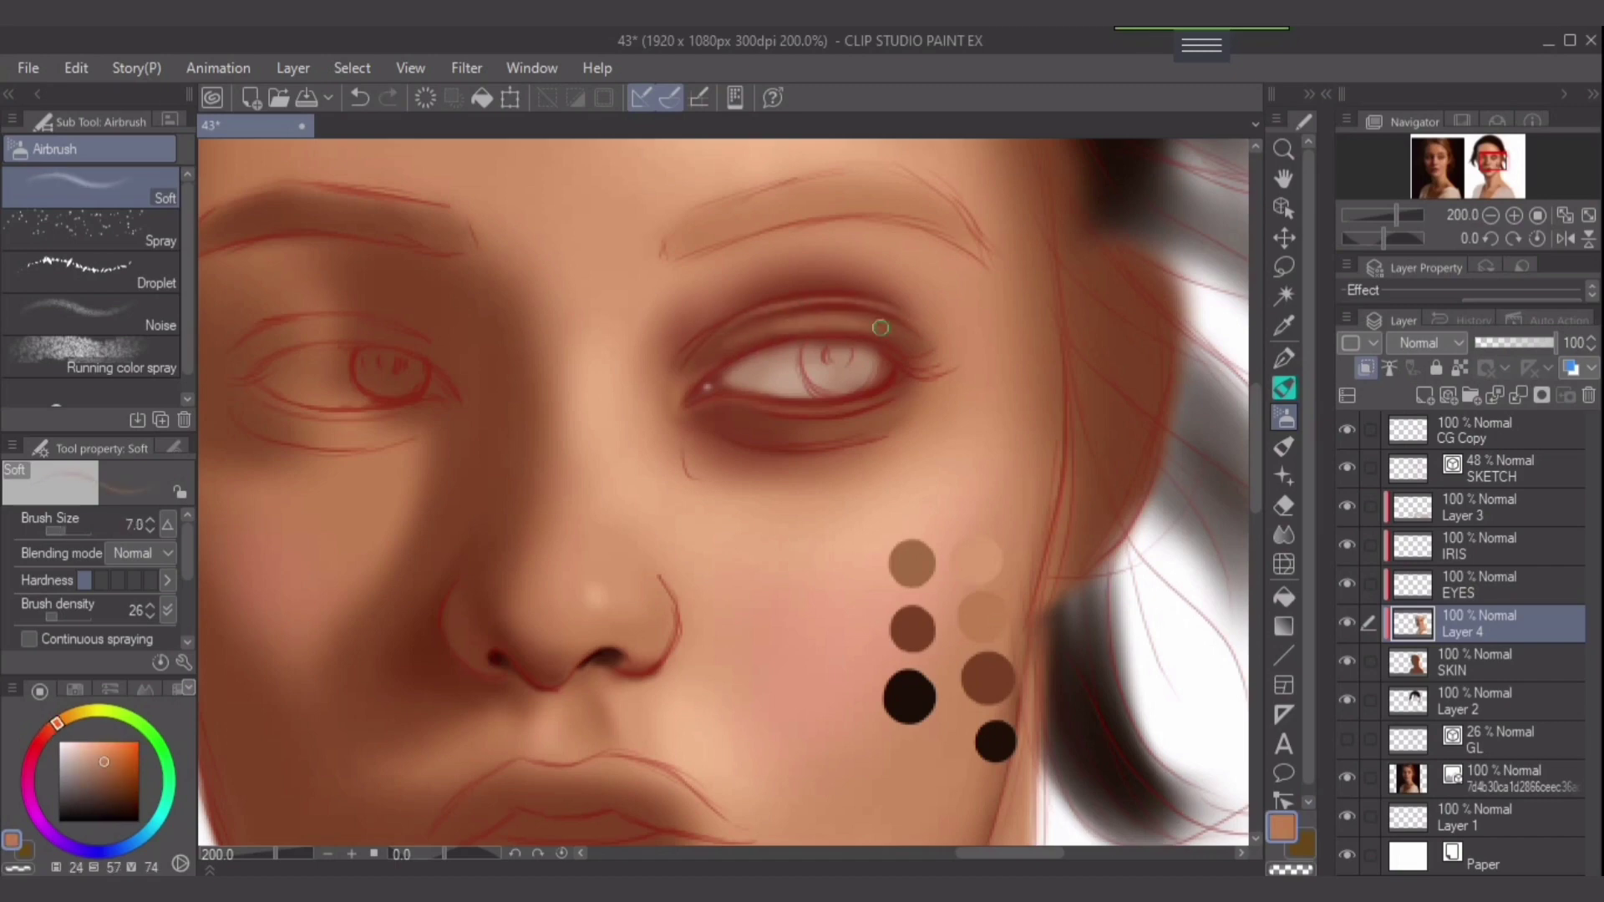
Deepen the lit eye's outer corner with sampled dark red, using the Soft airbrush at size 20 and density 26.
left_click(766, 432, "alt")
key("bracketright")
key("bracketright")
key("bracketright")
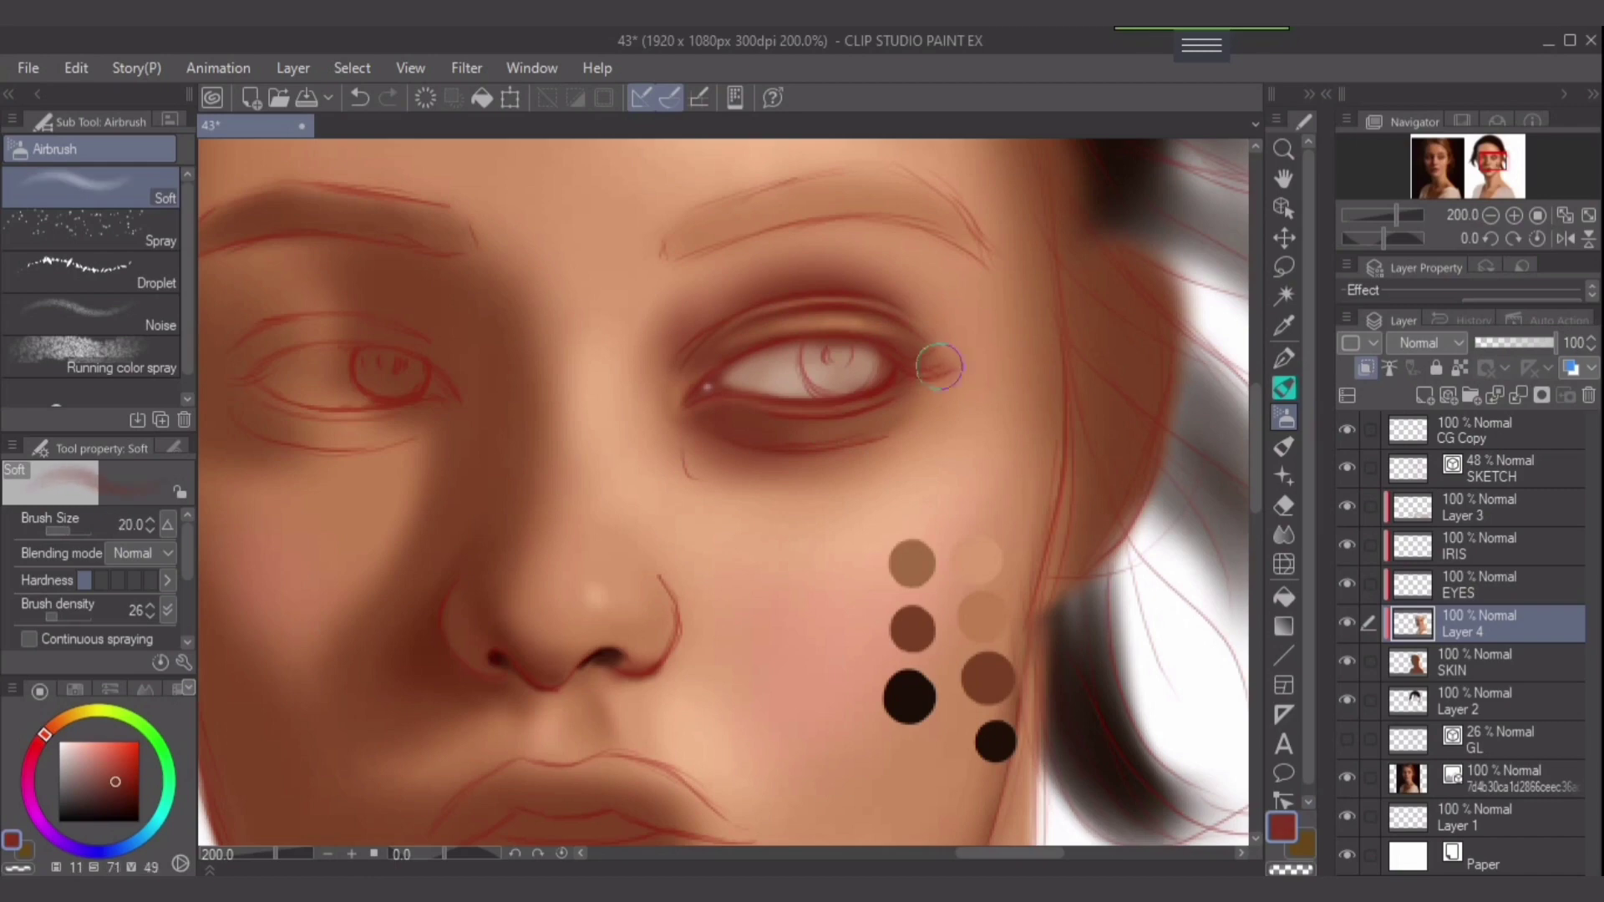
Soften the skin beneath the lit eye's lower lid with sampled tan, using the Soft airbrush around size 12.
left_click(788, 484, "alt")
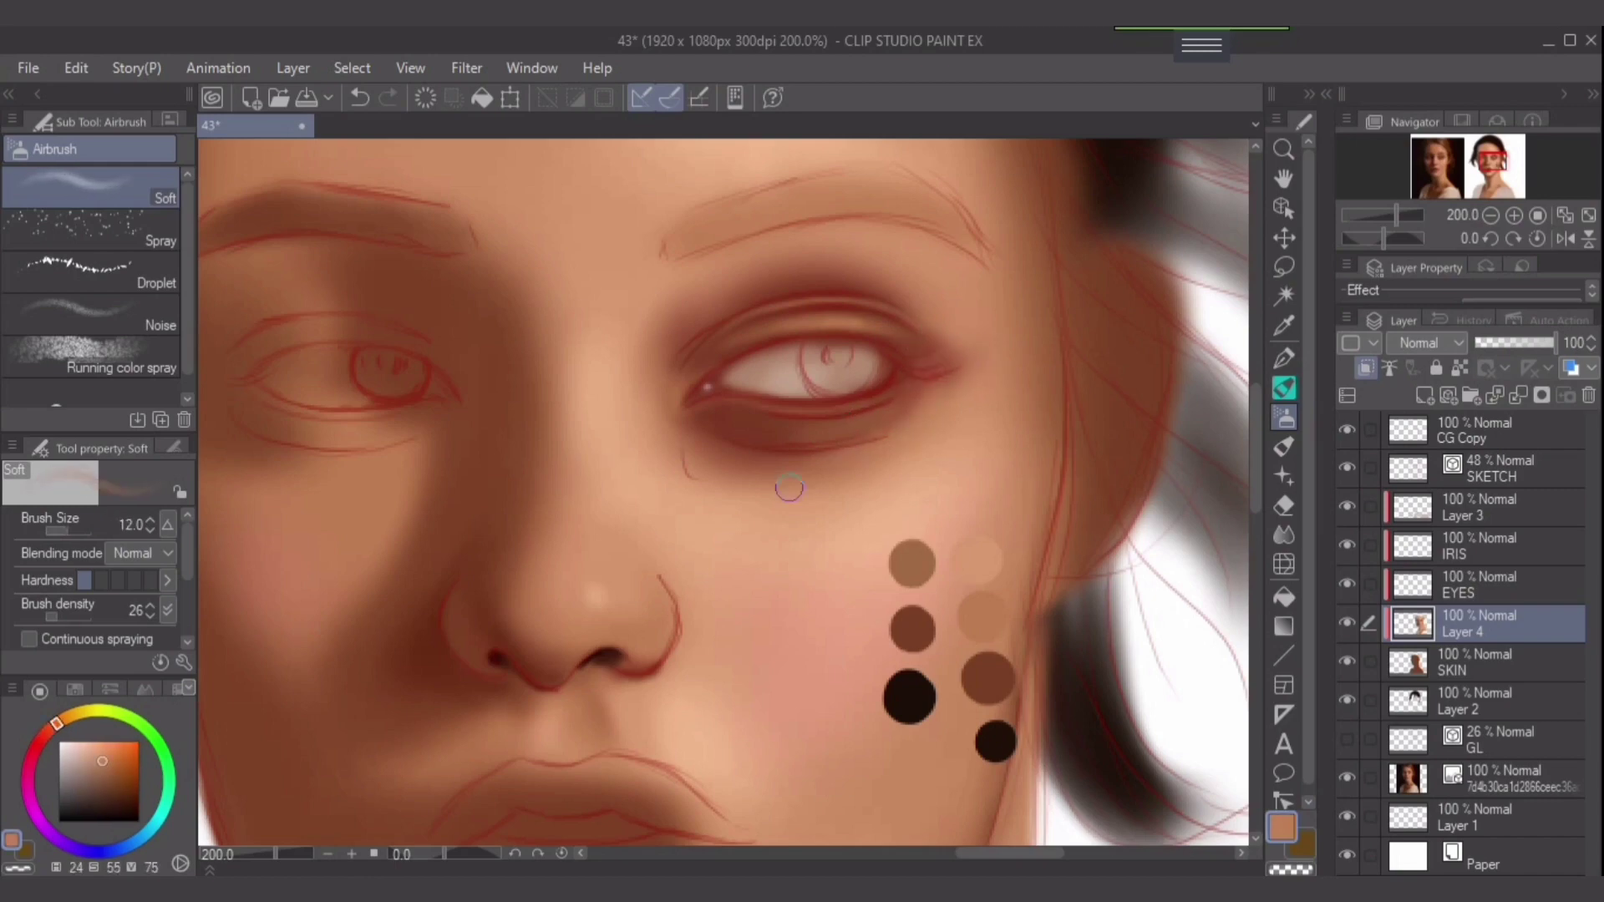
key("bracketright")
key("bracketright")
key("bracketleft")
key("bracketleft")
key("bracketleft")
Define the shadow under the lit eye's lower lid with sampled dark red-browns, narrowing the airbrush from 10 to 6.
left_click(746, 452, "alt")
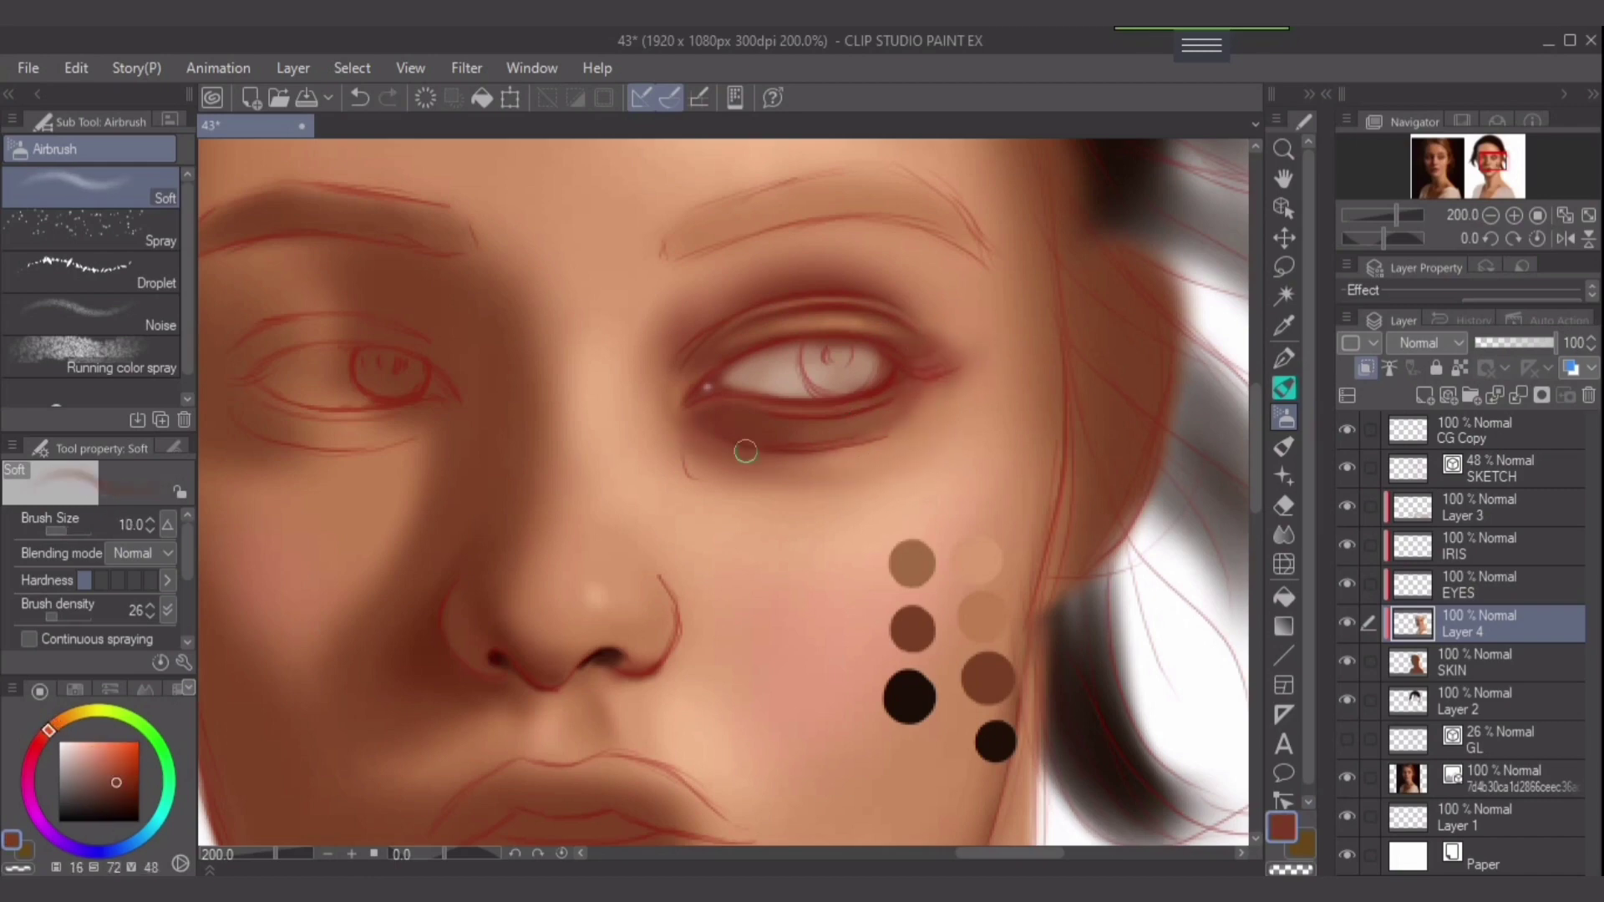
key("bracketleft")
key("bracketleft")
key("bracketleft")
key("bracketleft")
key("bracketleft")
left_click(744, 445, "alt")
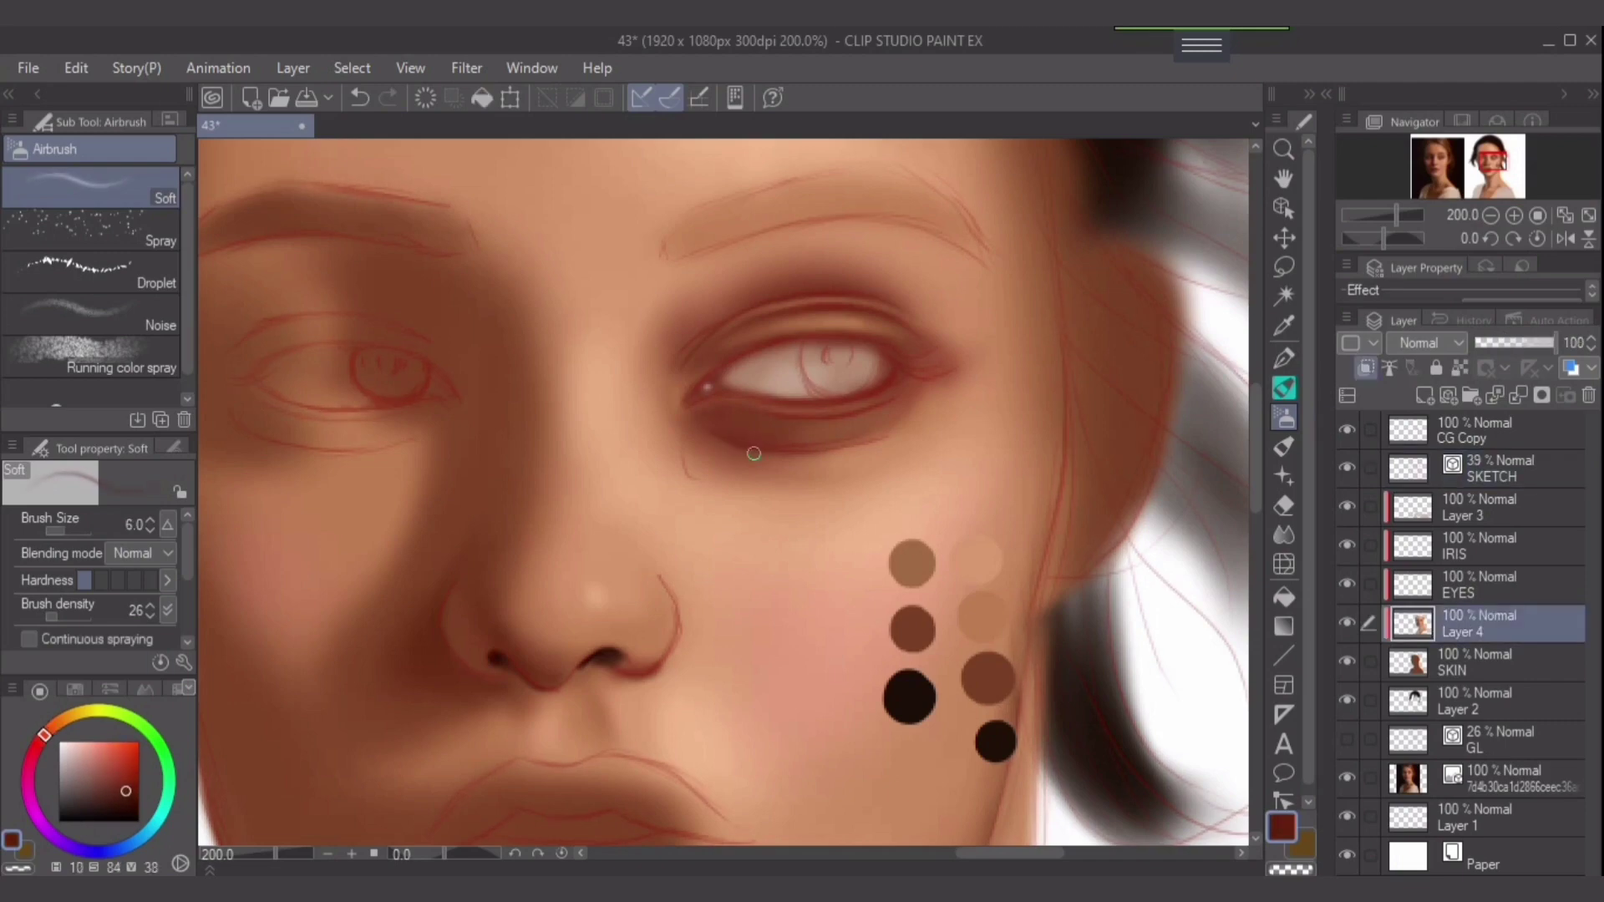
Move the EYES layer above IRIS and line the lit eye's lids with very dark red at size 2.5.
key("alt+bracketright")
key("ctrl+bracketright")
key("bracketleft")
left_click(720, 367, "alt")
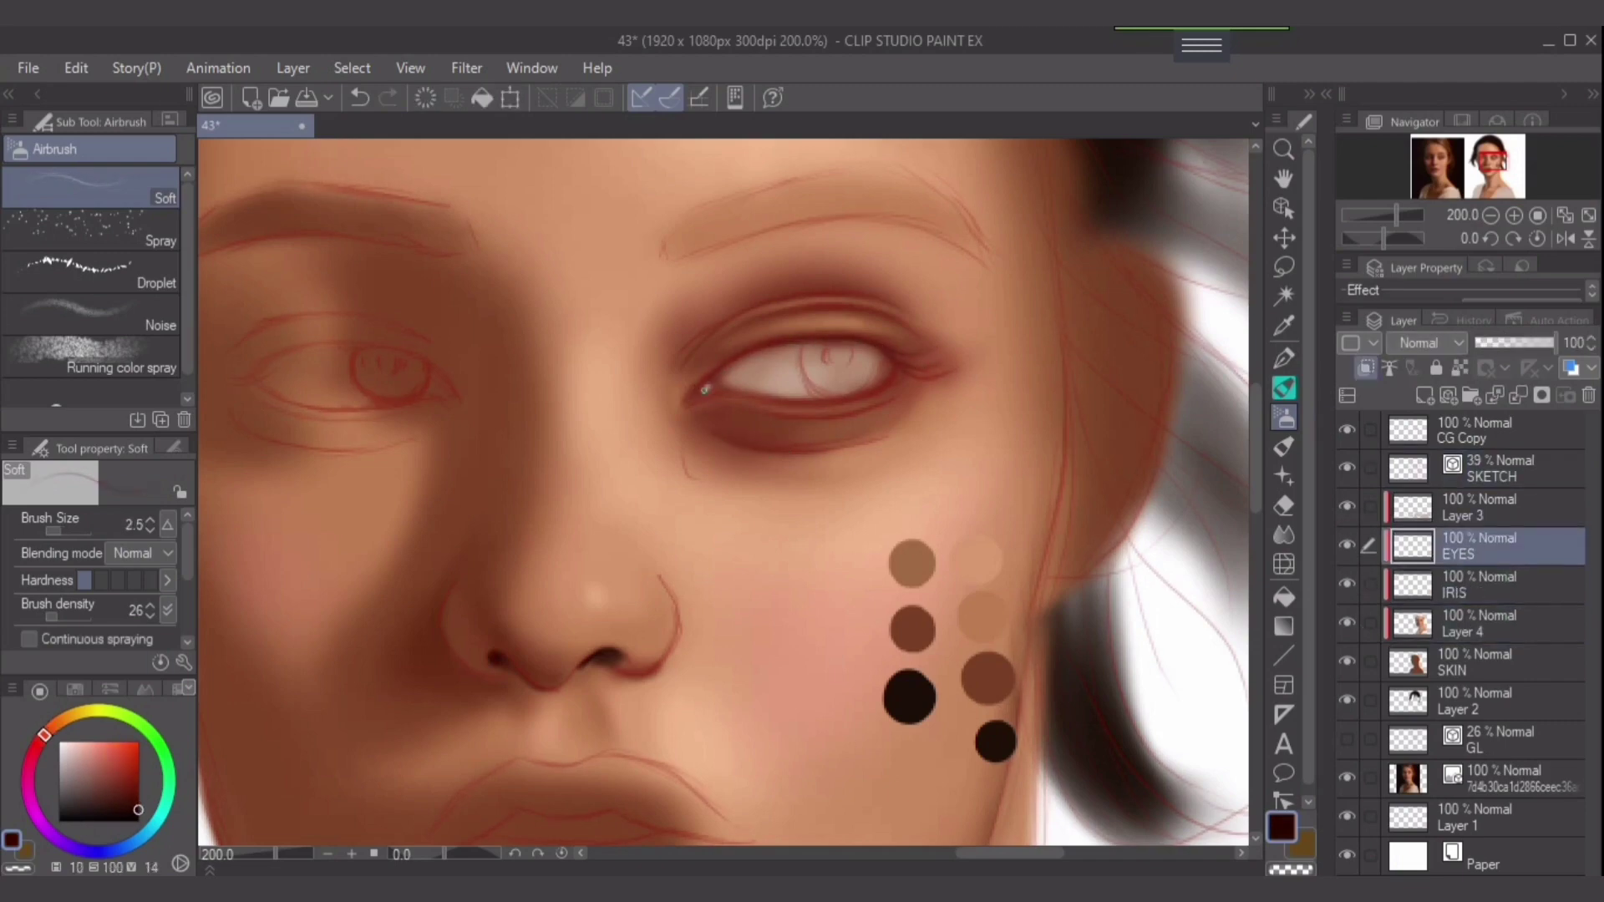
Draw fine dark lashes near the lit eye's outer corner on the EYES layer, narrowing the airbrush to size 2 at density 100.
key("bracketleft")
key("bracketleft")
key("bracketleft")
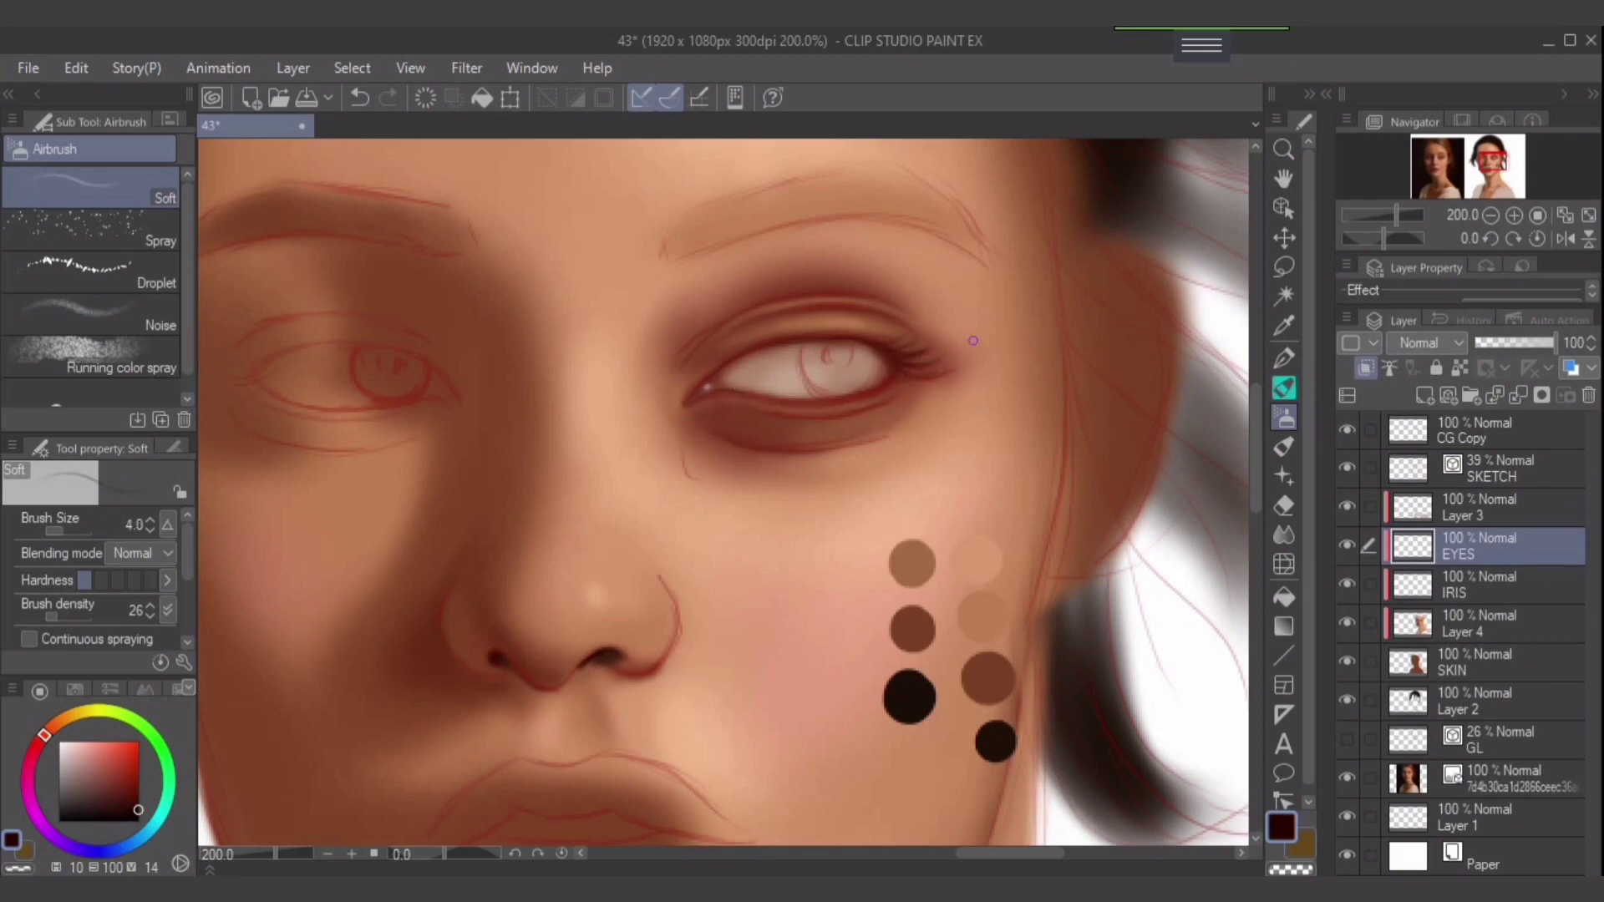
key("bracketleft")
key("period")
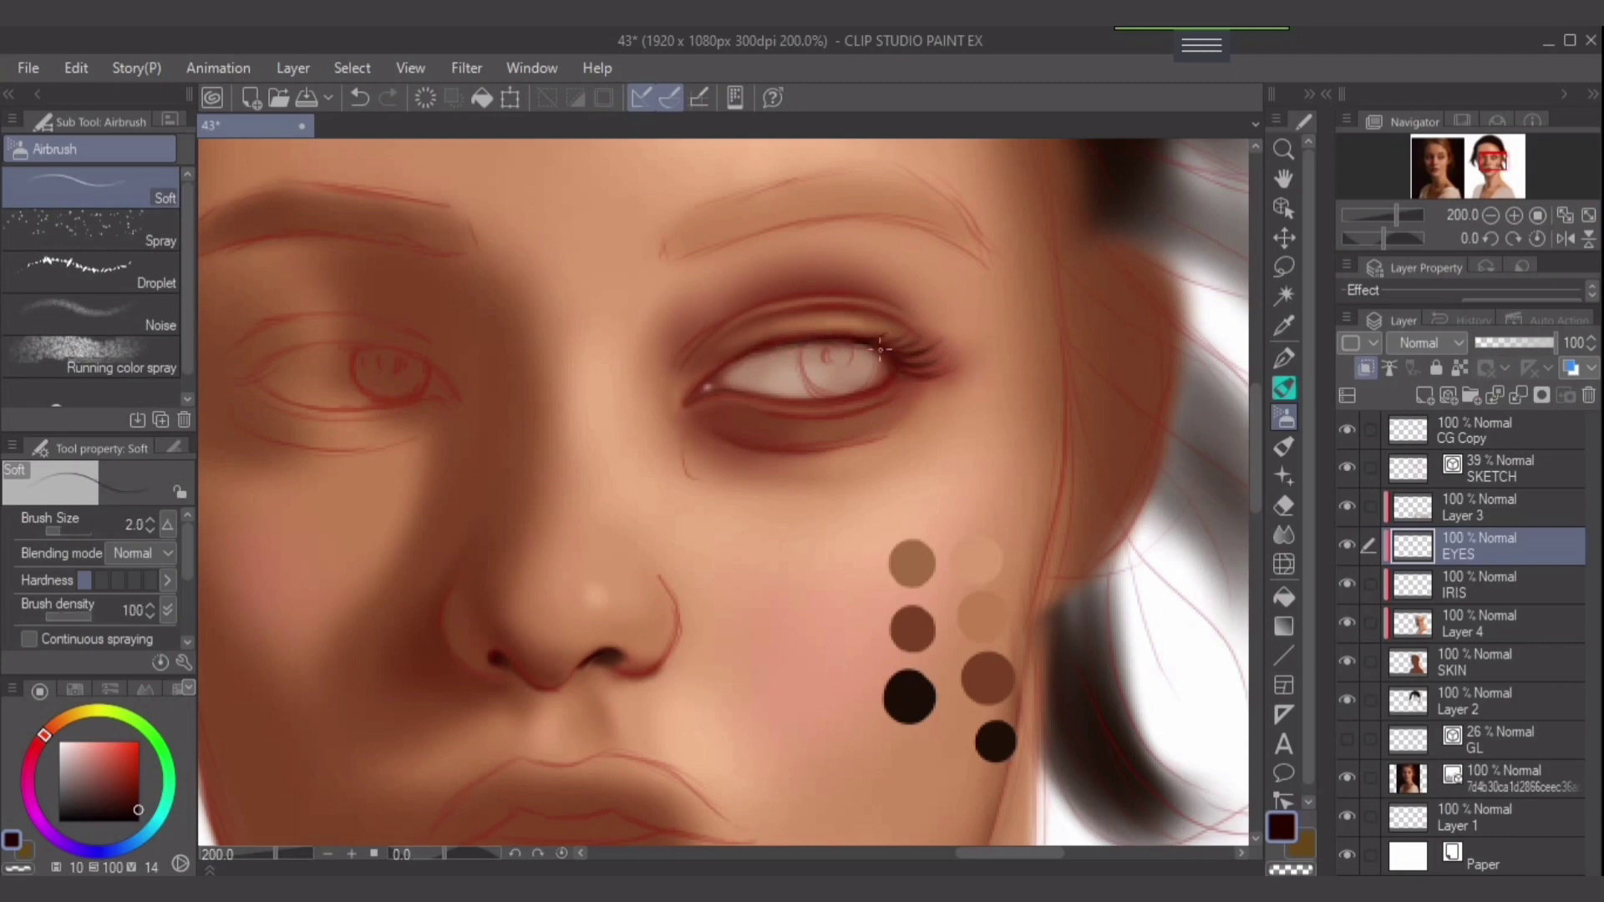
key("ctrl+z")
Refine the lit eye's lower lid rim on Layer 4 with sampled browns at size 4, raising the density to 75.
left_click(795, 420, "alt")
left_click(786, 414, "ctrl+shift")
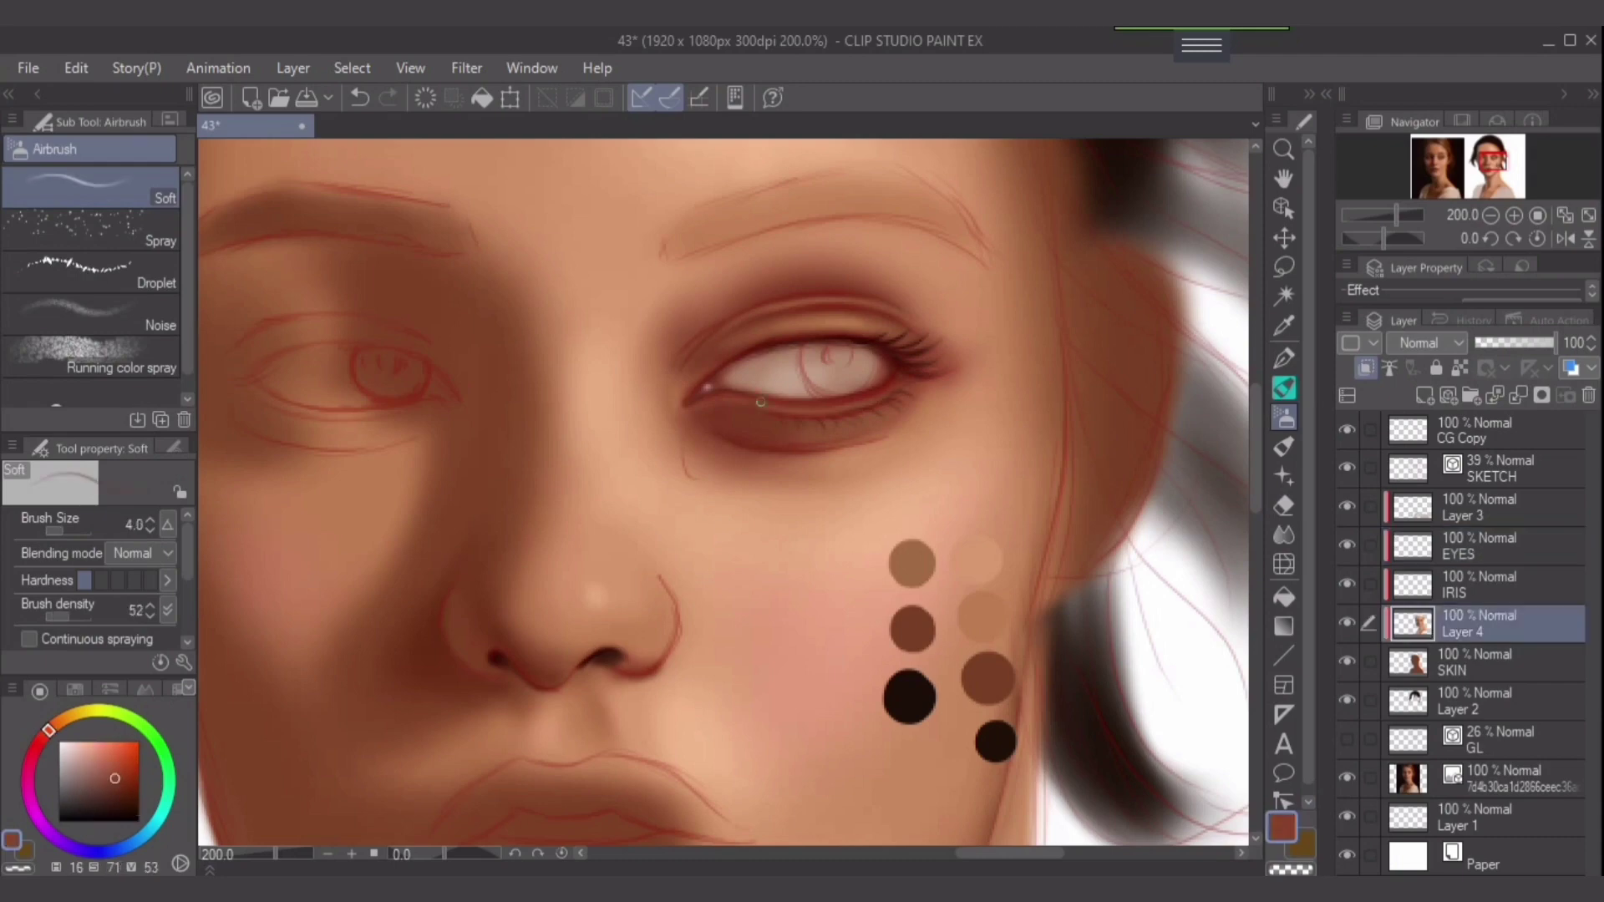
left_click(839, 415, "alt")
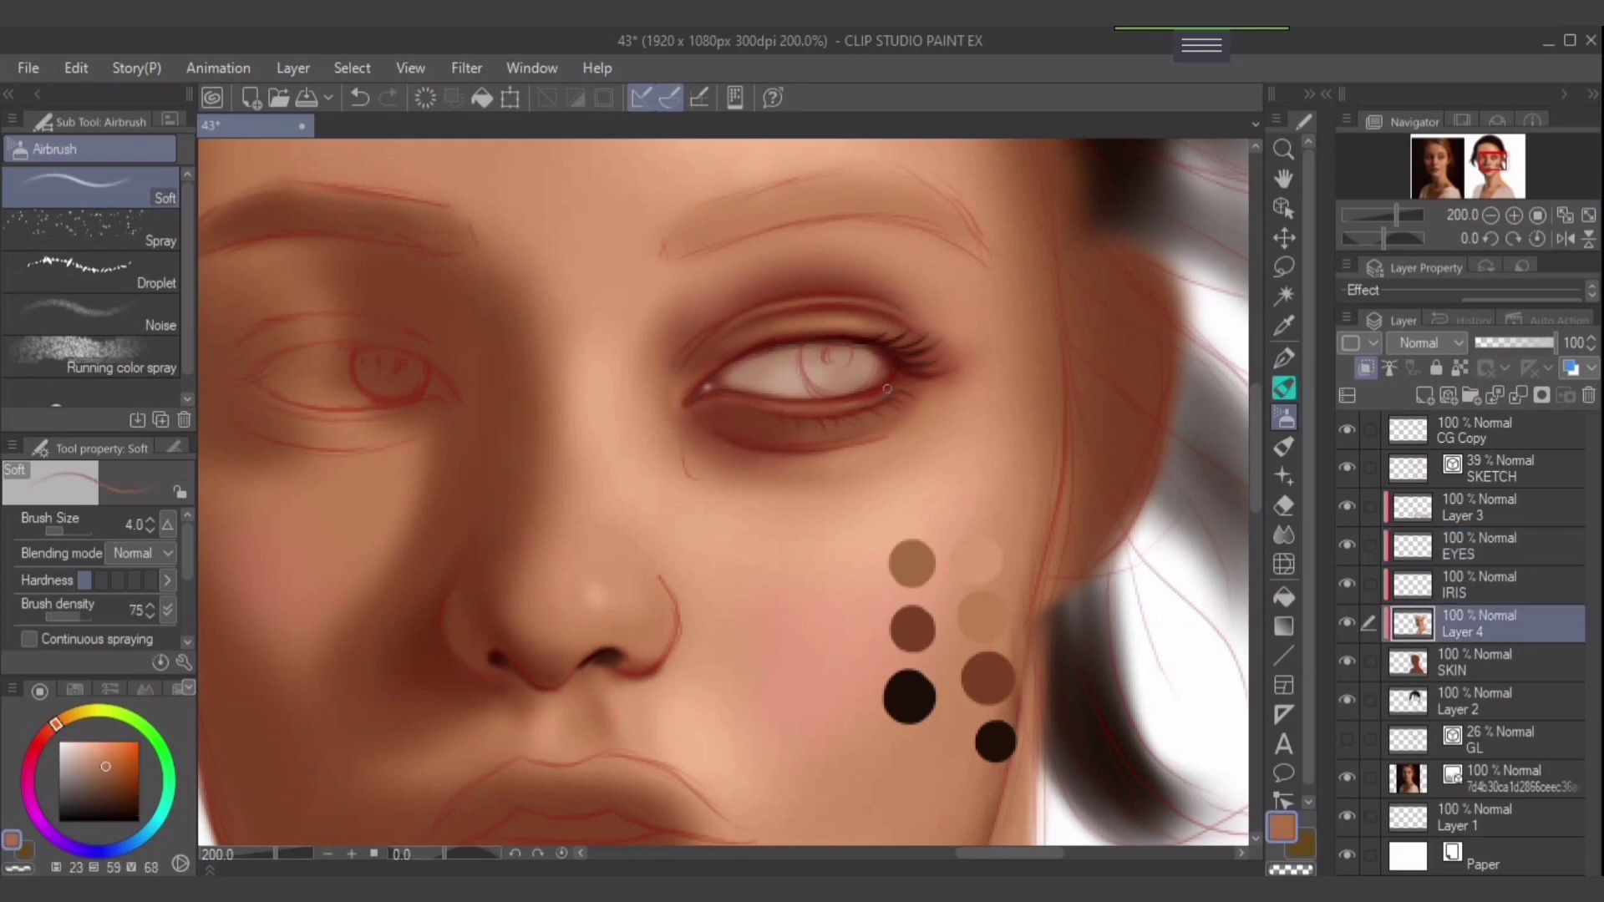
left_click(831, 412, "alt")
key("ctrl+z")
Add light skin tones along the lit eye's lids and upper crease with sampled tan, using the airbrush at size 5.
key("bracketright")
key("bracketright")
key("bracketright")
key("bracketright")
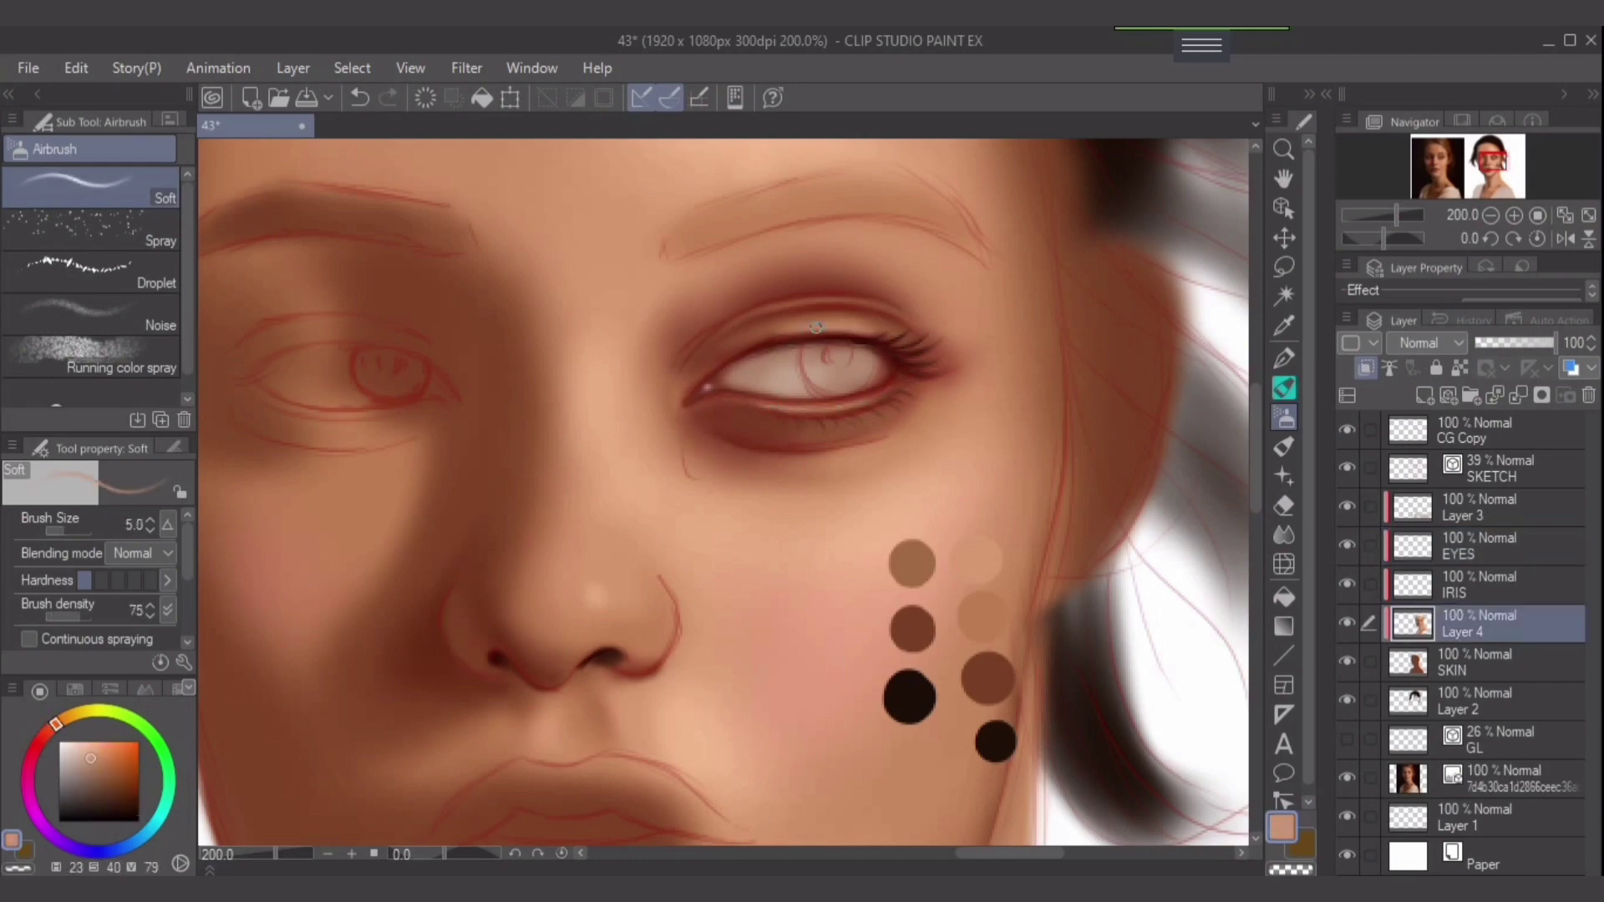
key("ctrl+z")
key("bracketleft")
left_click_drag(849, 352, 809, 342)
left_click(808, 342, "alt")
key("bracketright")
key("bracketright")
key("bracketright")
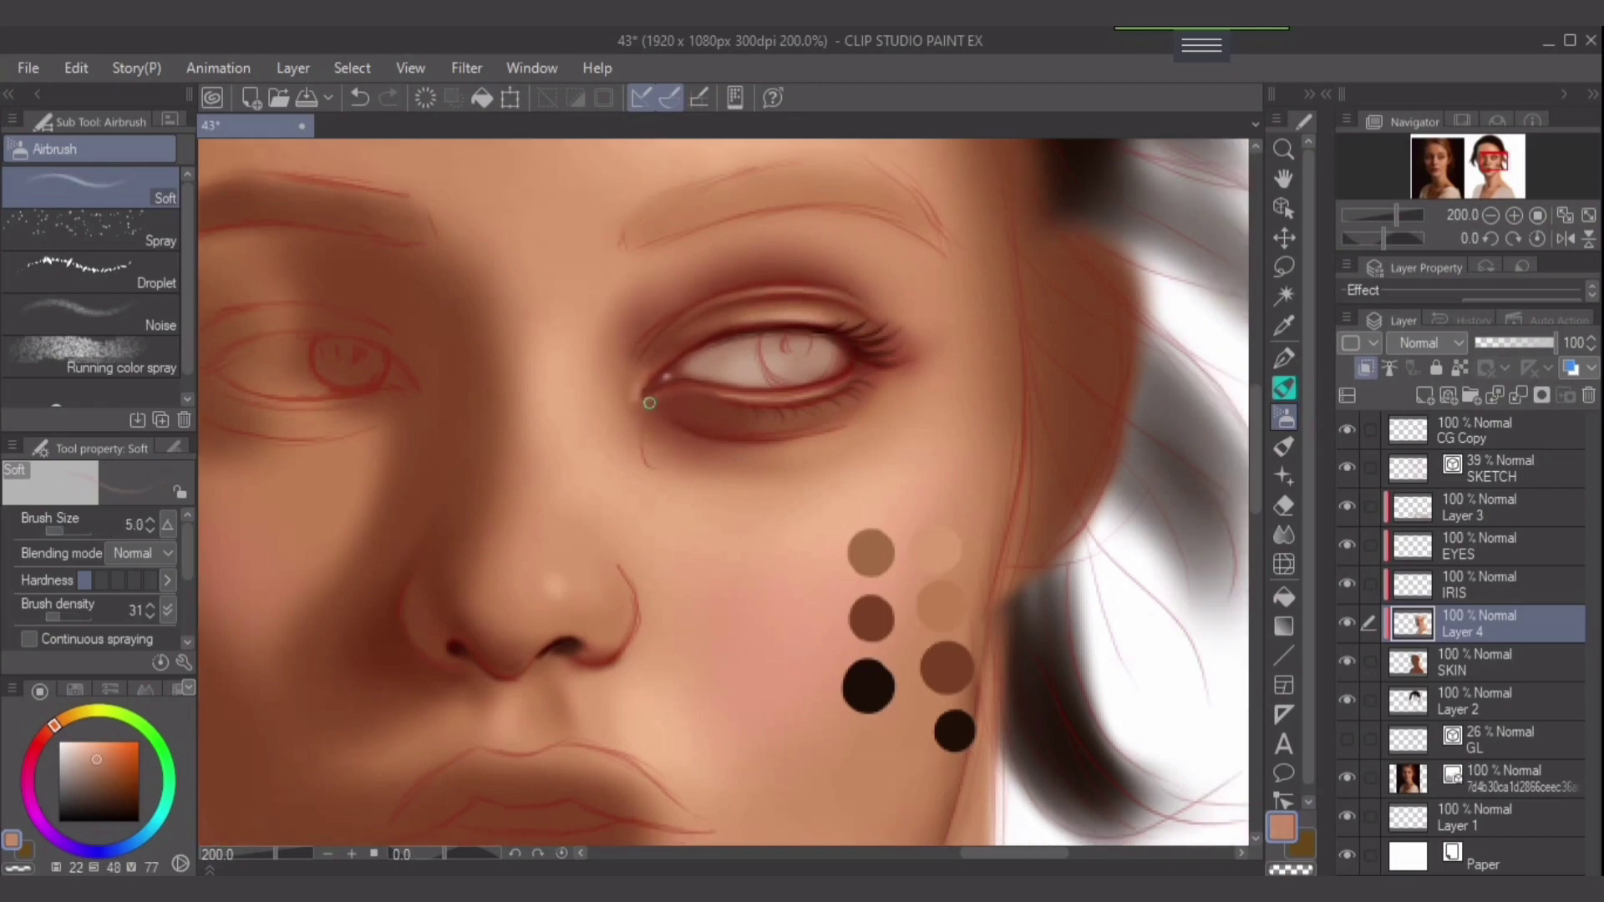
Lighten the lit eye's inner corner and surrounding skin with sampled pale skin tones at density 31.
left_click(645, 376, "alt")
key("bracketleft")
key("bracketleft")
key("bracketleft")
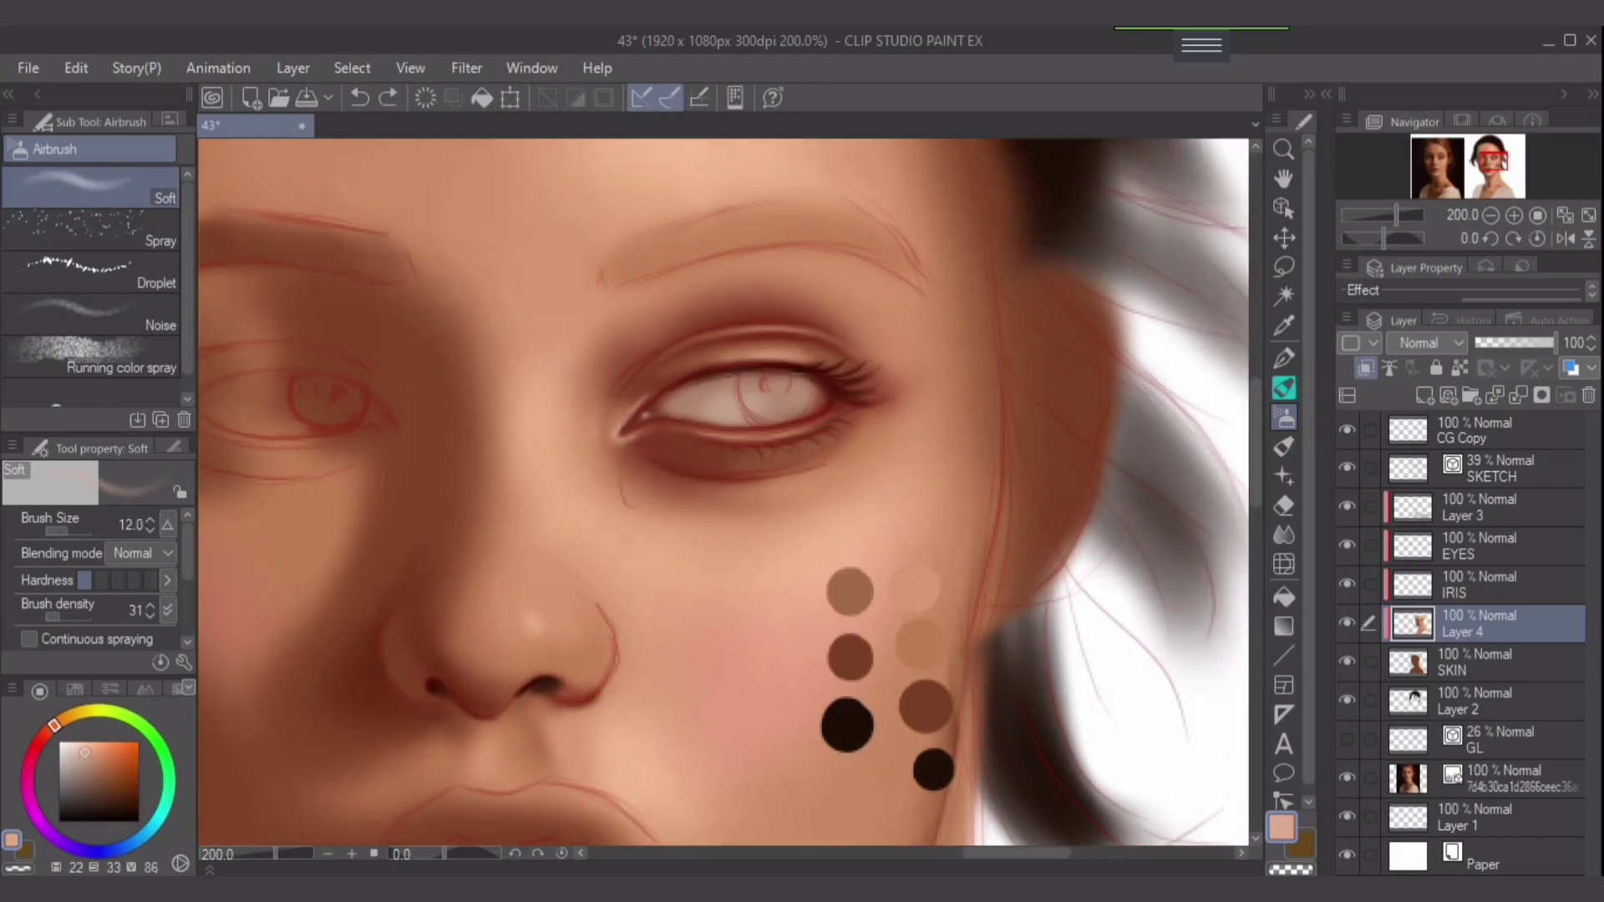
left_click_drag(615, 359, 595, 396)
left_click(595, 396, "alt")
key("bracketleft")
Block in the lit eye's brown iris on the IRIS layer with the Soft airbrush and sampled browns.
key("alt+bracketright")
mouse_move(777, 392)
left_mouse_down()
mouse_move(763, 427)
mouse_move(735, 429)
mouse_move(812, 394)
mouse_move(751, 388)
mouse_move(788, 421)
mouse_move(760, 403)
left_mouse_up()
key("bracketright")
key("bracketright")
left_click(785, 405, "alt")
left_click(781, 413, "alt")
Darken the rim and upper part of the lit eye's iris with dark red at size 4 and density 31.
left_click(750, 396, "alt")
key("bracketleft")
key("bracketleft")
key("bracketleft")
key("bracketleft")
key("bracketleft")
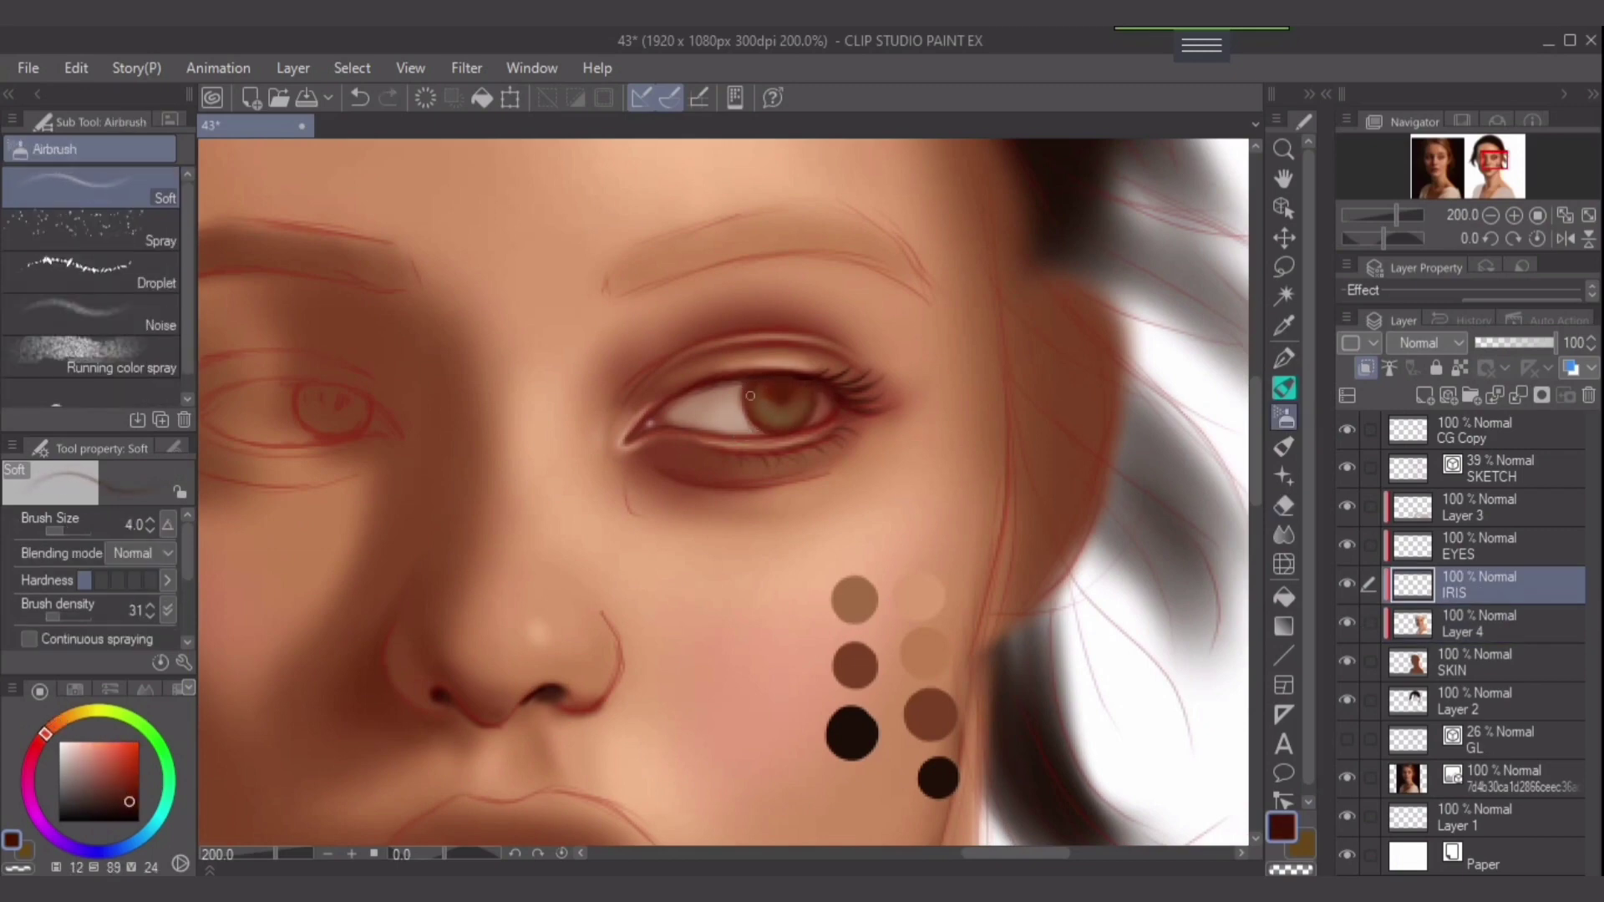
Shade the lit eye's iris and pupil with sampled browns, finishing at airbrush size 7 and density 87.
key("bracketright")
key("bracketright")
key("bracketright")
key("bracketright")
key("bracketright")
left_click(794, 414, "alt")
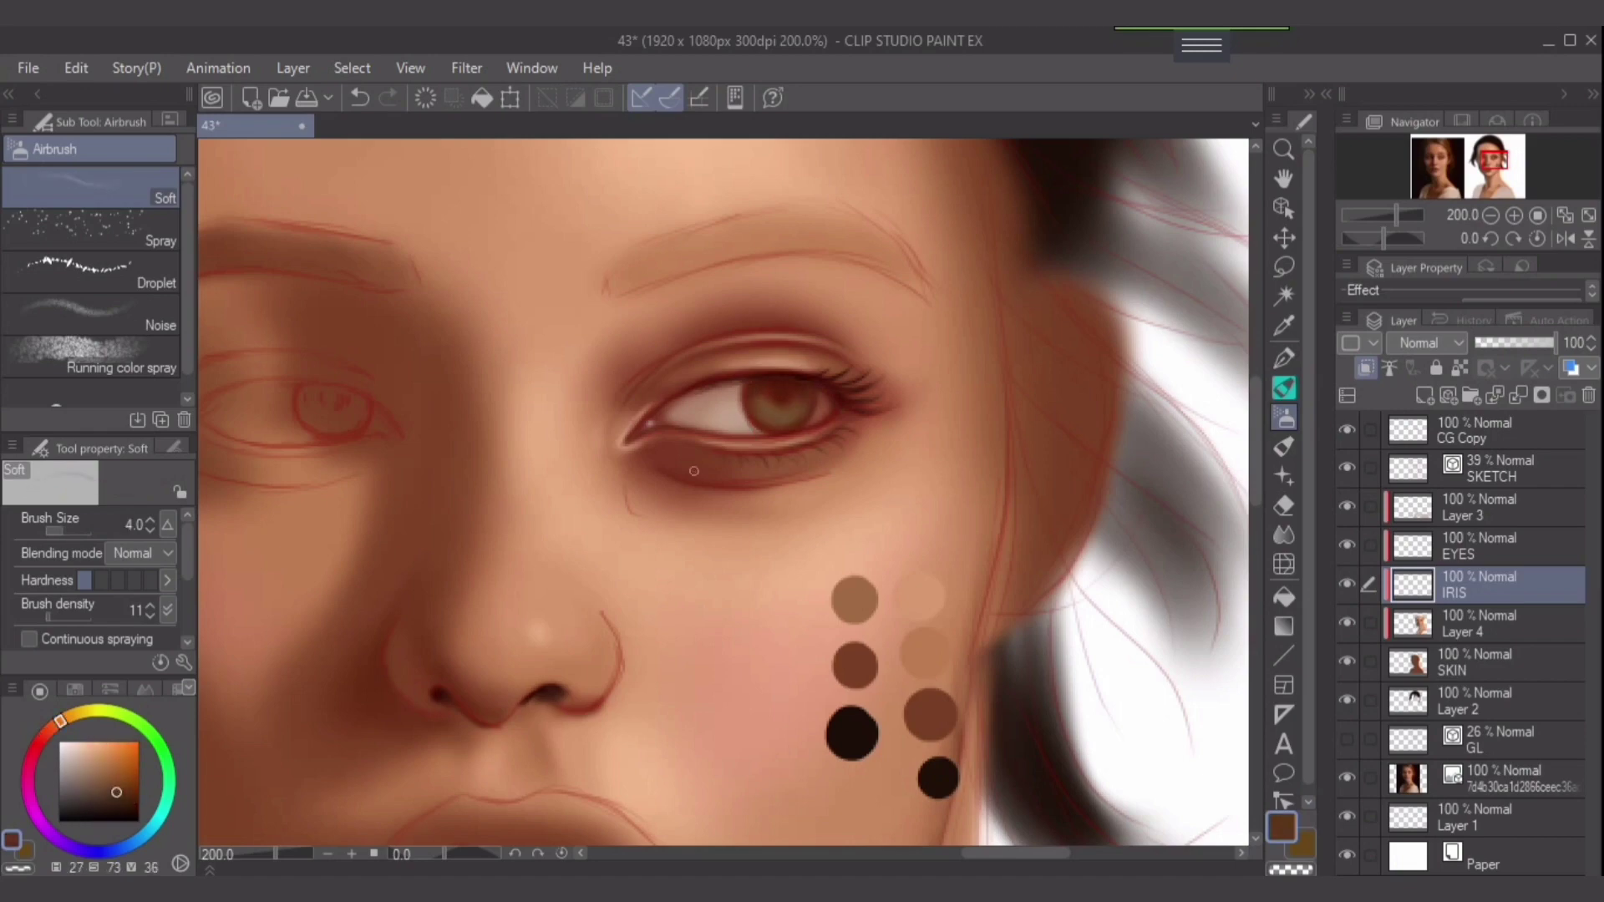
left_click(800, 394, "alt")
left_click(784, 406, "alt")
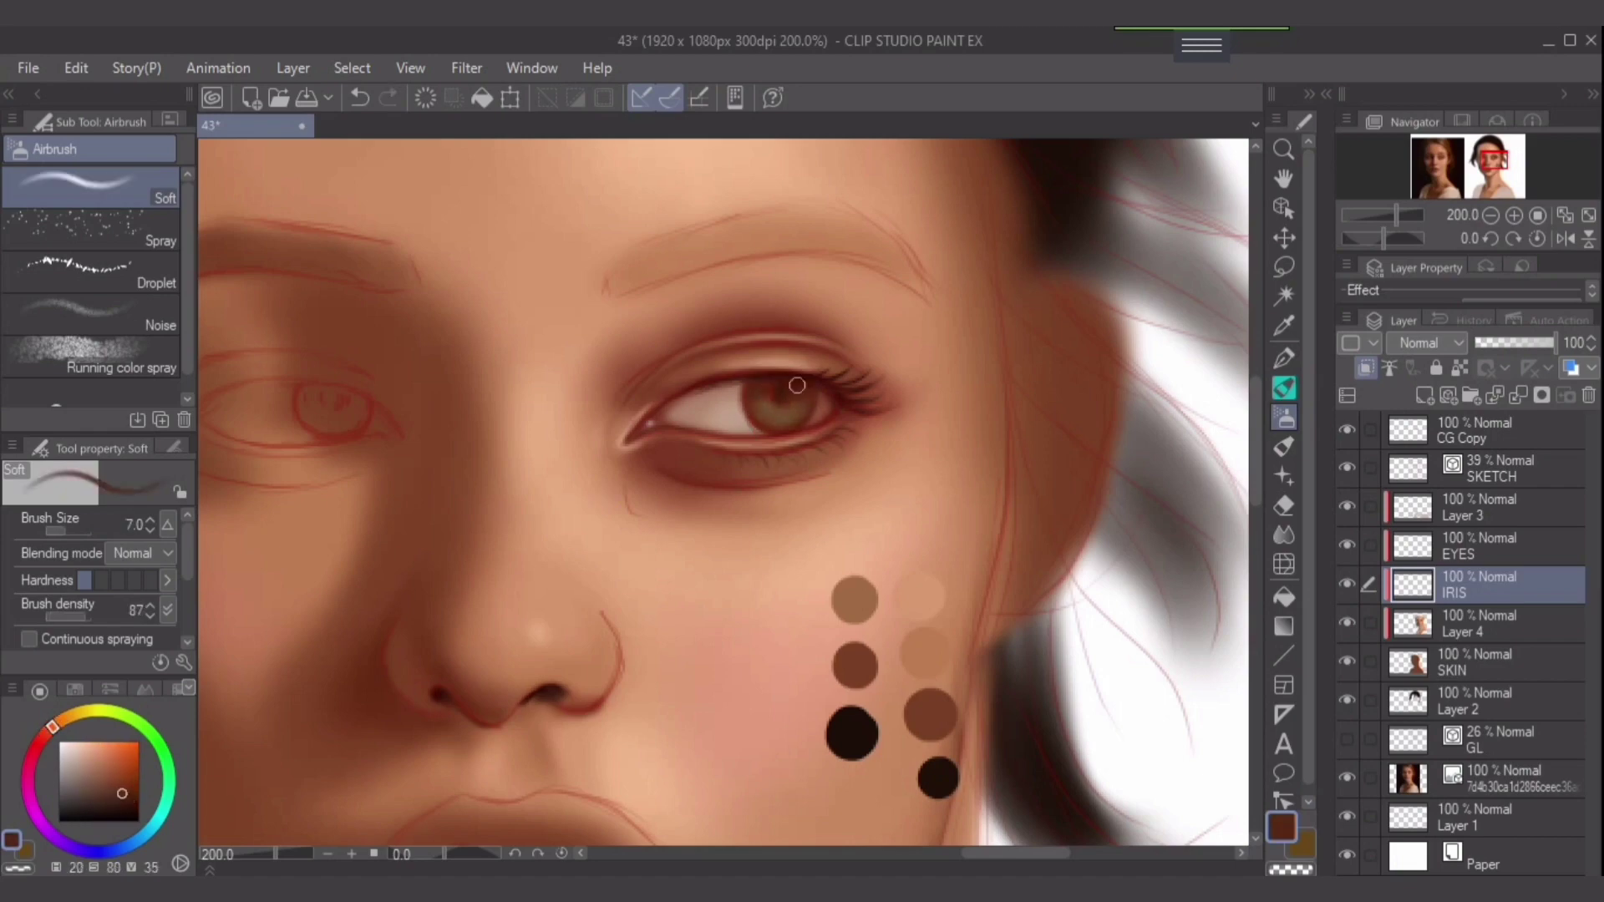
Dot a pale pink highlight on the lit eye's iris, narrowing the airbrush to size 2 at density 87.
left_click(782, 389, "alt")
key("bracketleft")
key("bracketleft")
left_click(780, 386, "alt")
key("bracketleft")
key("bracketleft")
left_click(780, 388, "alt")
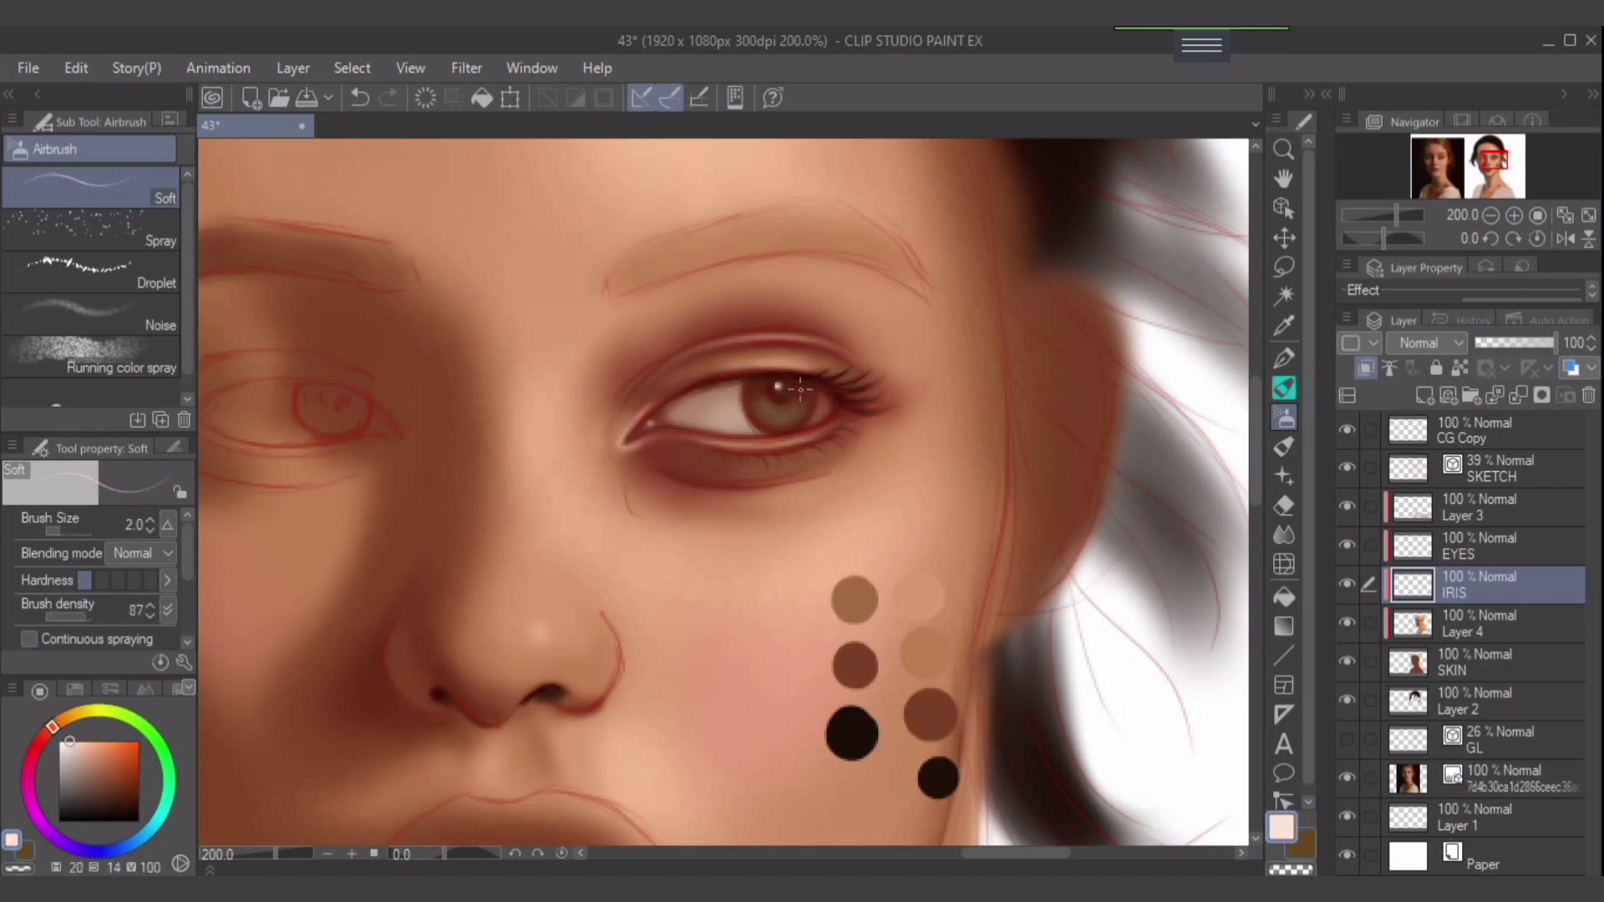
Fill the shadowed eye's socket on Layer 4 with sampled dark red-brown, using a greatly enlarged Soft airbrush.
key("ctrl+minus")
left_click(513, 722, "alt")
scroll(513, 722, "down", 5)
scroll(562, 763, "up", 4)
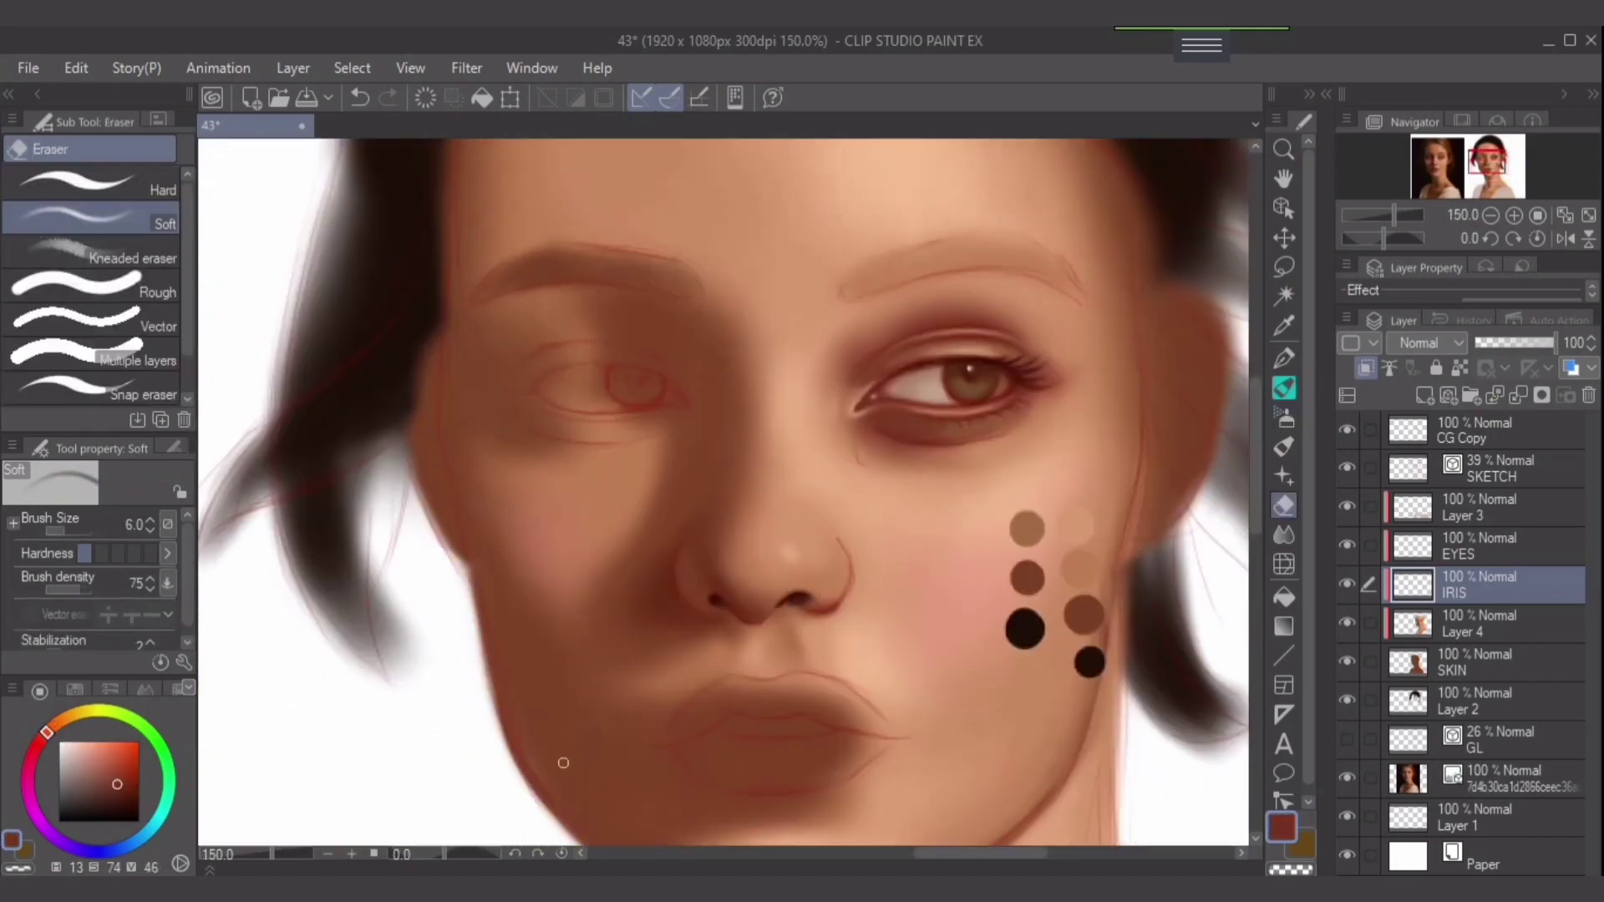
left_click(563, 763, "alt")
left_click(299, 539, "ctrl+shift")
key("bracketright")
key("bracketright")
key("bracketright")
key("bracketright")
key("bracketright")
key("bracketright")
key("bracketright")
key("bracketright")
key("bracketright")
key("bracketright")
key("bracketright")
key("bracketright")
mouse_move(552, 417)
left_mouse_down()
mouse_move(521, 393)
mouse_move(615, 363)
mouse_move(558, 345)
mouse_move(664, 398)
mouse_move(637, 412)
mouse_move(575, 371)
mouse_move(505, 409)
mouse_move(533, 444)
mouse_move(625, 441)
mouse_move(531, 419)
mouse_move(506, 366)
mouse_move(700, 416)
mouse_move(667, 340)
mouse_move(692, 361)
mouse_move(680, 440)
left_mouse_up()
Deepen the shadow around the shadowed eye with sampled darker red-brown, reducing the airbrush to size 25 at density 34.
key("bracketleft")
key("bracketleft")
left_click(668, 340, "alt")
left_click(633, 400, "alt")
key("bracketleft")
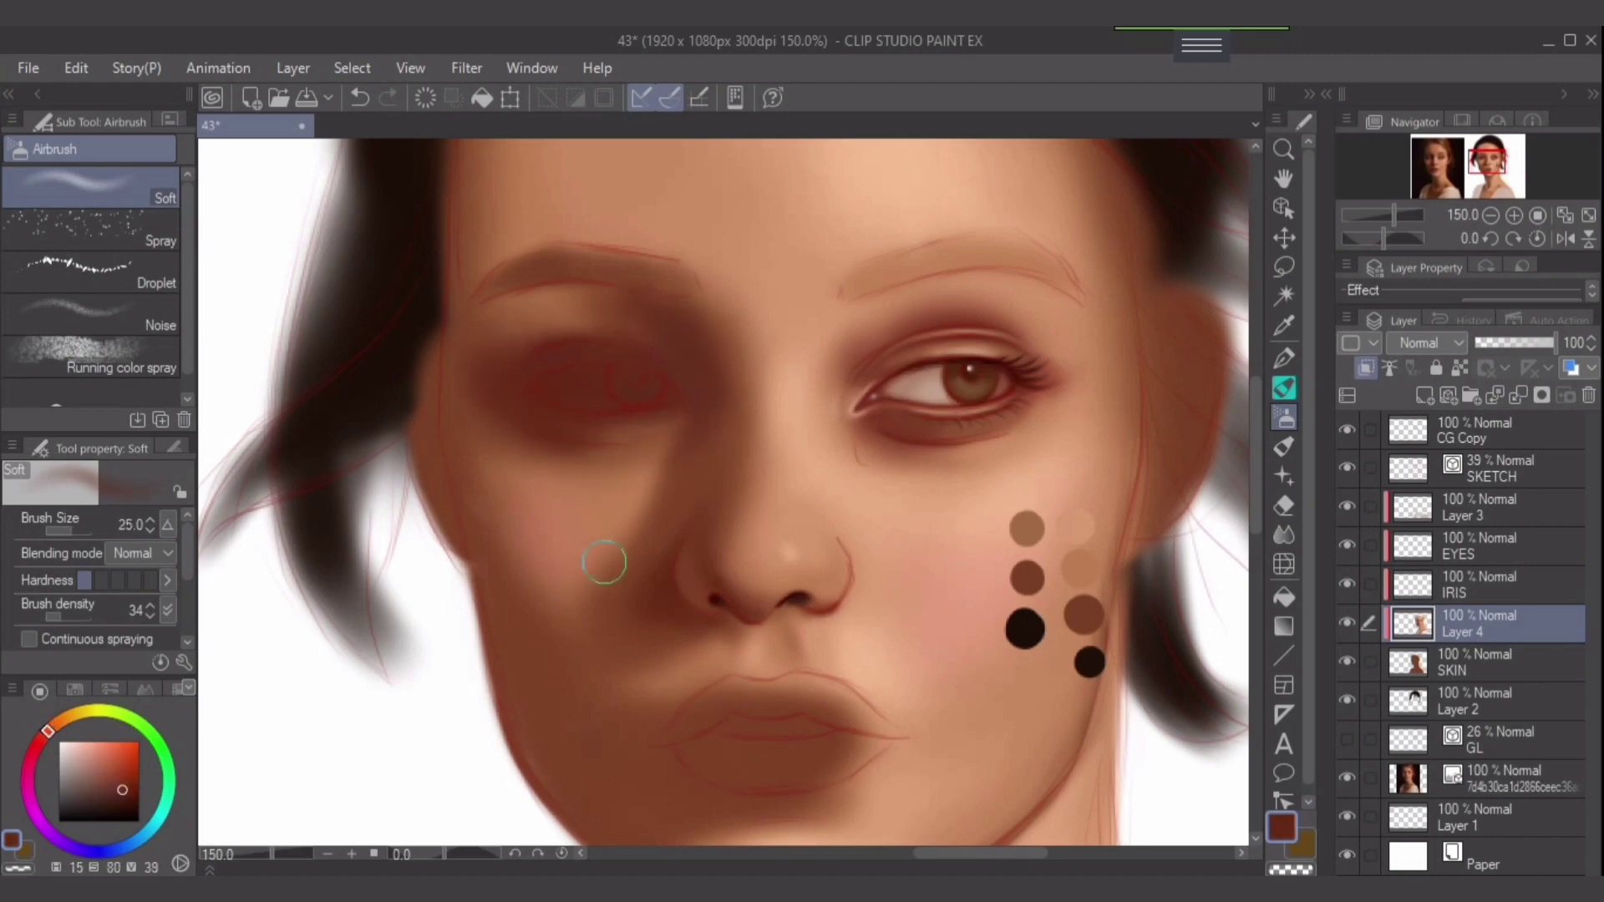
Lighten the upper eyelid of the shadowed eye with sampled tan, using the Soft airbrush at size 7 and density 34.
left_click(559, 434, "alt")
key("bracketleft")
key("bracketleft")
key("bracketleft")
key("bracketleft")
left_click(579, 359, "alt")
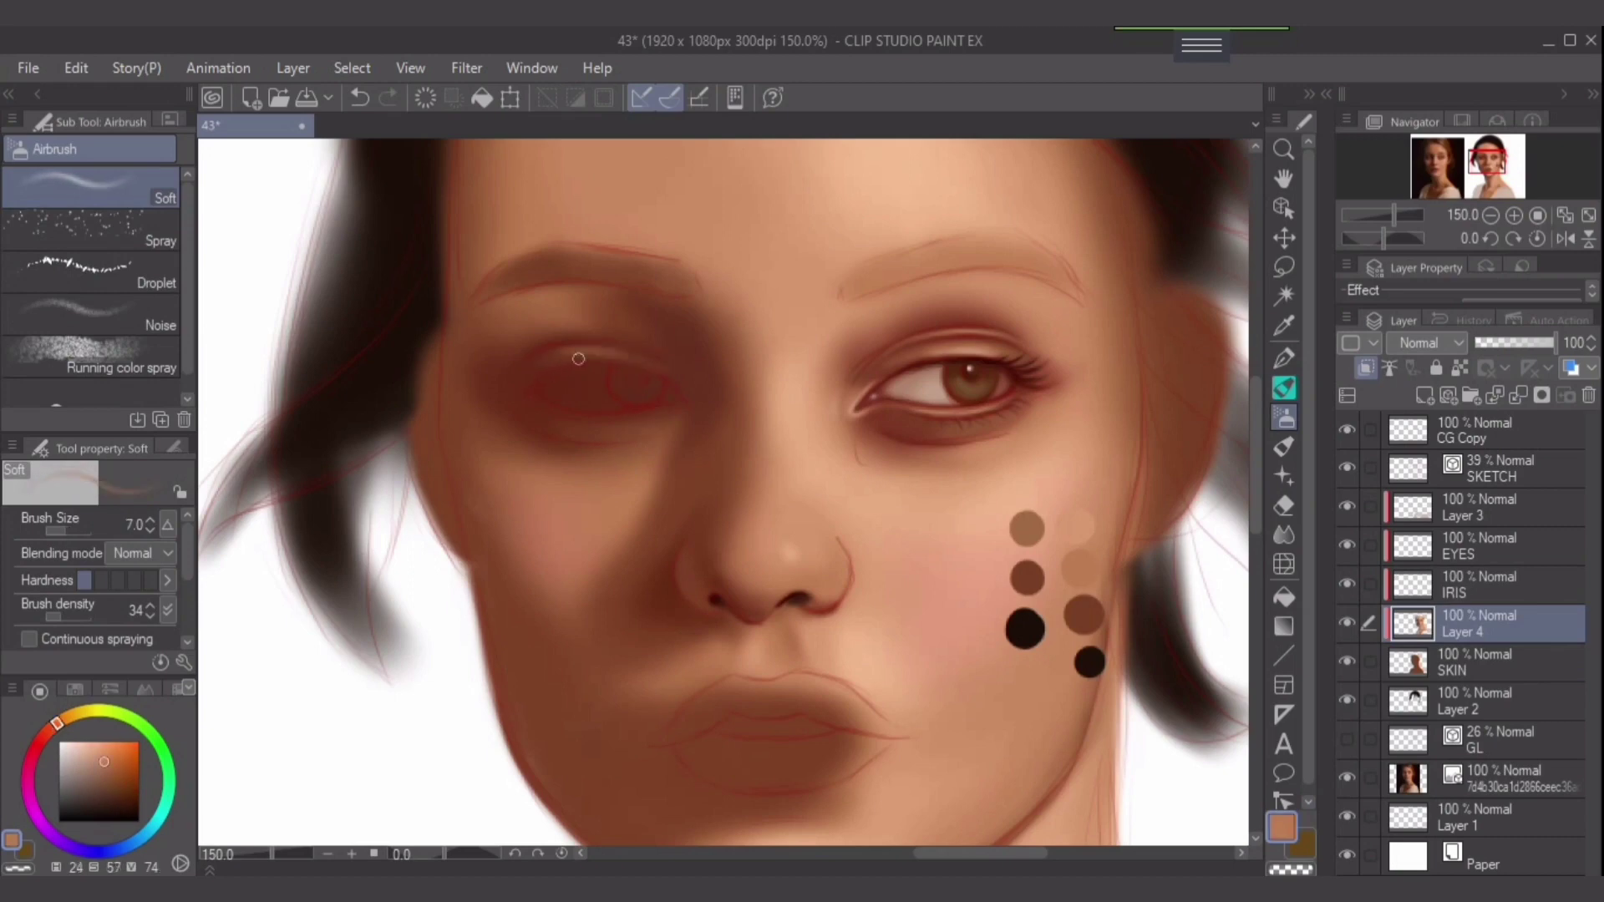
Define the shadowed eye's upper lid and crease on Layer 4 with sampled dark browns, using the airbrush between sizes 6 and 2.5.
left_click(637, 359, "alt")
key("bracketleft")
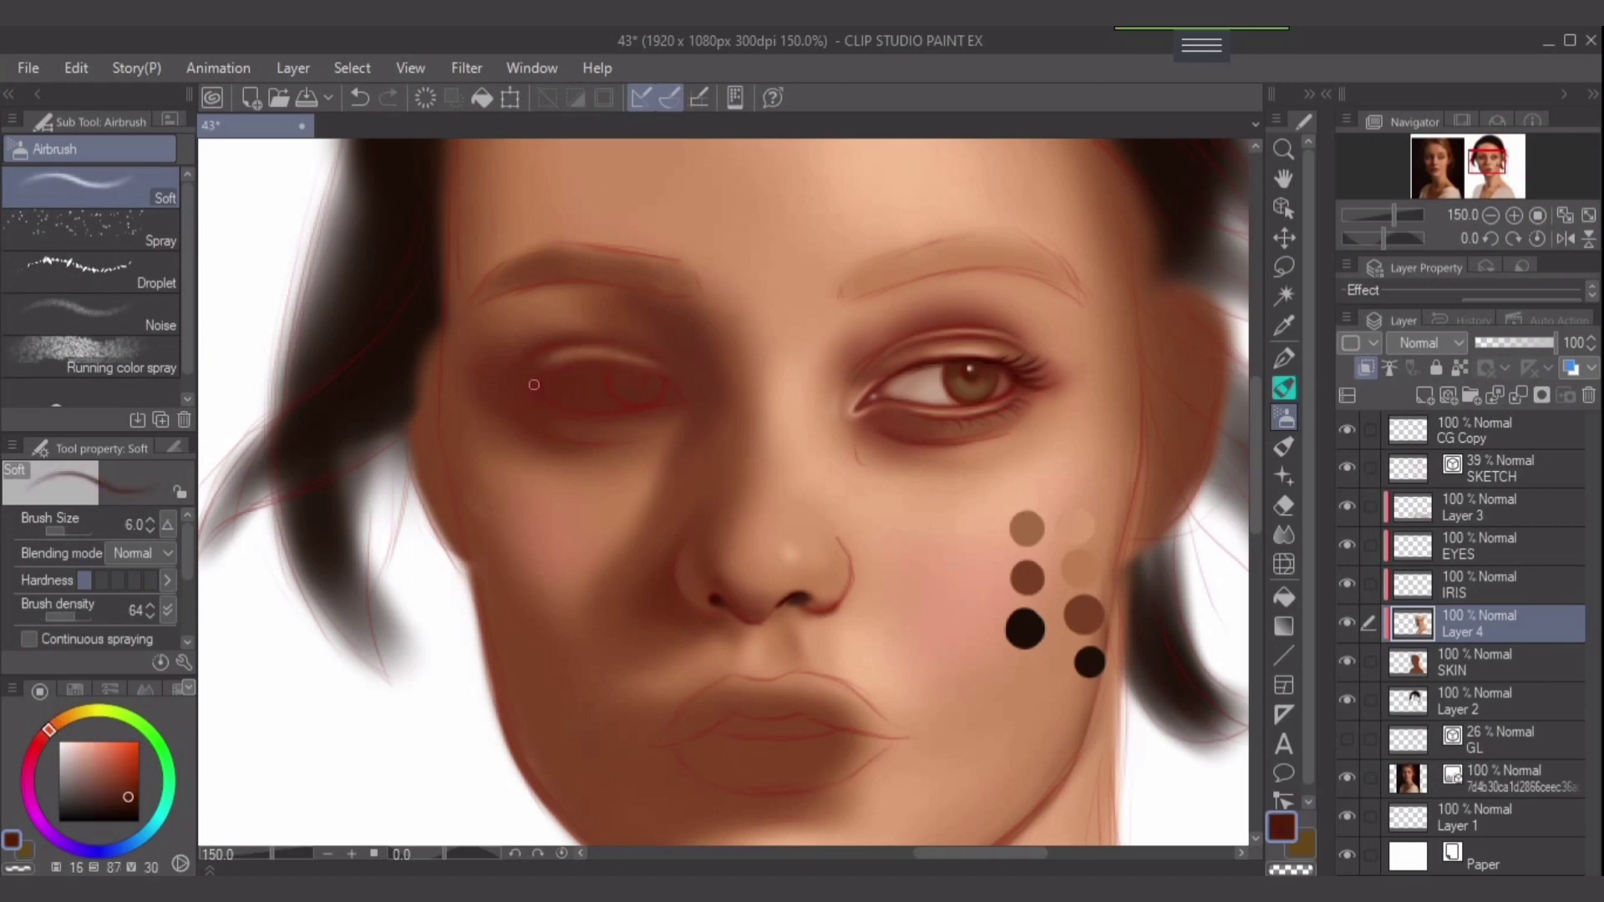
key("ctrl+plus")
key("bracketleft")
key("alt+bracketright")
key("alt+bracketright")
key("alt+bracketleft")
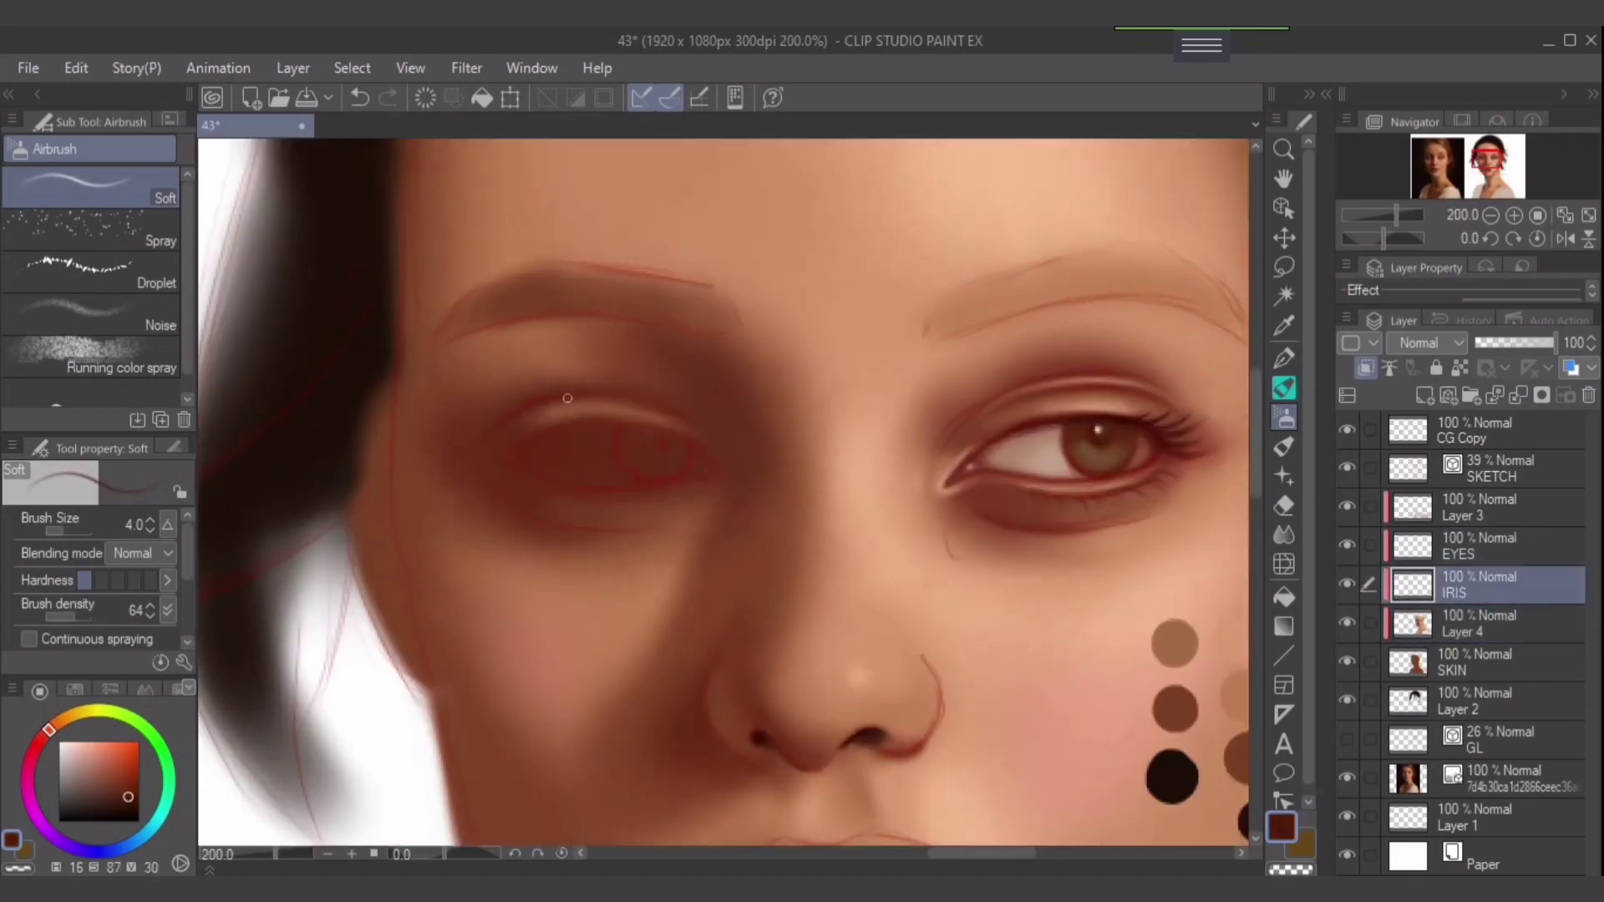
key("alt+bracketleft")
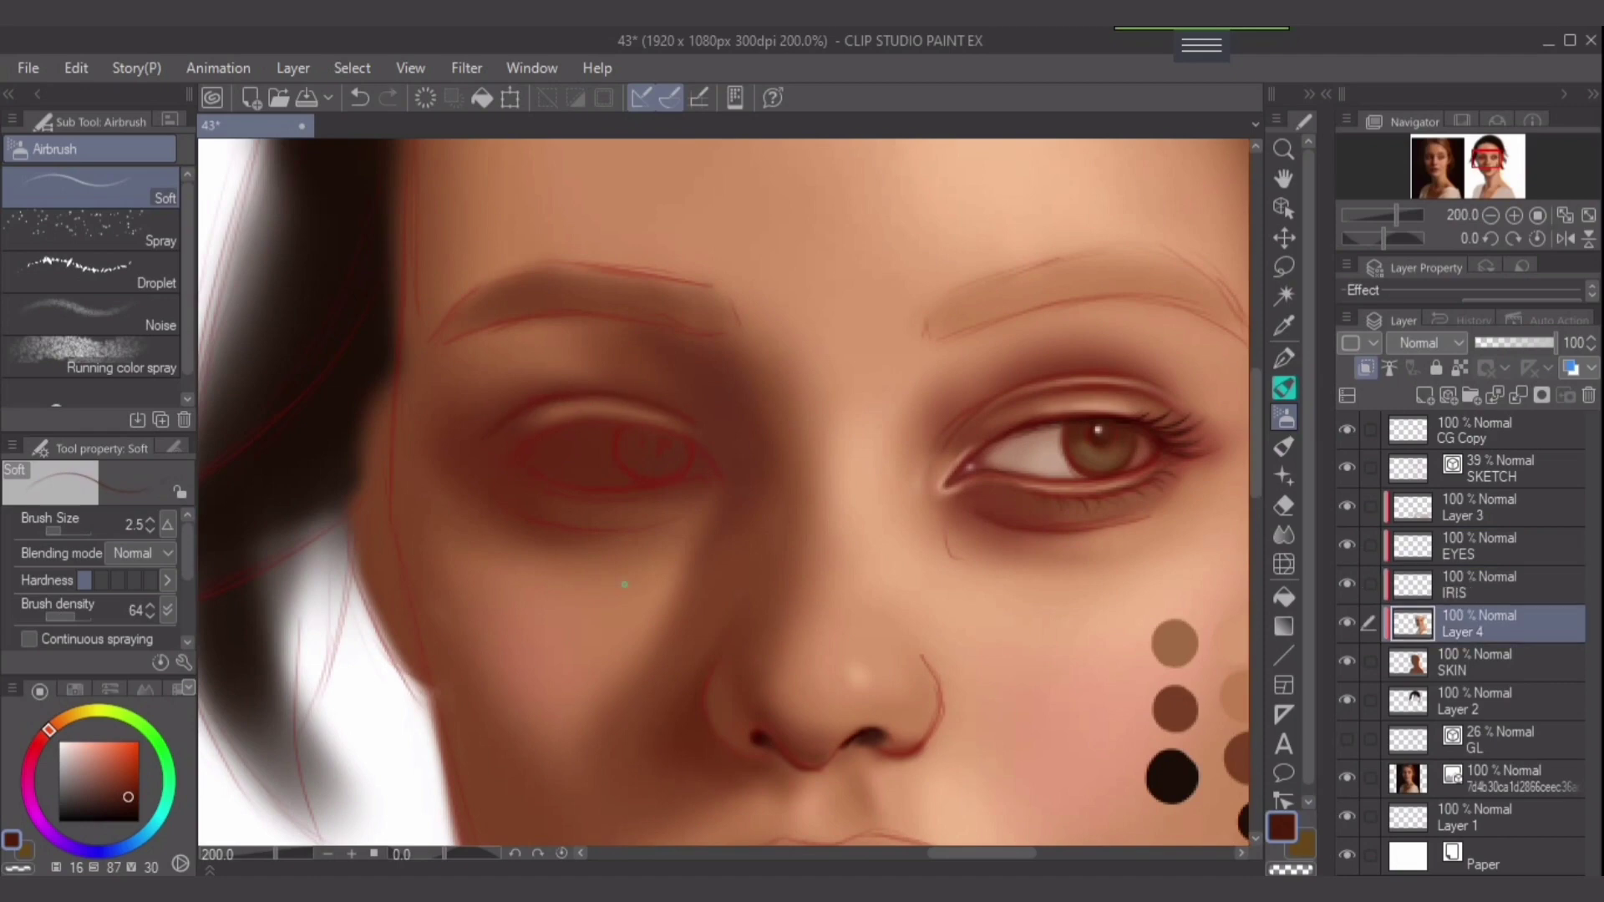
key("bracketright")
left_click(649, 406, "alt")
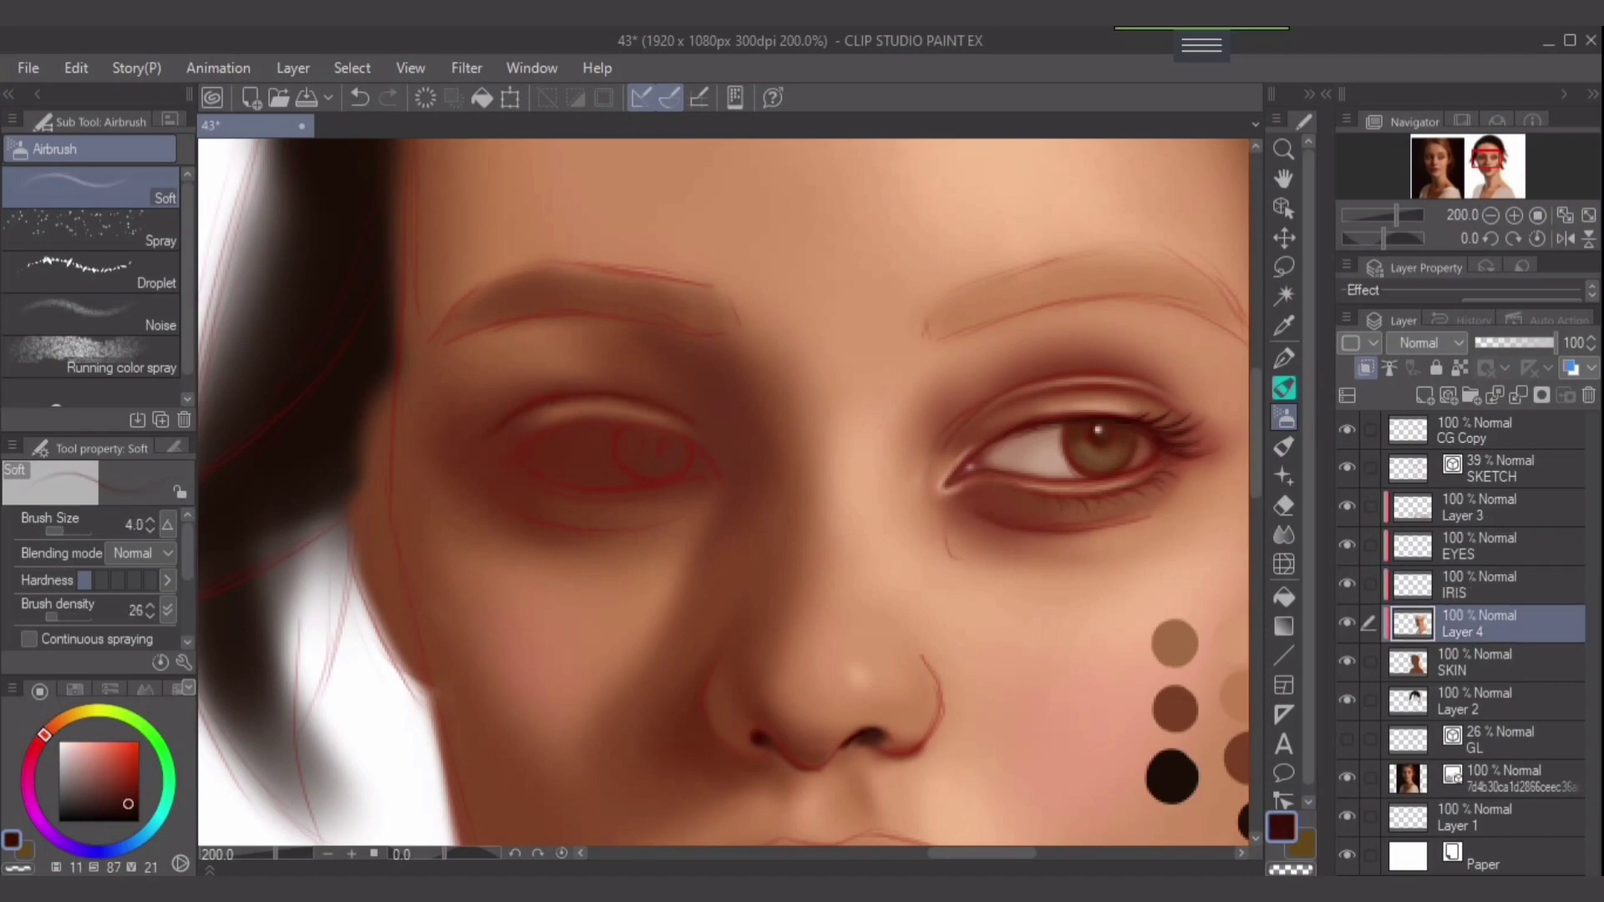
Block in the shadowed eye's white and iris on the EYES layer with sampled colors and a wider Soft airbrush.
key("alt+bracketright")
key("alt+bracketright")
left_click(643, 442, "alt")
key("bracketright")
key("bracketright")
key("bracketright")
key("bracketright")
key("bracketright")
key("bracketright")
mouse_move(652, 436)
left_mouse_down()
mouse_move(562, 465)
mouse_move(609, 444)
mouse_move(752, 486)
mouse_move(661, 463)
left_mouse_up()
left_click(619, 456, "alt")
key("bracketleft")
Clean up the shadowed eye's white and dark brown iris with the eraser and airbrush on the EYES and IRIS layers.
left_click(691, 455, "alt")
key("alt+bracketleft")
key("e")
key("alt+bracketright")
key("b")
key("alt+bracketleft")
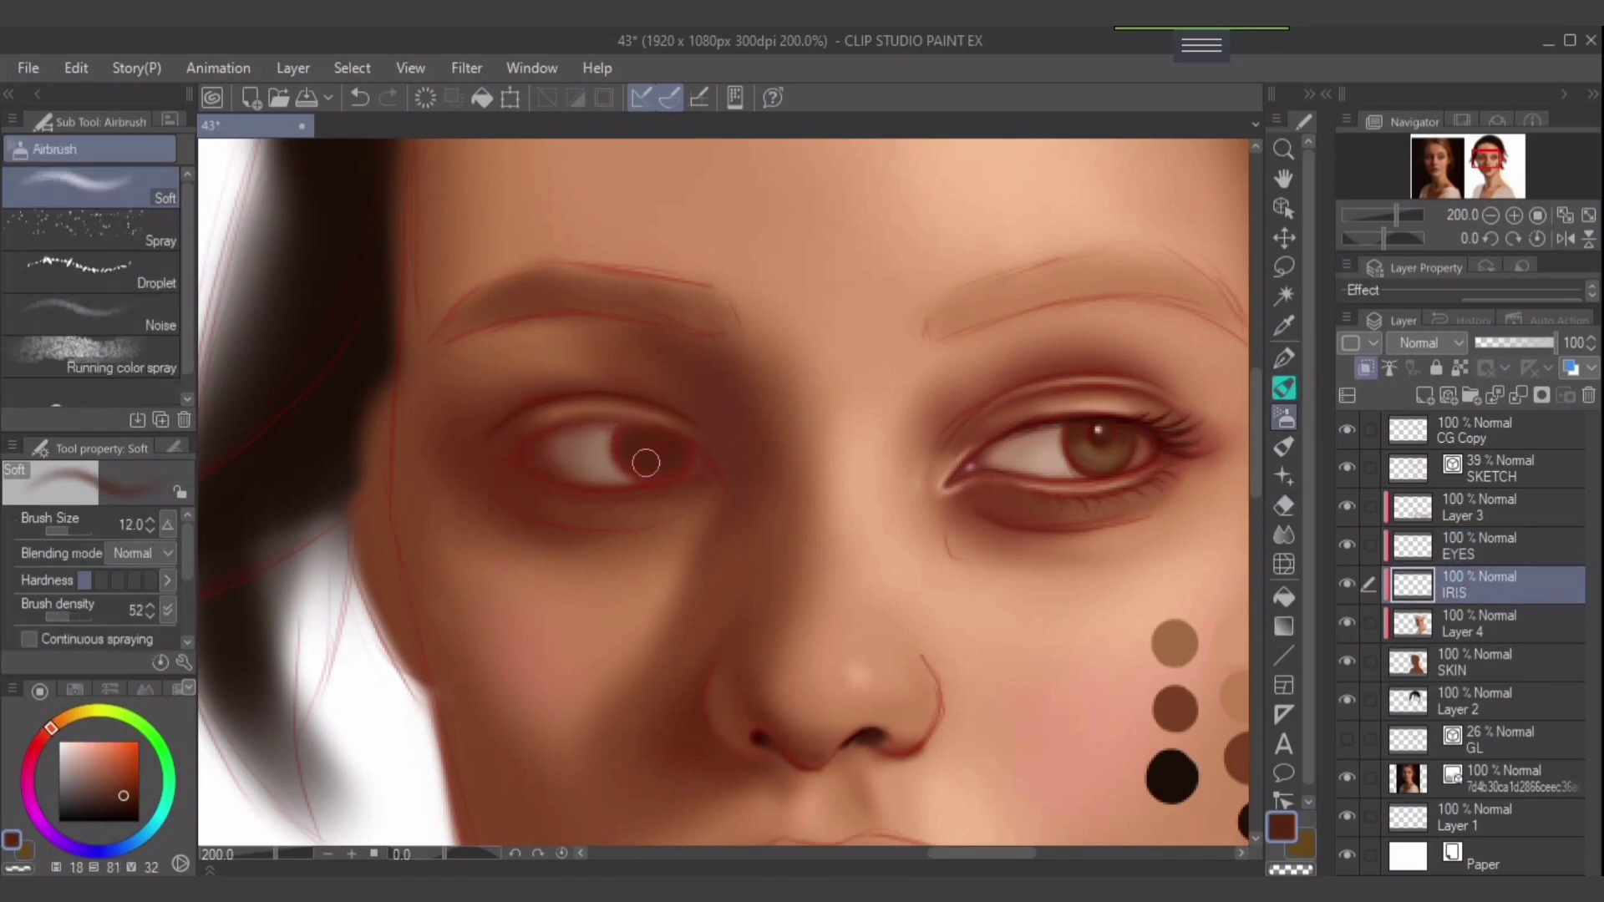
Set the SKETCH layer's opacity to 52%, return to the IRIS layer and hide the sketch.
left_click(1496, 468)
left_click_drag(1500, 343, 1515, 343)
left_click(1496, 585)
left_click(1347, 467)
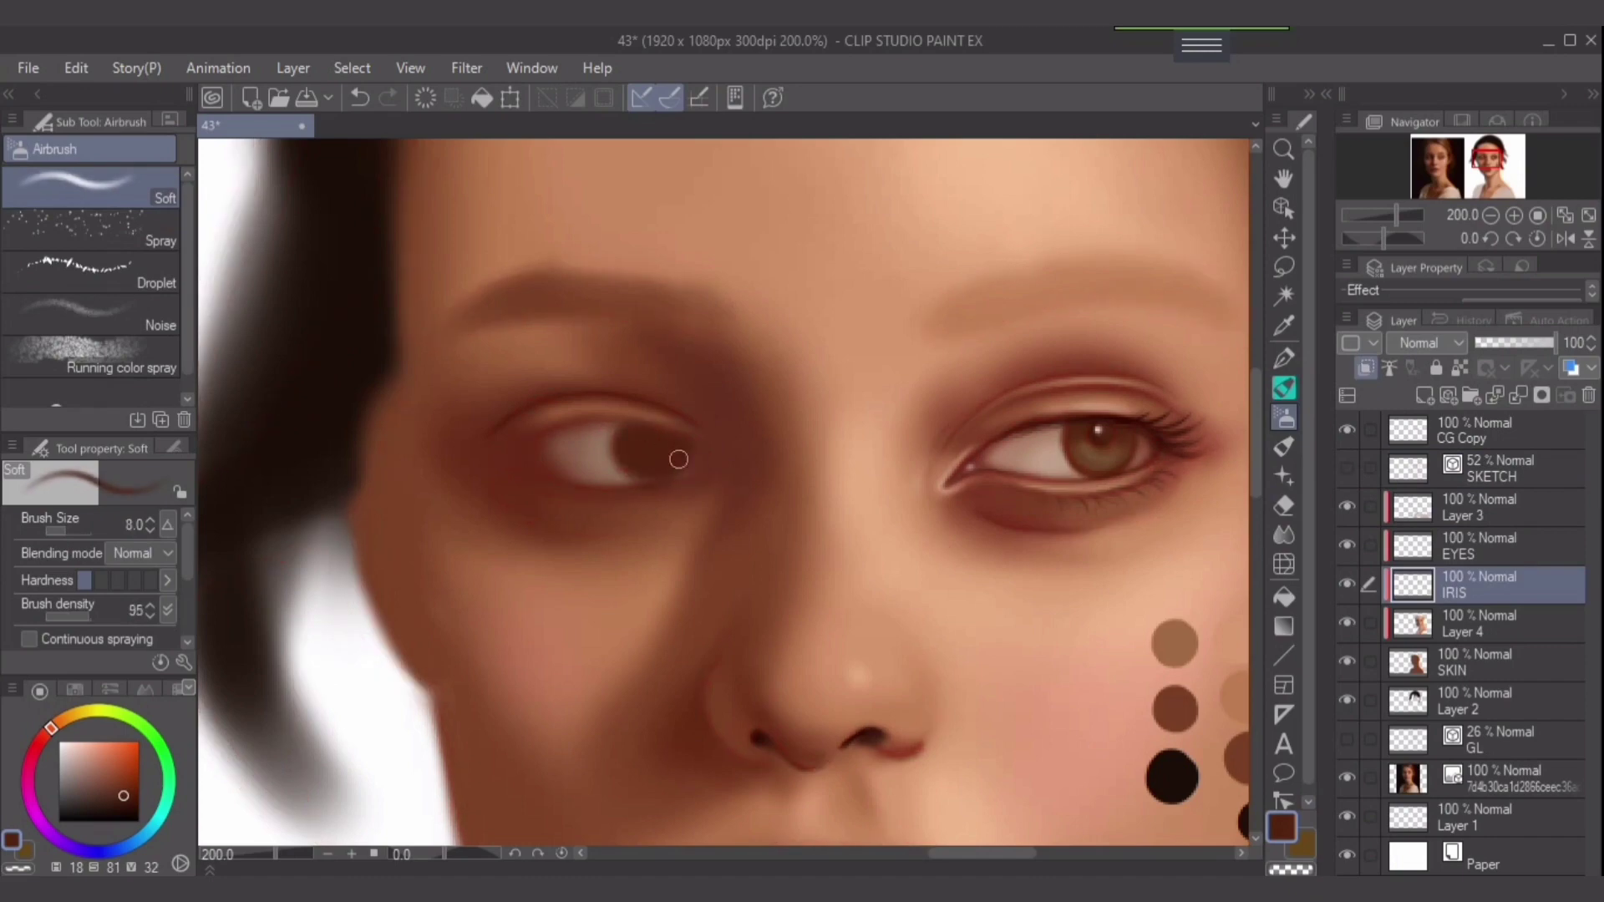
Erase part of the shadowed eye's white on the EYES layer and show the SKETCH layer again.
key("e")
key("alt+bracketright")
mouse_move(635, 440)
left_mouse_down()
mouse_move(530, 460)
mouse_move(536, 484)
mouse_move(546, 458)
mouse_move(599, 457)
left_mouse_up()
left_click(1347, 468)
Soften the shadowed eye's white on Layer 4 with sampled muted pink, using the airbrush at size 15 and density 42.
key("alt+bracketleft")
key("alt+bracketleft")
left_click(585, 456, "alt")
key("b")
left_click(599, 458, "alt")
left_click(599, 457, "alt")
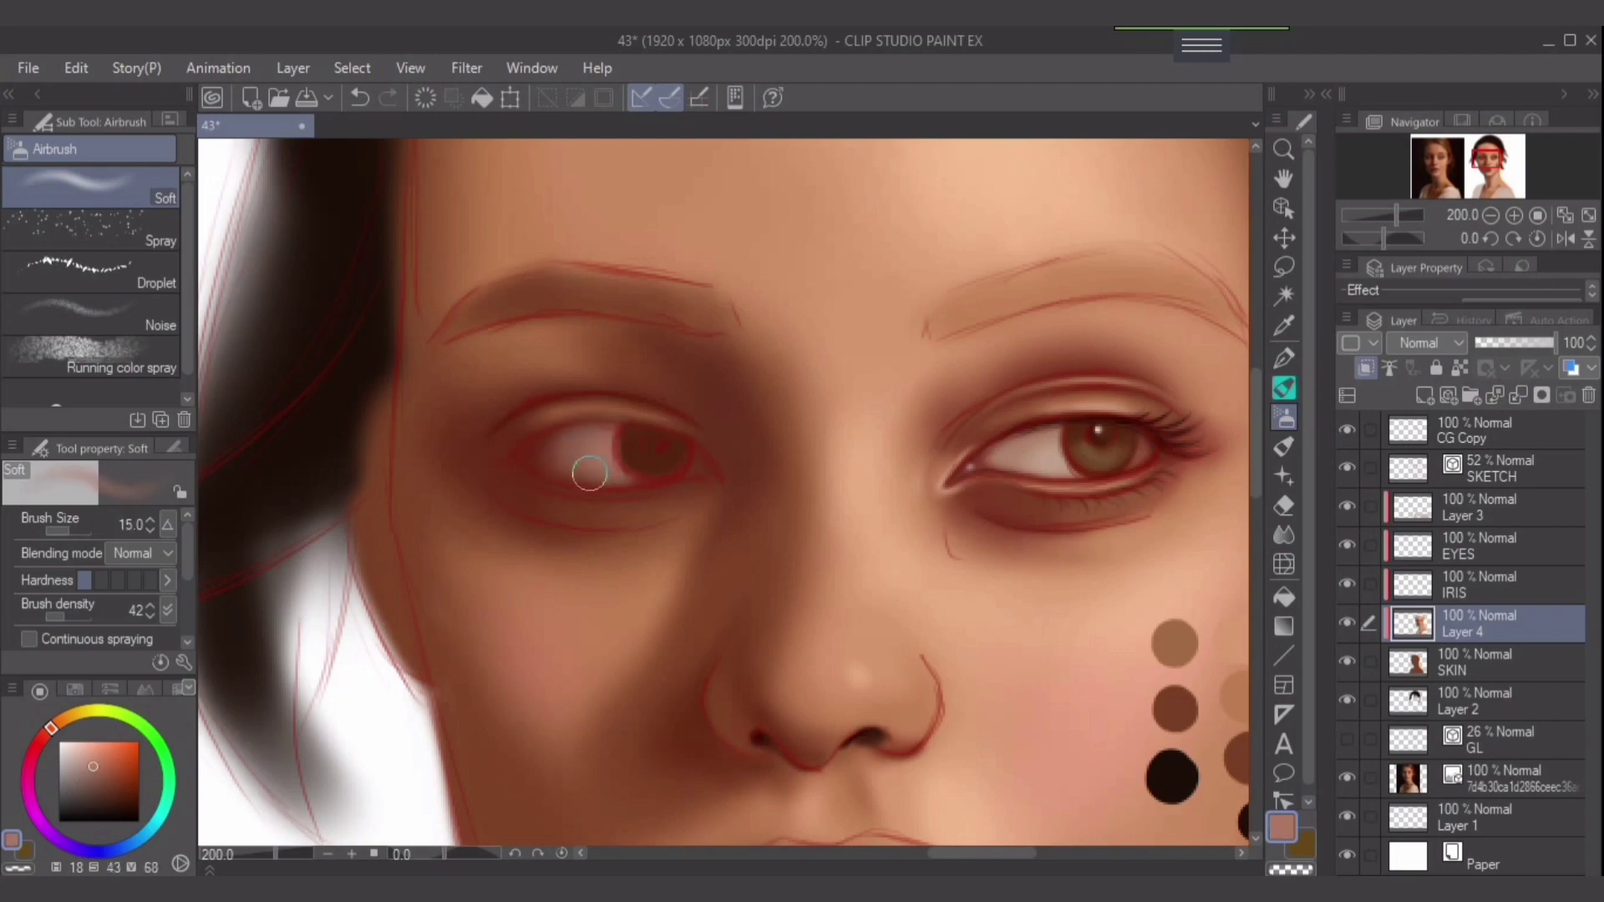
Paint the shadowed eye's dark brown lash line and outer lashes on Layer 3 with a fine soft airbrush.
key("alt+bracketright")
key("bracketleft")
key("bracketleft")
key("bracketleft")
key("bracketleft")
key("bracketleft")
key("bracketleft")
key("bracketleft")
key("bracketleft")
key("alt+bracketright")
key("alt+bracketright")
left_click(600, 426, "alt")
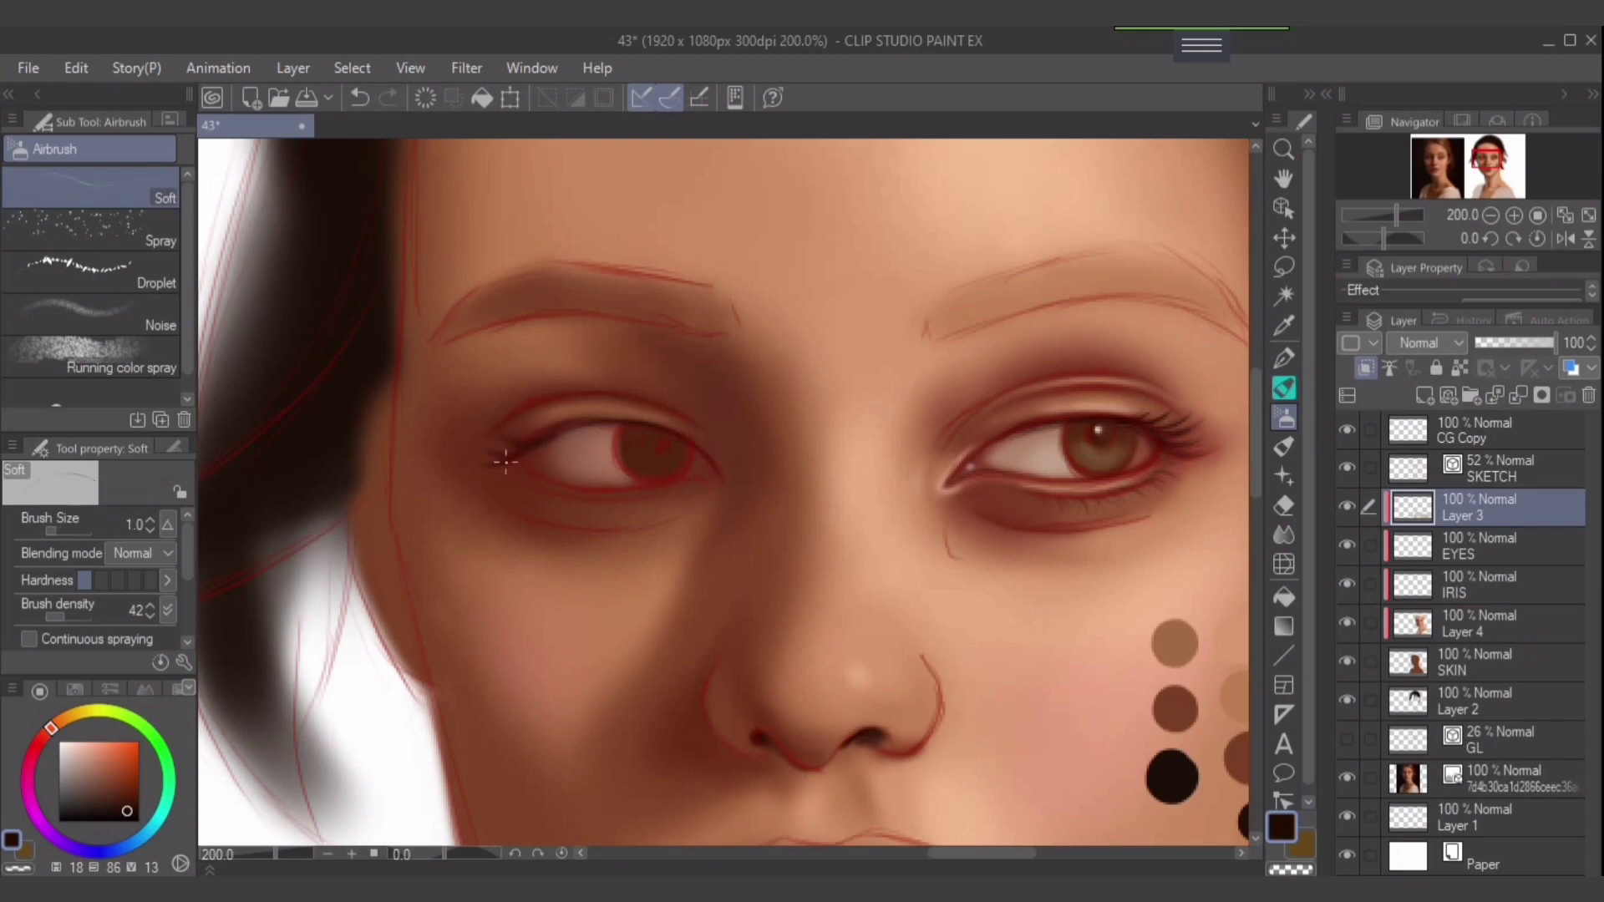
left_click(122, 803)
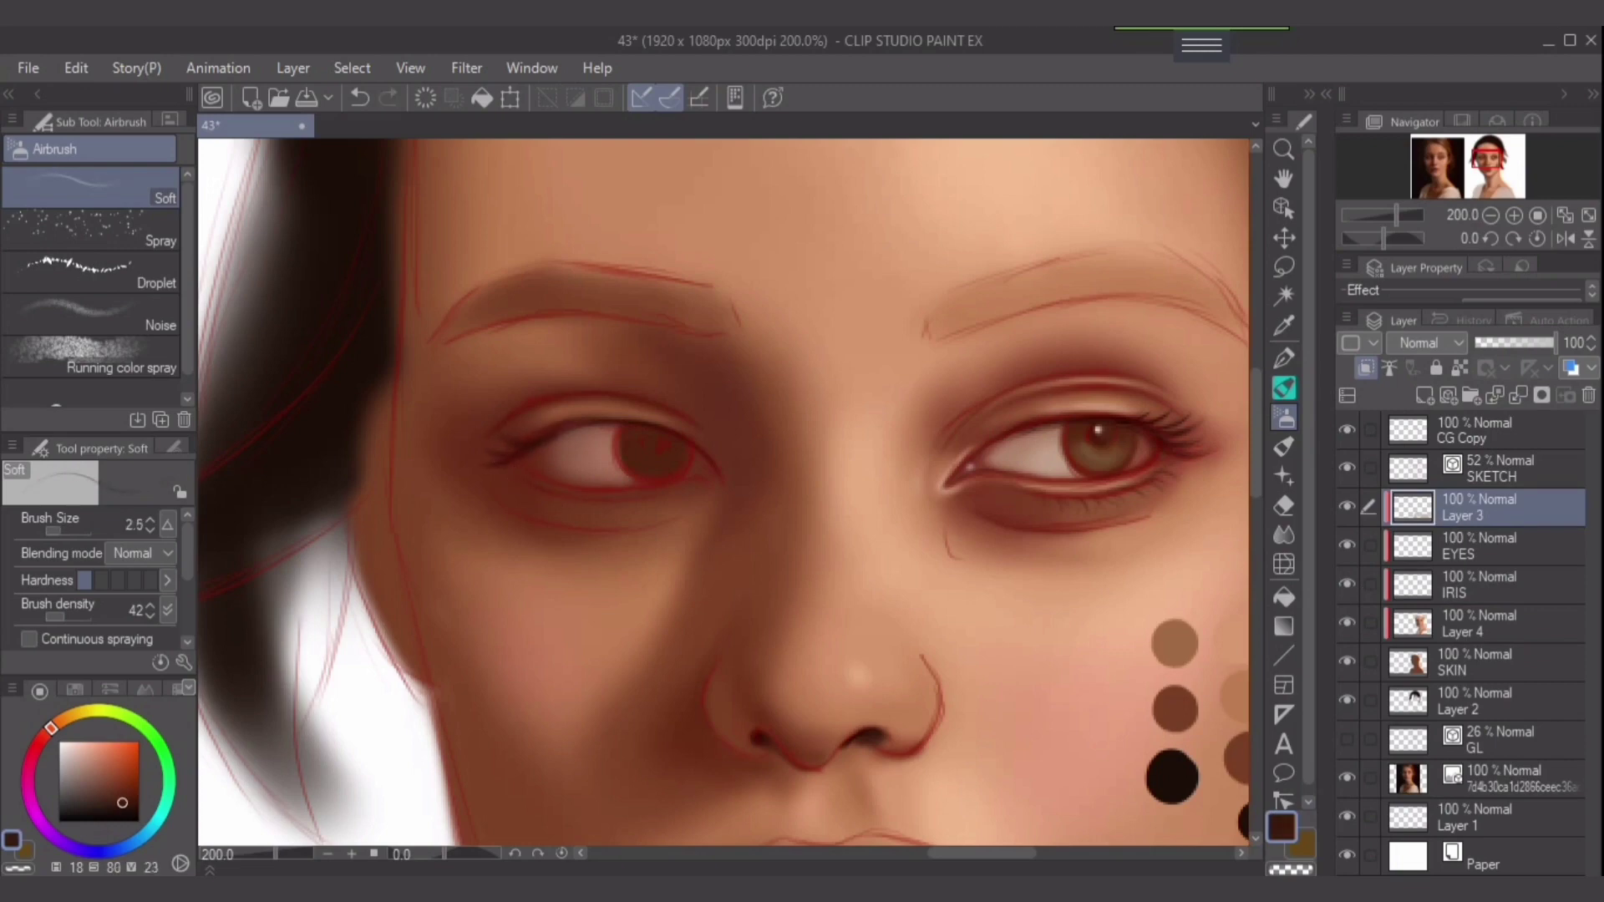
Refine the shadowed eye's lower lid on Layer 4 with sampled skin brown, using the airbrush at density 31.
left_click(635, 514, "alt")
left_click(635, 515, "ctrl+shift")
key("bracketleft")
left_click(643, 495, "alt")
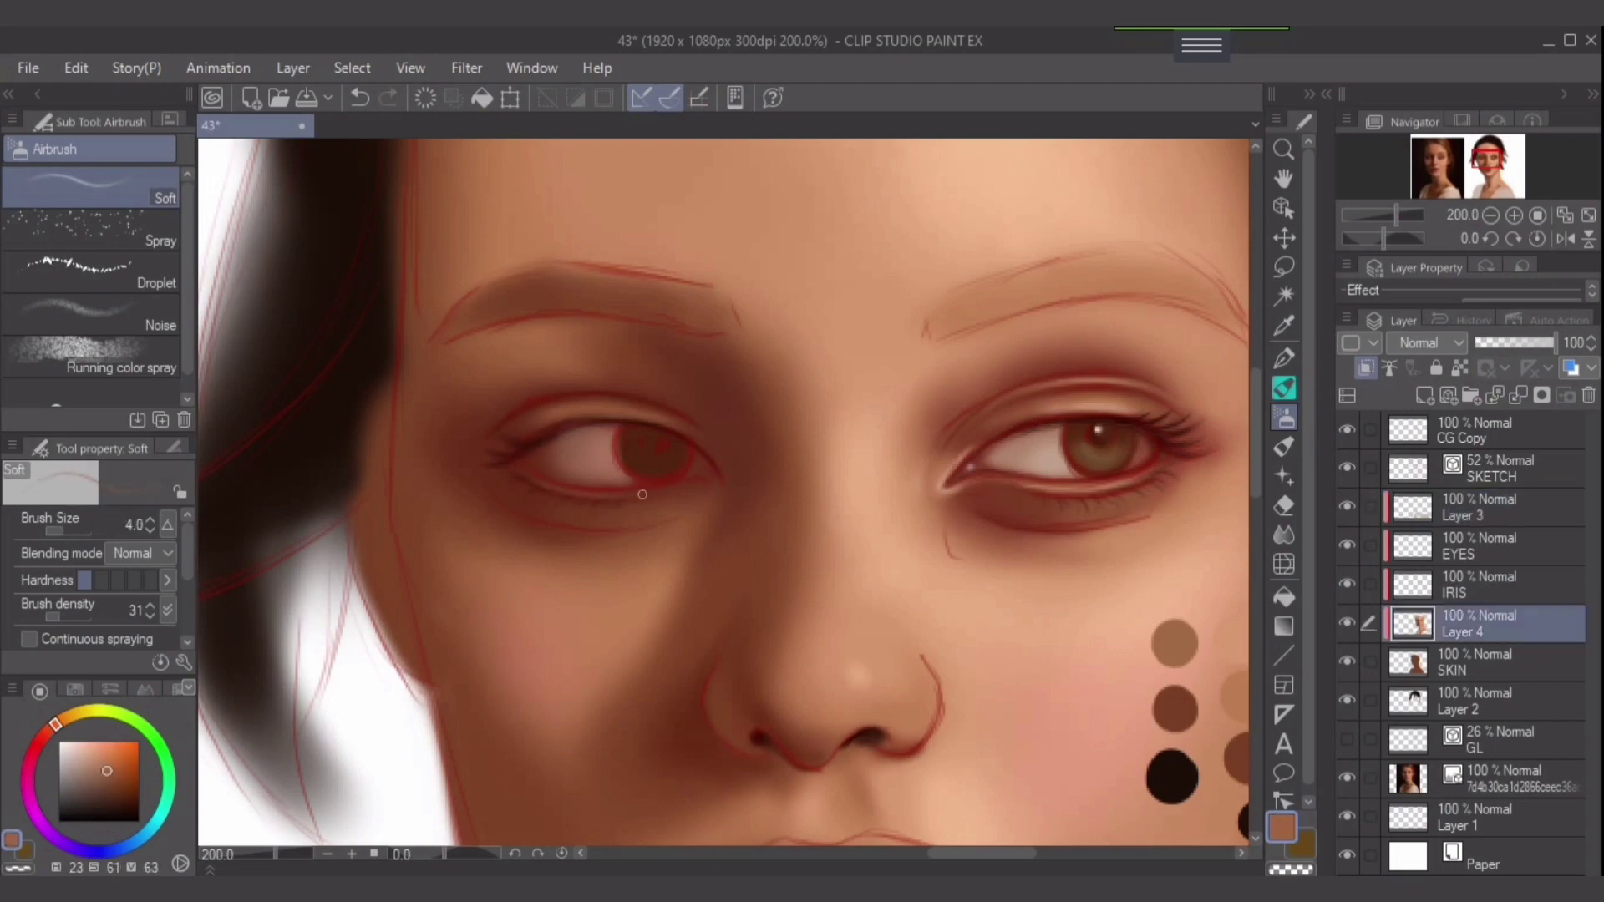
key("bracketleft")
key("bracketleft")
key("bracketleft")
key("bracketleft")
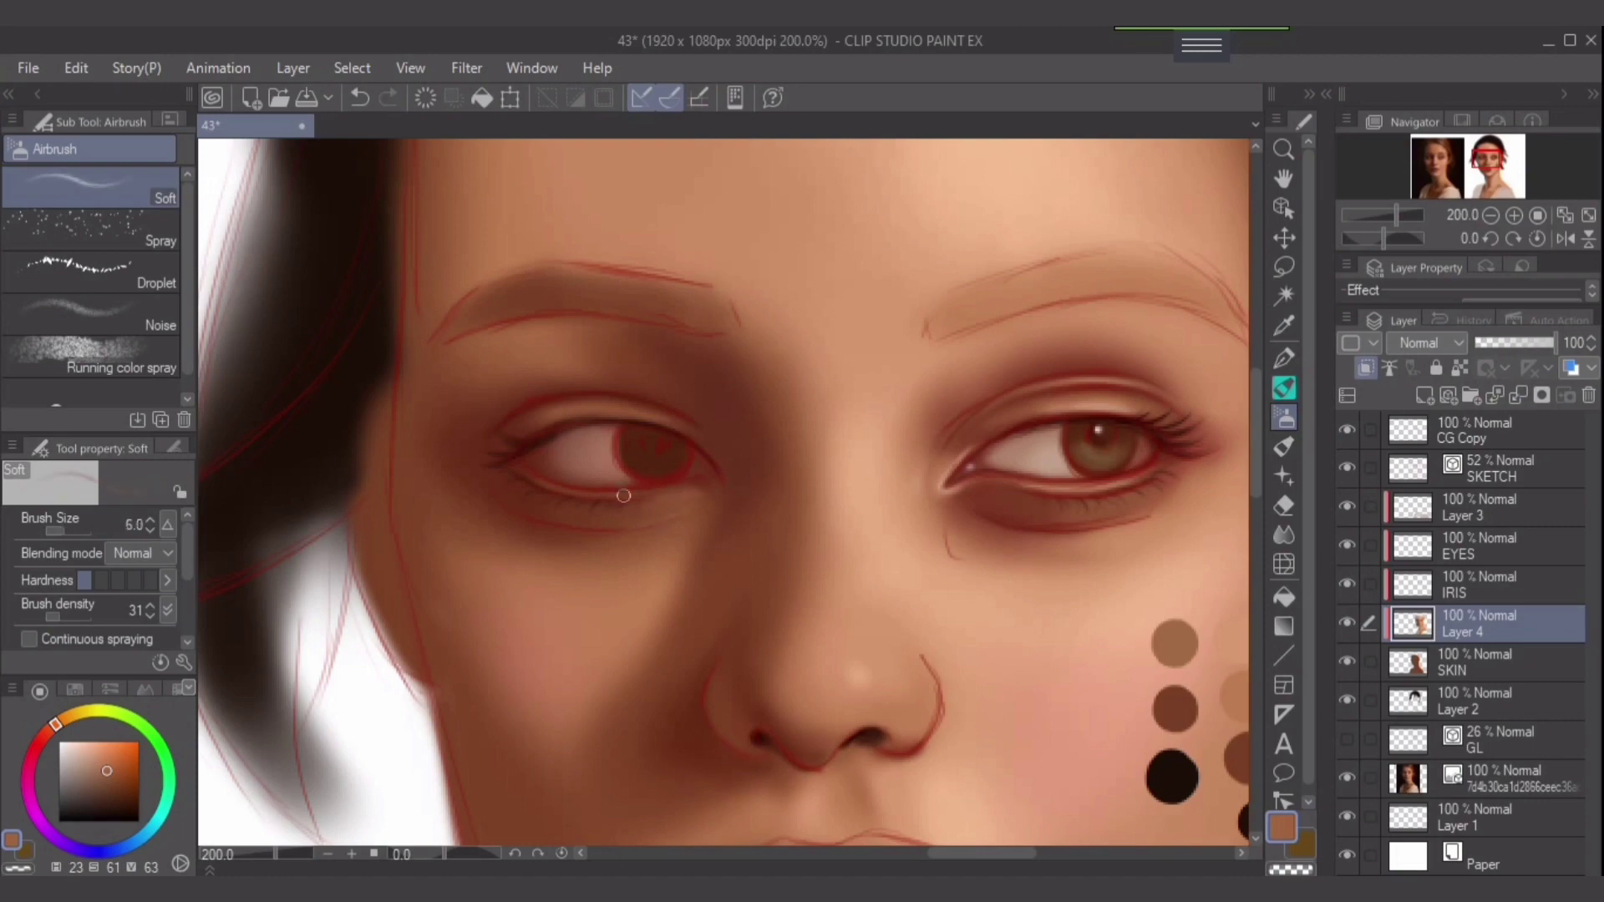
Deepen the shadowed eye's lower lash line with sampled dark brown on Layer 4 and hide the SKETCH layer.
left_click(623, 495, "alt")
key("bracketleft")
key("bracketleft")
left_click(524, 463, "alt")
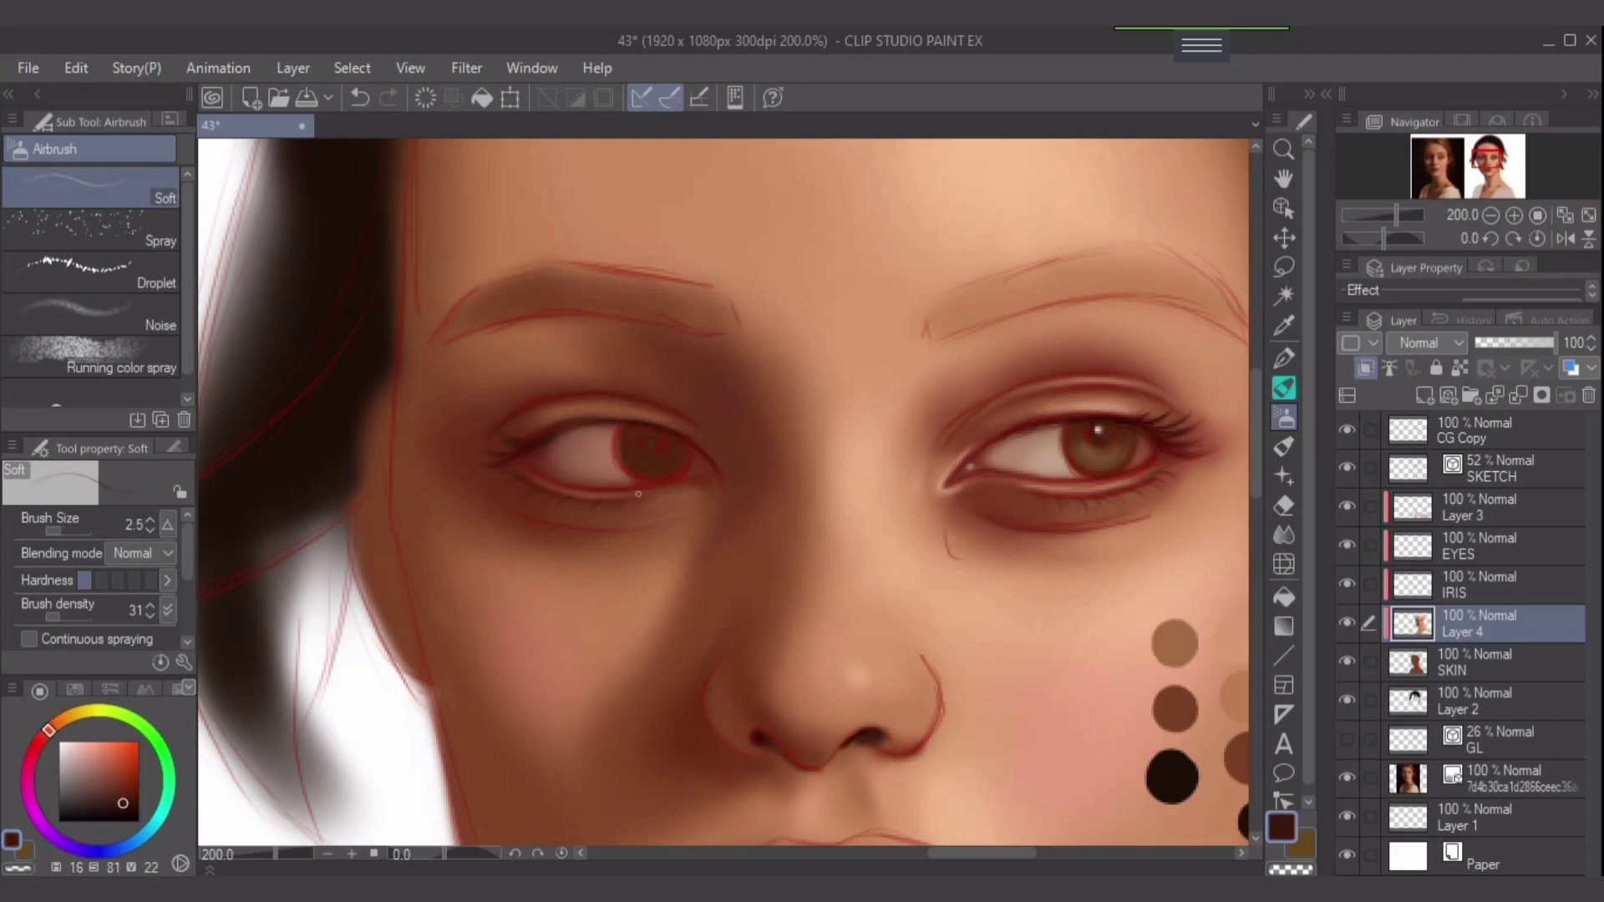
key("bracketright")
key("bracketright")
key("bracketright")
key("bracketright")
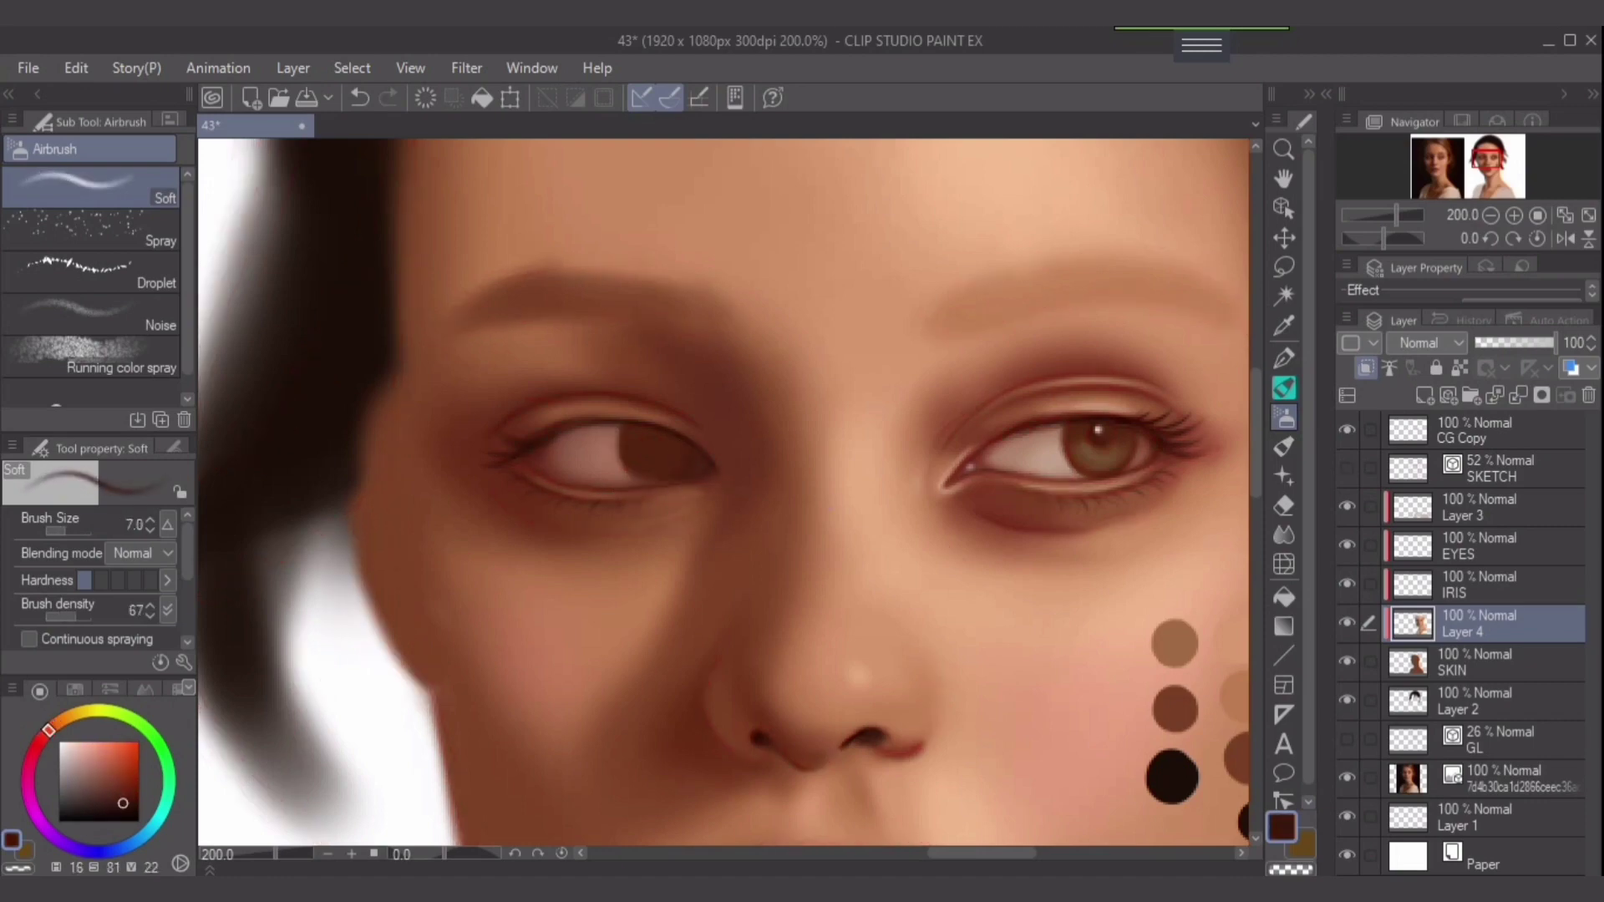
Darken the rim of the shadowed eye's iris on the IRIS layer with sampled dark brown at density 67.
left_click(673, 458, "ctrl+shift")
key("bracketright")
left_click(660, 455, "alt")
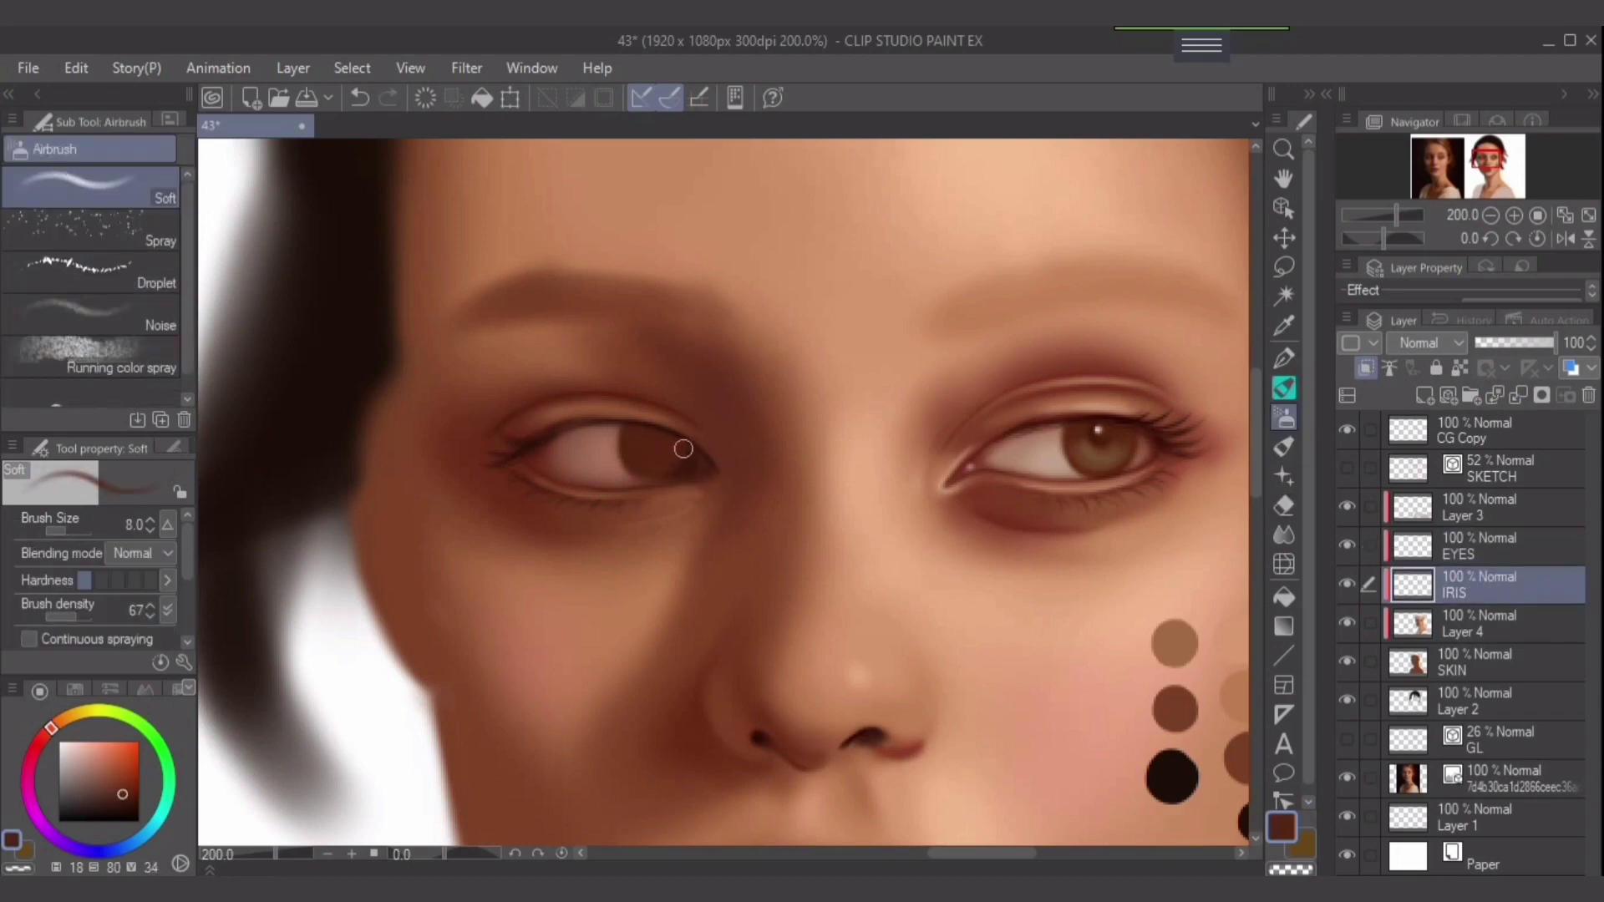
key("bracketleft")
key("bracketleft")
key("bracketleft")
key("bracketleft")
key("bracketleft")
key("bracketleft")
left_click(663, 486, "alt")
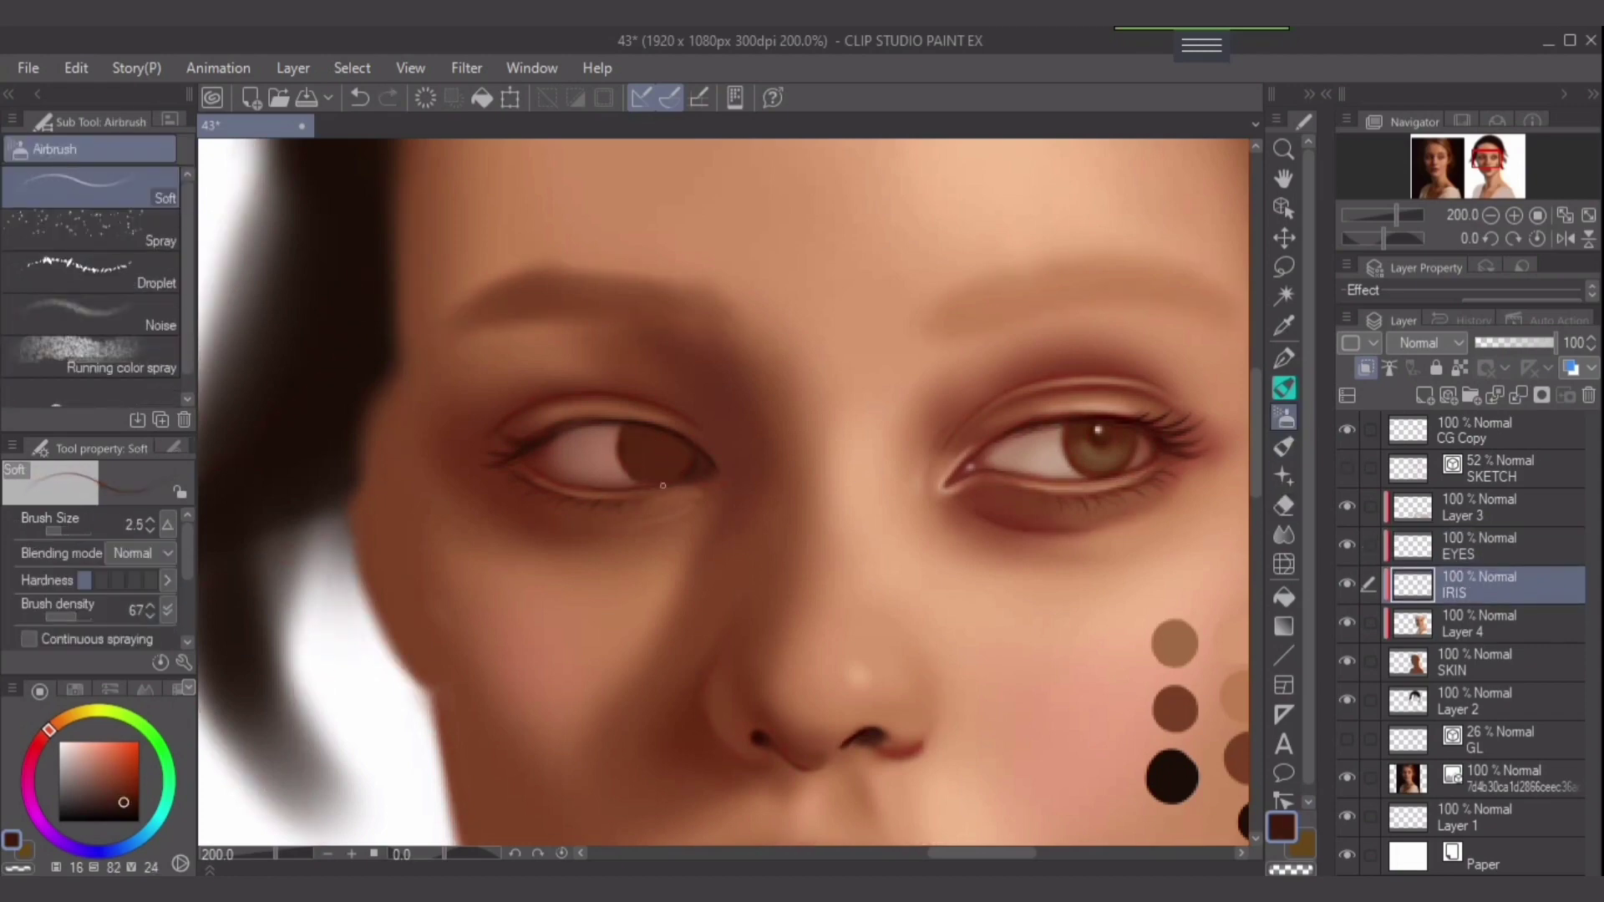
Paint the shadowed eye's dark pupil and muted olive iris tones on the IRIS layer with a larger soft airbrush.
key("bracketright")
key("bracketright")
key("bracketright")
key("bracketright")
key("bracketright")
key("bracketright")
left_click(639, 456, "alt")
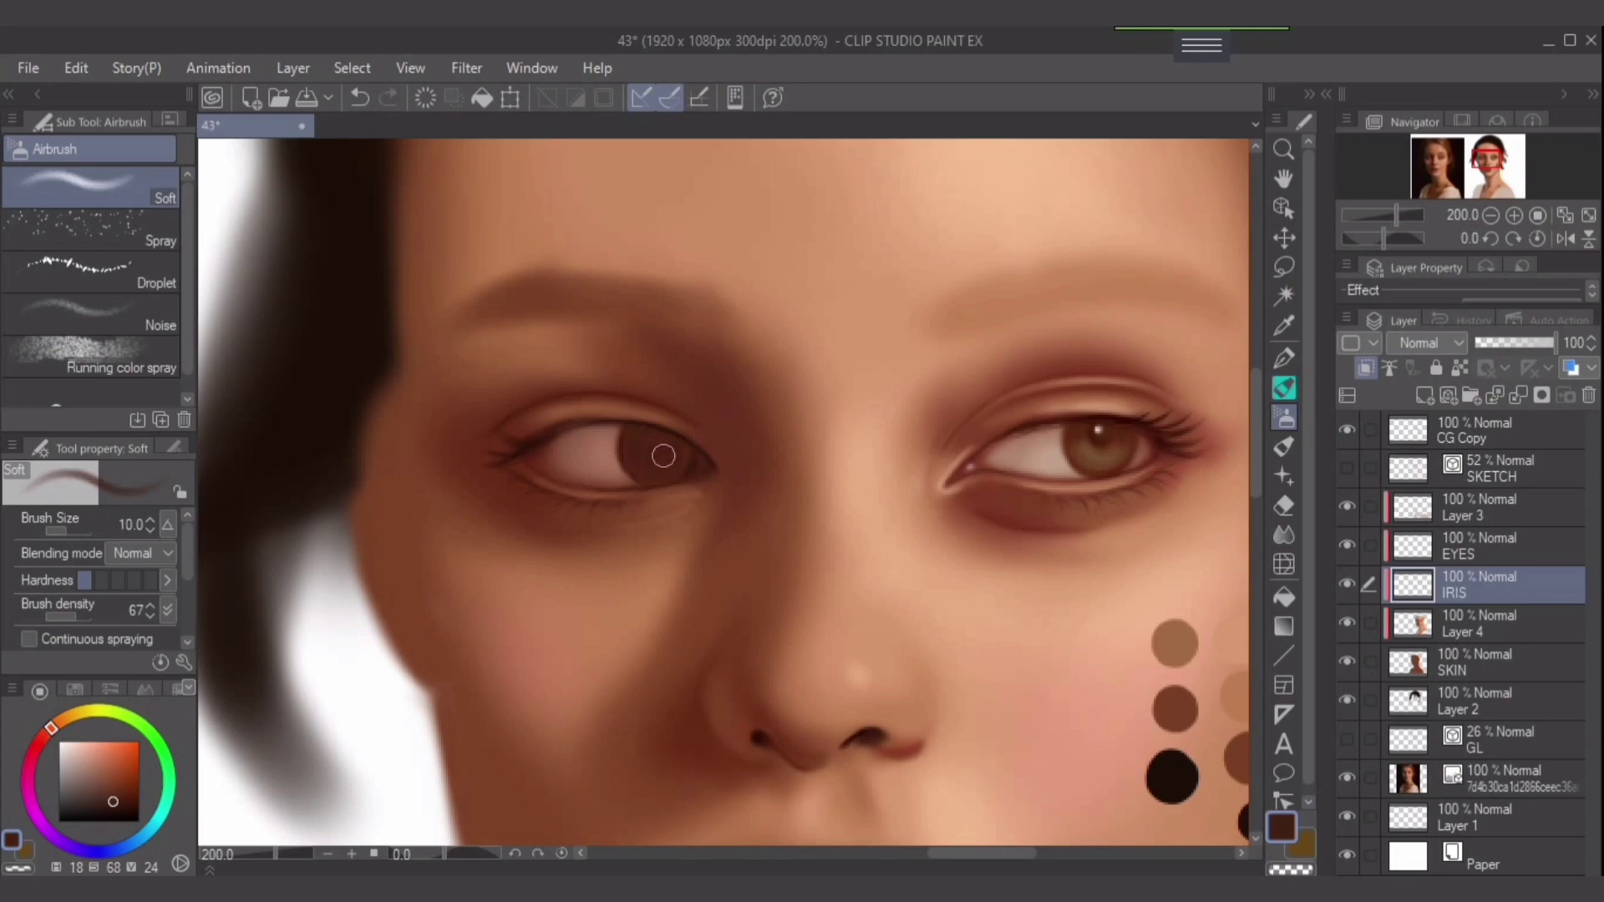
left_click(658, 455, "alt")
mouse_move(658, 455)
left_mouse_down()
mouse_move(638, 455)
mouse_move(652, 460)
left_mouse_up()
left_click(640, 458, "alt")
left_click(639, 447, "alt")
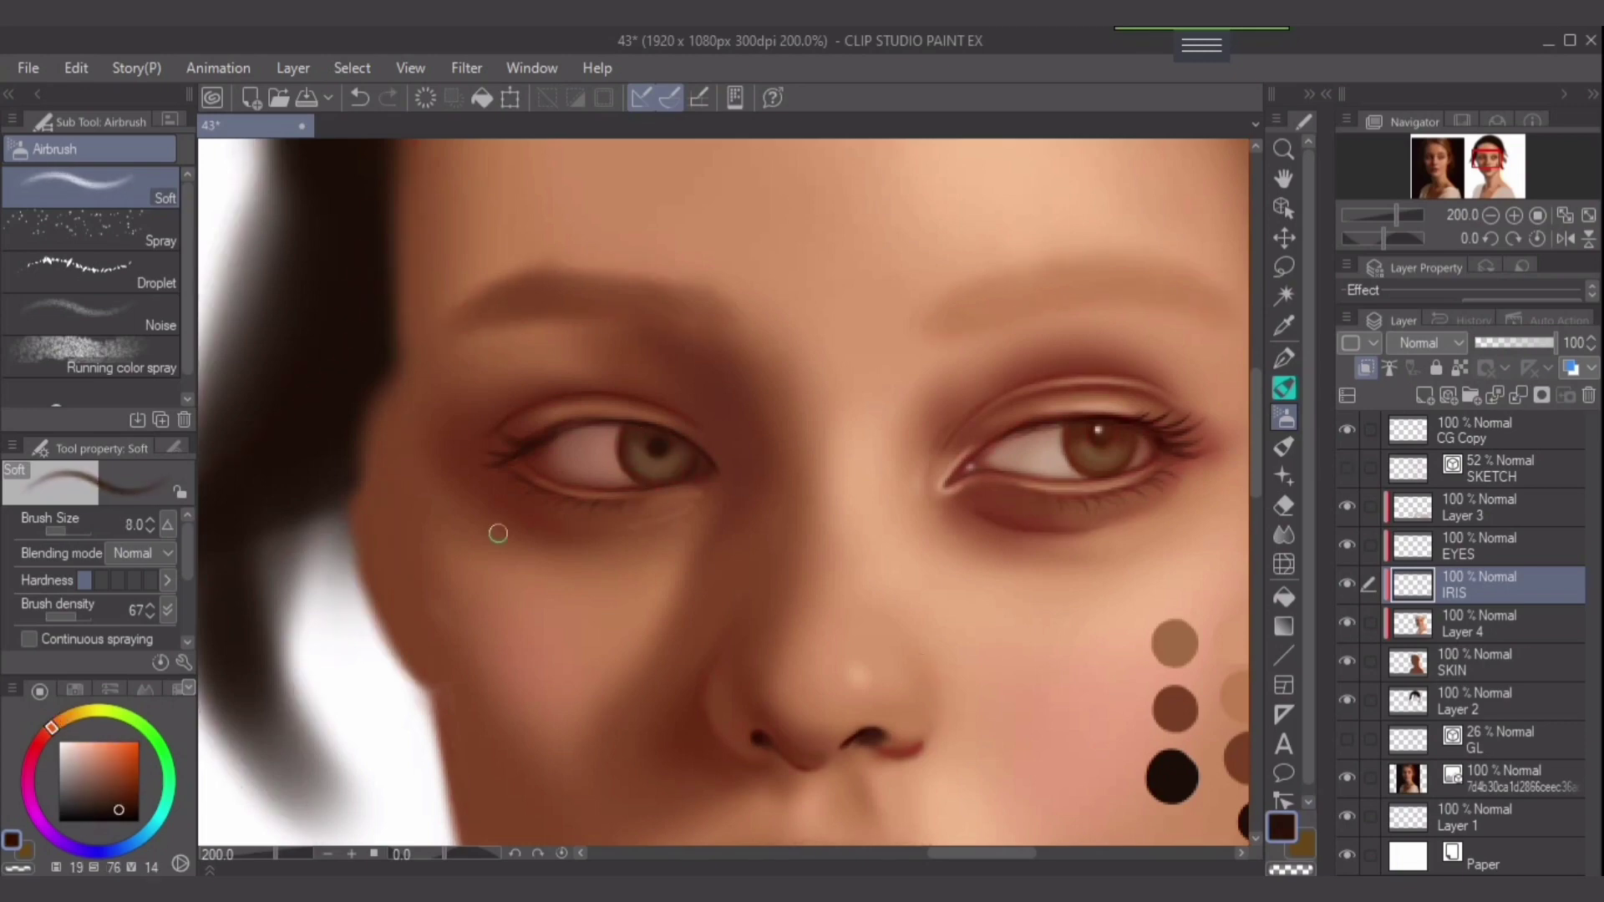
Add a faint pale pink highlight to the shadowed eye's iris, using the airbrush at size 4 and density 24.
key("bracketleft")
key("bracketleft")
left_click(659, 435, "alt")
key("bracketleft")
key("bracketleft")
key("bracketleft")
key("bracketleft")
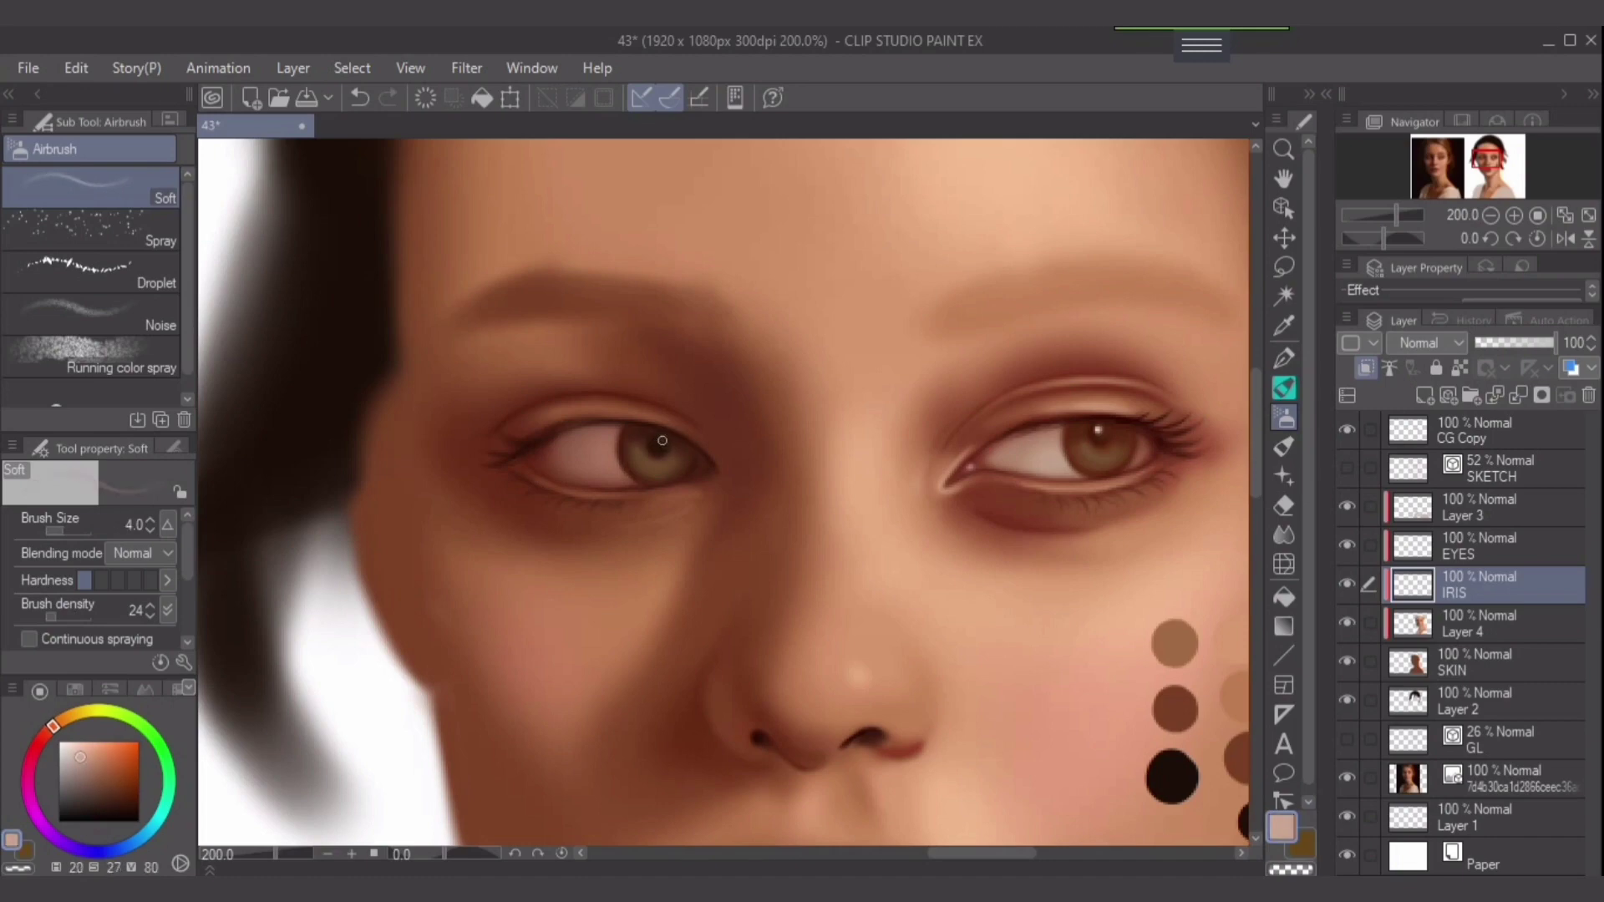
Shade the skin around the shadowed eye on Layer 4 with dark reddish brown, varying the airbrush size up to 8.
key("alt+bracketleft")
left_click(124, 789)
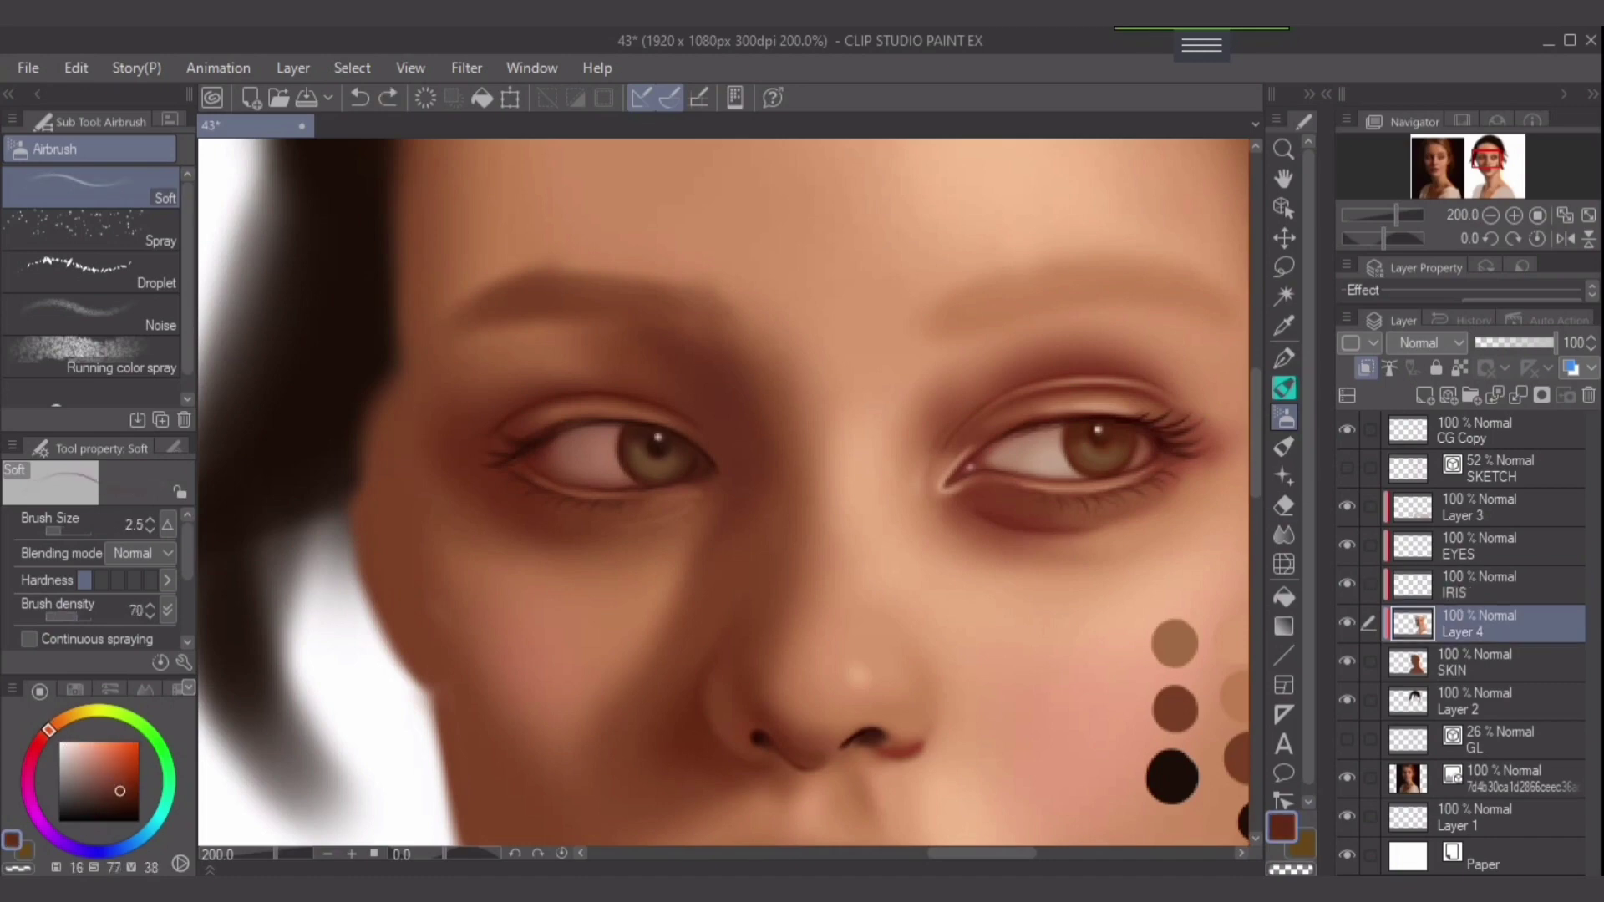
key("bracketright")
key("bracketright")
key("bracketright")
key("bracketright")
key("bracketright")
key("bracketright")
key("bracketright")
key("bracketleft")
key("bracketleft")
key("bracketleft")
key("bracketleft")
key("bracketleft")
key("bracketright")
key("bracketright")
key("bracketright")
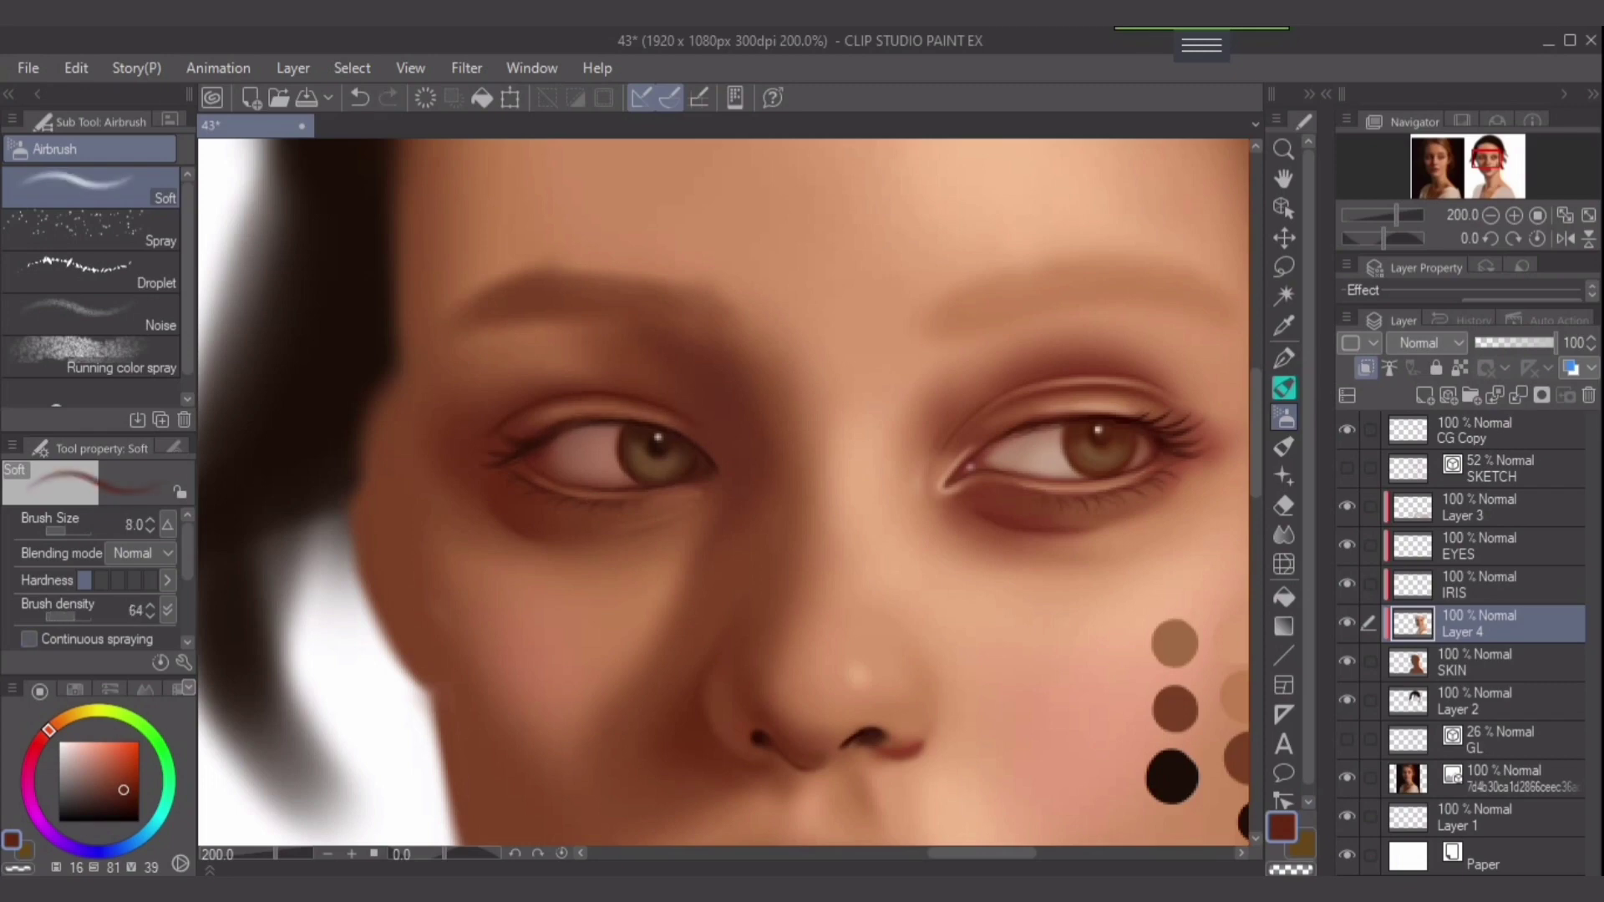
Refine the shadowed eye's lid edge and inner corner on Layer 4 with fine airbrush strokes at density 64.
key("bracketleft")
key("bracketleft")
key("bracketleft")
key("bracketleft")
key("bracketleft")
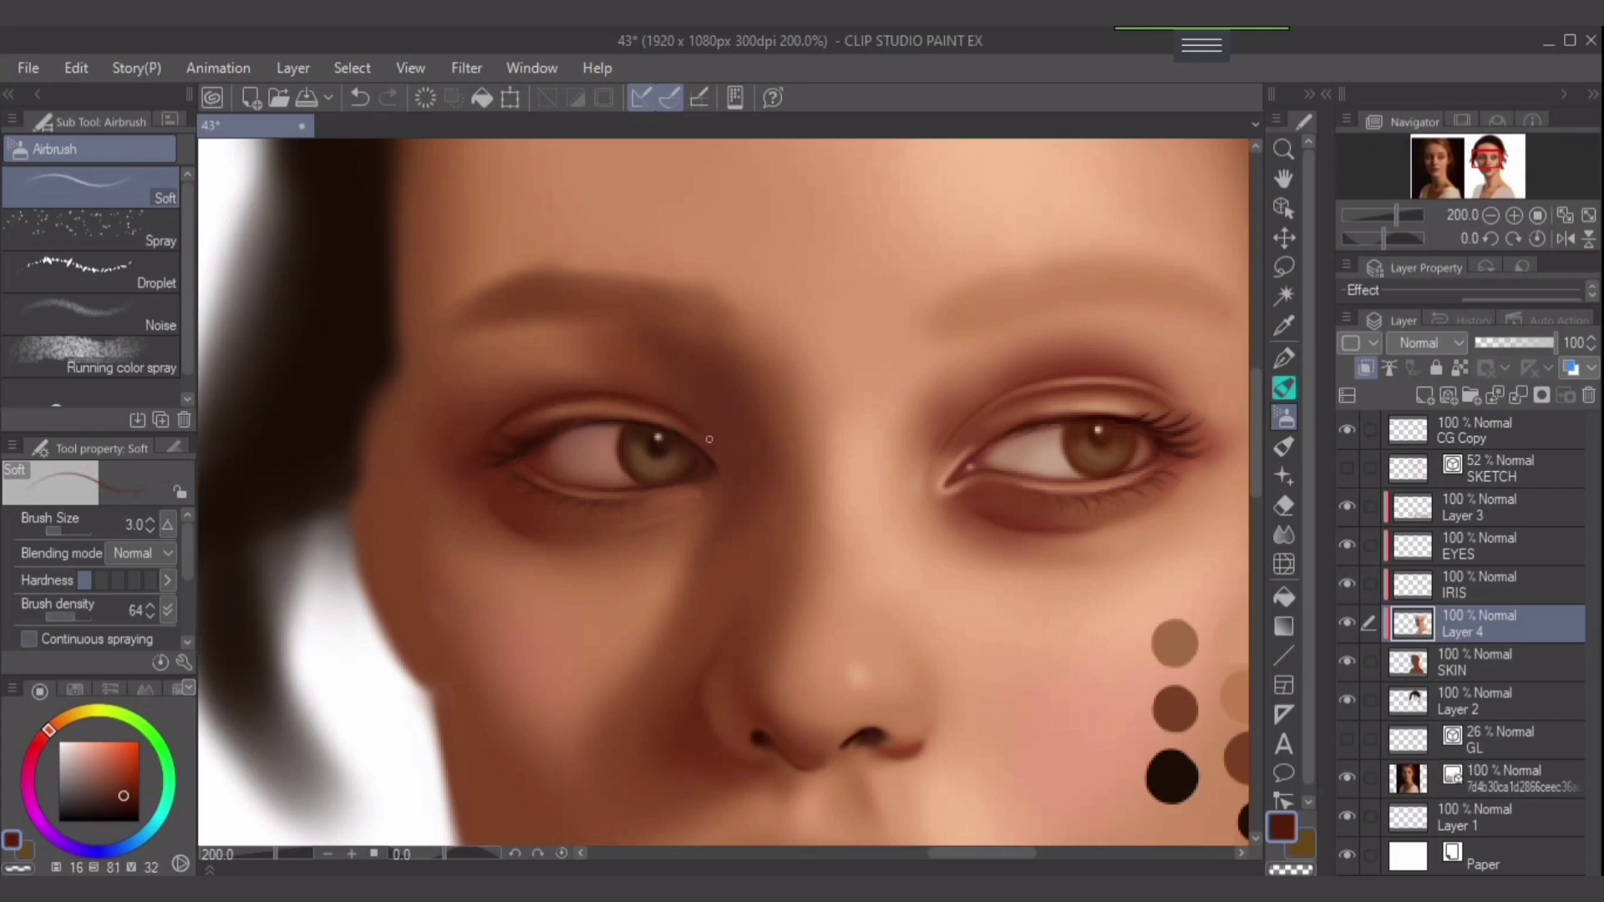
key("bracketright")
key("bracketright")
key("bracketright")
key("bracketright")
key("bracketright")
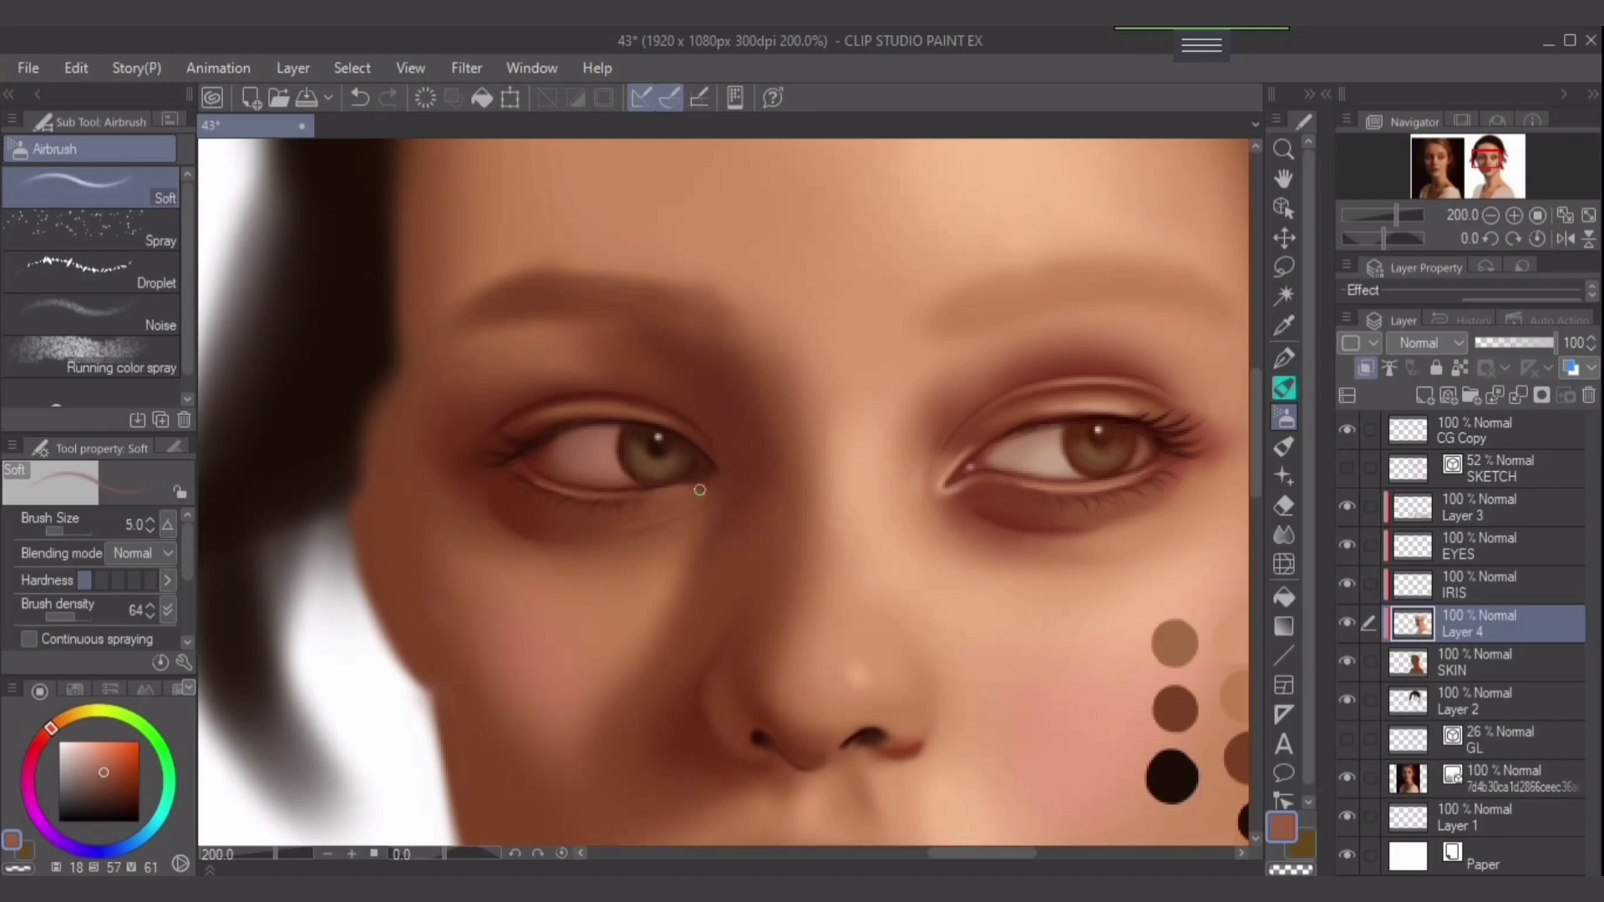
Block in both eyebrows along the sketch lines with sampled browns, enlarging the airbrush as needed.
key("ctrl+minus")
mouse_move(368, 409)
left_mouse_down()
mouse_move(437, 384)
mouse_move(564, 386)
left_mouse_up()
left_click(552, 419, "alt")
key("bracketright")
key("bracketright")
key("bracketright")
left_click(752, 402, "alt")
mouse_move(743, 411)
left_mouse_down()
mouse_move(869, 368)
mouse_move(917, 389)
mouse_move(757, 410)
mouse_move(864, 382)
mouse_move(932, 386)
mouse_move(968, 417)
left_mouse_up()
key("bracketright")
key("bracketright")
Darken the lit eyebrow with deep brown on the EYES layer and smudge its edges with the Finger tip blender.
key("alt+bracketright")
key("alt+bracketright")
left_click(84, 267)
left_click(137, 798)
key("j")
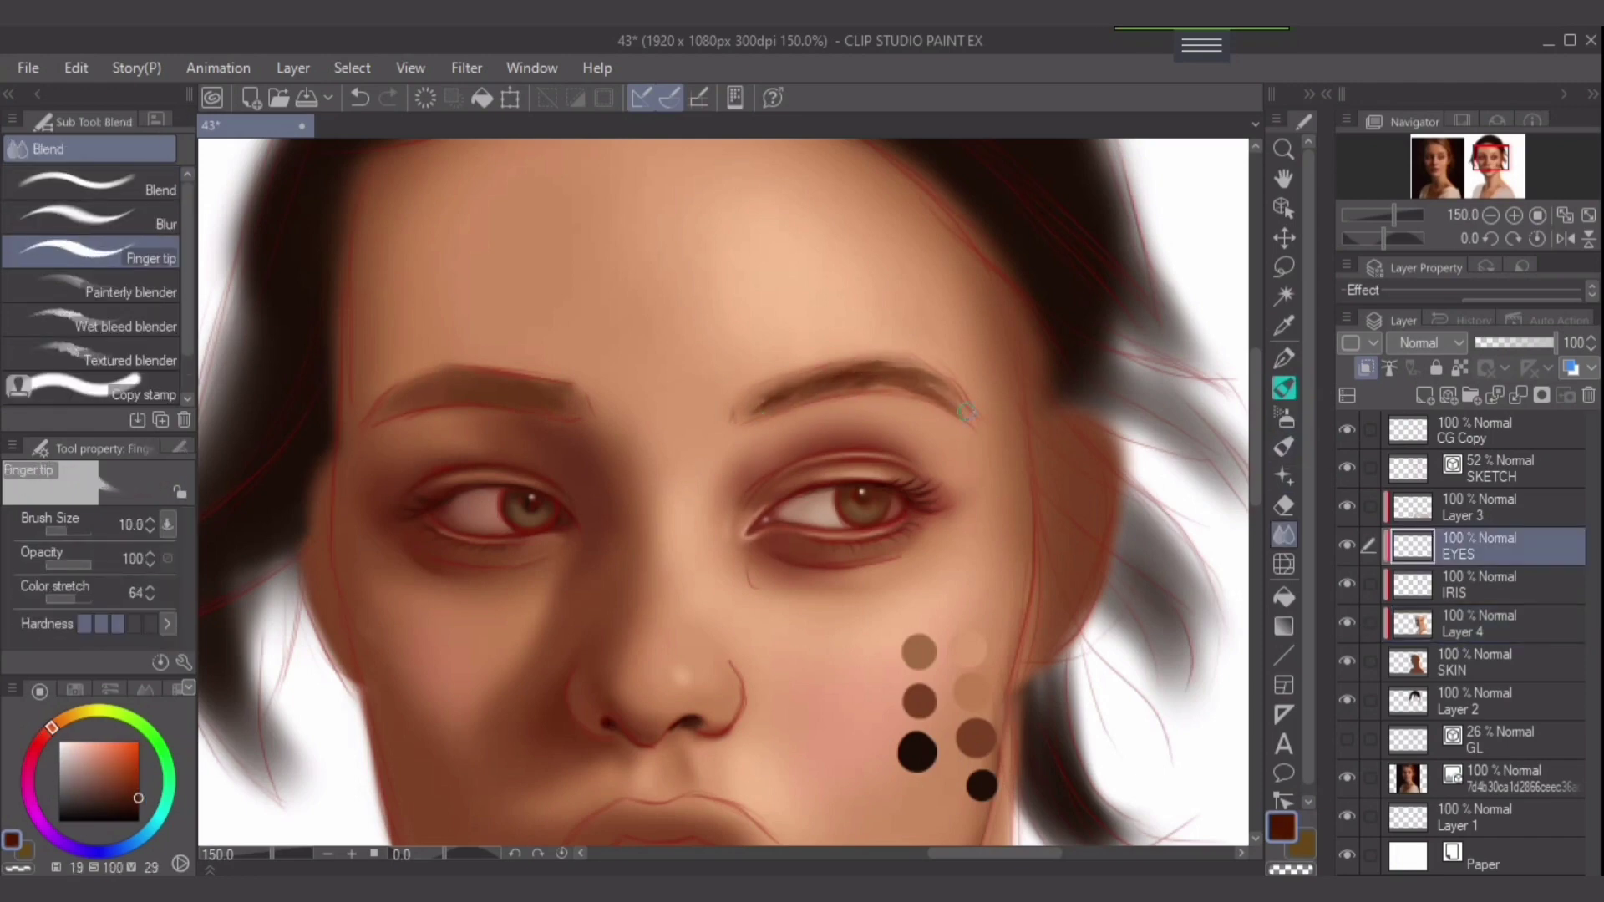
mouse_move(919, 359)
left_mouse_down()
mouse_move(748, 414)
mouse_move(796, 379)
left_mouse_up()
left_click(911, 397, "alt")
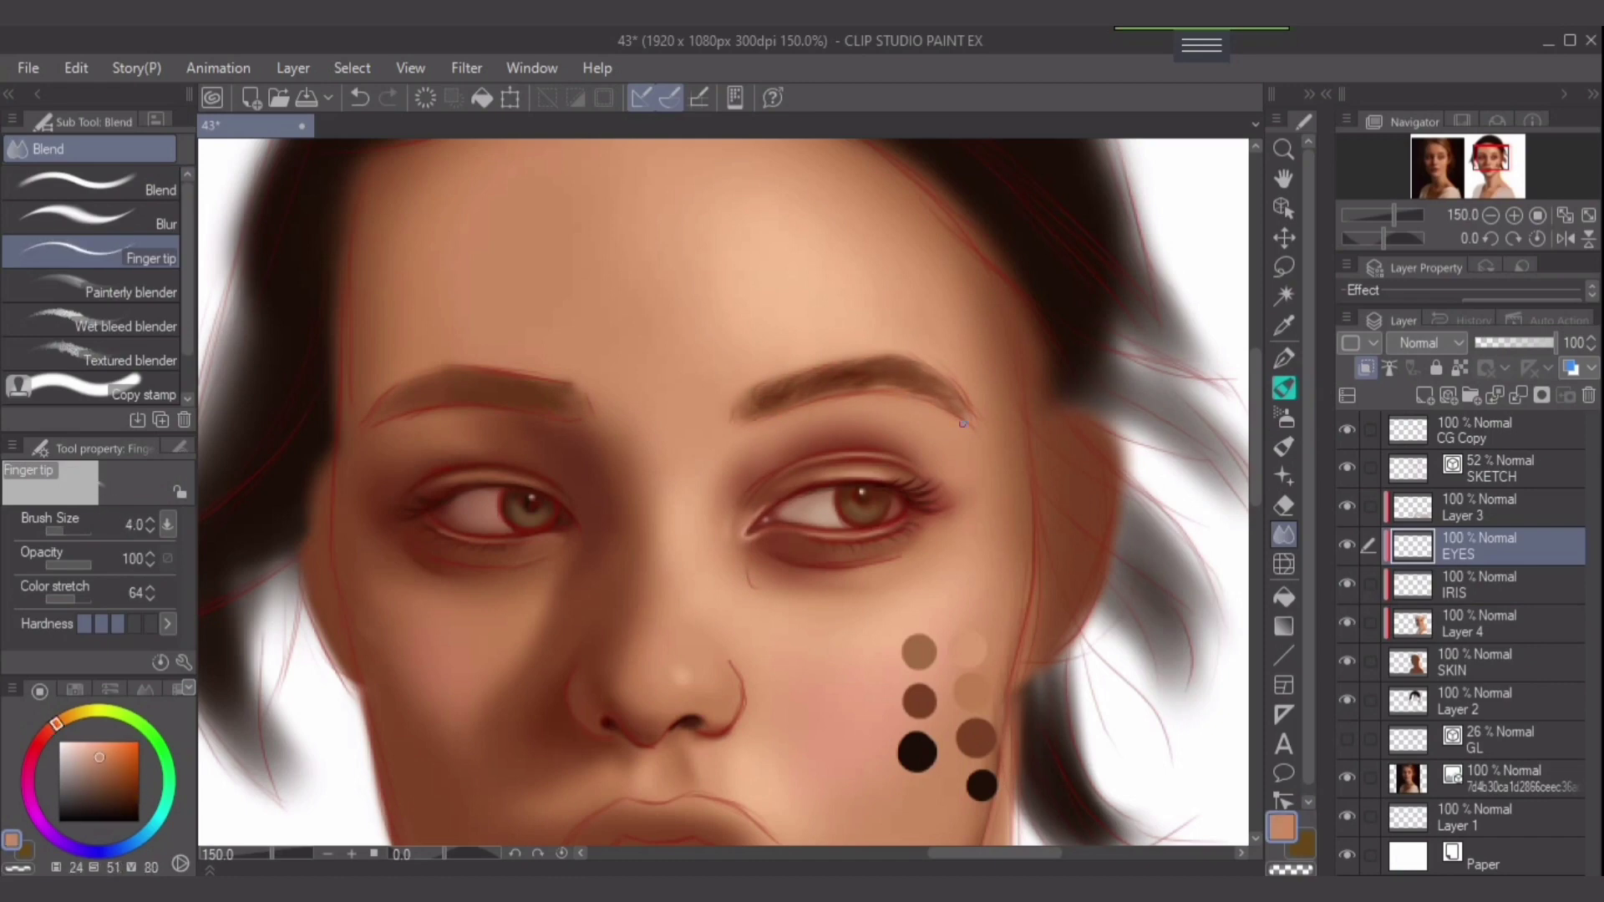
key("bracketright")
key("bracketright")
left_click(908, 381, "alt")
key("b")
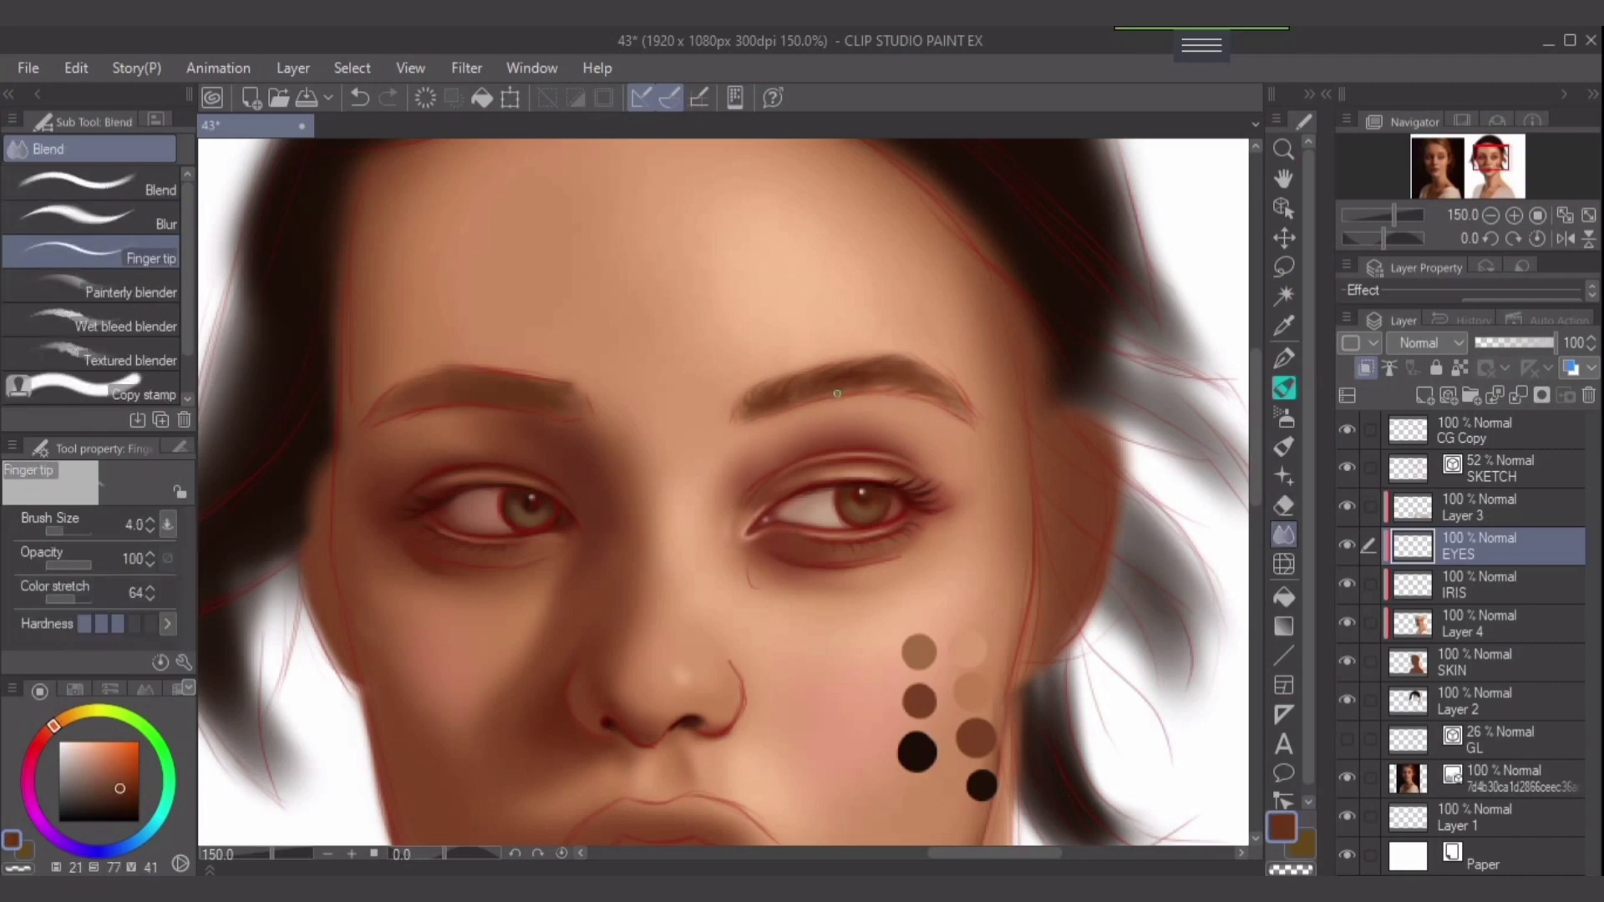
Paint and smudge the shadowed eyebrow in dark brown on the EYES layer, refine the brow hairs and hide the sketch.
left_click(501, 388, "alt")
mouse_move(535, 380)
left_mouse_down()
mouse_move(455, 376)
mouse_move(468, 391)
left_mouse_up()
key("j")
key("bracketleft")
key("bracketleft")
key("bracketleft")
key("bracketleft")
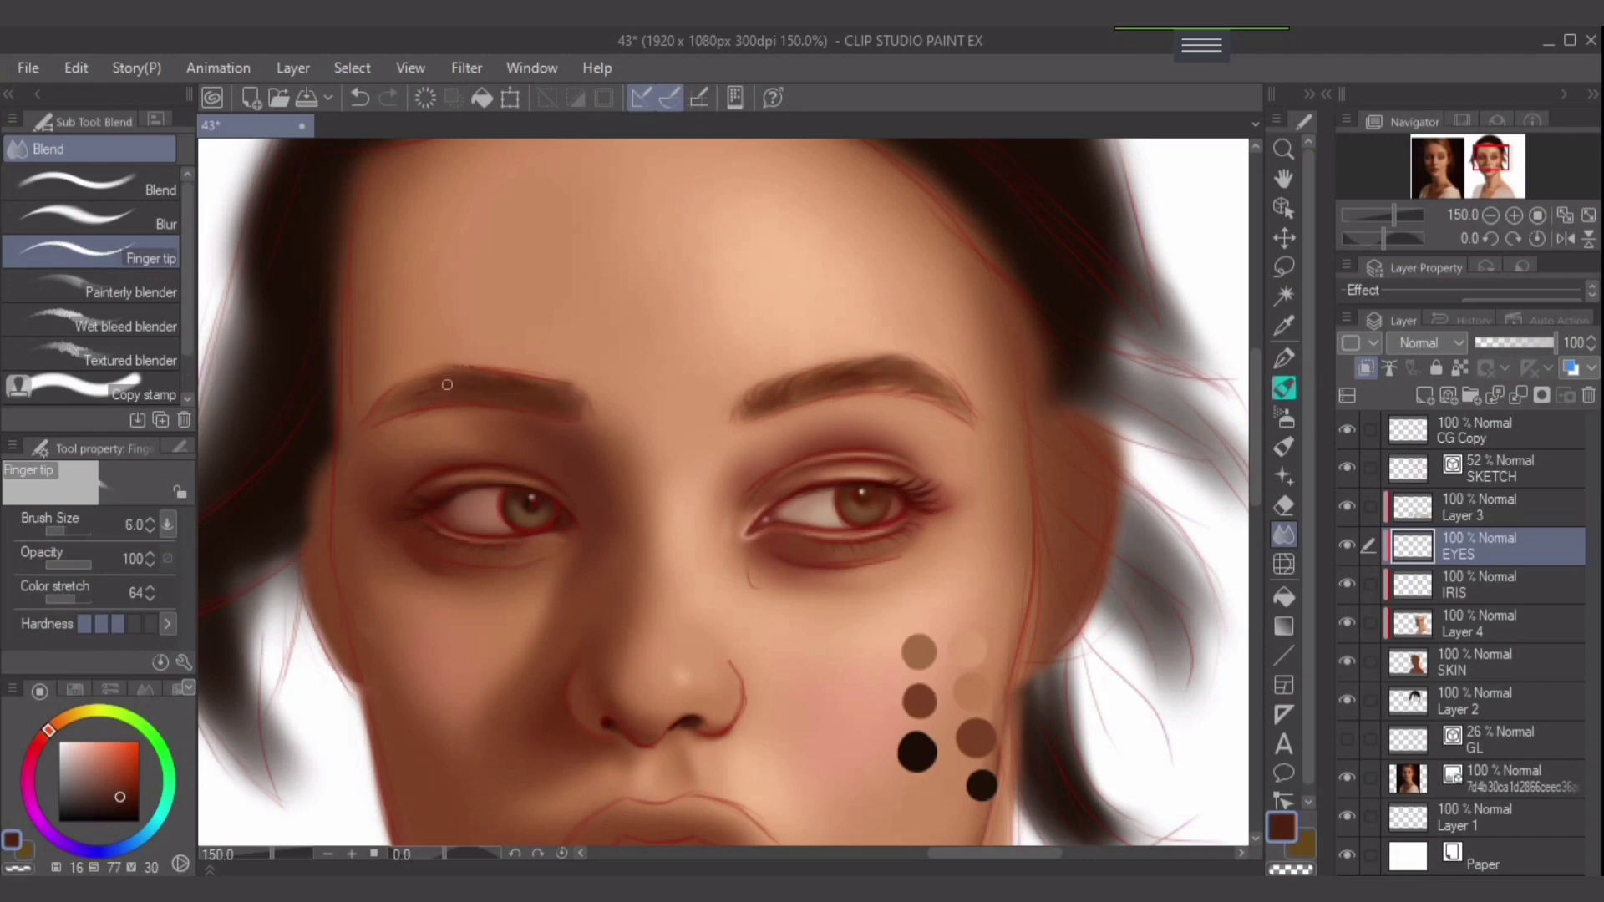
key("b")
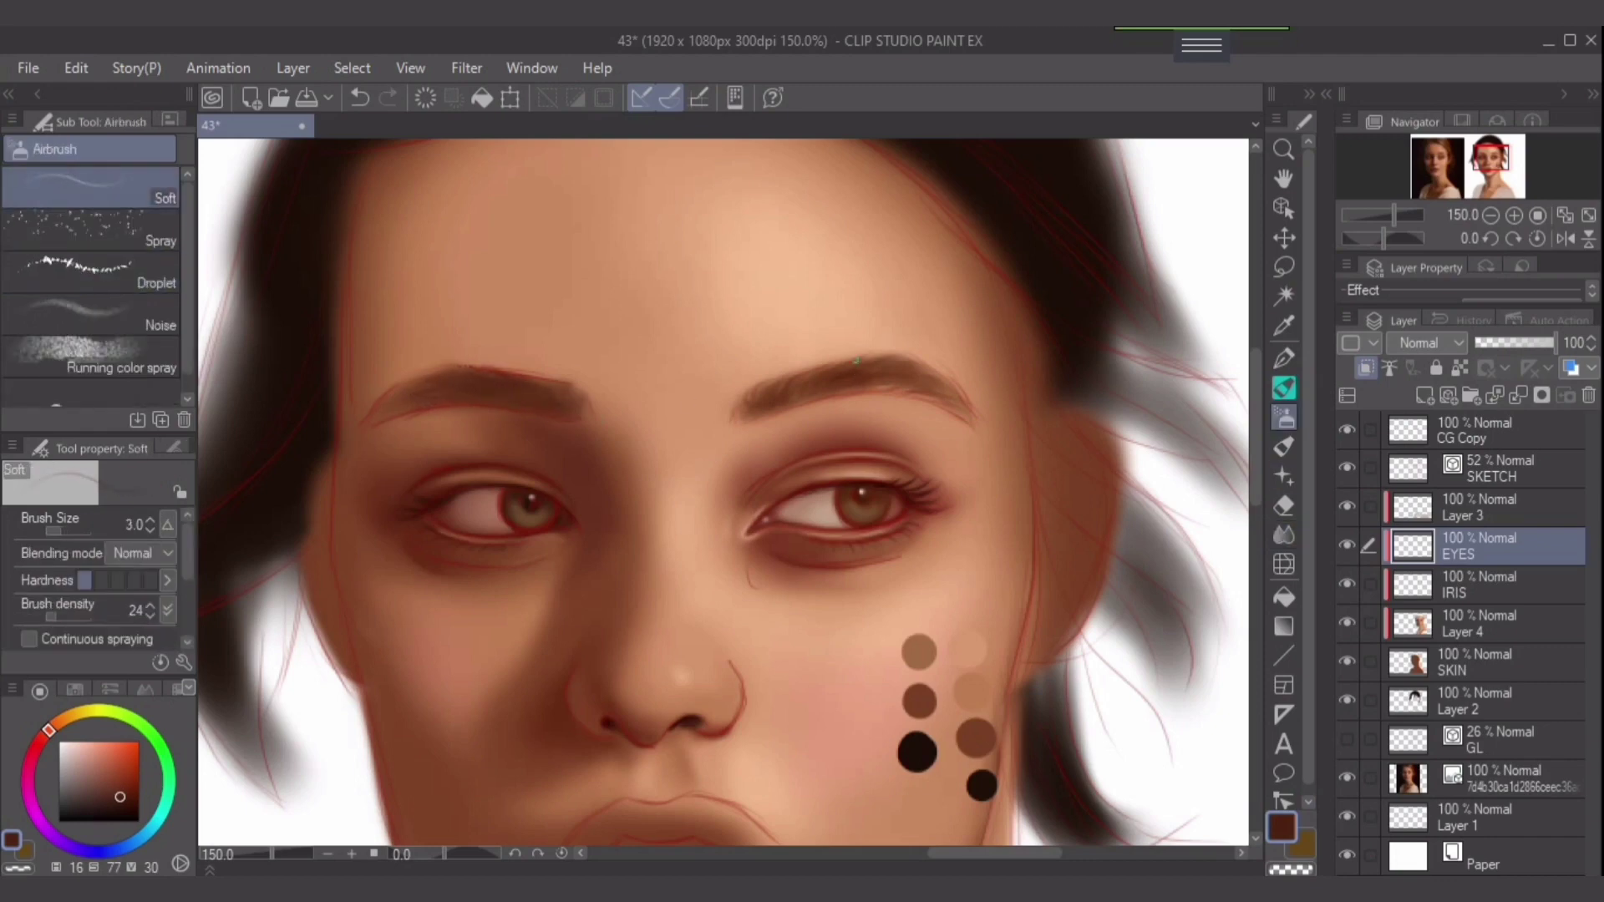
key("ctrl+h")
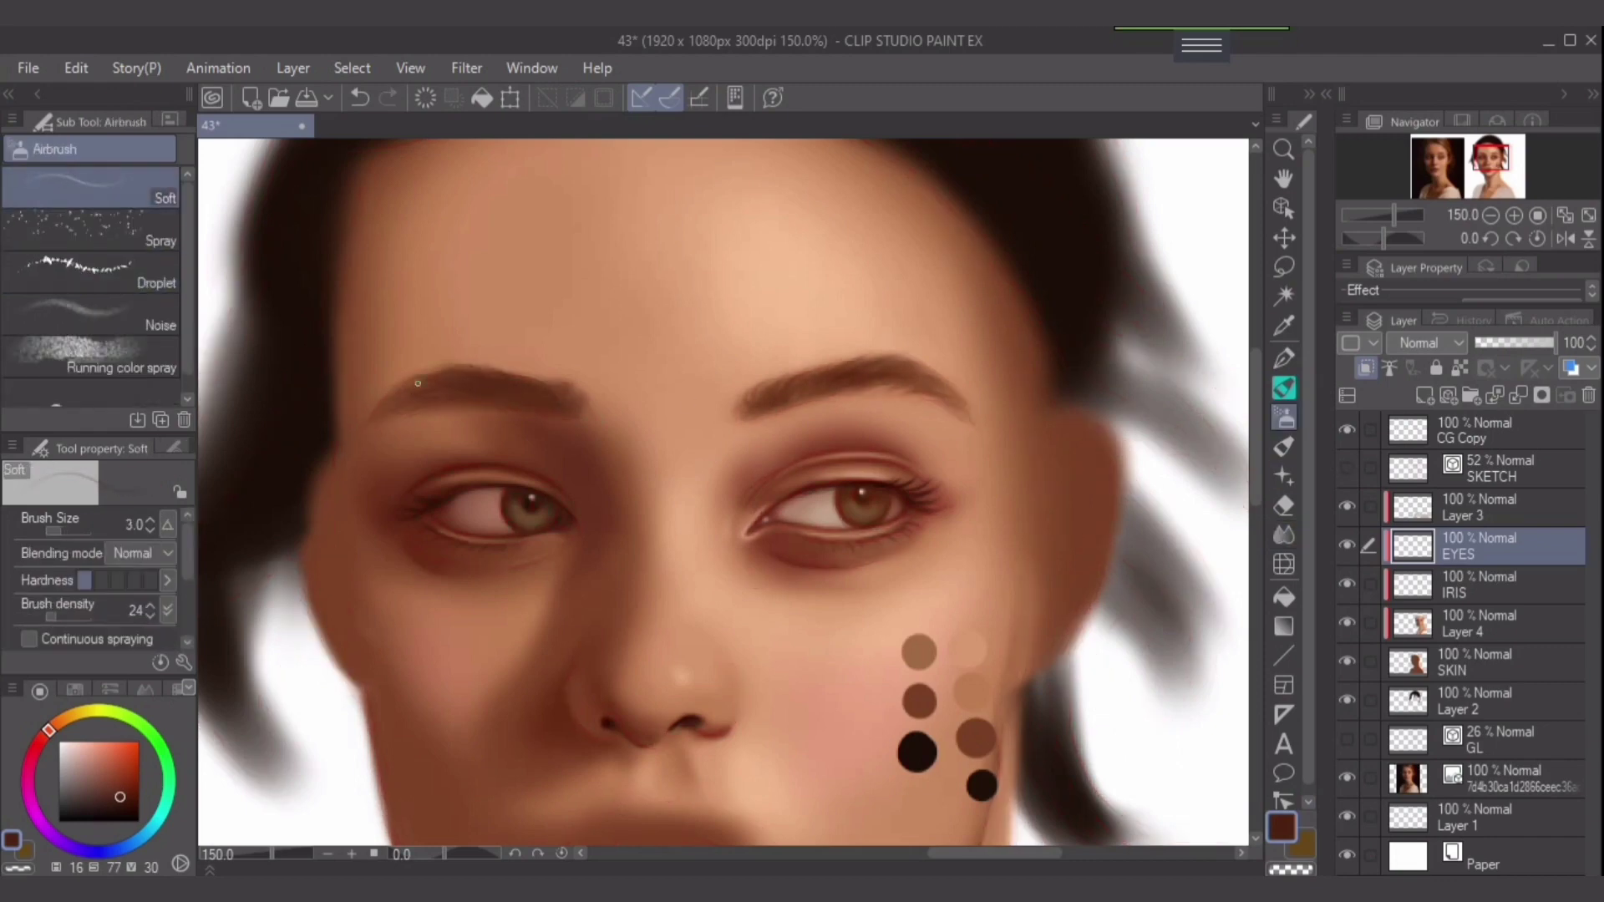
Soften the skin around both eyebrows on Layer 4 with sampled browns, using the airbrush at density 14.
left_click(484, 421, "alt")
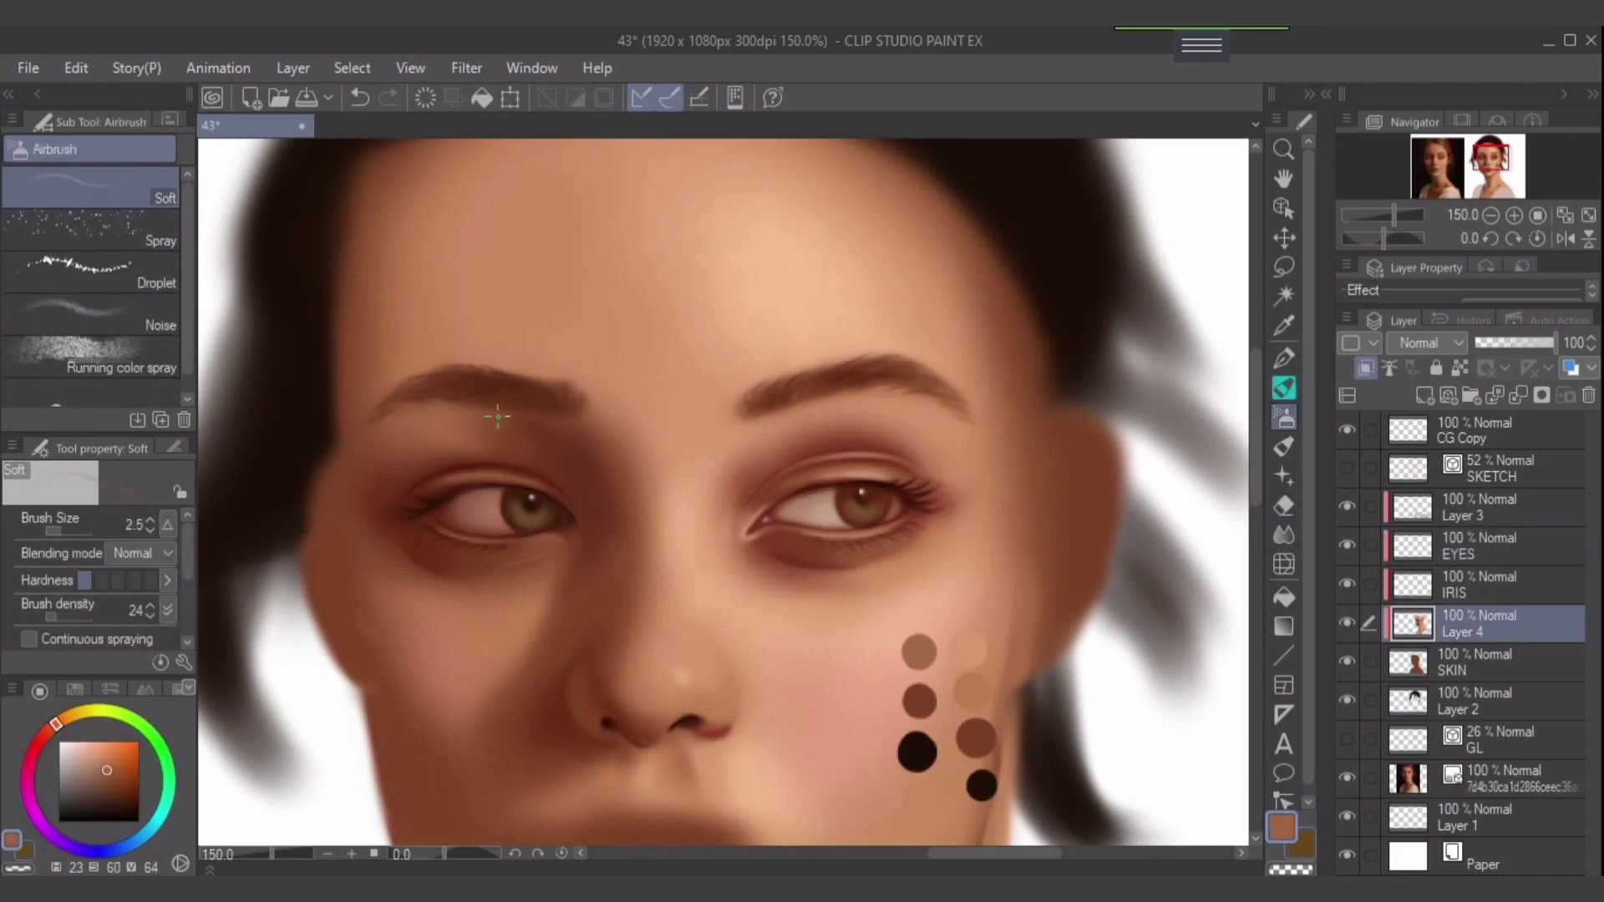
left_click(497, 417, "alt")
key("bracketright")
key("bracketright")
key("bracketright")
key("bracketright")
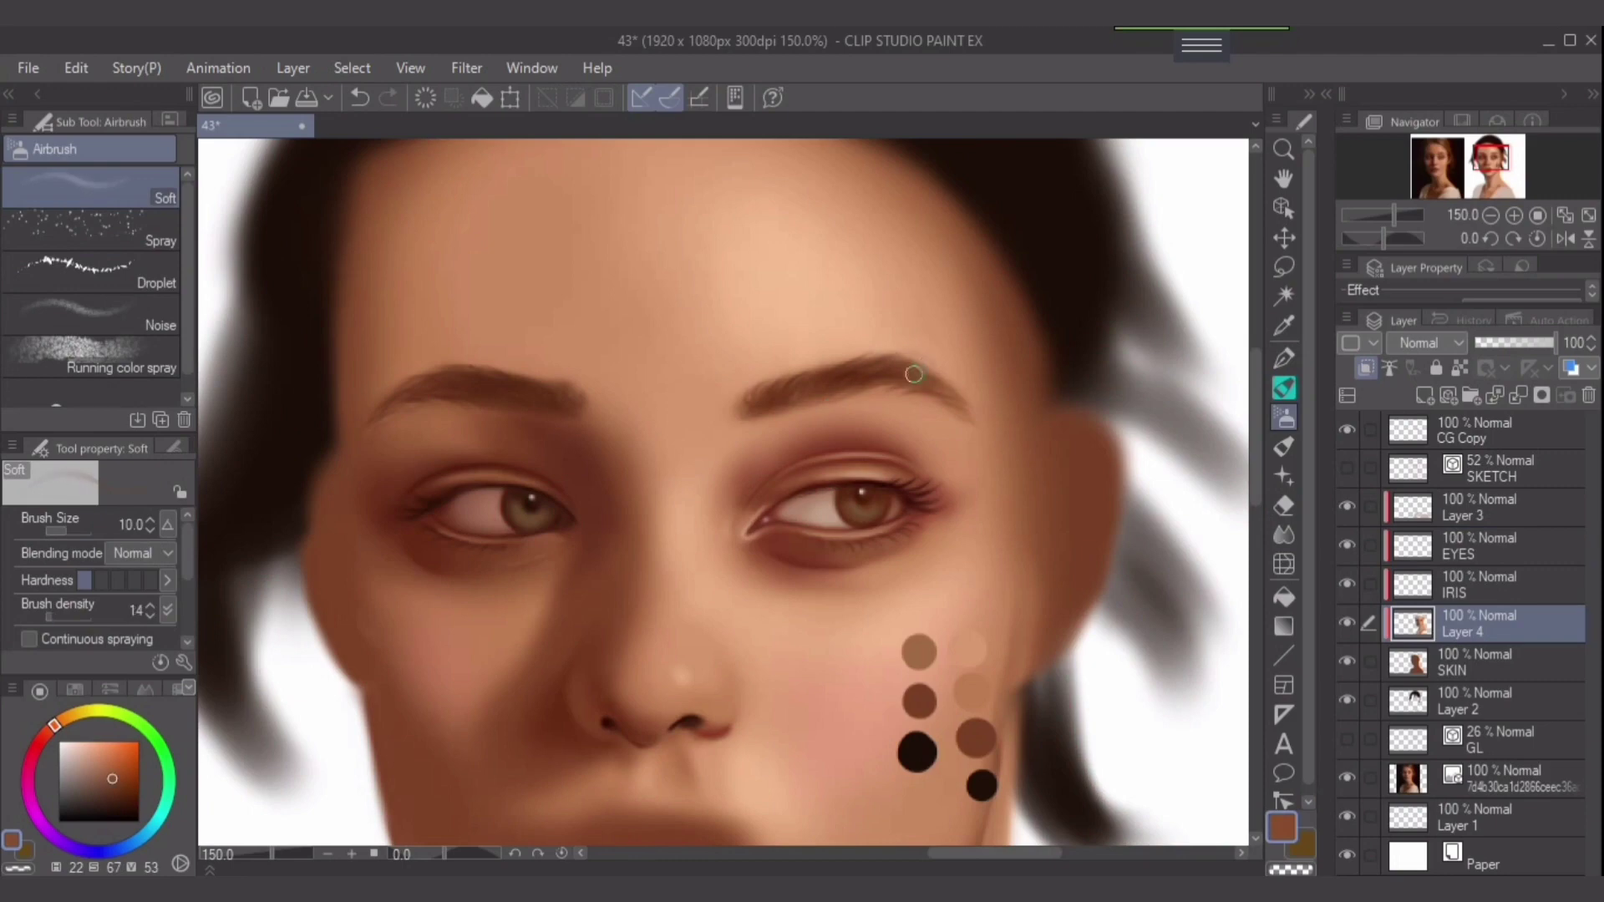
left_click_drag(914, 375, 815, 361)
left_click(512, 407, "alt")
key("bracketright")
key("bracketright")
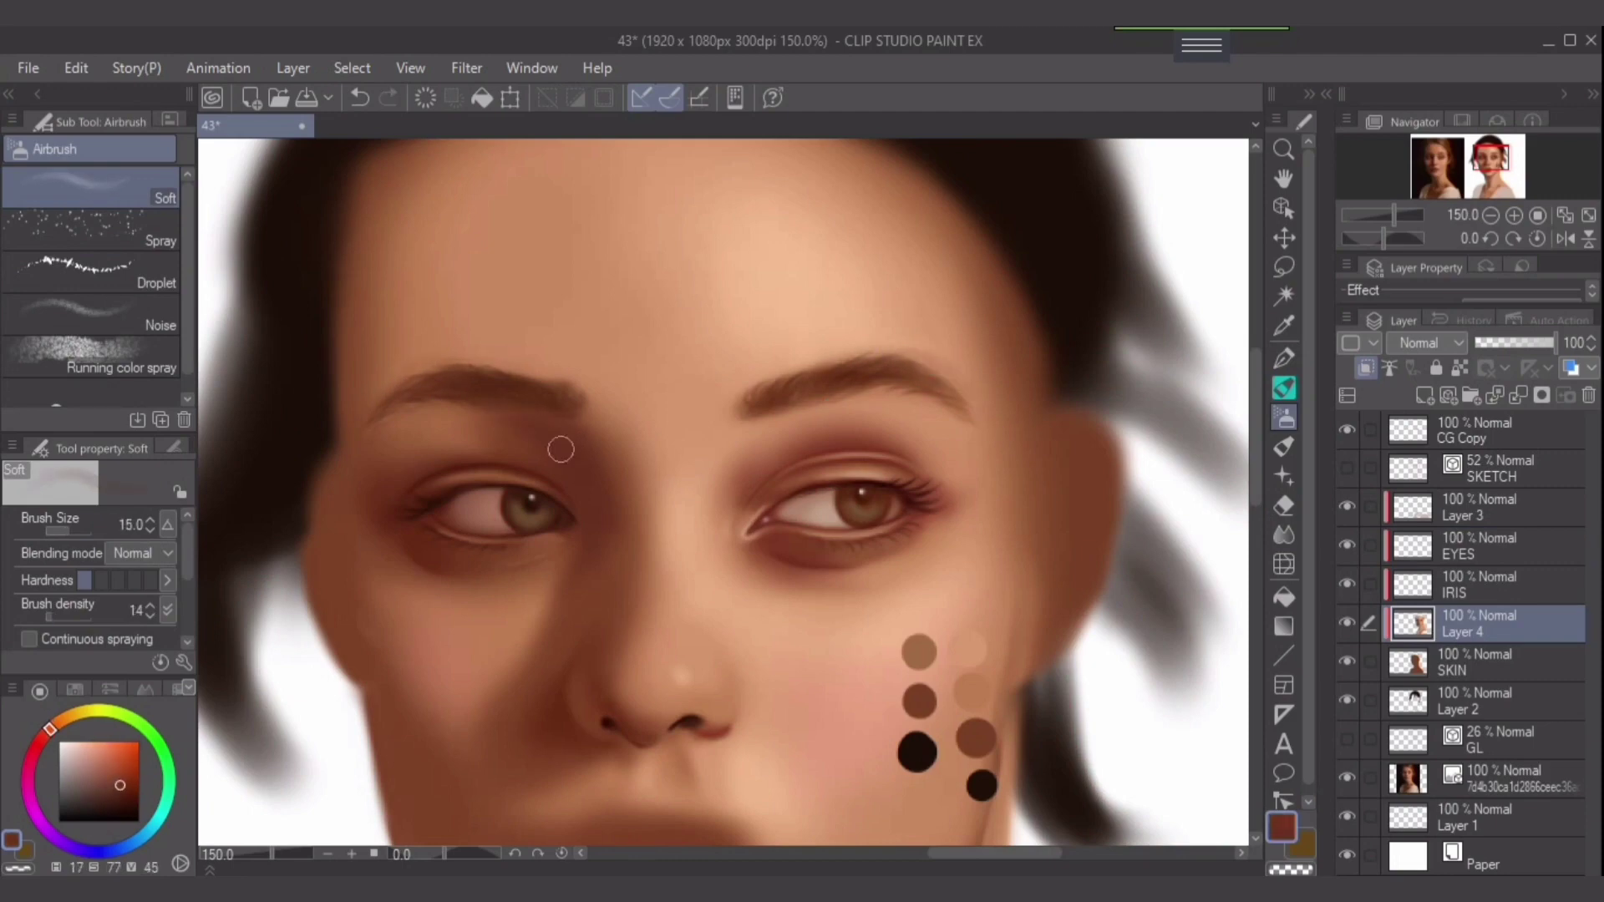
left_click(590, 493, "alt")
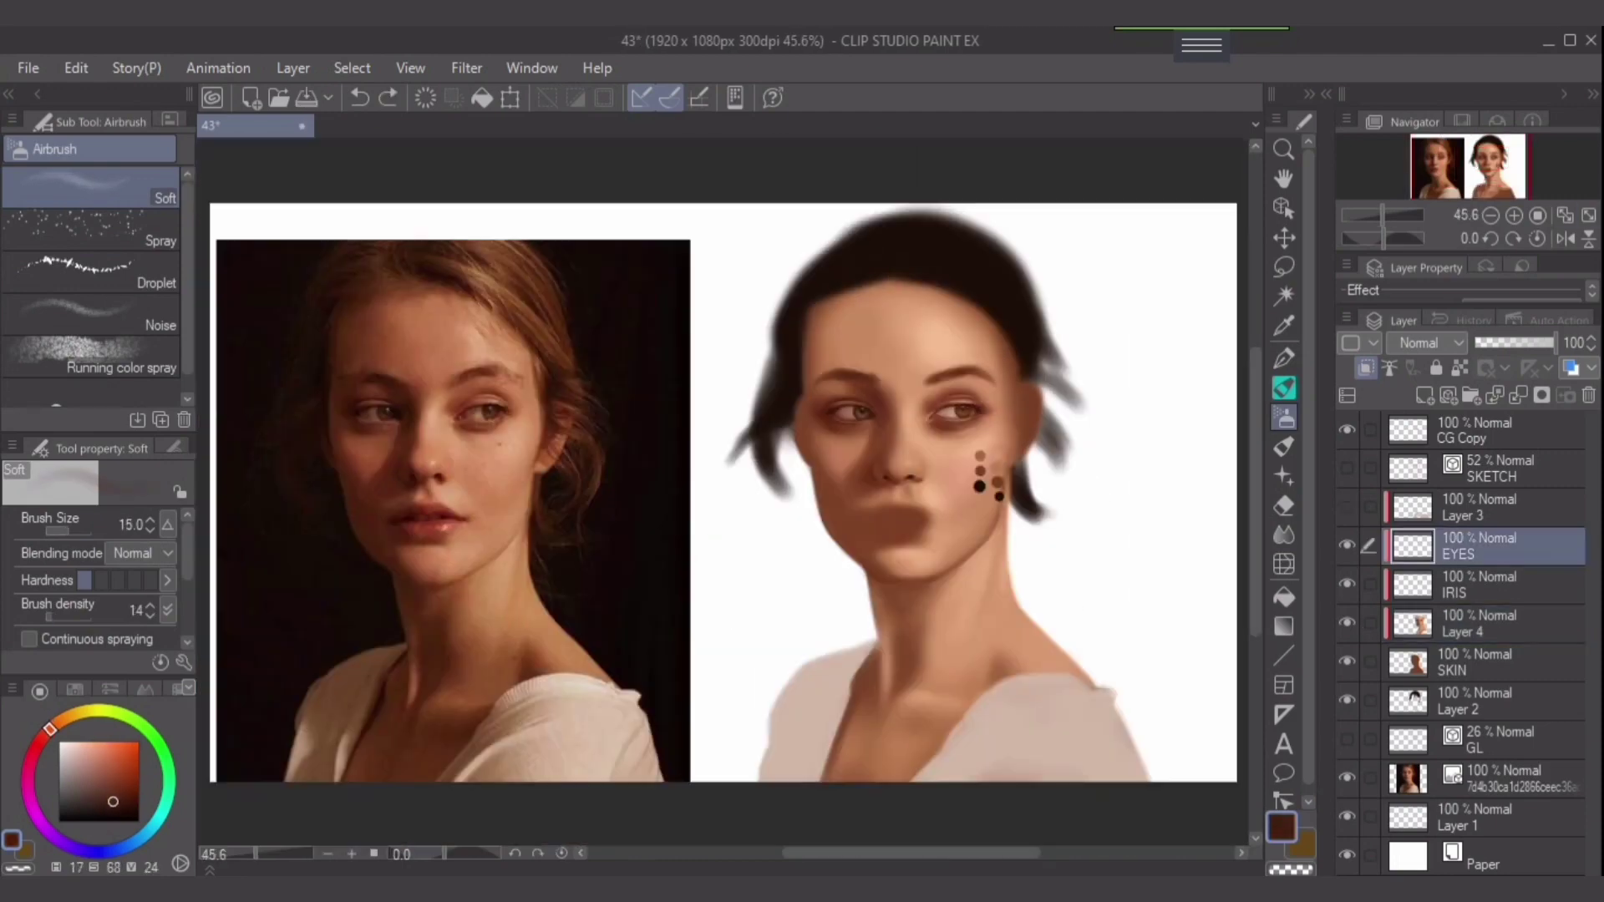
Add a LIPS layer above Layer 4 and block in the mouth with deep red along the sketch.
left_click_drag(1412, 660, 1420, 643)
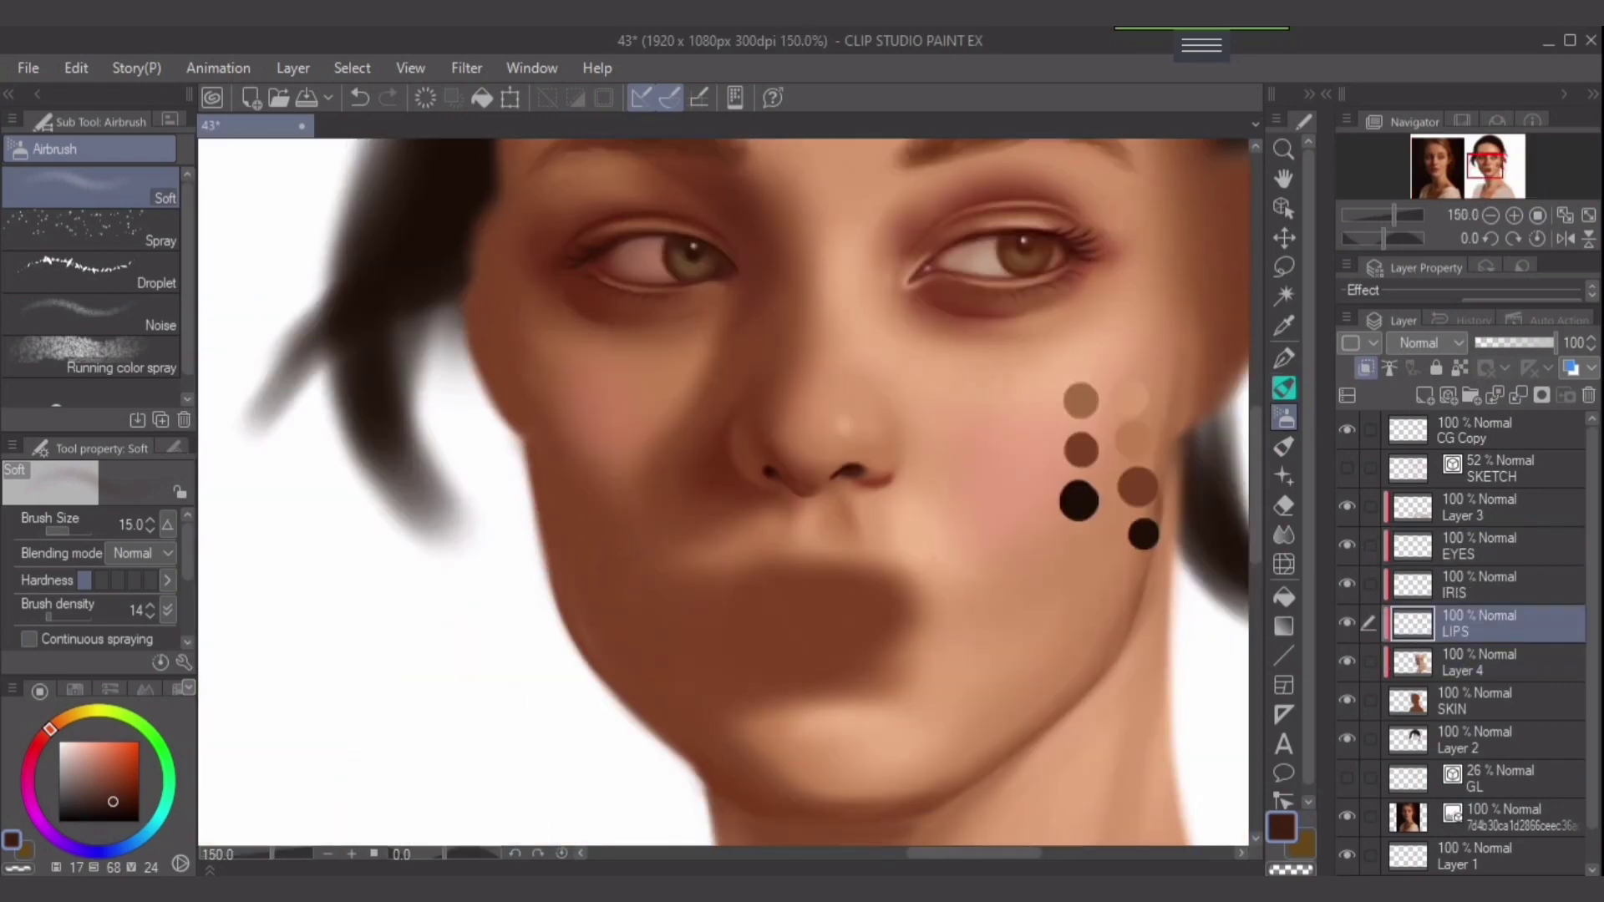
mouse_move(769, 600)
left_mouse_down()
mouse_move(833, 604)
mouse_move(727, 610)
mouse_move(911, 585)
mouse_move(791, 615)
mouse_move(919, 619)
left_mouse_up()
left_click(925, 590, "alt")
left_click(764, 636, "alt")
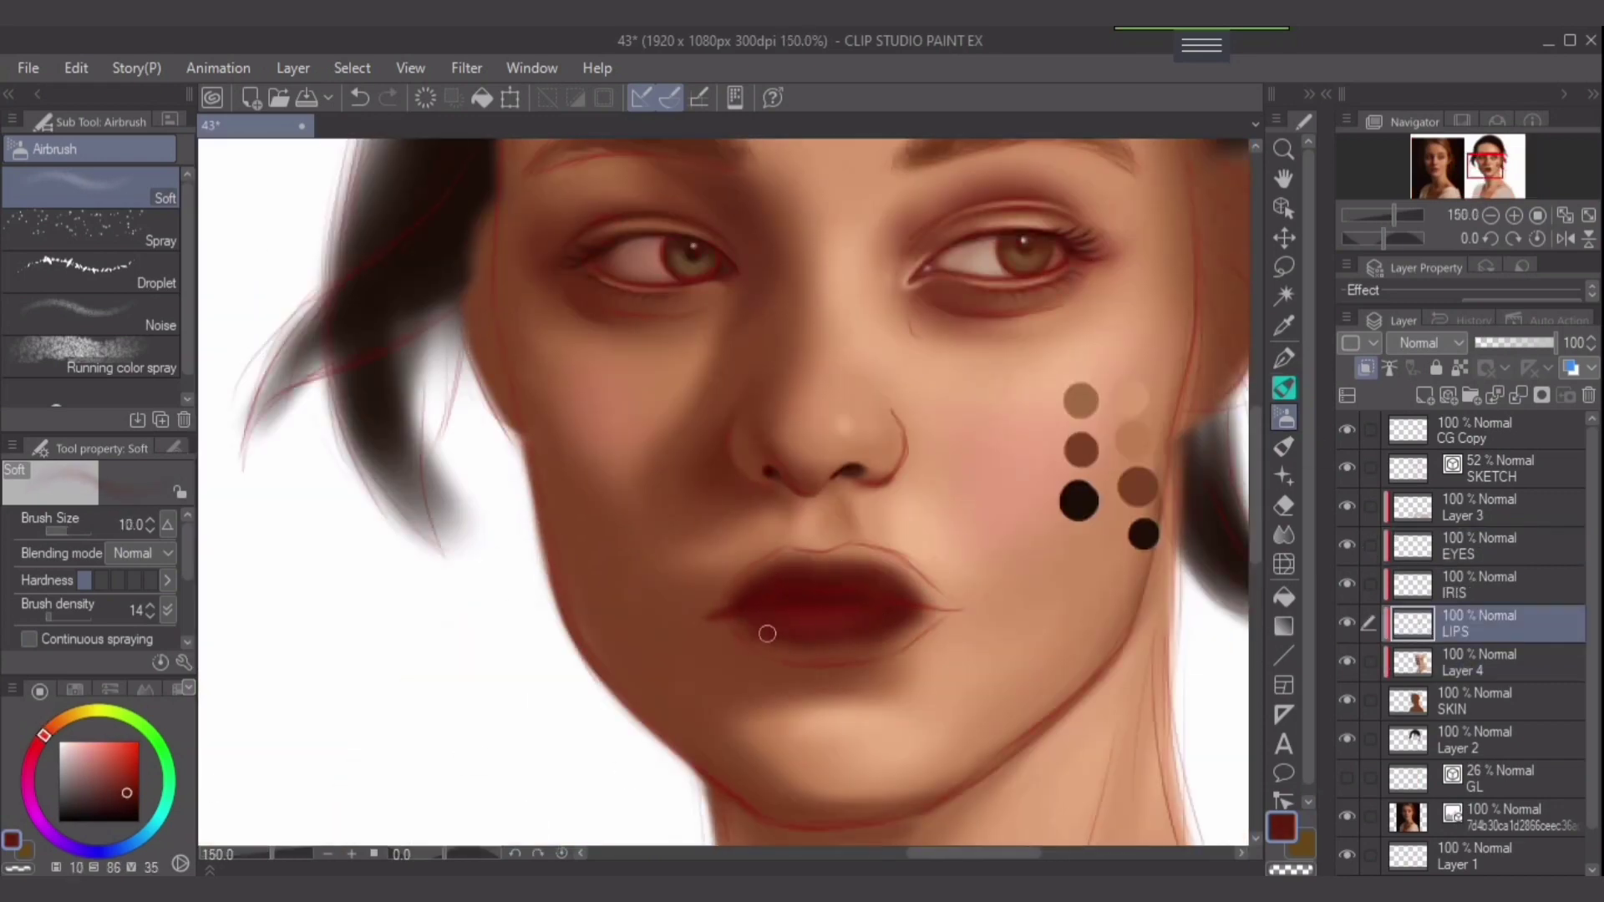
Extend the deep red to the mouth corners and fill out the lower lip, using the airbrush at density 31.
left_click_drag(52, 603, 57, 604)
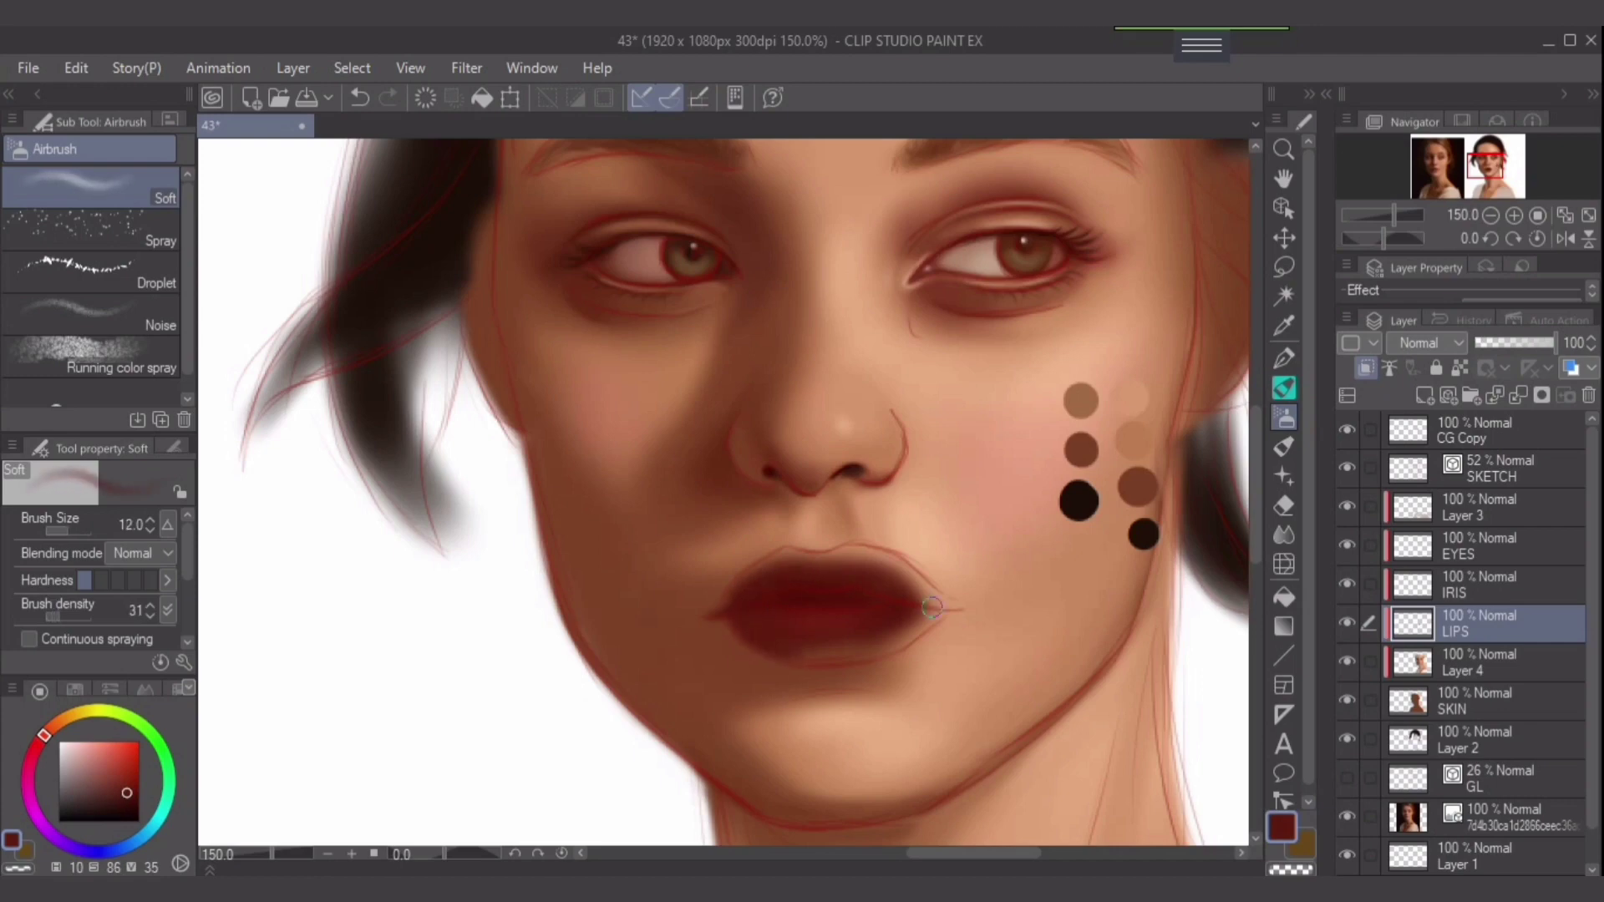
left_click_drag(932, 607, 809, 622)
key("bracketright")
left_click(809, 623, "alt")
left_click_drag(903, 637, 930, 628)
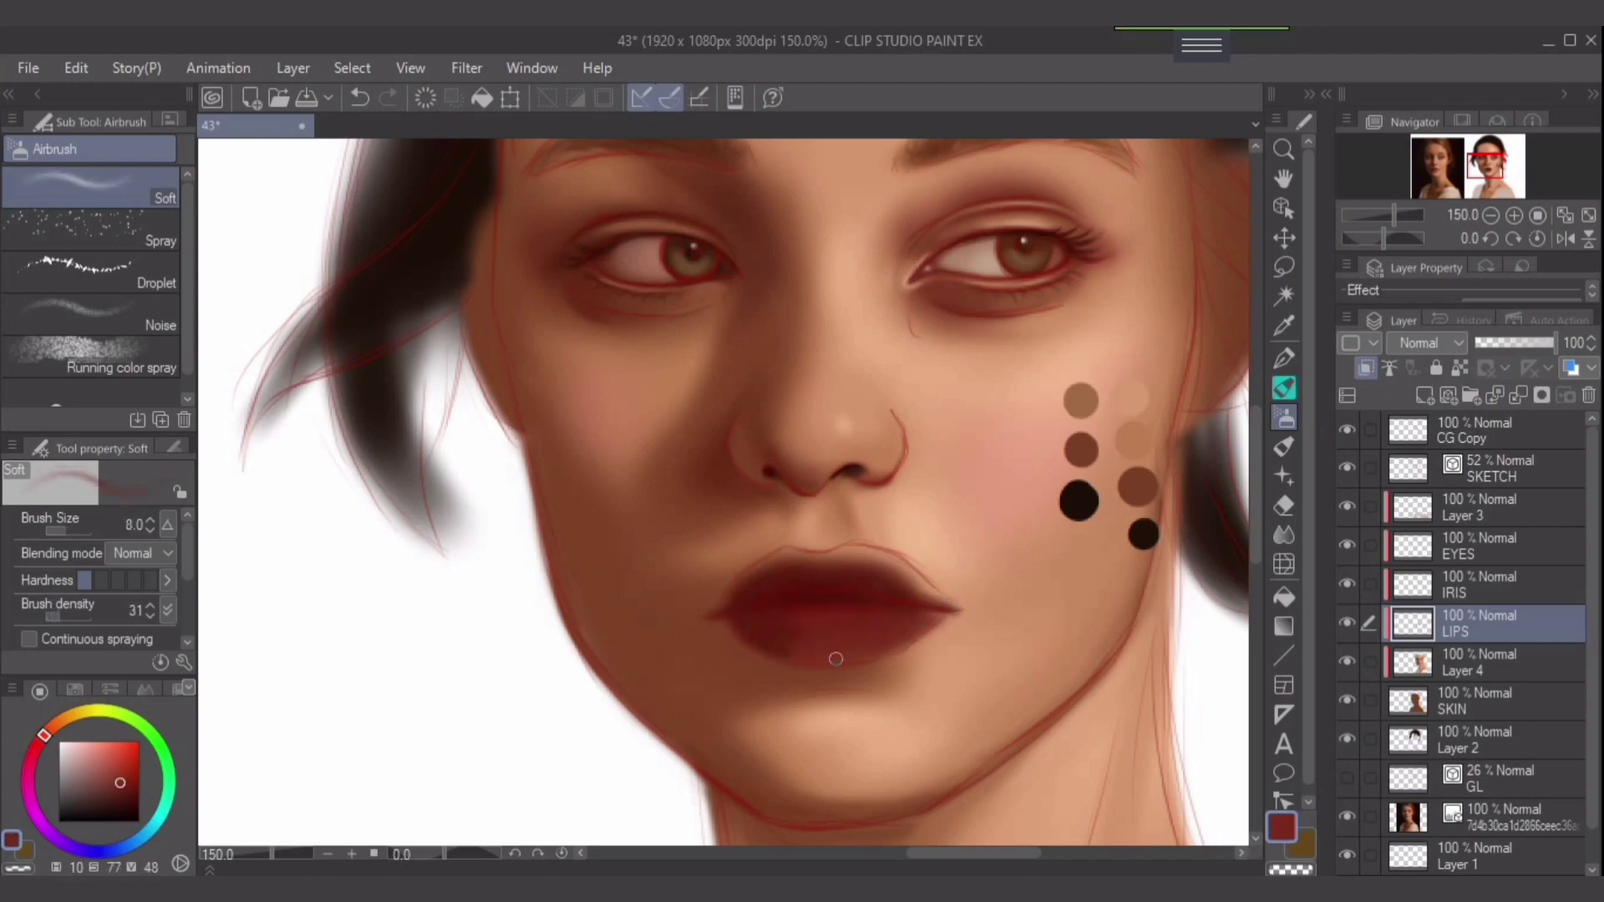
key("bracketleft")
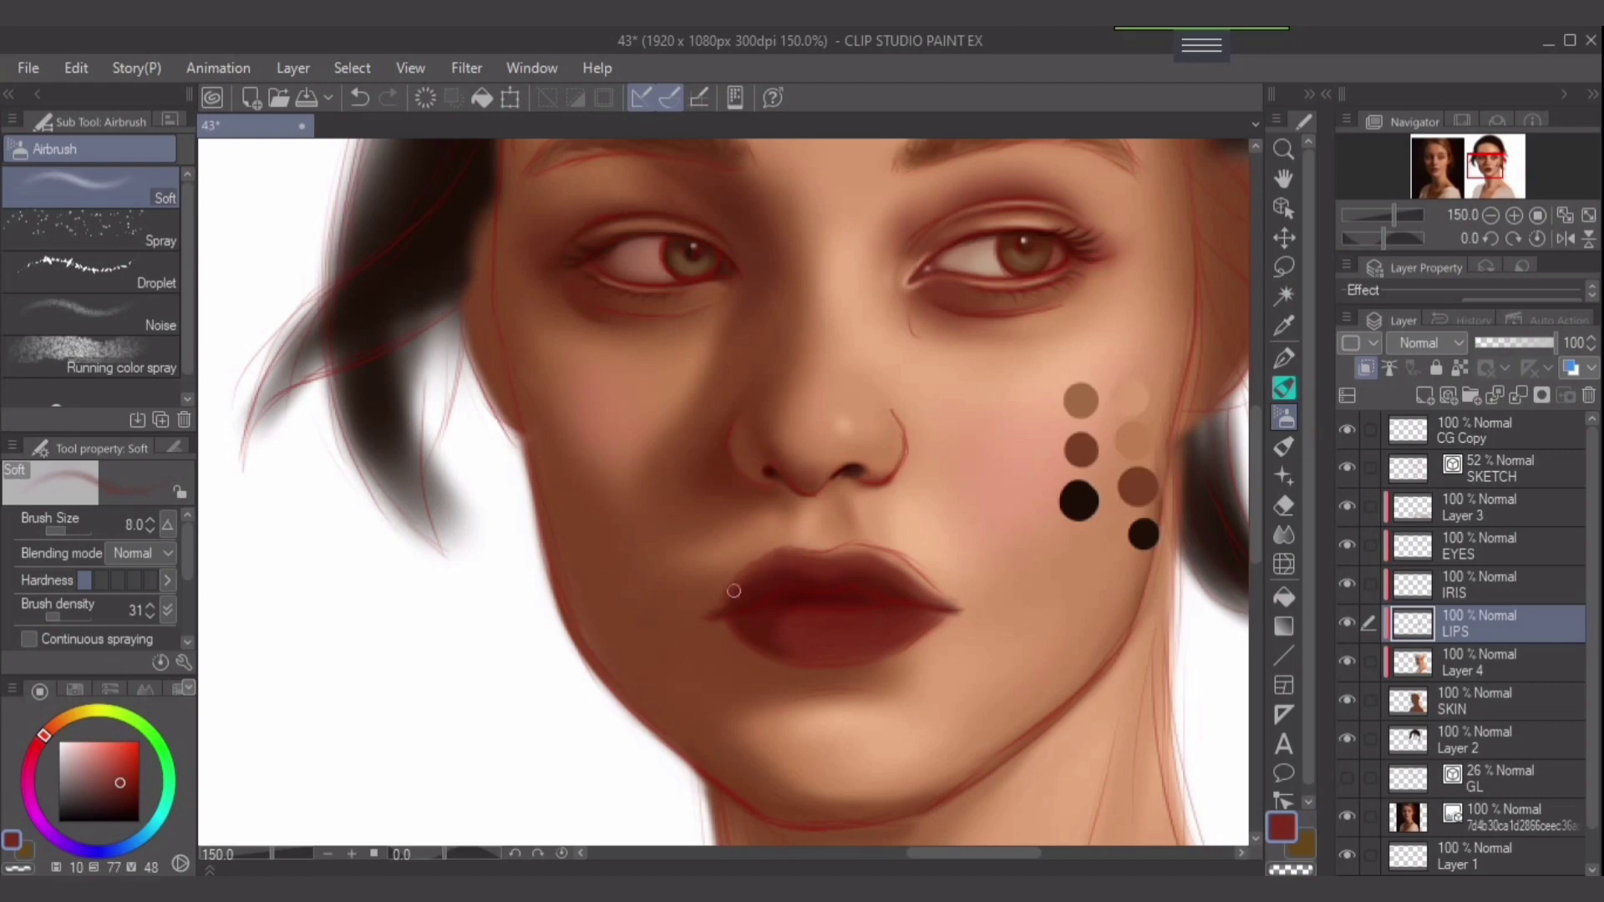
Define the upper lip's contour and the line between the lips with sampled dark reds on the LIPS layer.
left_click(733, 595, "alt")
key("bracketleft")
key("bracketright")
key("bracketright")
key("bracketright")
key("bracketright")
key("bracketright")
left_click(785, 666, "alt")
left_click(830, 627, "alt")
key("bracketleft")
left_click(774, 563, "alt")
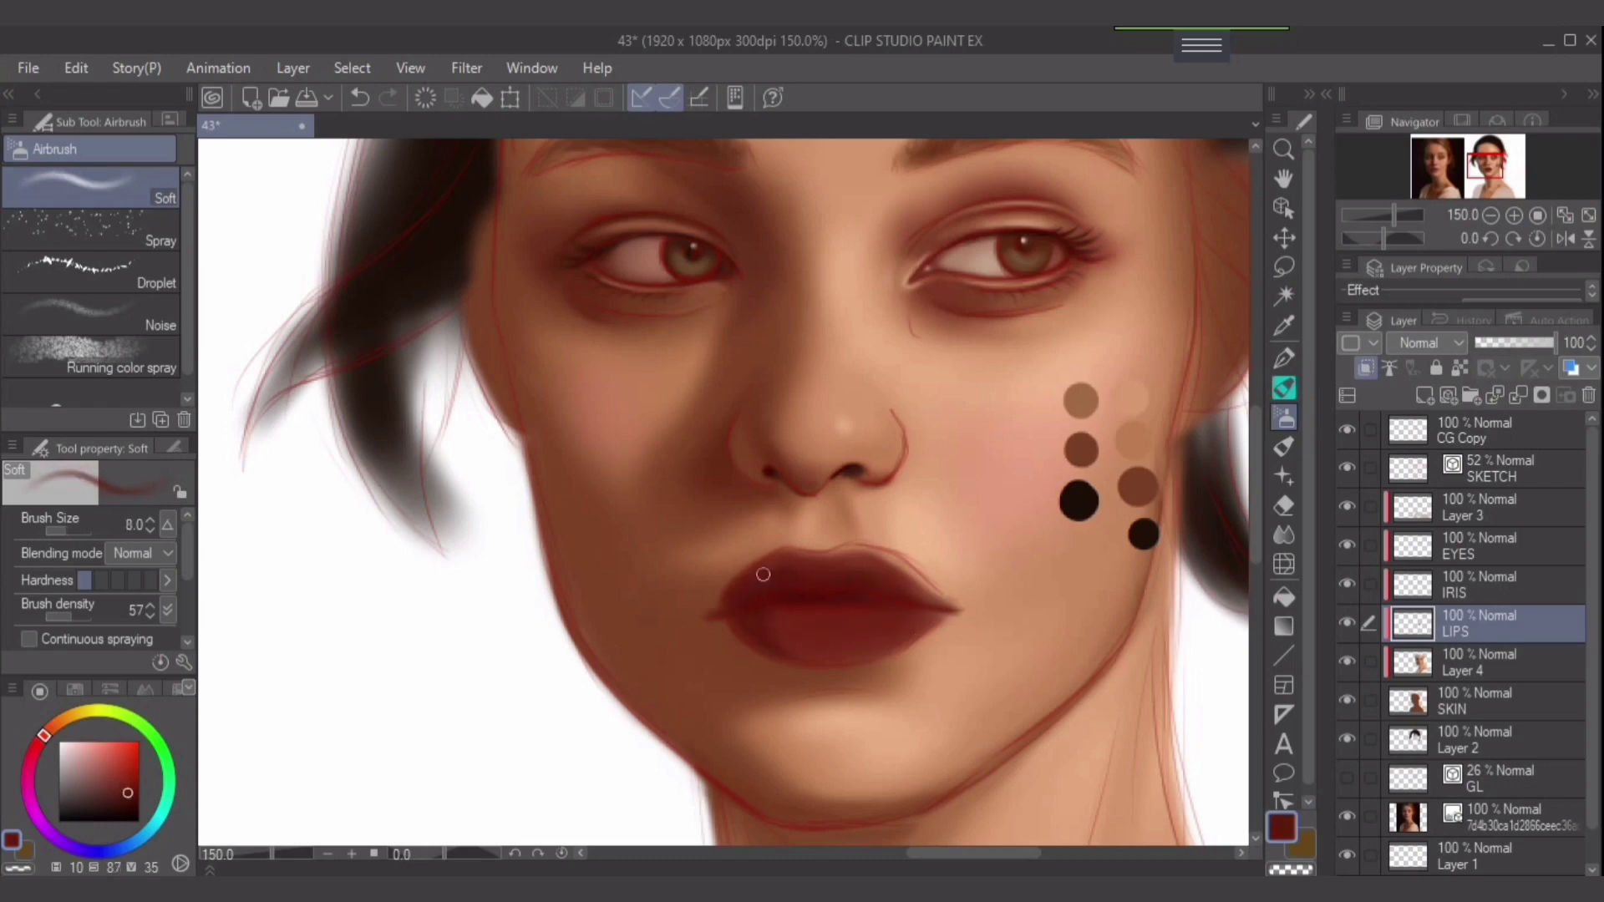
Blend lighter reds into the lower lip and soften the upper lip's shading with the airbrush at density 11.
left_click(859, 633, "alt")
left_click(900, 622, "alt")
key("bracketright")
key("bracketright")
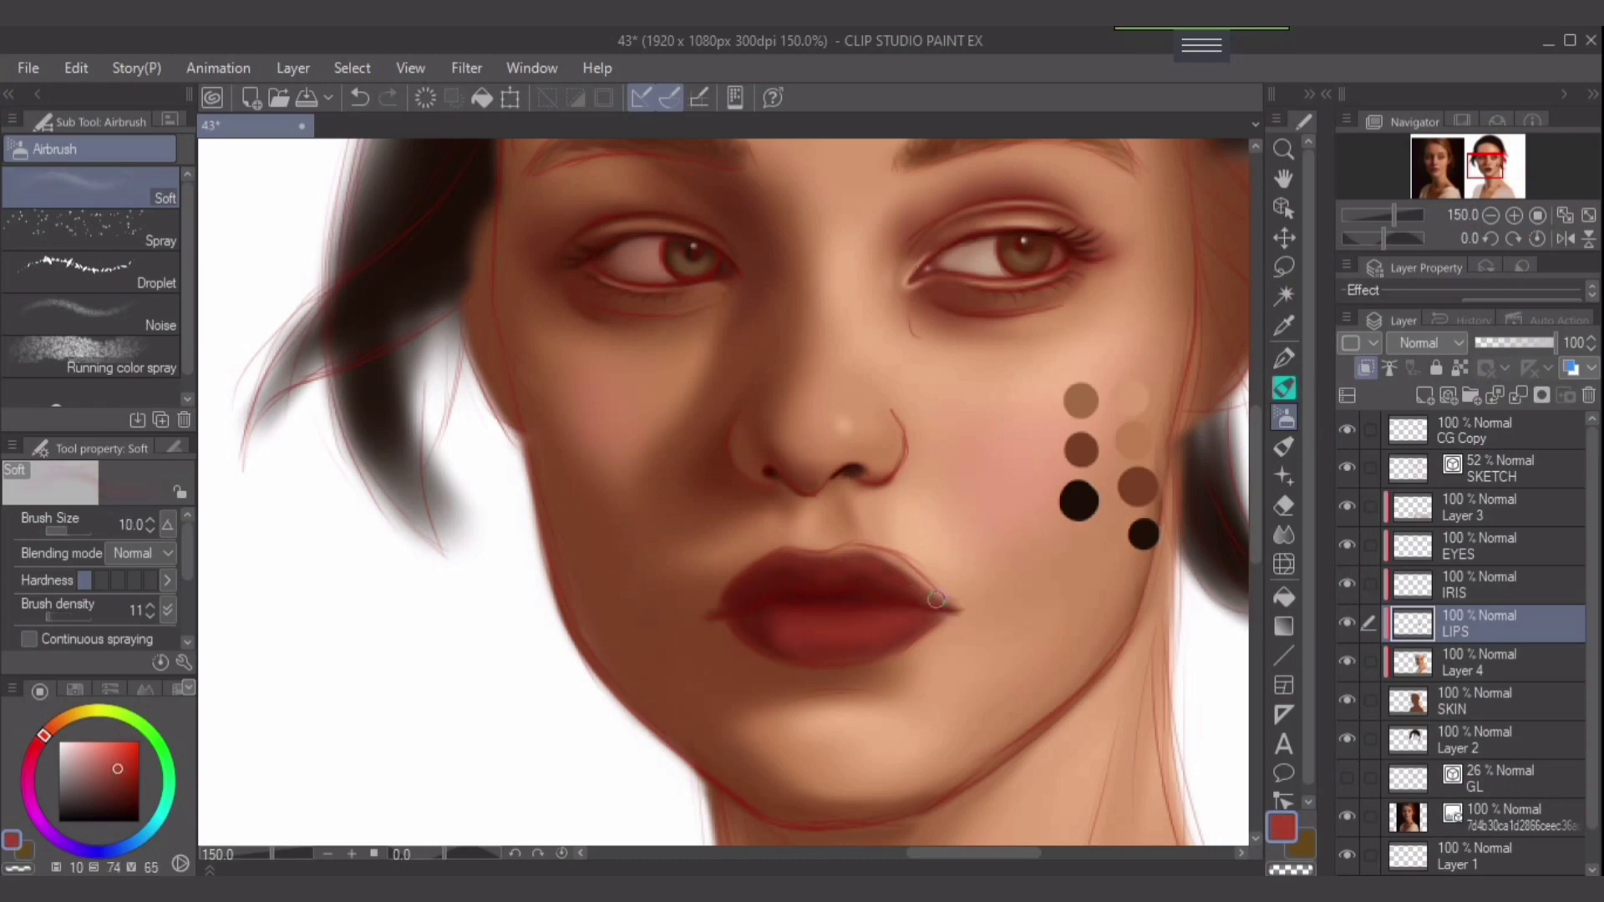
left_click(892, 575, "alt")
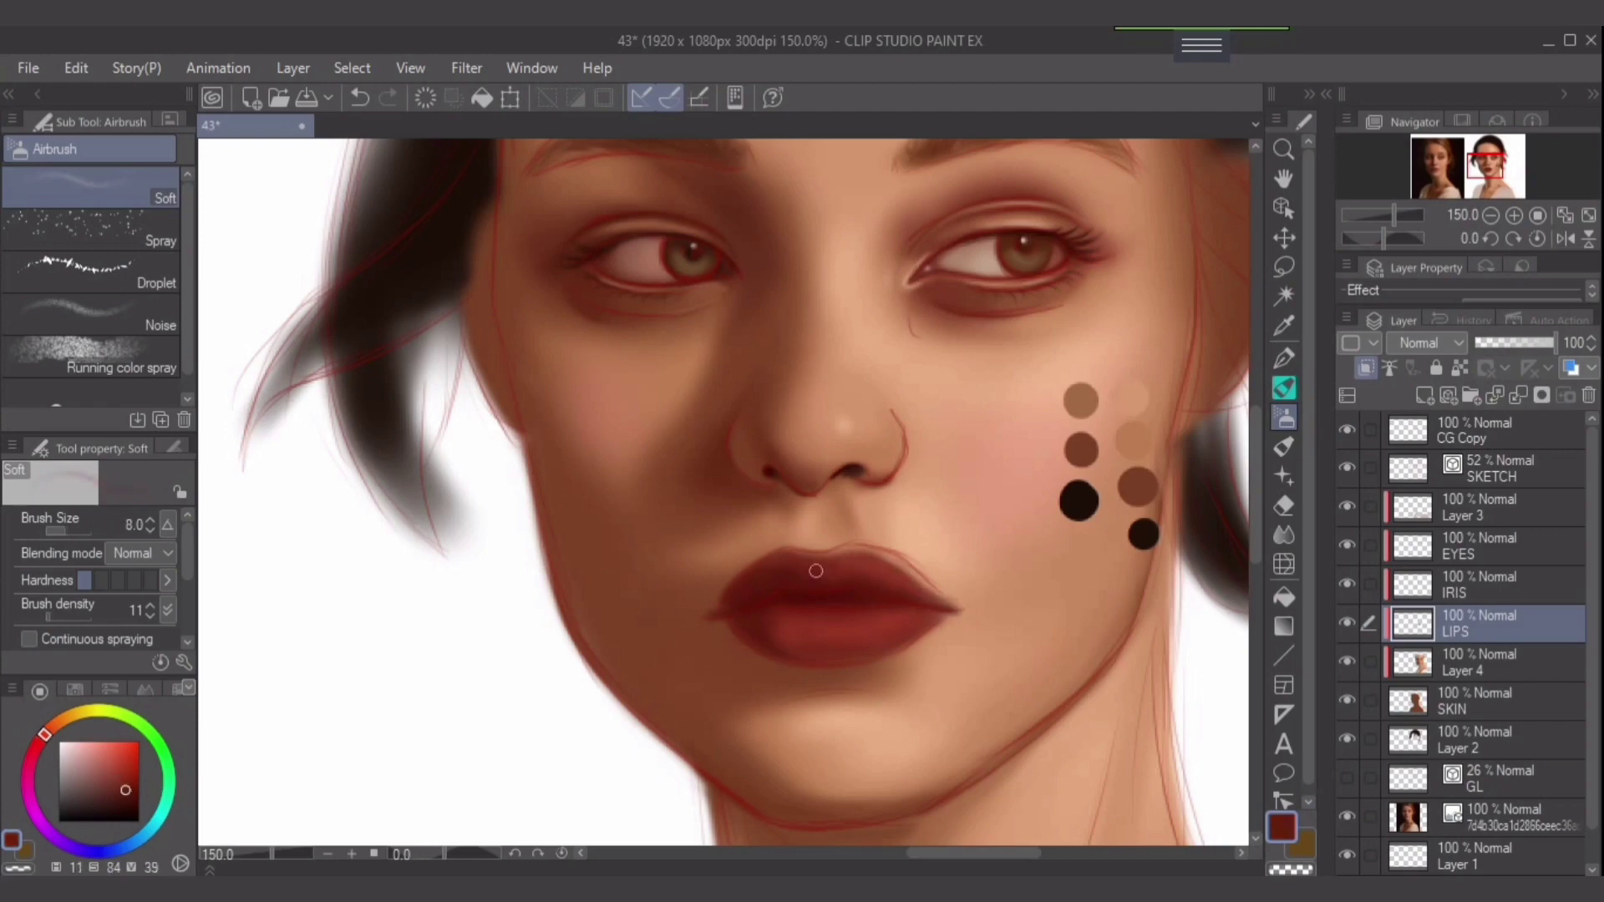
left_click(779, 575, "alt")
left_click(871, 572, "alt")
left_click(841, 629, "alt")
left_click(816, 644, "alt")
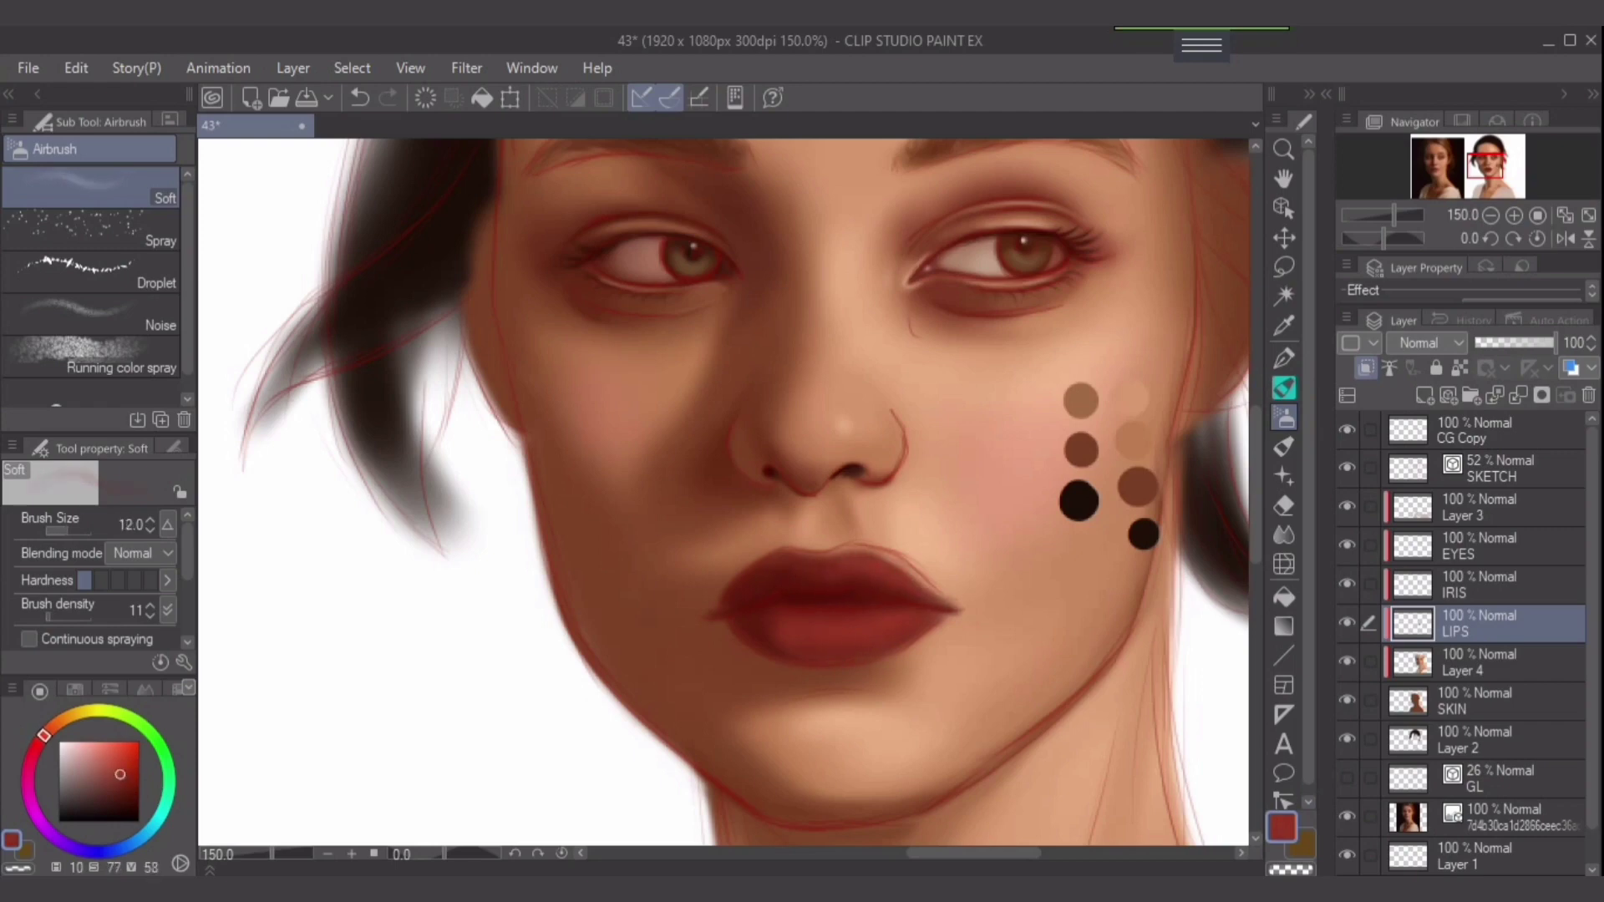
Paint soft light pink highlights on the lower lip with the airbrush at density 11.
left_click(795, 632, "alt")
key("bracketright")
left_click(880, 644, "alt")
left_click(792, 631, "alt")
key("bracketleft")
key("bracketleft")
key("bracketleft")
key("bracketleft")
key("bracketleft")
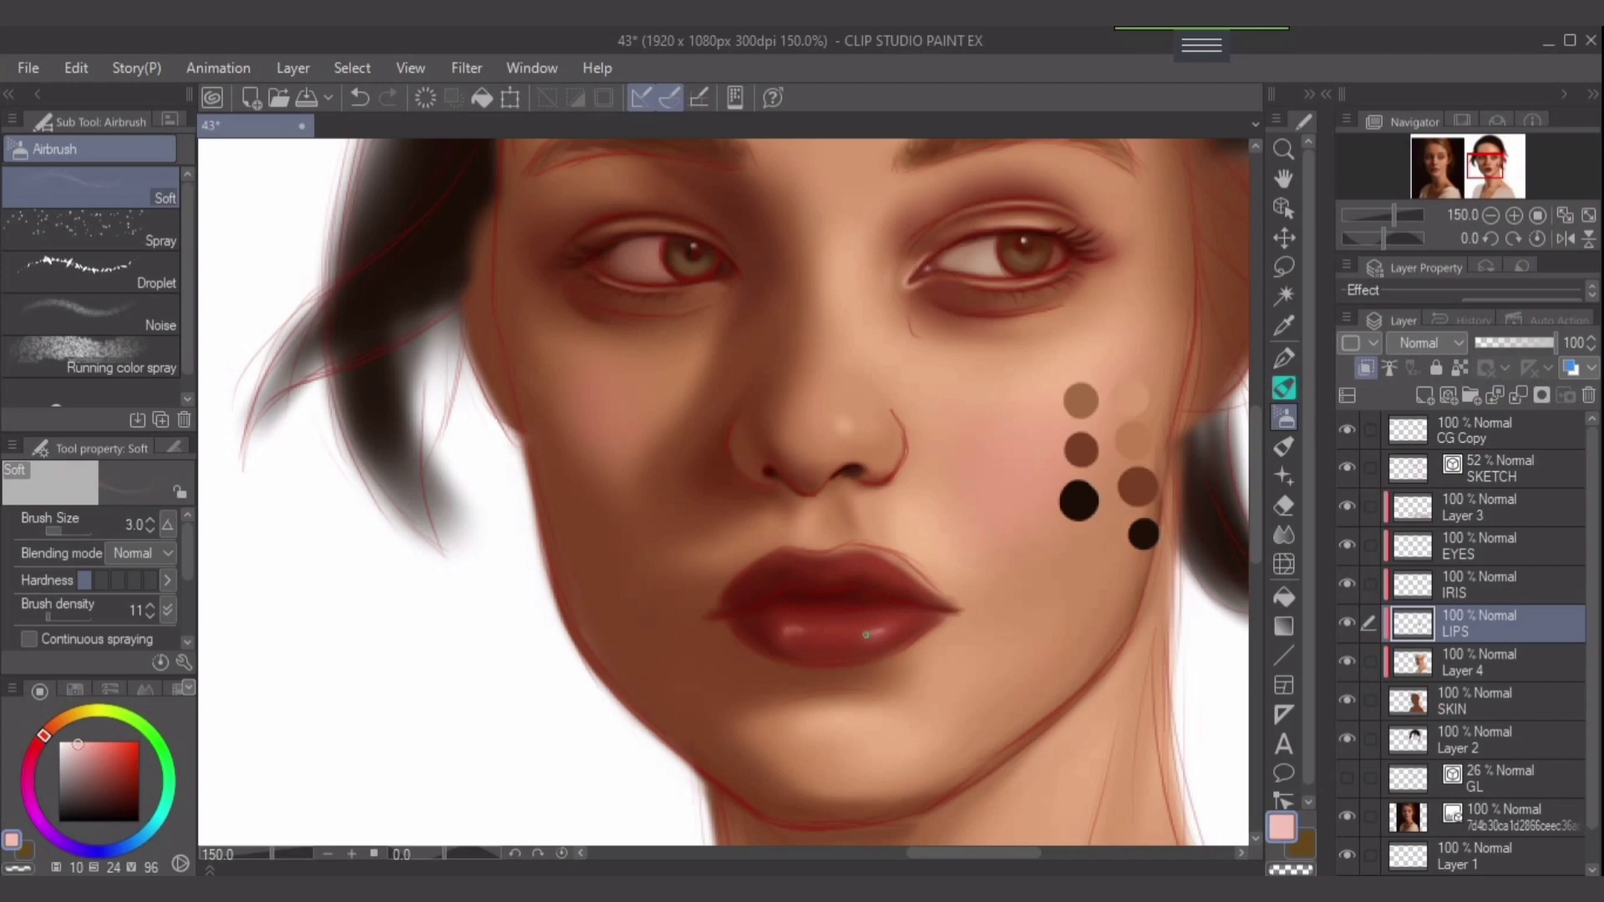
left_click(867, 635, "alt")
Darken the line between the lips with sampled dark red at density 24 and hide the SKETCH layer.
scroll(919, 501, "up", 1)
key("bracketleft")
left_click(770, 586, "alt")
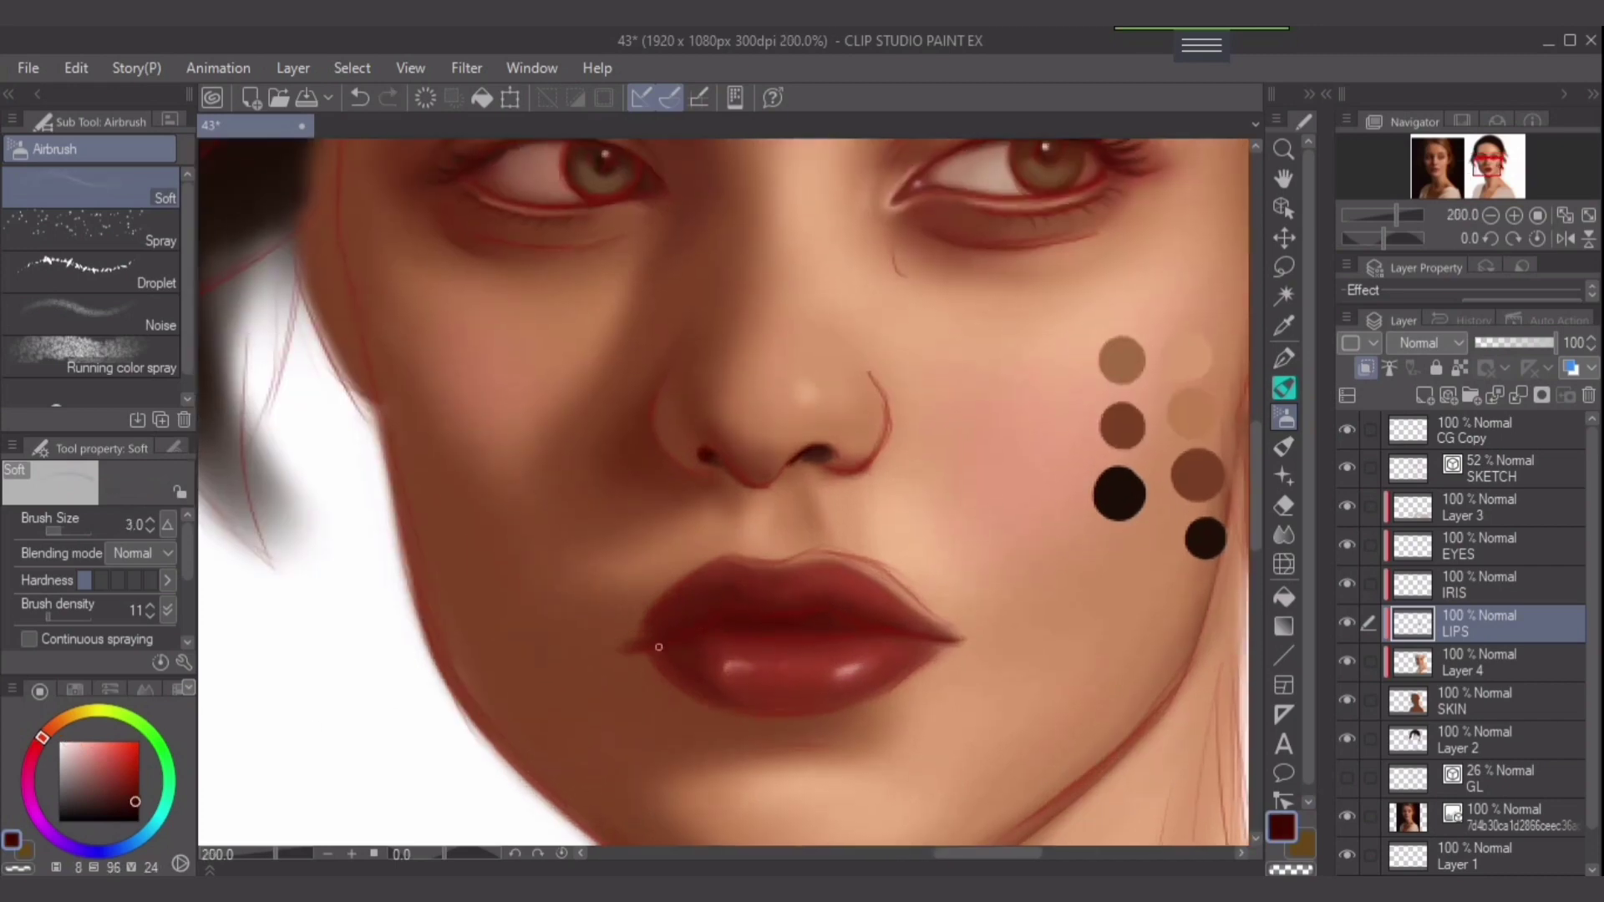
scroll(823, 633, "up", 2)
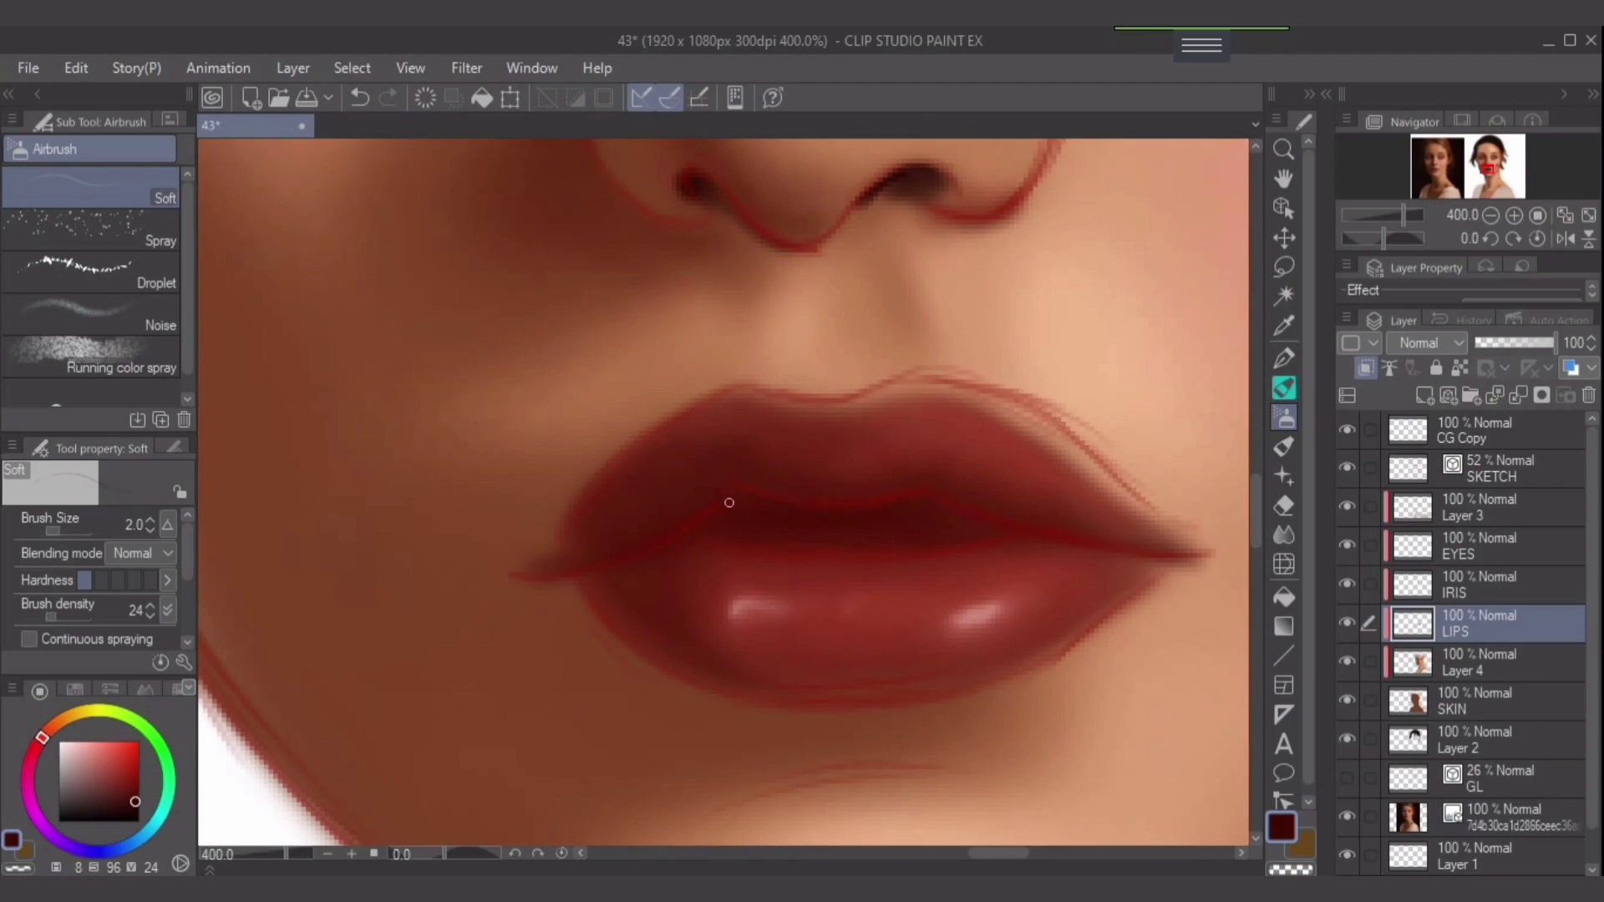
key("ctrl+comma")
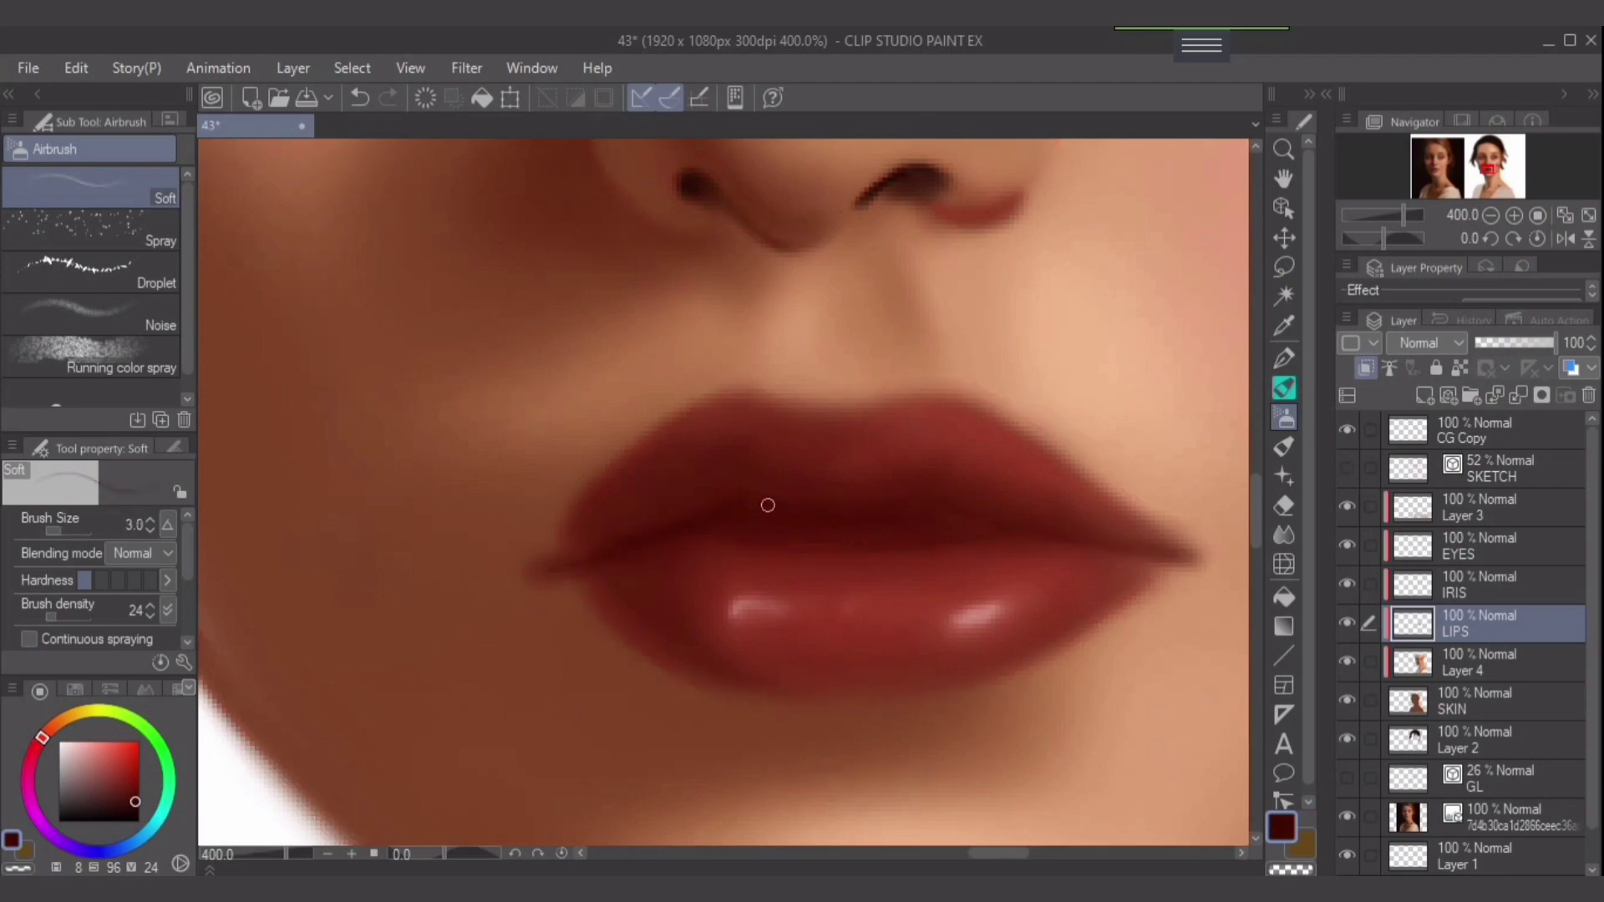
key("bracketright")
key("bracketright")
key("bracketright")
key("bracketright")
key("bracketright")
key("bracketright")
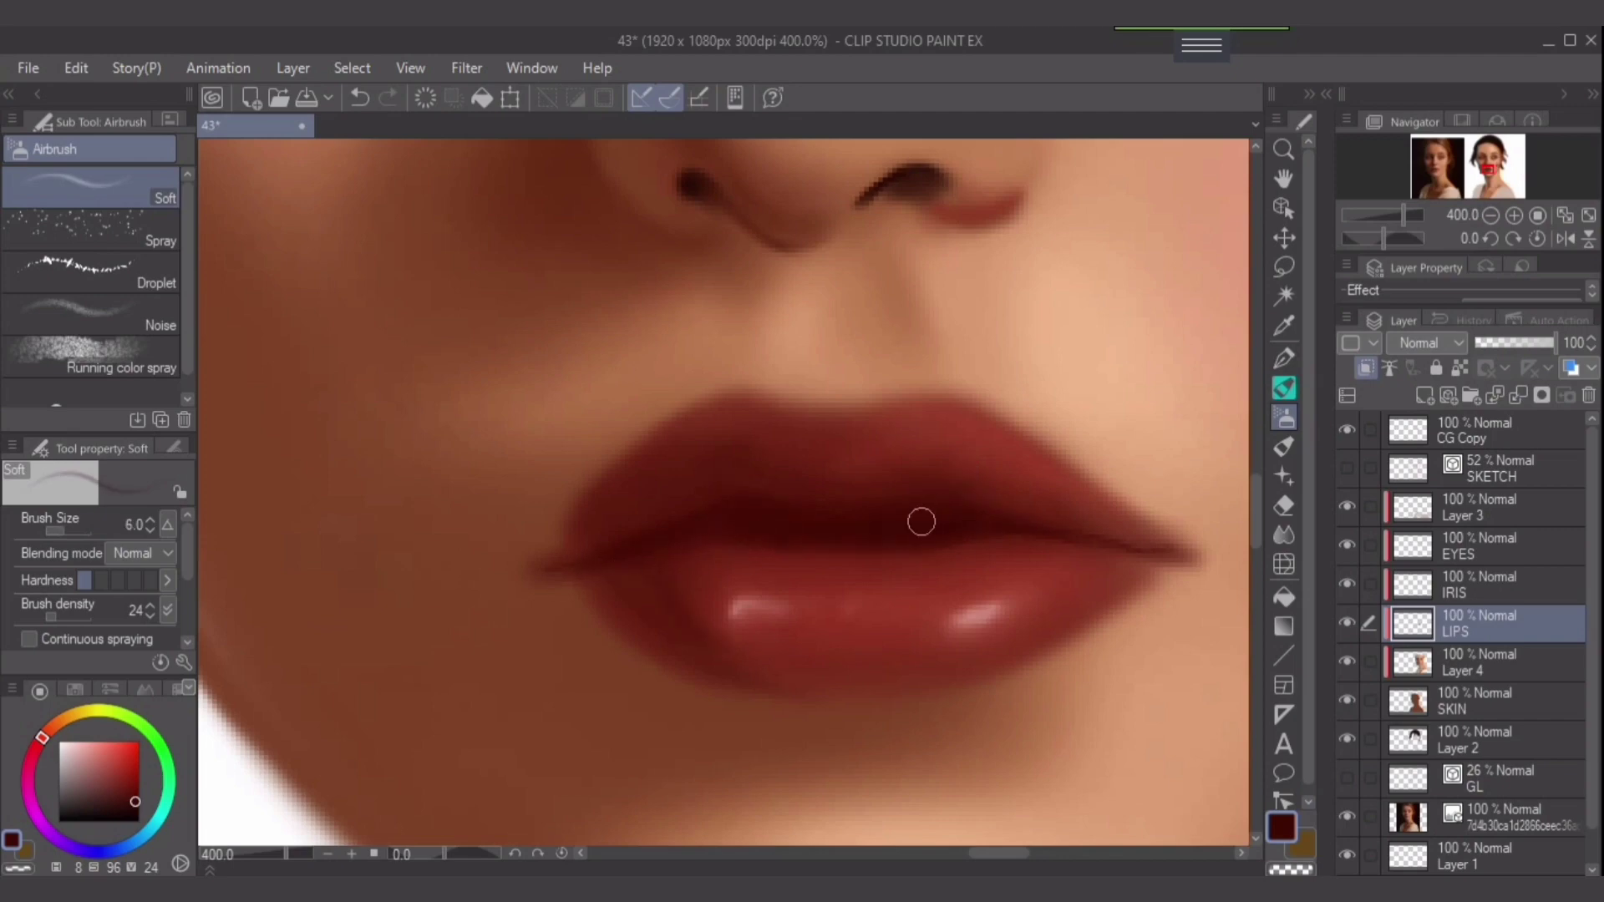
Add a faint mauve hint of teeth inside the mouth opening and edge it with sampled dark red.
key("bracketright")
left_click(780, 530, "alt")
mouse_move(780, 529)
left_mouse_down()
mouse_move(844, 534)
mouse_move(781, 539)
left_mouse_up()
key("bracketleft")
key("bracketleft")
key("bracketleft")
key("bracketleft")
left_click(816, 547, "alt")
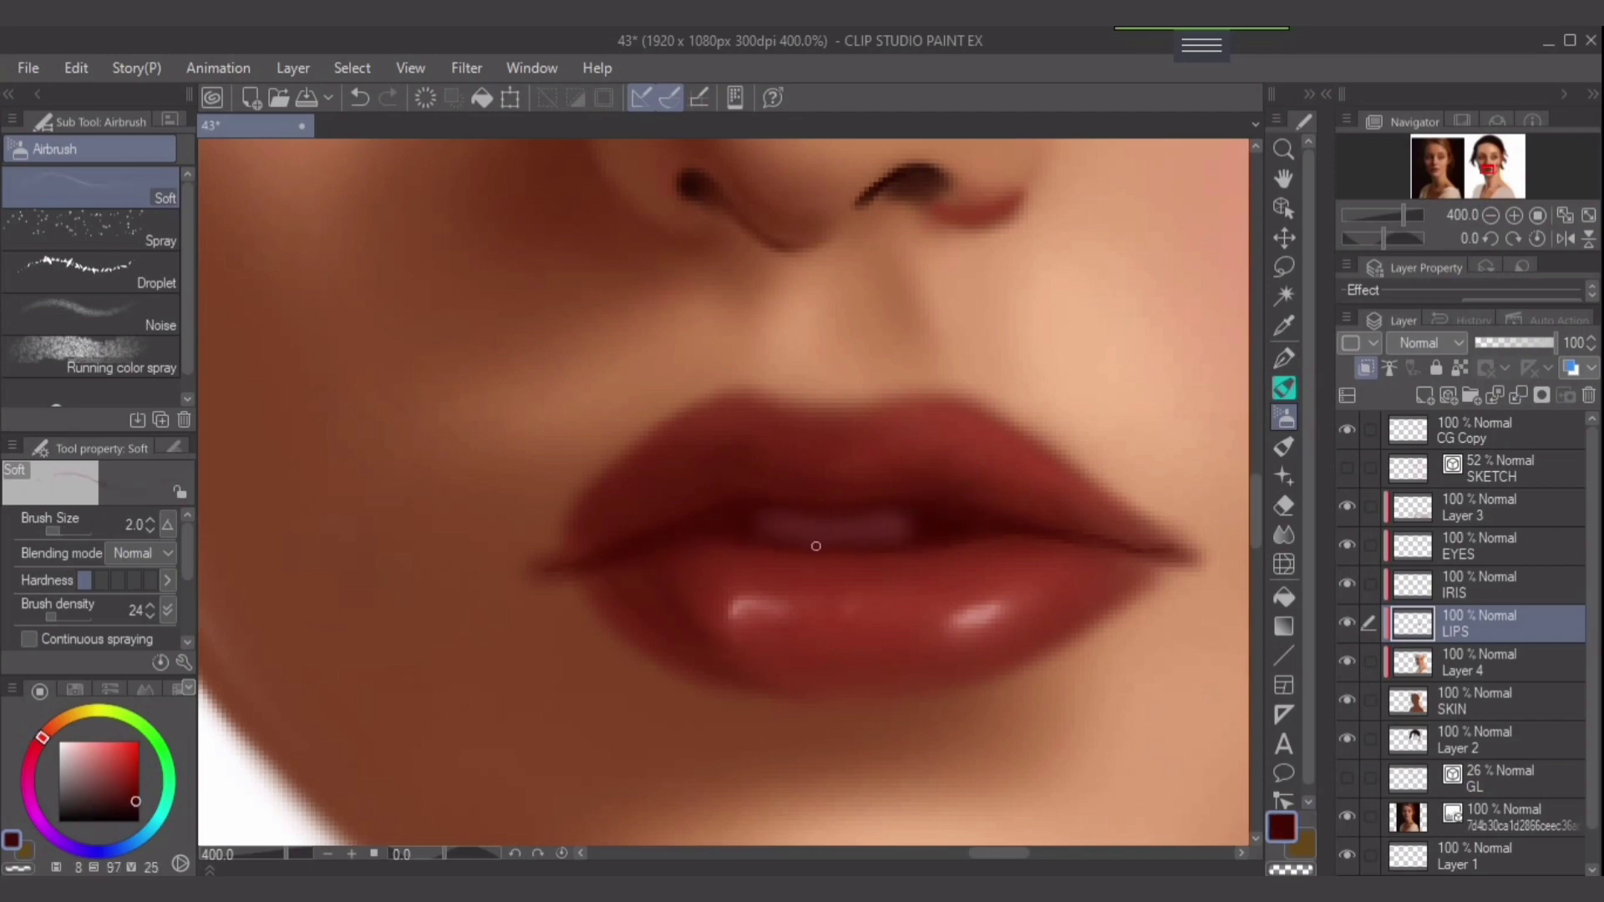
scroll(836, 635, "down", 2)
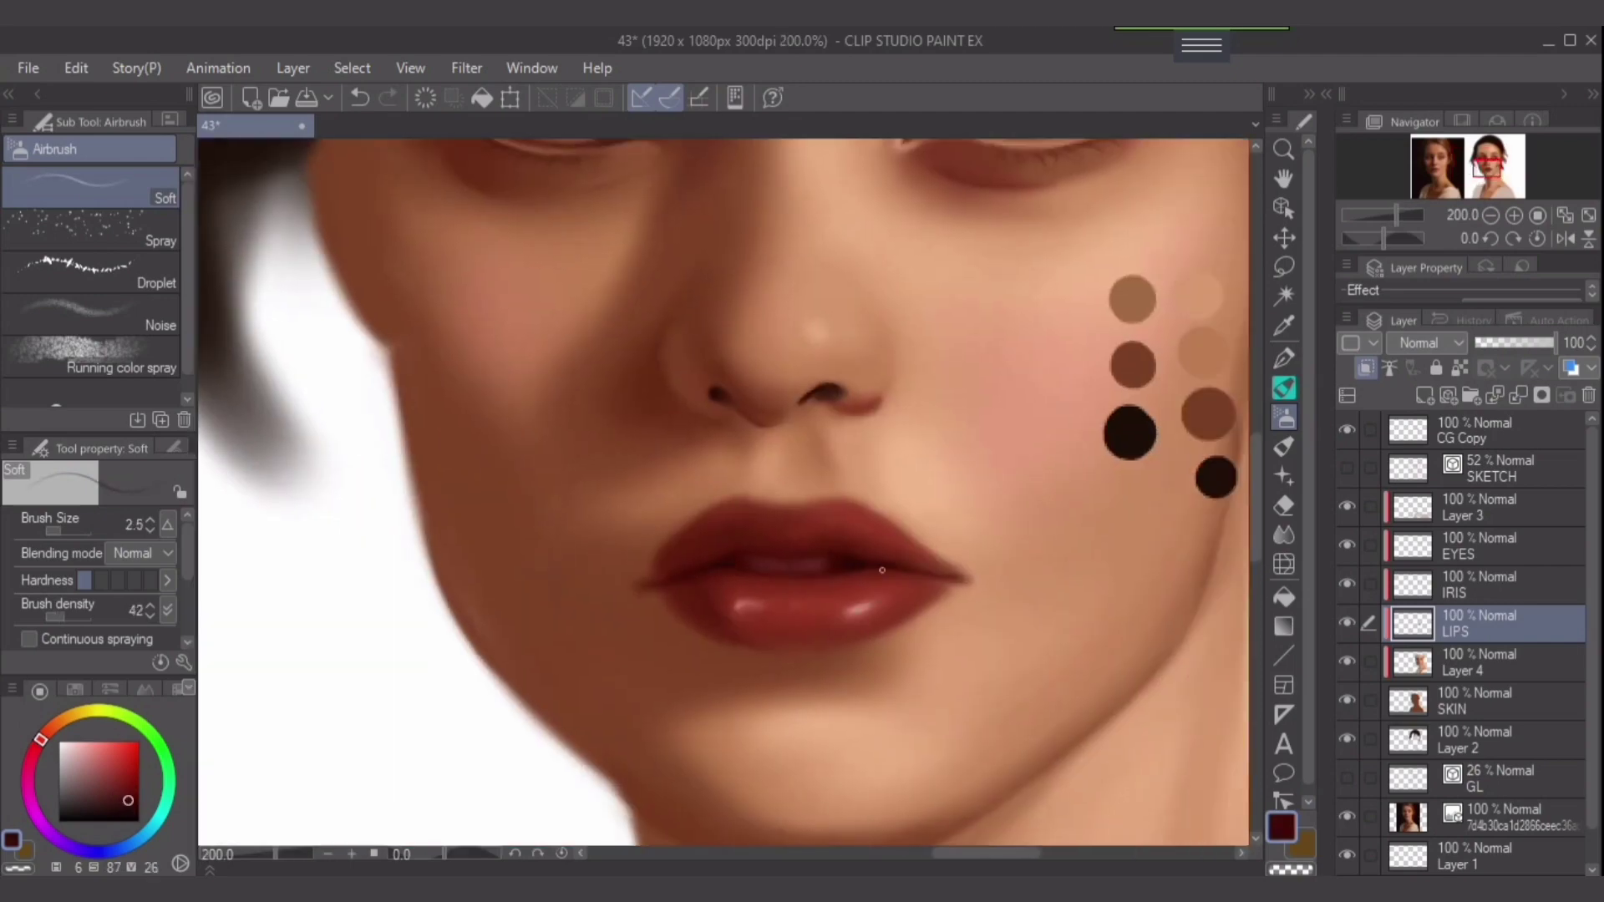
Lighten the philtrum on Layer 4 with a sampled light skin tone, using the airbrush at density 42.
key("bracketright")
key("bracketright")
key("bracketright")
key("bracketright")
key("bracketright")
left_click(933, 604, "alt")
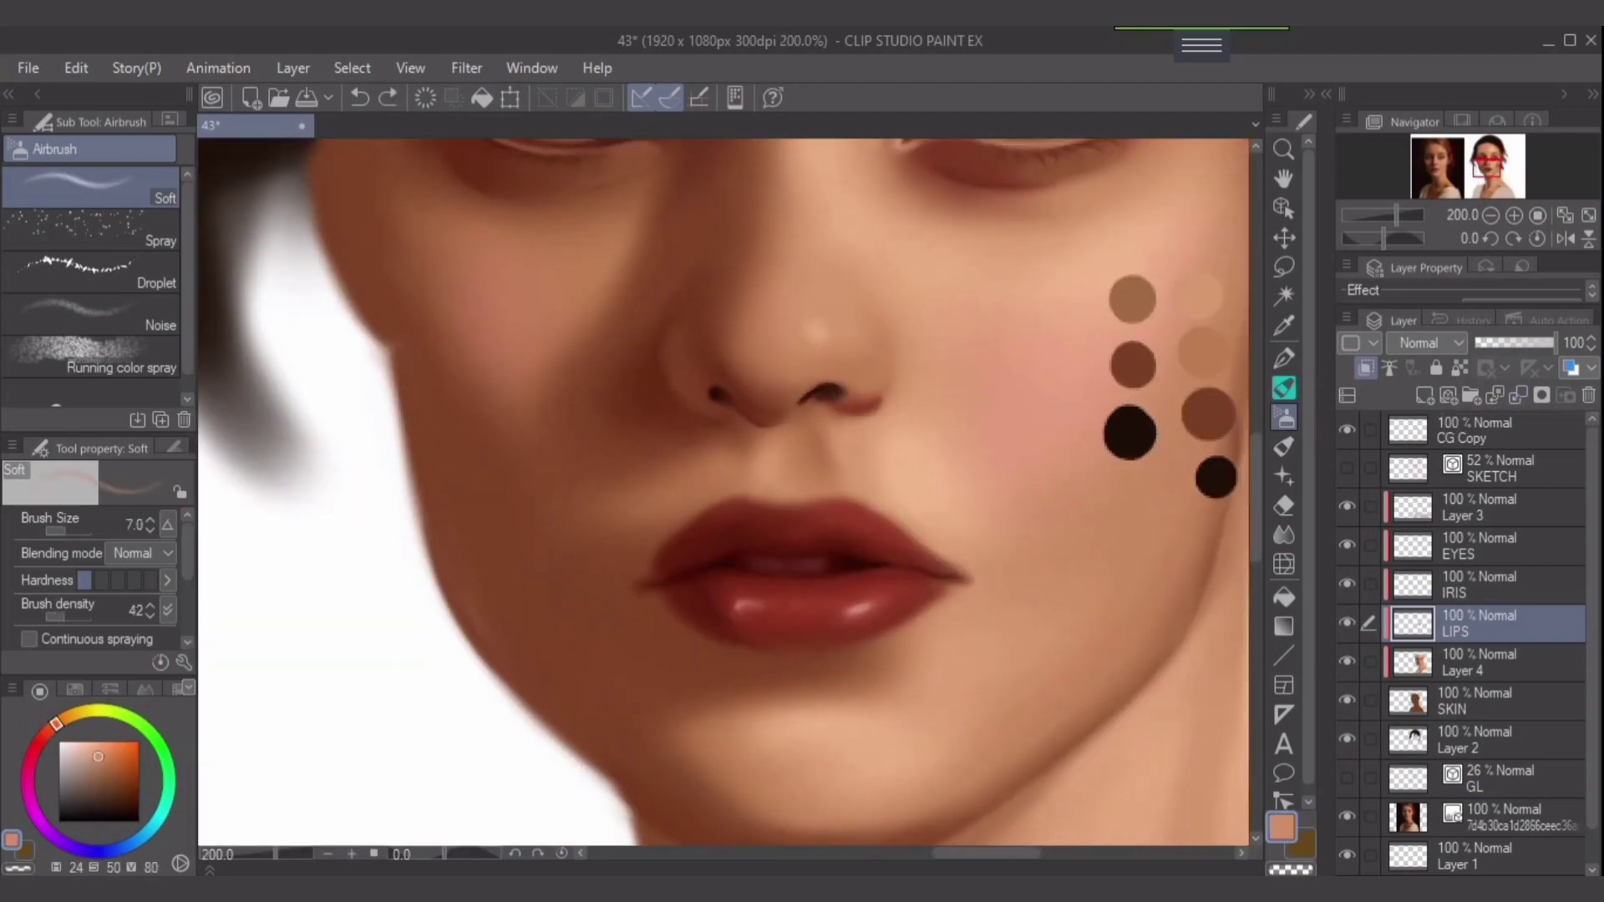
key("alt+bracketleft")
left_click_drag(744, 431, 735, 489)
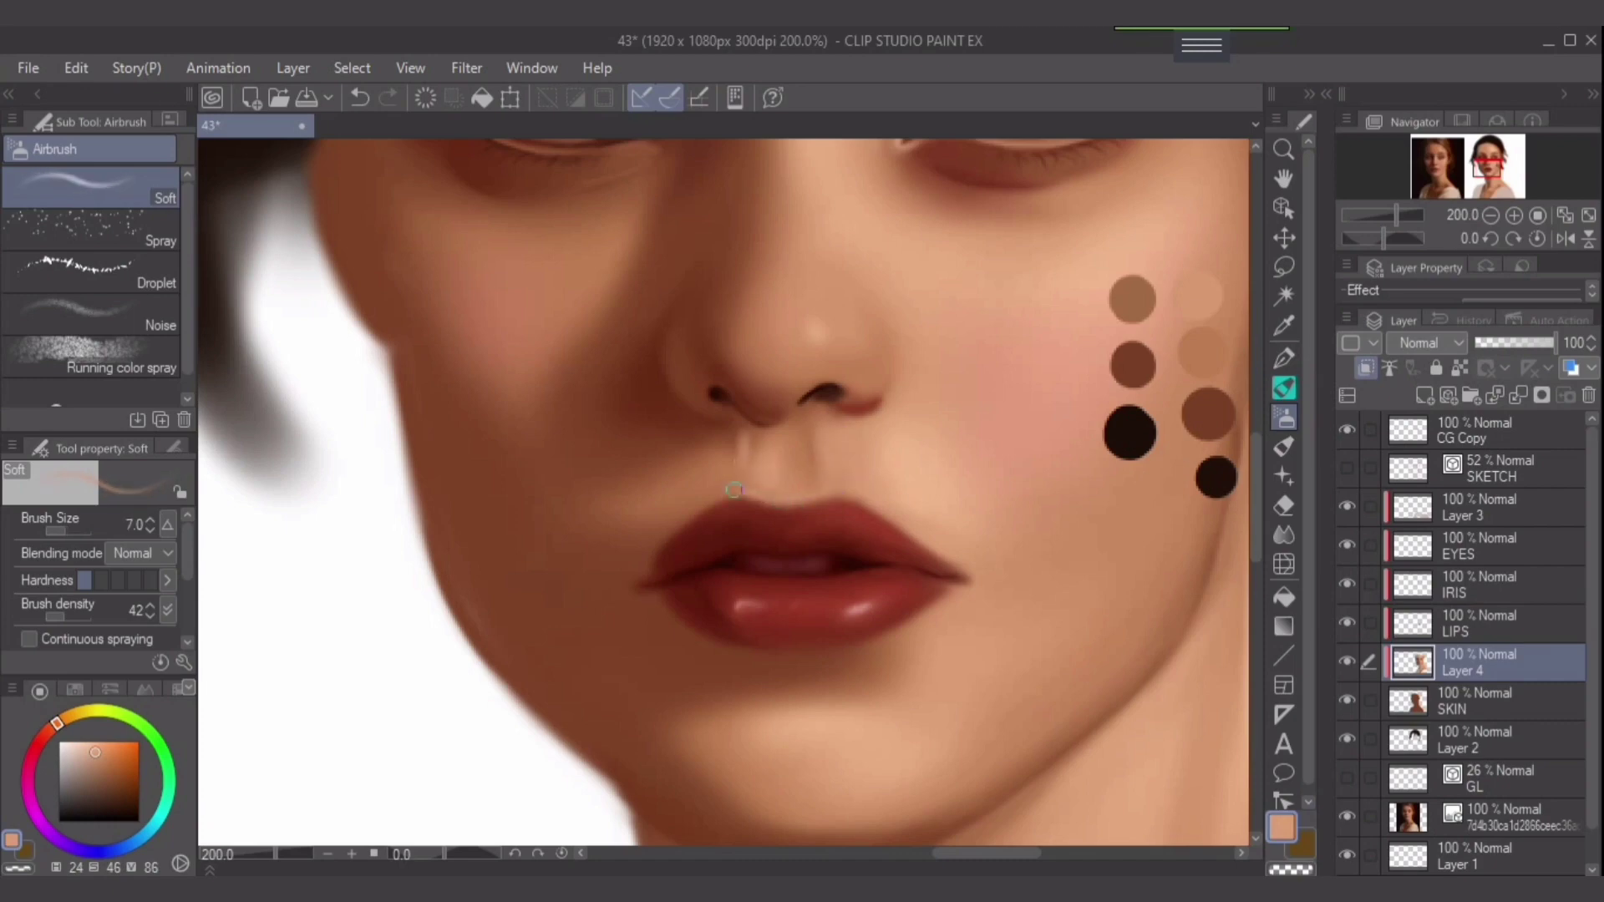
Shade the philtrum's groove below the nose with sampled reddish browns.
left_click(823, 438, "alt")
key("bracketright")
key("bracketright")
key("bracketright")
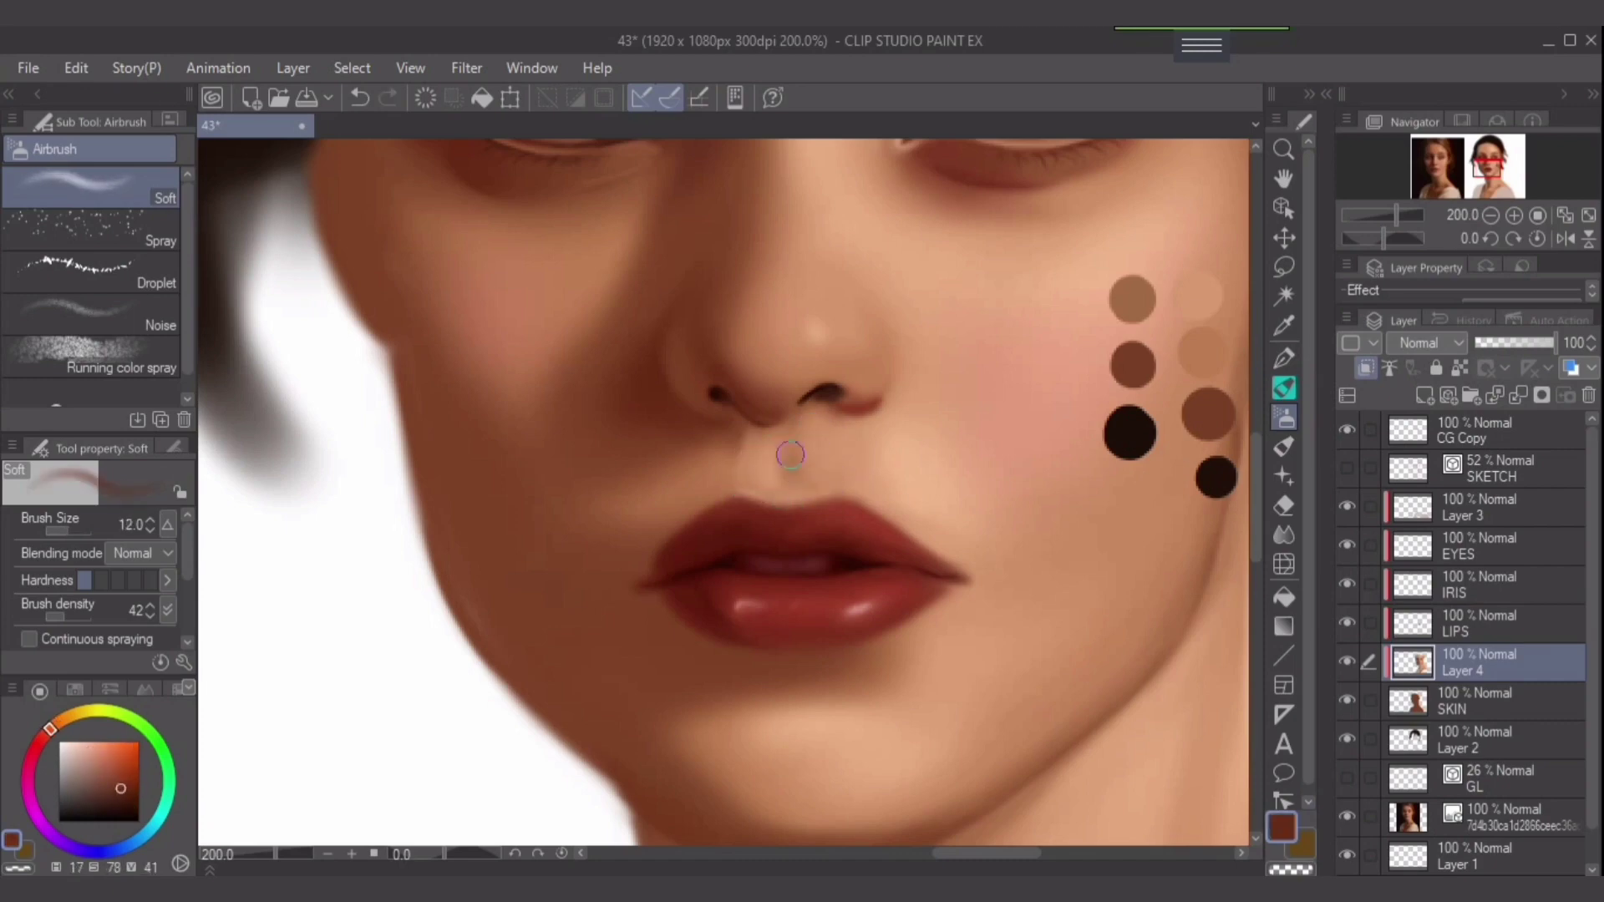
key("bracketleft")
key("bracketleft")
key("bracketleft")
key("bracketleft")
left_click(771, 420, "alt")
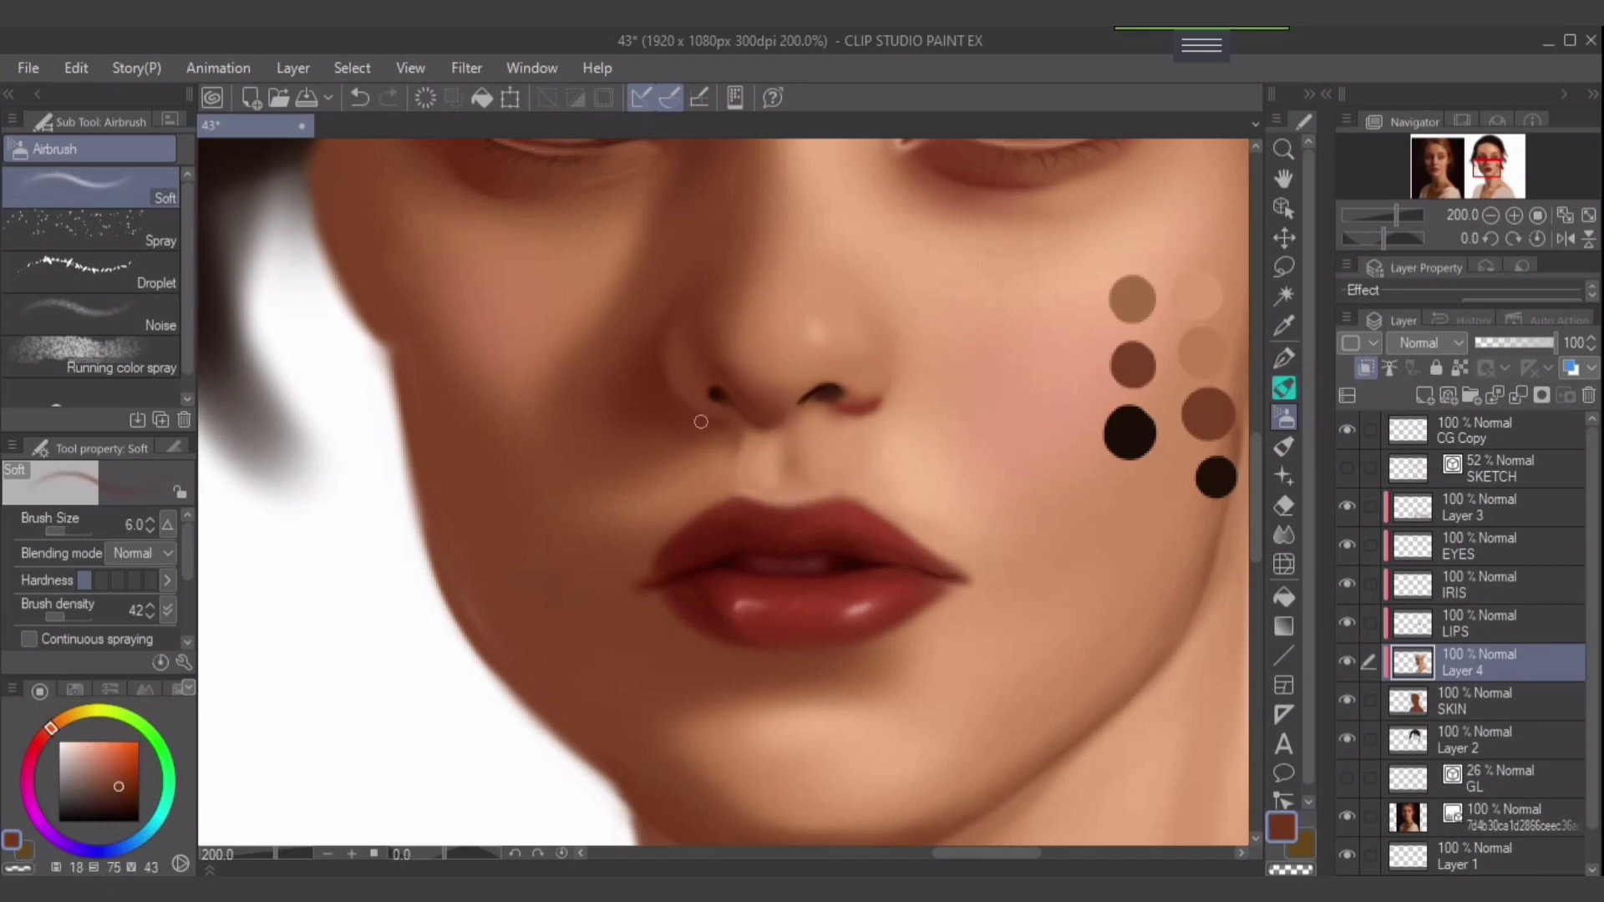
Deepen the cast shadow beneath the left nostril with sampled dark browns on Layer 4.
left_click(733, 443, "alt")
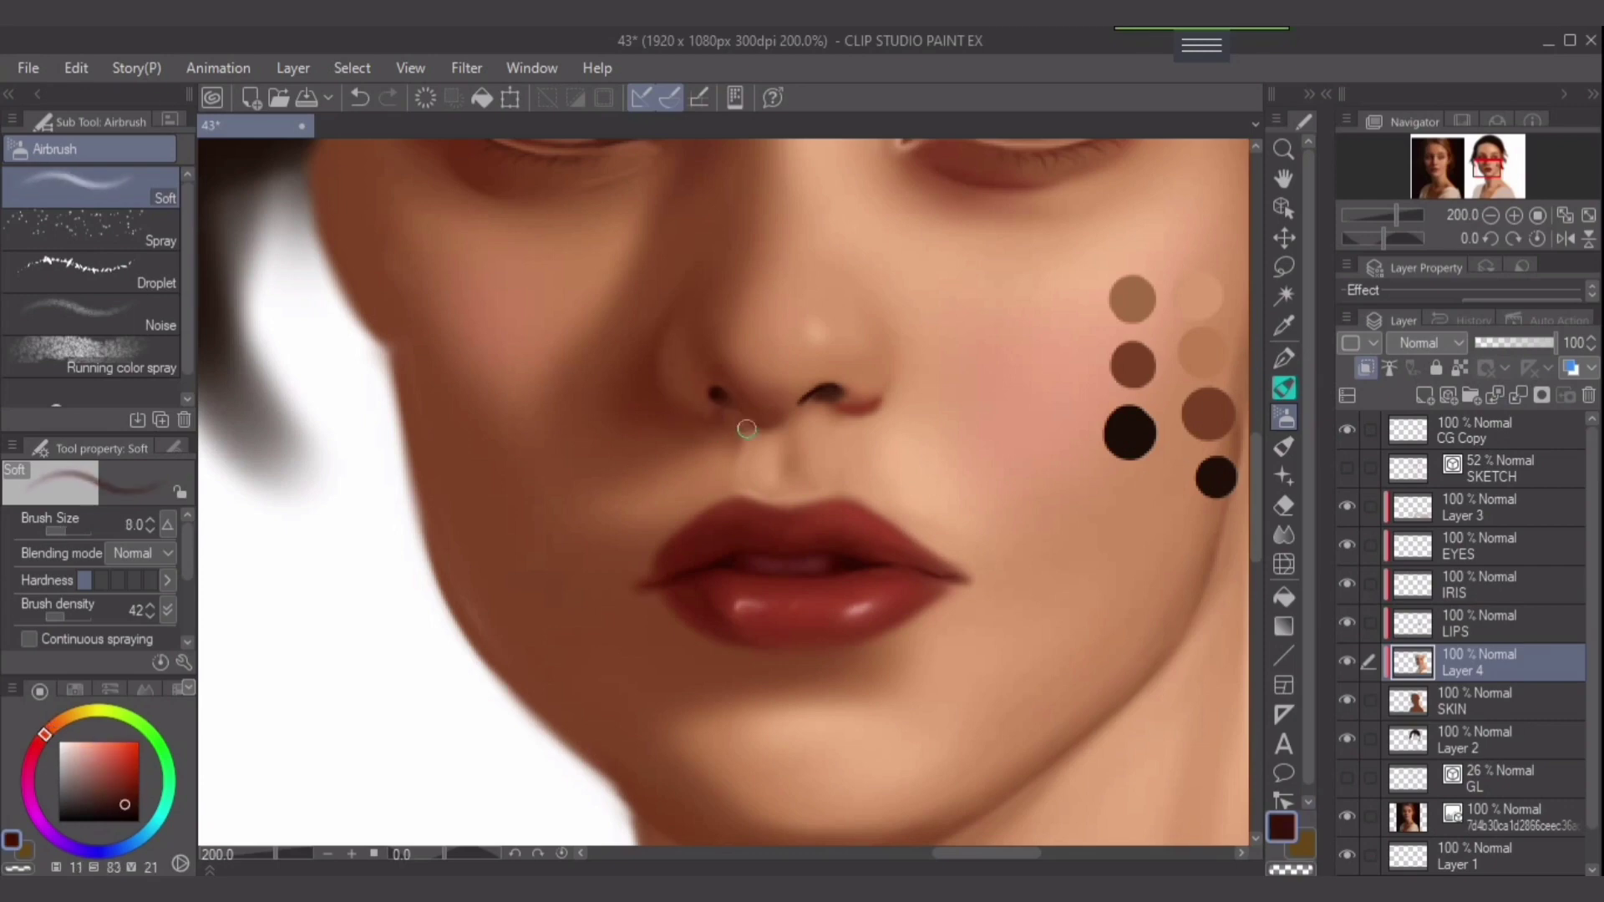
left_click(709, 401, "alt")
key("bracketright")
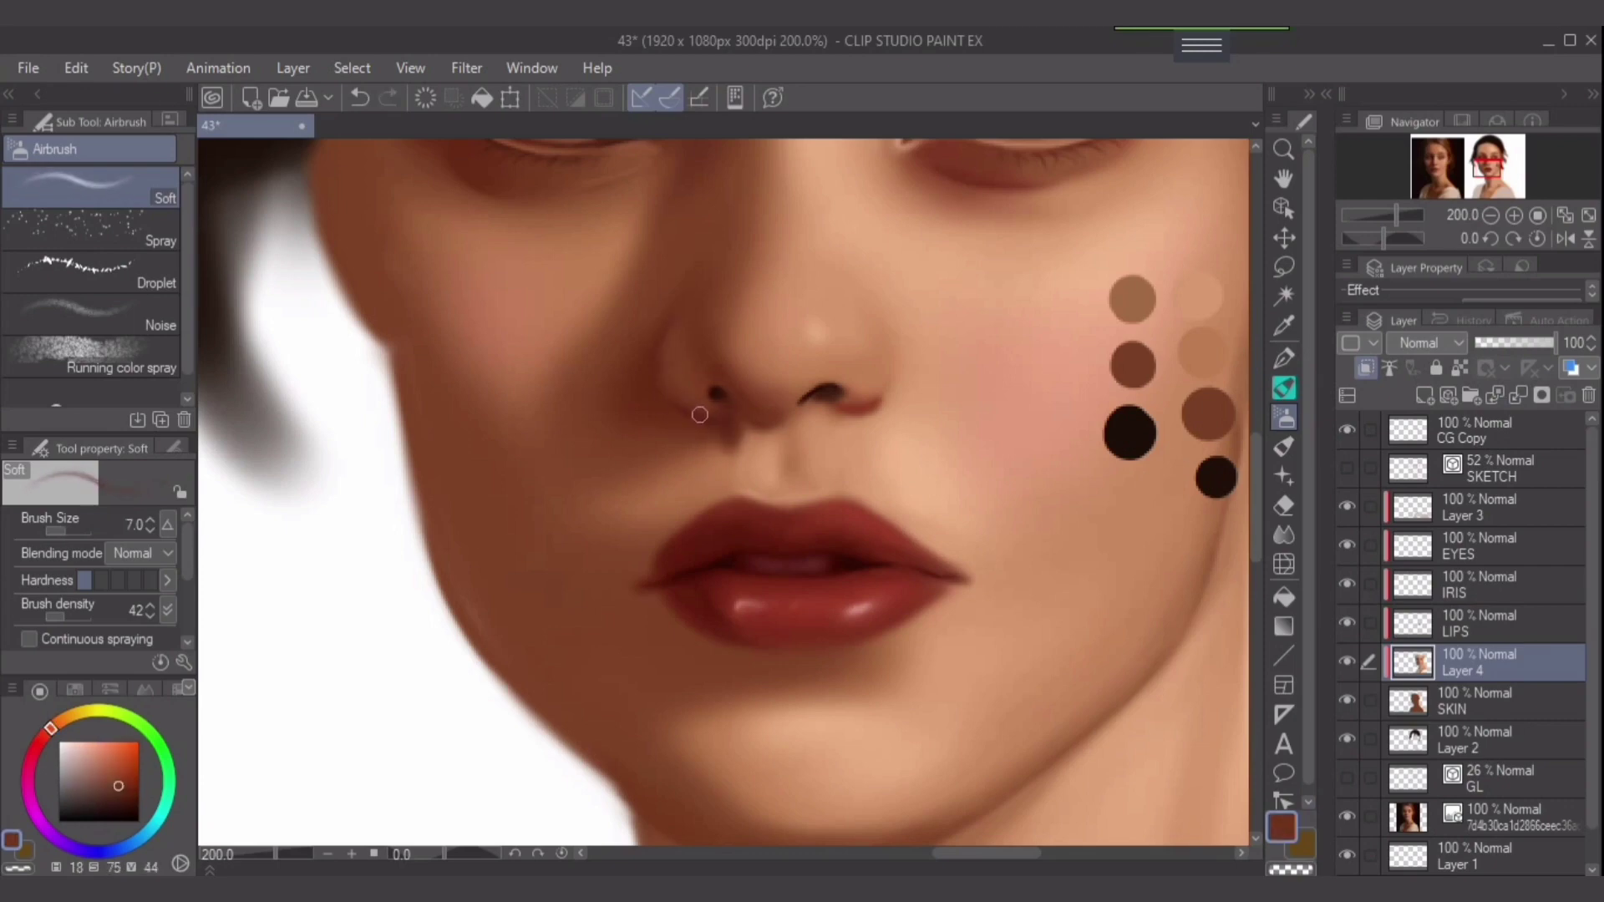
key("bracketright")
key("bracketright")
key("bracketright")
key("bracketright")
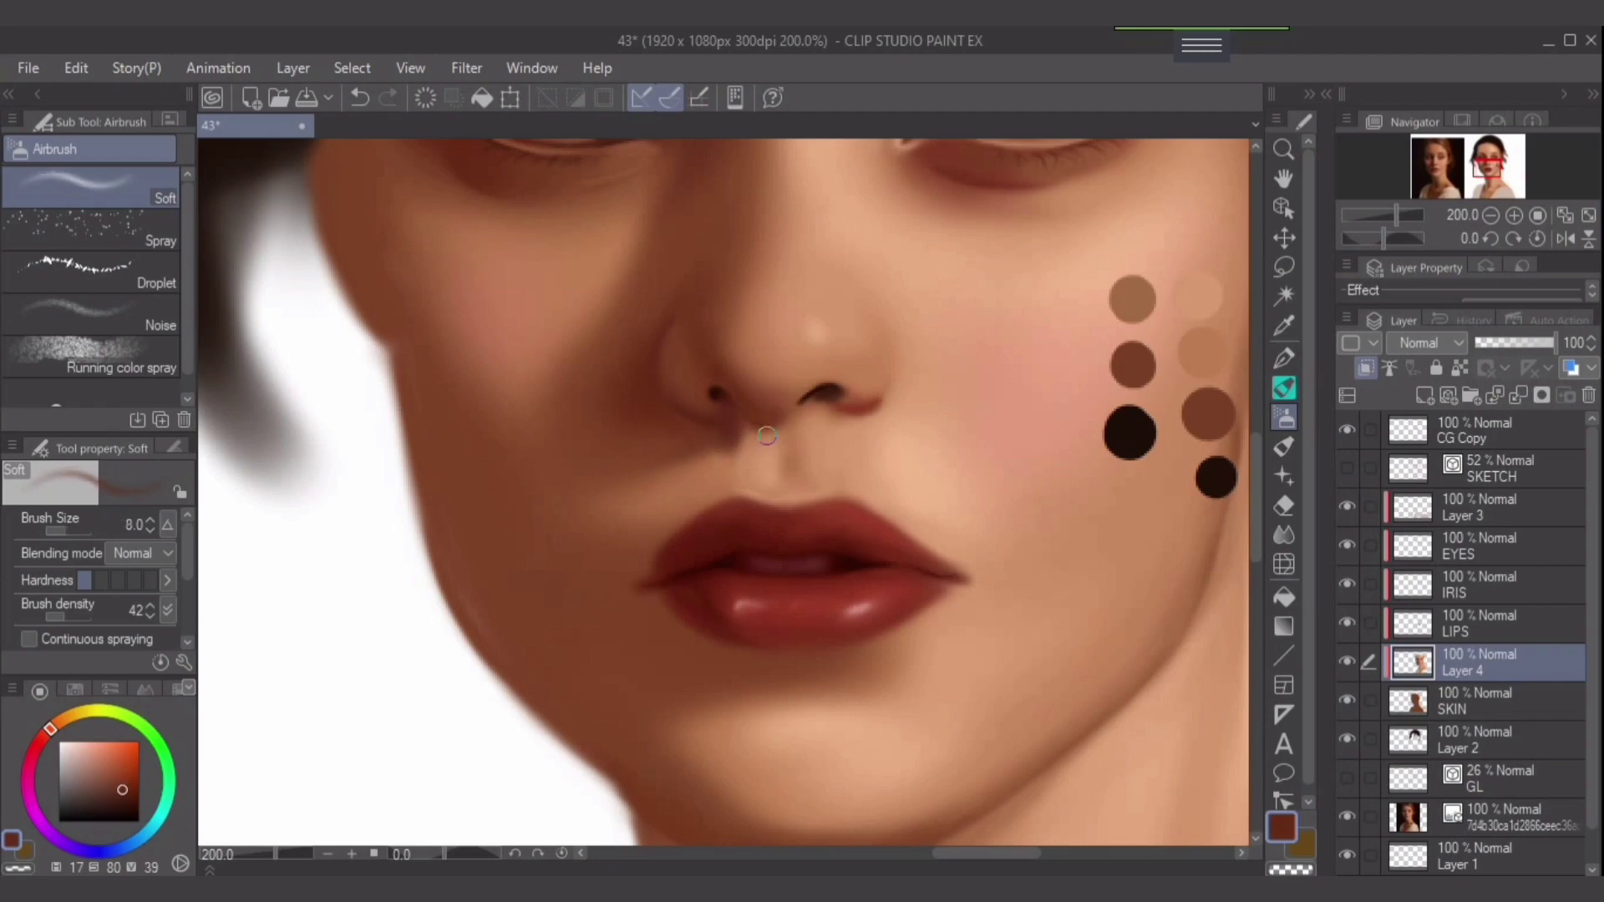
Define the right nostril wing's contour with a sampled reddish brown and smooth it with the Finger tip blender.
left_click(740, 431, "alt")
key("bracketleft")
key("bracketleft")
key("bracketleft")
left_click(842, 420, "alt")
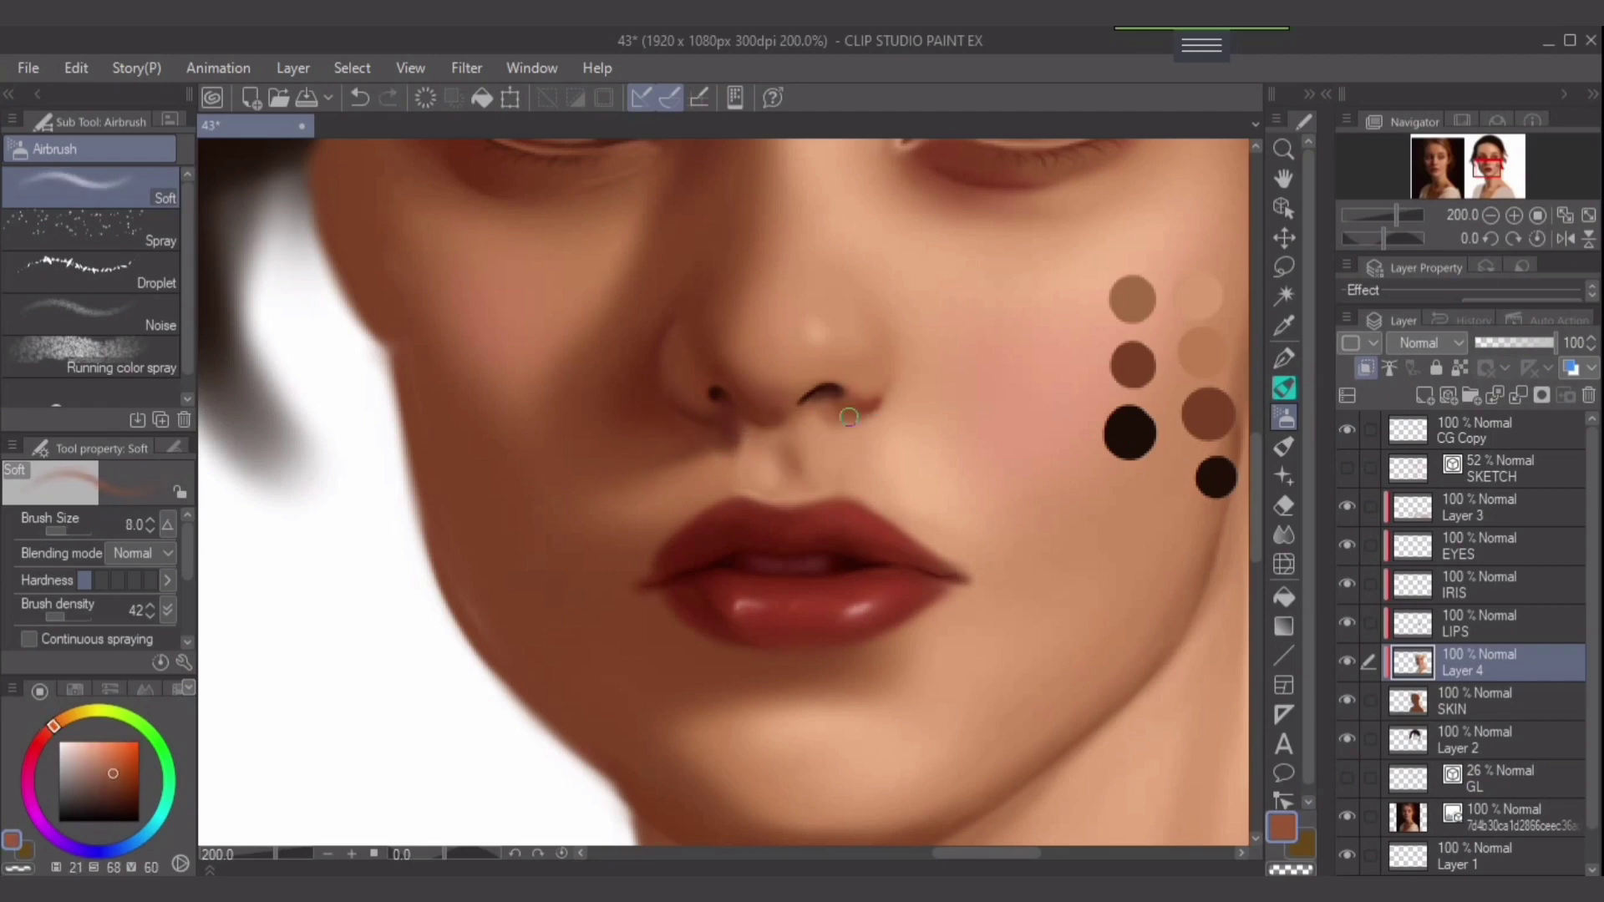
key("j")
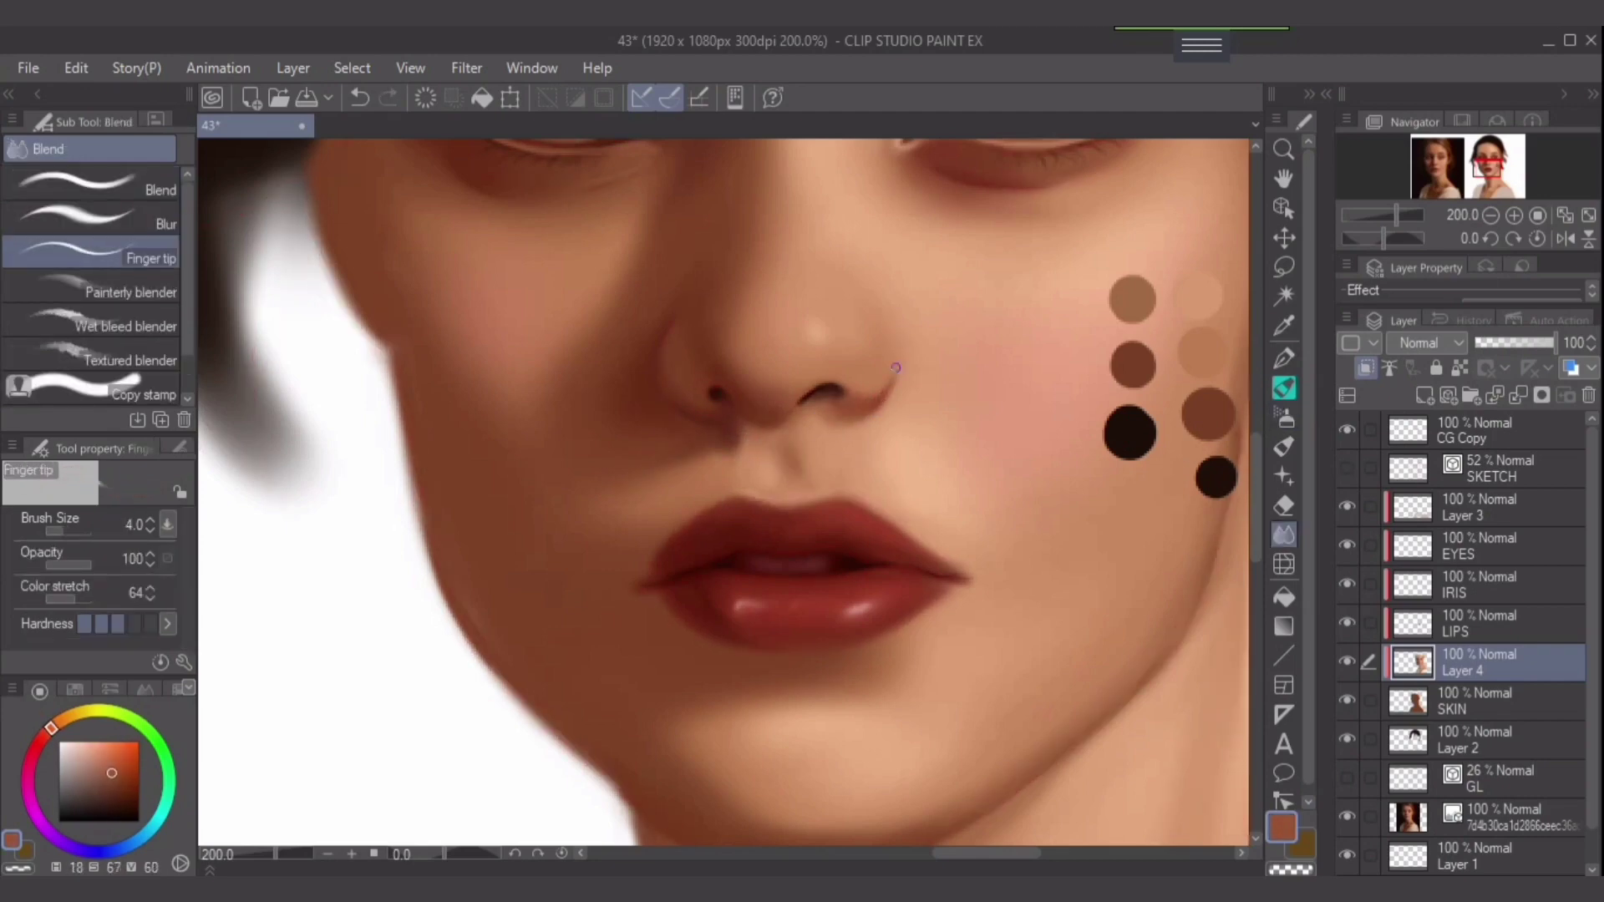
key("b")
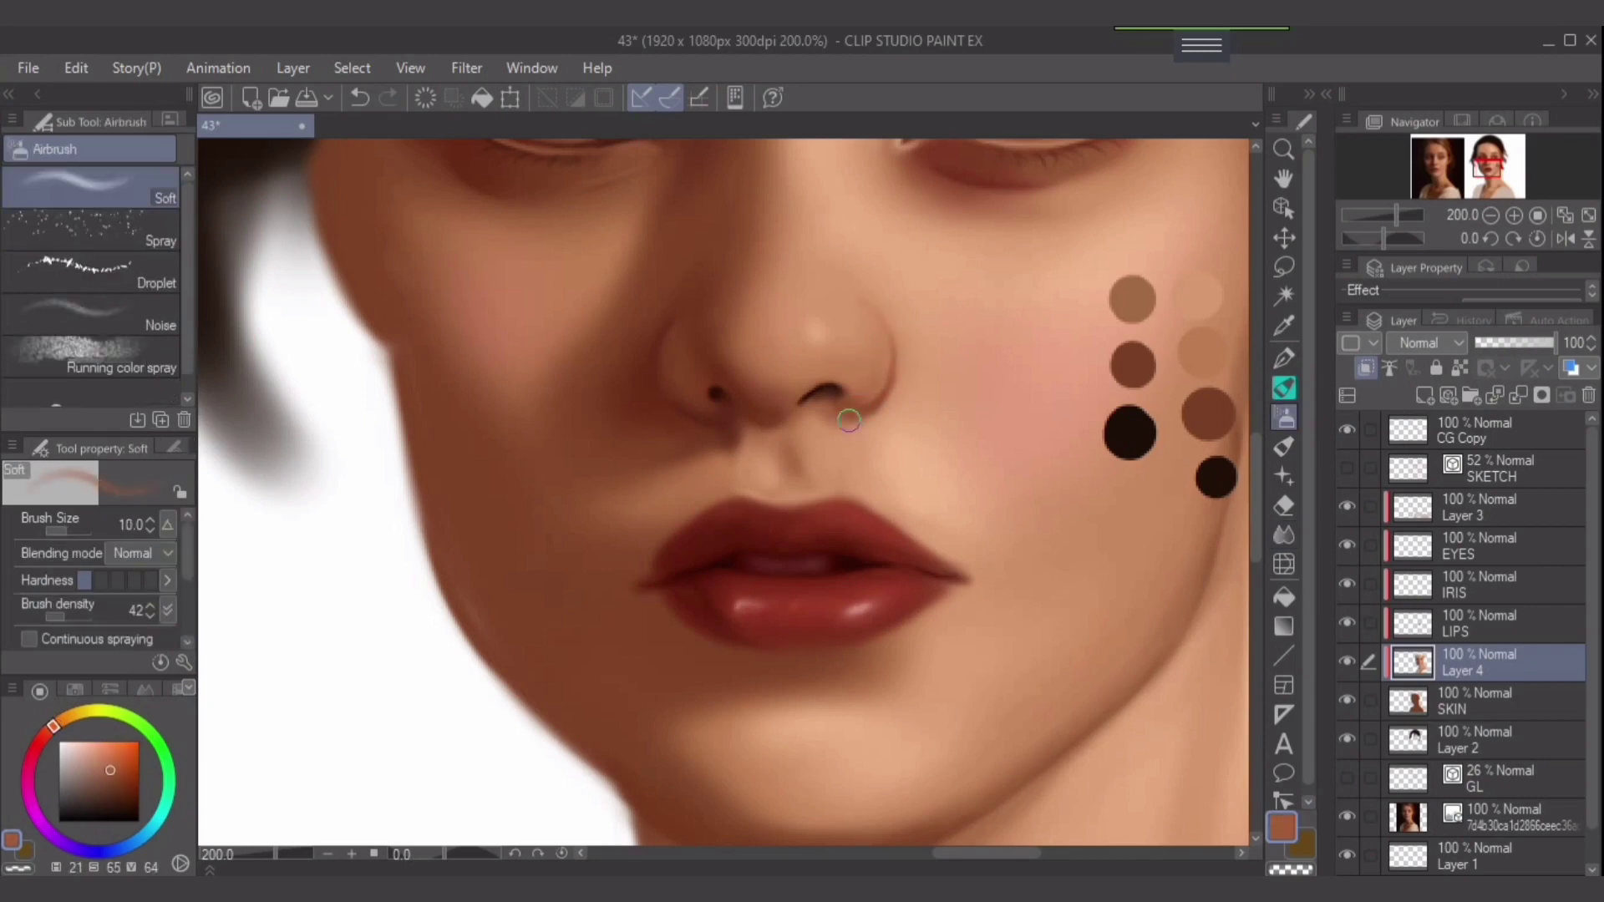
Reshape and soften the right nostril with sampled dark browns, using the airbrush.
left_click(819, 399, "alt")
key("bracketright")
key("bracketright")
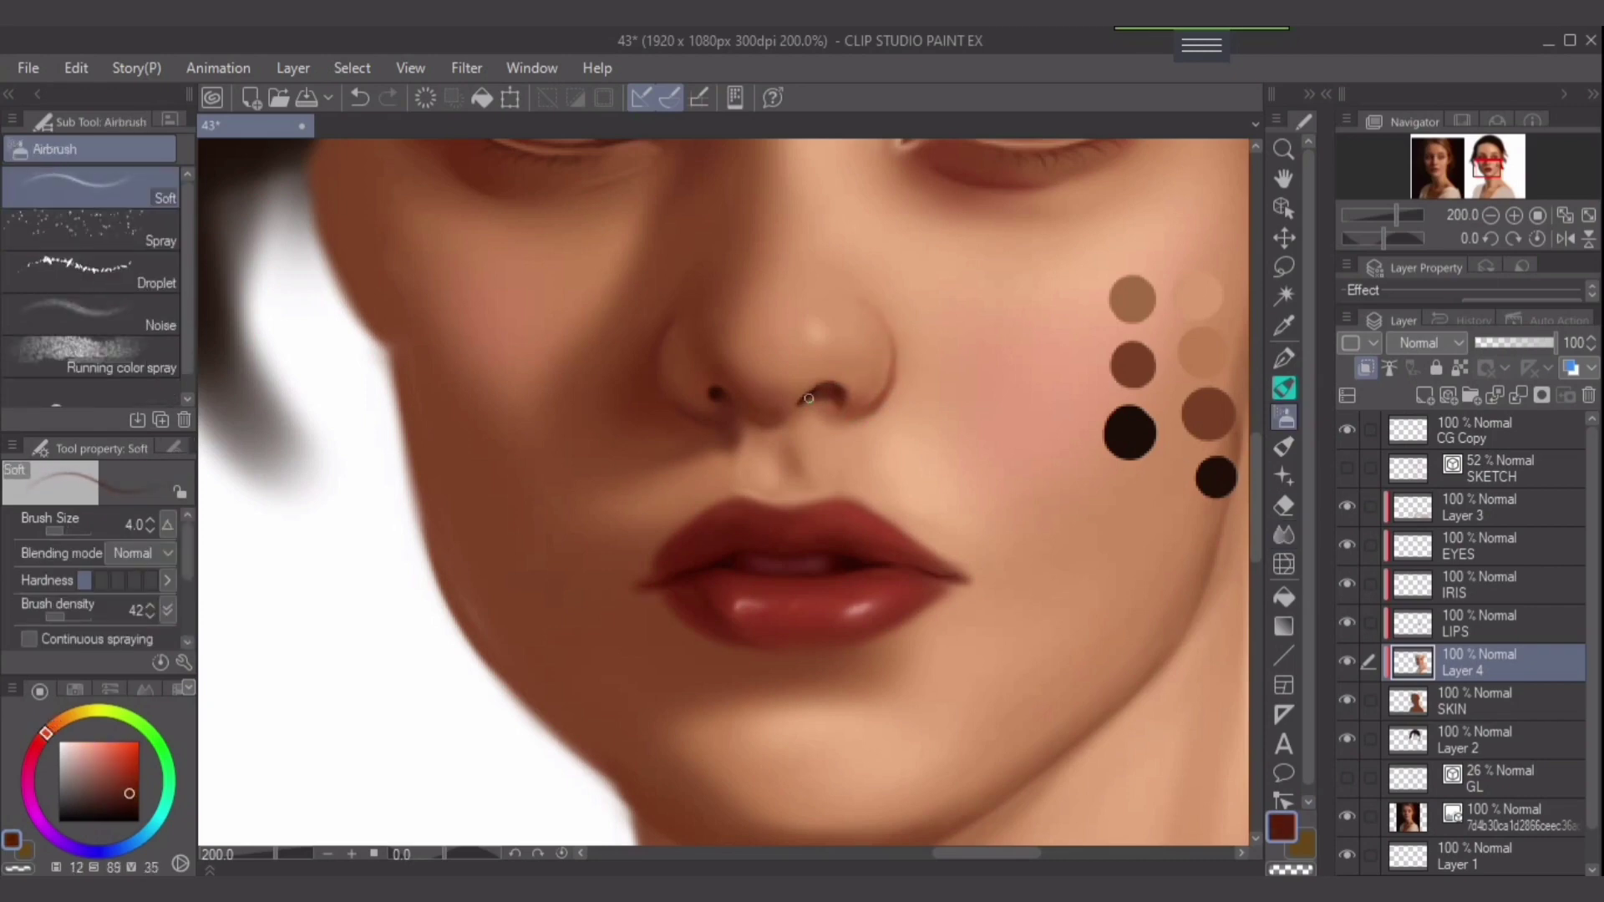
key("bracketright")
key("bracketright")
left_click(794, 403, "alt")
left_click(828, 409, "alt")
key("bracketright")
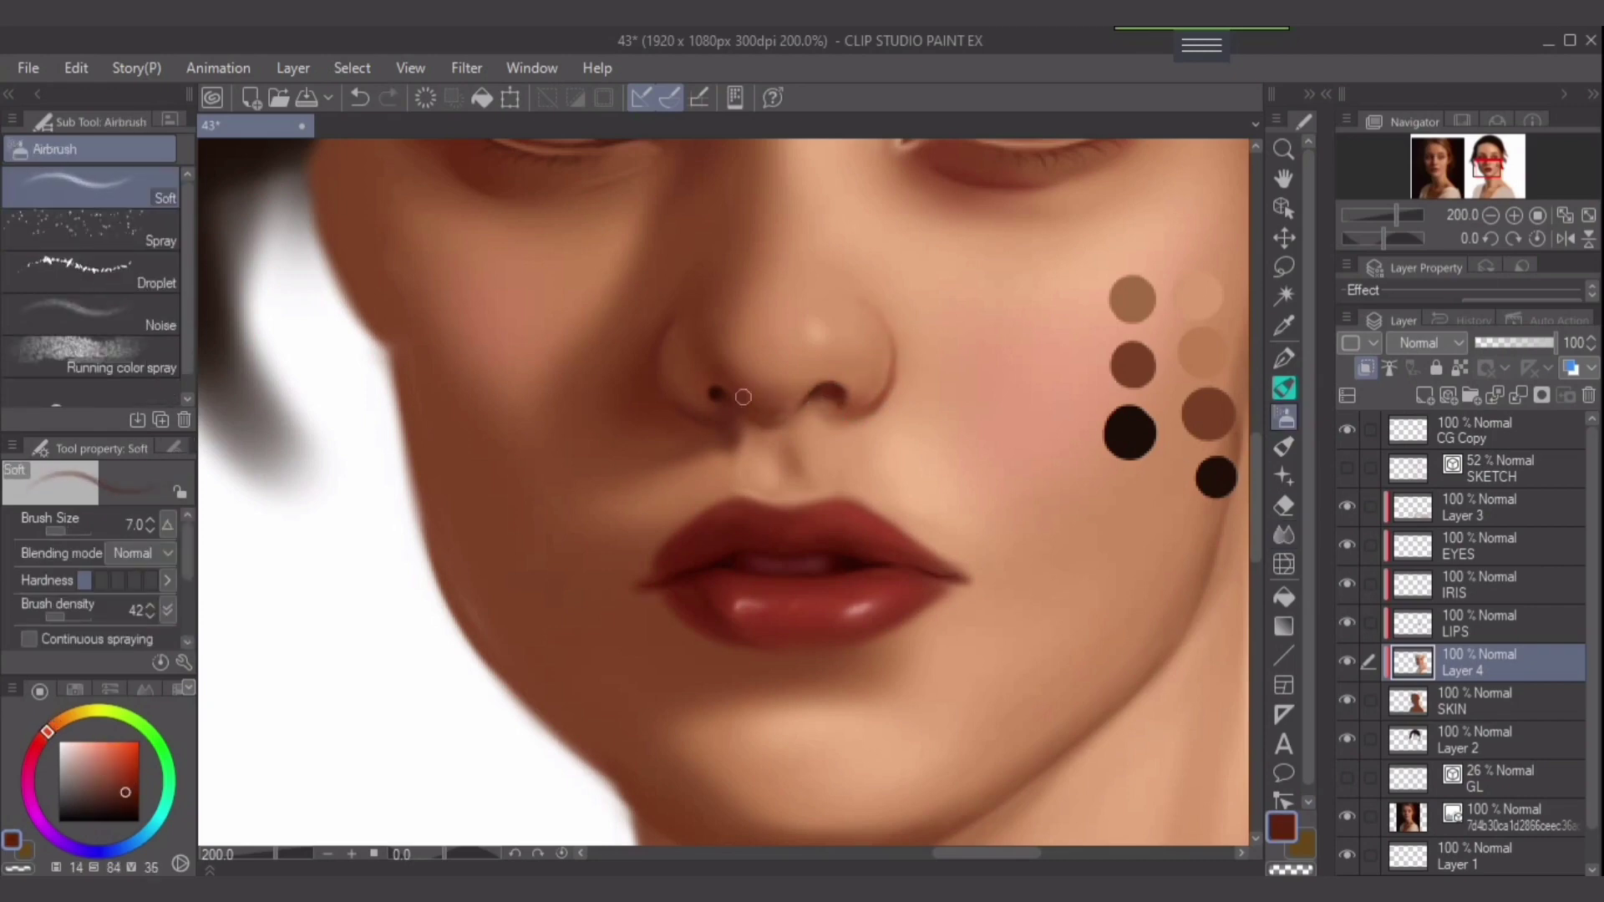
Soften the left nostril's edges with dark brown at brush size 4.
key("bracketleft")
key("bracketleft")
key("bracketleft")
left_click(581, 489, "alt")
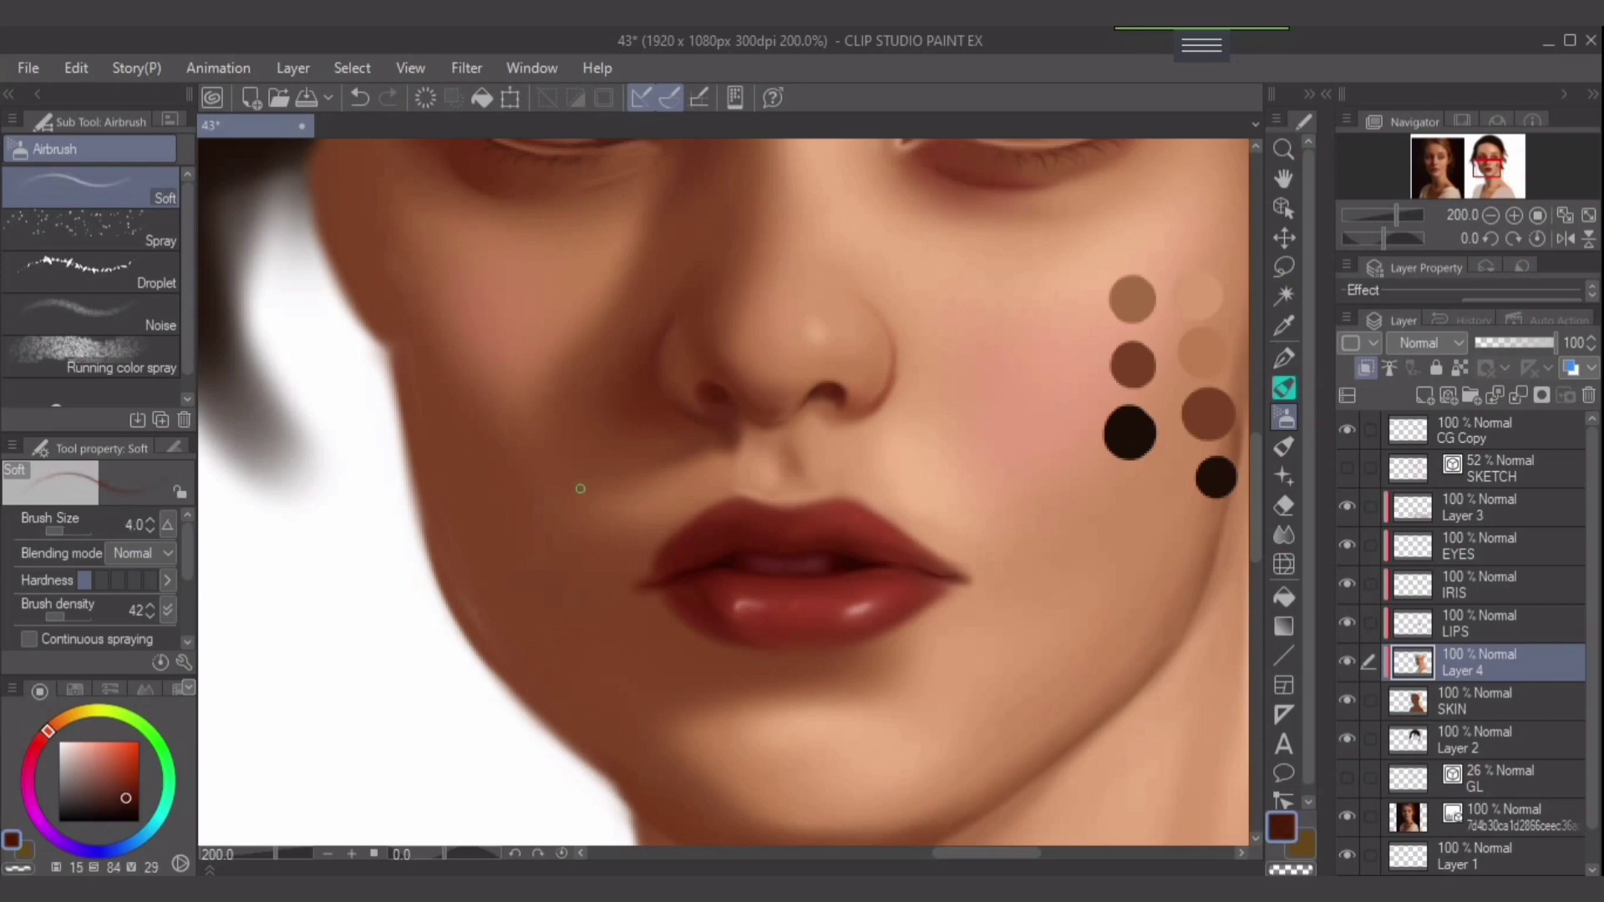
left_click(712, 389, "alt")
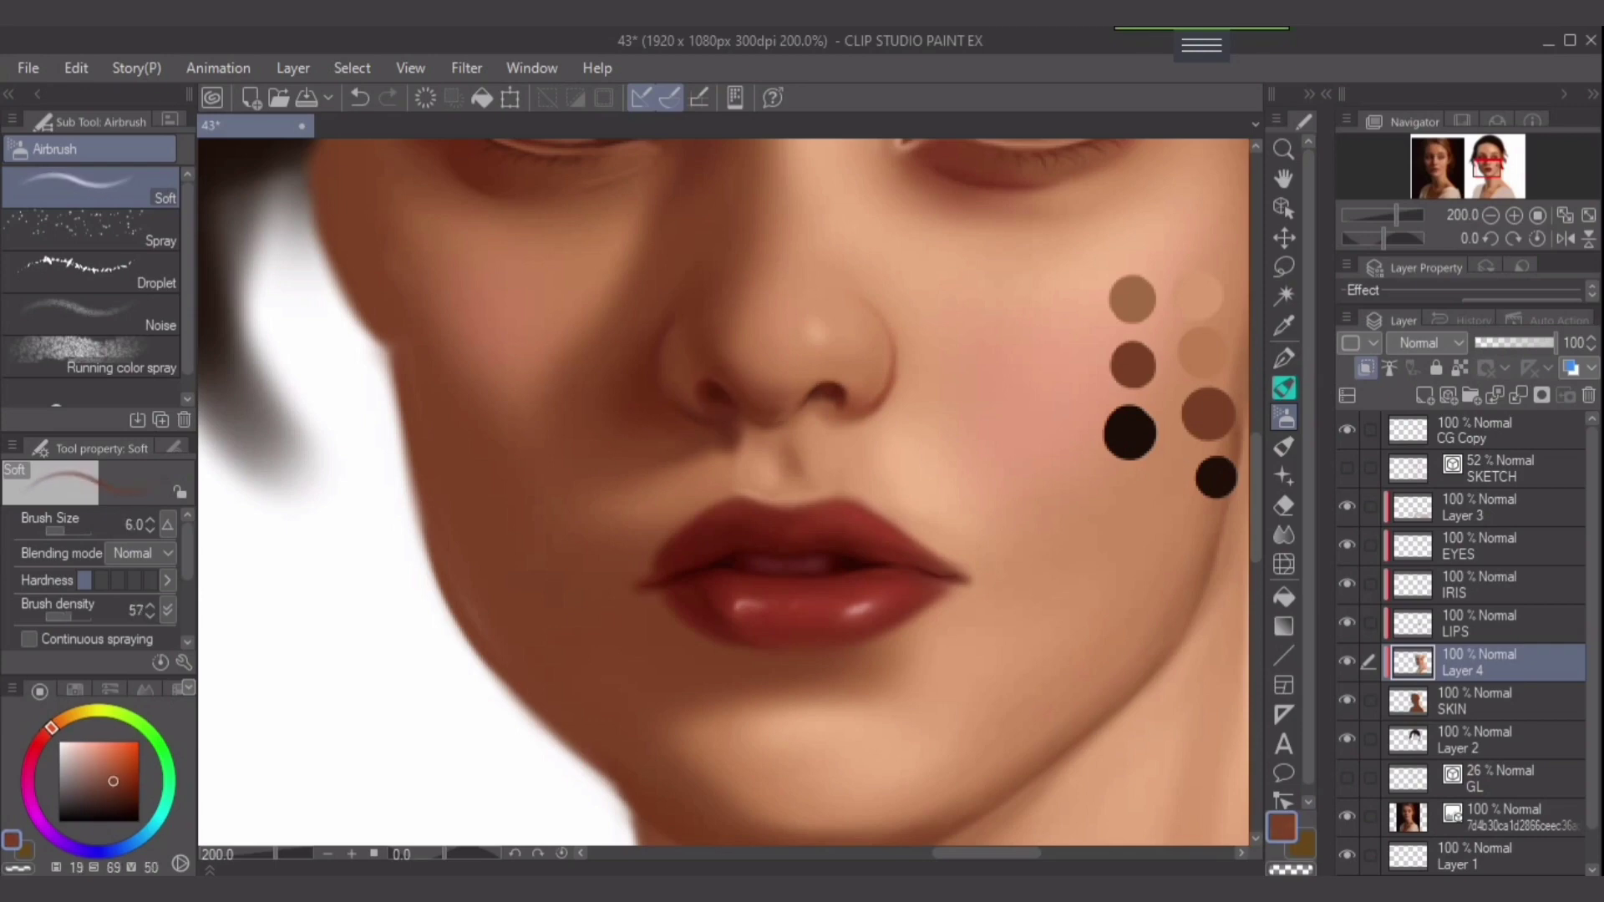
Shade the left nostril wing with sampled reddish browns, using the airbrush at density 57.
left_click(709, 423, "alt")
key("bracketright")
key("bracketright")
key("bracketright")
key("bracketright")
key("bracketright")
key("bracketright")
left_click(681, 359, "alt")
Blend the left nostril wing into the surrounding shadow with the Finger tip blender.
scroll(696, 275, "up", 2)
key("j")
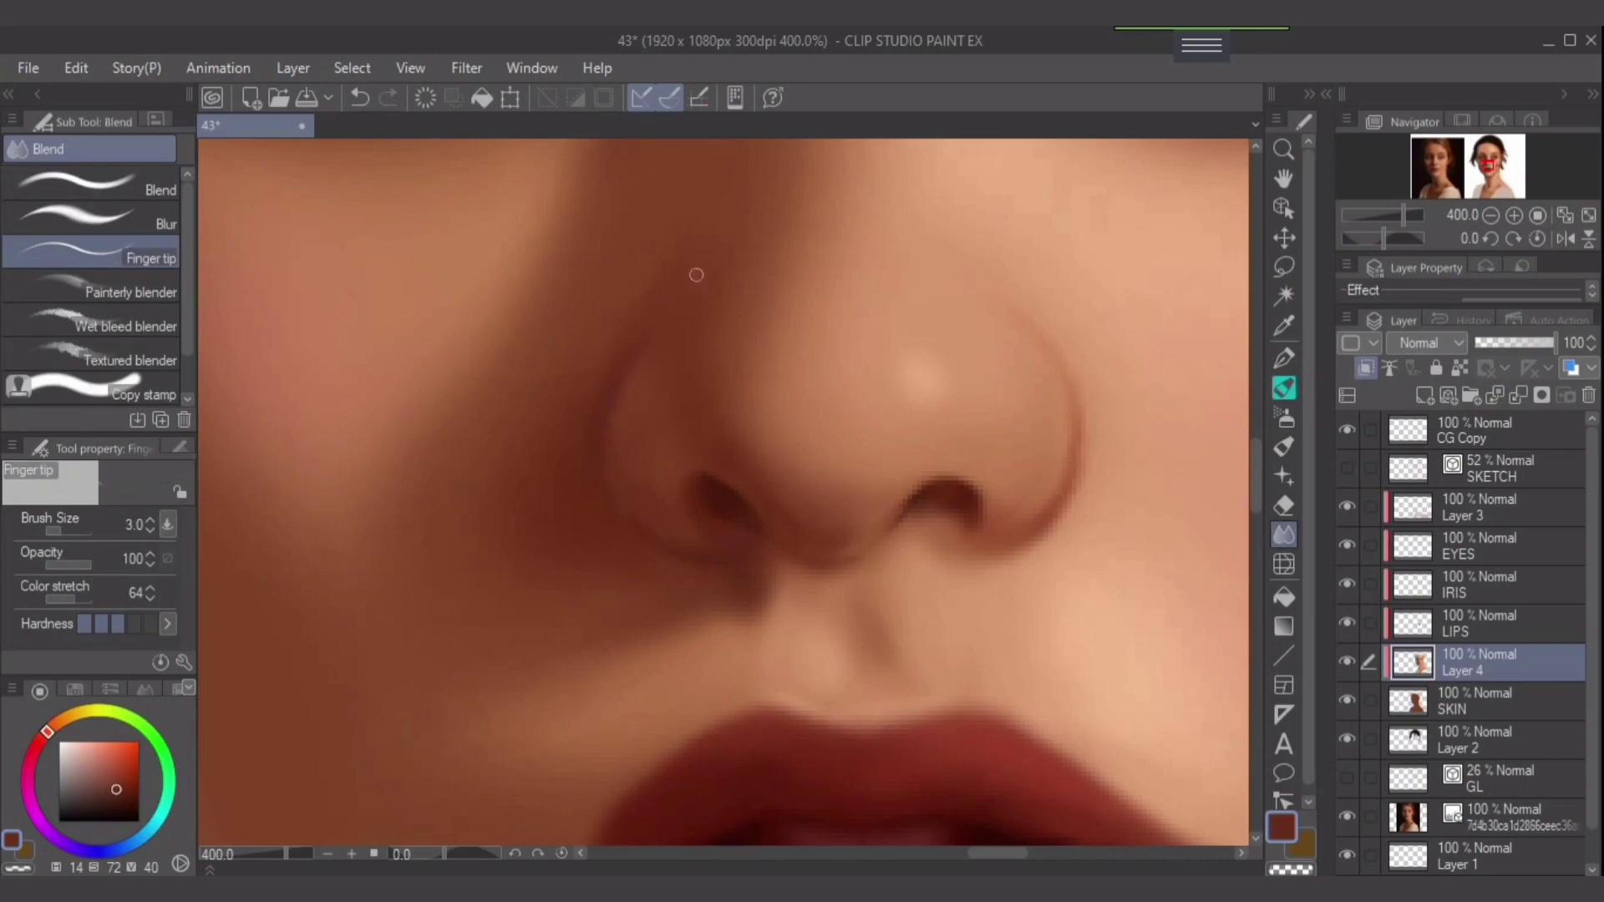
key("bracketright")
key("bracketright")
key("bracketright")
key("bracketright")
key("bracketright")
key("bracketright")
key("bracketright")
key("bracketright")
key("bracketright")
key("bracketright")
key("bracketright")
Smooth the shadow along the left cheek and nose bridge with the Finger tip blender at brush size 12.
scroll(613, 362, "down", 3)
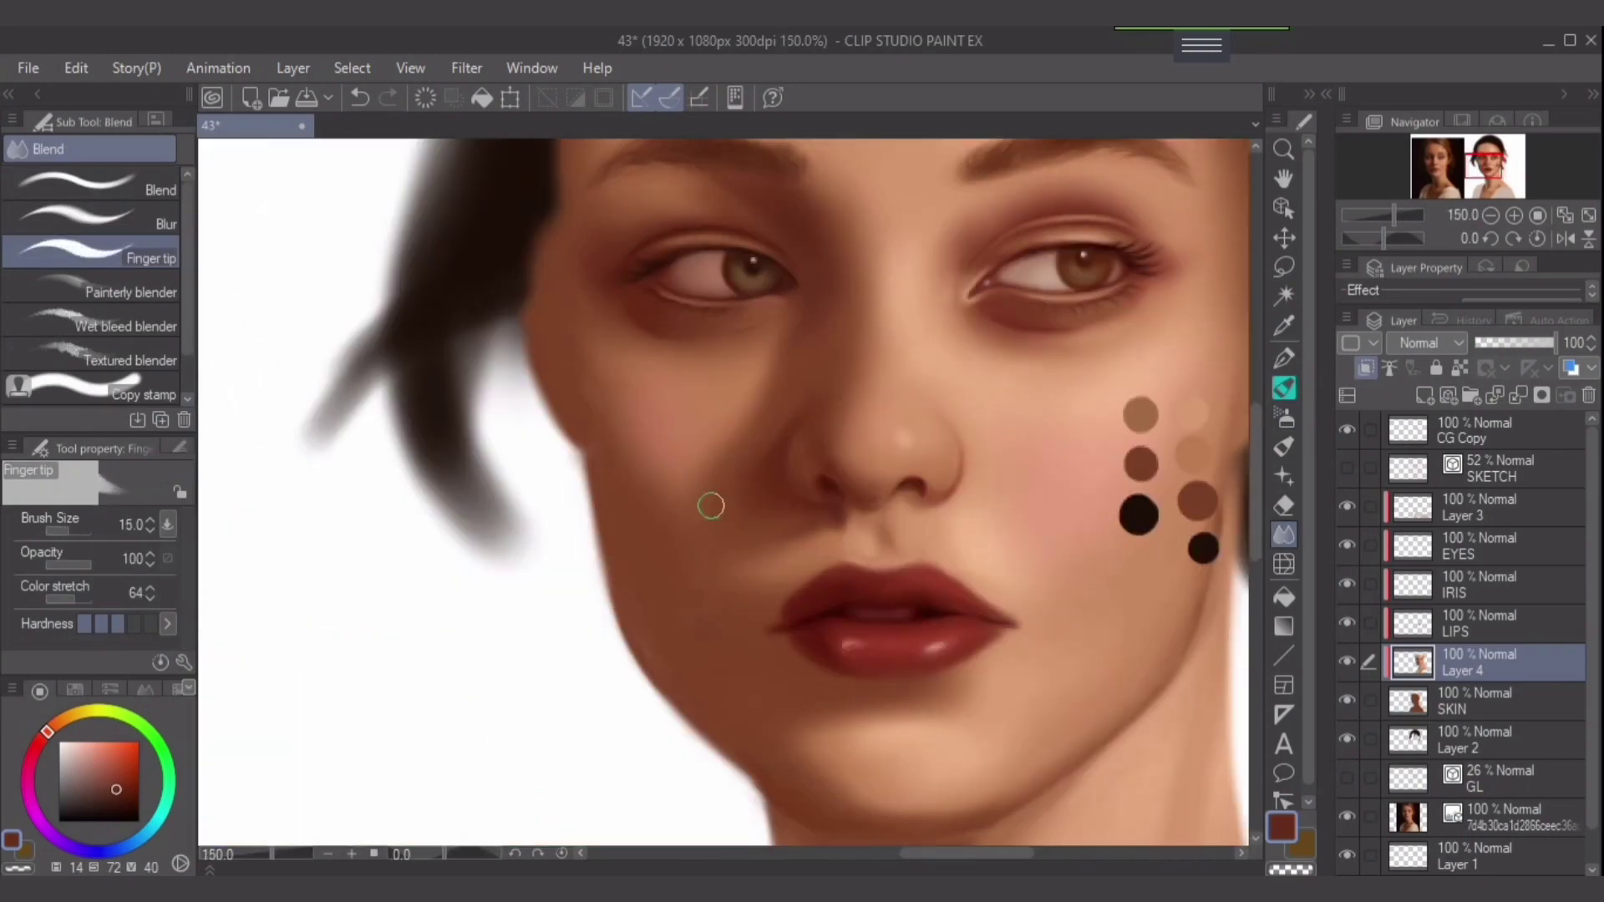
key("bracketleft")
key("bracketleft")
key("bracketleft")
key("bracketleft")
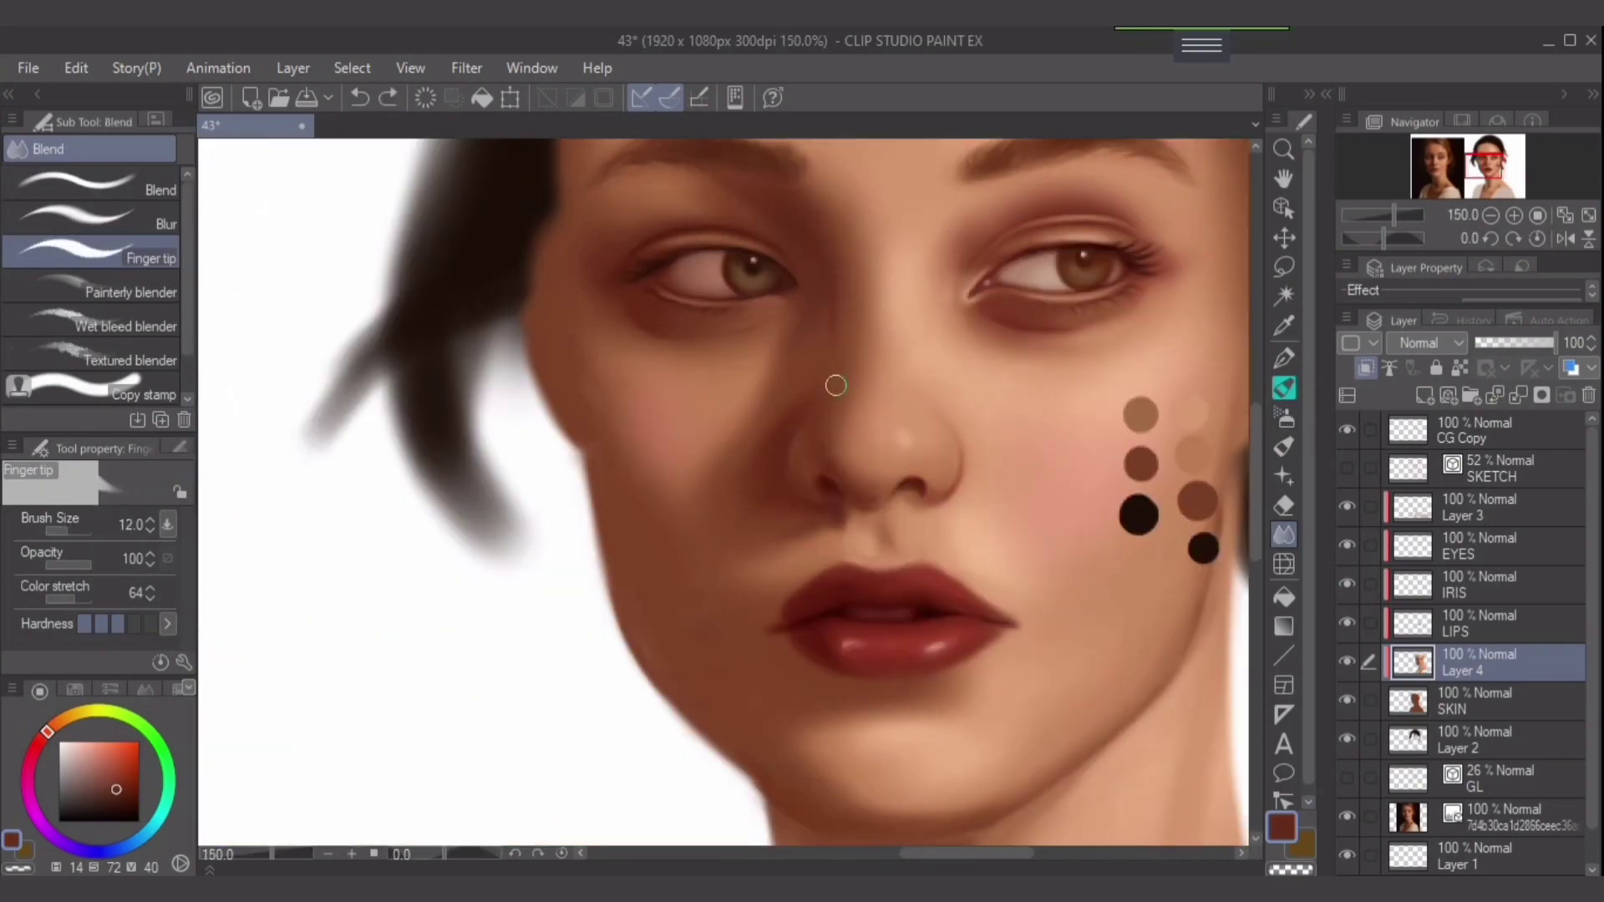
Airbrush brown shading along the nose's shadowed side at density 19 and blend it with the Finger tip tool.
key("b")
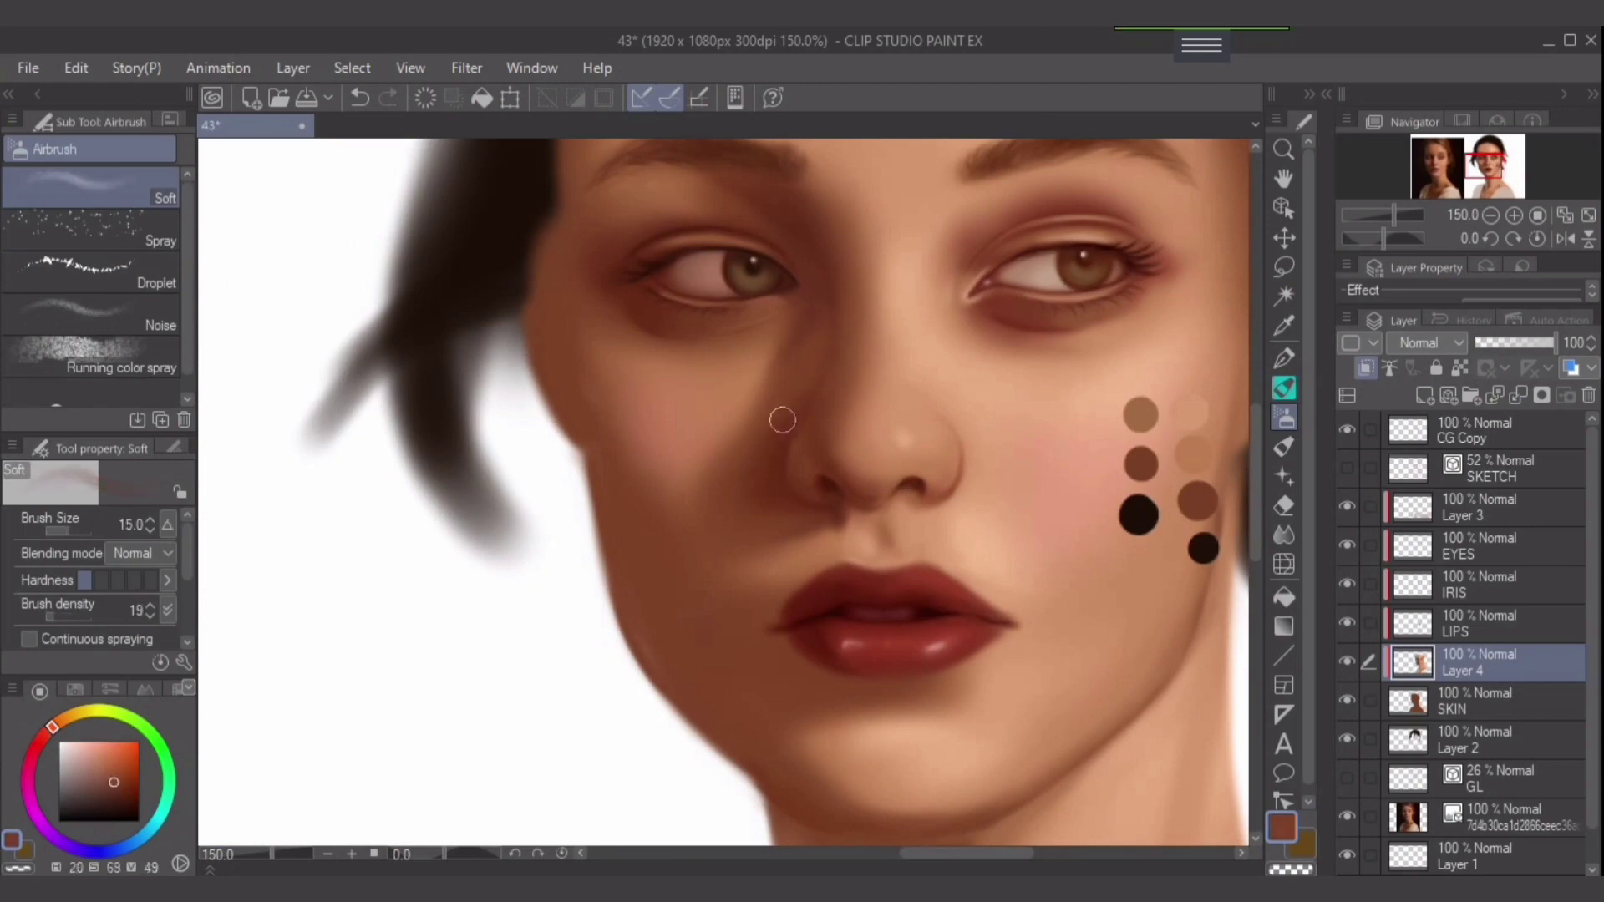
key("bracketleft")
key("bracketleft")
key("j")
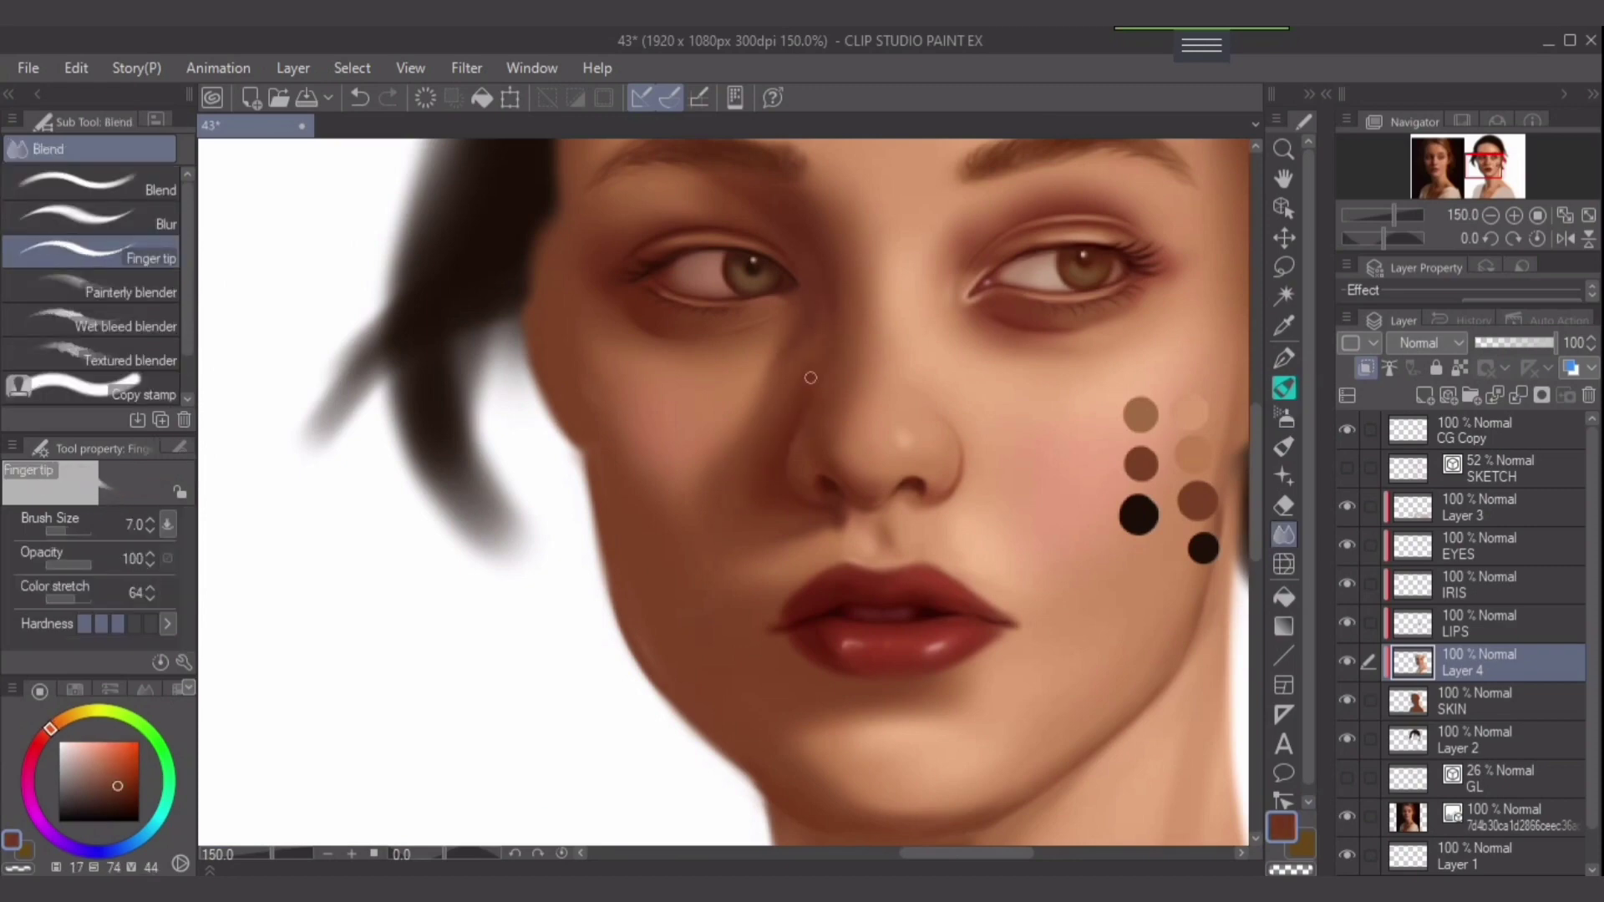
Brush a sampled warm skin tone over the left cheek with the airbrush at brush size 30.
key("b")
left_click(752, 505, "alt")
scroll(752, 504, "down", 2)
key("bracketright")
key("bracketright")
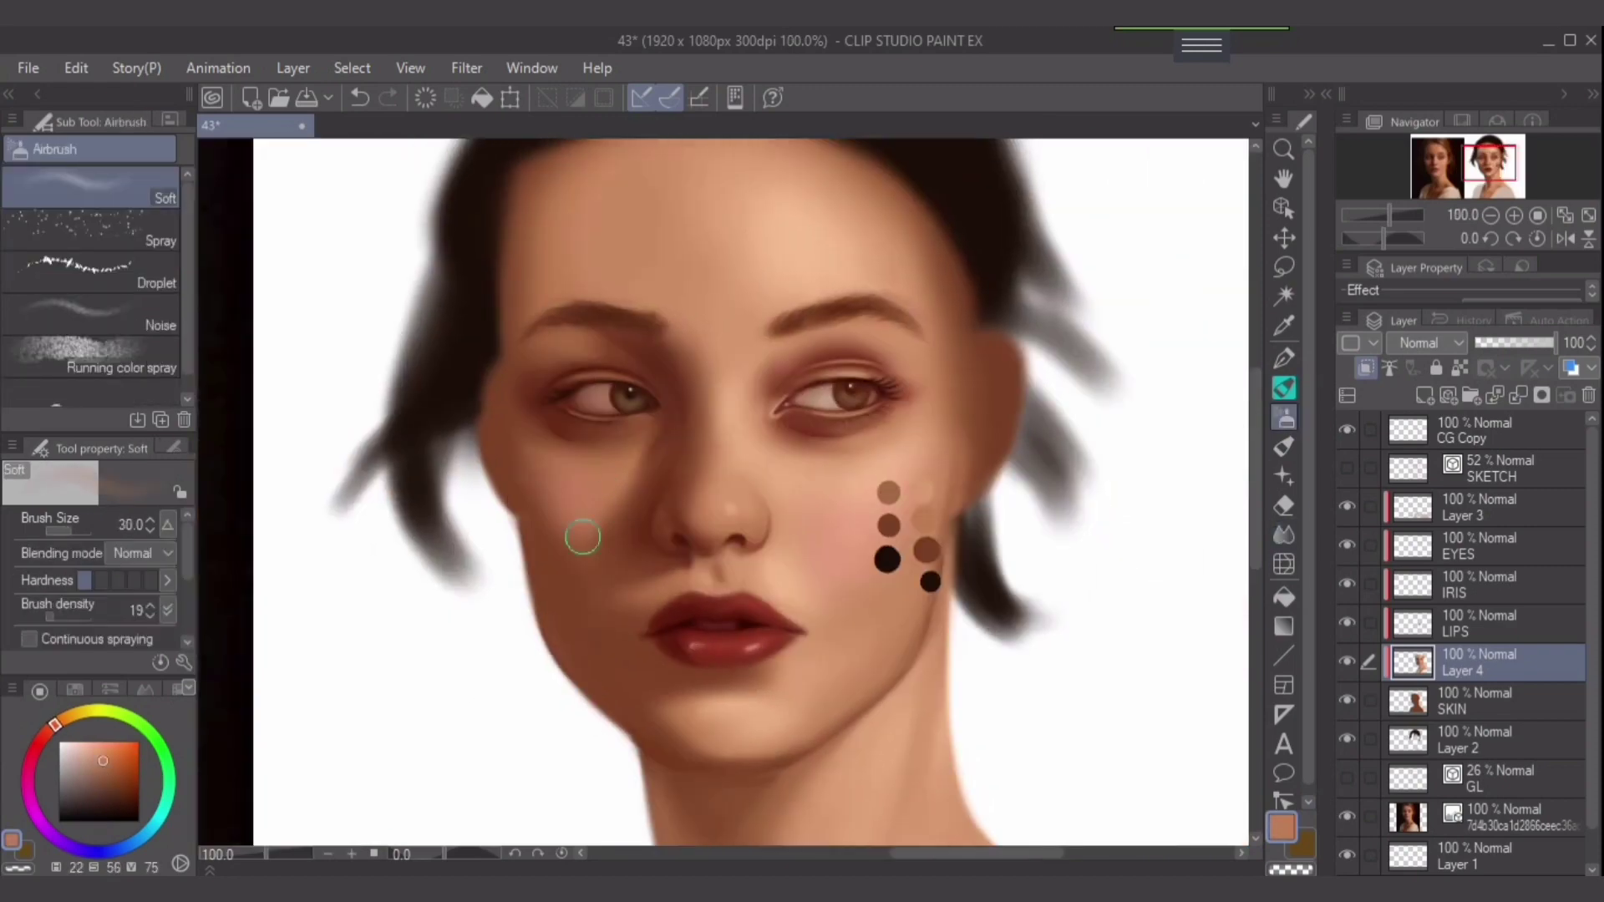
Deepen the shadow beneath the lower lip with sampled dark brown at brush size 12.
scroll(724, 645, "up", 2)
key("bracketleft")
key("bracketleft")
key("bracketleft")
key("bracketleft")
key("bracketleft")
key("bracketleft")
key("bracketleft")
left_click(760, 609, "alt")
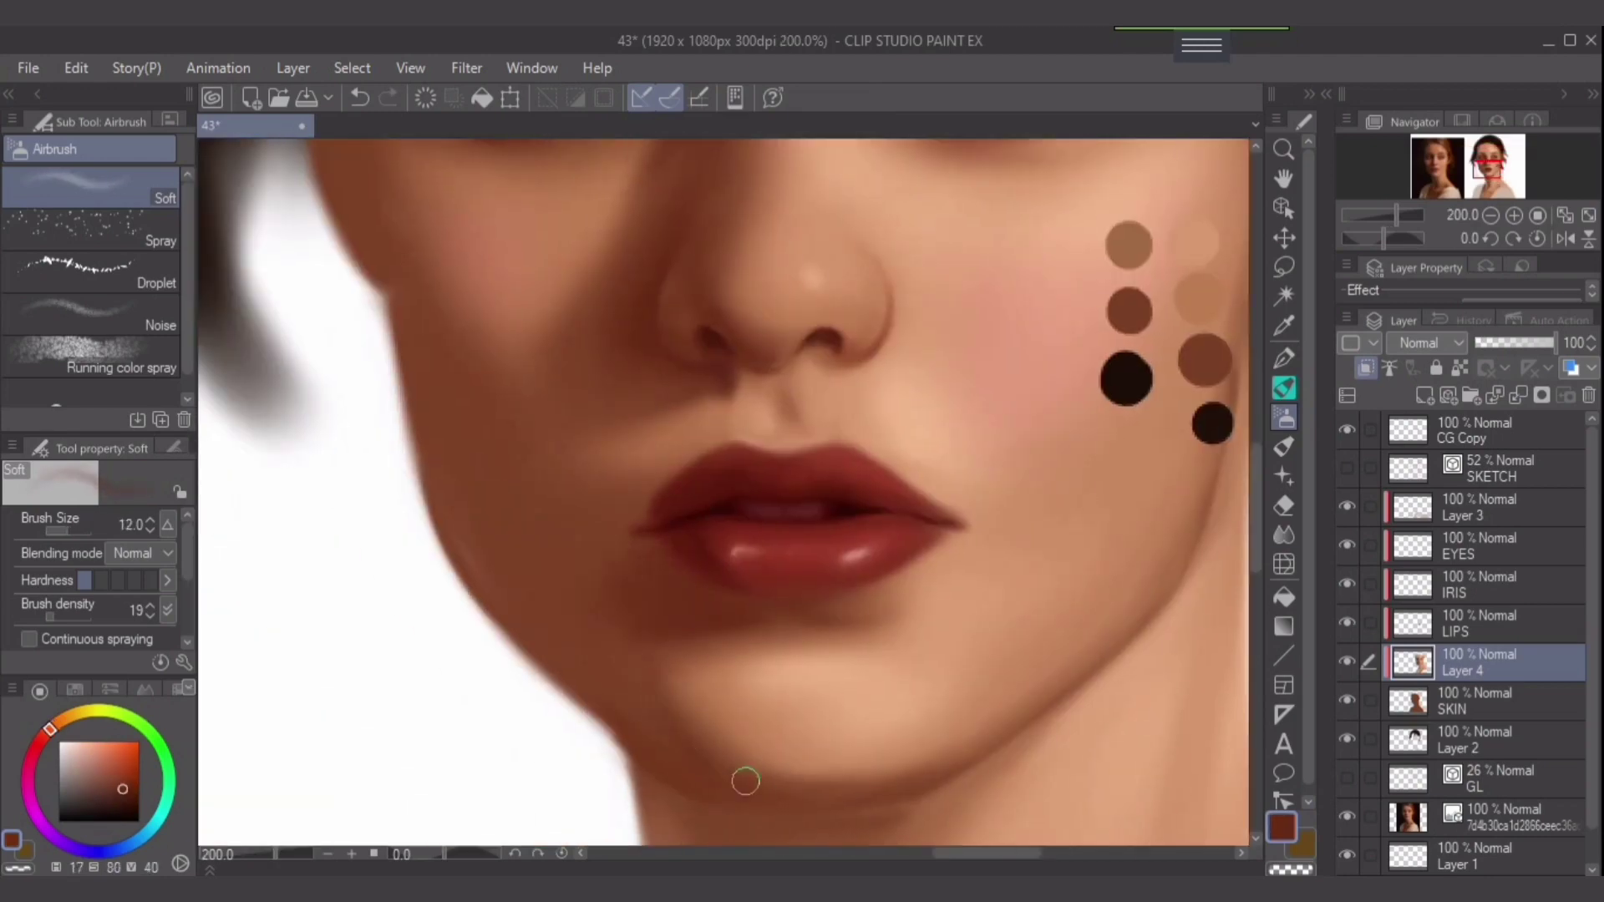
Shade the chin and left jawline with dark brown, using the airbrush at brush size 15.
scroll(676, 627, "down", 2)
key("bracketright")
key("bracketright")
key("bracketright")
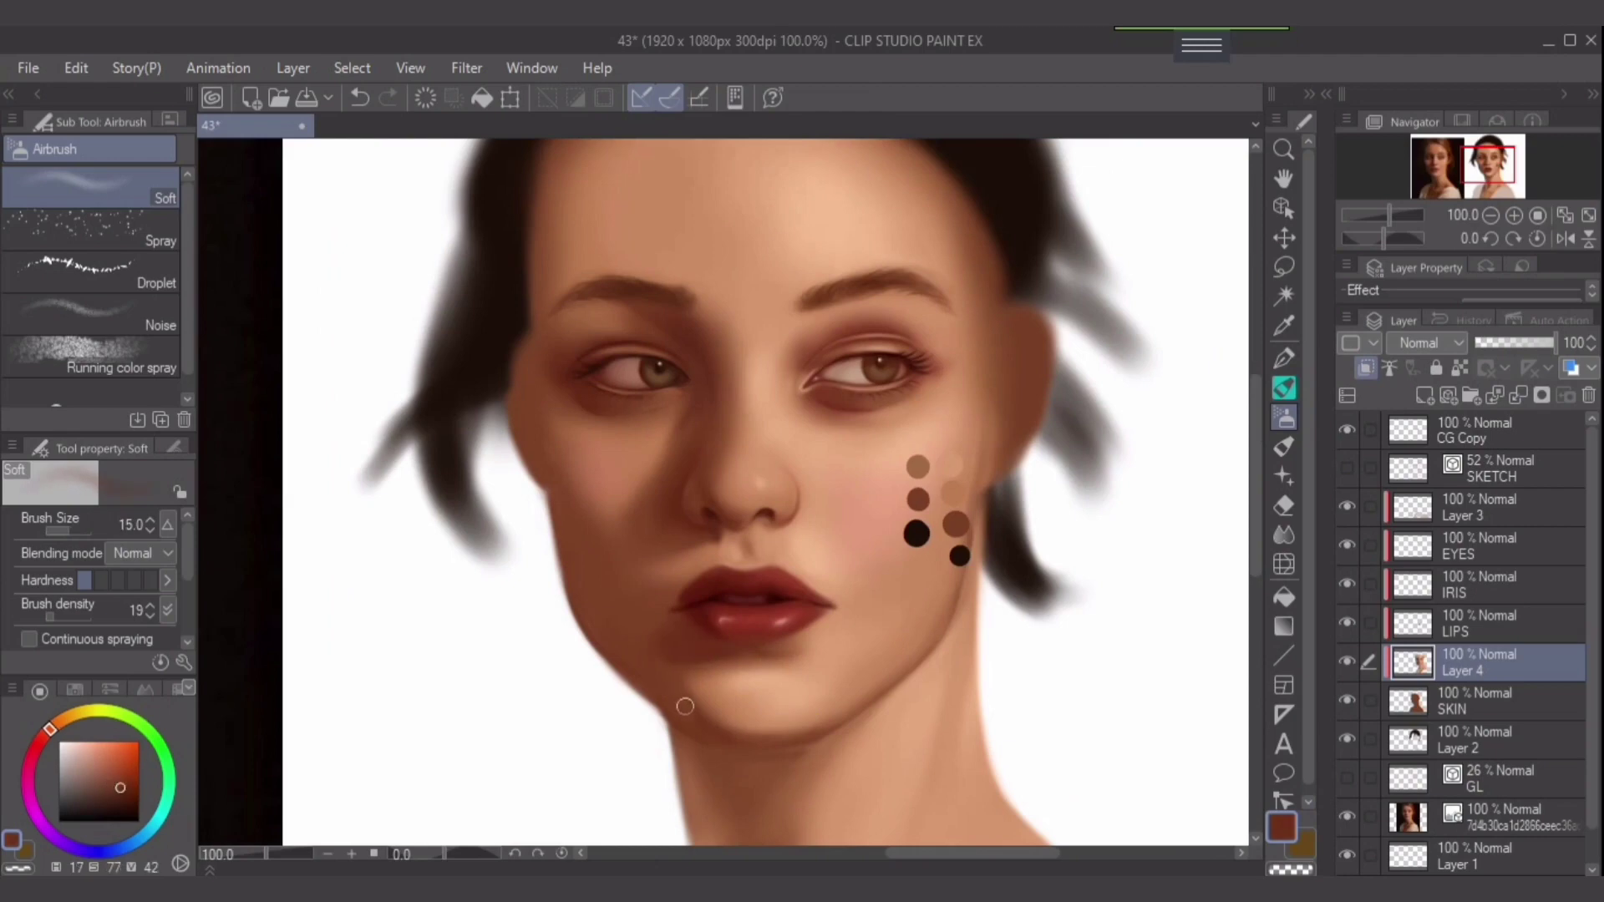
Refine the shading along the lower lip's edge with sampled dark reddish browns at brush size 4.
left_click(670, 645, "alt")
scroll(778, 629, "up", 4)
key("bracketleft")
key("bracketleft")
key("bracketleft")
key("bracketleft")
key("bracketleft")
key("bracketleft")
key("bracketleft")
key("bracketleft")
left_click(567, 658, "alt")
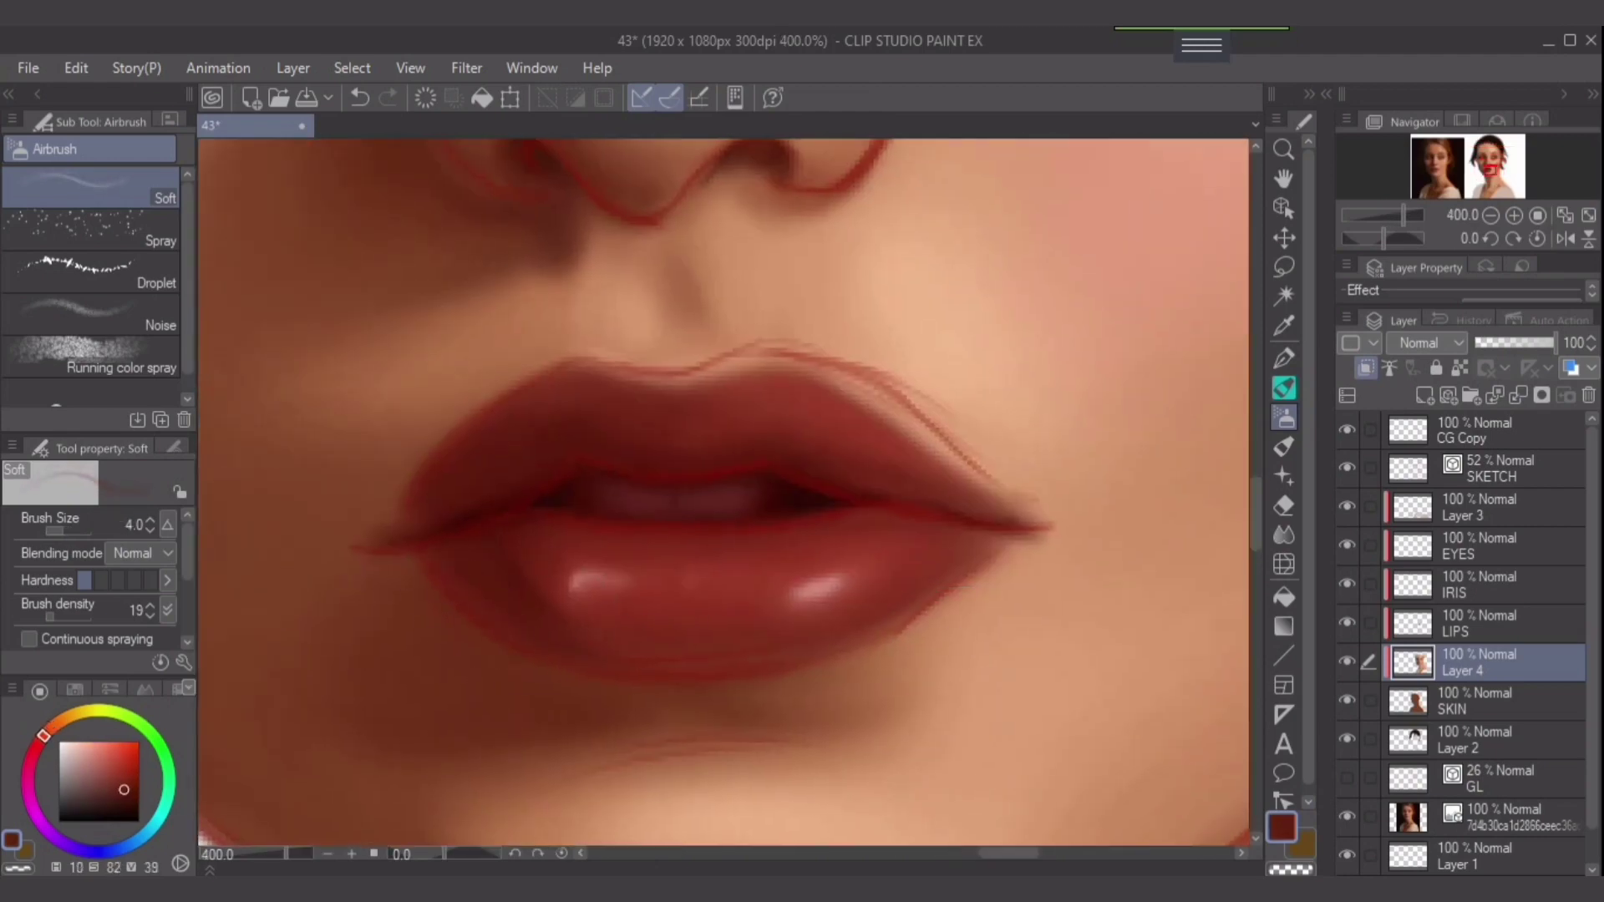
Add a HAIR layer below SKETCH and move the color swatches off the face onto the blank canvas beside it.
key("ctrl+0")
left_click(1487, 429)
key("ctrl+t")
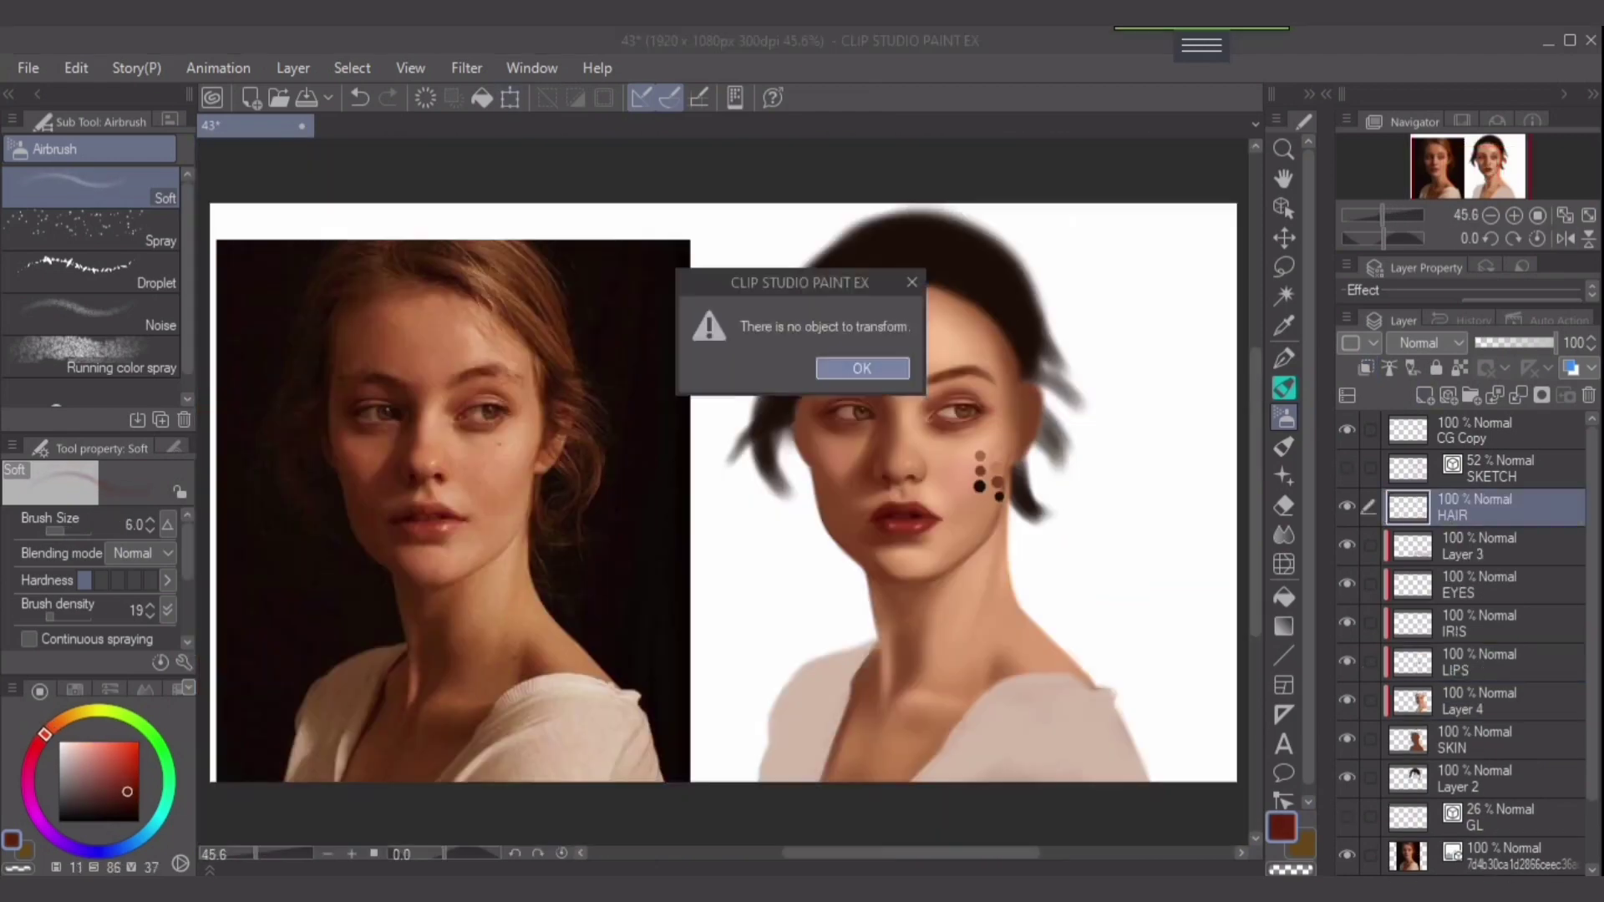
key("Return")
key("ctrl+t")
left_click_drag(1160, 400, 1143, 332)
key("Return")
Show the SKETCH layer at 100% opacity and choose the thin hair bundle pencil.
left_click(1487, 506)
left_click(1496, 468)
key("p")
Try painting brown strands over the crown and right side of the hair with the thin hair bundle pencil.
mouse_move(1086, 681)
left_mouse_down()
mouse_move(986, 711)
mouse_move(915, 777)
left_mouse_up()
mouse_move(923, 269)
left_mouse_down()
mouse_move(891, 224)
mouse_move(1002, 262)
mouse_move(924, 269)
mouse_move(1018, 299)
left_mouse_up()
key("bracketright")
mouse_move(953, 242)
left_mouse_down()
mouse_move(1027, 318)
mouse_move(1070, 493)
left_mouse_up()
key("bracketright")
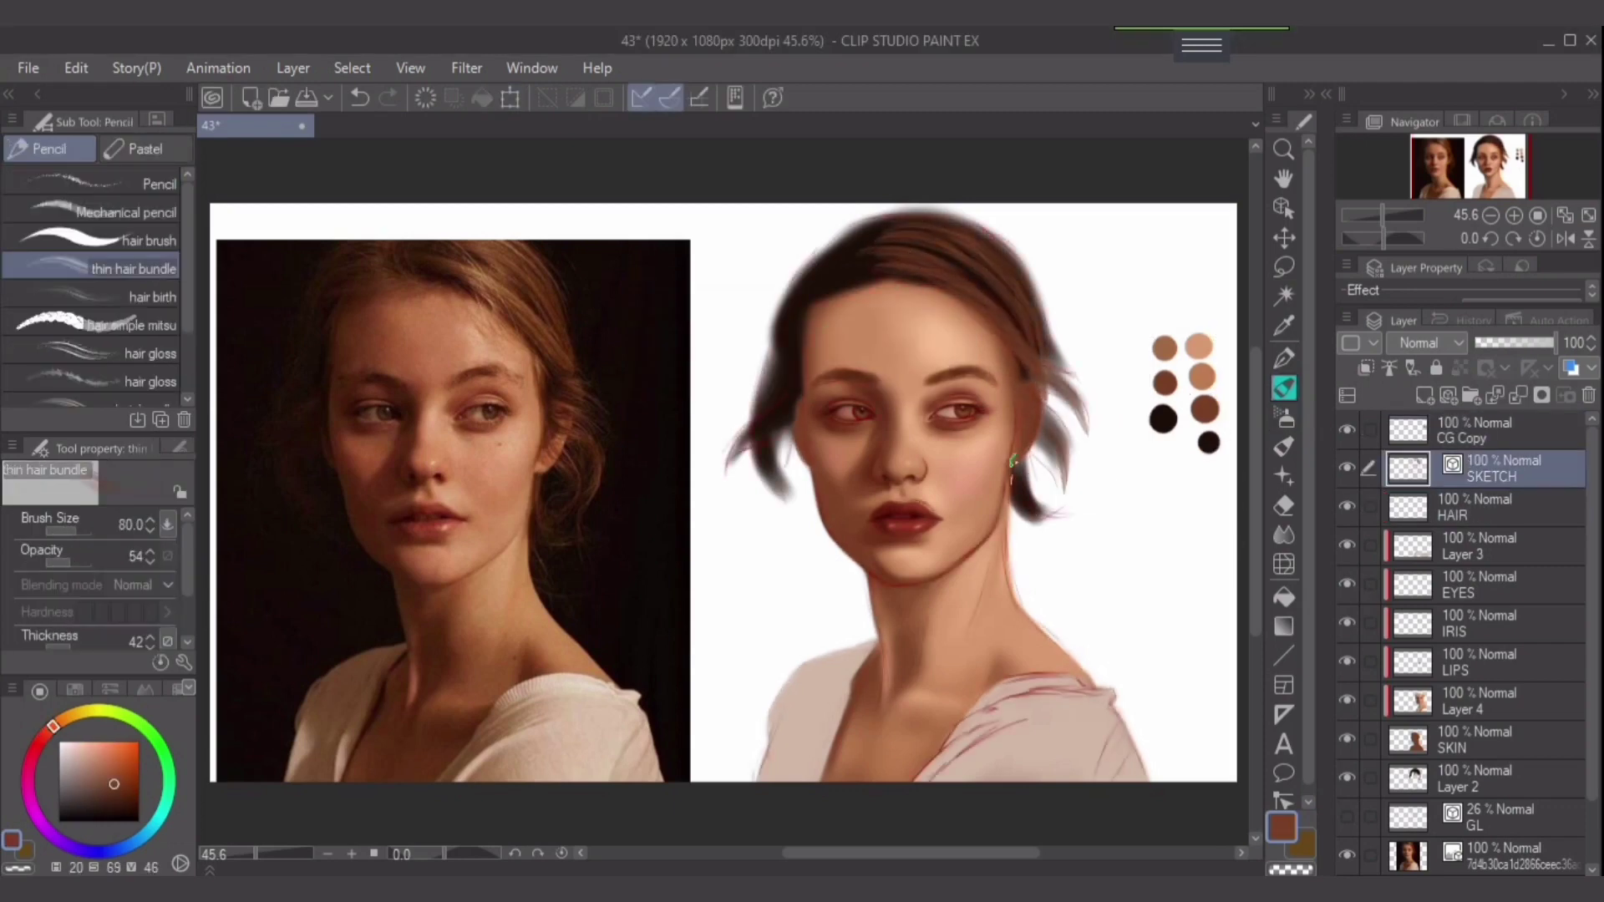
left_click_drag(1028, 443, 1051, 388)
Try painting brown strands over the left side of the hair at opacity 26 and tidying them with the soft eraser.
key("bracketright")
mouse_move(835, 247)
left_mouse_down()
mouse_move(733, 480)
mouse_move(818, 290)
left_mouse_up()
left_click_drag(873, 233, 835, 259)
key("bracketleft")
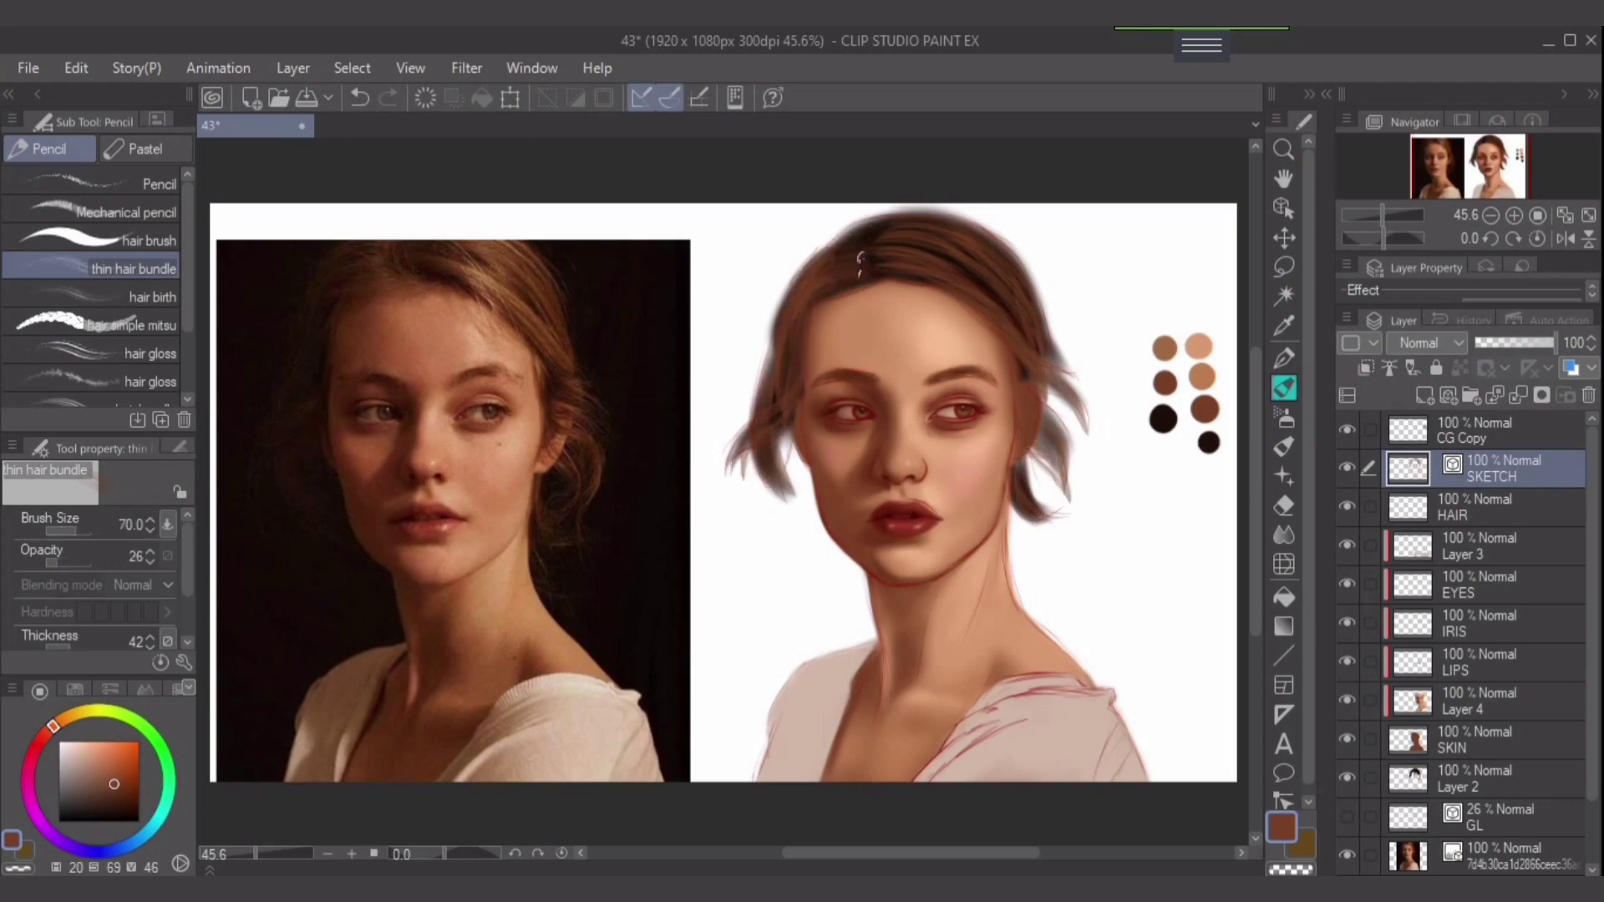
scroll(853, 251, "up", 2)
key("e")
scroll(869, 459, "down", 2)
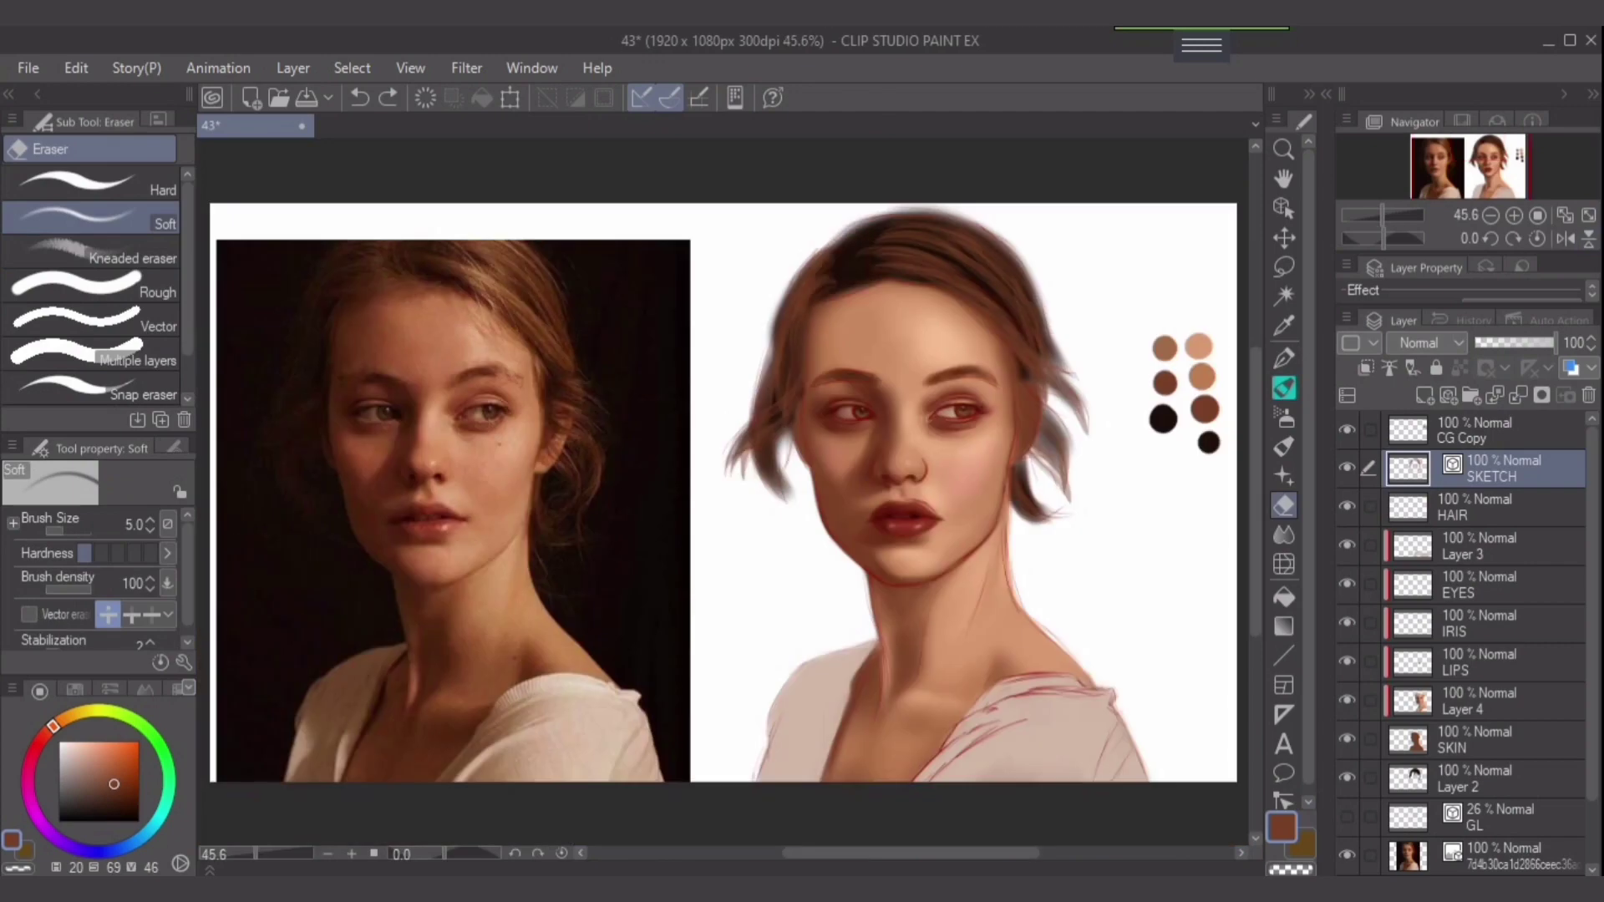
key("p")
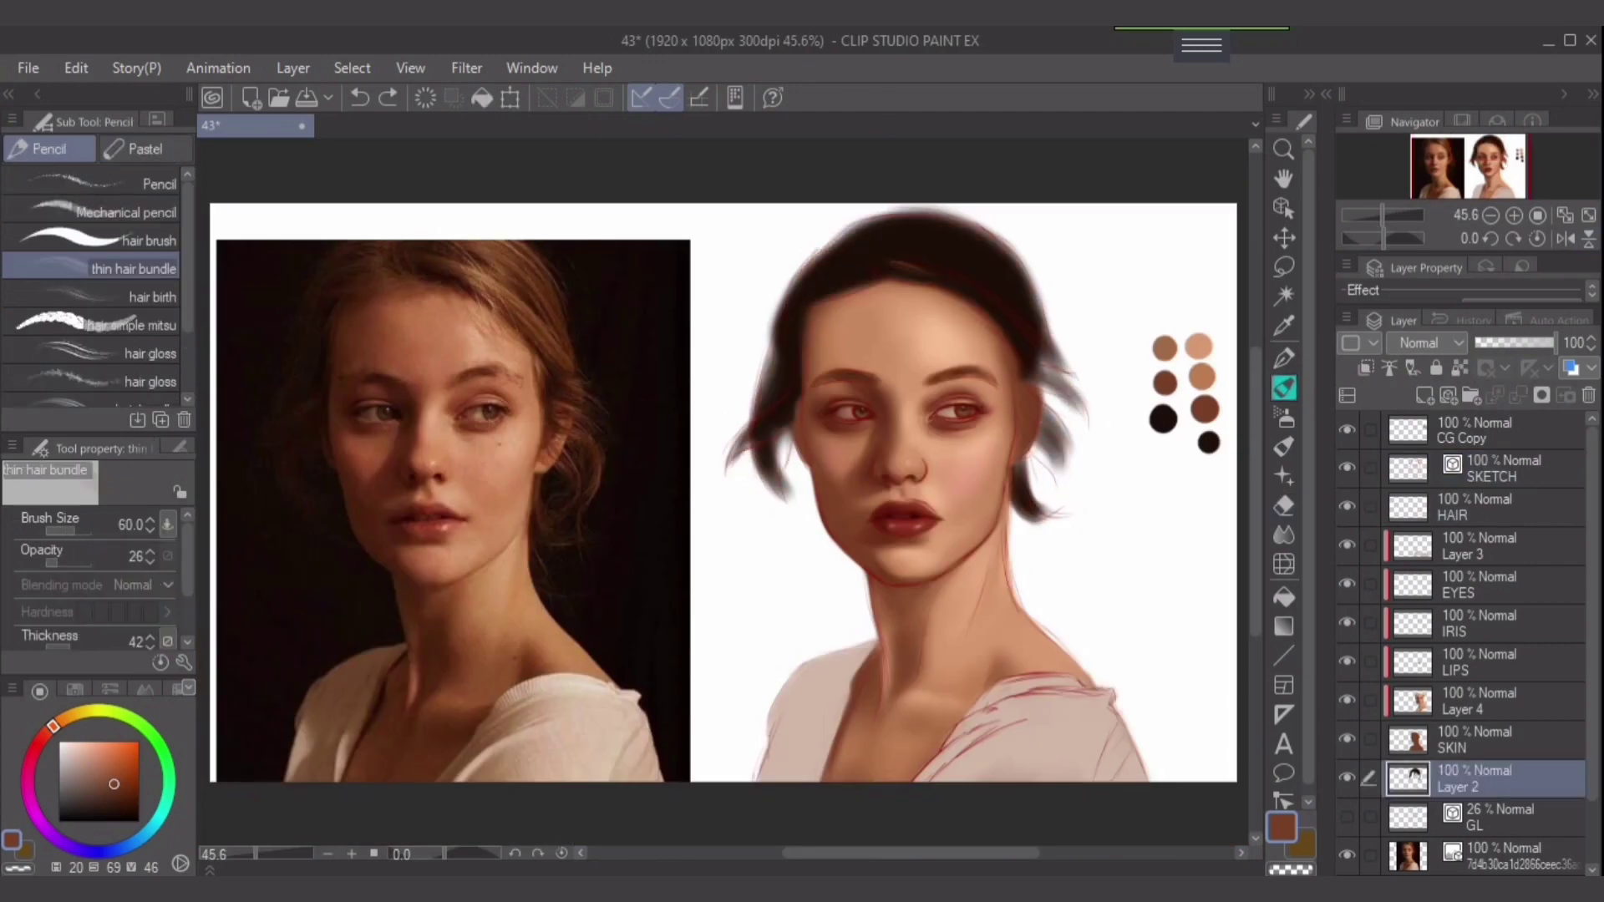
Paint reddish-brown strands over the crown and the left side of the hair on the HAIR layer with the thin hair bundle pencil at opacity 26.
key("bracketright")
key("bracketright")
key("bracketright")
mouse_move(902, 267)
left_mouse_down()
mouse_move(982, 251)
mouse_move(1044, 372)
left_mouse_up()
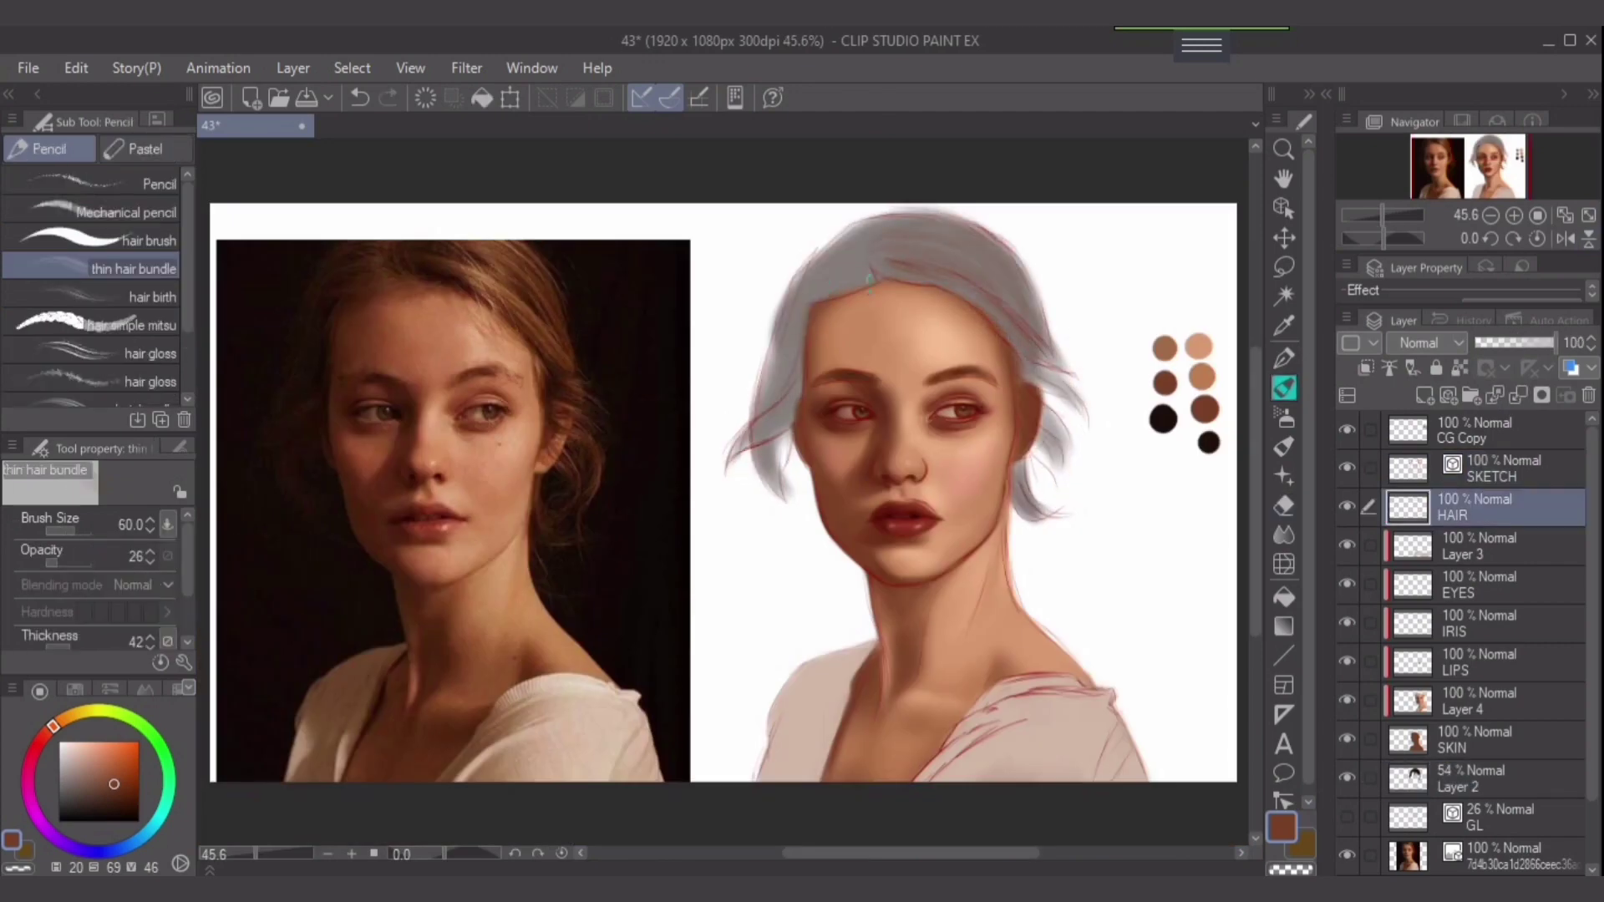
mouse_move(861, 234)
left_mouse_down()
mouse_move(794, 318)
mouse_move(727, 510)
left_mouse_up()
key("bracketleft")
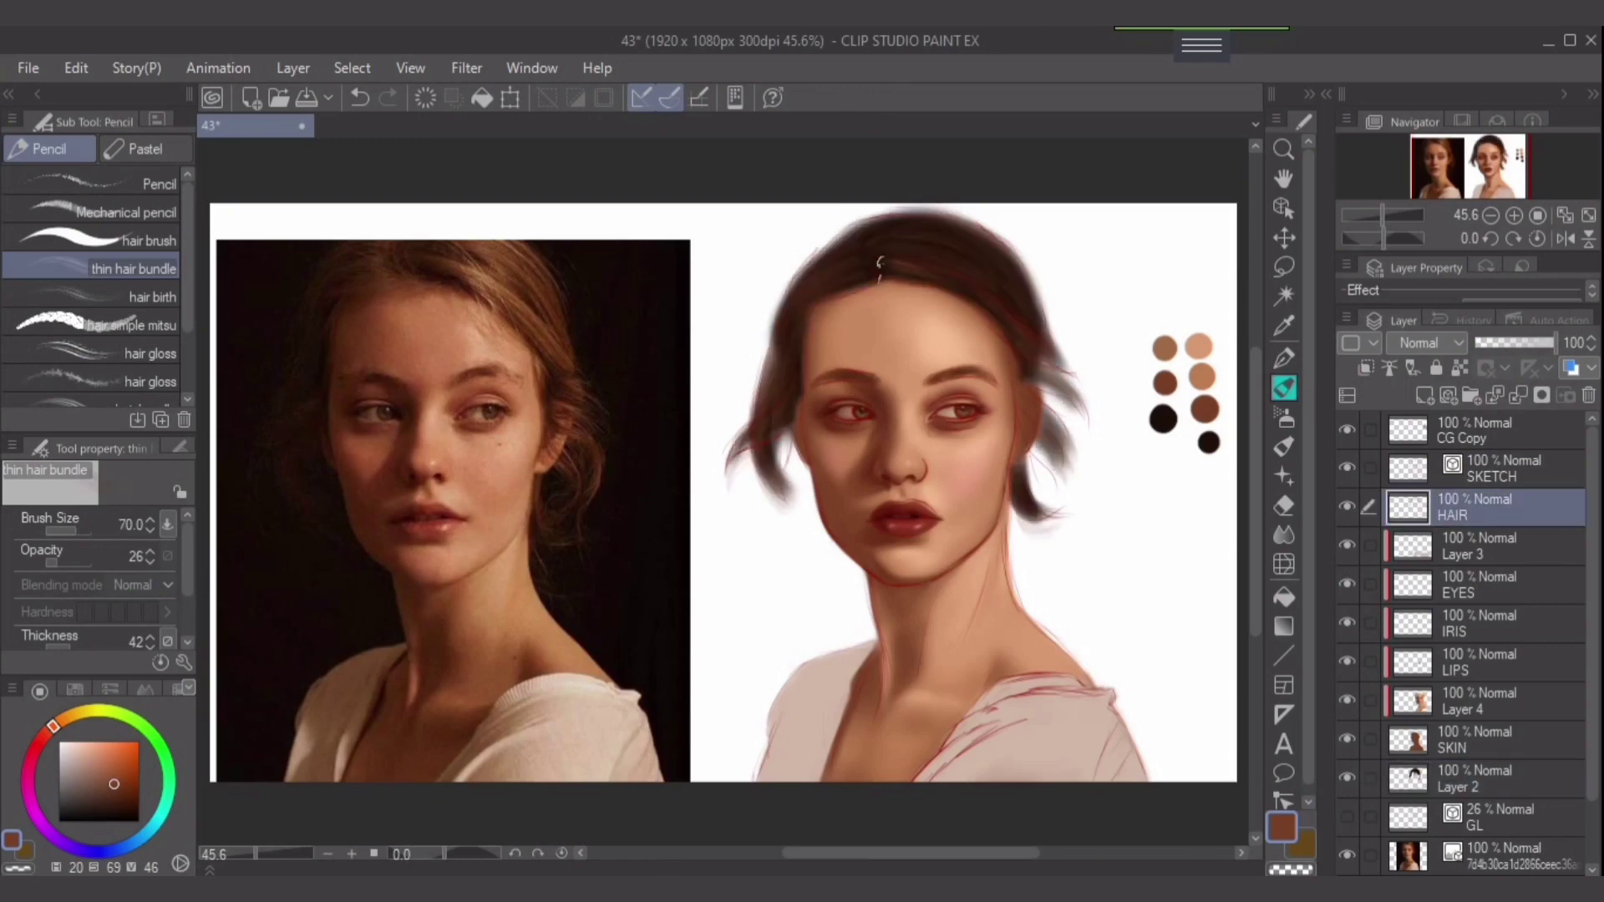
key("bracketleft")
key("bracketleft")
key("bracketleft")
key("bracketleft")
key("bracketleft")
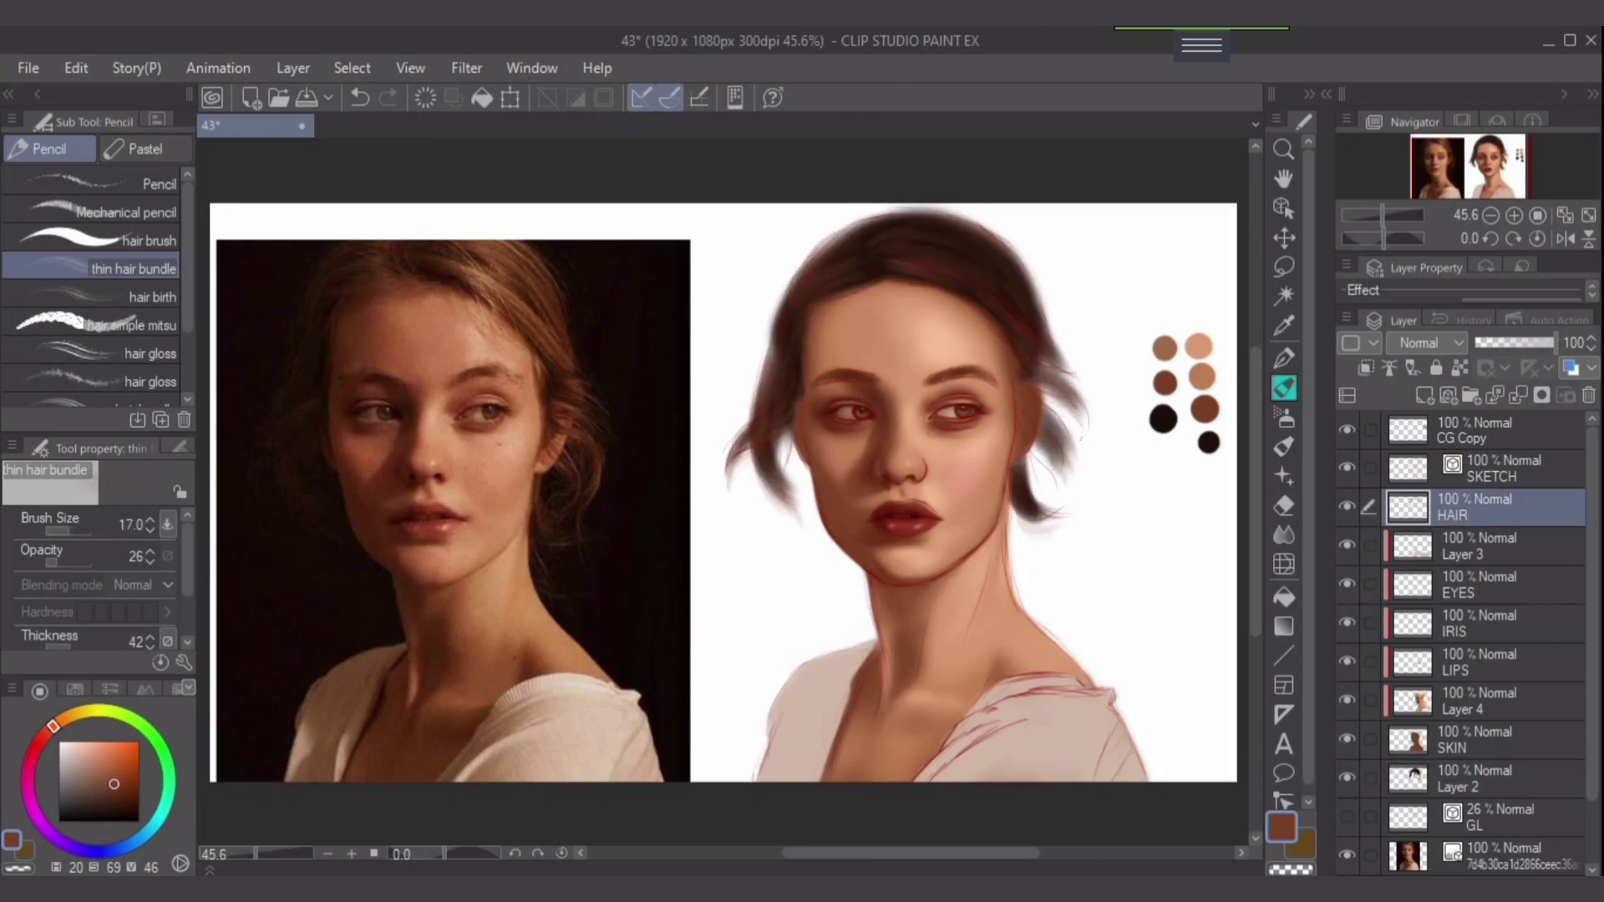
Paint dark brown loose strands around the ear on the right side of the hair, on Layer 2 and HAIR.
left_click(1030, 338, "alt")
left_click(1030, 339, "ctrl+shift")
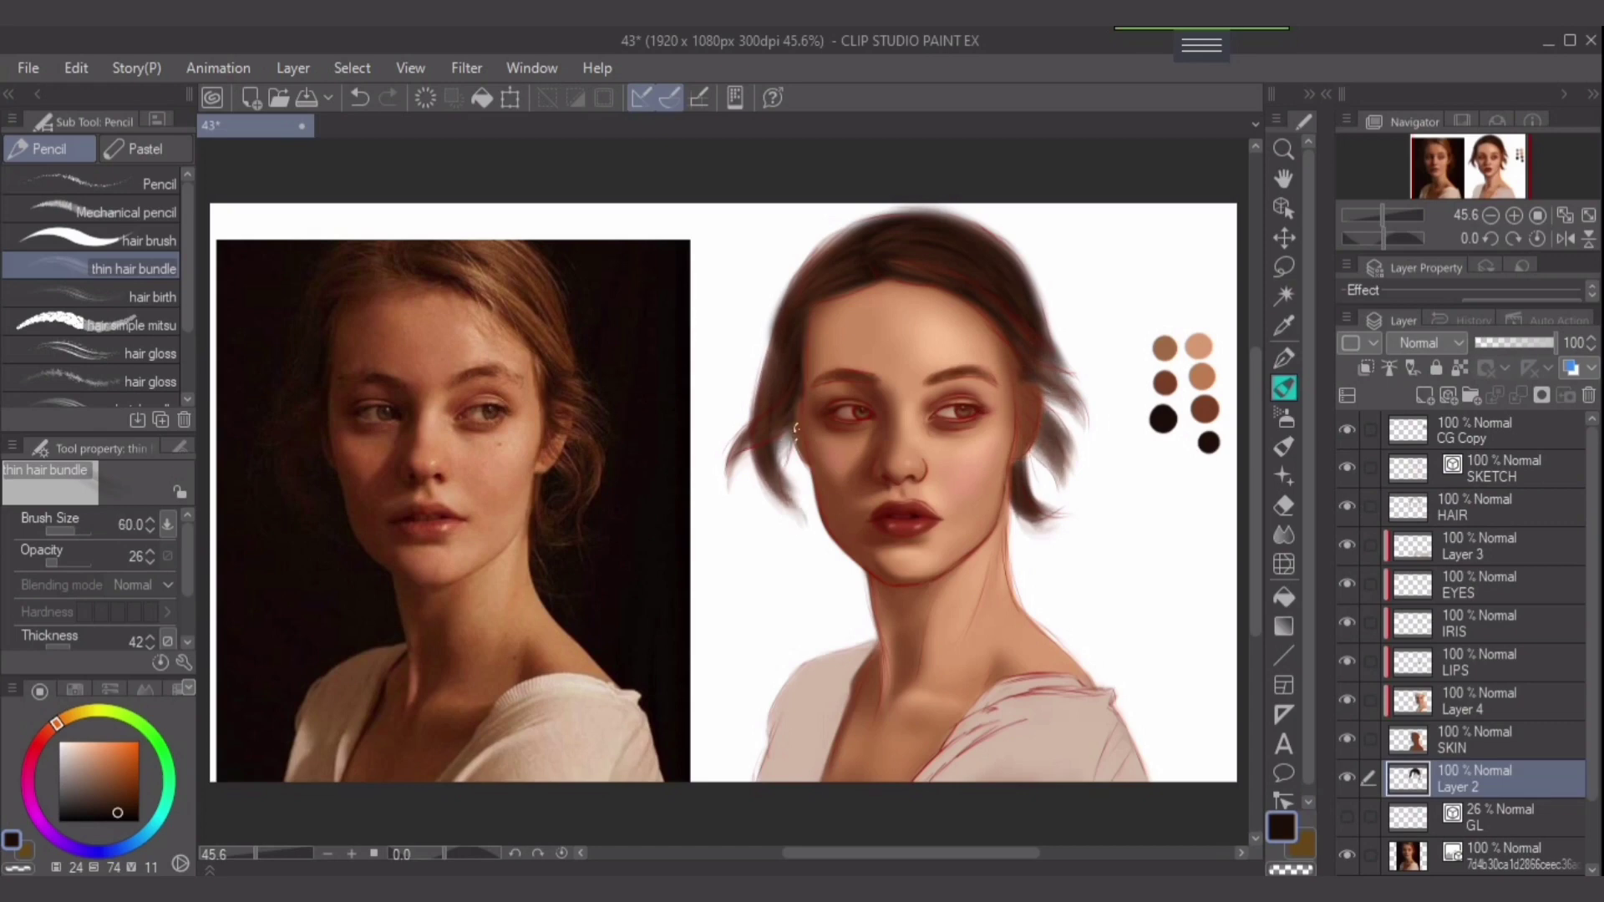
scroll(1158, 311, "up", 2)
left_click(919, 422, "ctrl+shift")
left_click(919, 422, "alt")
key("bracketleft")
key("bracketleft")
key("bracketleft")
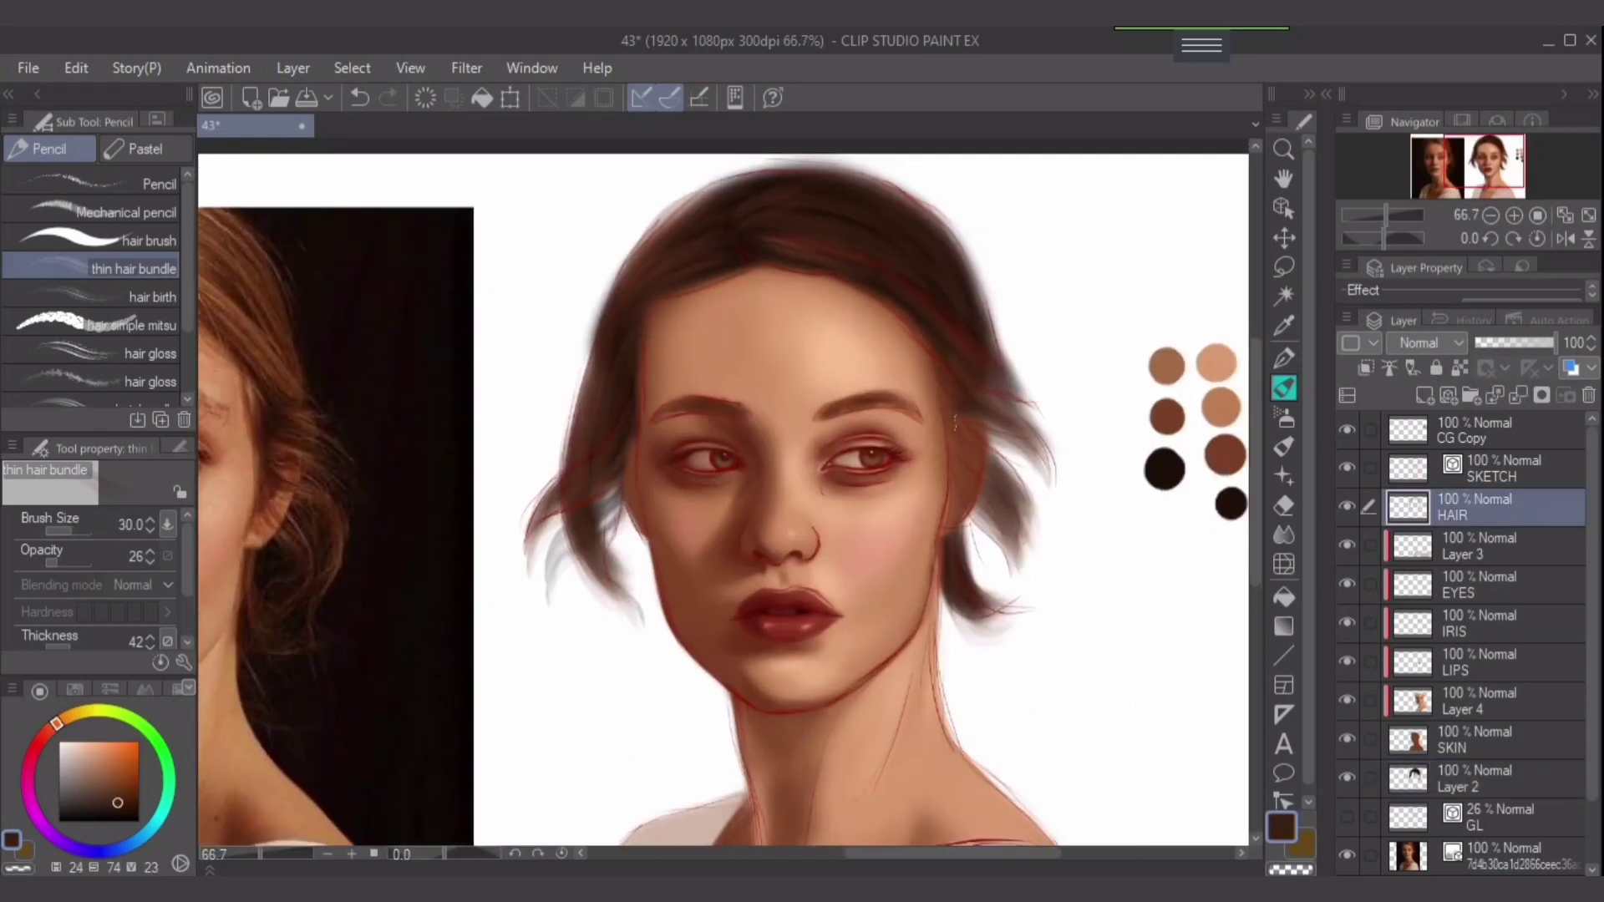
mouse_move(955, 422)
left_mouse_down()
mouse_move(1007, 455)
mouse_move(973, 576)
left_mouse_up()
Tidy the loose strands beside the right ear on Layer 2 with the soft eraser.
key("e")
left_click(963, 476, "ctrl+shift")
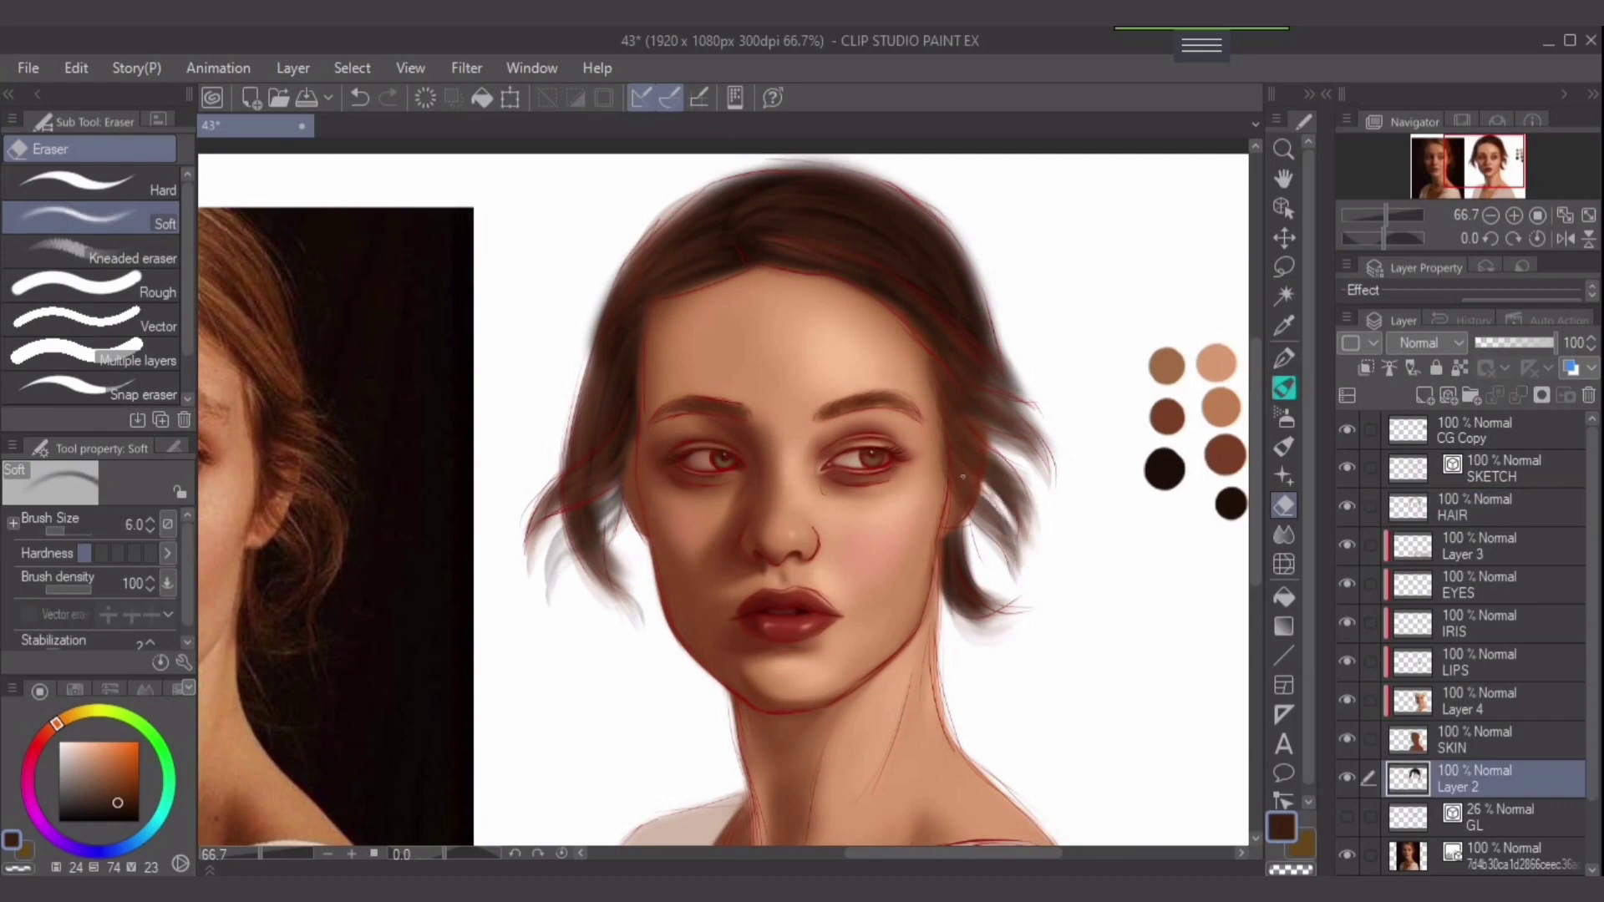
key("bracketright")
left_click_drag(986, 481, 1011, 468)
mouse_move(1012, 601)
left_mouse_down()
mouse_move(973, 585)
mouse_move(1018, 563)
mouse_move(1254, 602)
left_mouse_up()
Paint dark brown strands along the left hairline and temple on the HAIR layer with the thin hair bundle pencil.
key("p")
left_click(951, 438, "ctrl+shift")
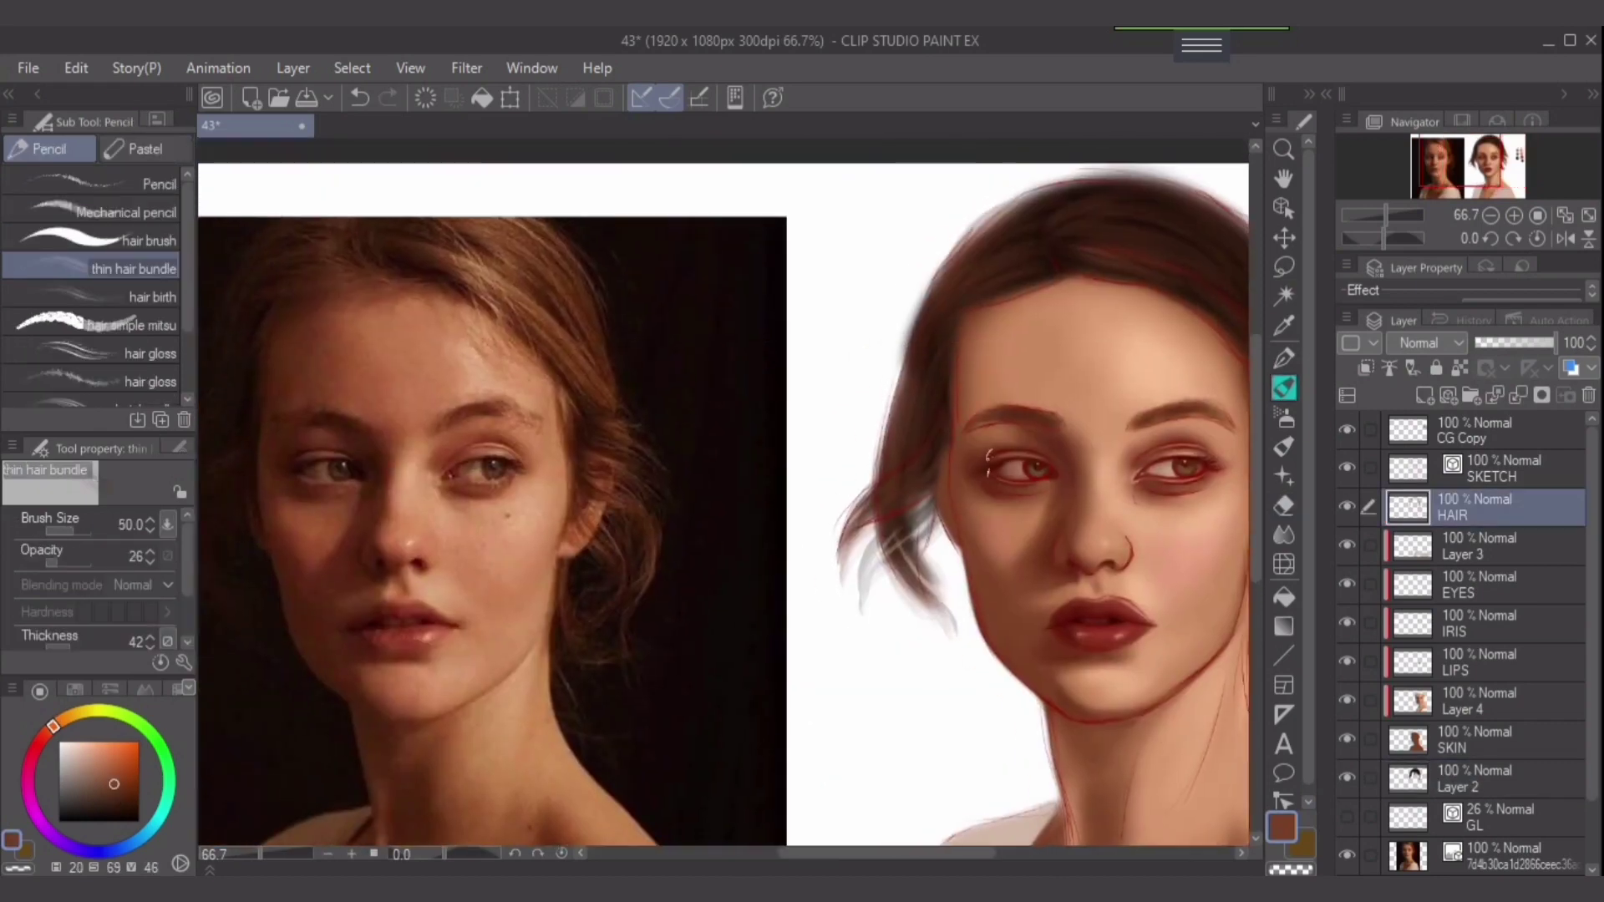
key("bracketleft")
key("bracketleft")
key("bracketleft")
key("bracketleft")
key("bracketleft")
key("bracketleft")
left_click(951, 439, "alt")
key("bracketright")
key("bracketright")
left_click(951, 438, "alt")
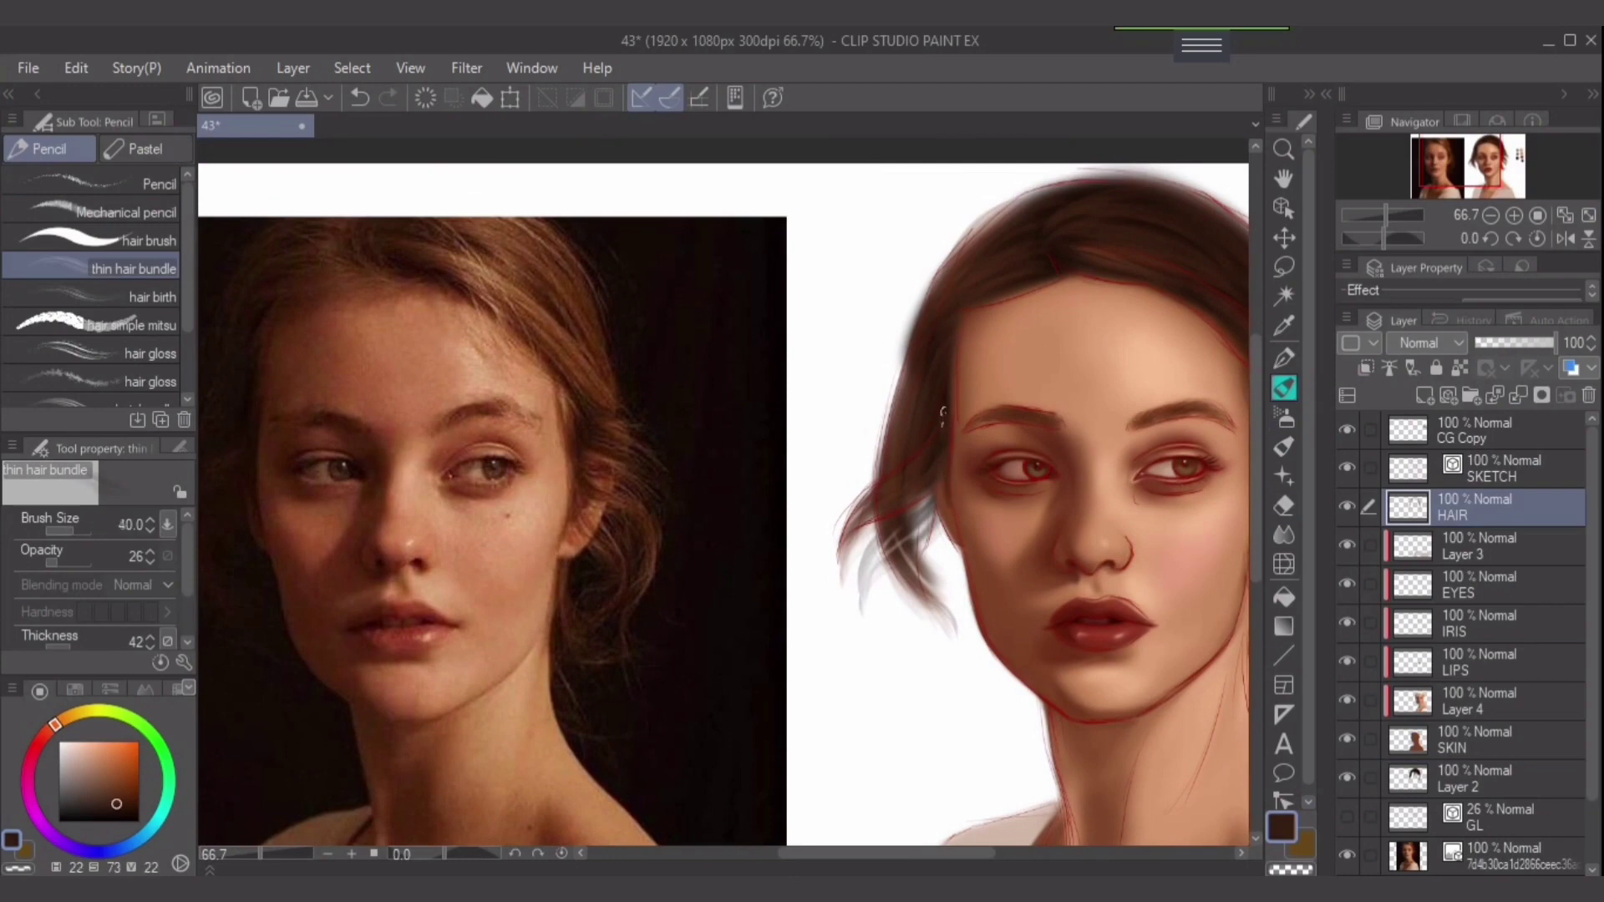
left_click(942, 416, "alt")
mouse_move(943, 415)
left_mouse_down()
mouse_move(942, 483)
mouse_move(664, 513)
left_mouse_up()
Brush reddish-brown strands across the crown from the parting with the thin hair bundle pencil at opacity 57.
key("bracketleft")
key("bracketleft")
scroll(903, 384, "down", 1)
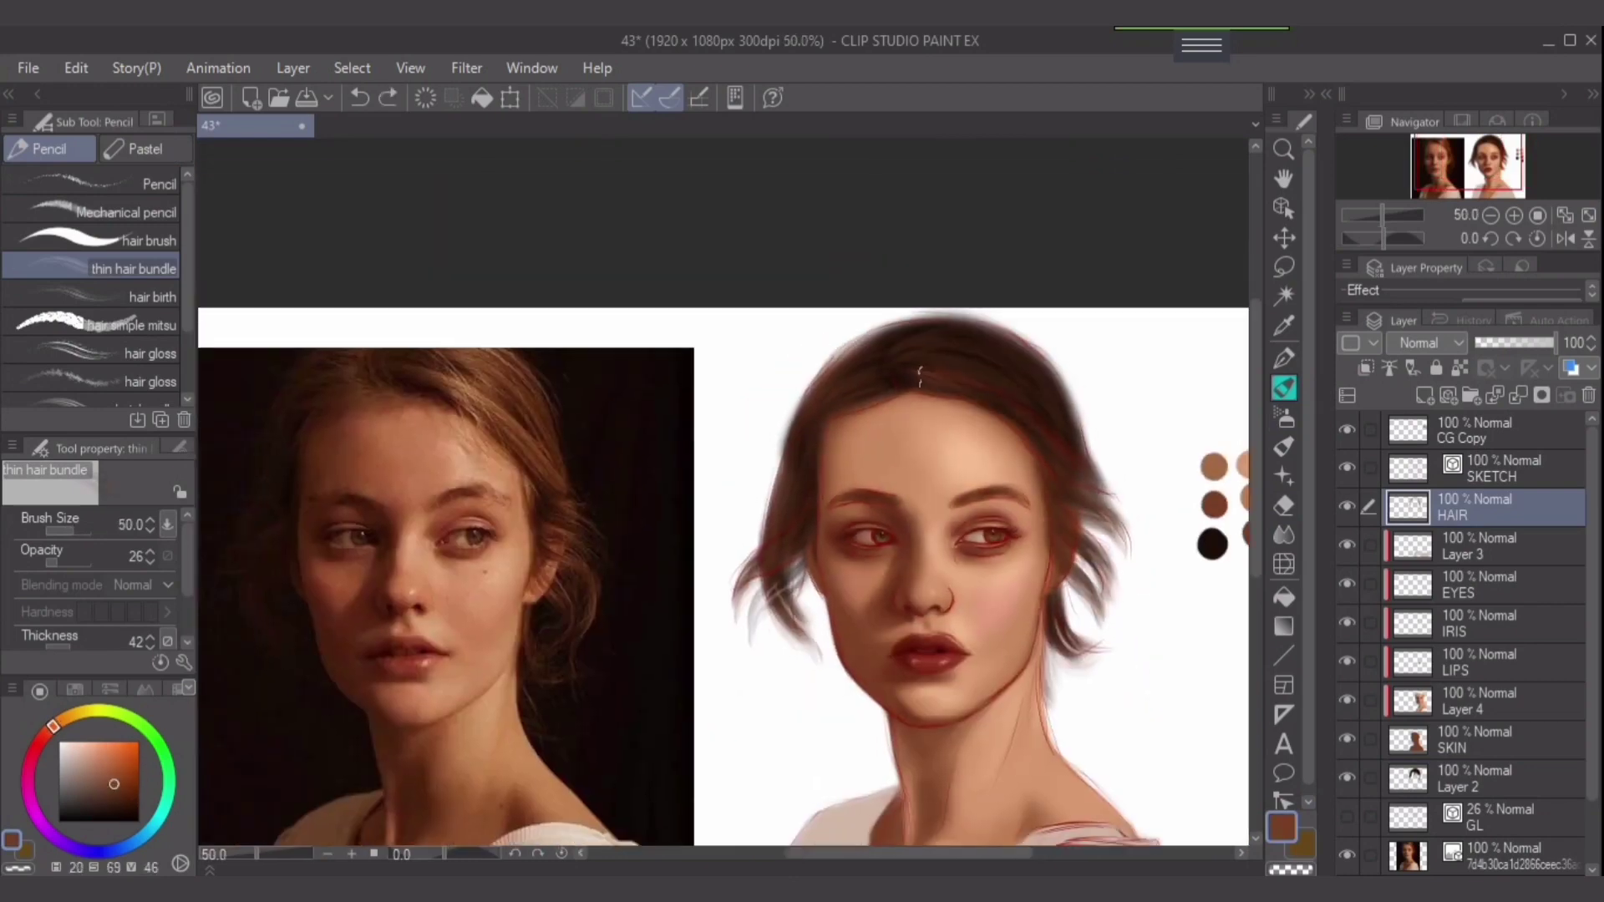
key("bracketright")
key("bracketright")
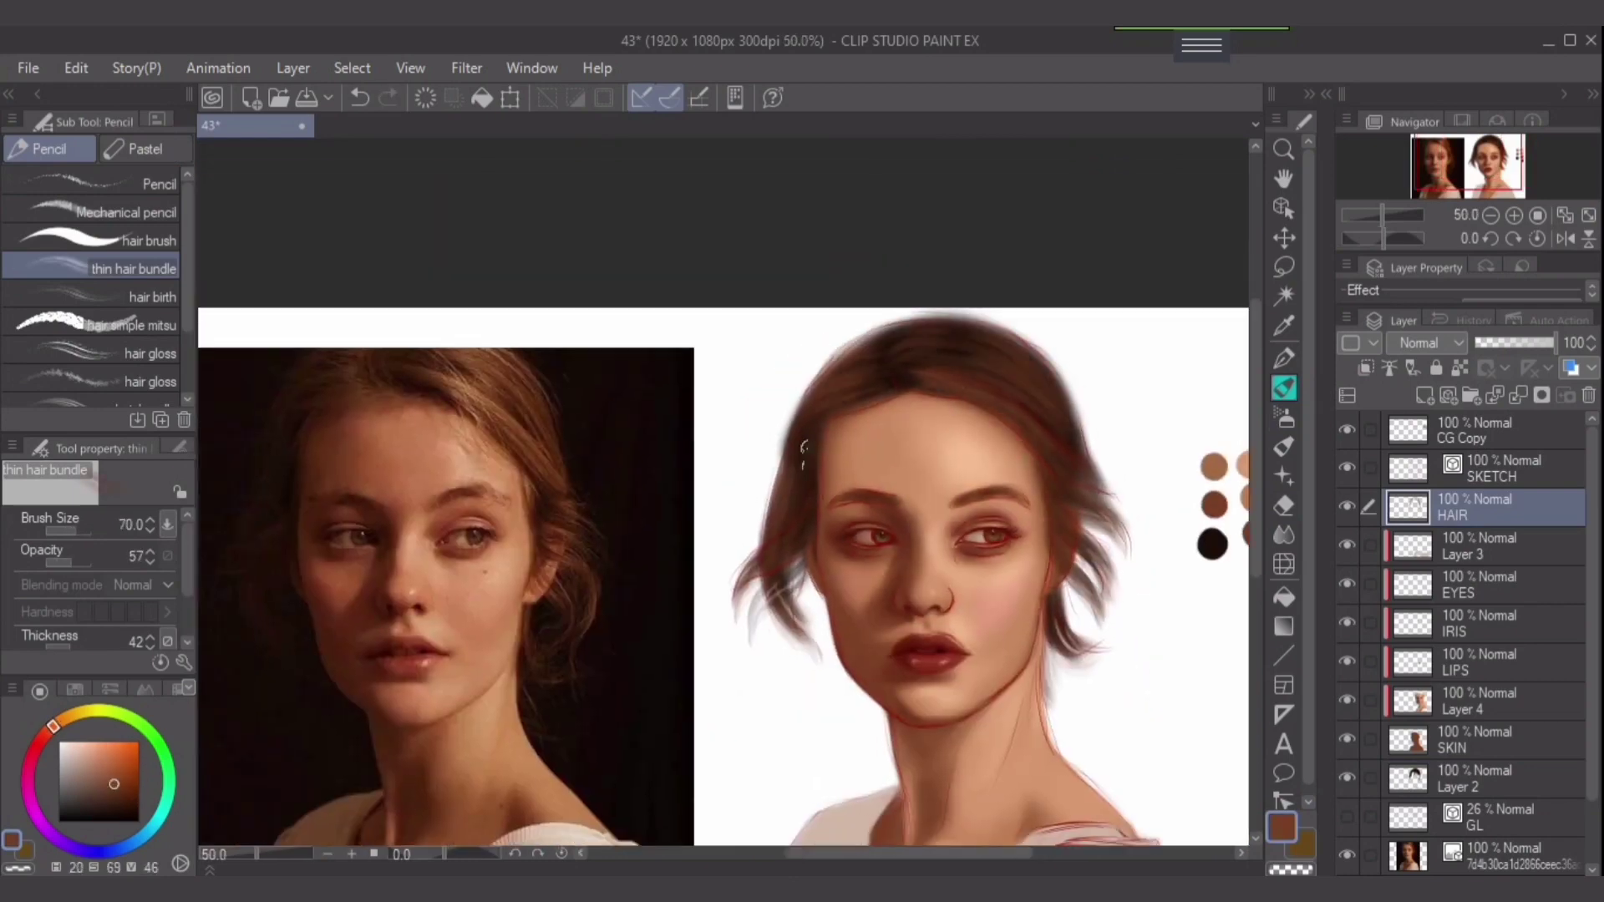
Paint dark brown strands down the right side of the hair with colour sampled from the hair.
key("bracketleft")
key("bracketleft")
left_click(1076, 468, "alt")
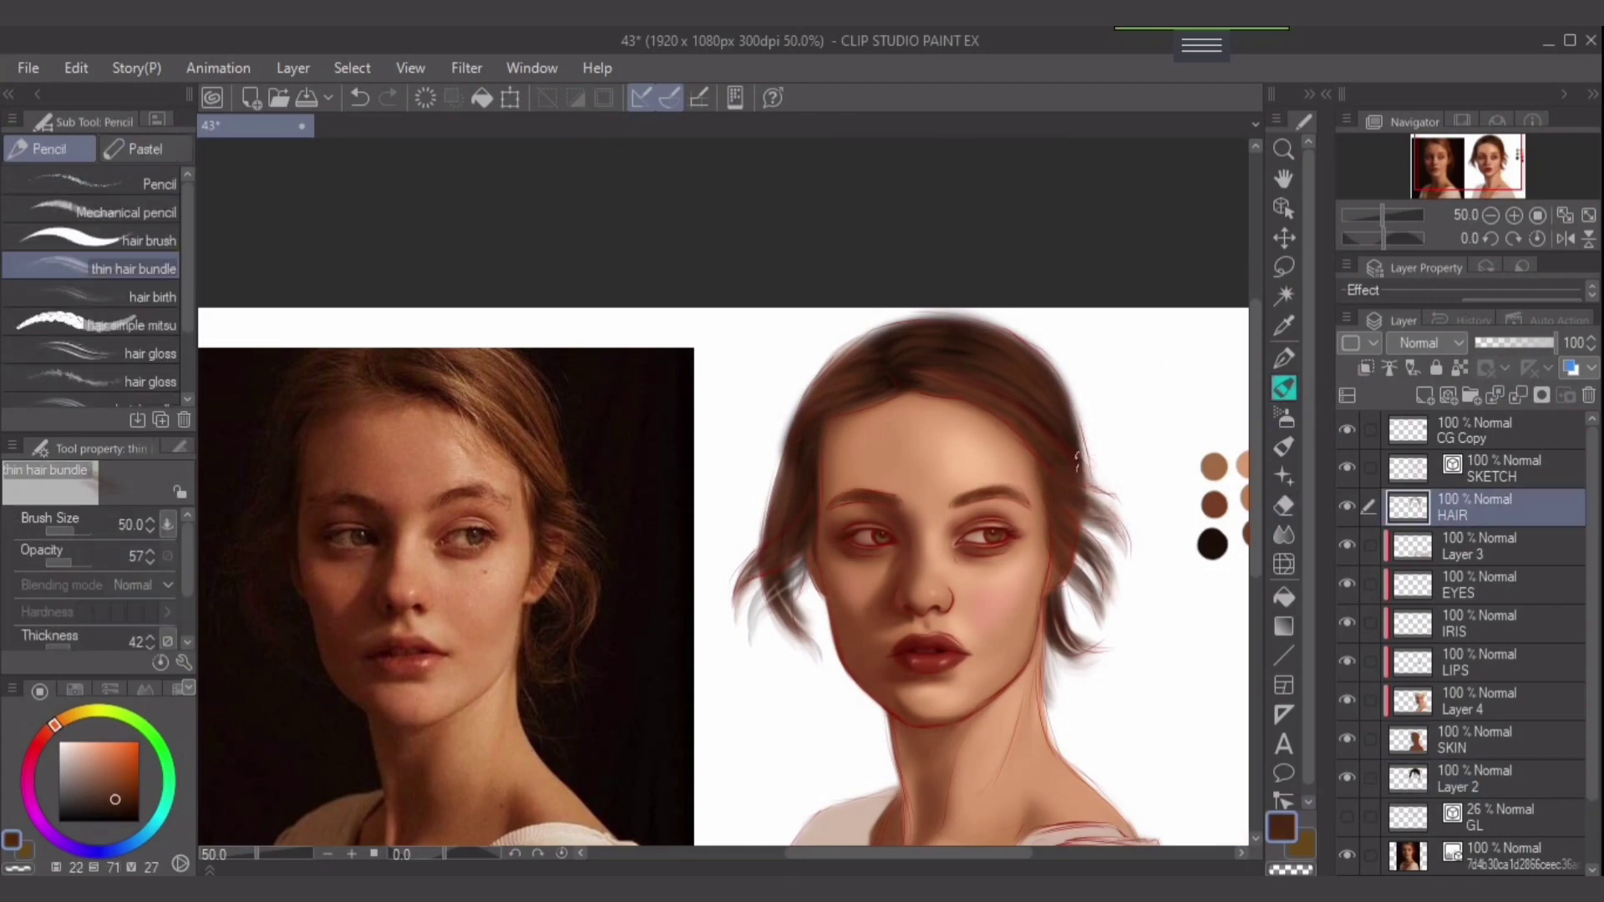
left_click_drag(1083, 400, 1077, 499)
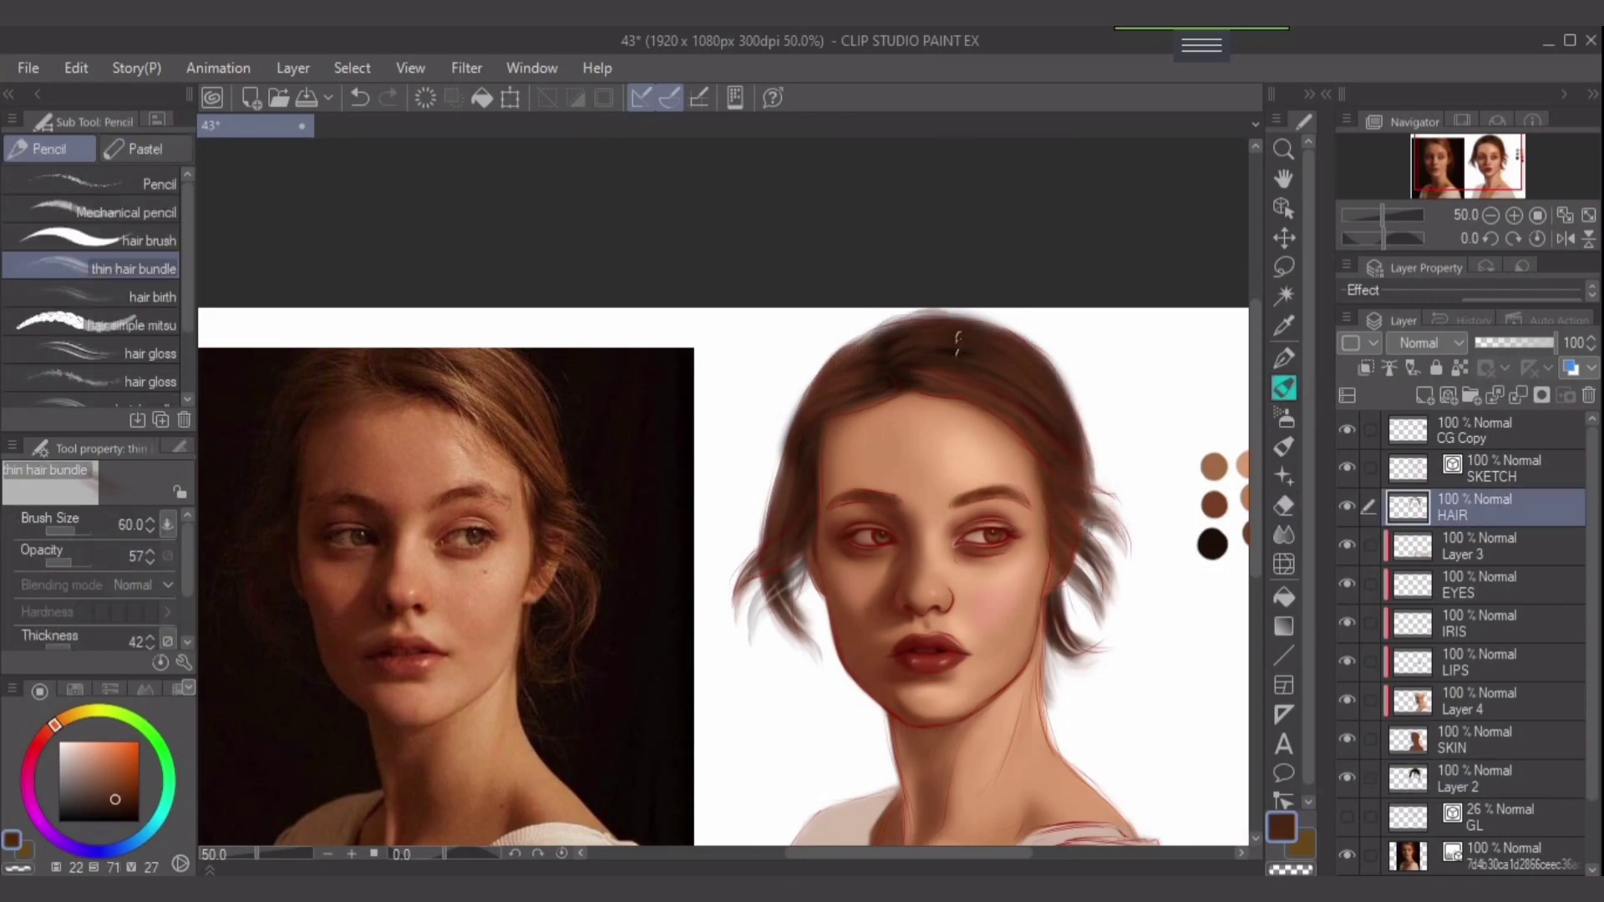
Add light brown strands over the top and right side of the hair with the thin hair bundle pencil.
key("bracketleft")
key("bracketleft")
key("bracketleft")
left_click(853, 346, "alt")
left_click_drag(956, 392, 1024, 355)
key("bracketright")
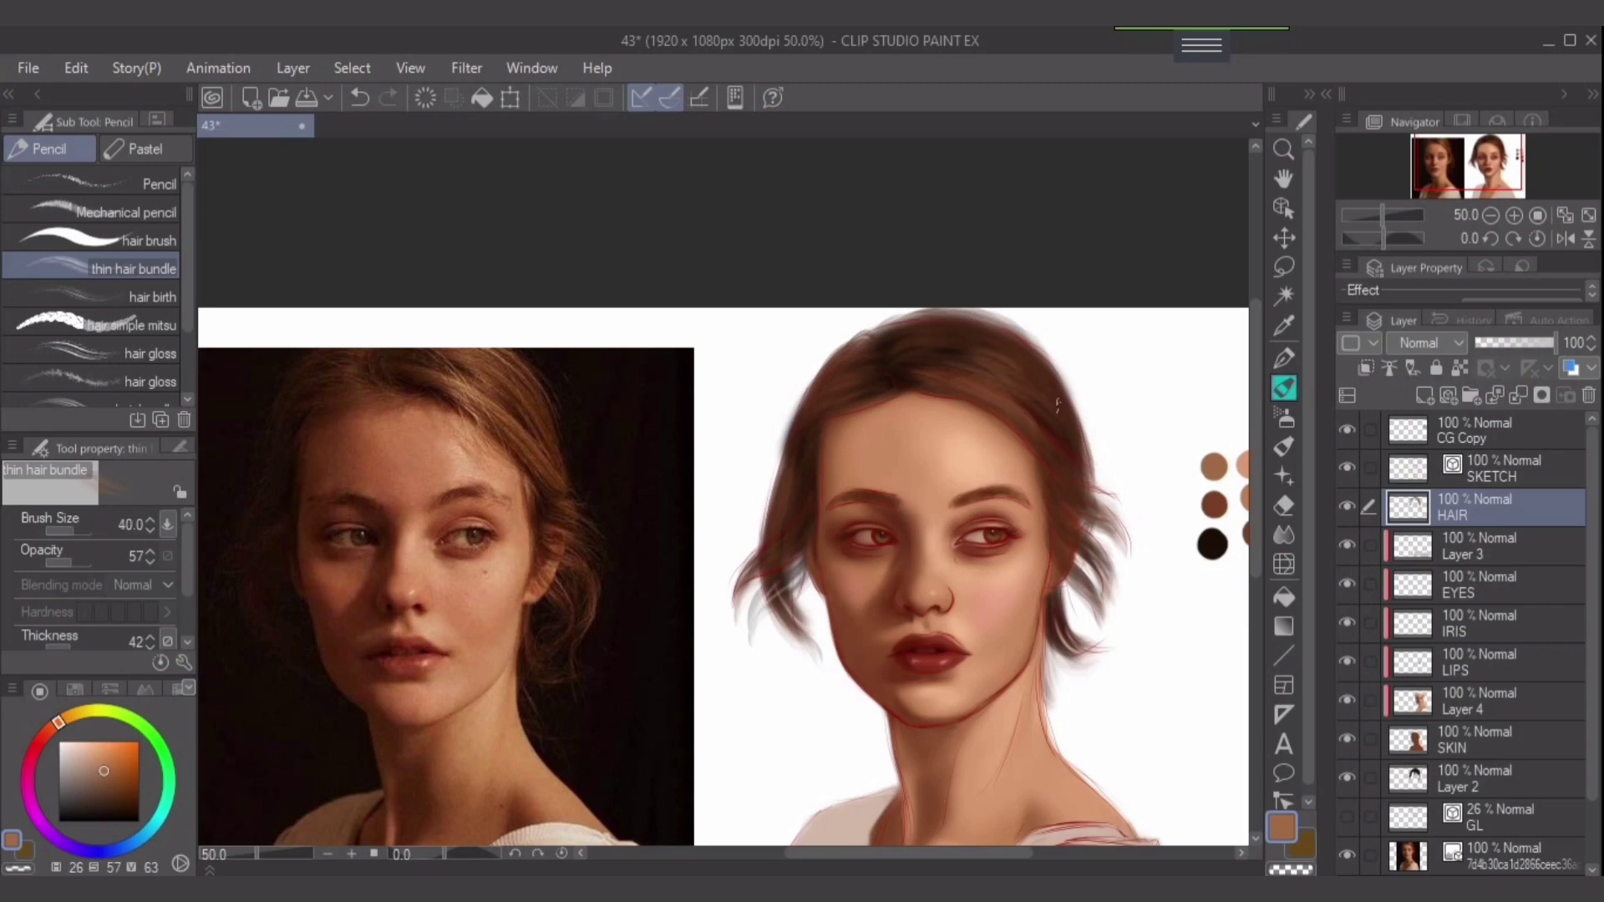
Add light brown strands to the loose side locks on Layer 2 and to the left hairline on HAIR.
key("bracketright")
key("bracketright")
key("bracketright")
key("bracketright")
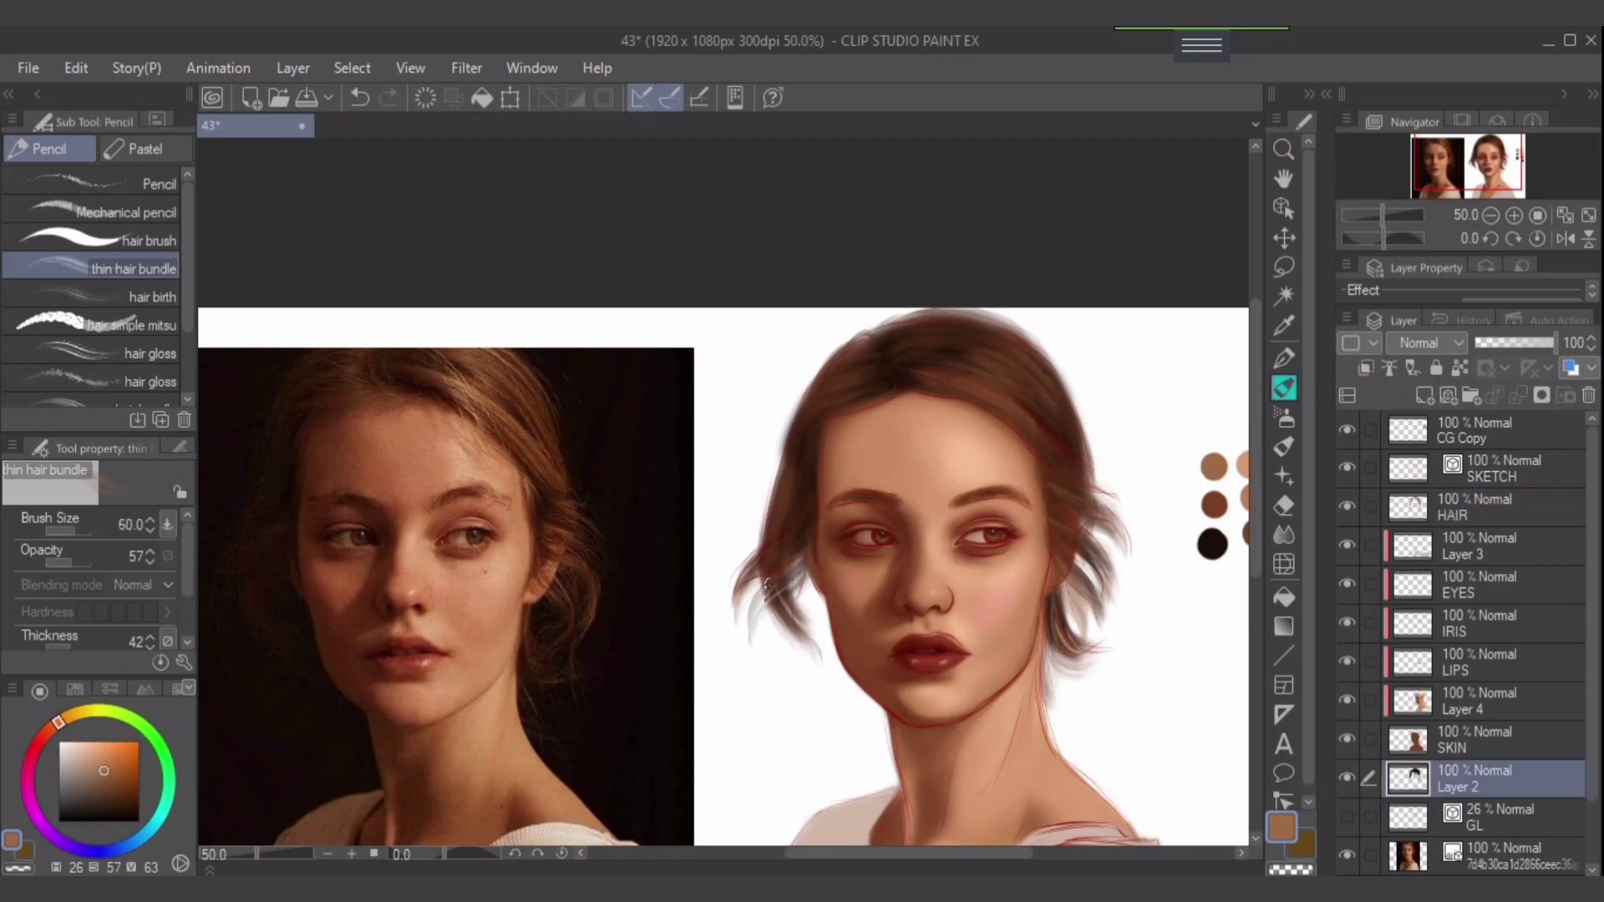
left_click_drag(877, 380, 860, 393)
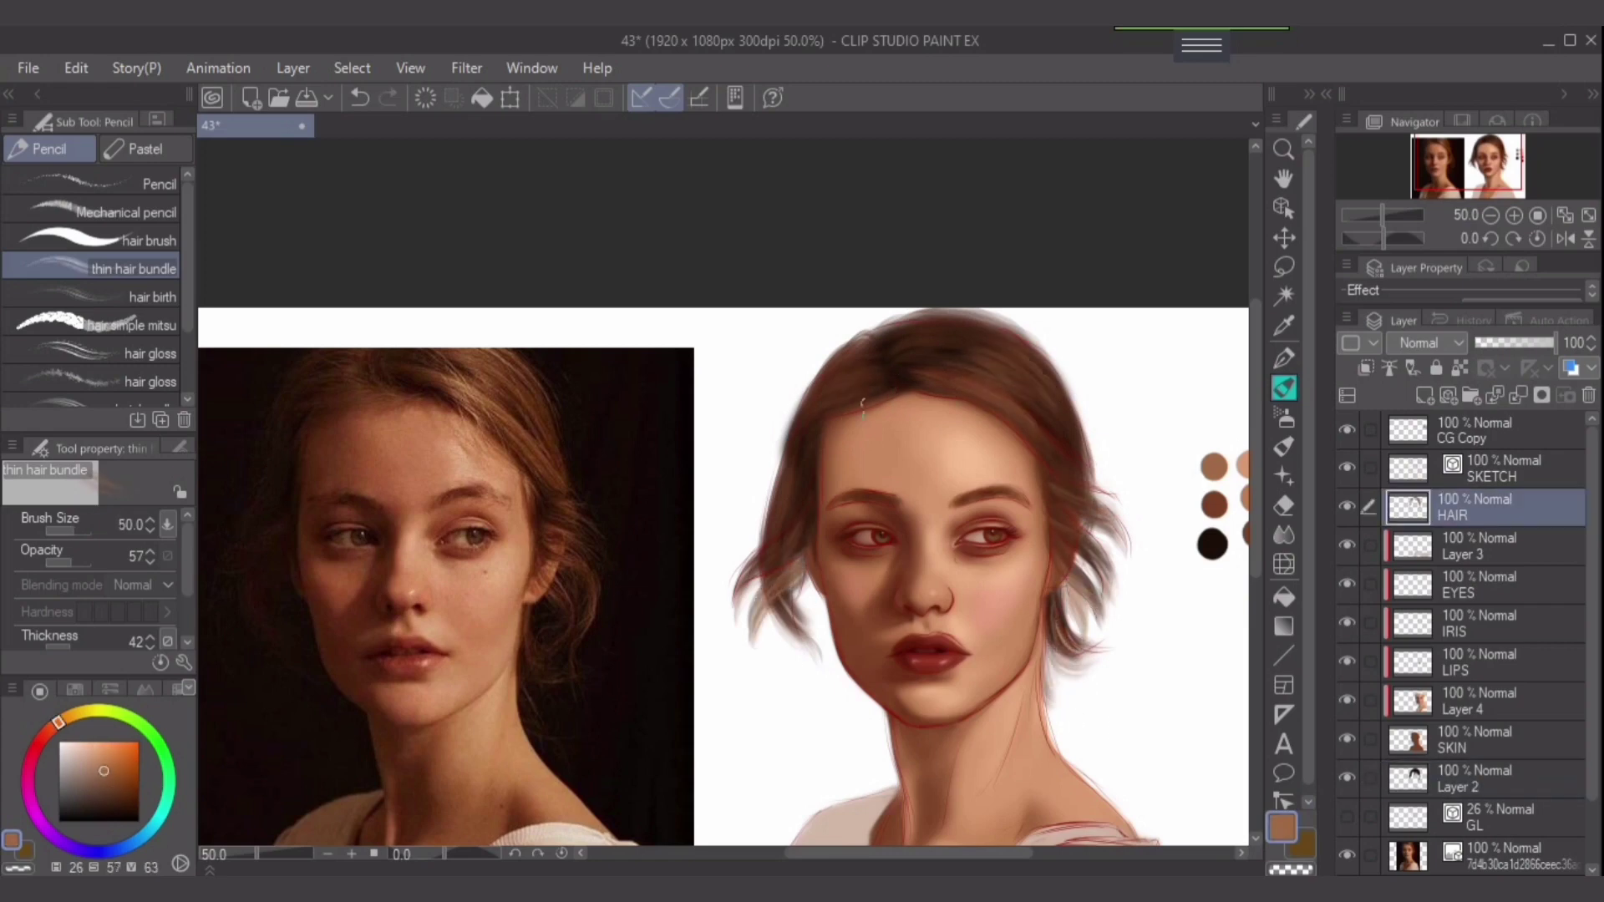
Soften the hairline around the forehead on the HAIR layer with the soft airbrush, using browns sampled from the hair.
key("b")
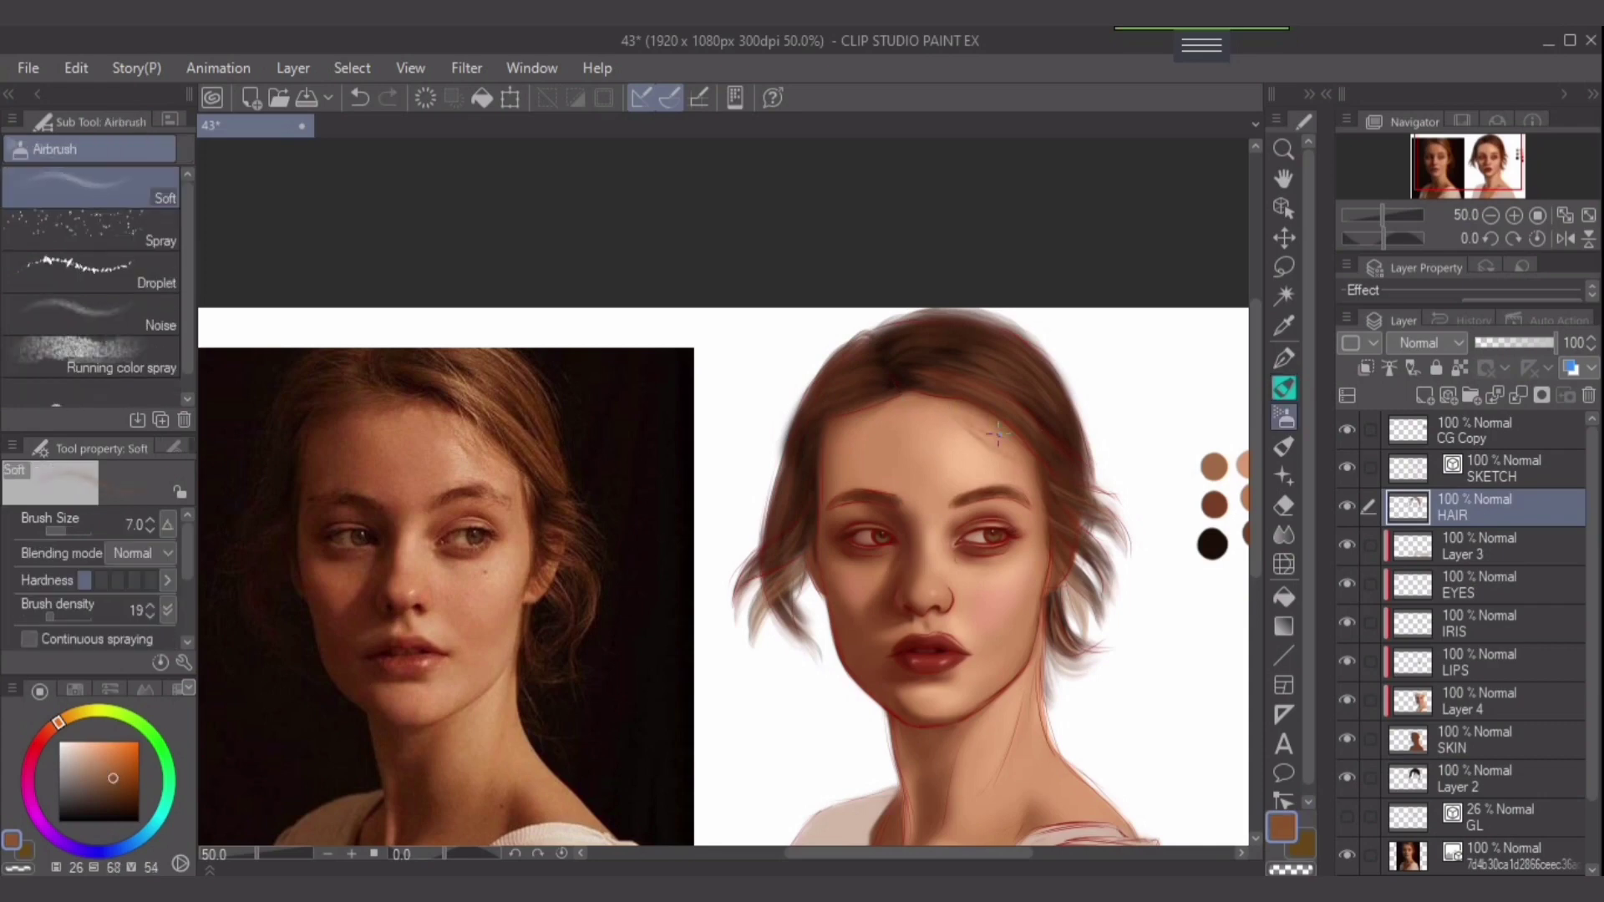
left_click(997, 433, "alt")
key("j")
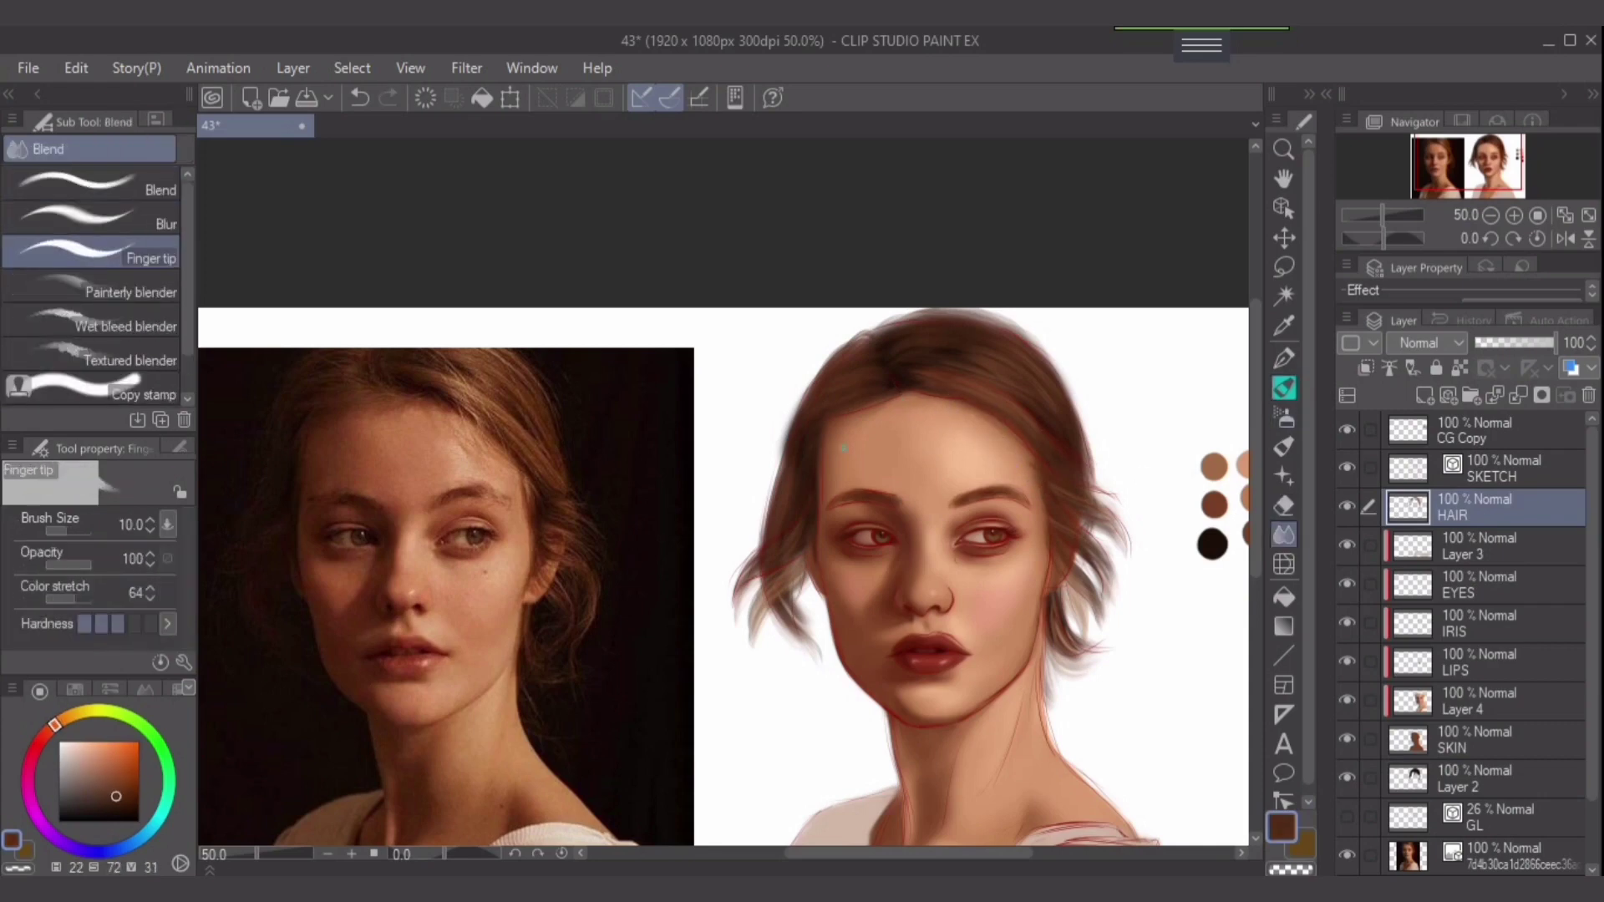
key("b")
left_click(882, 395, "alt")
left_click(920, 368, "alt")
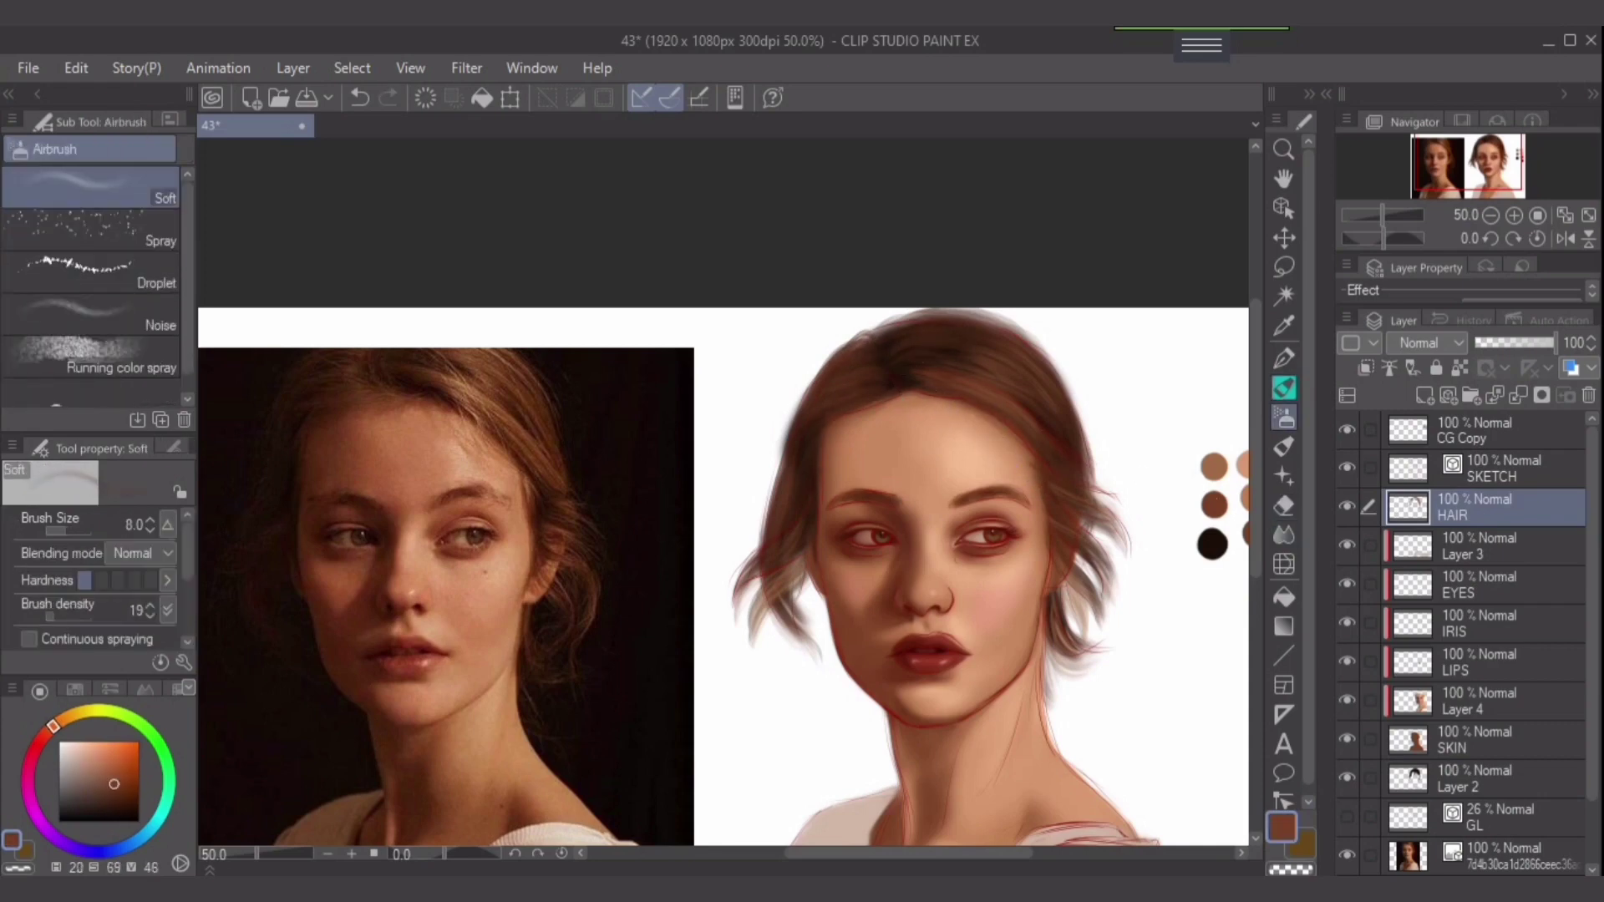
left_click(1030, 418, "alt")
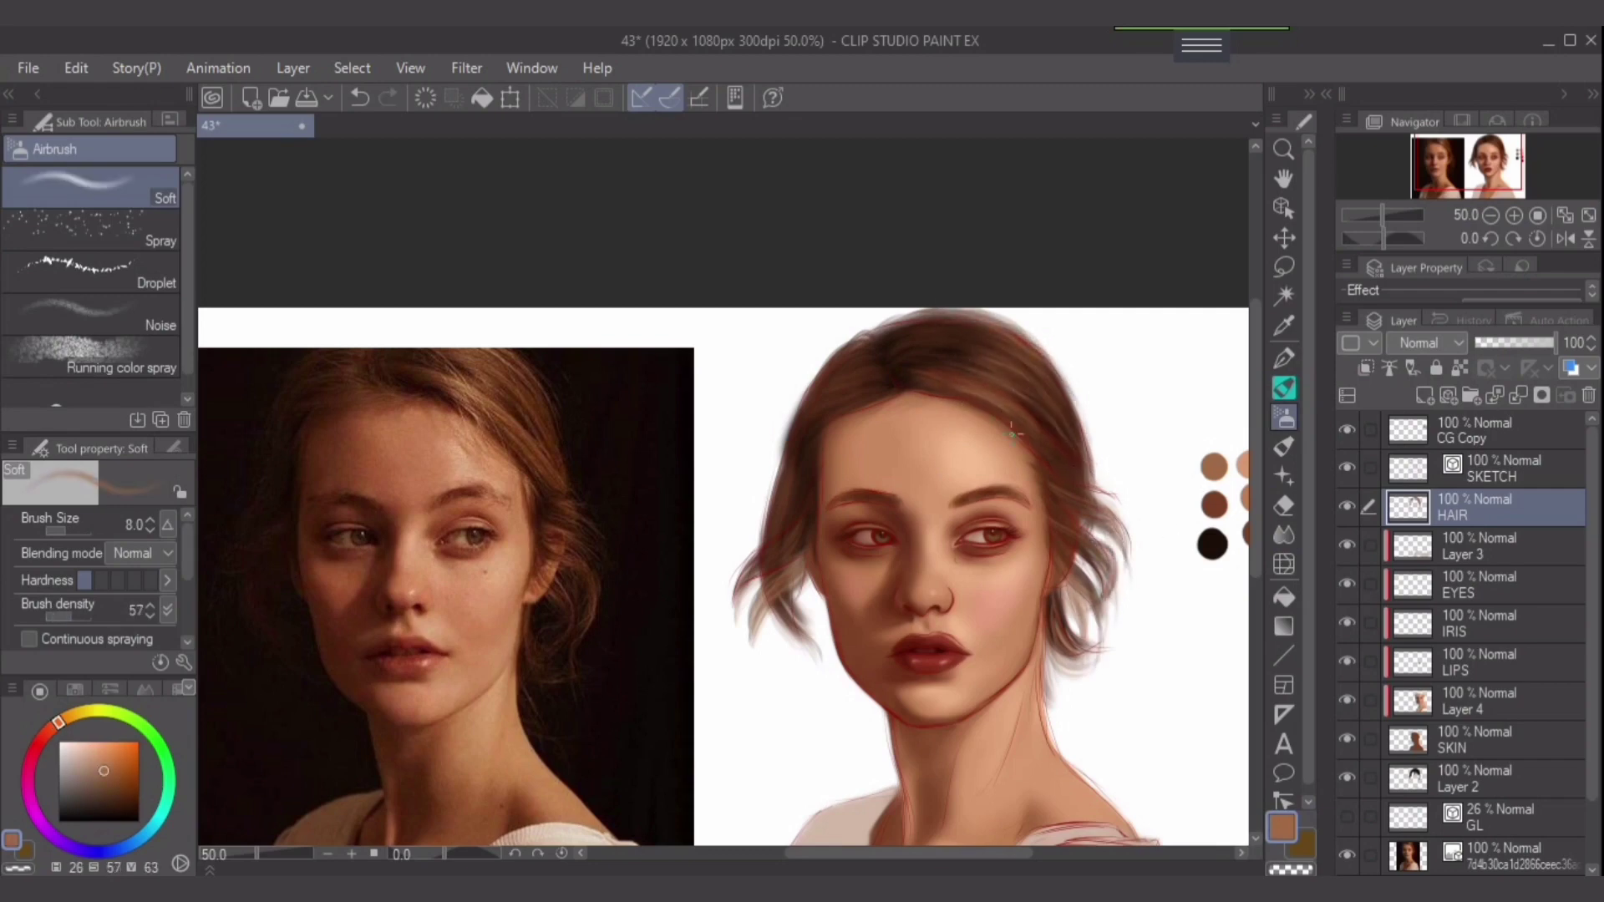
Hide the SKETCH layer and refine the dark and light hair strands with the soft airbrush at density 57.
left_click(905, 381, "alt")
key("ctrl+h")
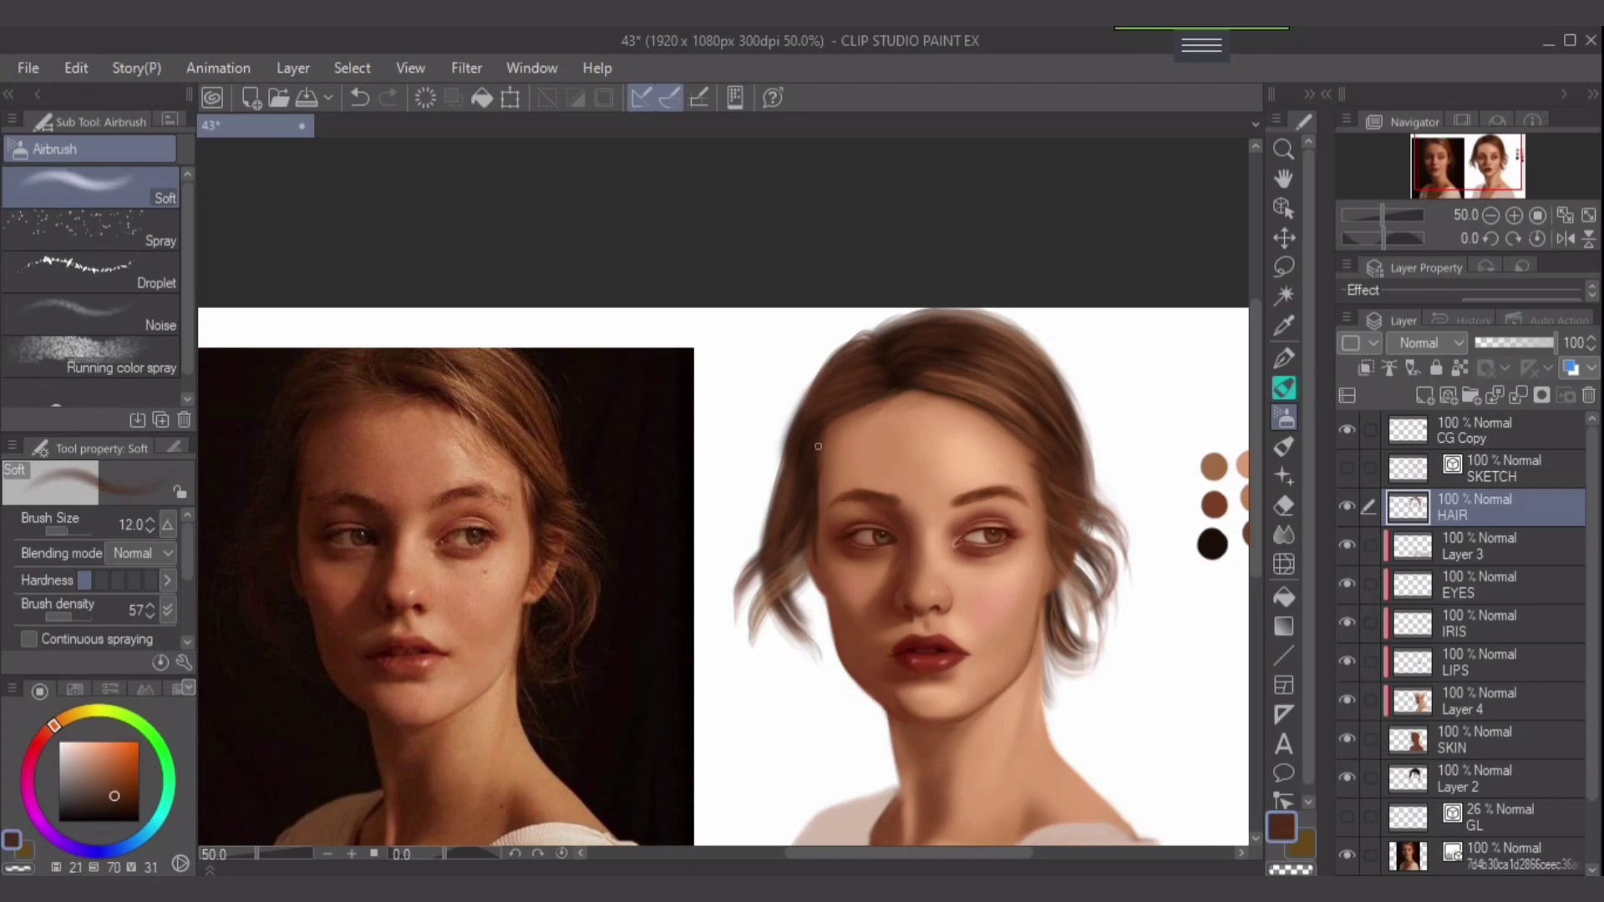
left_click(833, 431, "alt")
Lock the transparent pixels of Layer 3 and shade the left shoulder of the blouse brown with the soft airbrush.
scroll(869, 543, "down", 3)
left_click(904, 663, "ctrl+shift")
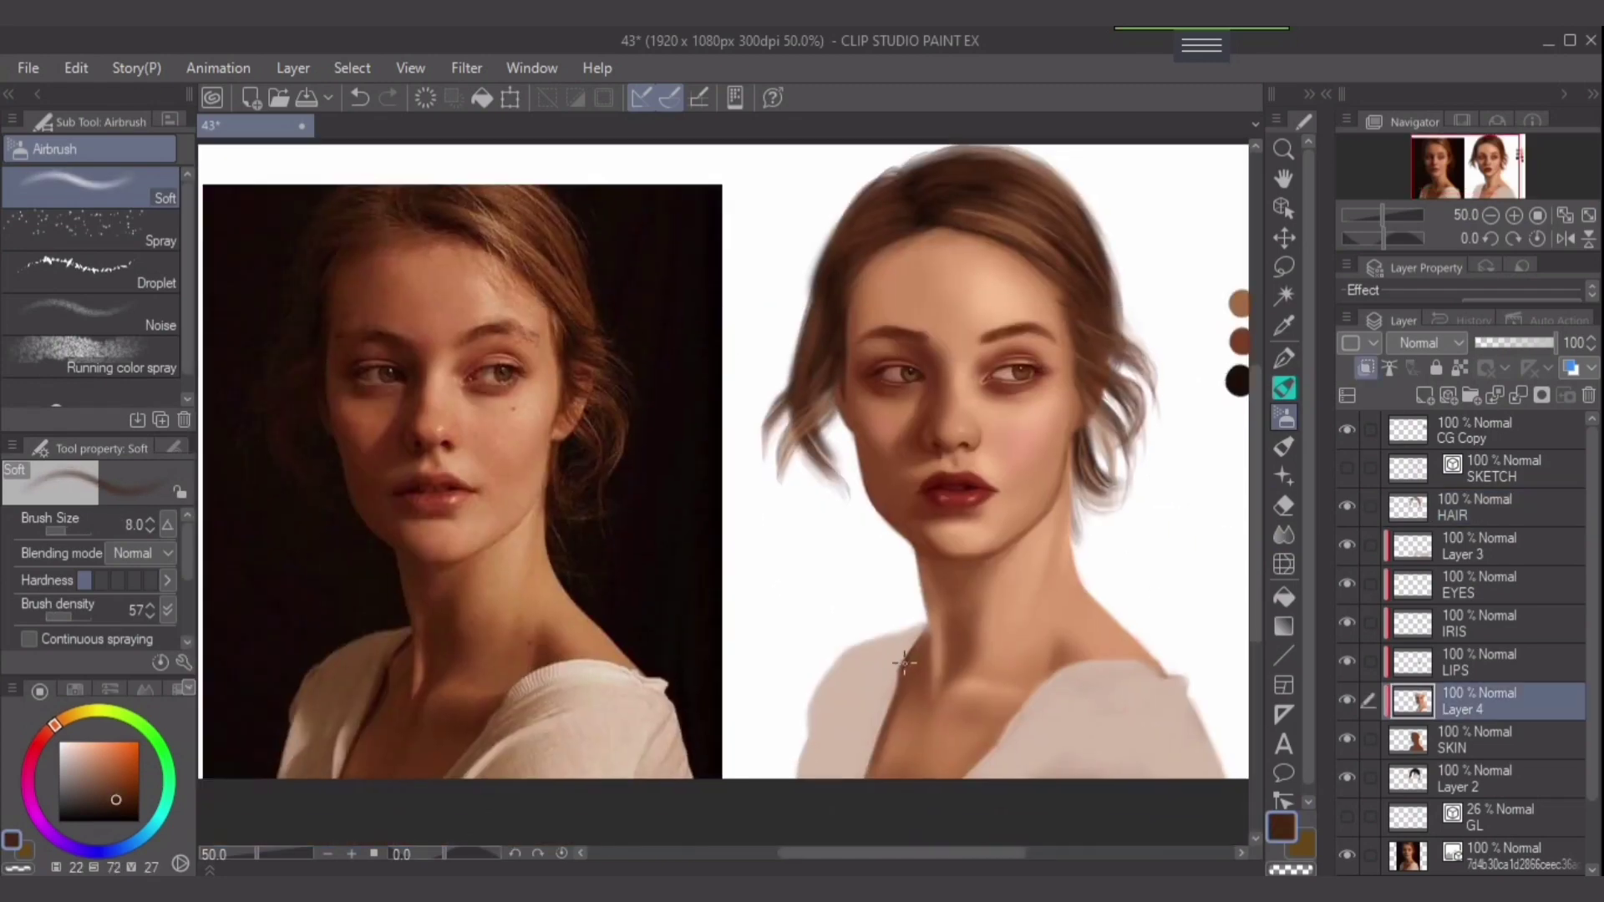
key("bracketright")
key("bracketright")
key("bracketright")
key("bracketright")
key("bracketright")
left_click(884, 735, "alt")
left_click(884, 736, "ctrl+shift")
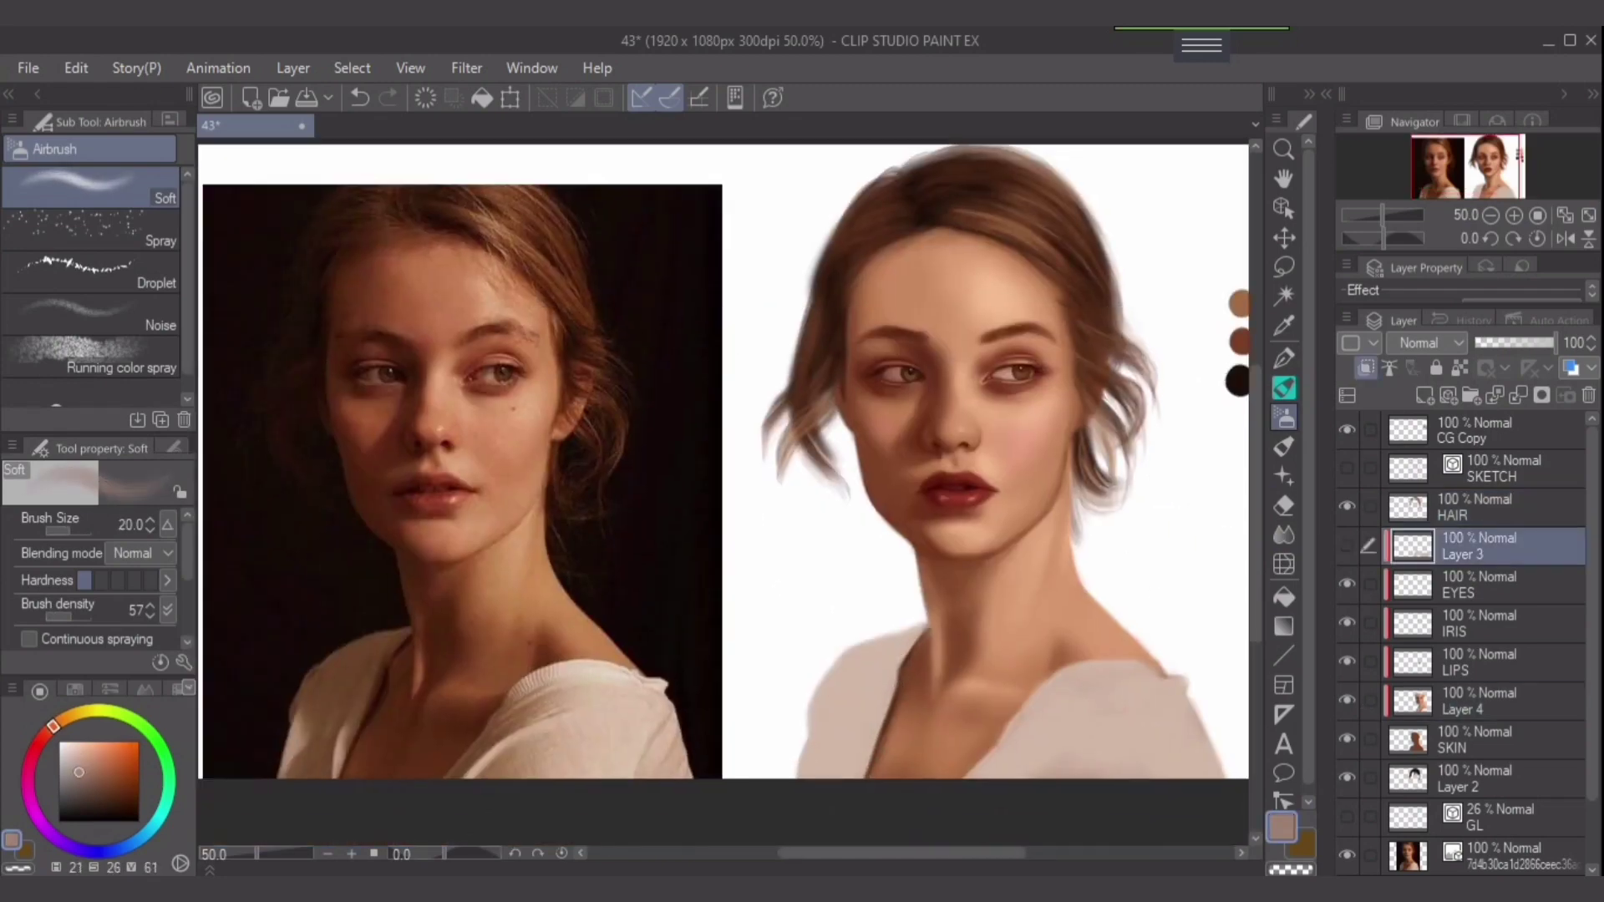
key("bracketright")
mouse_move(889, 669)
left_mouse_down()
mouse_move(844, 736)
mouse_move(809, 752)
mouse_move(836, 668)
left_mouse_up()
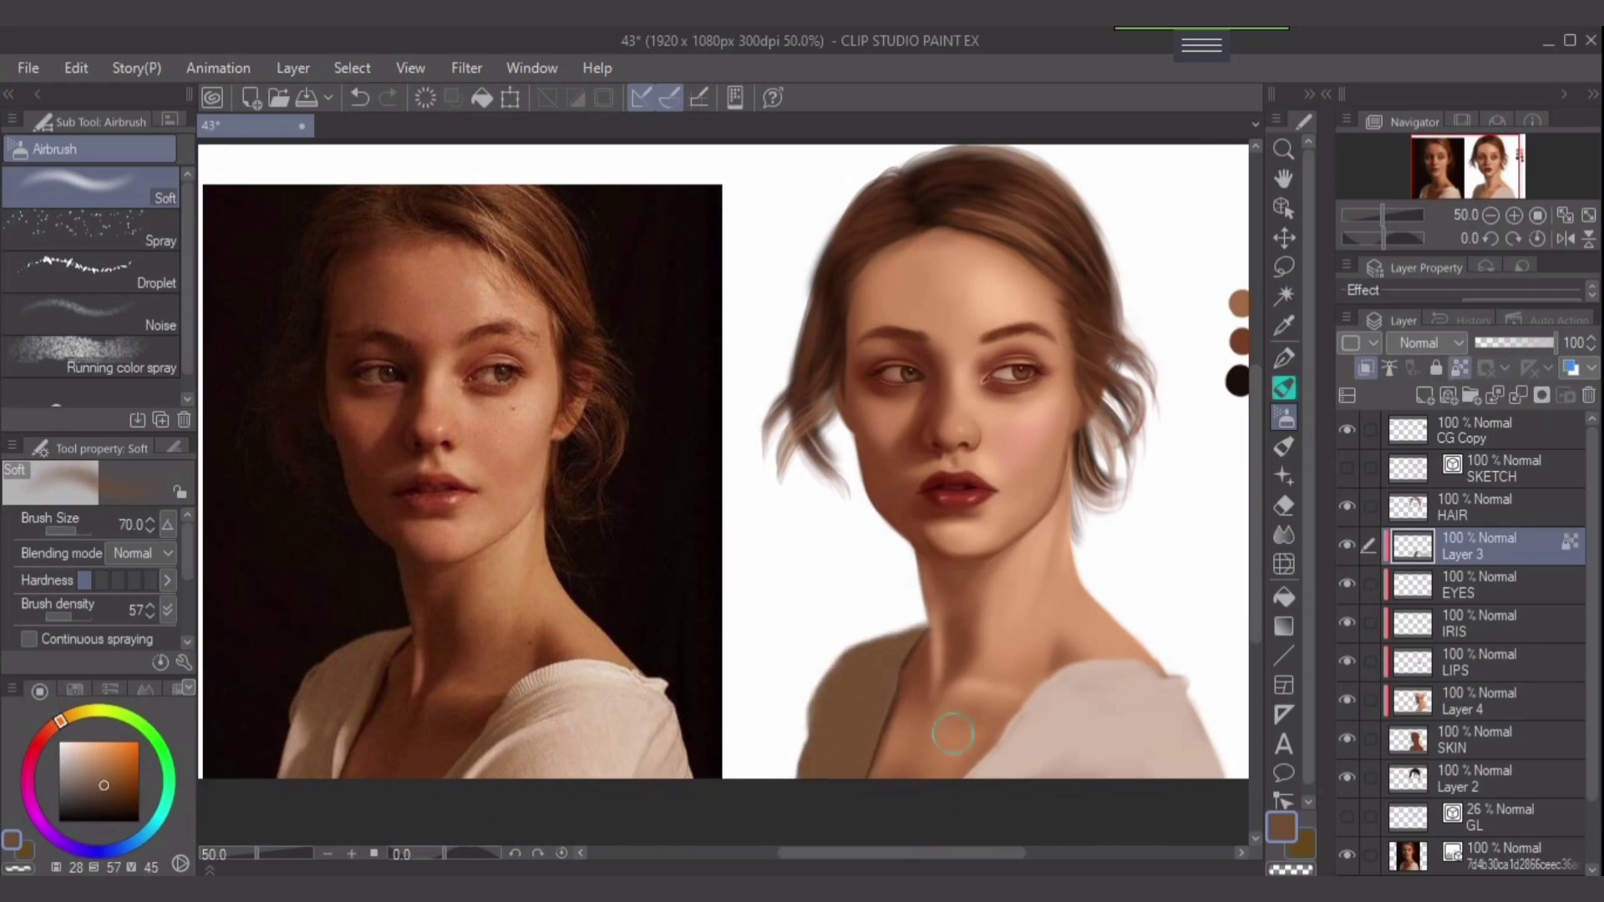
Lighten the left shoulder of the blouse with soft beige strokes.
left_click(821, 678, "alt")
key("bracketright")
key("bracketright")
key("bracketright")
key("bracketright")
key("bracketright")
left_click(901, 687, "alt")
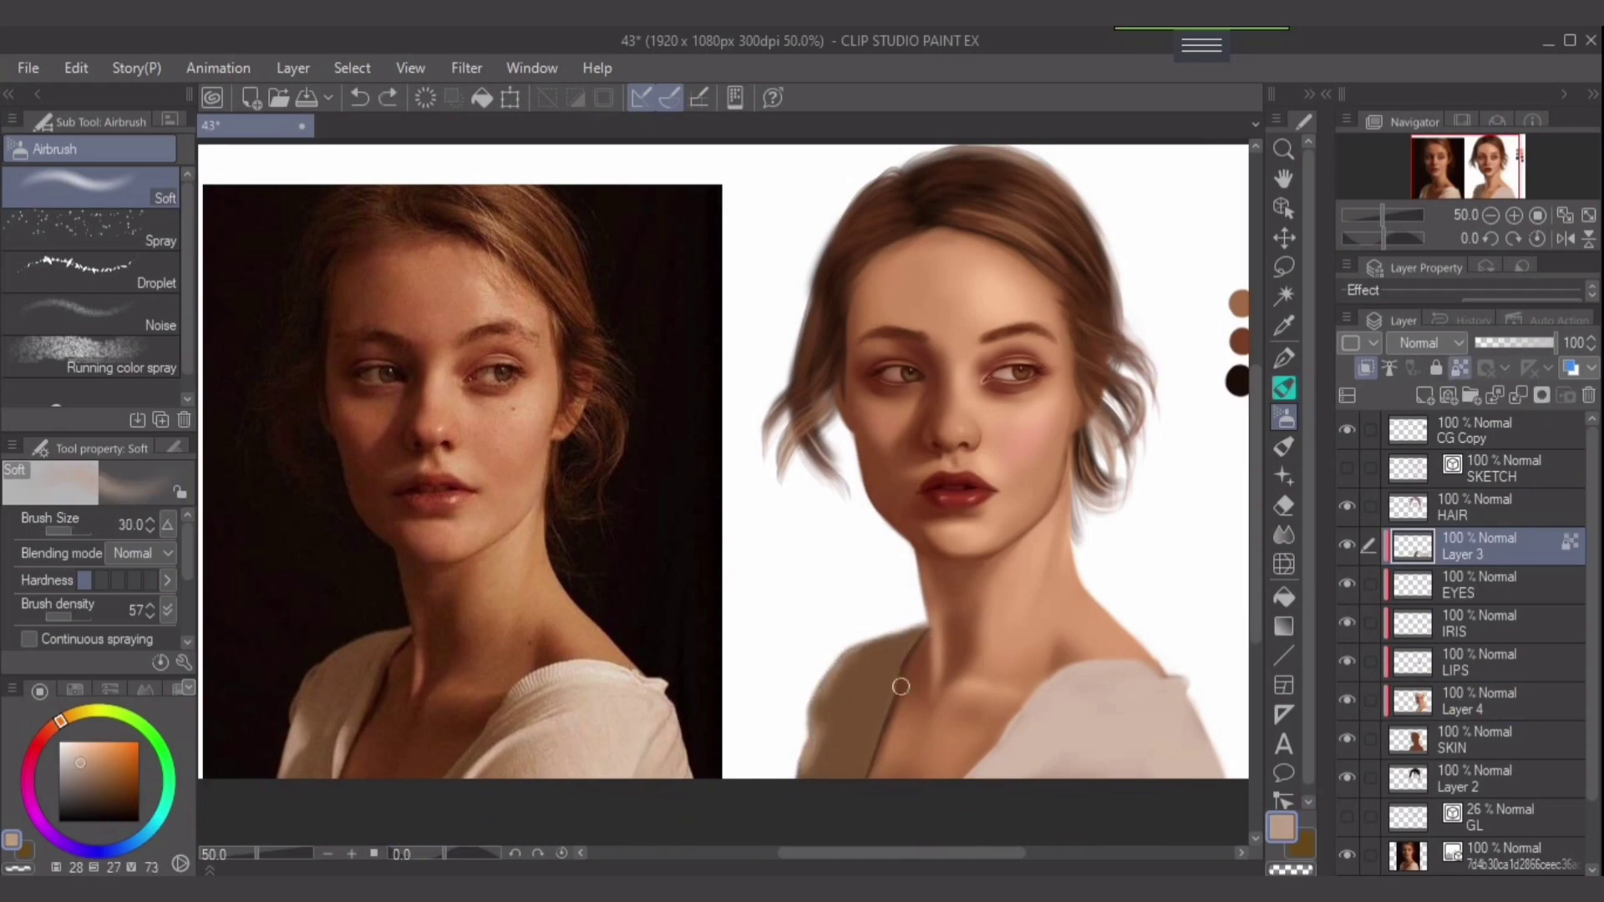
Blend muted brown shading into the left shoulder of the blouse with the soft airbrush at density 21.
key("bracketright")
key("bracketright")
key("bracketright")
key("bracketright")
key("bracketright")
key("bracketright")
key("bracketright")
key("bracketright")
left_click(623, 774, "alt")
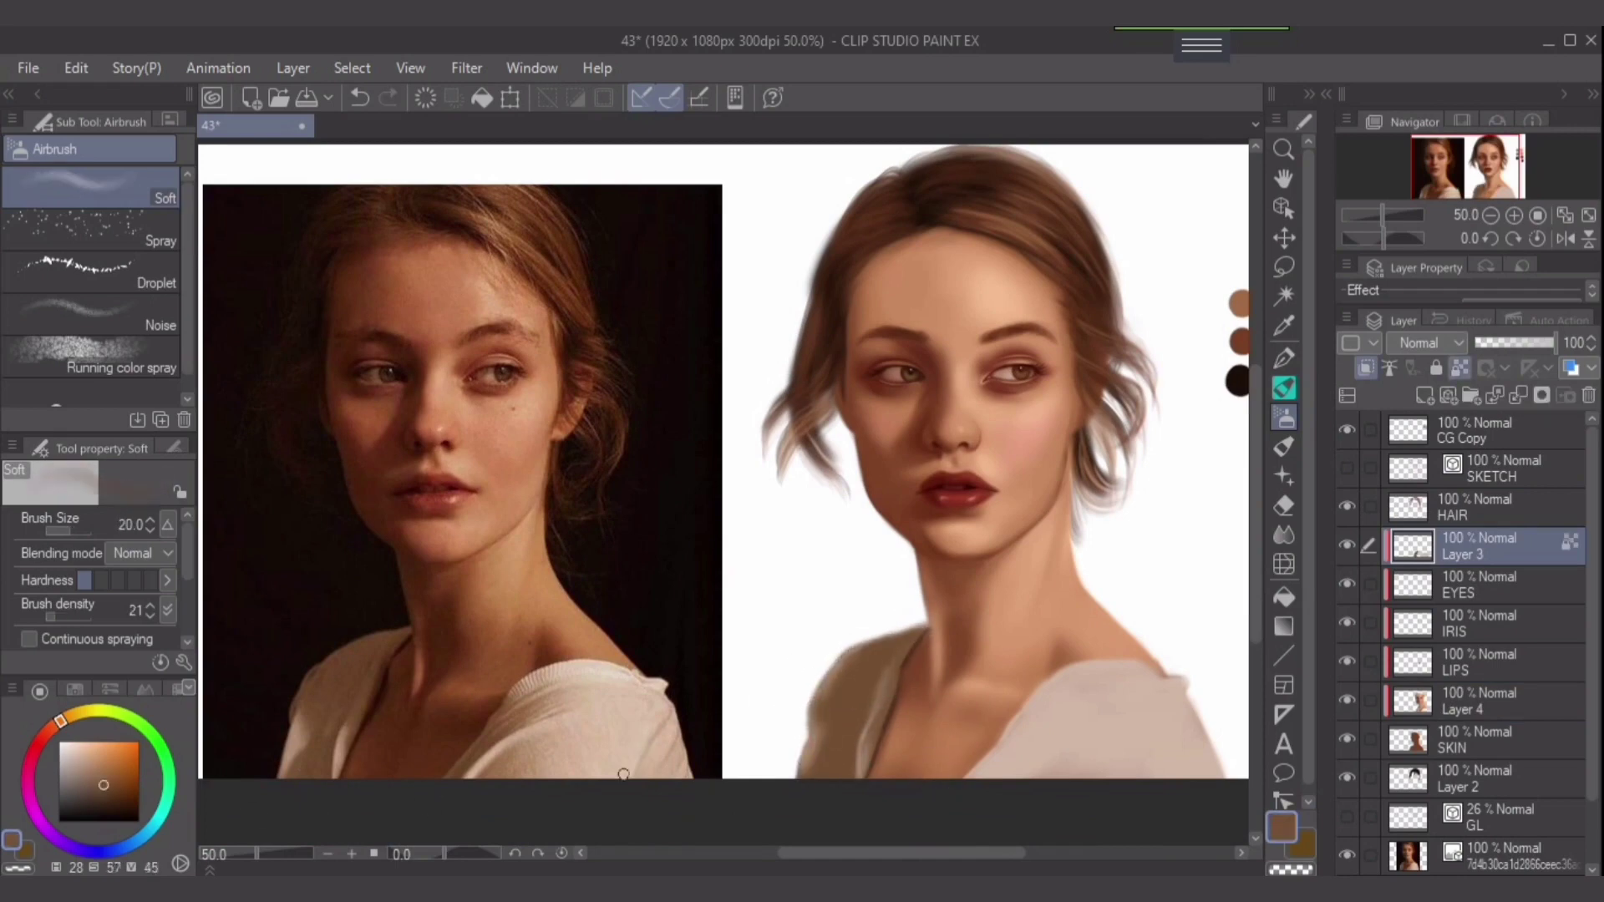
Paint pale beige highlights on the neckline and folds of the blouse's left shoulder at brush density 59.
left_click(807, 776, "alt")
key("bracketright")
key("bracketright")
key("bracketright")
key("bracketright")
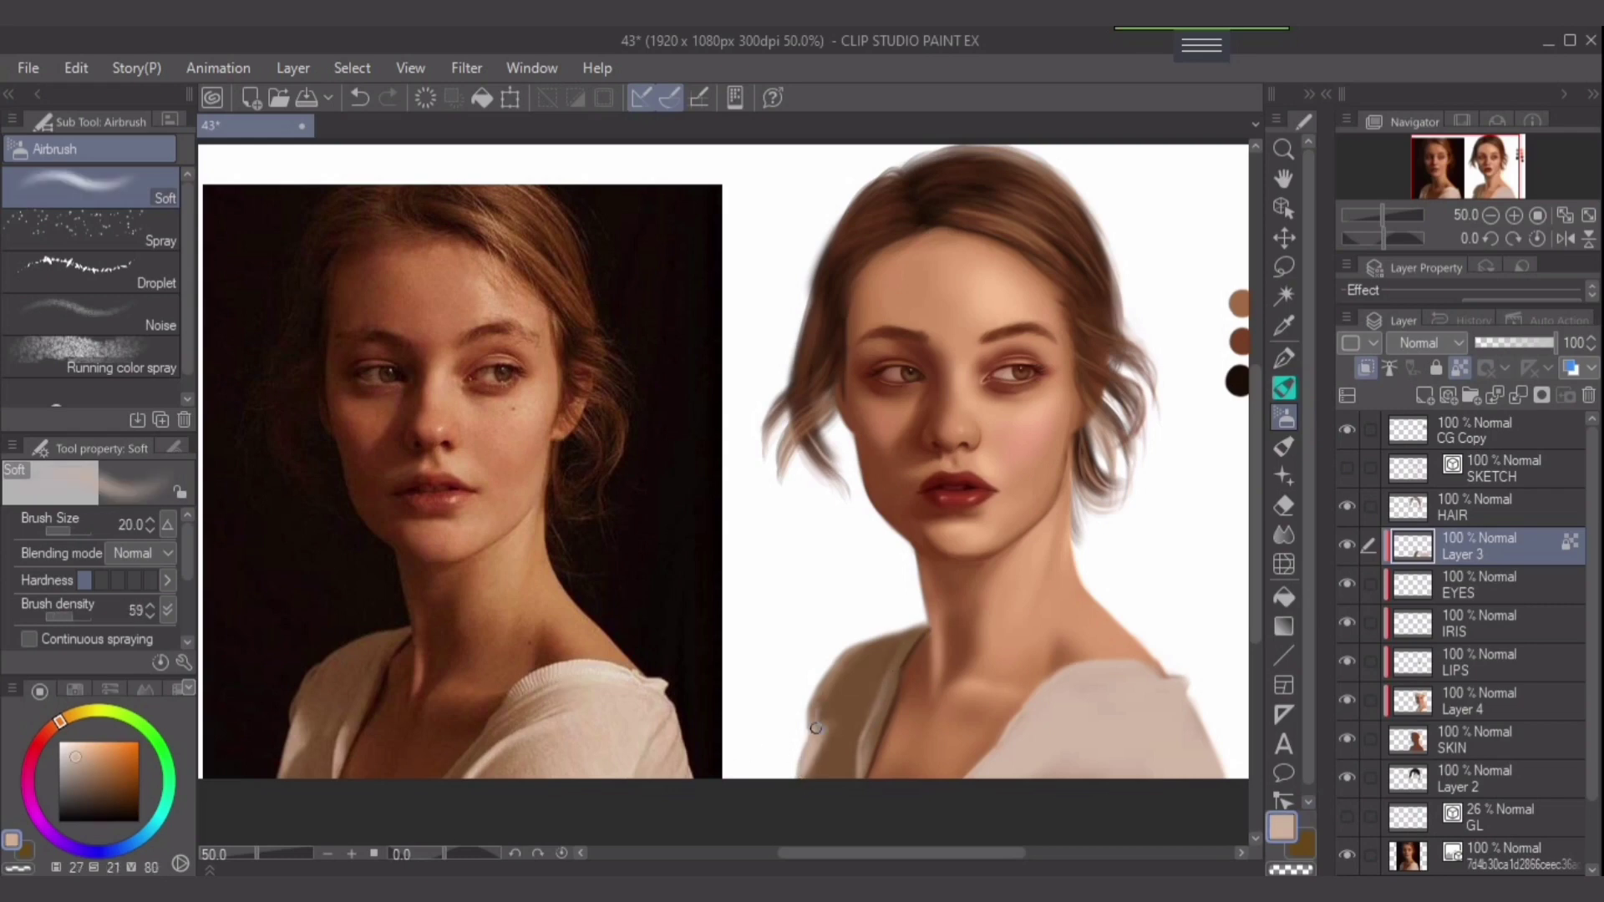
key("bracketright")
left_click(831, 707, "alt")
key("bracketright")
key("bracketright")
key("bracketright")
key("bracketright")
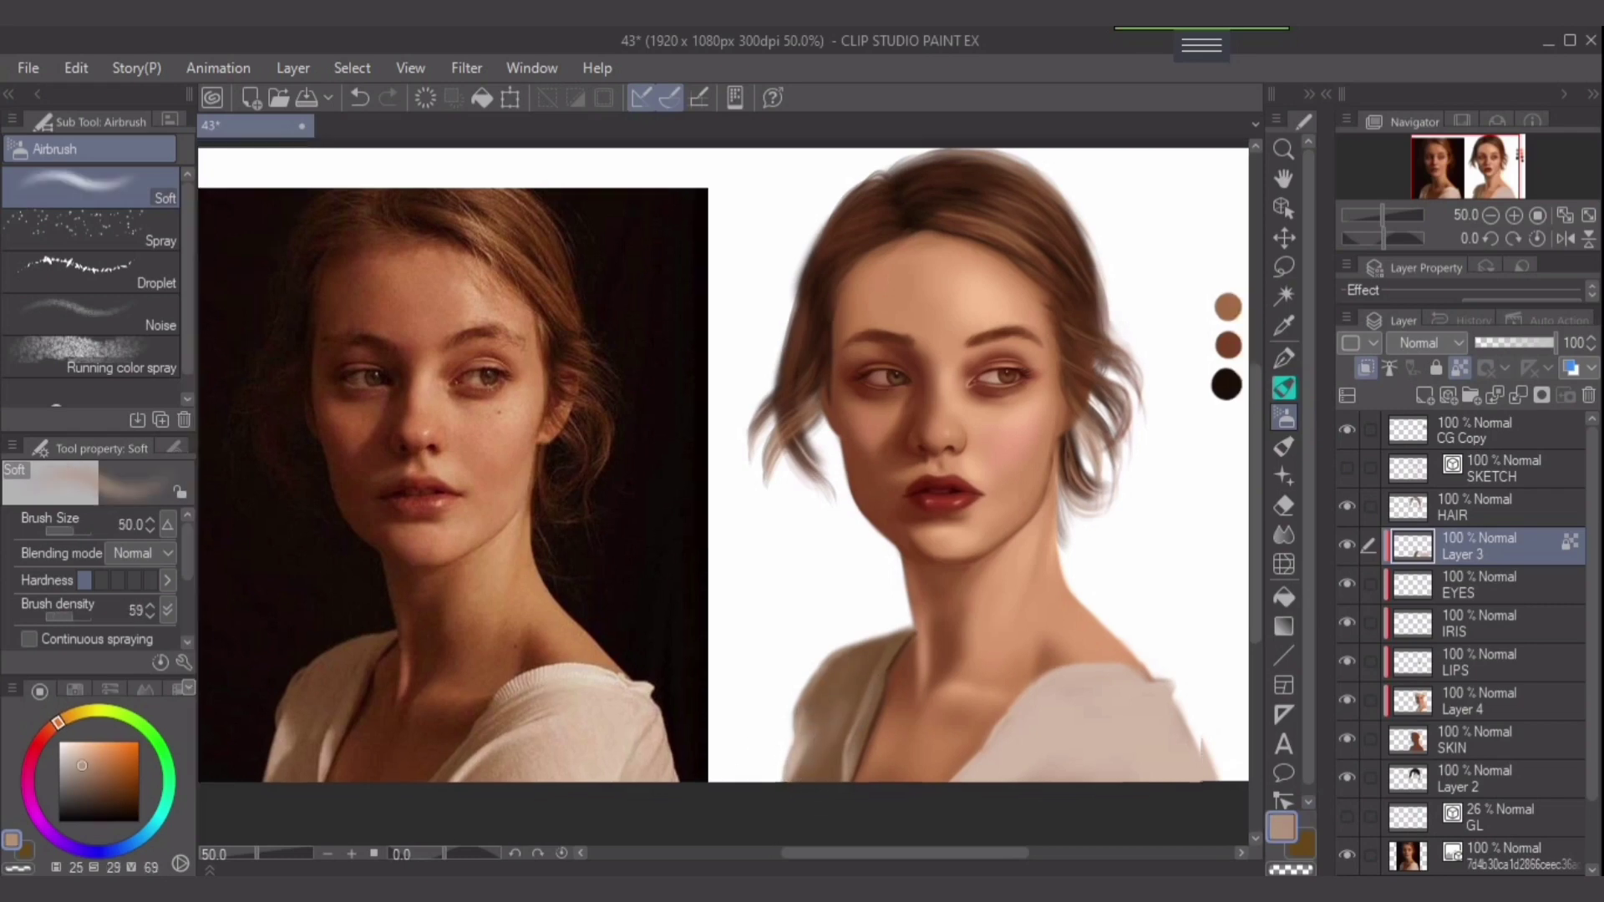
Shade the right shoulder of the blouse with a large brown soft airbrush on Layer 3.
mouse_move(1006, 745)
left_mouse_down()
mouse_move(917, 733)
mouse_move(934, 759)
mouse_move(1063, 659)
left_mouse_up()
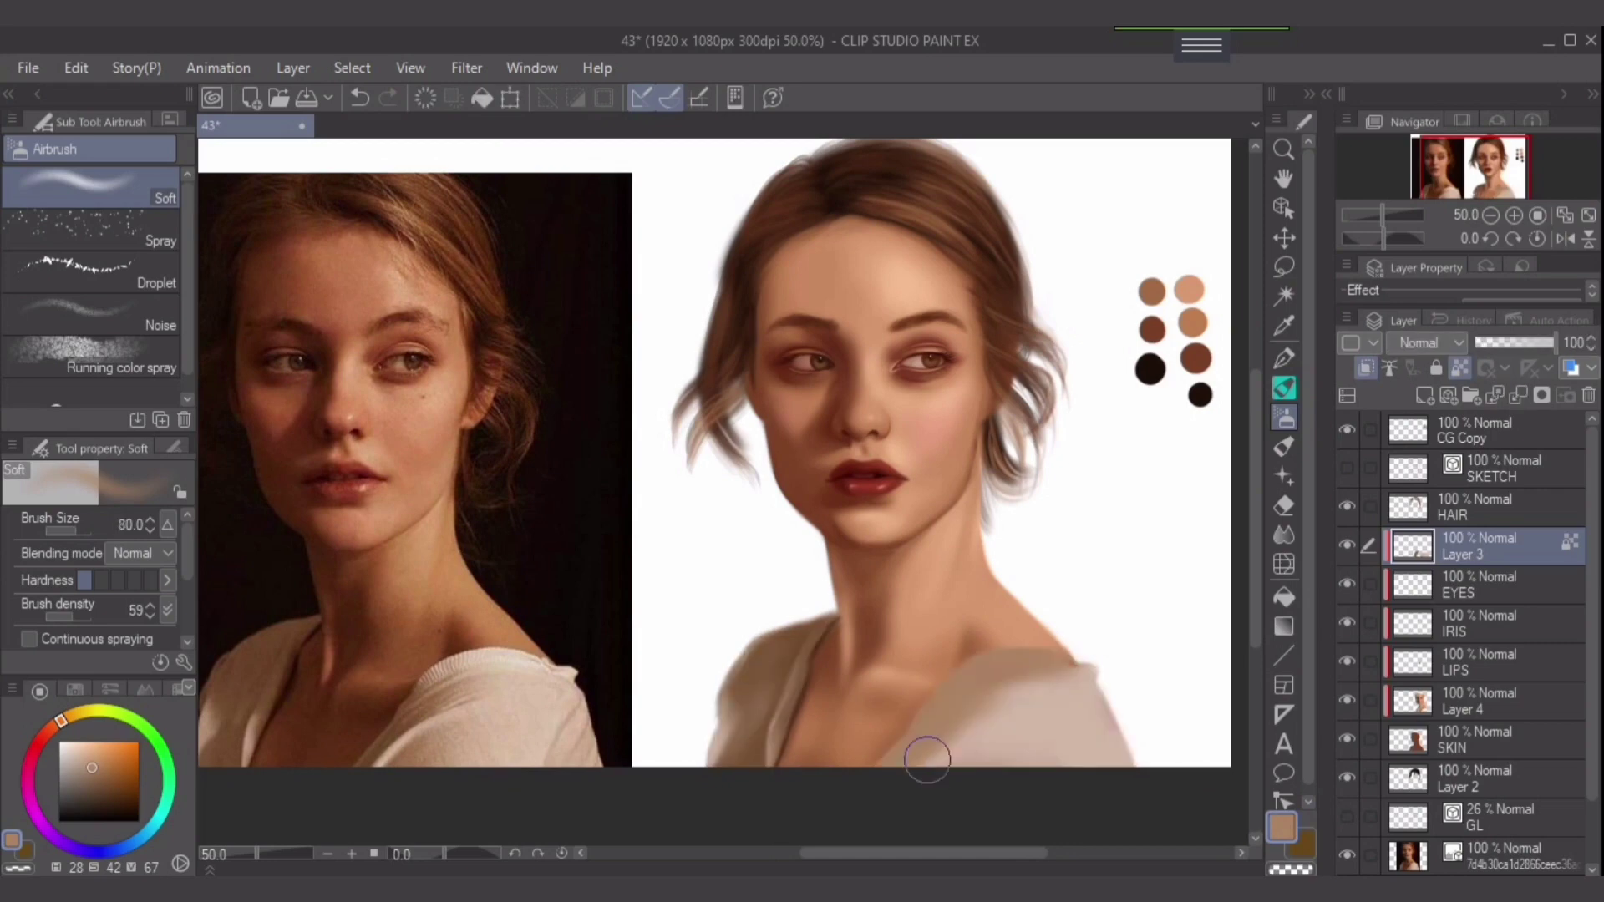
left_click(960, 741, "alt")
key("bracketleft")
key("bracketleft")
key("bracketleft")
key("bracketleft")
key("bracketleft")
left_click_drag(961, 681, 1035, 662)
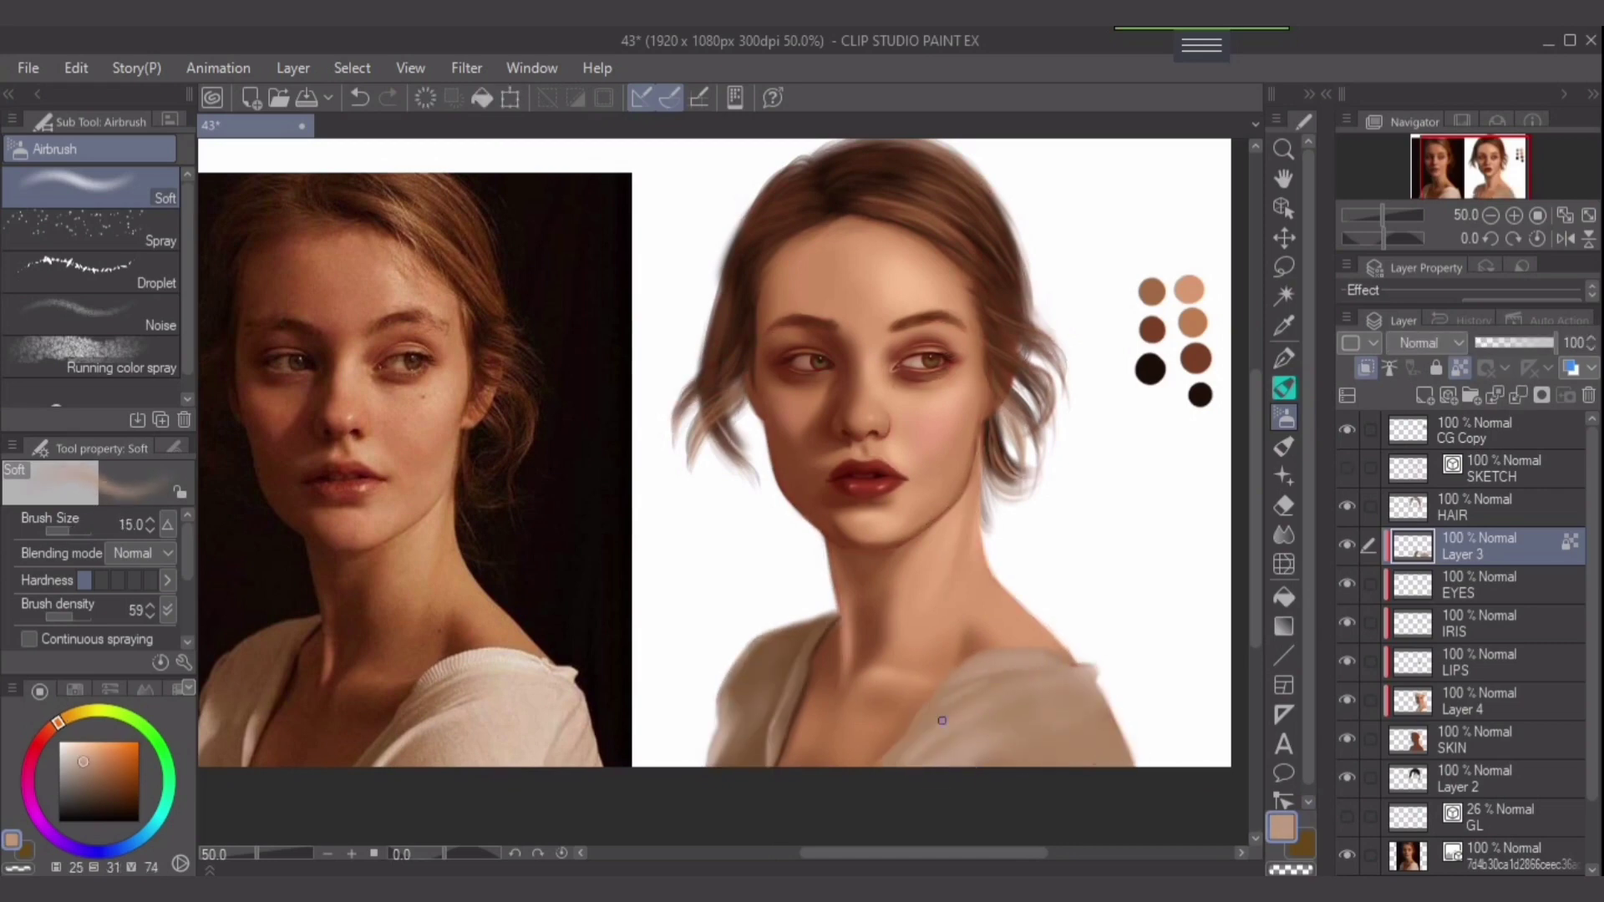
Paint pale beige fold and neckline highlights on the right shoulder of the blouse.
left_click(924, 750, "alt")
key("bracketleft")
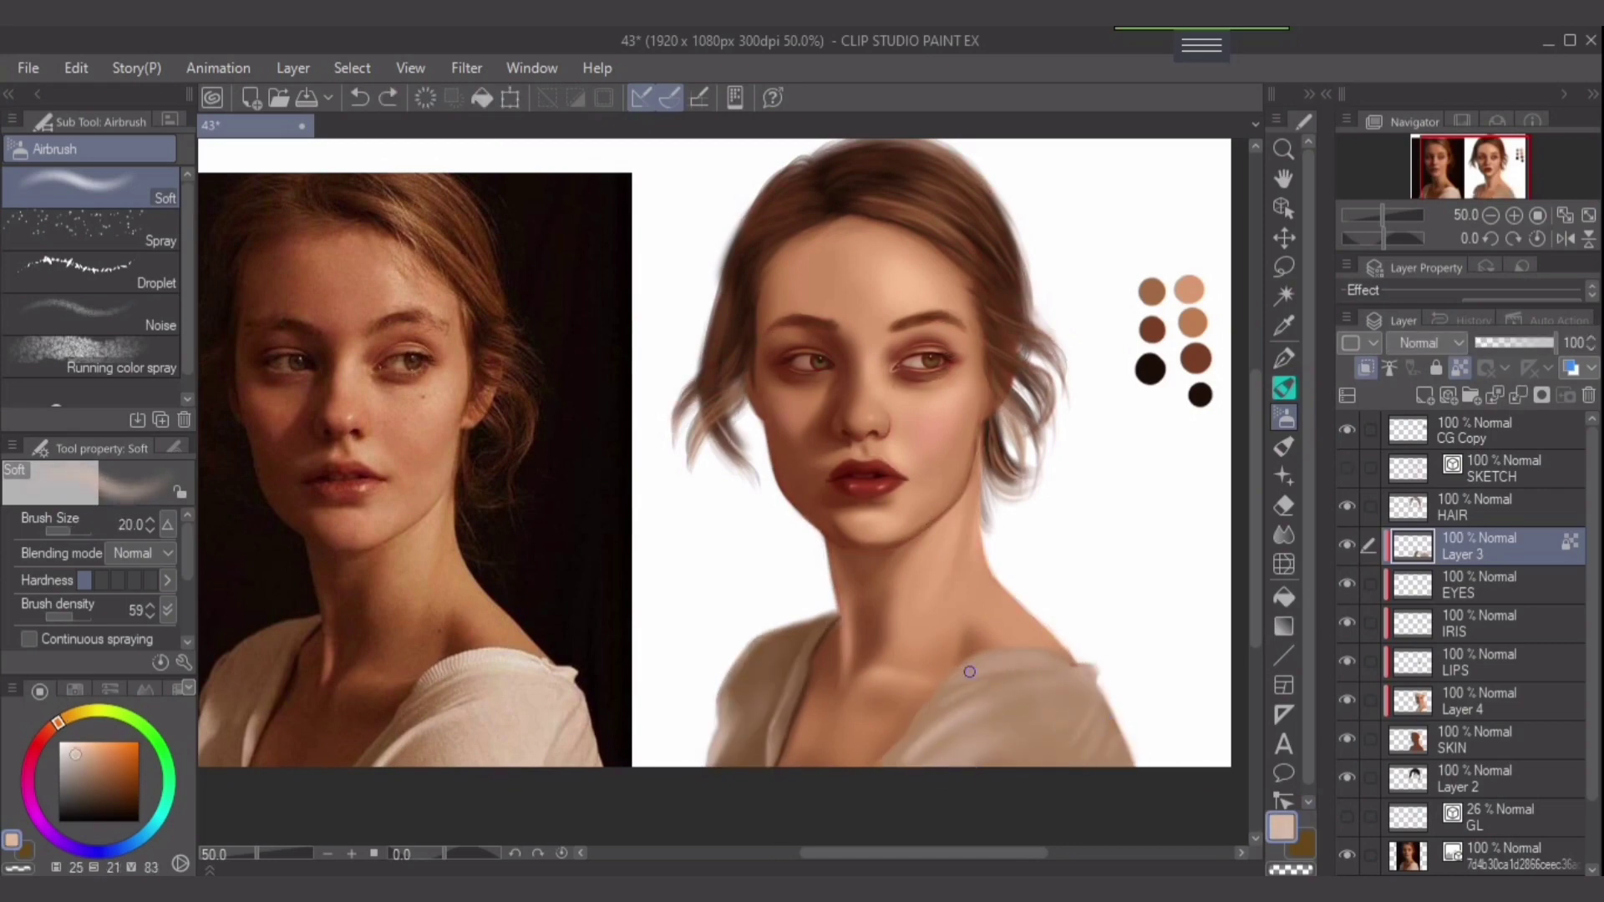
left_click_drag(969, 672, 1095, 658)
key("bracketleft")
key("bracketleft")
key("bracketleft")
key("bracketleft")
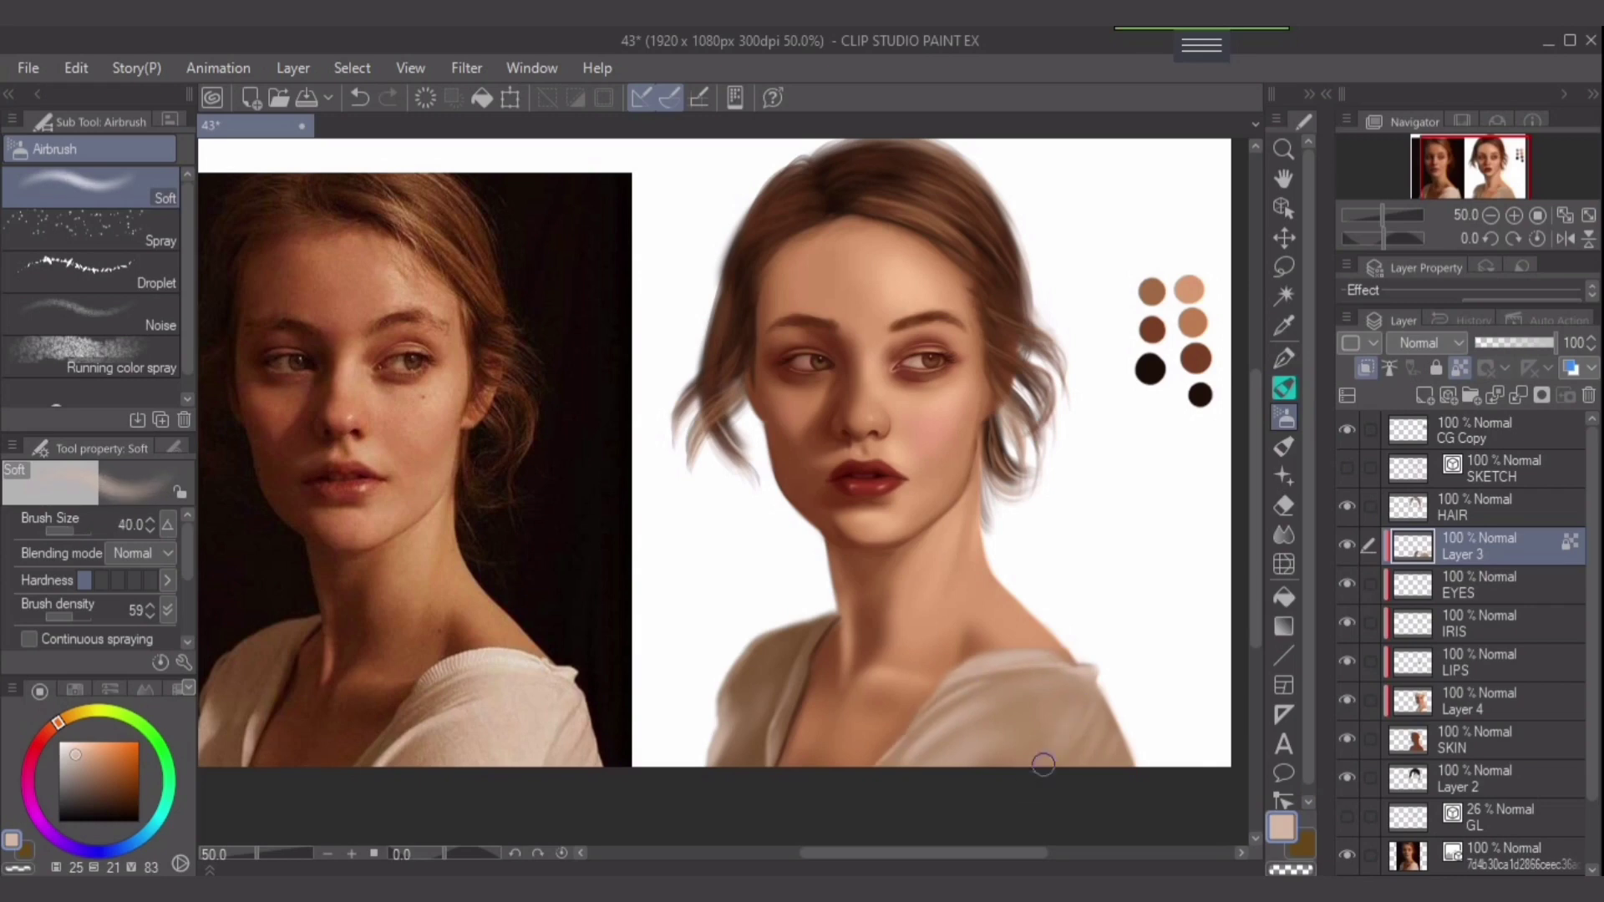
Blend soft beige and tan tones across the right shoulder of the blouse at brush density 14.
key("bracketright")
key("bracketright")
key("bracketright")
key("bracketright")
key("bracketright")
key("bracketright")
key("bracketright")
key("bracketright")
key("bracketright")
key("bracketright")
left_click(976, 715, "alt")
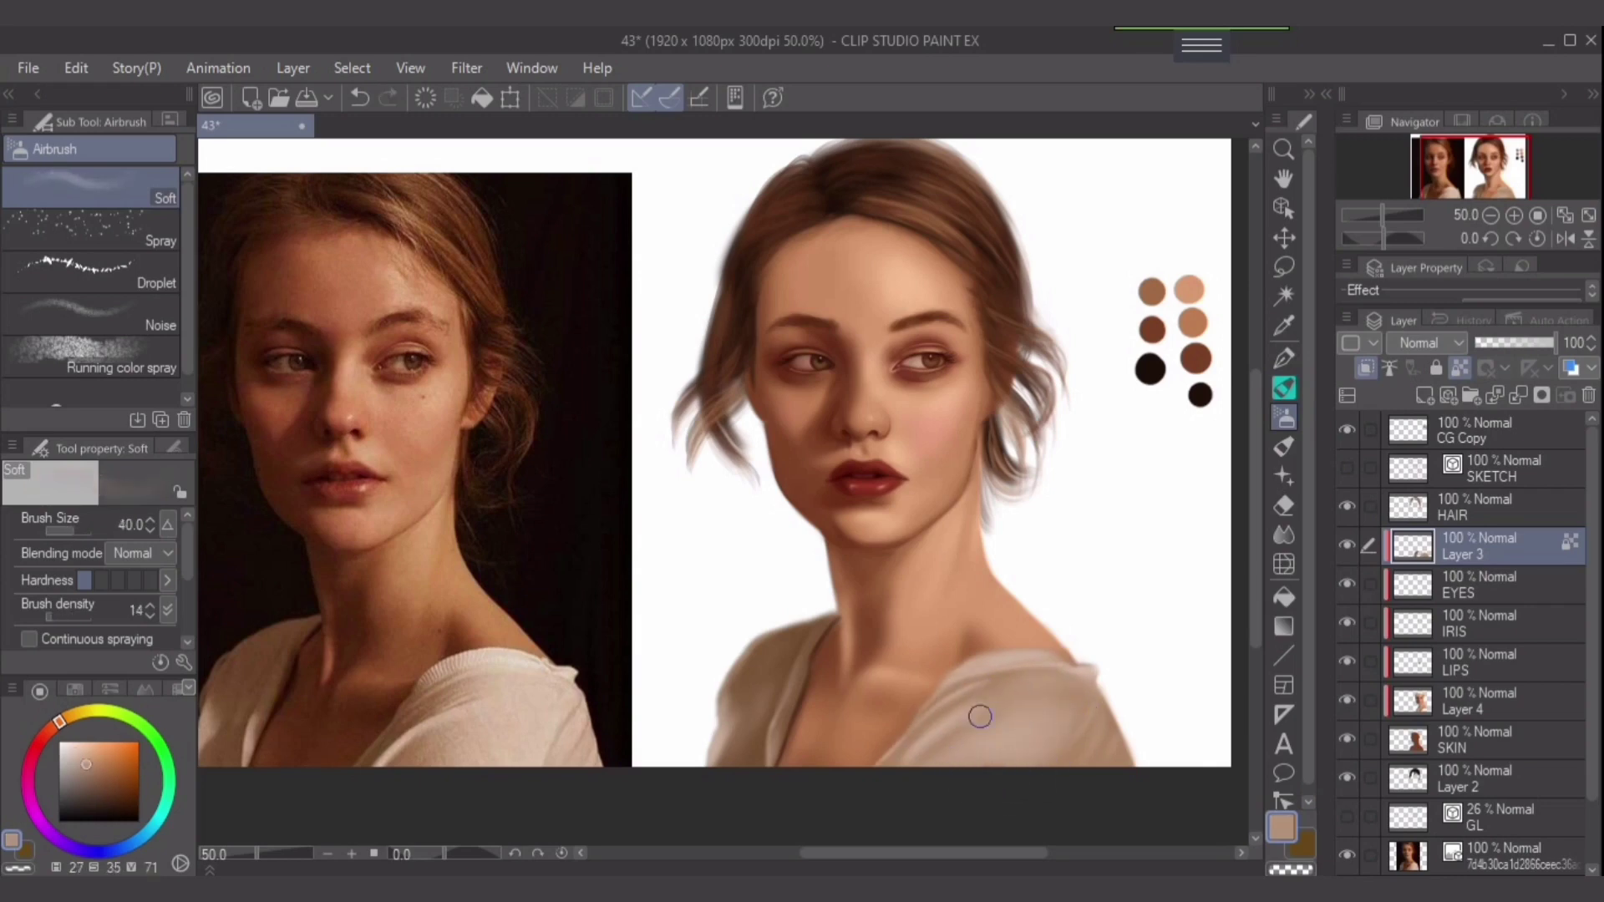
Brighten the neckline edge and folds of the blouse's right shoulder with a near-white beige airbrush at density 67.
key("bracketleft")
key("bracketleft")
key("bracketleft")
key("bracketleft")
key("bracketleft")
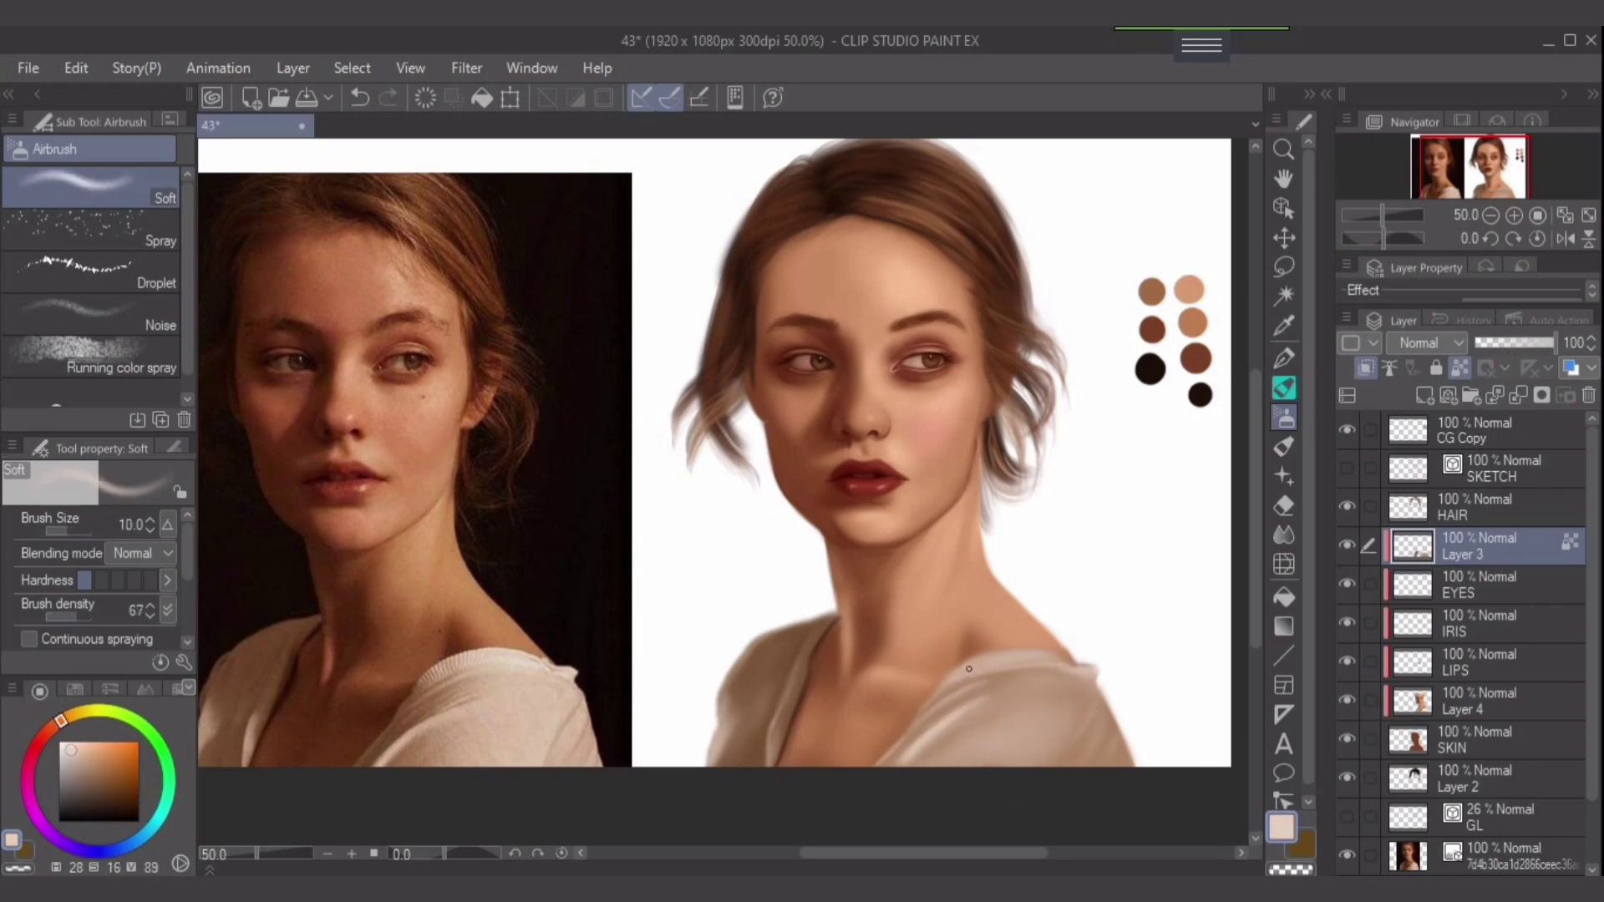
key("bracketright")
key("bracketright")
key("bracketright")
left_click(1057, 692, "alt")
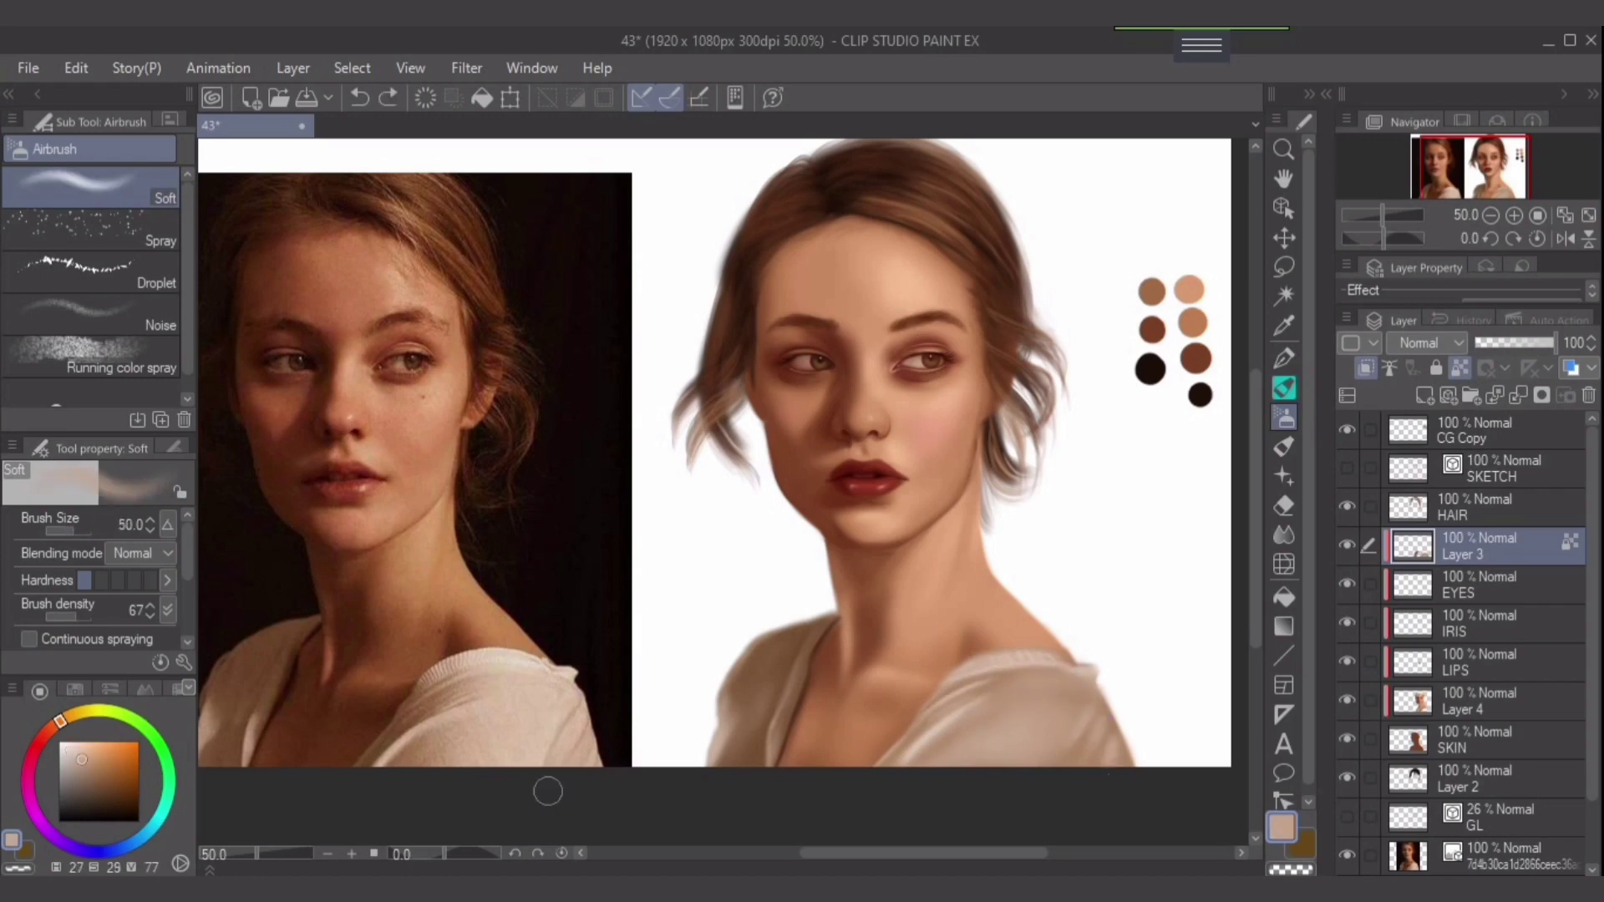
Shade the chest near the blouse neckline on Layer 4 with a sampled brown soft airbrush at size 20 and density 19.
key("bracketright")
key("bracketright")
key("bracketright")
left_click(944, 684, "ctrl+shift")
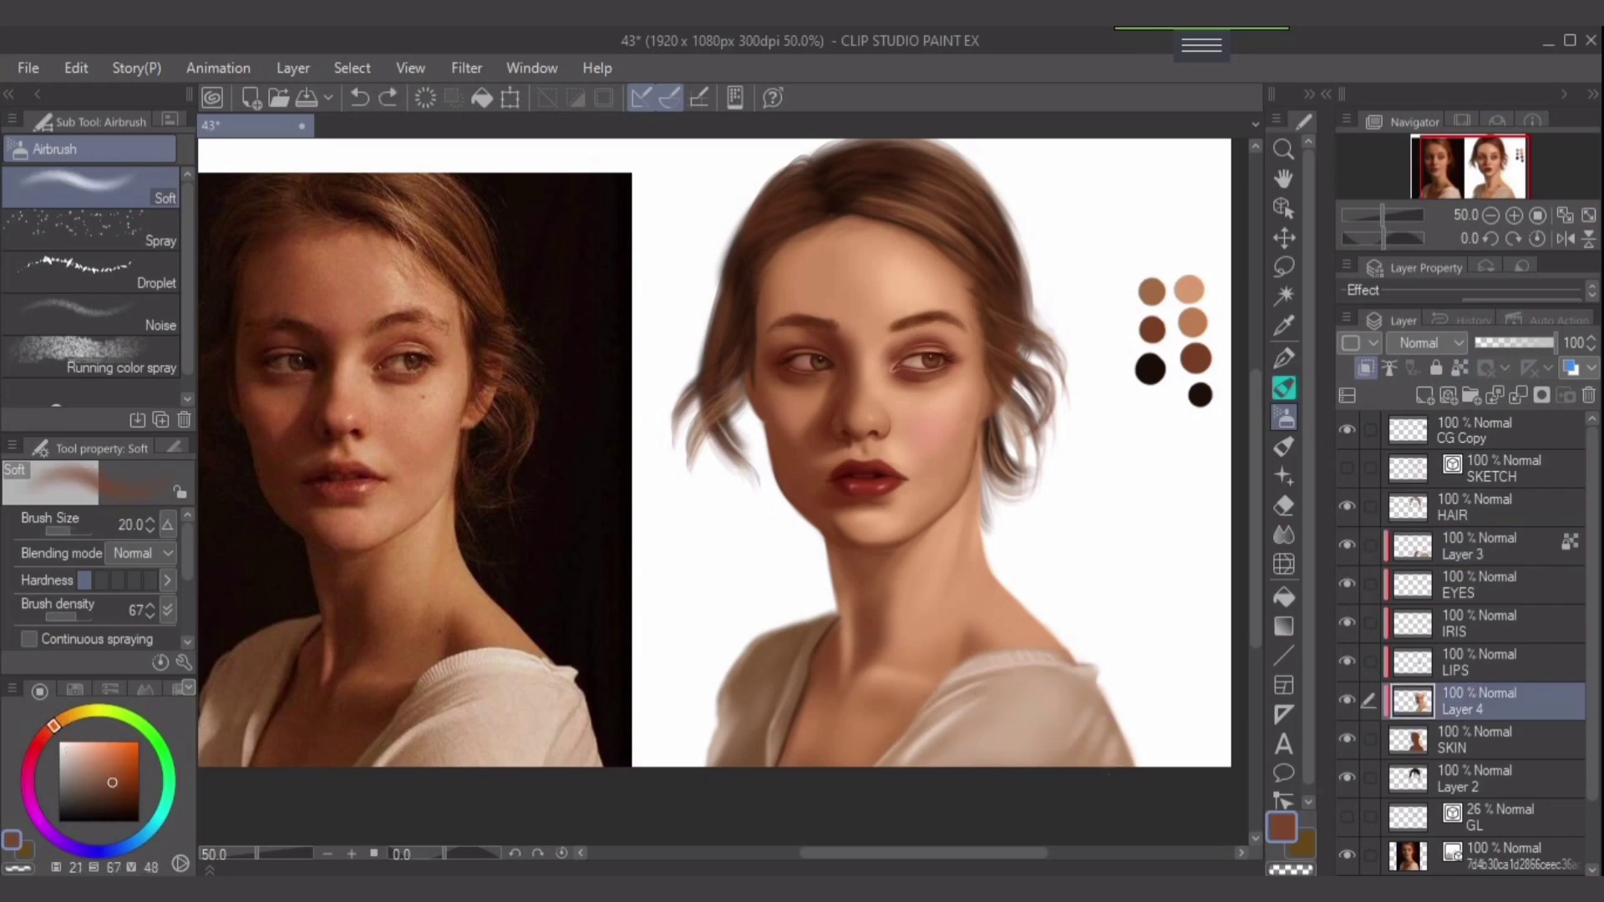
key("bracketleft")
key("bracketleft")
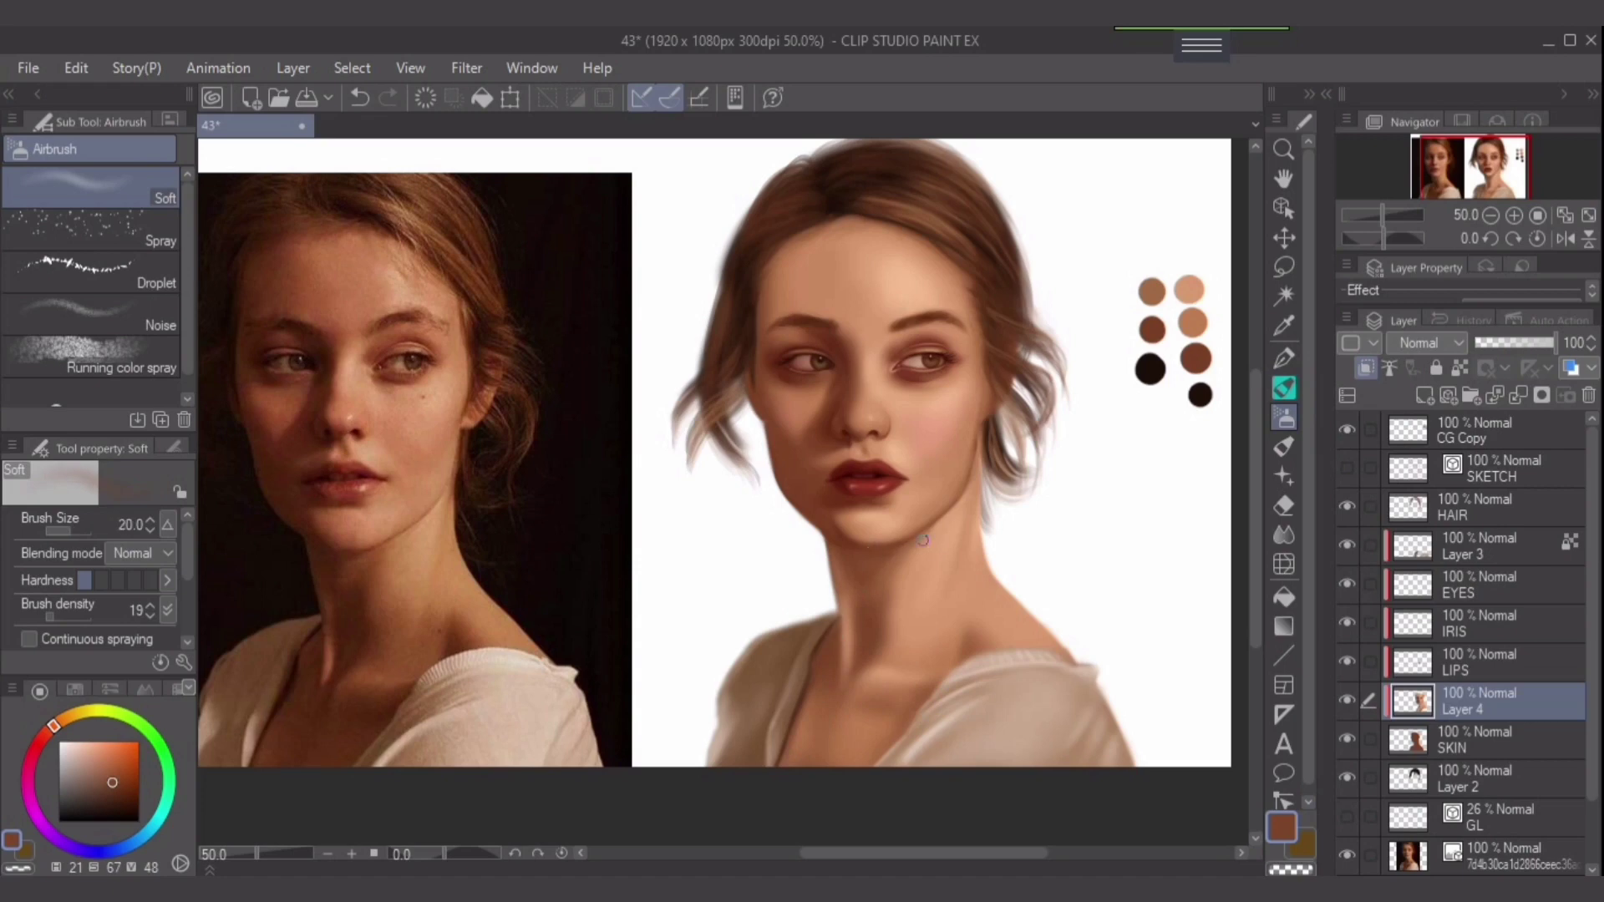
left_click_drag(961, 663, 886, 664)
Define the shadows at the base of the neck with sampled browns, using brush density 70 and size 17.
key("bracketright")
left_click(860, 668, "alt")
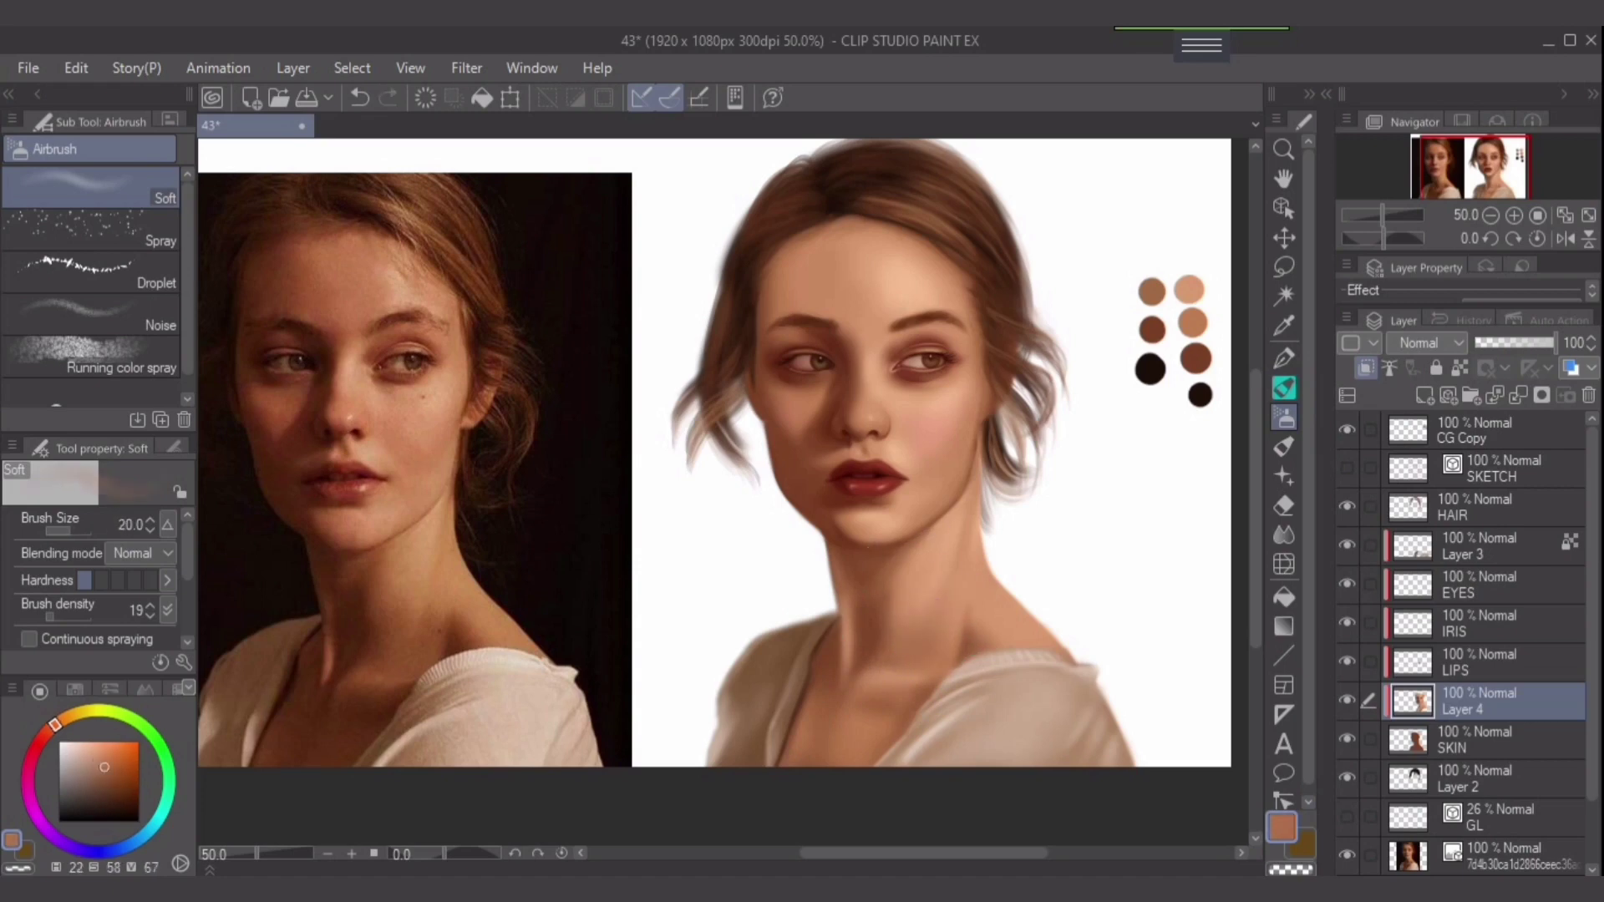
left_click(847, 676, "alt")
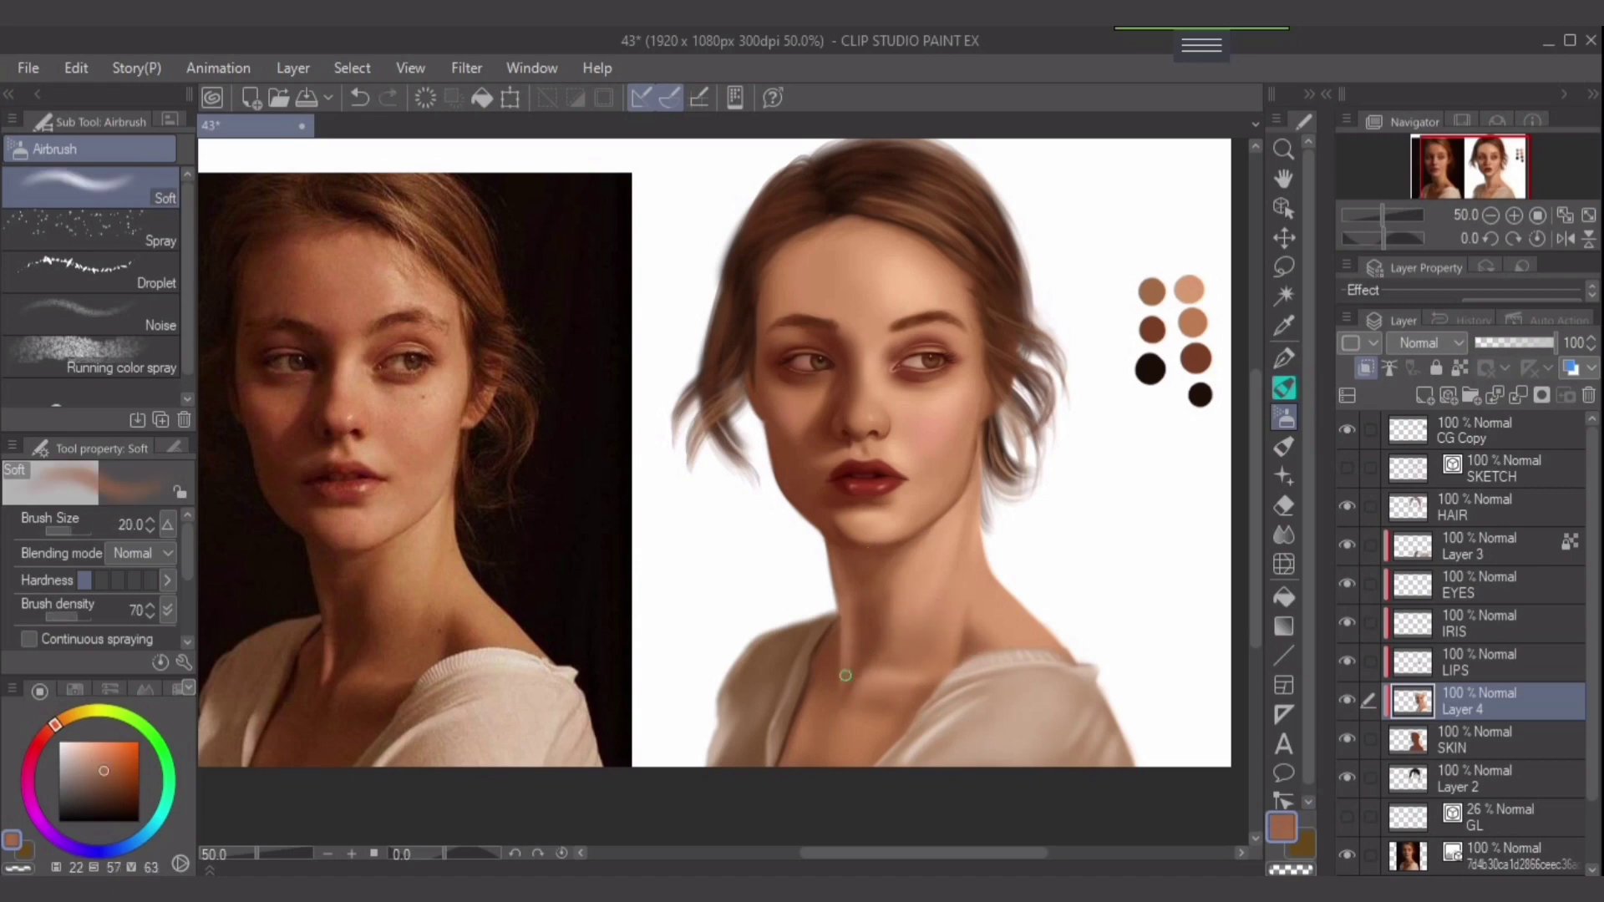
key("bracketleft")
key("bracketleft")
key("bracketleft")
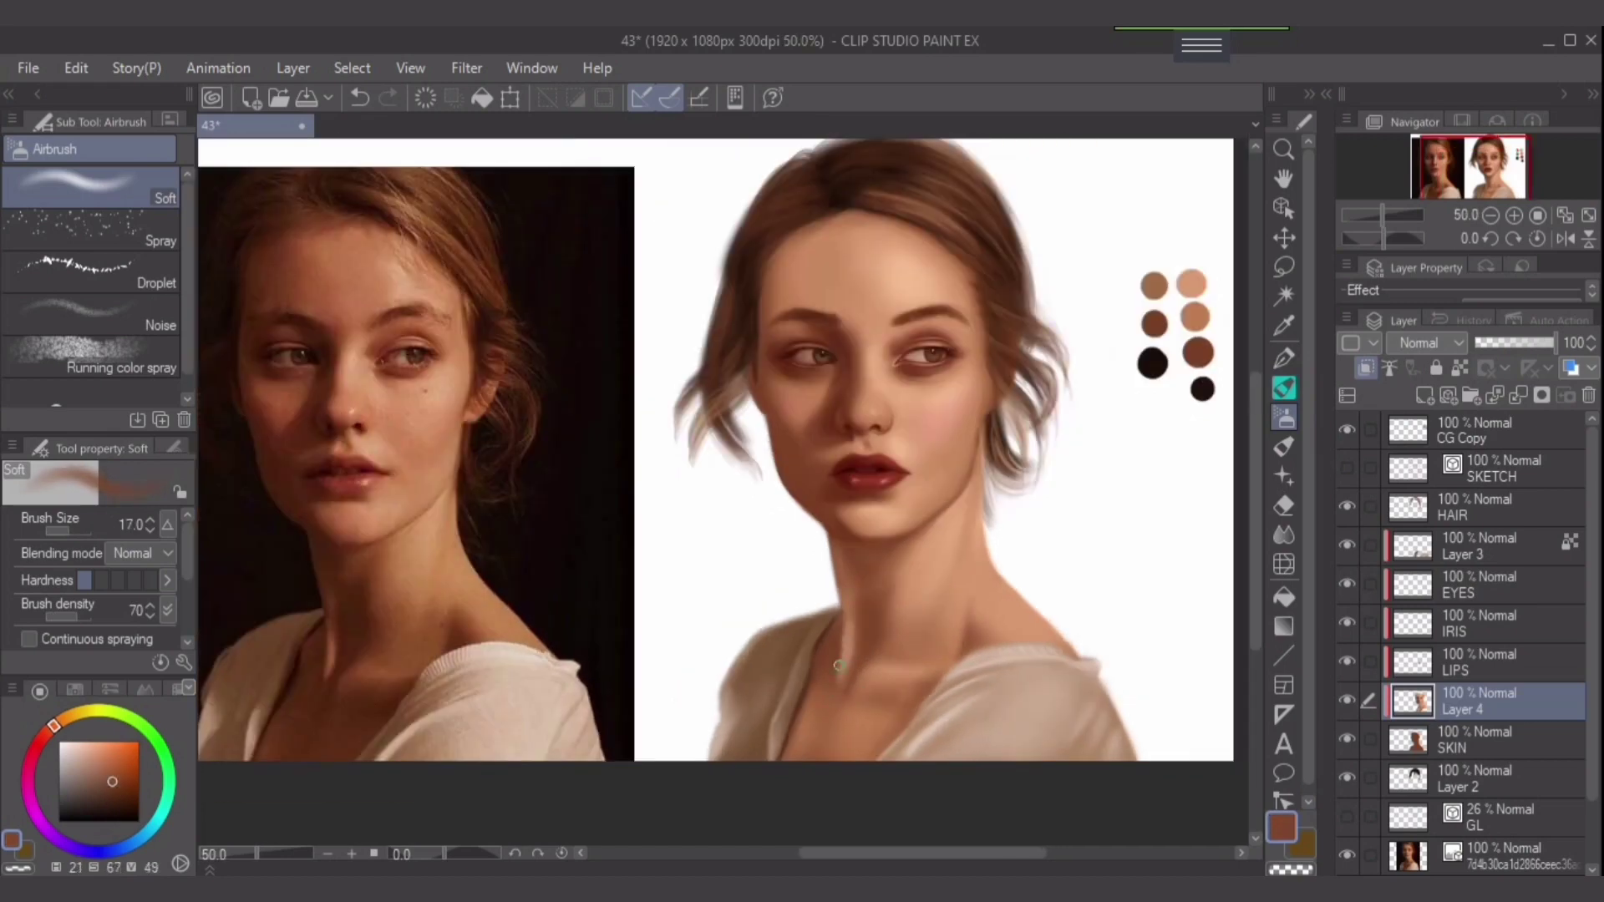
key("ctrl+z")
key("ctrl+y")
Add light peach highlights to the neck and face with a small soft airbrush at density 70.
key("bracketright")
key("bracketright")
key("bracketright")
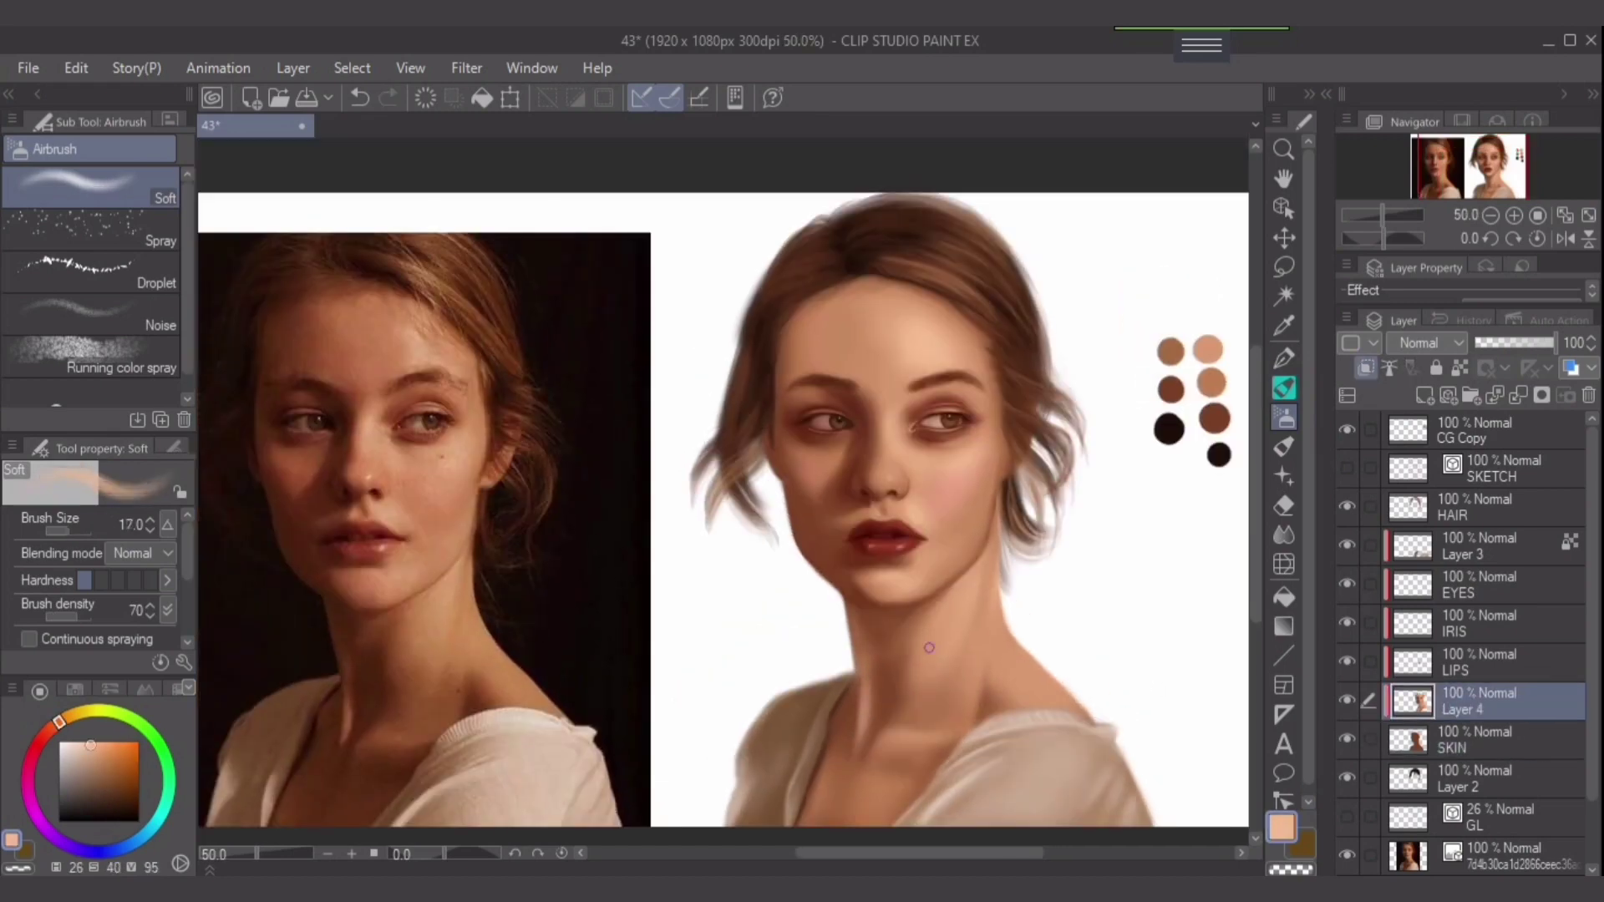
key("bracketright")
key("bracketright")
left_click(969, 447, "alt")
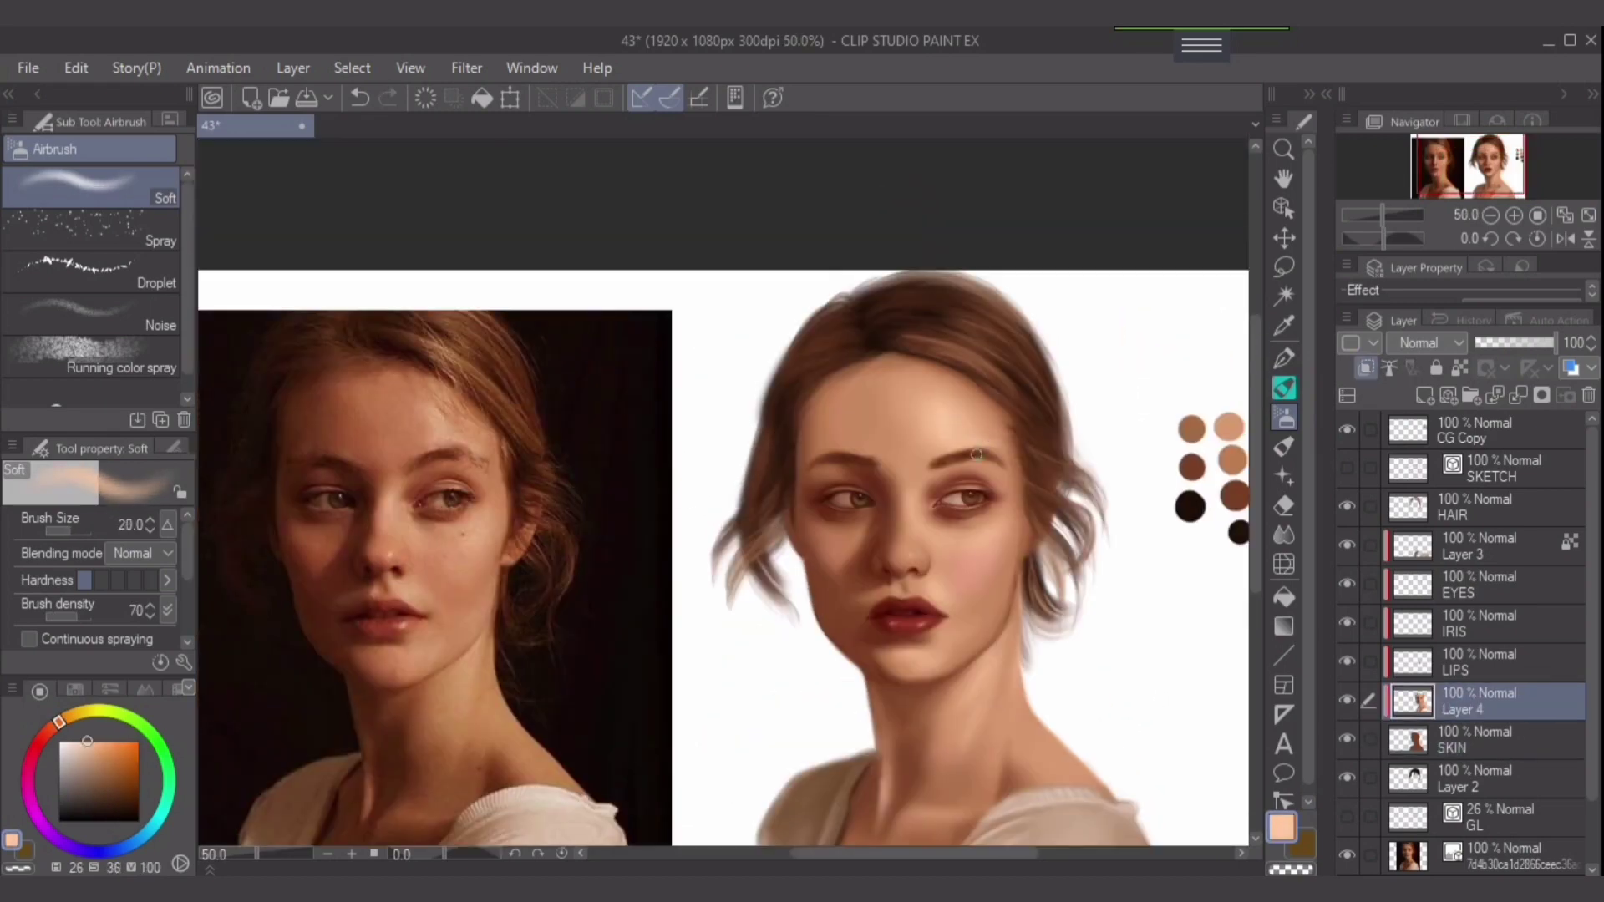
scroll(884, 641, "up", 1)
key("bracketright")
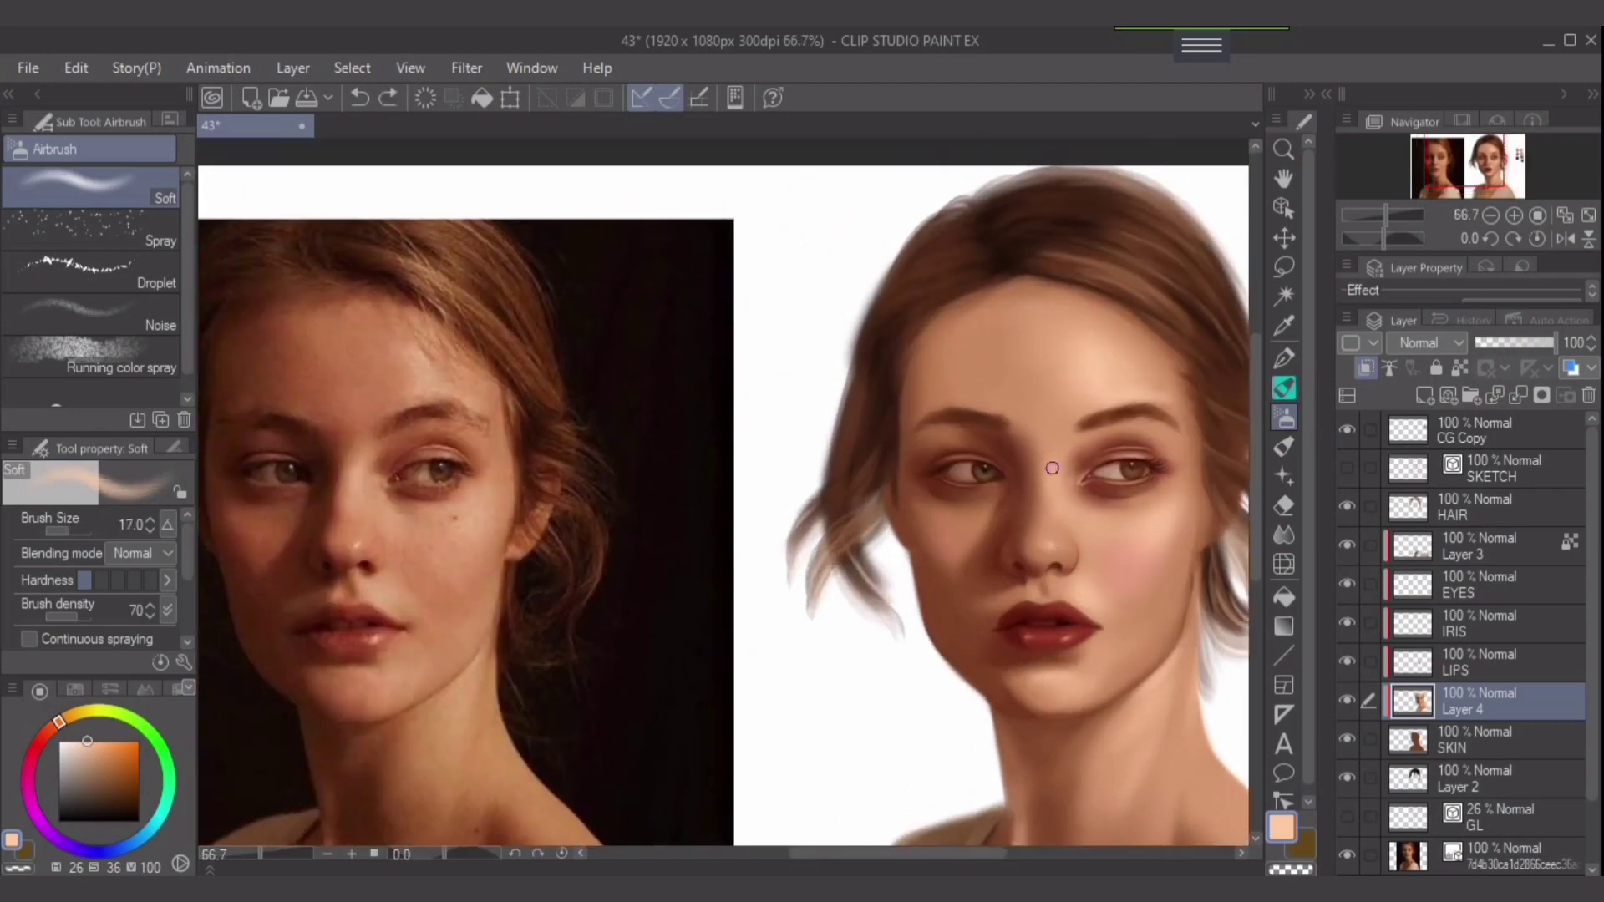
Blend sampled pinkish tones over the cheeks at brush size 50 and paint a small mole below the right eye.
left_click(1071, 526, "alt")
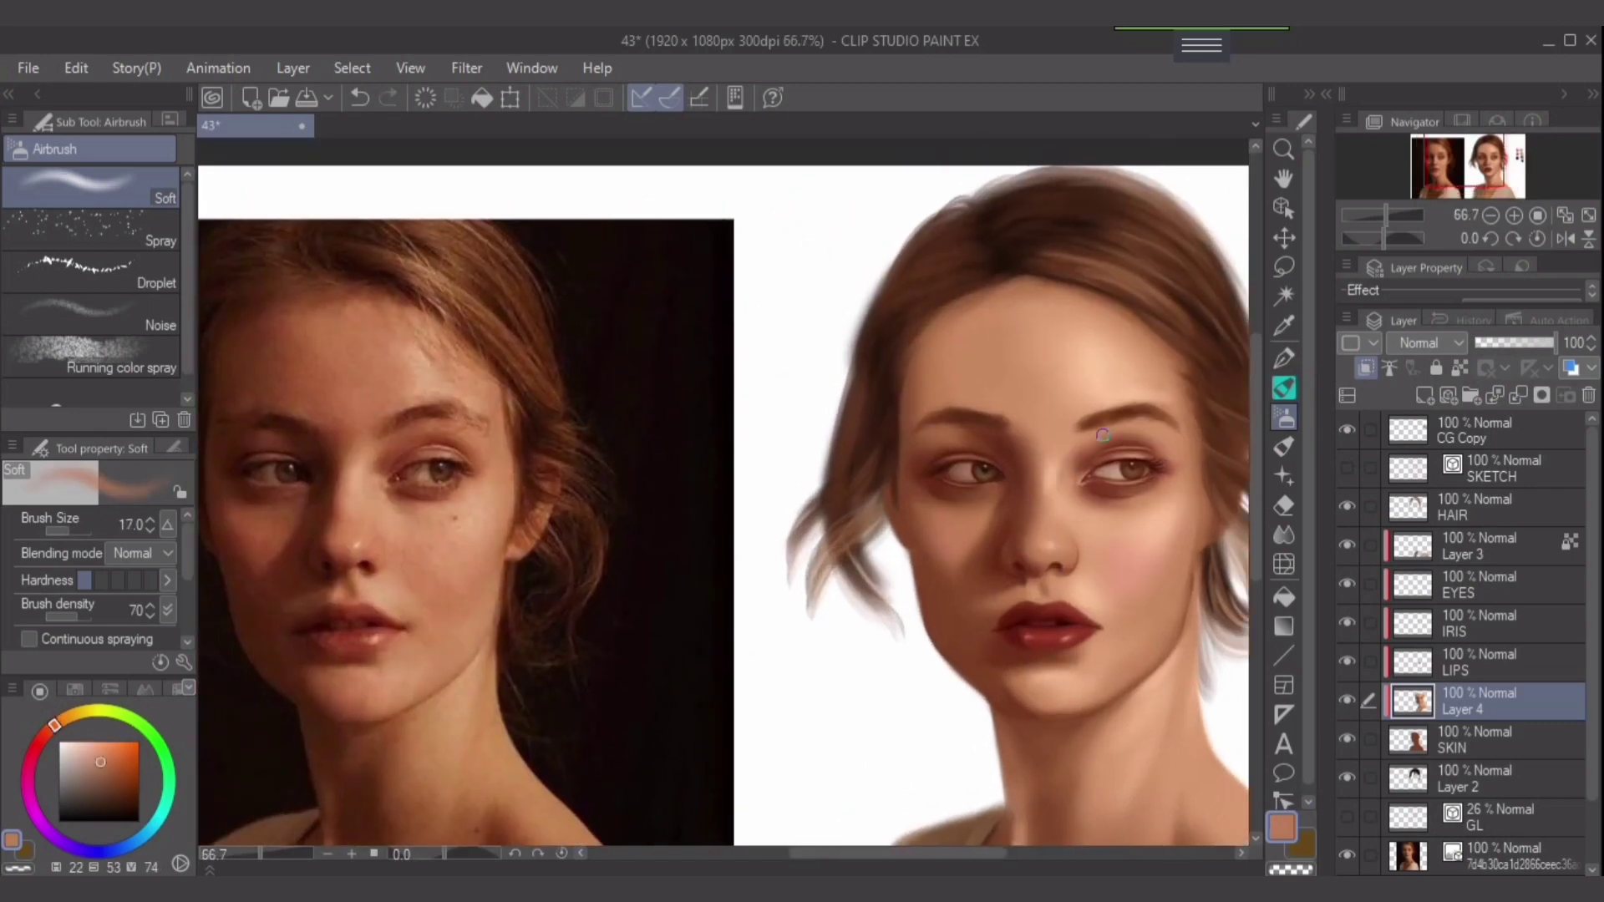
left_click(1111, 582, "alt")
key("bracketright")
key("bracketright")
key("bracketright")
key("bracketright")
key("bracketright")
key("bracketright")
key("bracketright")
key("bracketright")
key("bracketright")
left_click(1099, 561, "alt")
left_click_drag(1099, 561, 1174, 561)
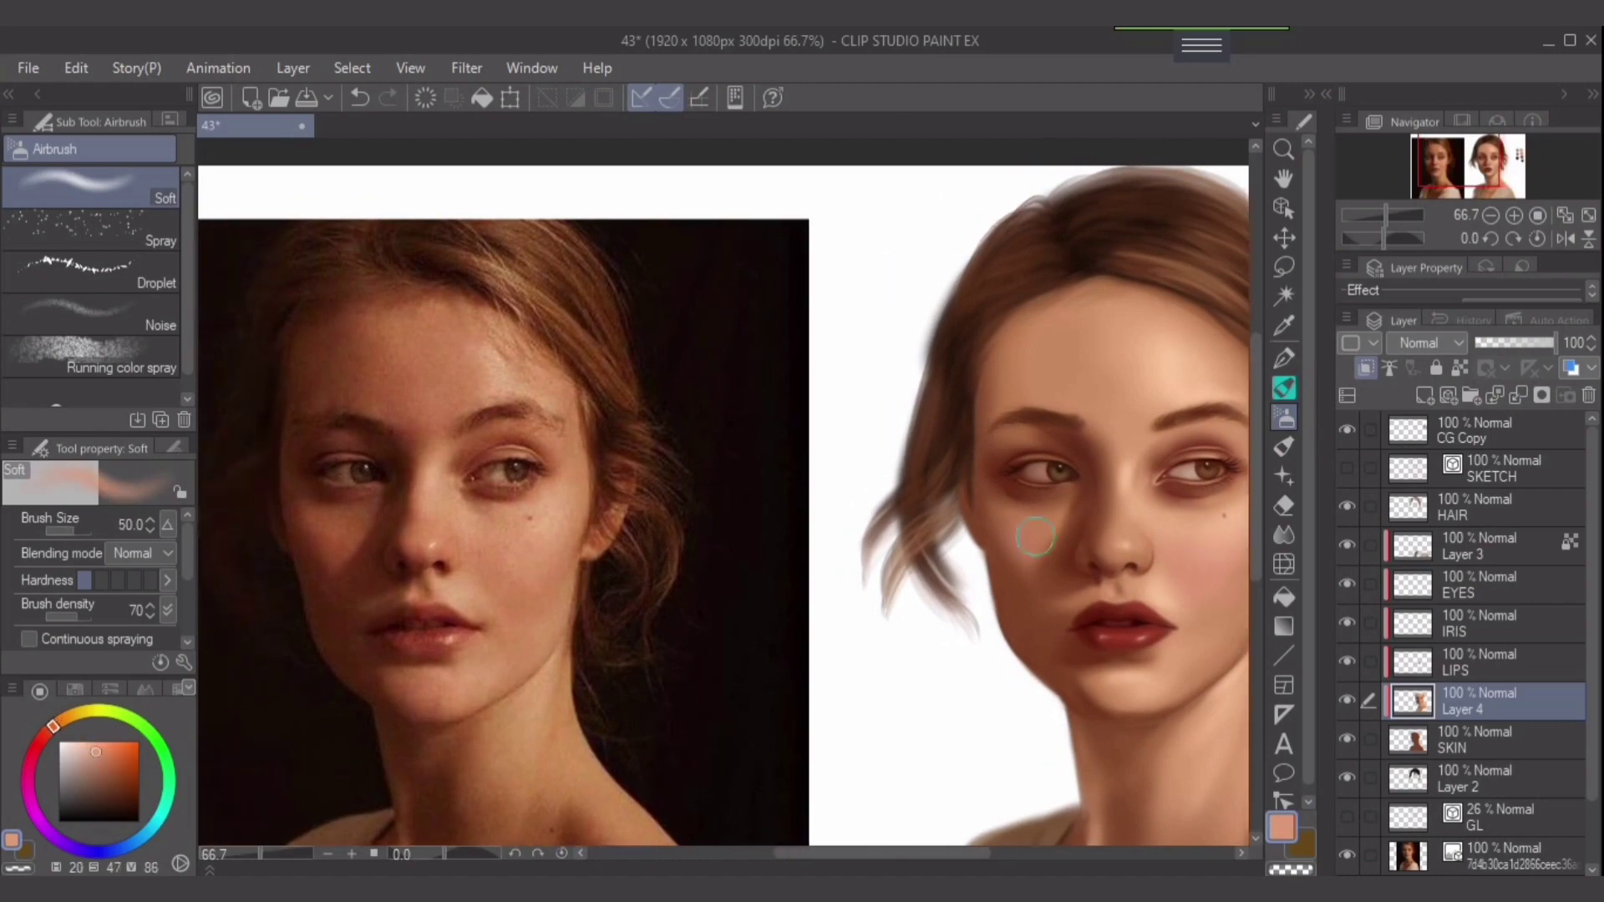
key("ctrl+z")
Shade the side of the face and forehead with a soft brown airbrush at size 60 and density 26.
left_click(705, 630, "alt")
scroll(1054, 567, "up", 1)
key("bracketright")
key("bracketright")
key("bracketright")
key("bracketright")
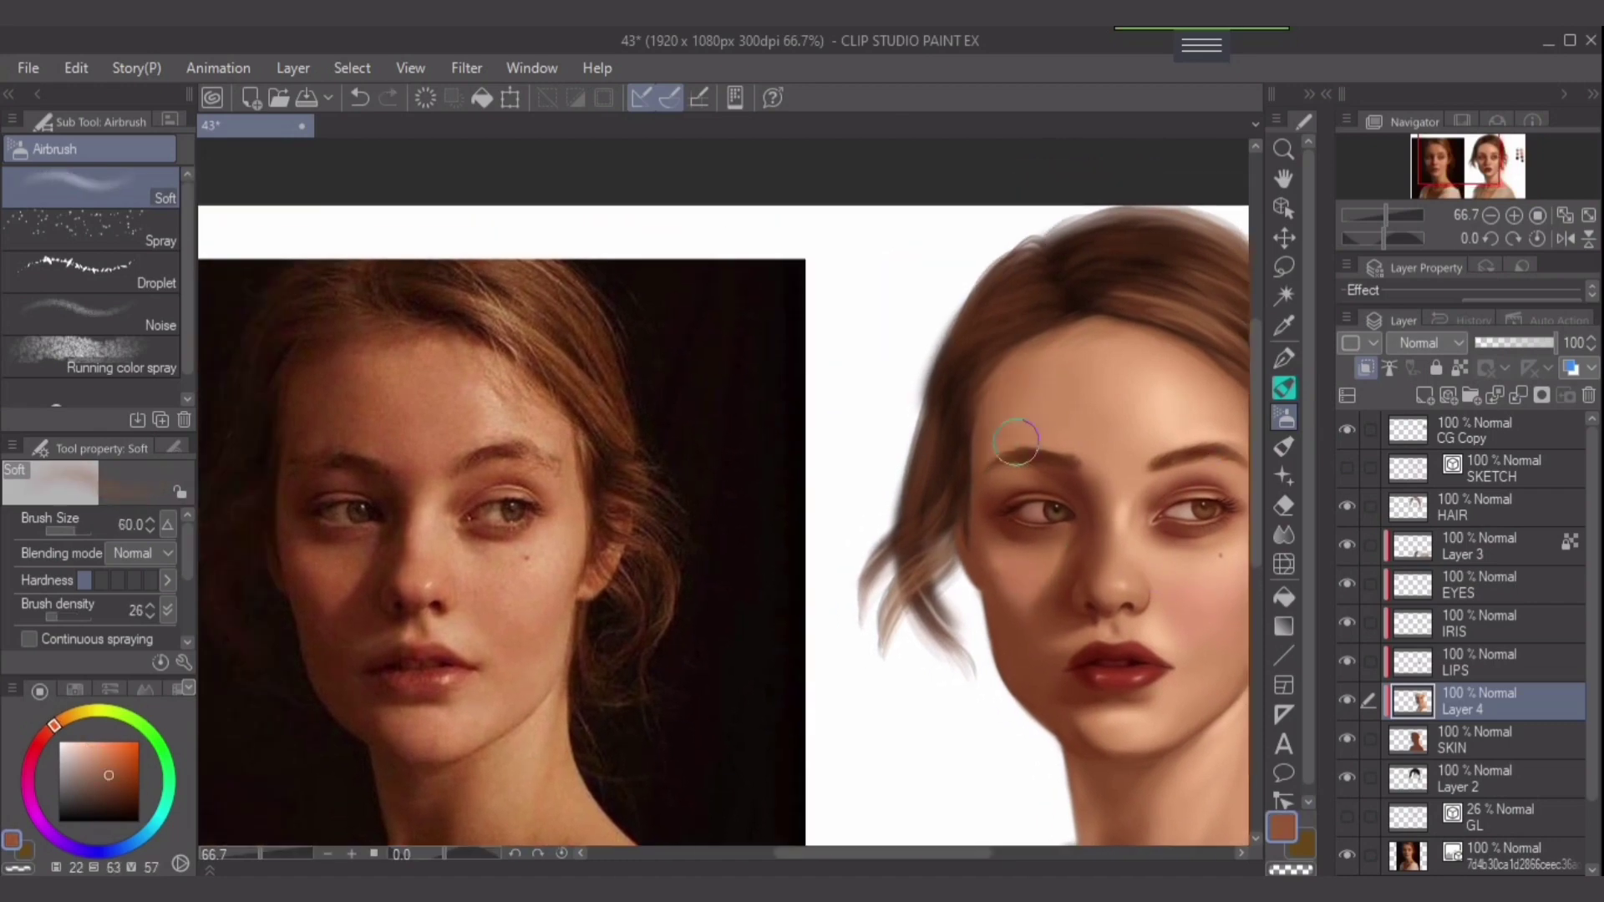
left_click(1043, 361, "alt")
left_click_drag(1043, 361, 976, 336)
Refine the shading around the eyes and cheeks with sampled brown and peach tones at smaller brush sizes.
left_click(1014, 489, "alt")
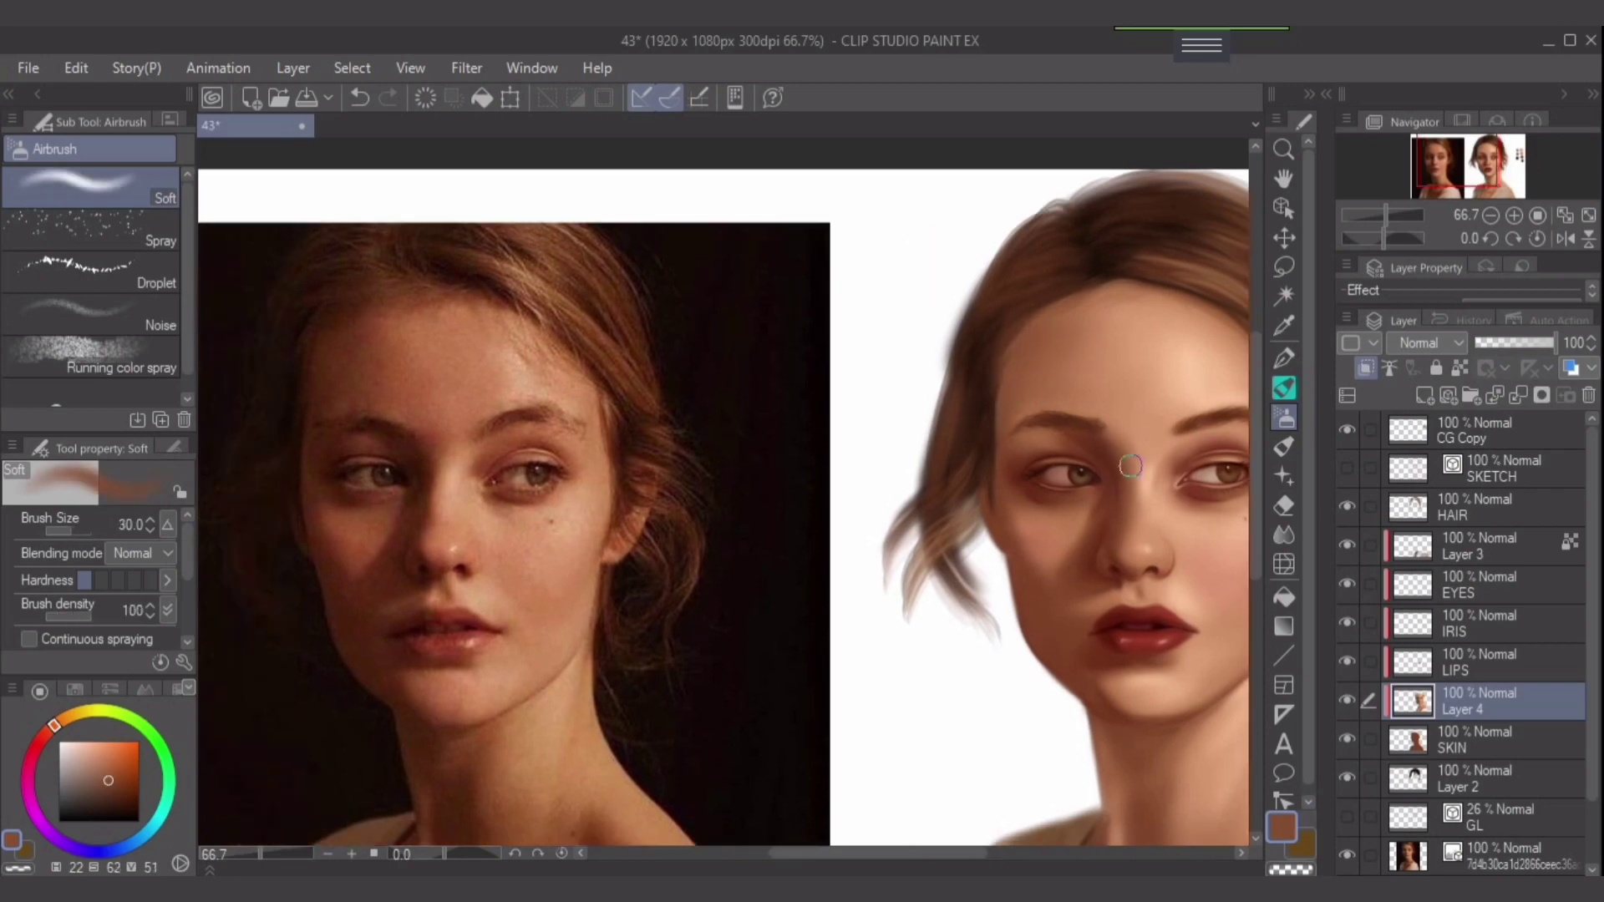
left_click_drag(1014, 489, 1107, 478)
key("bracketleft")
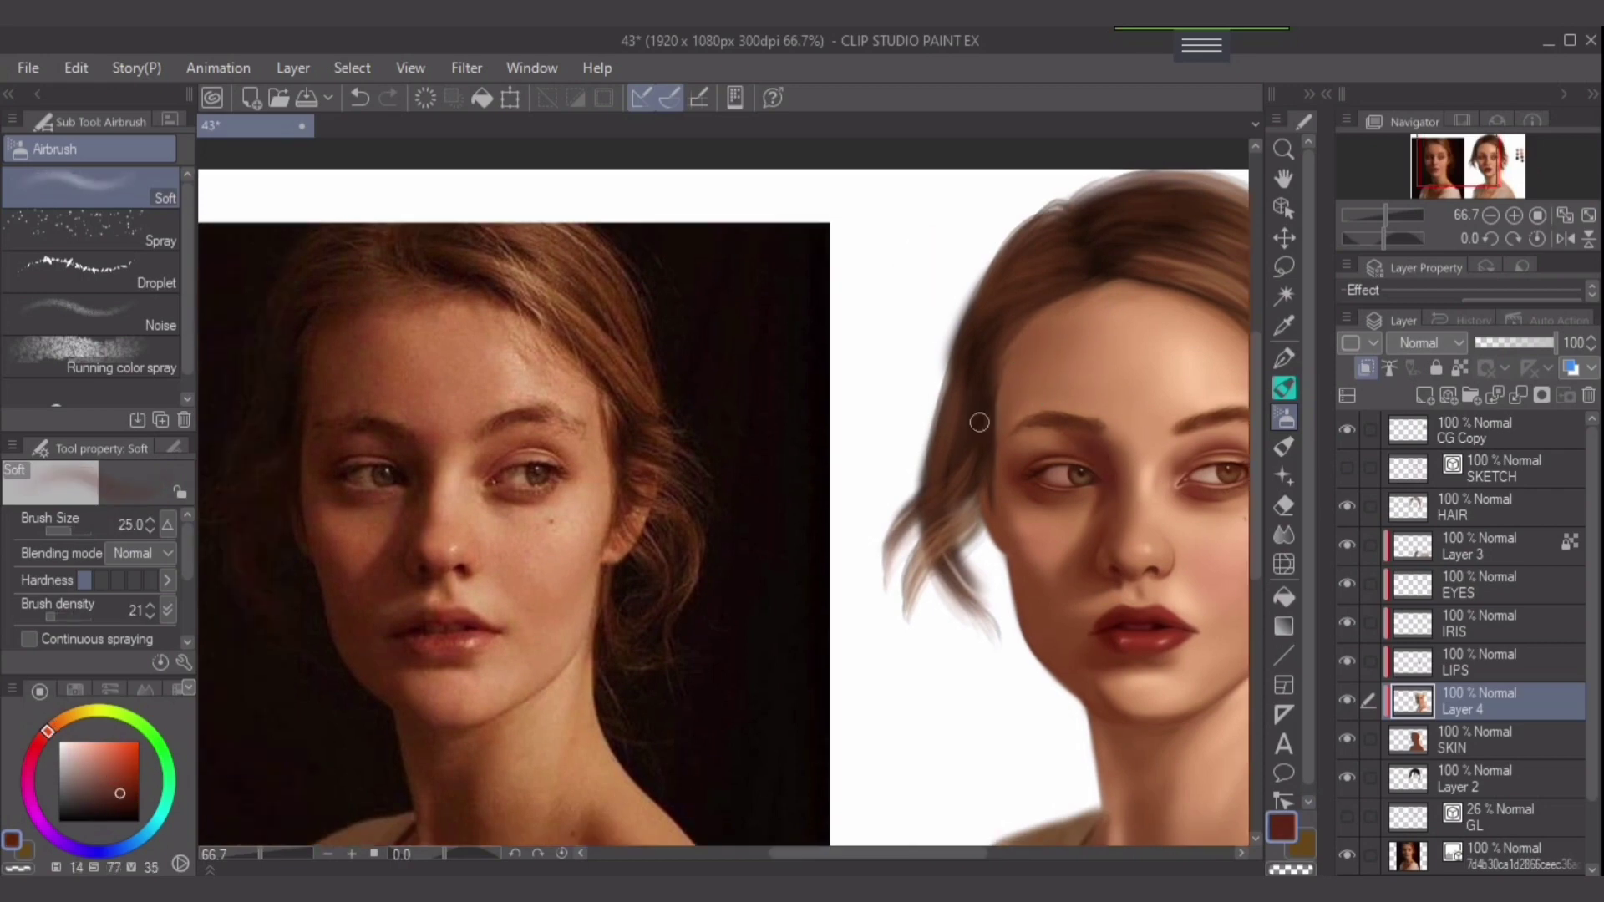
left_click(1083, 435, "alt")
left_click_drag(1237, 447, 1054, 443)
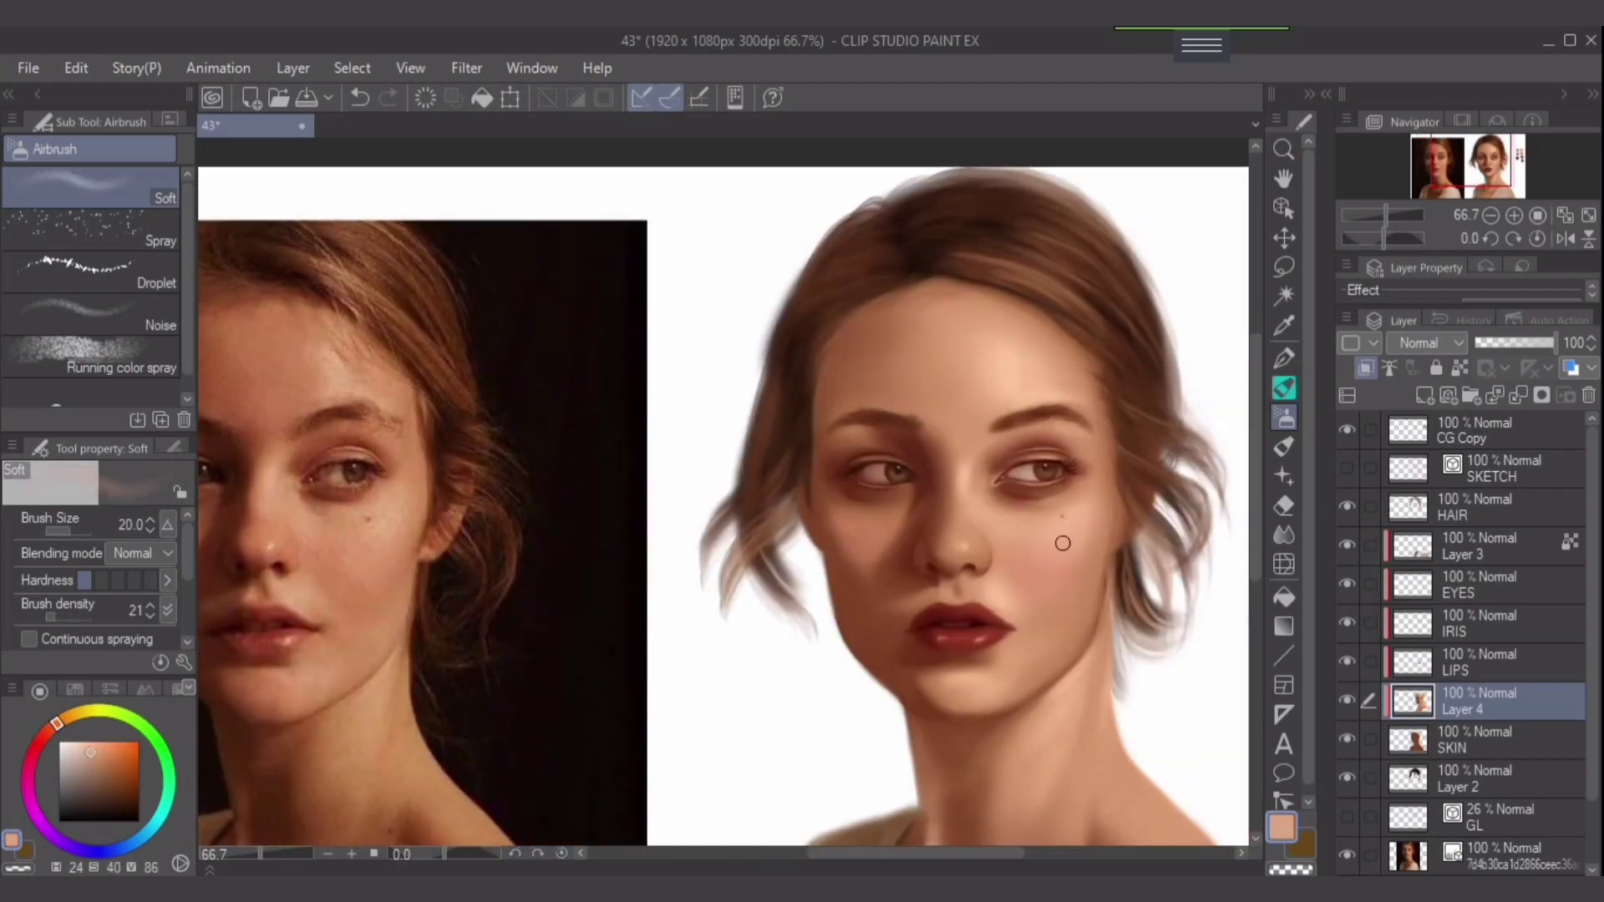
scroll(1216, 695, "up", 1)
key("bracketleft")
left_click(658, 481, "alt")
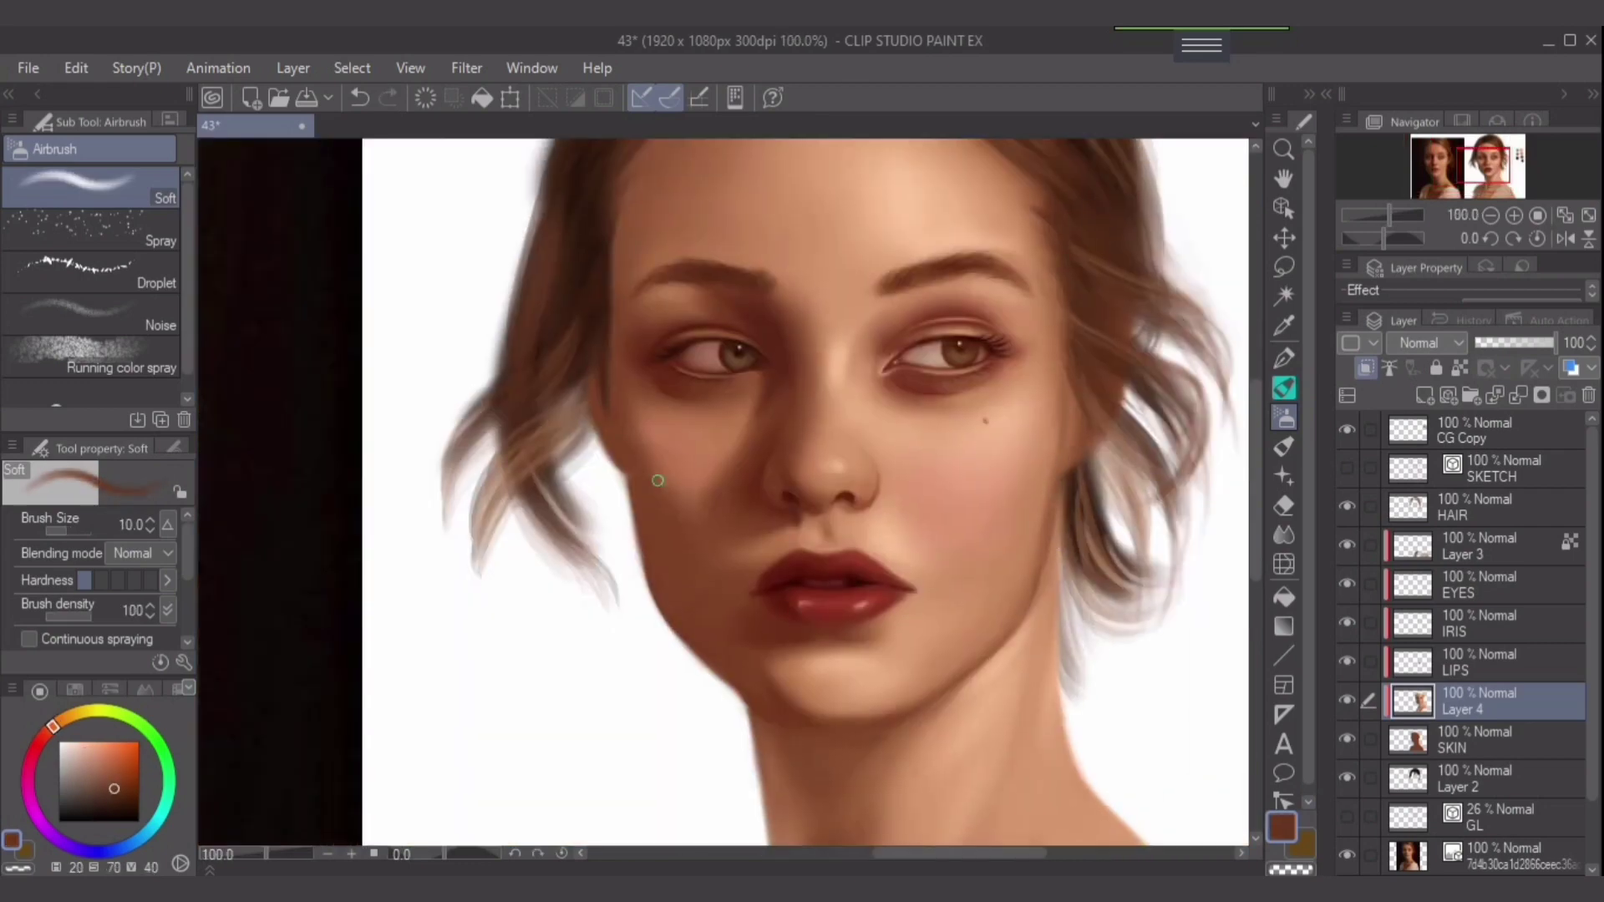
Draw fine loose strands along both side locks on the HAIR layer with a size 4 airbrush in sampled brown.
key("bracketleft")
key("bracketleft")
key("bracketleft")
left_click(599, 493, "ctrl+shift")
left_click(599, 493, "alt")
left_click_drag(489, 477, 468, 614)
mouse_move(576, 485)
left_mouse_down()
mouse_move(597, 552)
mouse_move(438, 568)
left_mouse_up()
left_click(1003, 543, "alt")
left_click_drag(1020, 418, 944, 548)
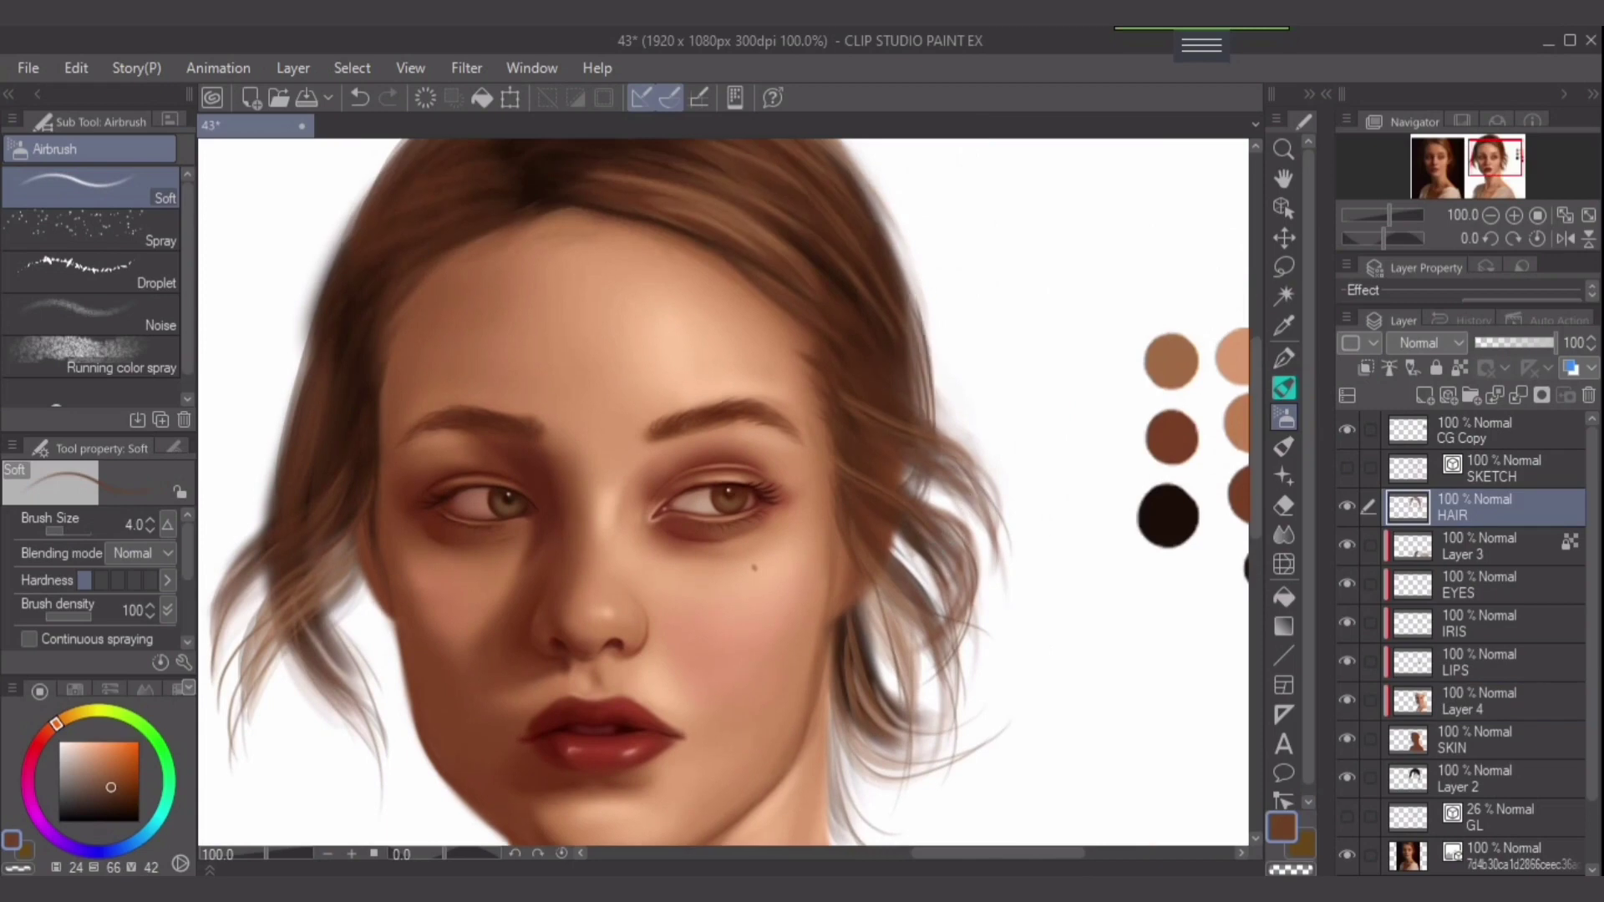
Refine the hair with sampled dark browns and the Finger tip blender, and add a dark green background on Layer 5.
left_click_drag(585, 351, 606, 519)
left_click(565, 230, "alt")
left_click(865, 436, "alt")
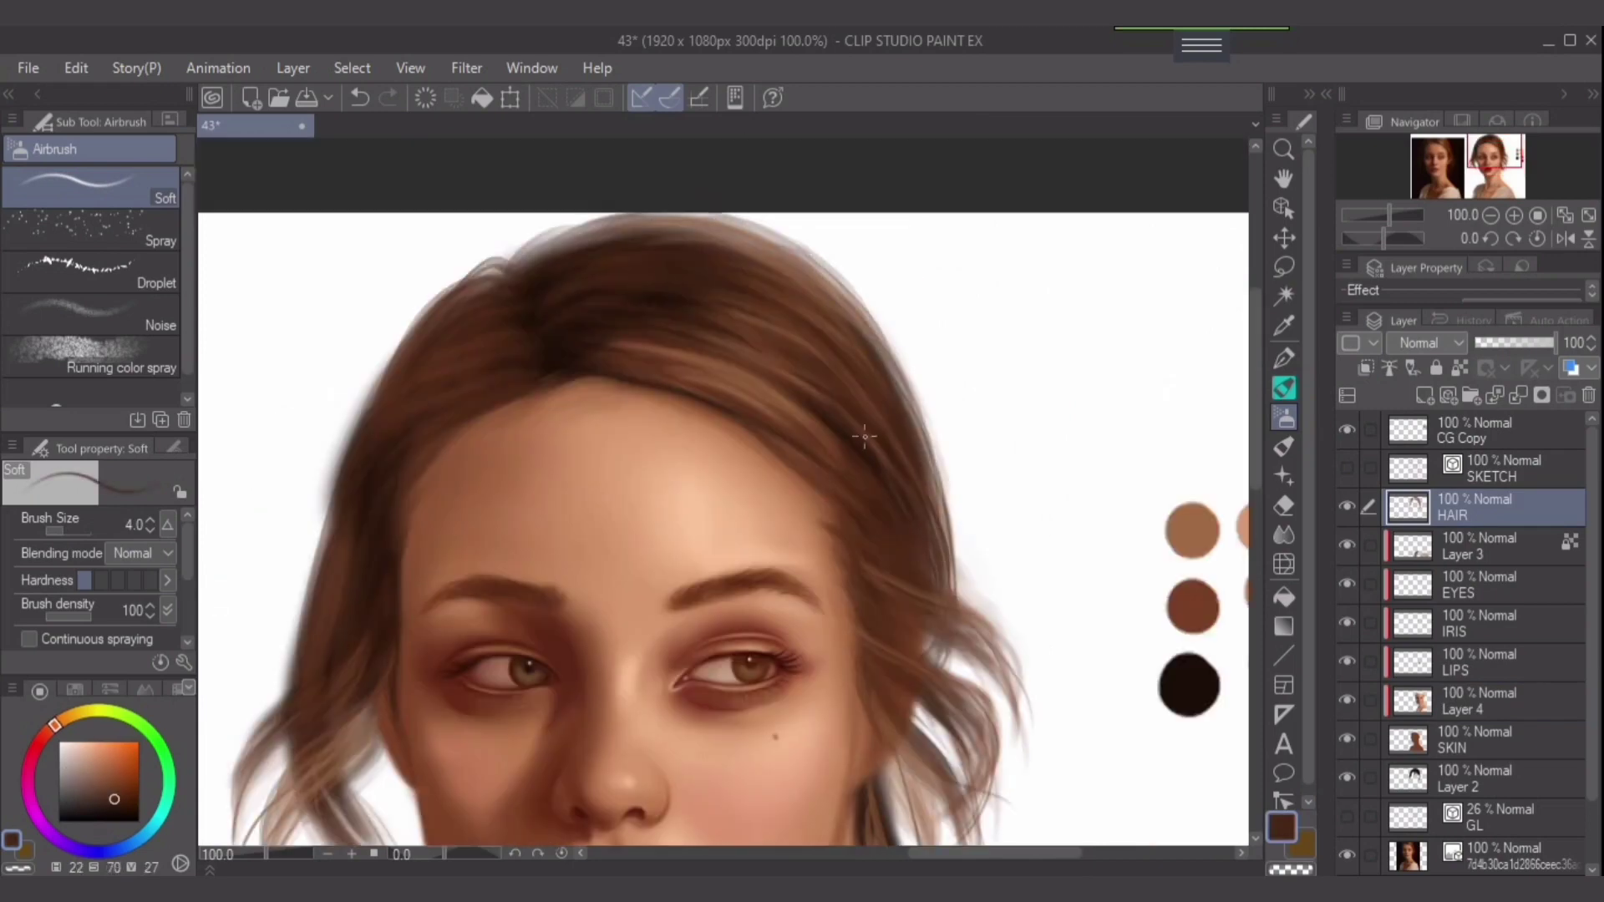
key("j")
left_click_drag(837, 514, 986, 242)
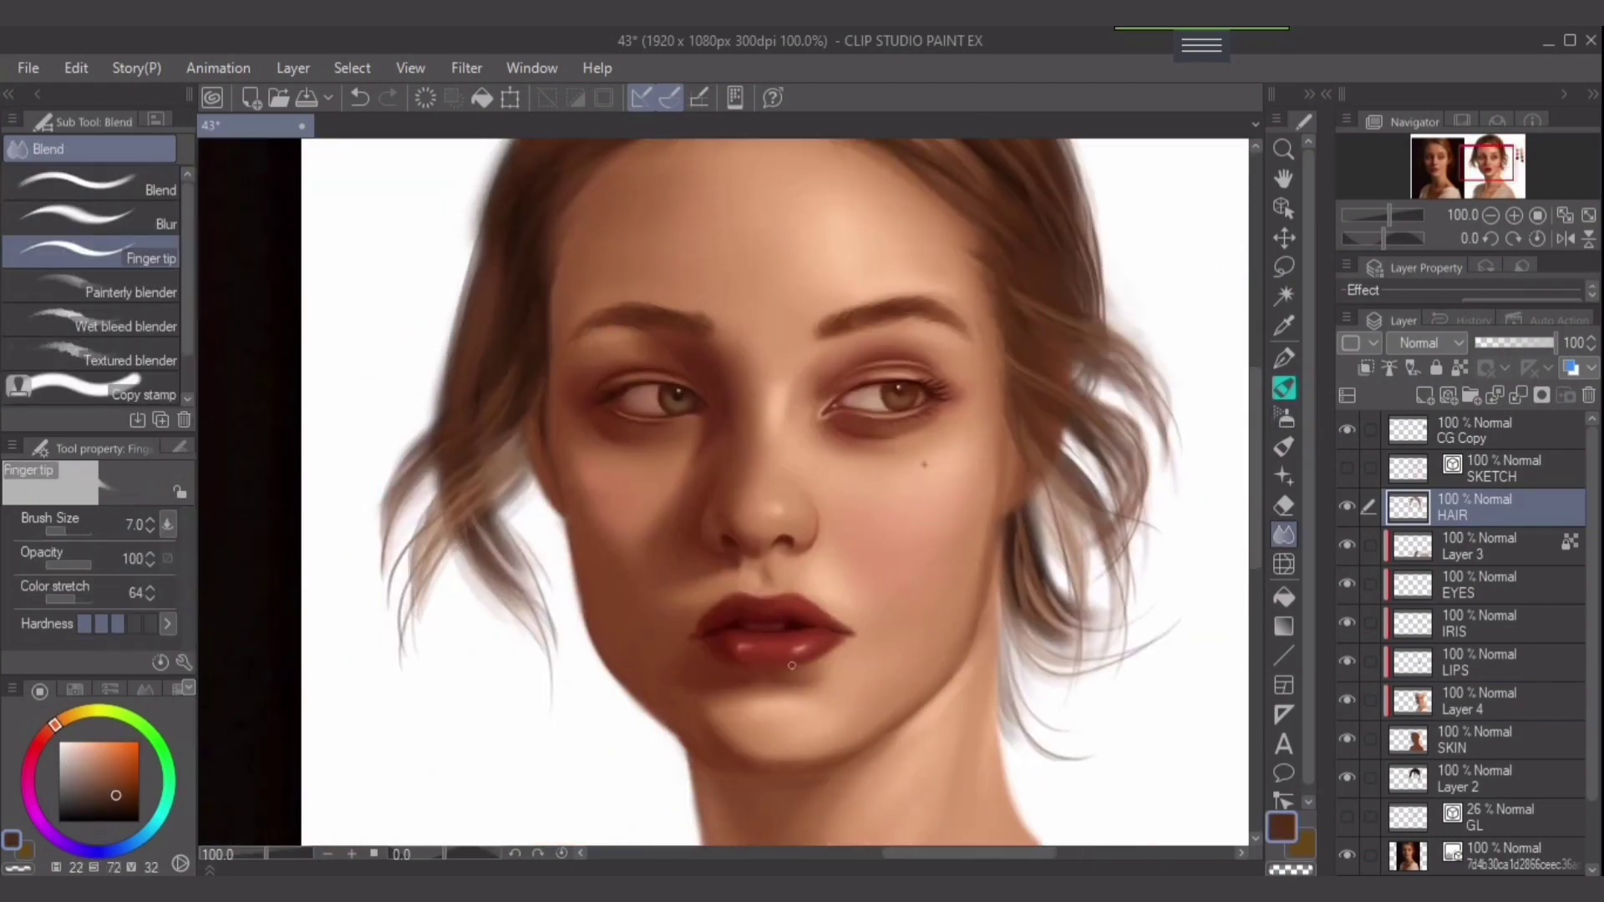
scroll(793, 666, "up", 3)
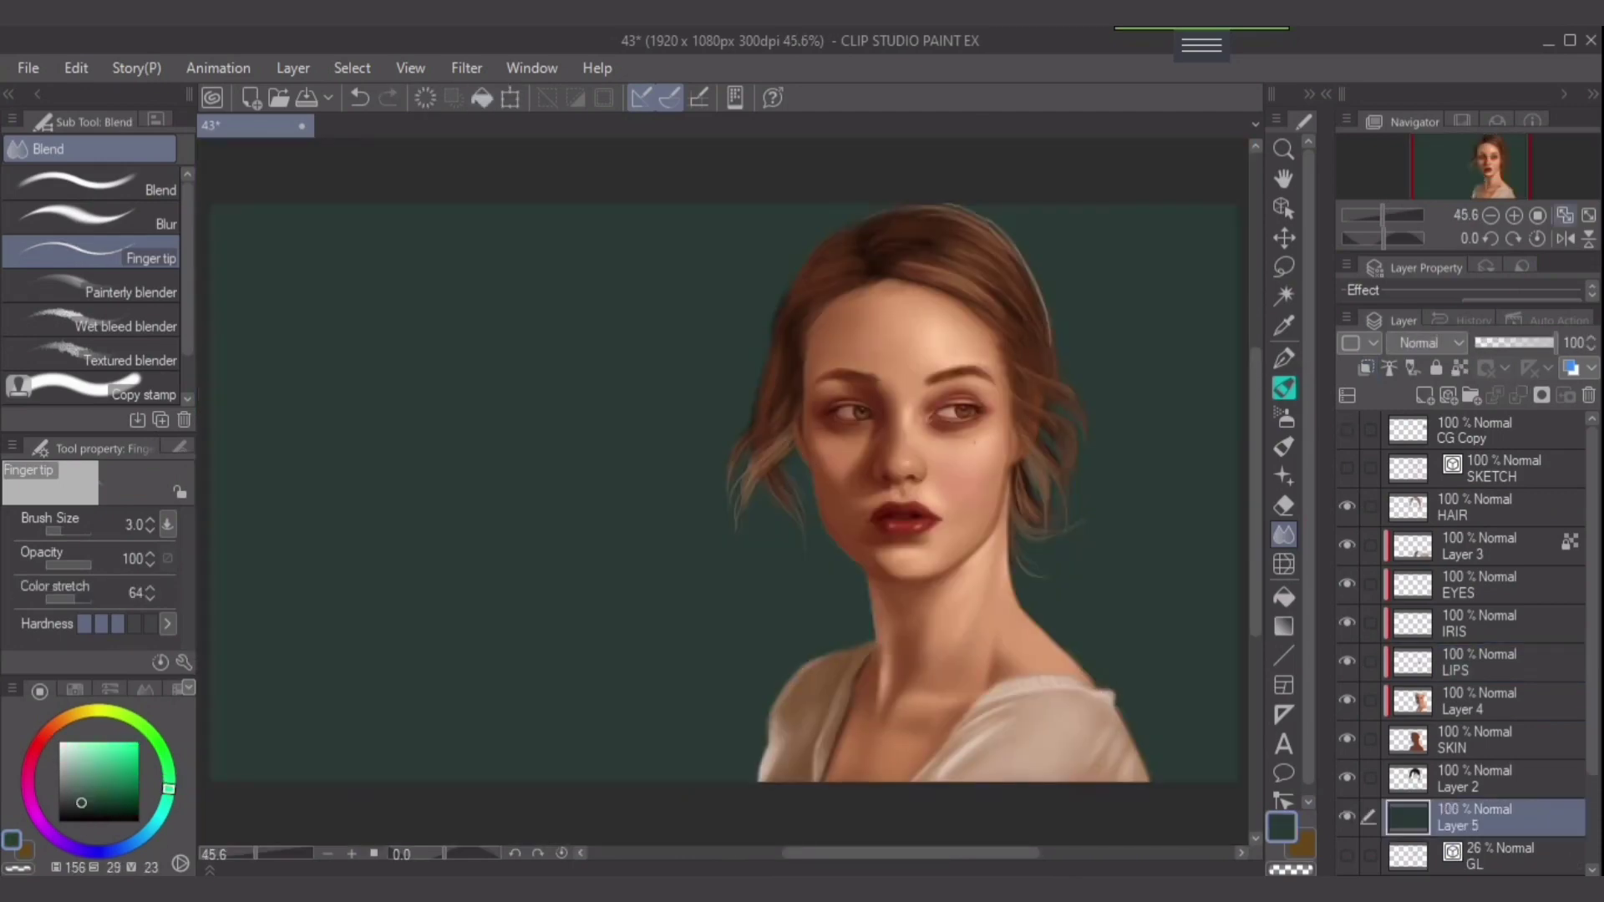
Shade the shadowed cheek and jaw on Layer 4 with a brown soft airbrush at size 70 and density 100.
key("bracketright")
mouse_move(699, 638)
left_mouse_down()
mouse_move(630, 555)
mouse_move(717, 691)
mouse_move(550, 553)
left_mouse_up()
key("bracketleft")
key("bracketleft")
key("bracketleft")
key("bracketleft")
key("bracketleft")
key("bracketleft")
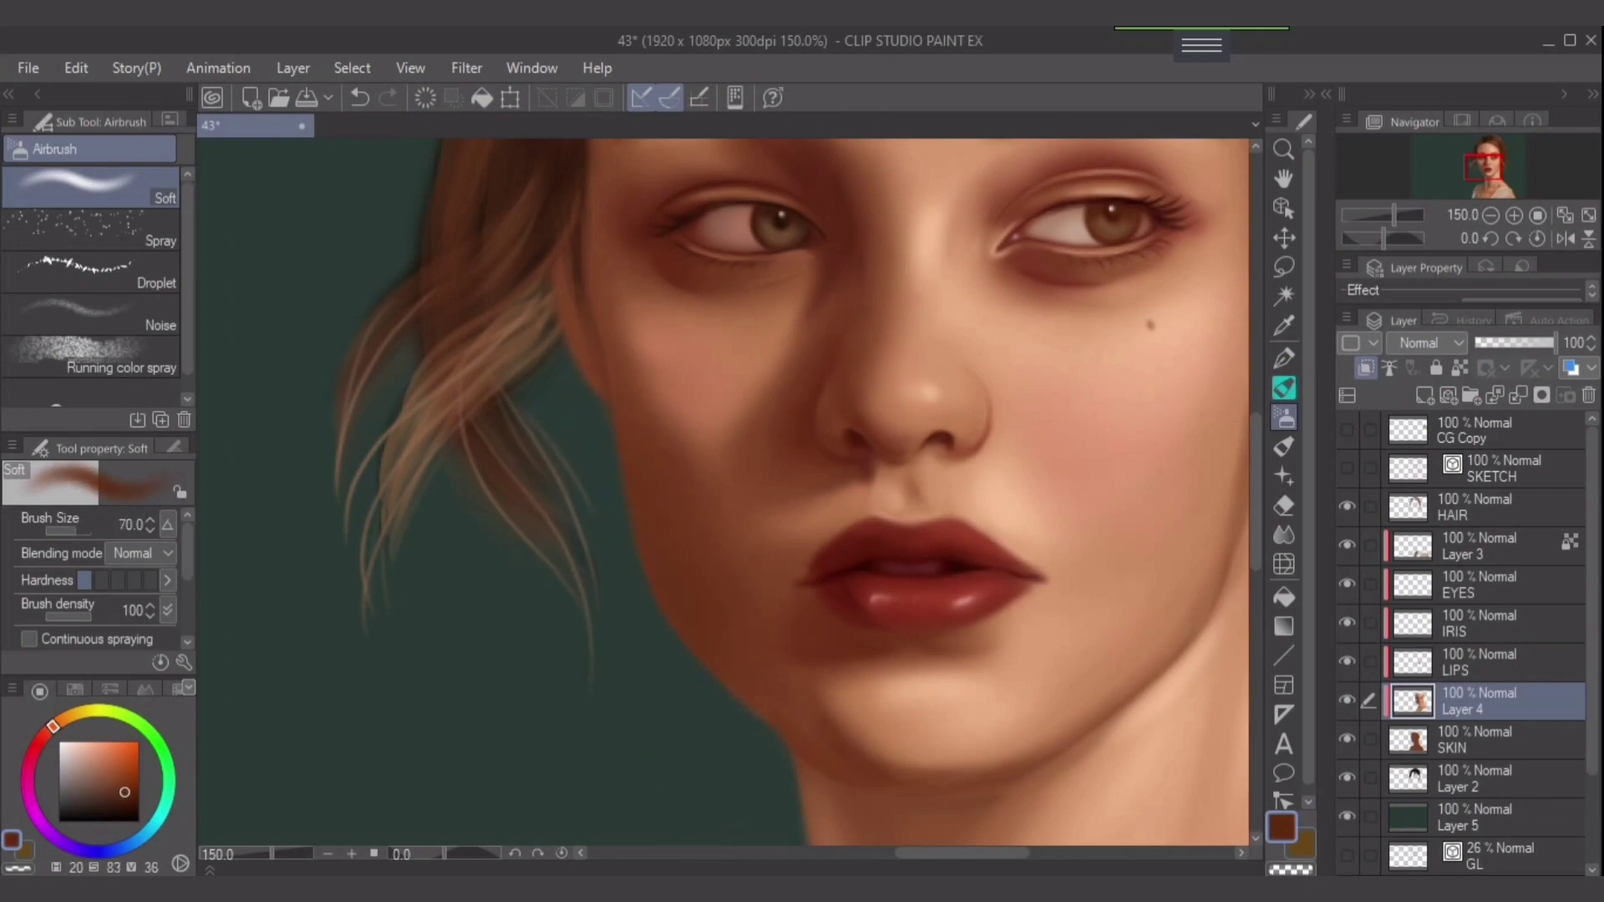
left_click(666, 554, "alt")
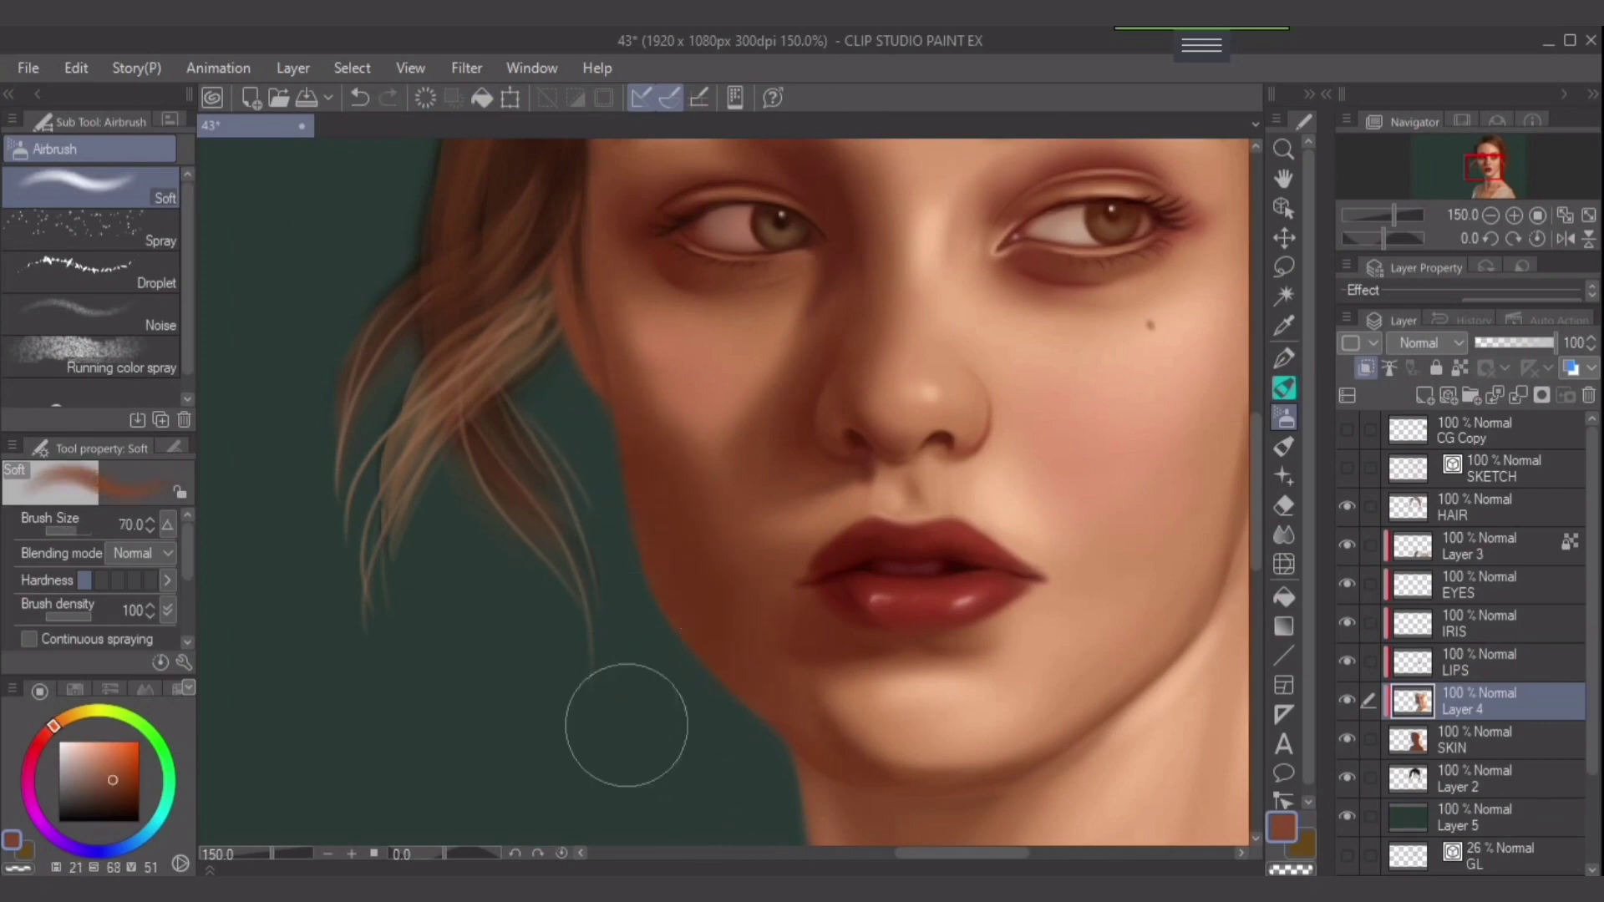
Define the jawline and the underside of the chin with a sampled brown airbrush at size 8.
key("bracketleft")
key("bracketleft")
key("bracketleft")
key("bracketleft")
key("bracketleft")
key("bracketleft")
key("bracketleft")
key("bracketleft")
key("bracketleft")
key("bracketleft")
key("bracketleft")
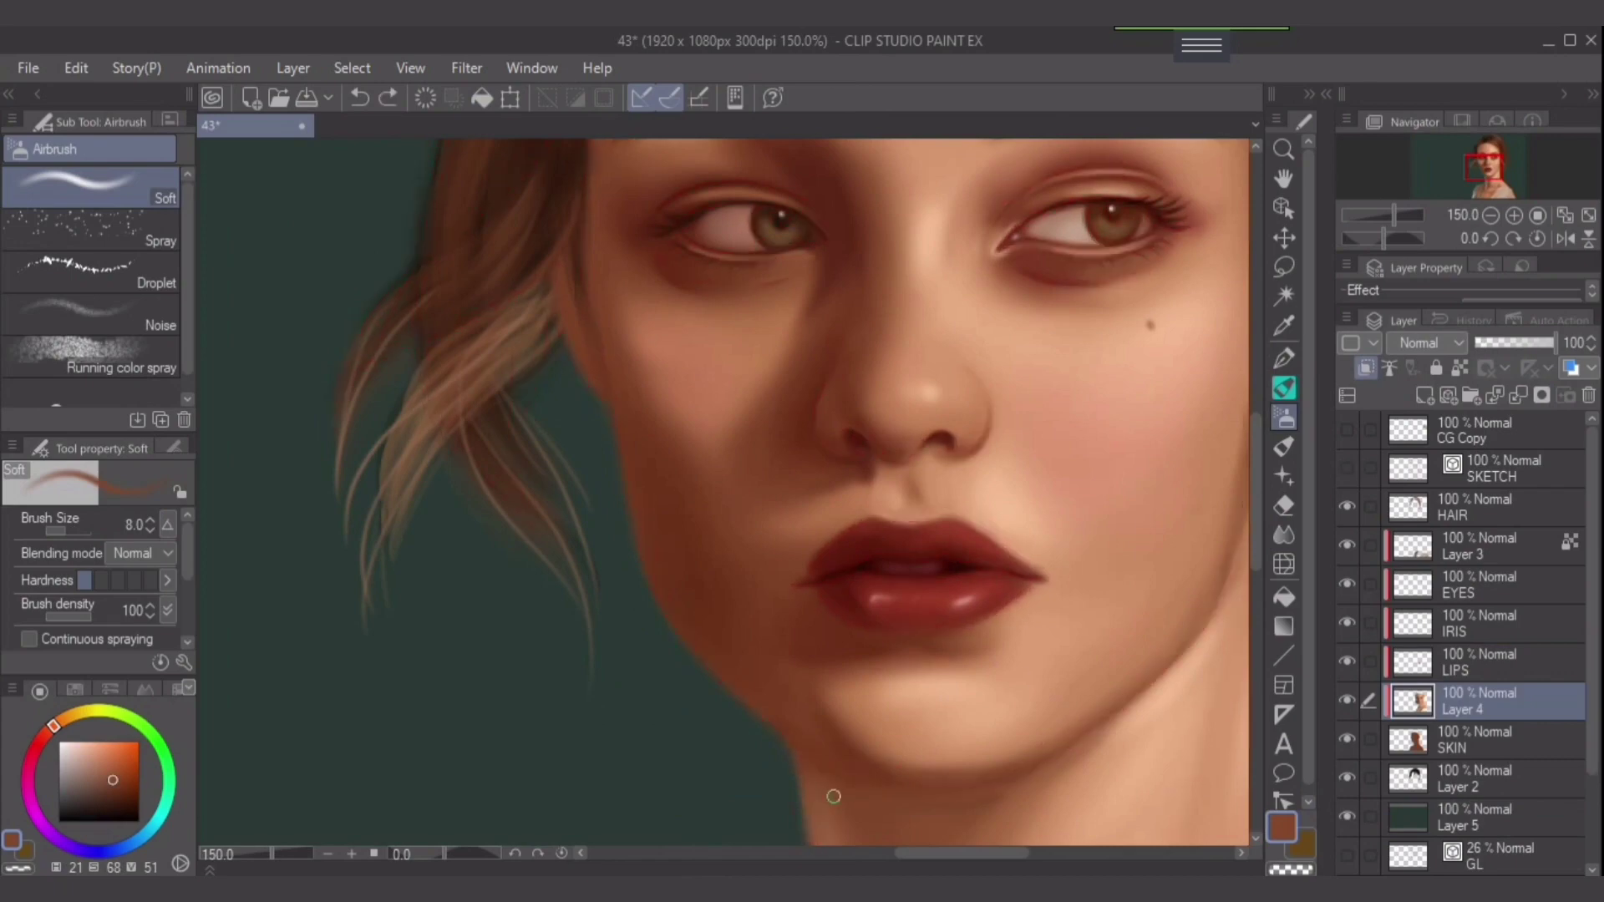
key("bracketleft")
key("bracketleft")
key("bracketleft")
key("bracketleft")
key("bracketleft")
scroll(726, 634, "up", 1)
key("bracketright")
key("bracketright")
key("bracketright")
key("bracketright")
key("bracketright")
key("bracketright")
key("bracketright")
left_click(977, 698, "alt")
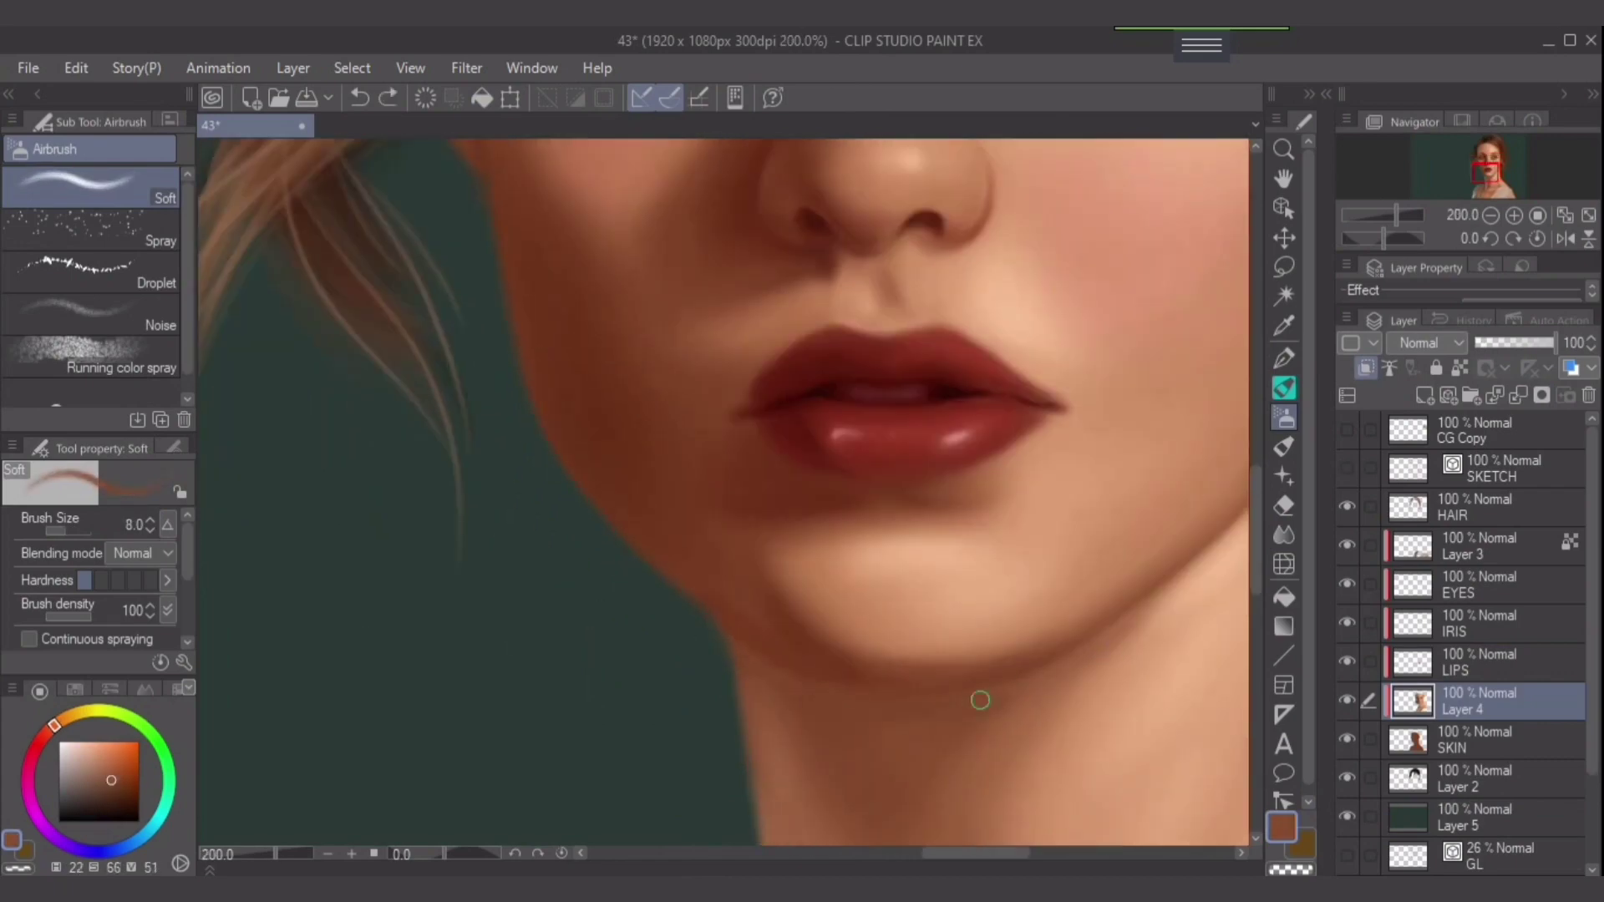
Deepen the shadow under the chin with a dark red-brown airbrush at density 100.
scroll(863, 704, "down", 2)
left_click(625, 597, "alt")
key("bracketright")
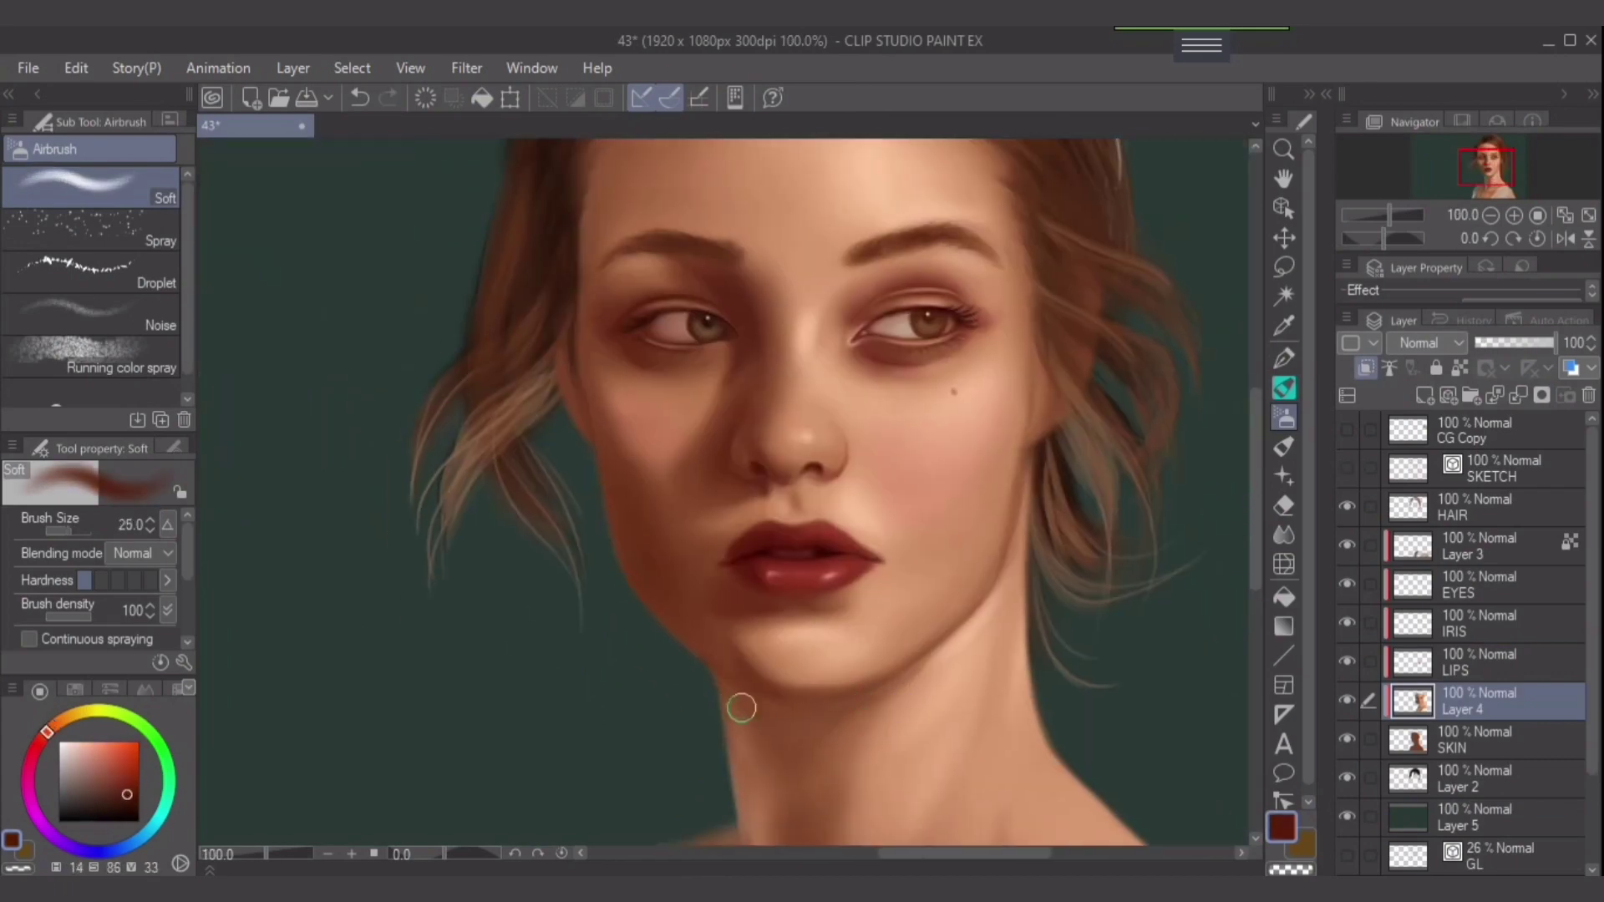
mouse_move(810, 711)
left_mouse_down()
mouse_move(760, 752)
mouse_move(712, 698)
left_mouse_up()
key("bracketleft")
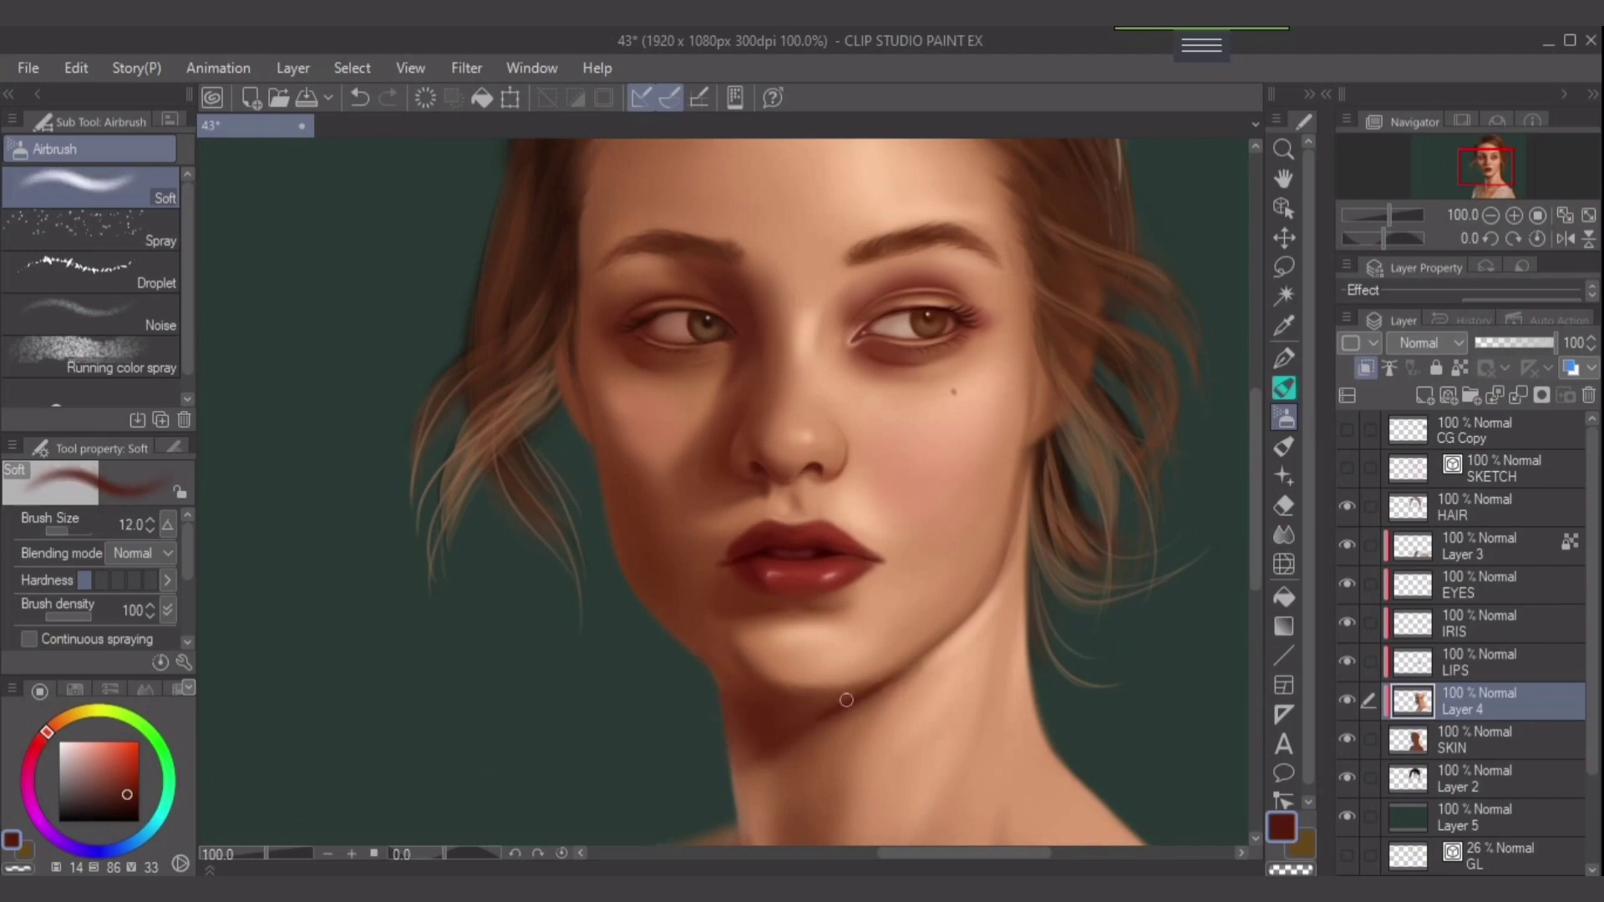
left_click_drag(752, 735, 648, 605)
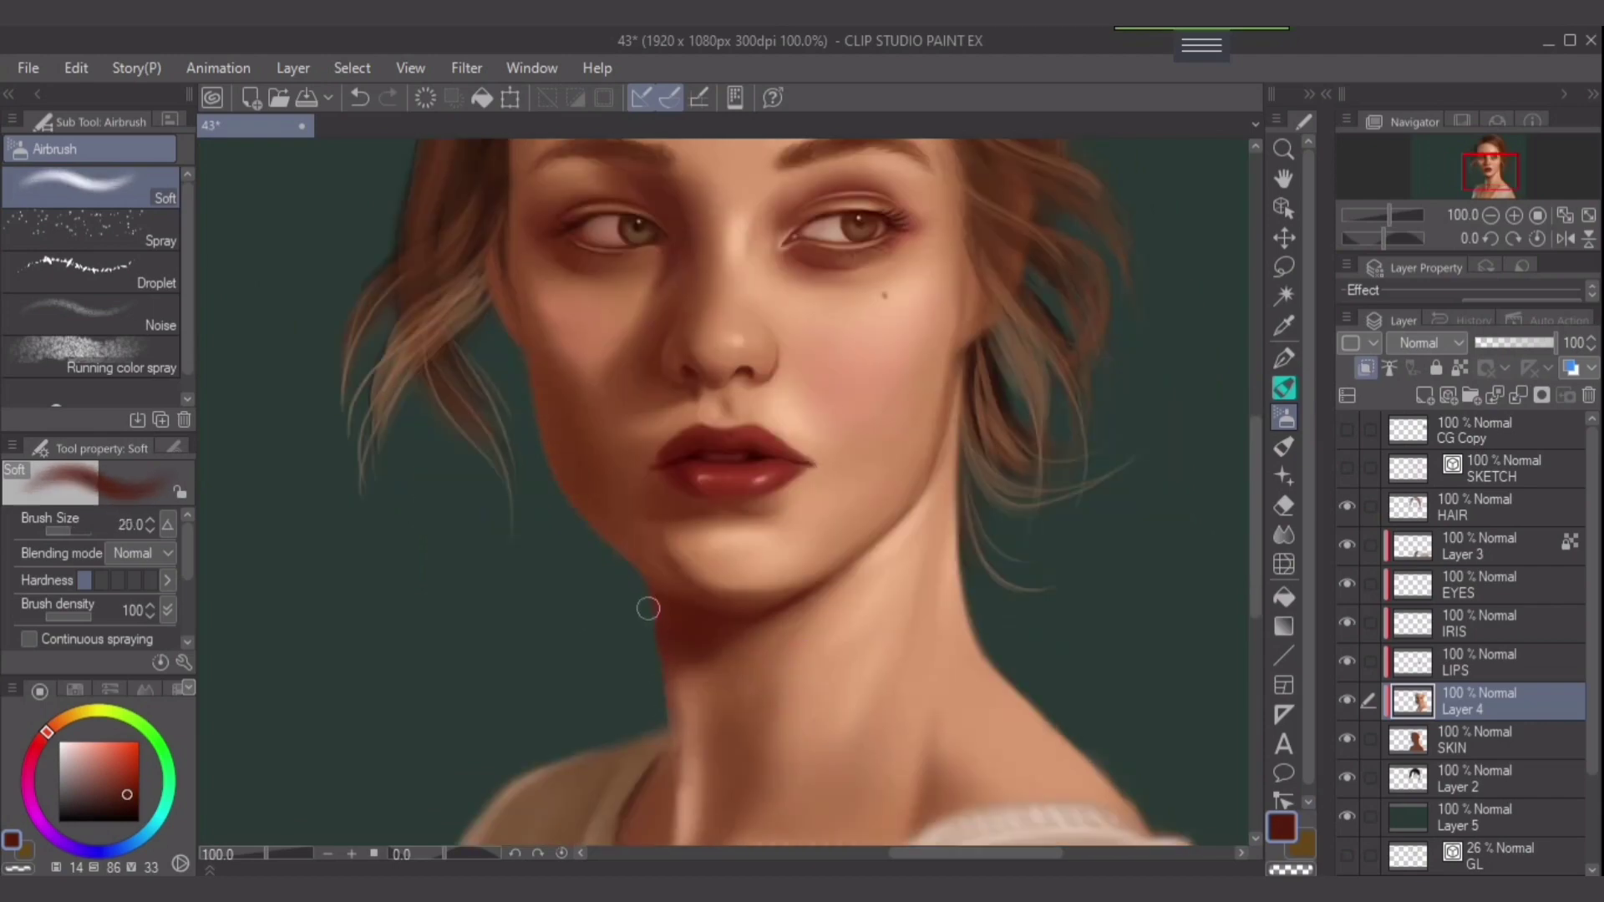
Blend the chin shadow down the side of the neck with sampled browns at brush size 30.
key("bracketleft")
left_click(678, 684, "alt")
left_click(673, 668, "alt")
key("bracketright")
left_click(702, 669)
left_click(691, 727, "alt")
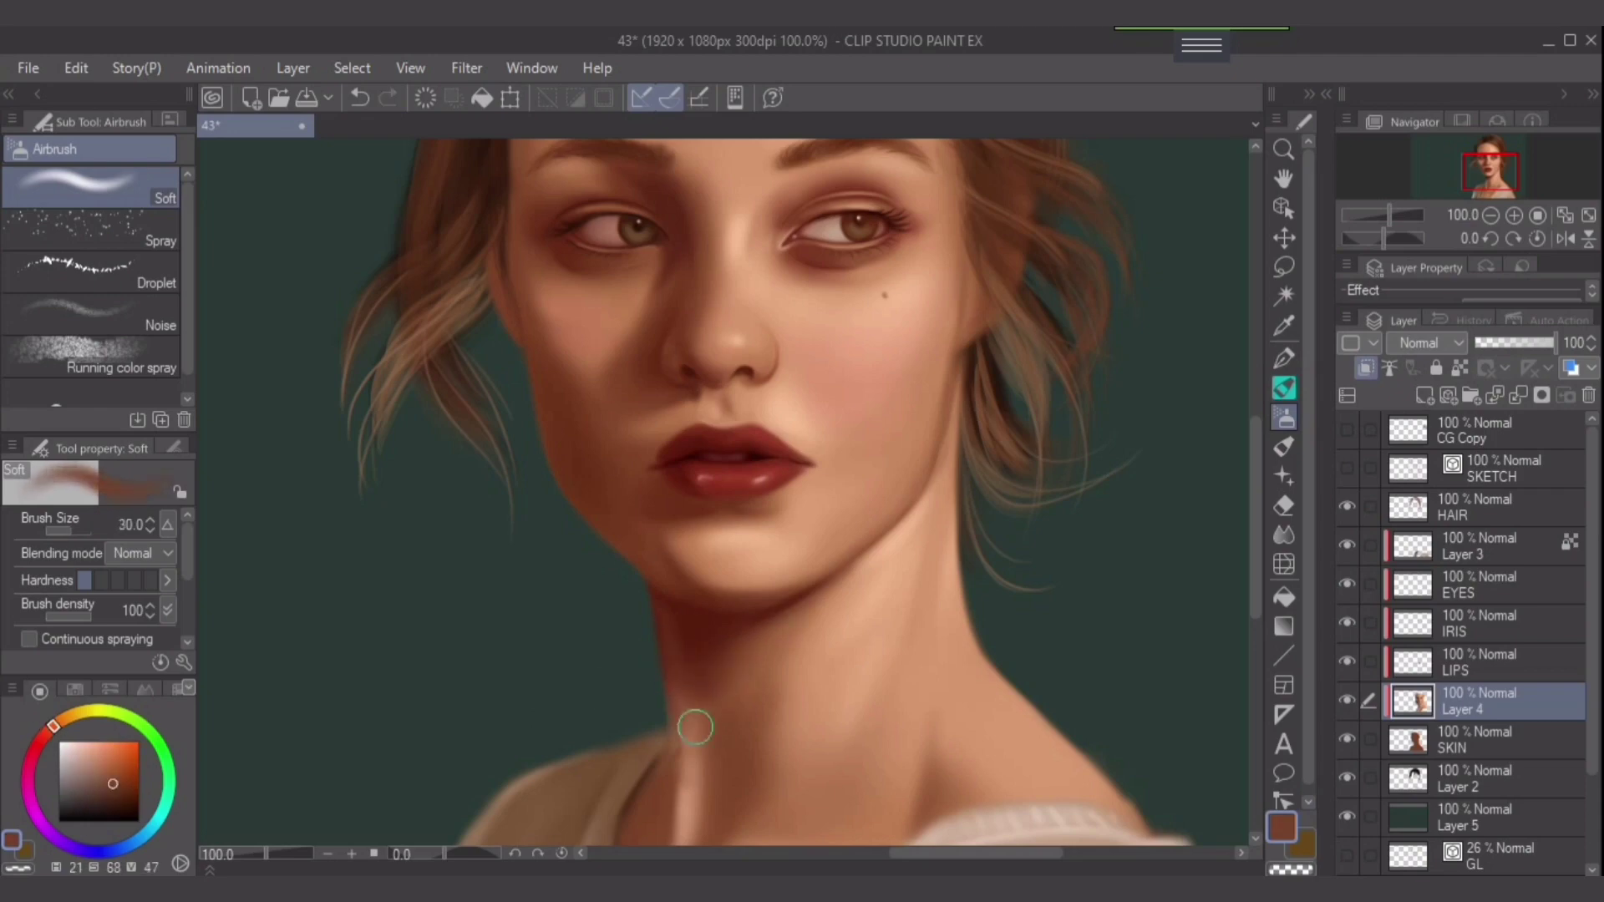
left_click_drag(691, 727, 666, 631)
left_click(657, 726, "alt")
Darken the chest and the skin along the blouse neckline with deep red-brown at brush sizes 30 and 15.
key("bracketleft")
key("bracketleft")
scroll(668, 668, "down", 2)
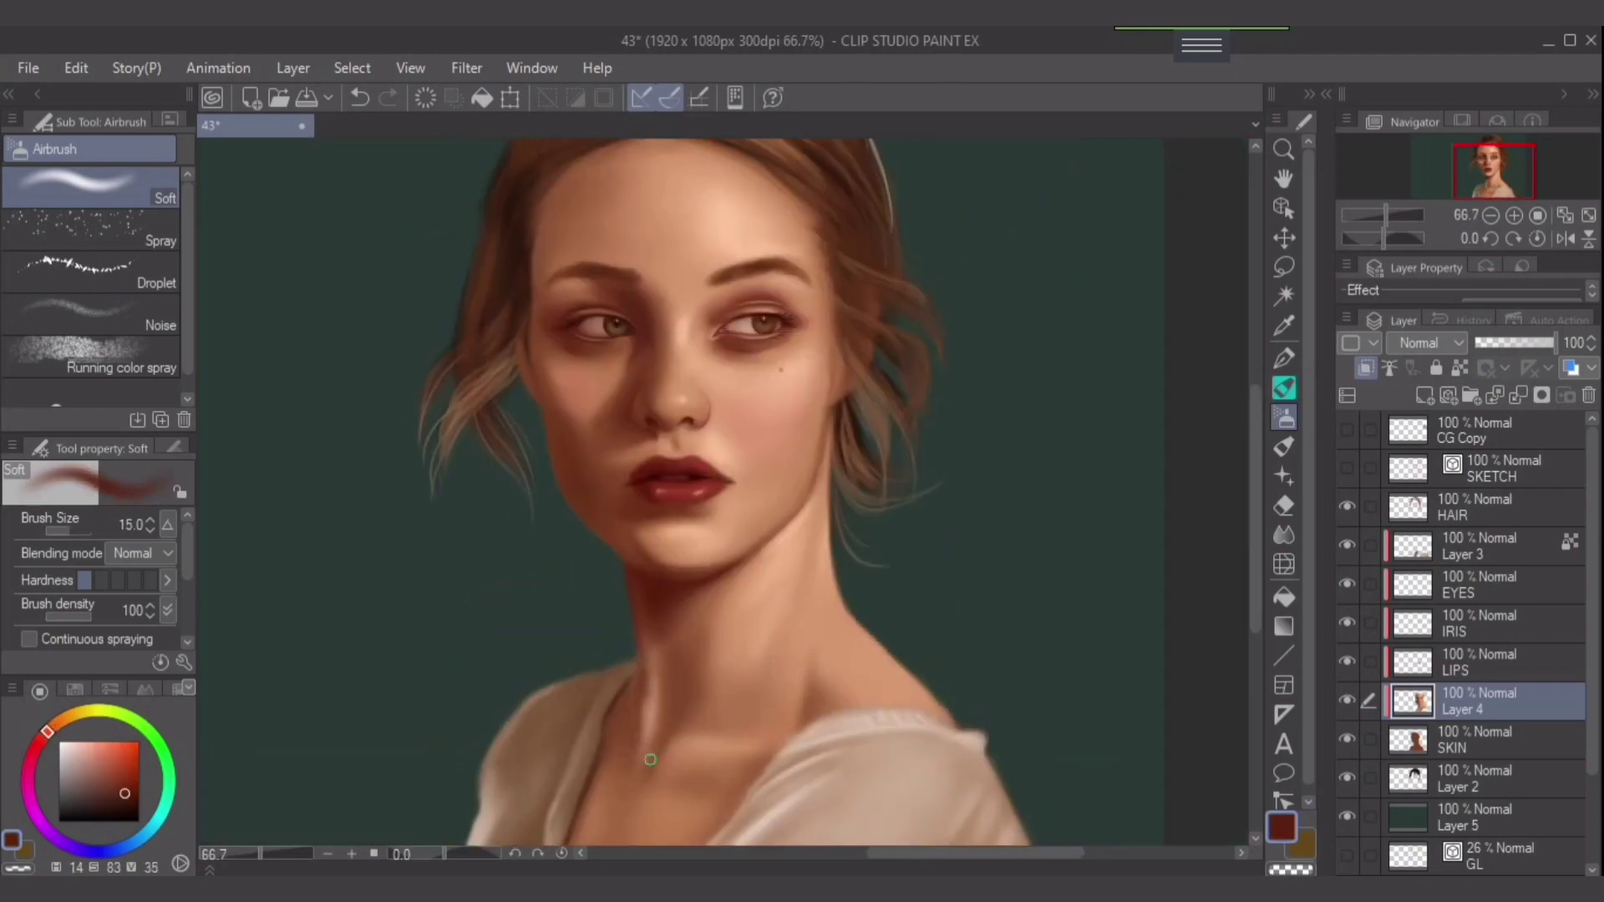
key("bracketright")
key("bracketright")
key("bracketright")
left_click_drag(748, 787, 769, 725)
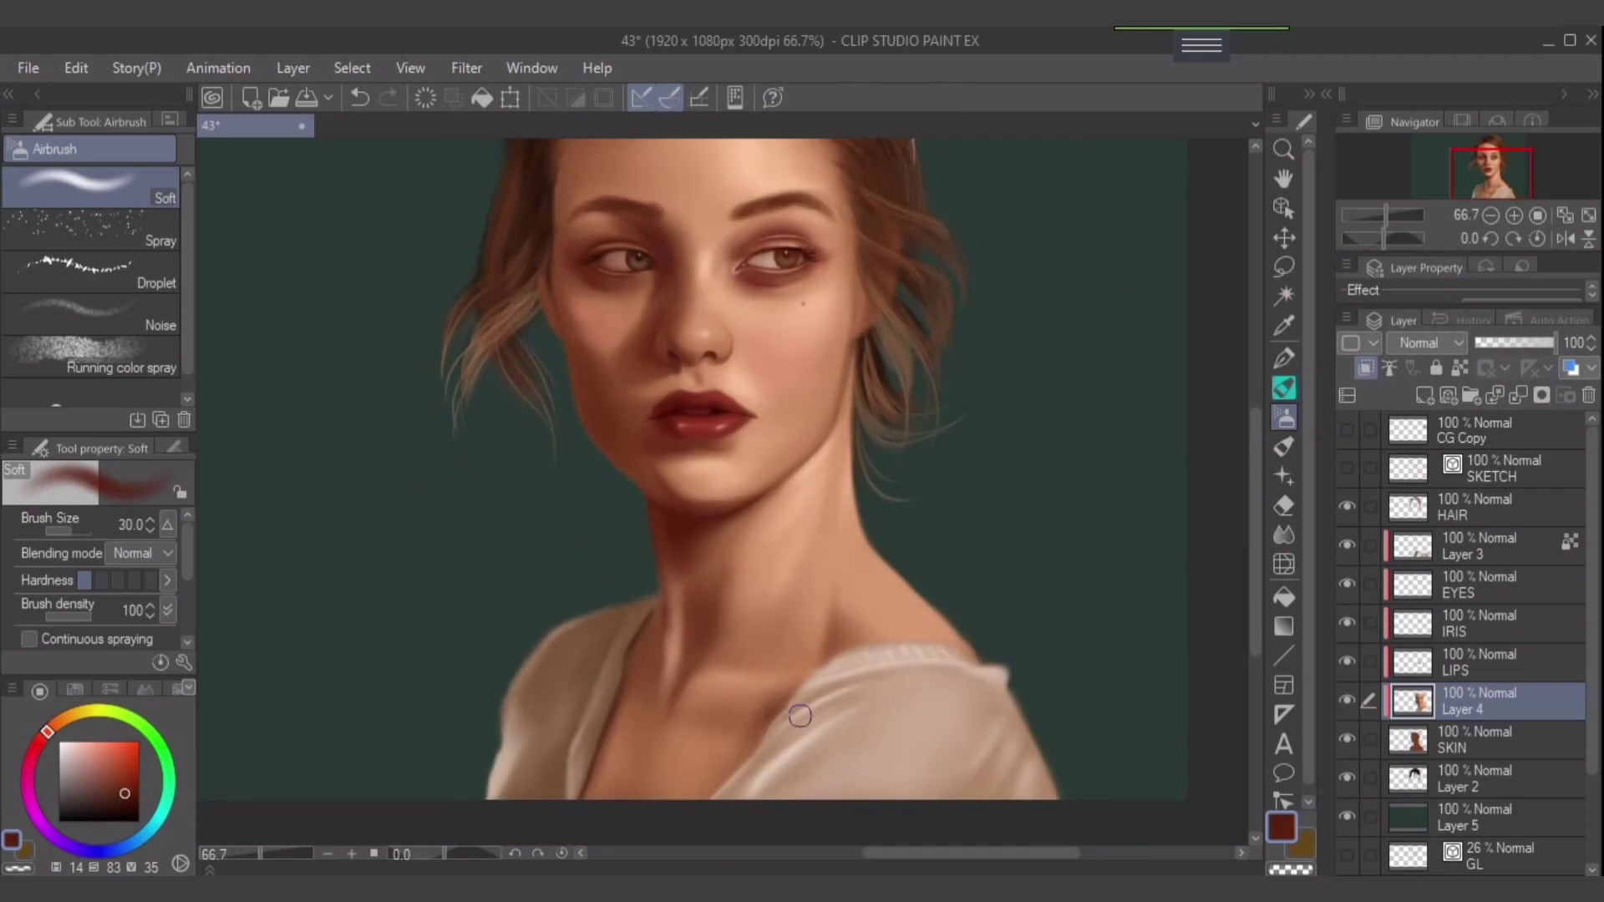
left_click(796, 704, "alt")
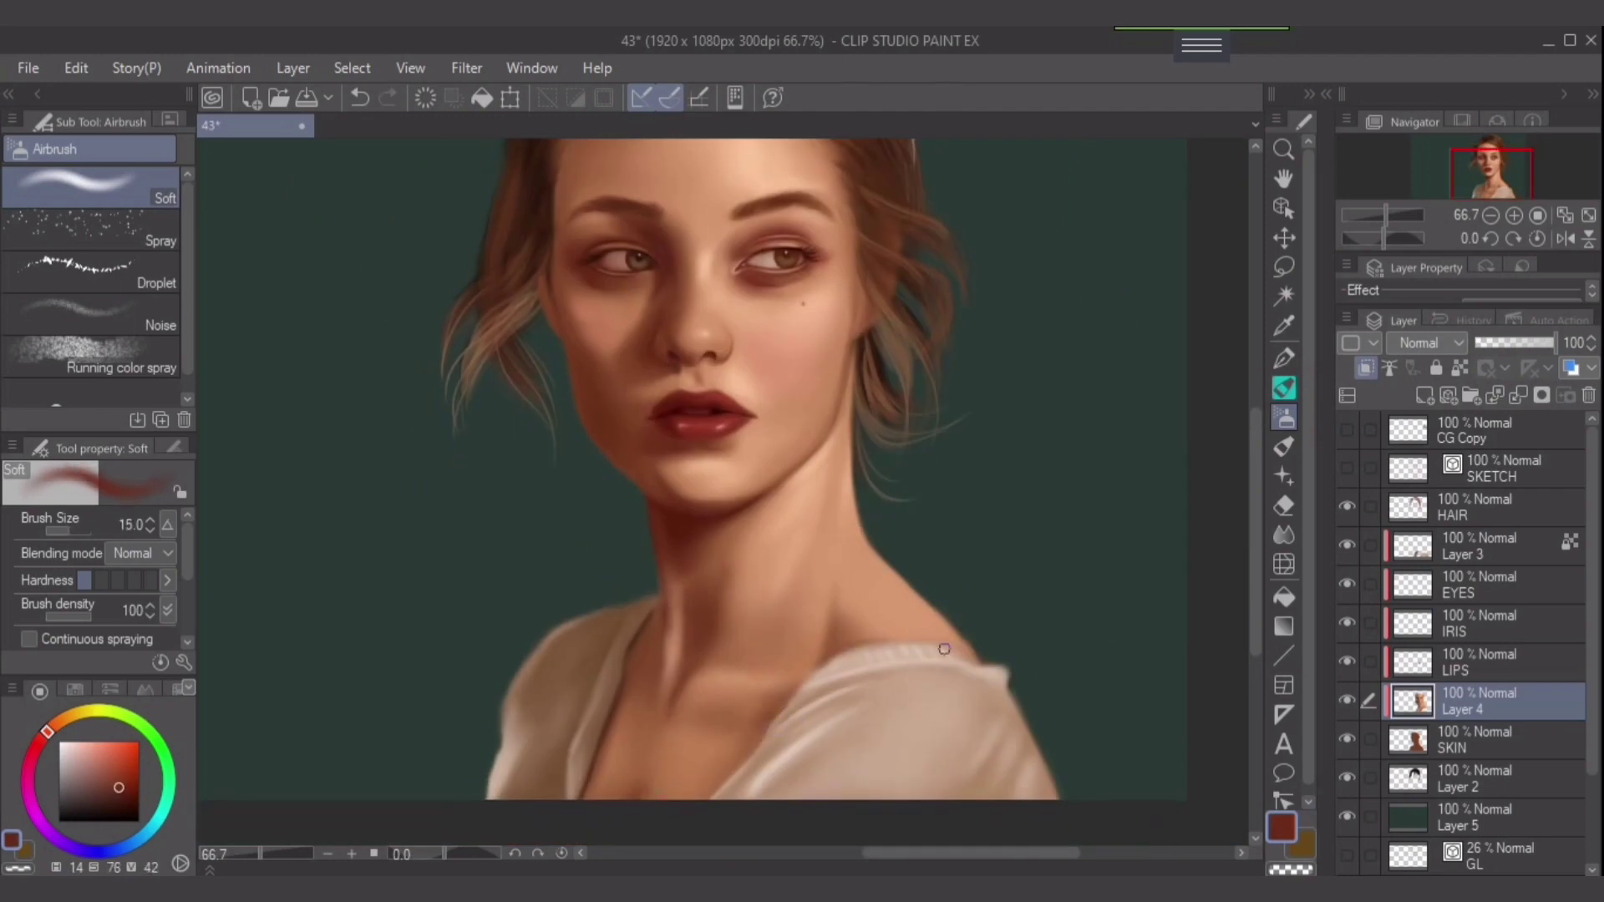
left_click_drag(566, 615, 596, 598)
Clean up the shoulder outline on the SKIN layer with the soft eraser at size 10.
left_click(595, 597, "ctrl+shift")
key("e")
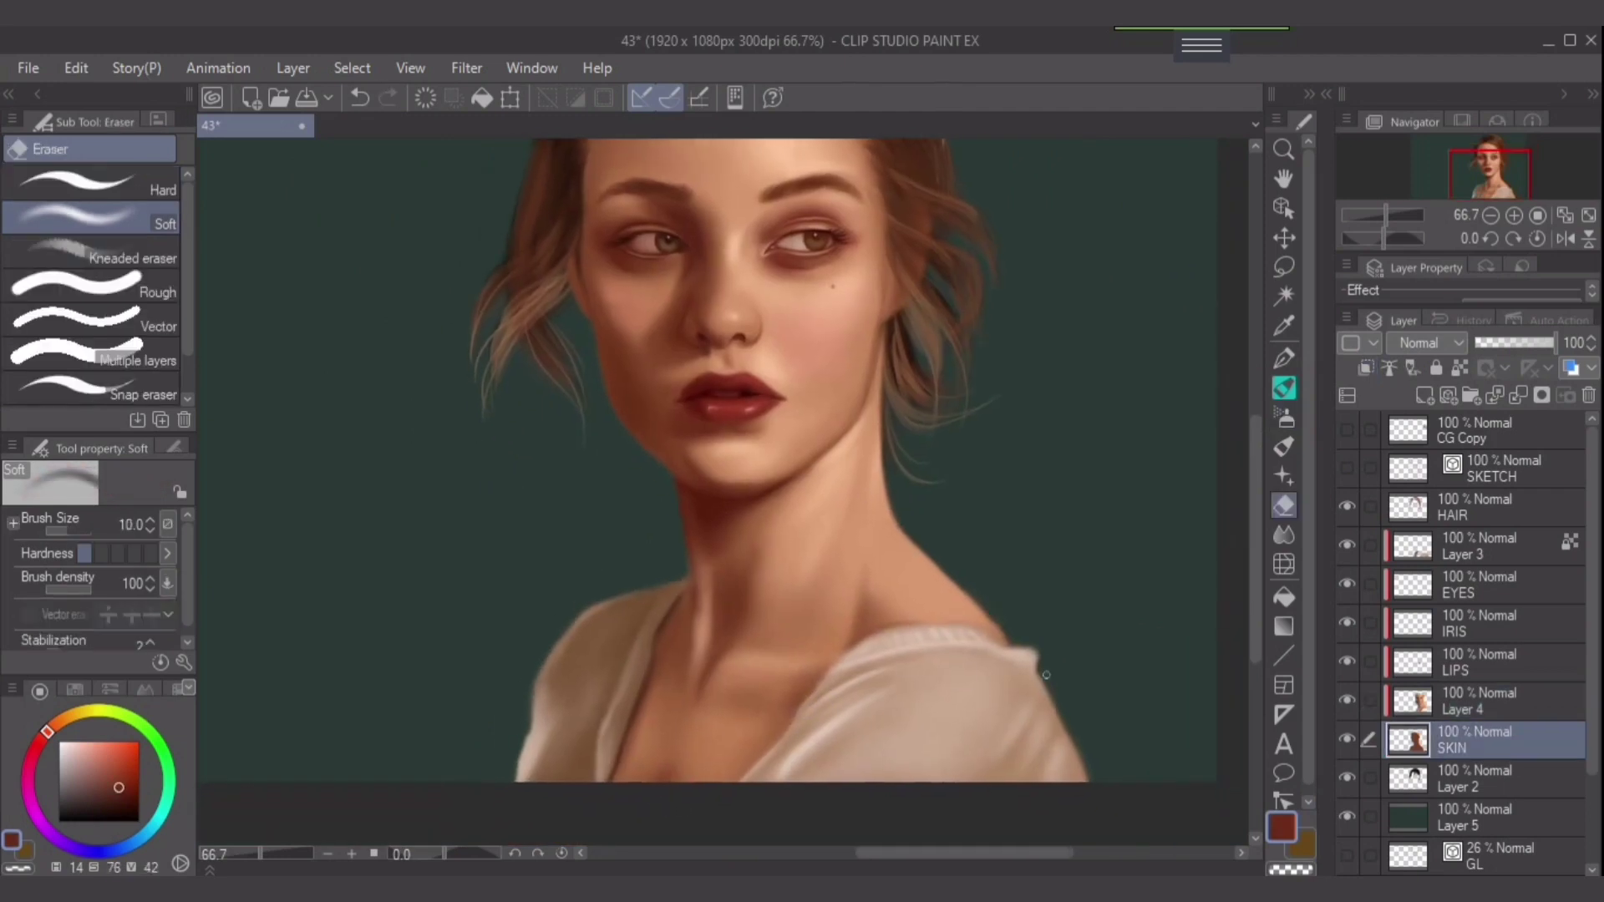
left_click(1014, 634, "alt")
scroll(903, 752, "up", 4)
Refine the right neckline edge on Layer 4 with fine pale beige and dark red-brown airbrush strokes.
left_click(774, 499, "ctrl+shift")
key("b")
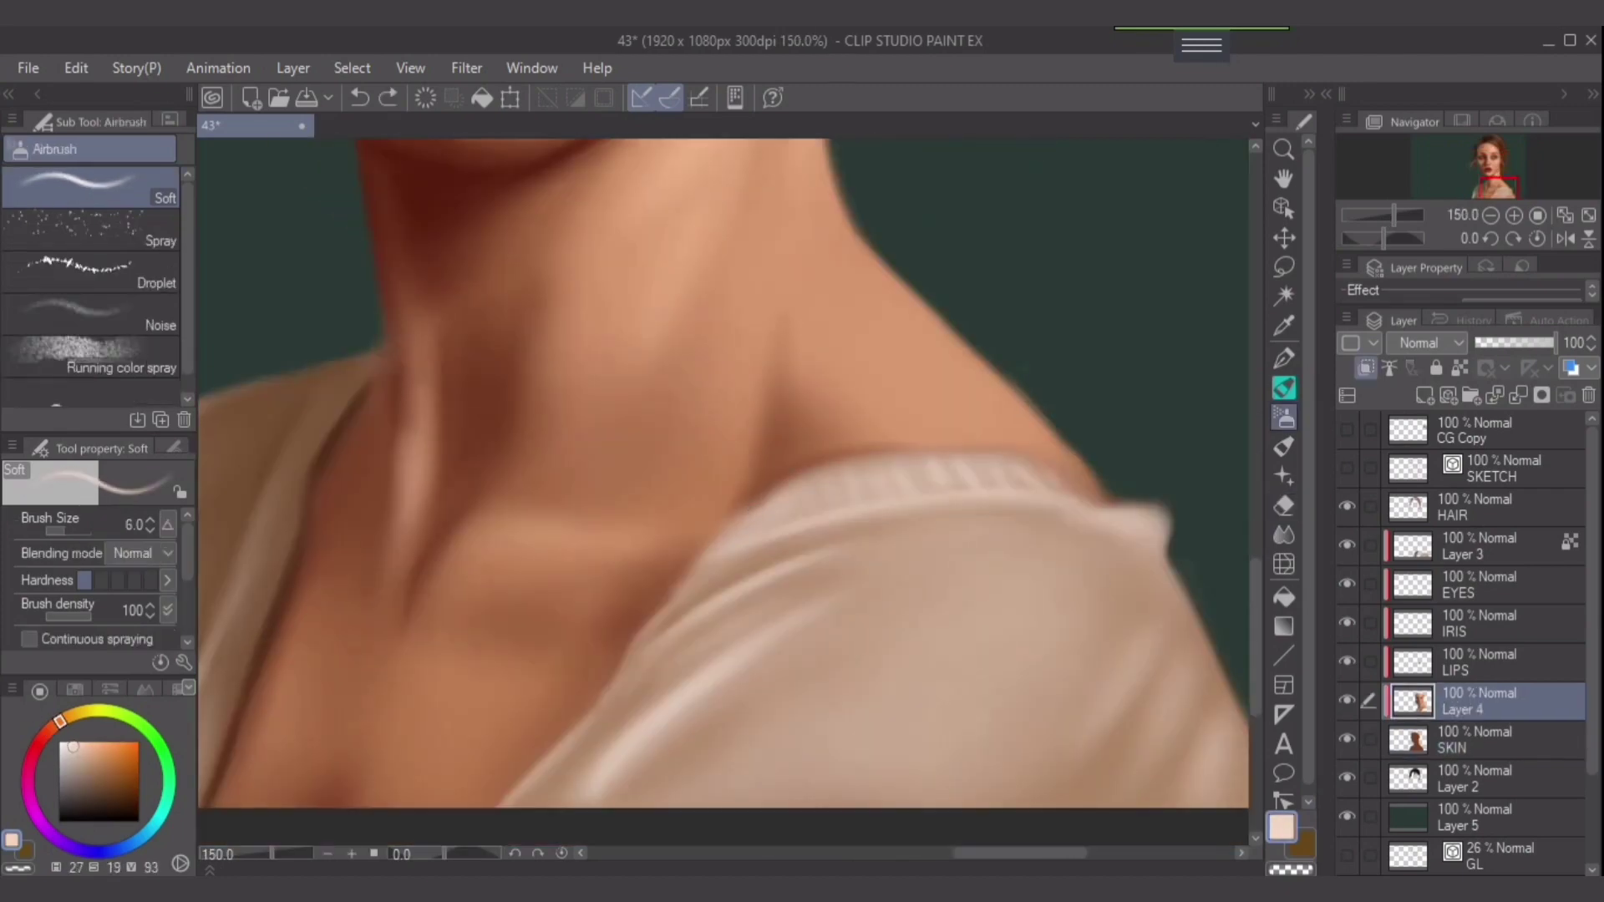
key("bracketleft")
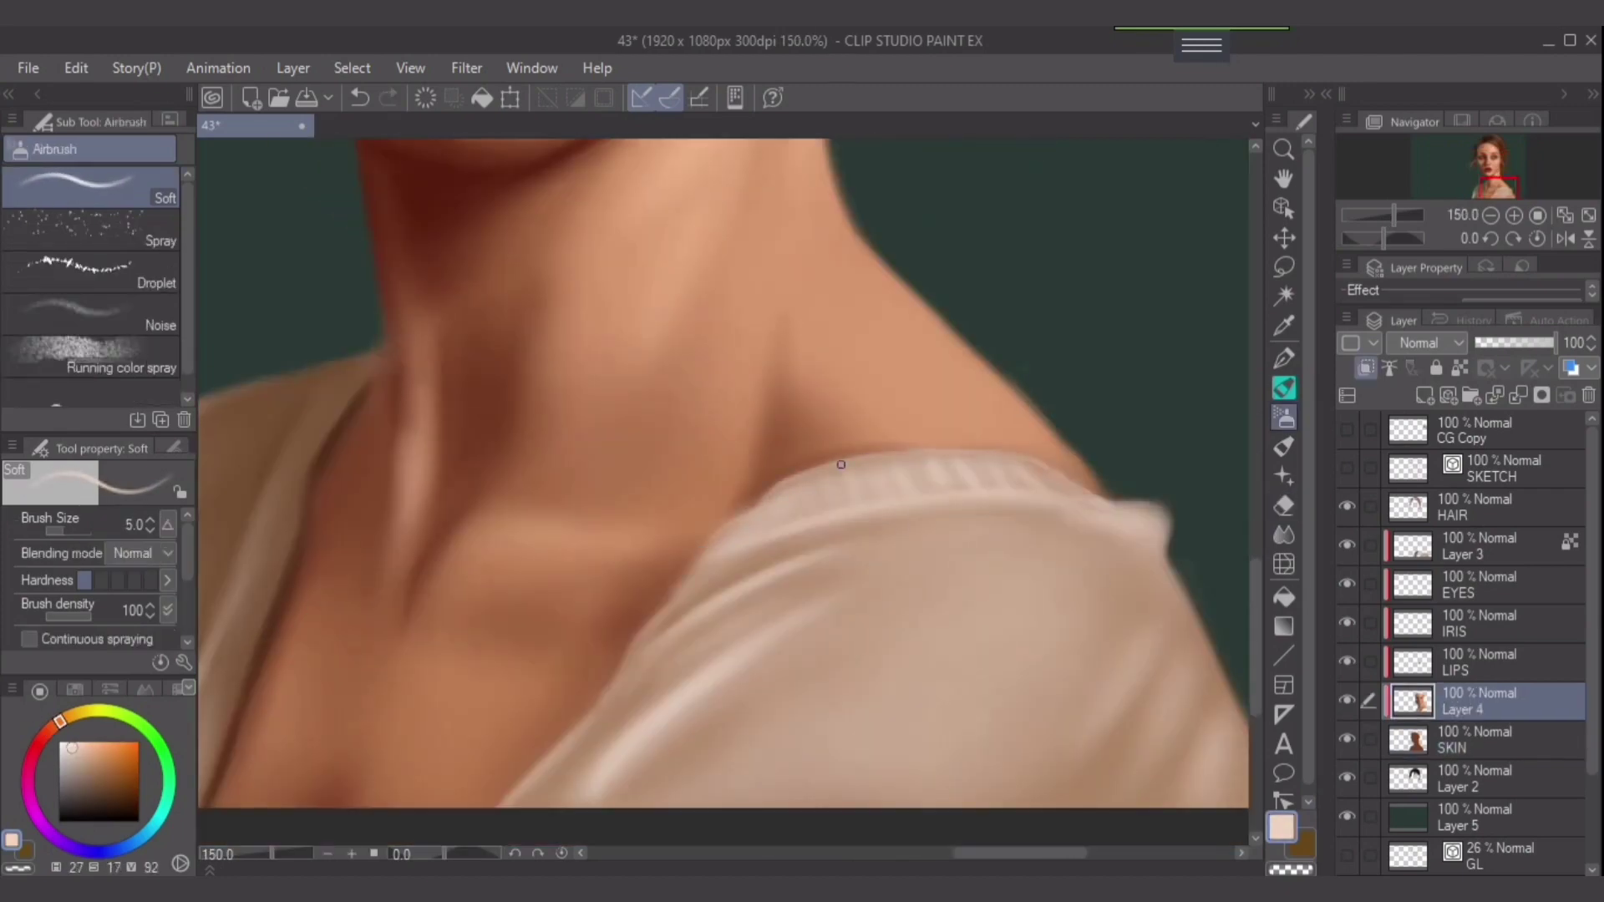
left_click(633, 646, "alt")
left_click_drag(504, 794, 626, 720)
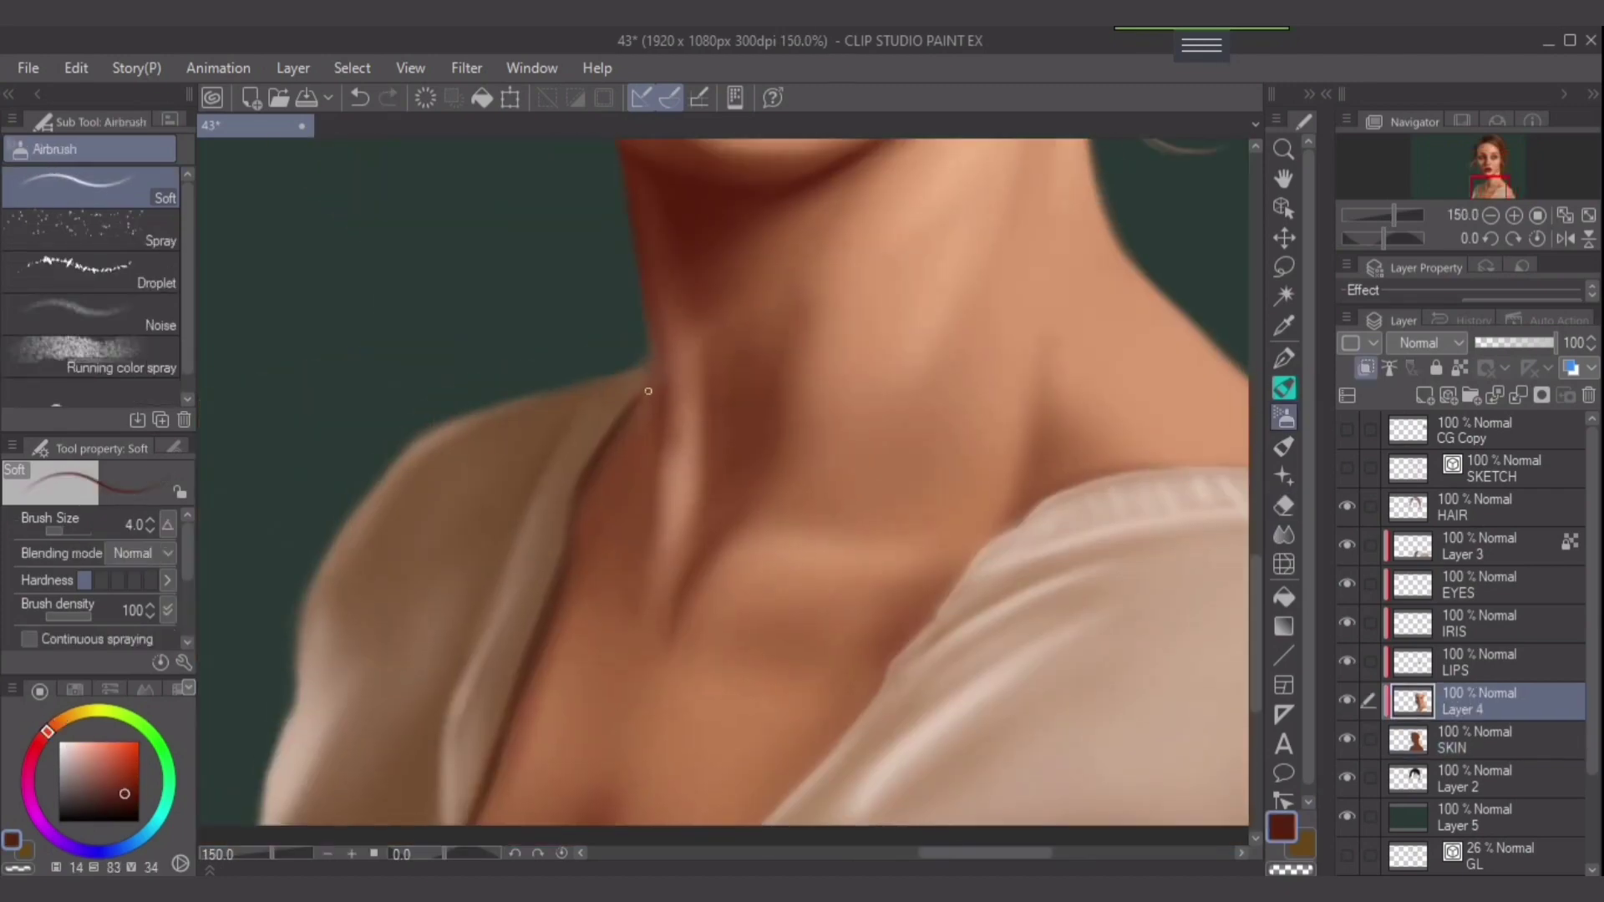
Refine the left neckline edge of the blouse with sampled beige and dark red-brown at fine brush sizes down to 2.5.
left_click(501, 417, "alt")
left_click_drag(448, 427, 573, 348)
left_click(491, 553, "alt")
key("bracketleft")
key("bracketleft")
key("bracketleft")
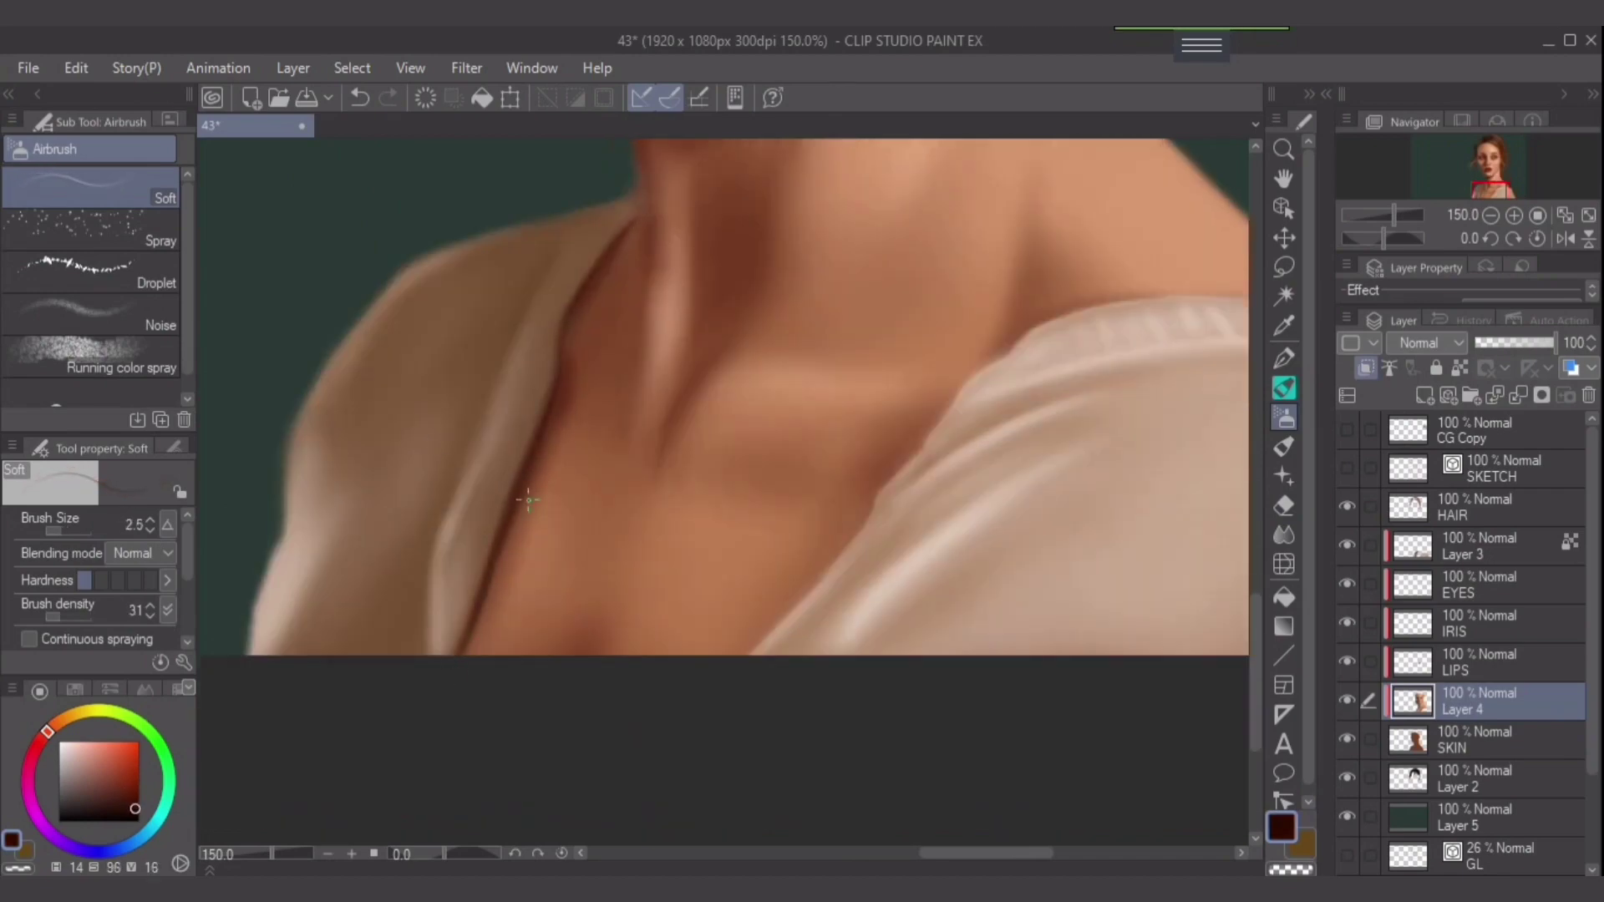
left_click_drag(528, 500, 403, 667)
Deepen the shading along the blouse neckline and lower neck with dark red-brown at brush size 12.
key("bracketright")
key("bracketright")
key("bracketright")
key("bracketright")
key("bracketright")
key("bracketright")
key("bracketright")
key("bracketright")
key("bracketright")
left_click_drag(807, 438, 794, 555)
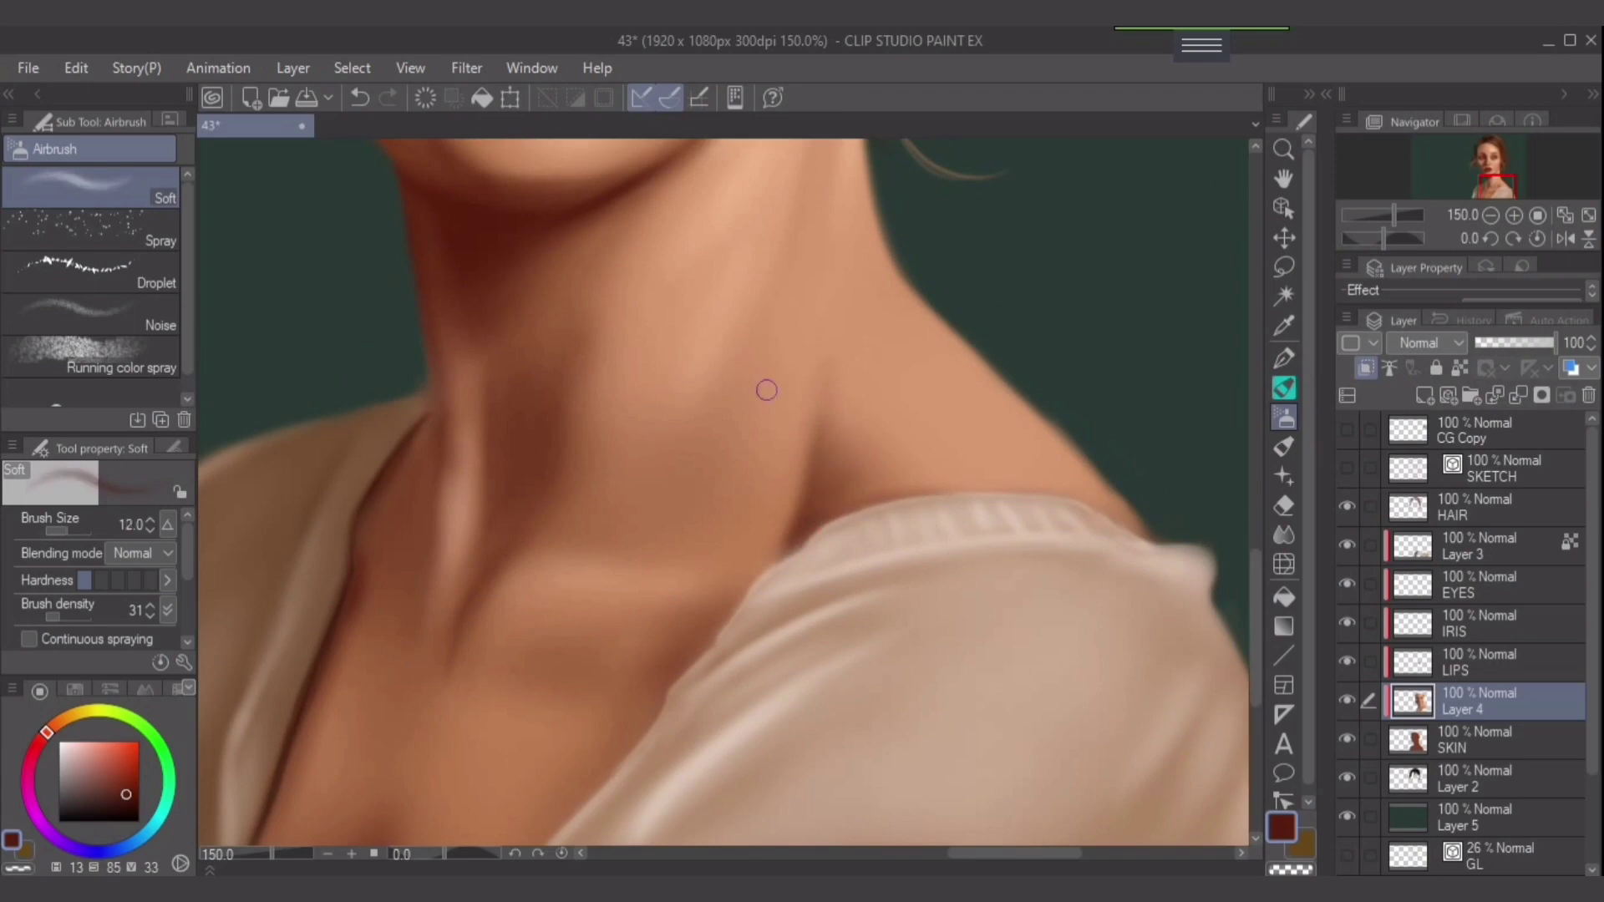
Smooth the neck shading beside the blouse collar with sampled brown and light skin tones at brush sizes 25 and 20.
scroll(945, 650, "down", 2)
left_click(855, 593, "alt")
key("bracketright")
key("bracketright")
key("bracketright")
key("bracketright")
key("bracketright")
key("bracketright")
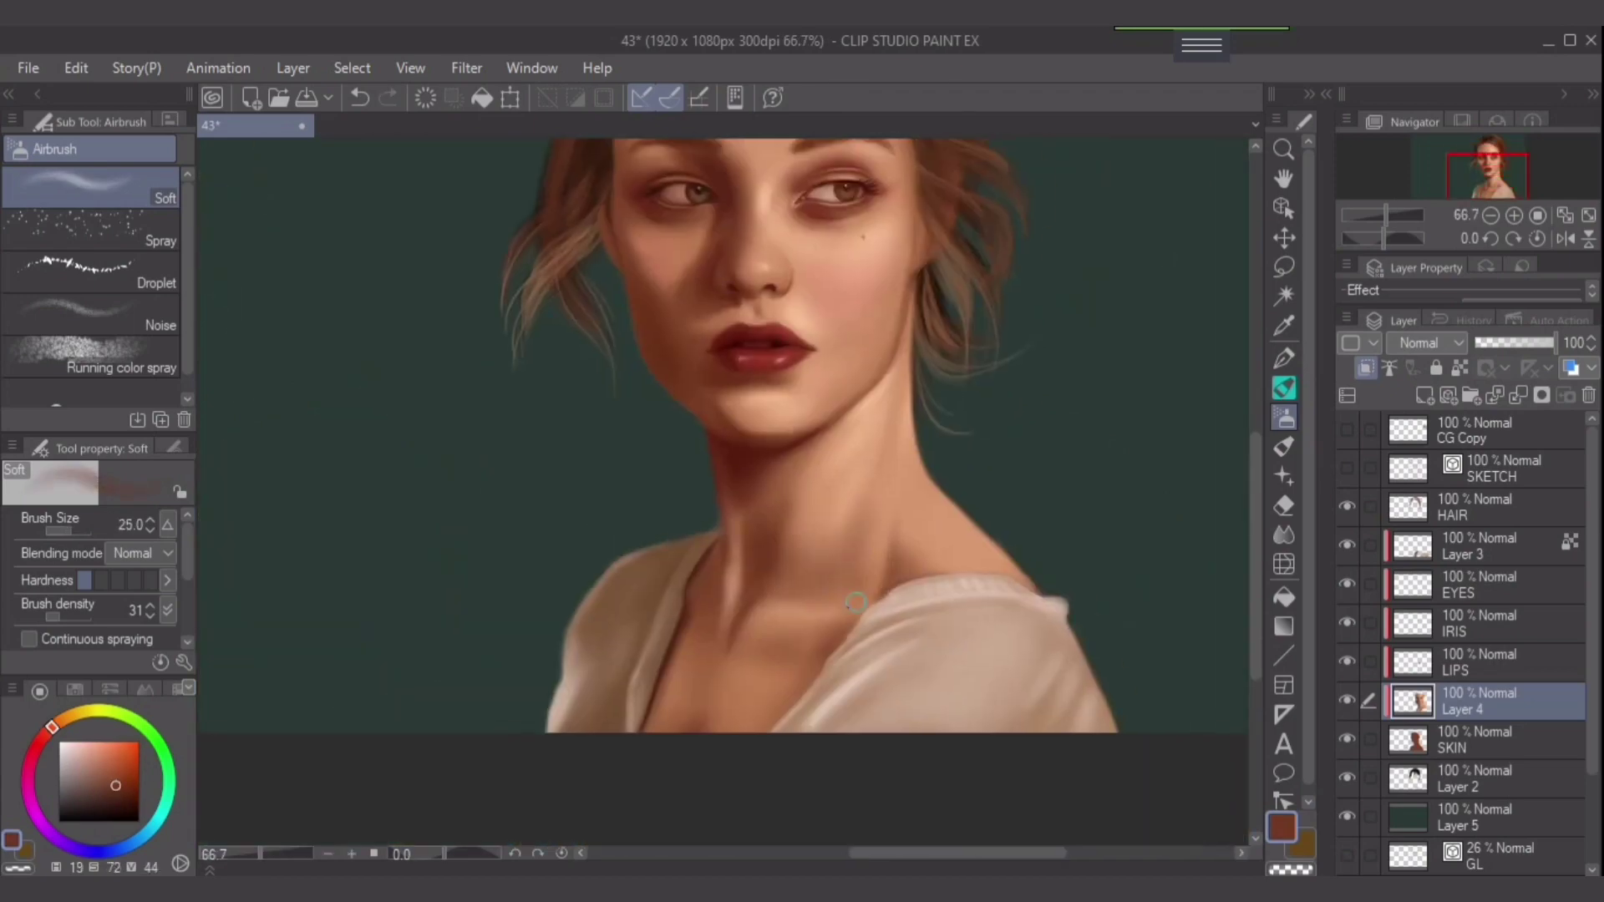
key("bracketleft")
left_click(816, 538, "alt")
left_click(791, 558, "alt")
left_click(878, 472, "alt")
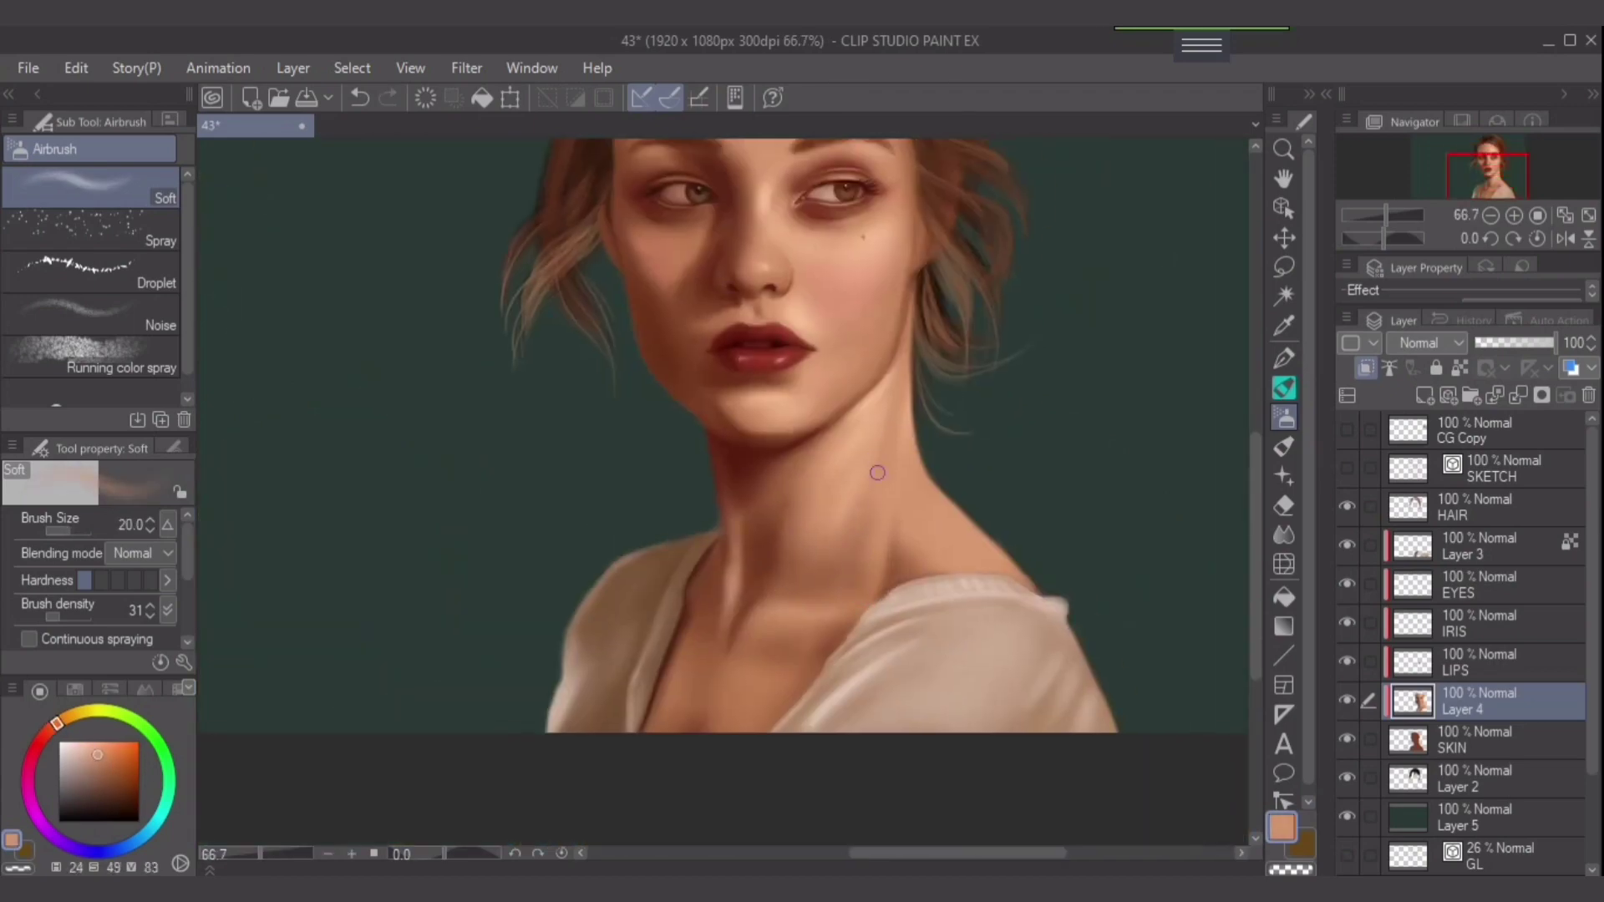
Blend the chest and collarbone skin with sampled orange-brown using a larger soft airbrush.
left_click_drag(771, 634, 837, 566)
key("bracketright")
key("bracketright")
key("bracketright")
key("bracketright")
left_click(837, 566, "alt")
left_click_drag(756, 641, 777, 835)
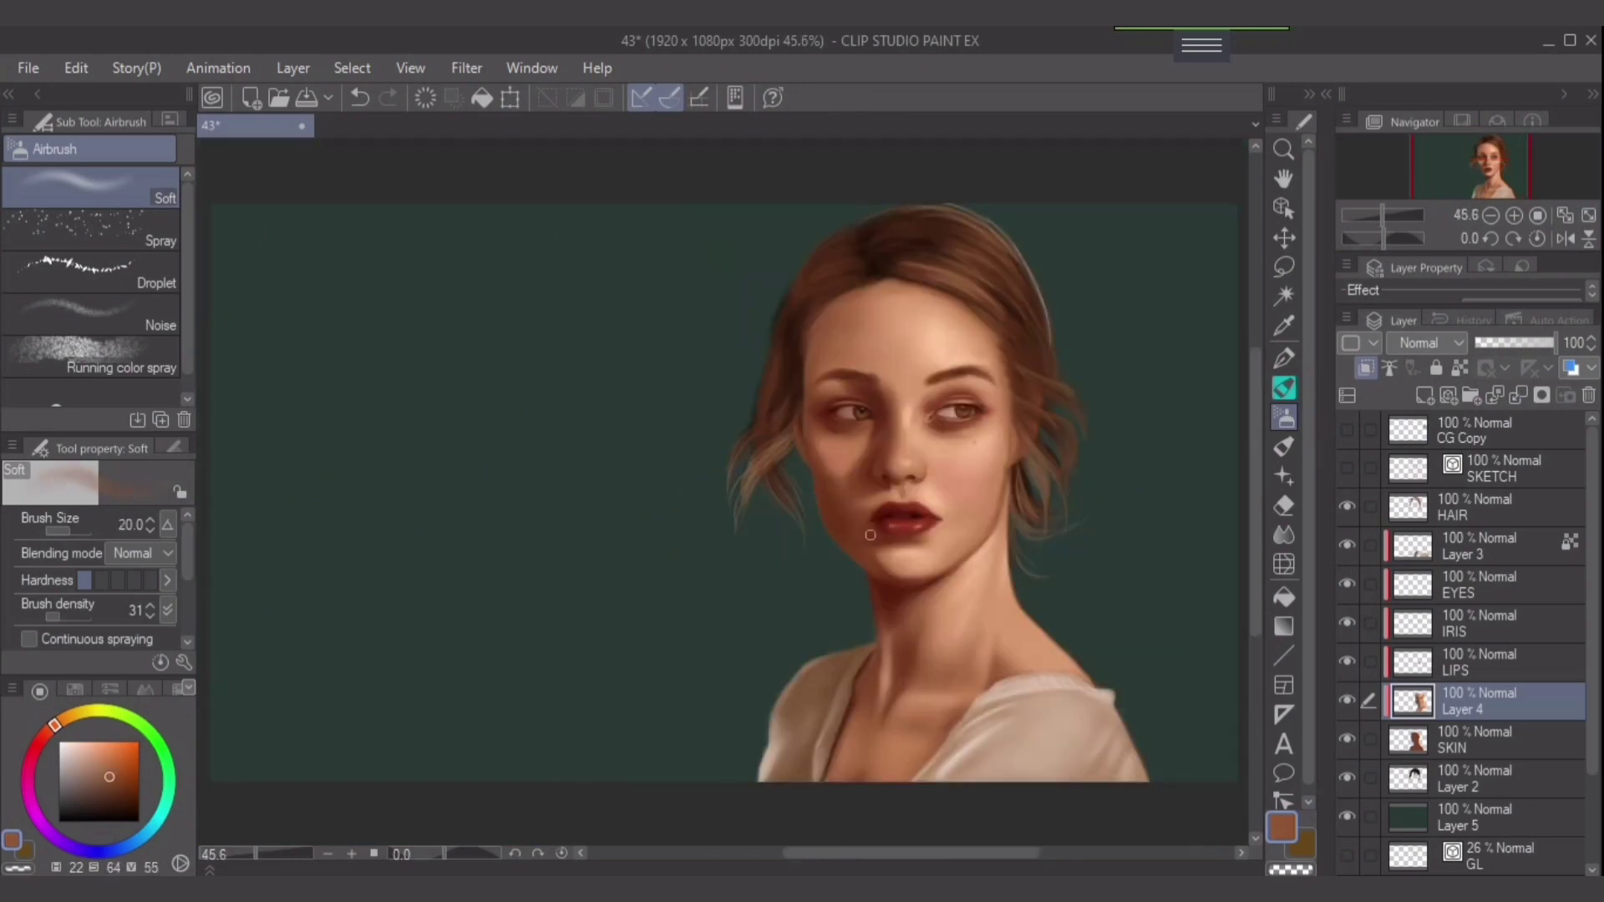
Darken the shadow on the left cheek and jaw with sampled red-brown at brush size 30 and density 54.
key("bracketright")
key("bracketright")
key("bracketright")
key("bracketright")
left_click(731, 511, "alt")
key("bracketleft")
key("bracketleft")
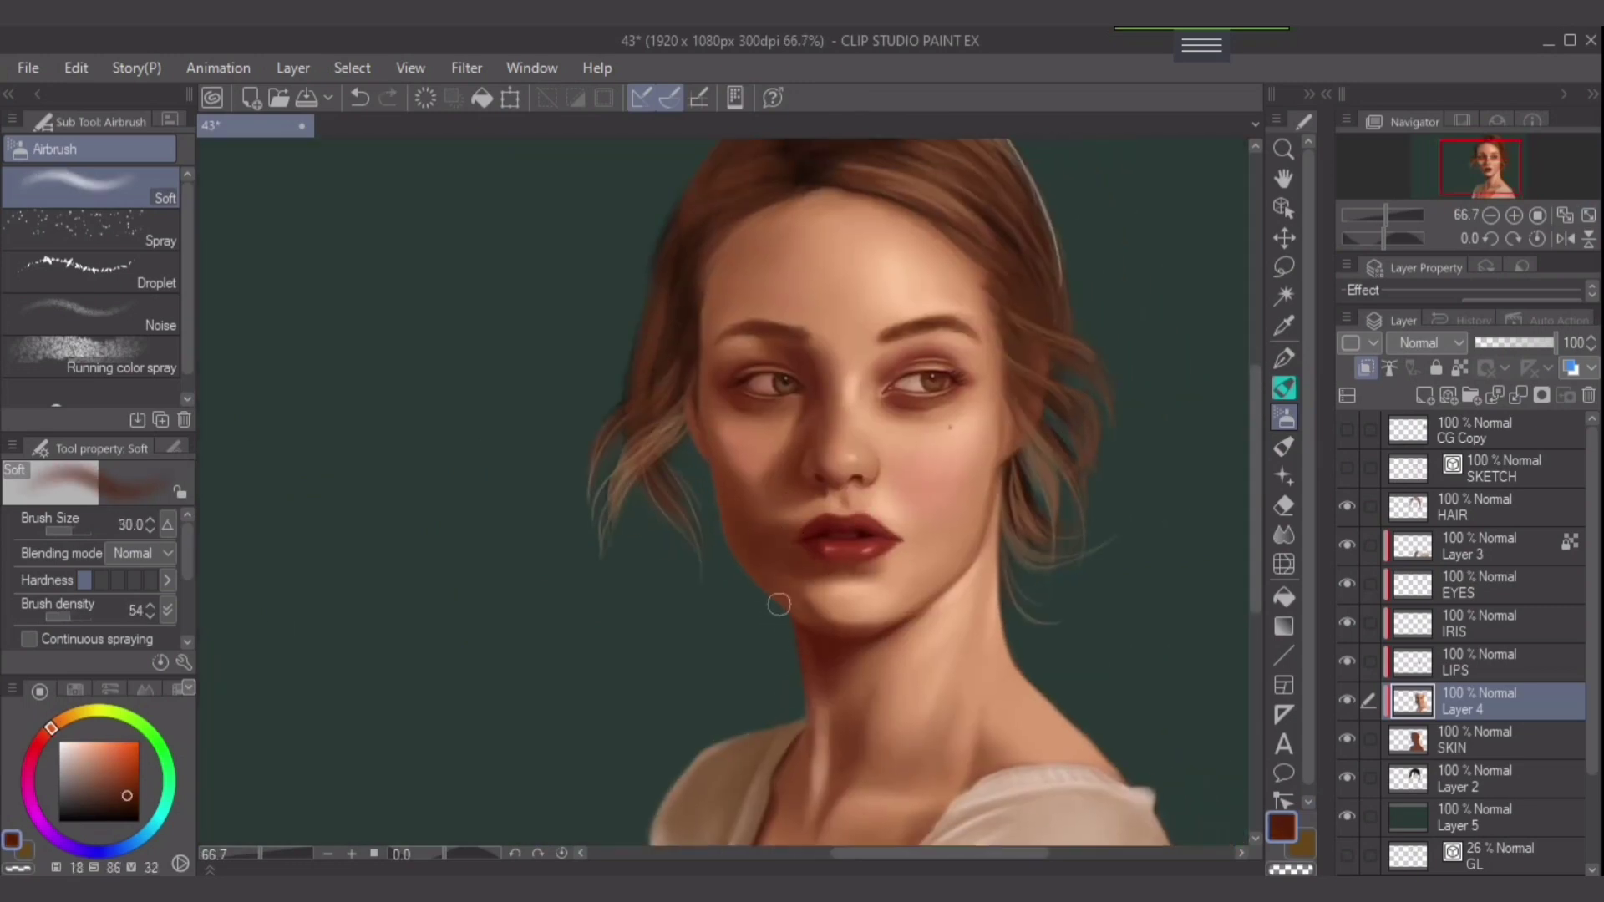
Shade the skin between the nose and the left mouth corner with dark red-brown at brush size 10.
key("bracketleft")
key("bracketleft")
key("bracketleft")
key("bracketleft")
key("bracketleft")
key("bracketleft")
key("bracketleft")
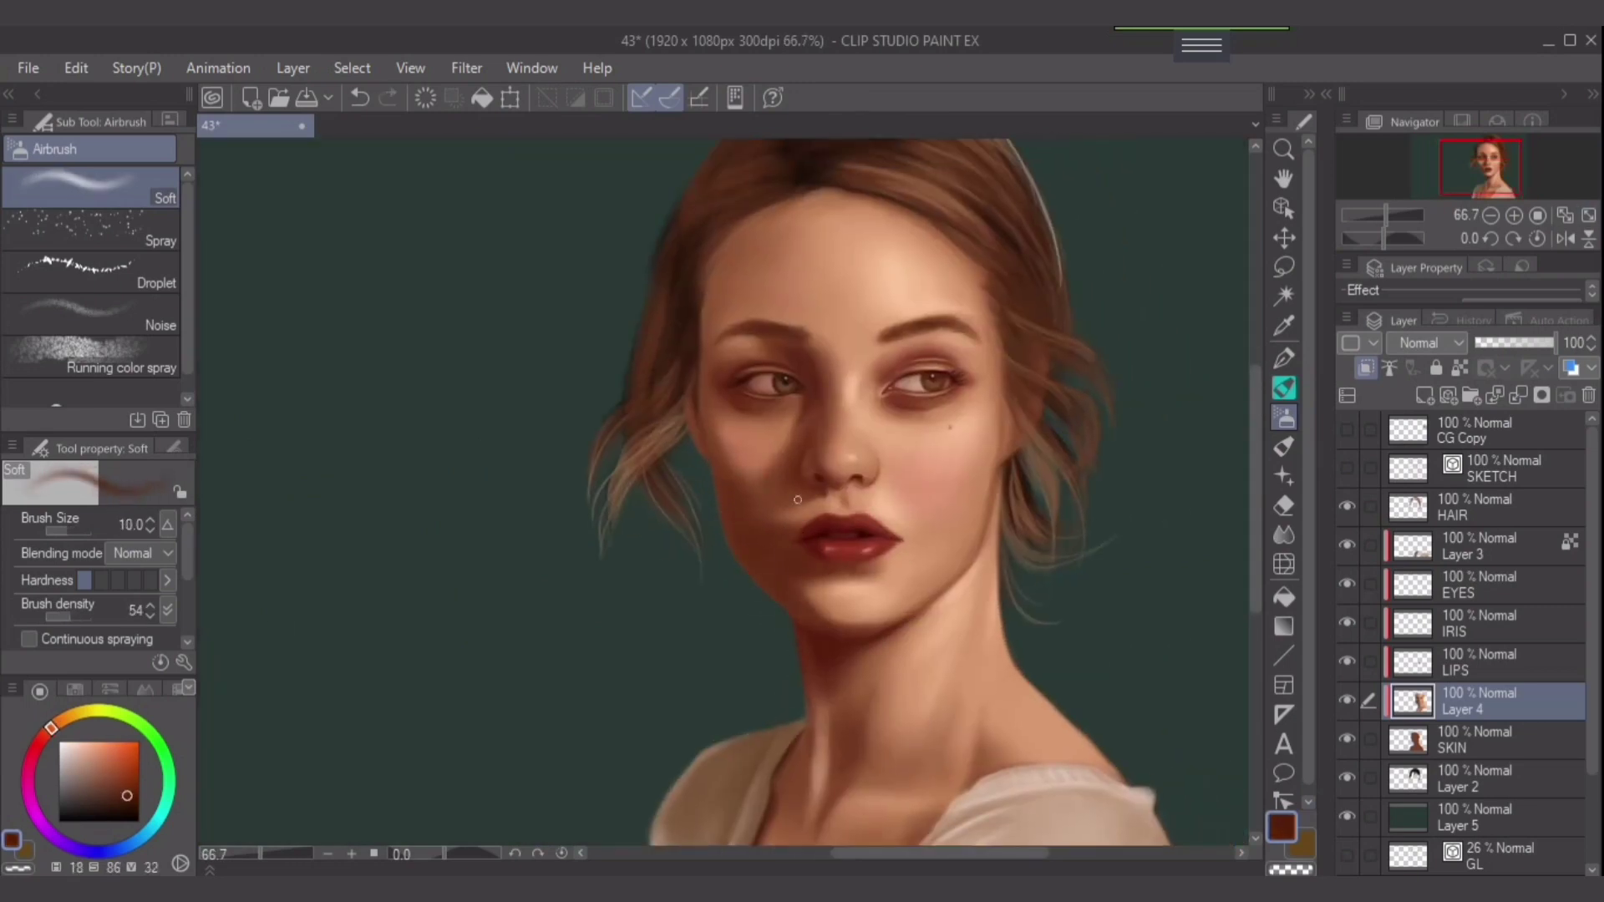
Soften the shadow around the left mouth corner and jaw with red-browns at brush sizes 17 and 50.
key("bracketright")
key("bracketright")
key("bracketright")
key("bracketright")
key("bracketright")
key("bracketright")
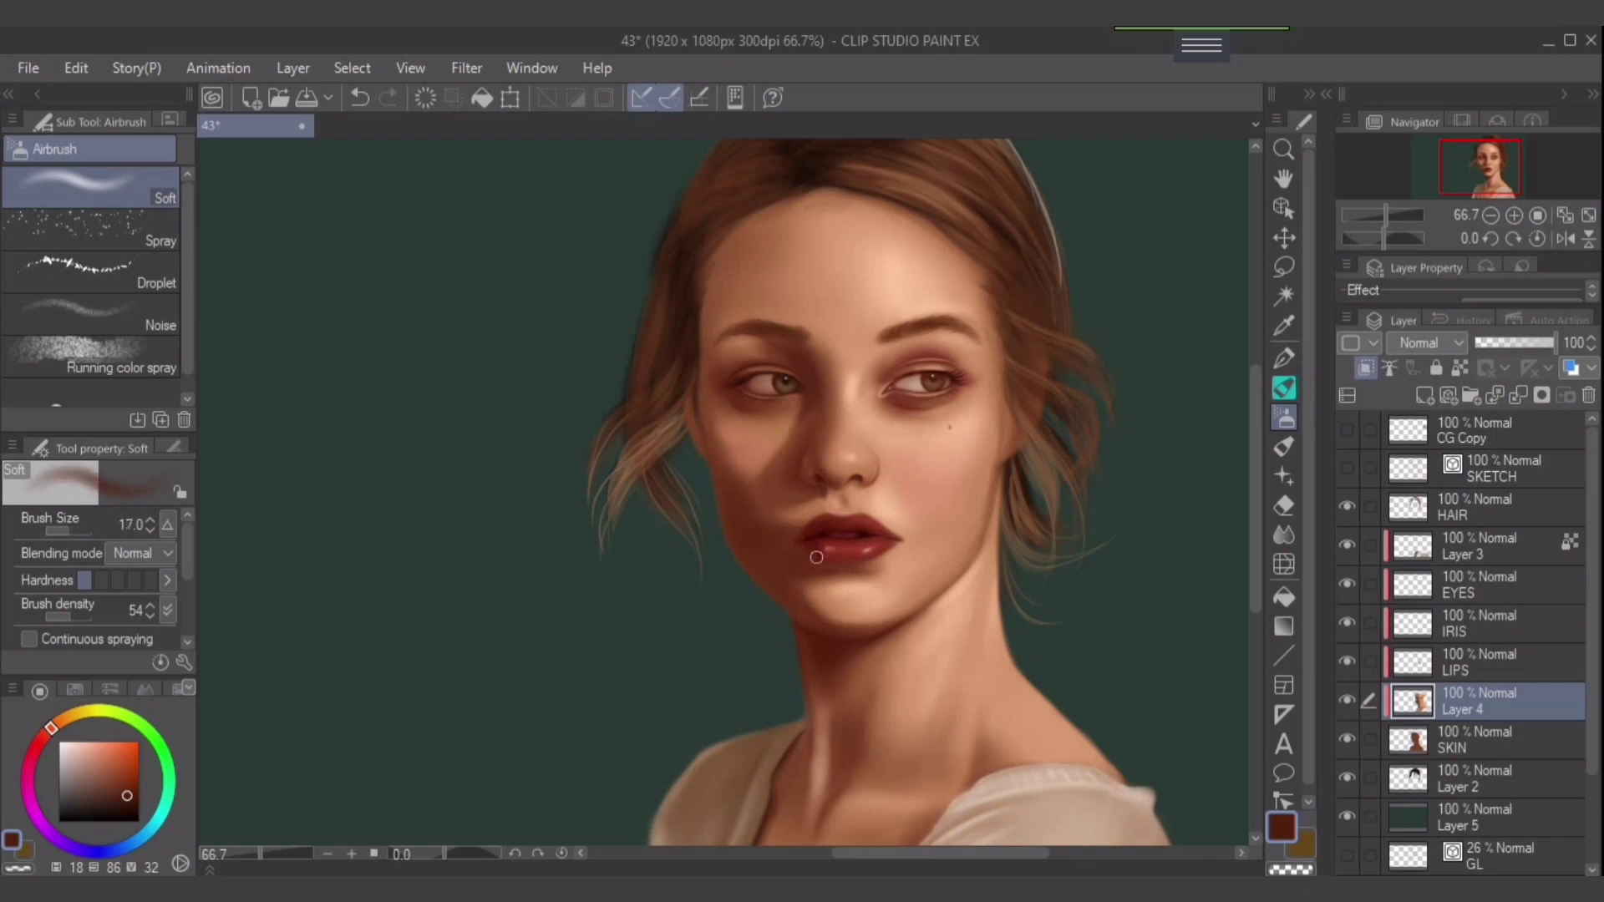
key("bracketleft")
key("bracketleft")
left_click(717, 552, "alt")
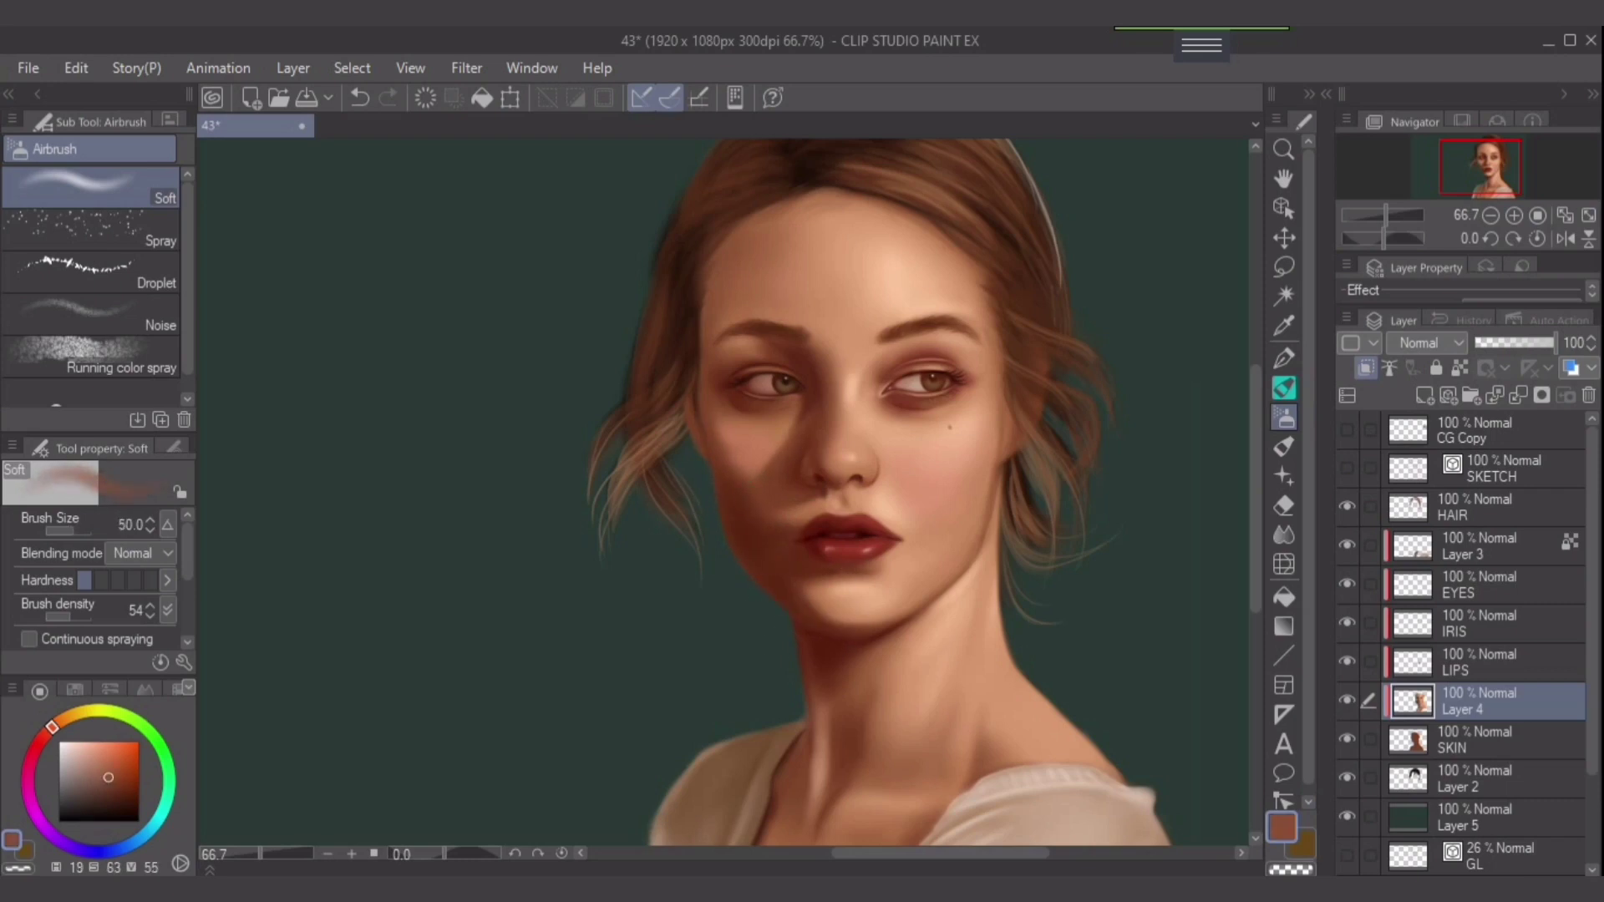
Add a new layer above Layer 5 and paint green mist across the lower-left background with the Dappled light brush at size 150.
key("ctrl+minus")
left_click(1475, 817)
key("ctrl+shift+n")
left_click(1285, 475)
left_click(90, 301)
left_click(380, 635, "alt")
left_click_drag(585, 719, 388, 649)
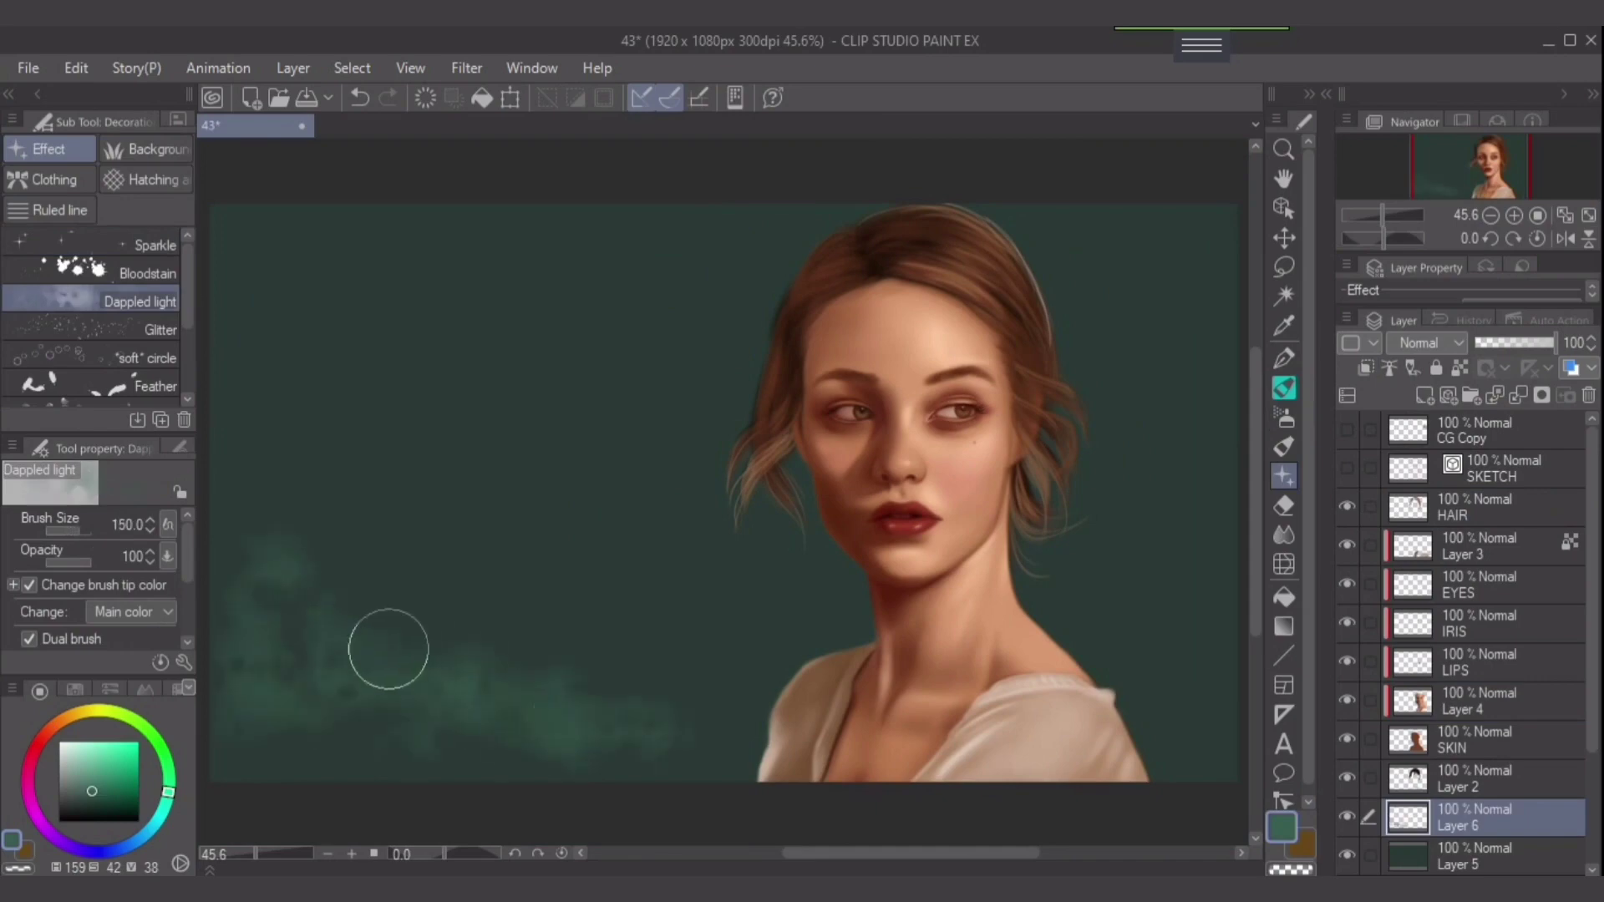
Set Layer 6 to Add (Glow) and spread the green Dappled light mist over both sides of the background at size 170.
left_click(1423, 342)
left_click(1420, 633)
key("bracketright")
mouse_move(319, 429)
left_mouse_down()
mouse_move(505, 448)
mouse_move(1162, 711)
mouse_move(1106, 757)
mouse_move(1111, 443)
left_mouse_up()
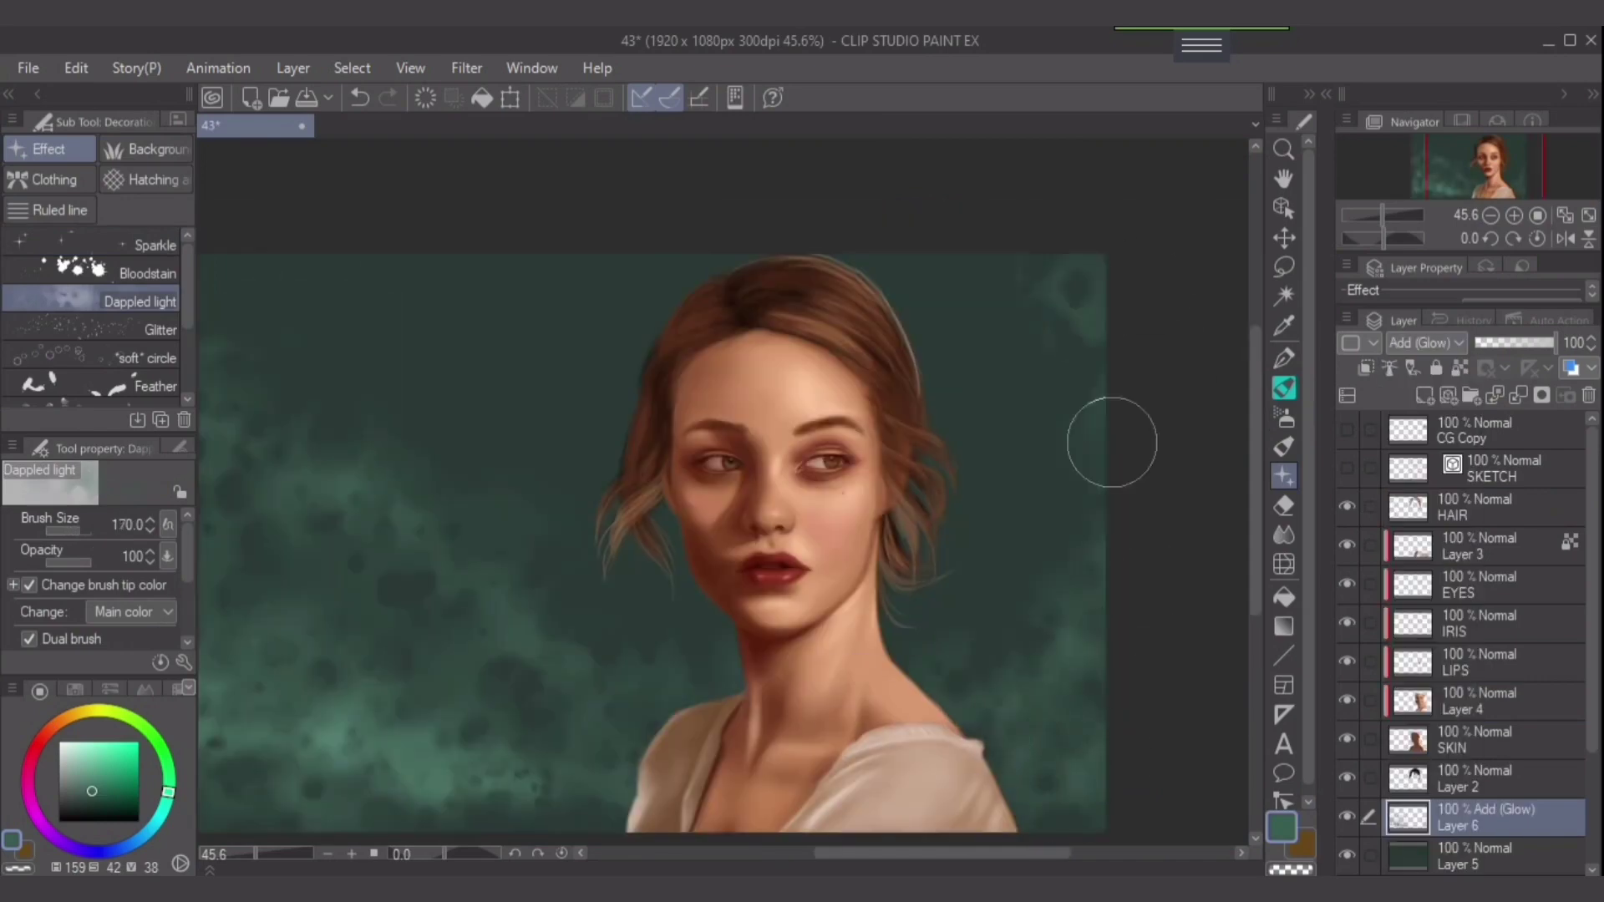
Add an Overlay layer above HAIR and prepare the soft airbrush with the dark green sampled from the background.
key("ctrl+shift+n")
left_click(1423, 343)
left_click(1420, 672)
key("bracketleft")
key("bracketleft")
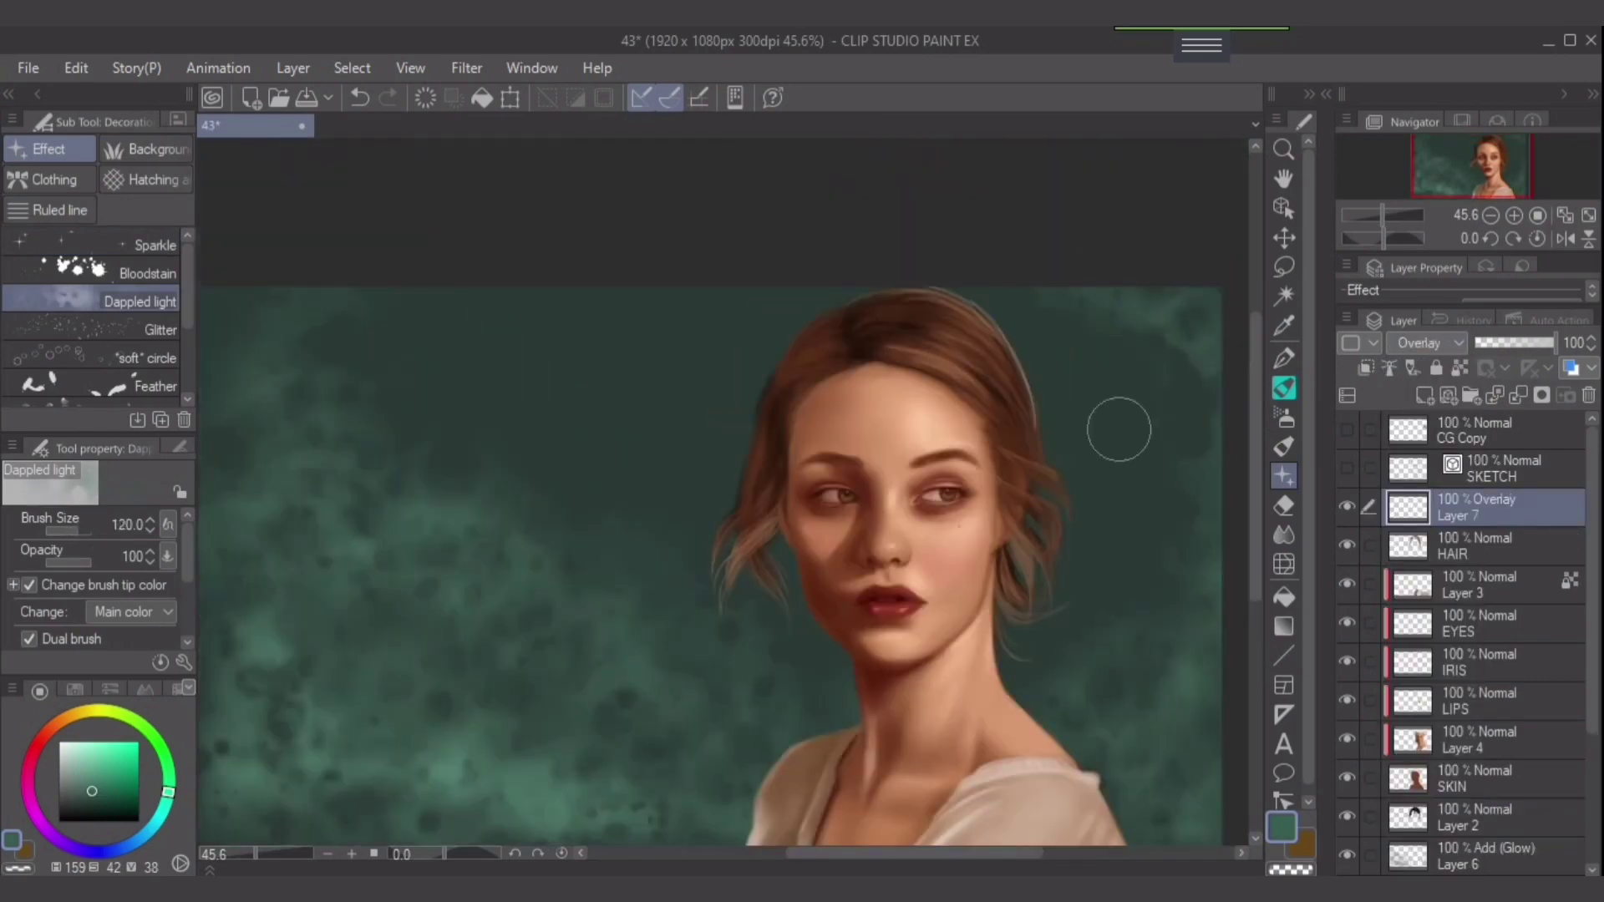
left_click(1119, 429, "alt")
key("b")
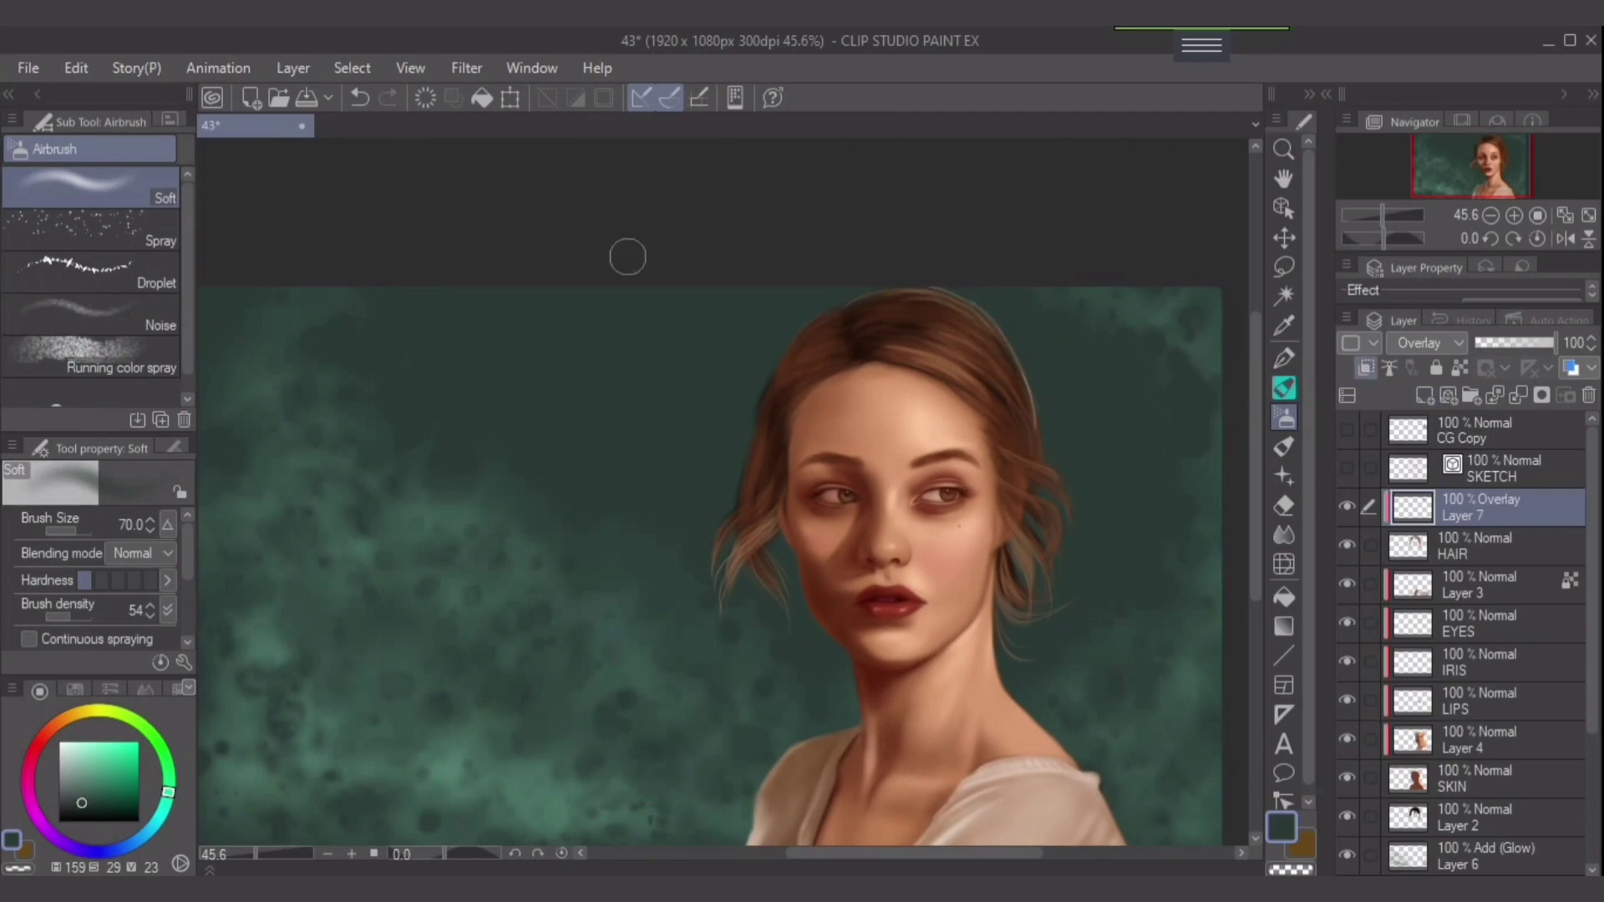
Clean up the bright outline around the crown of the hair with the eraser and soft airbrush.
key("e")
left_click(991, 313, "ctrl+shift")
key("b")
left_click(913, 294, "ctrl+shift")
Add a layer above the Overlay layer and paint mint-green rim light strands along the right side of the hair.
key("ctrl+shift+n")
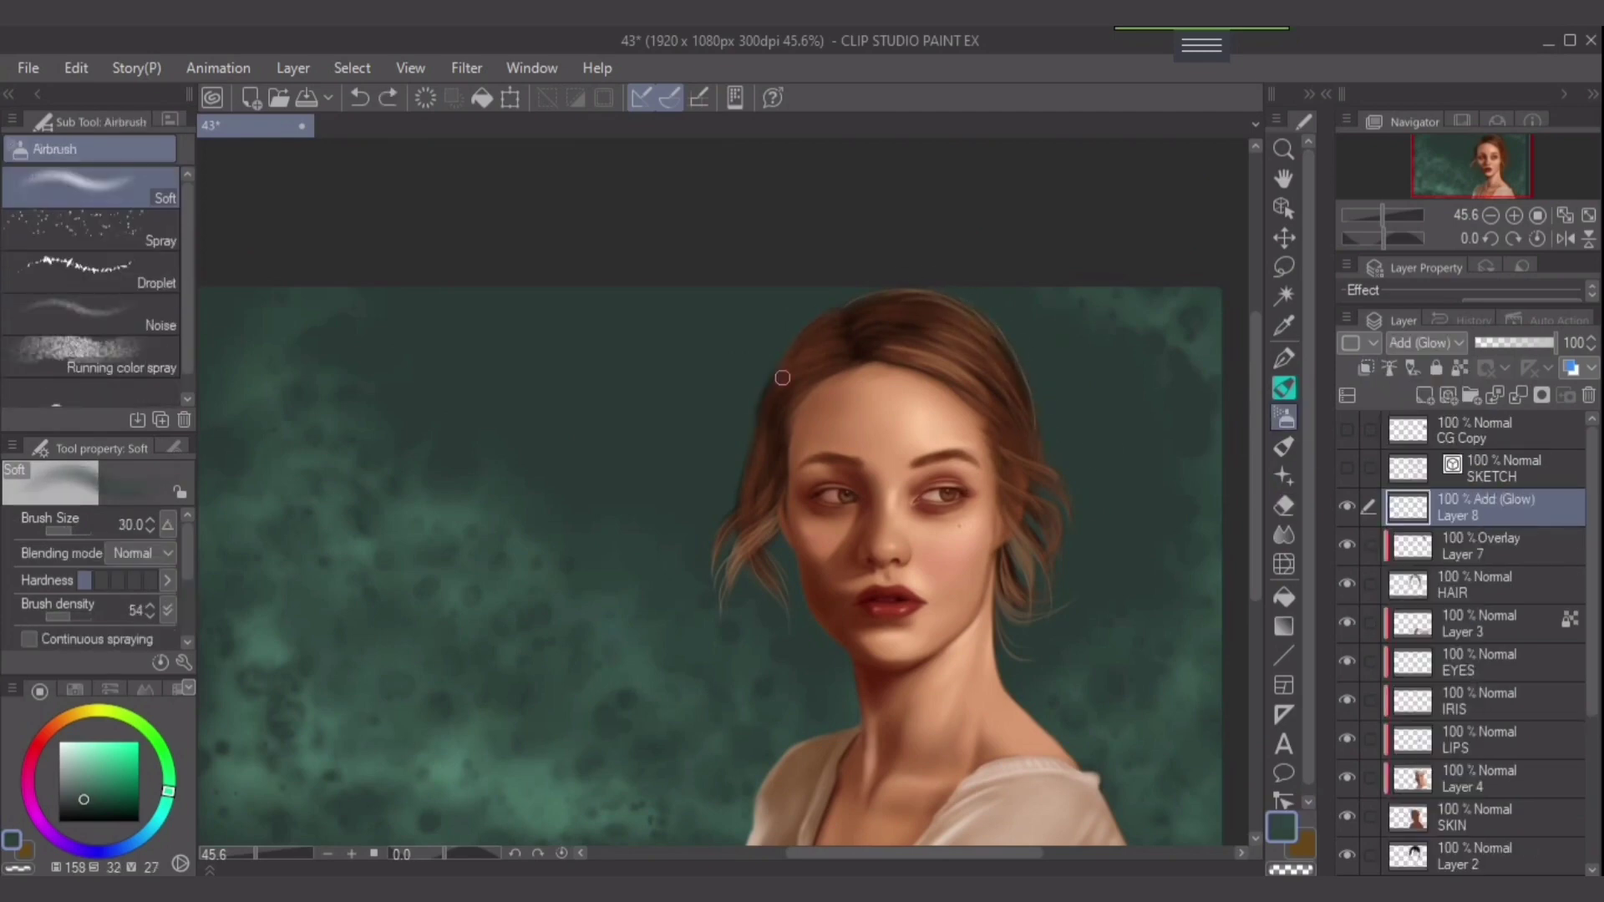
left_click(749, 513, "alt")
mouse_move(1036, 338)
left_mouse_down()
mouse_move(1021, 435)
mouse_move(1074, 510)
left_mouse_up()
left_click(52, 617)
left_click_drag(1074, 580, 1058, 539)
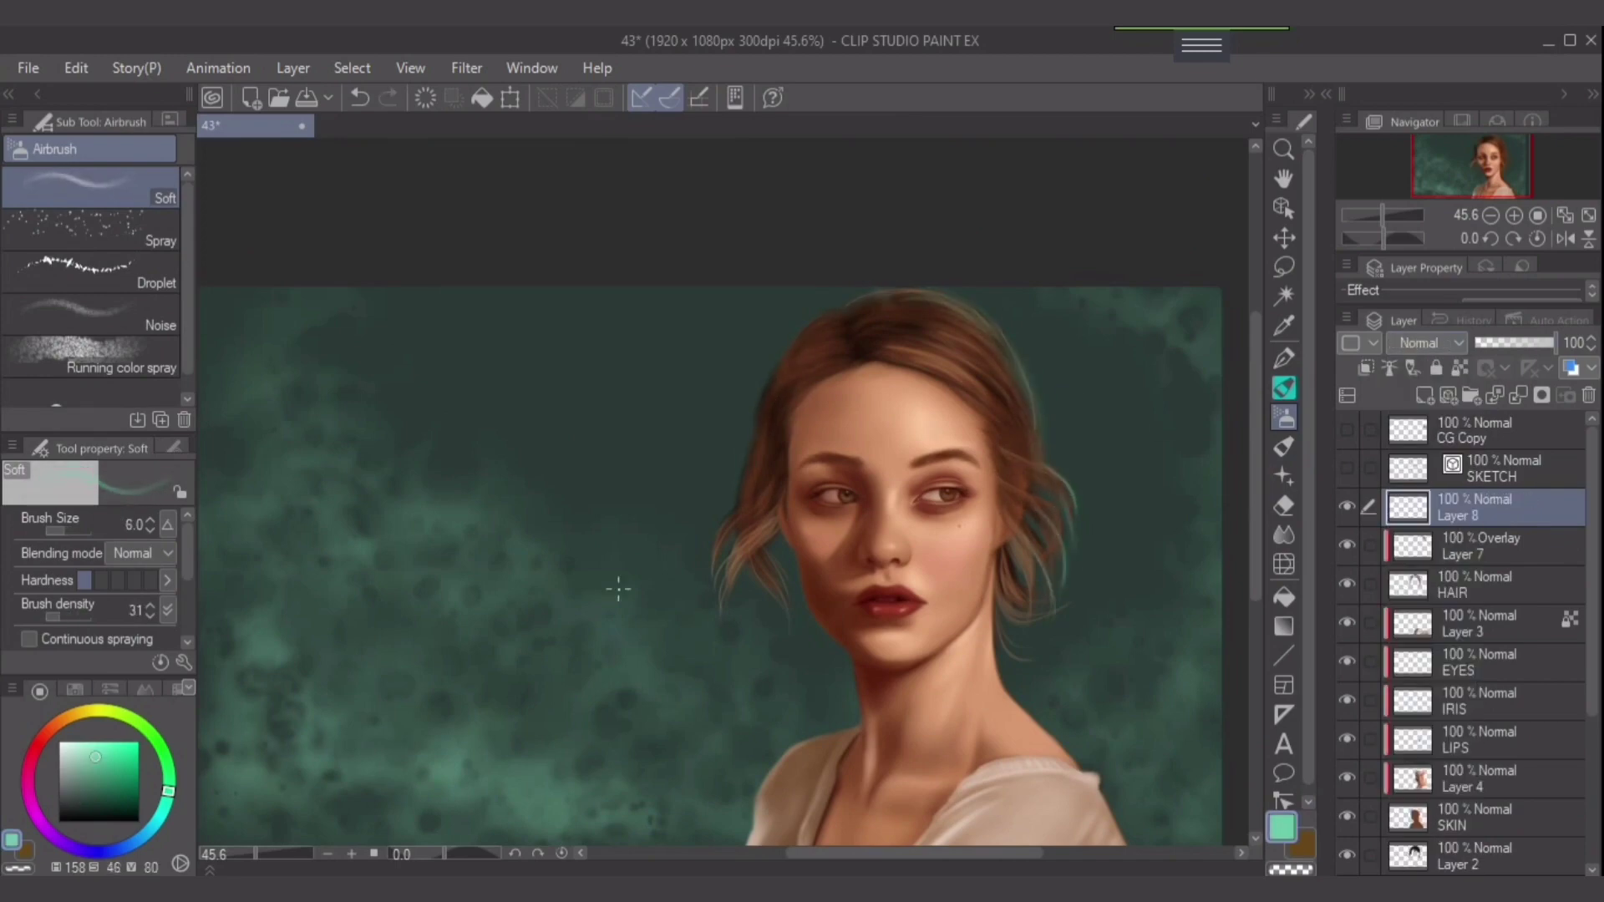
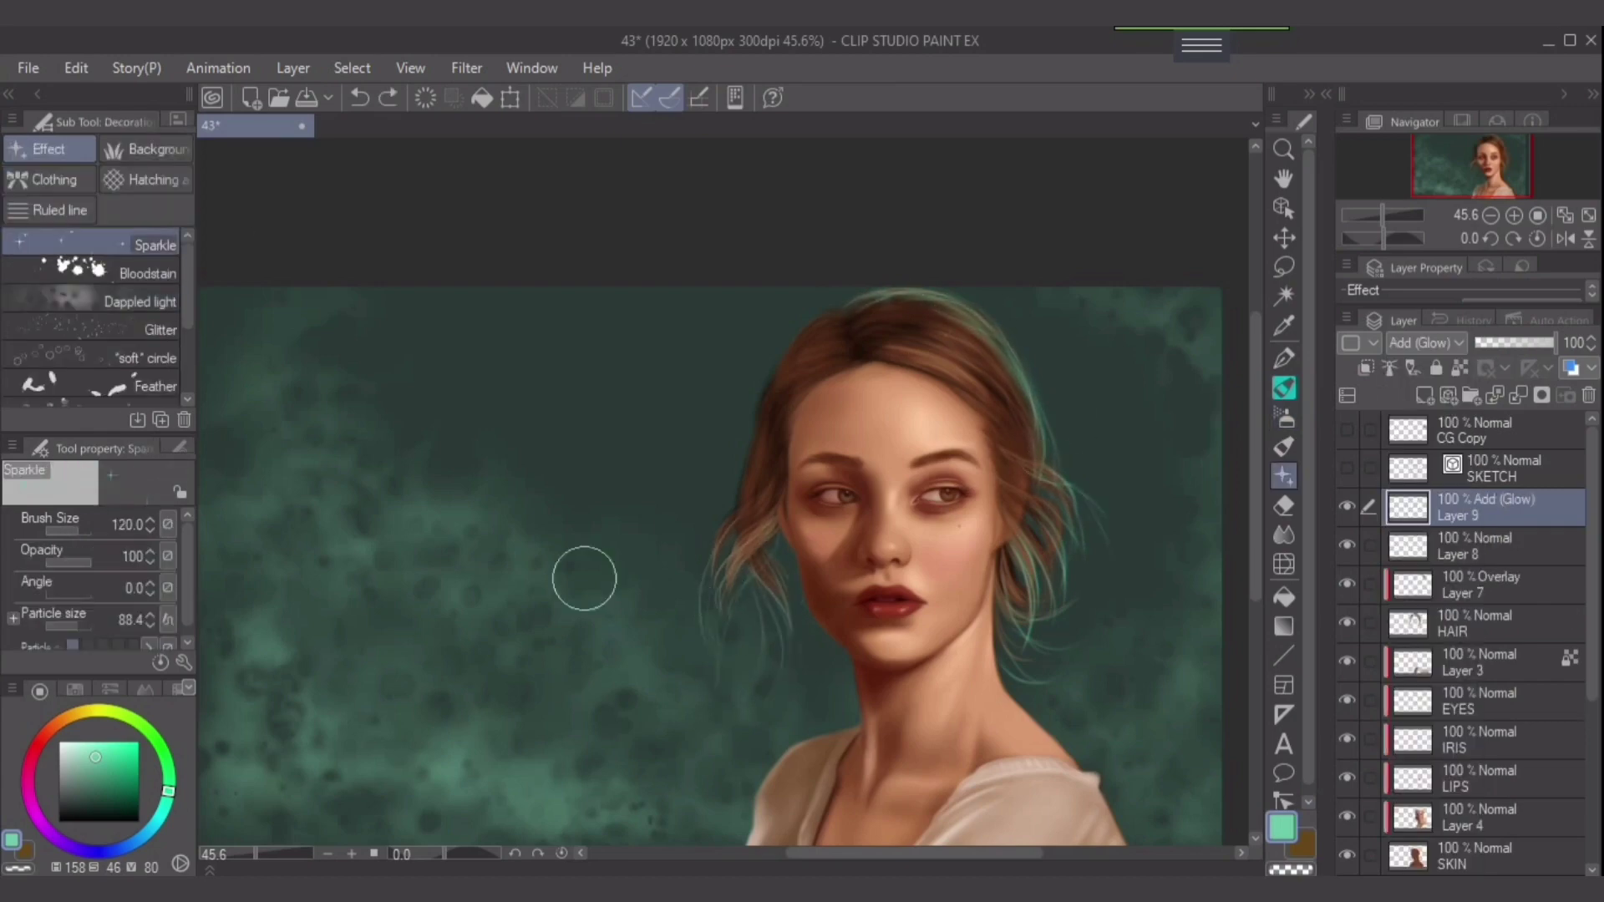
Select the Overlay Layer 7 and tint the figure's edges with sampled background green using the soft airbrush at size 70.
left_click(1487, 585)
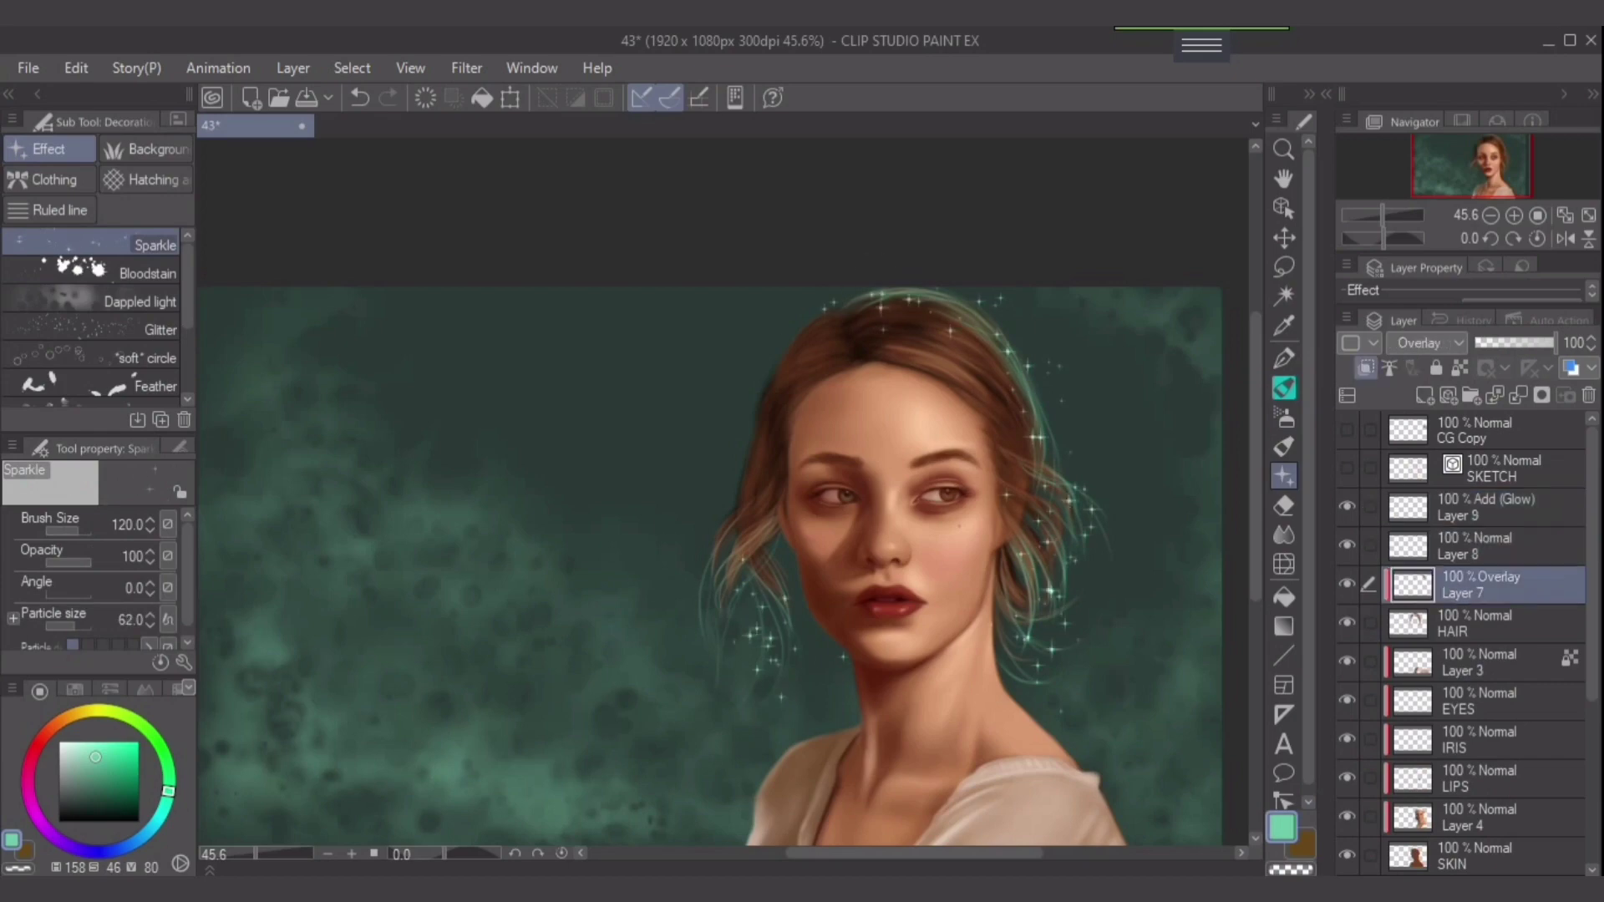
left_click(777, 786, "alt")
key("b")
left_click(759, 791, "alt")
key("ctrl+z")
key("bracketright")
key("bracketright")
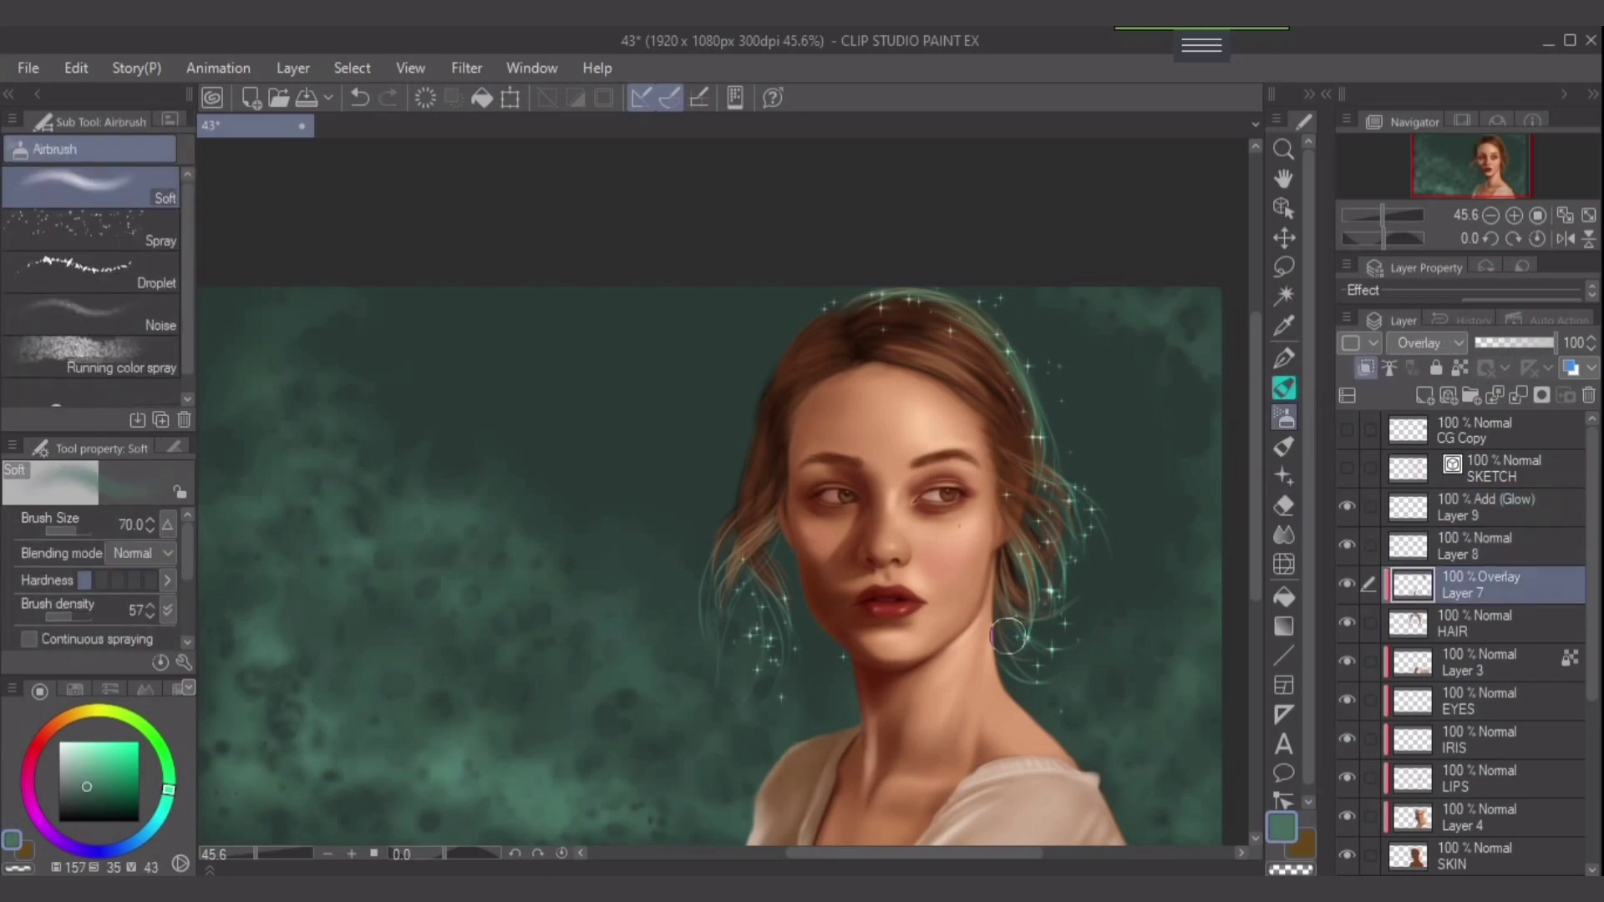
Try the Glow dodge blending mode on Layer 8 and return it to Normal.
left_click(1496, 547)
left_click(1425, 342)
scroll(1425, 501, "down", 2)
left_click(1425, 458)
left_click(1424, 343)
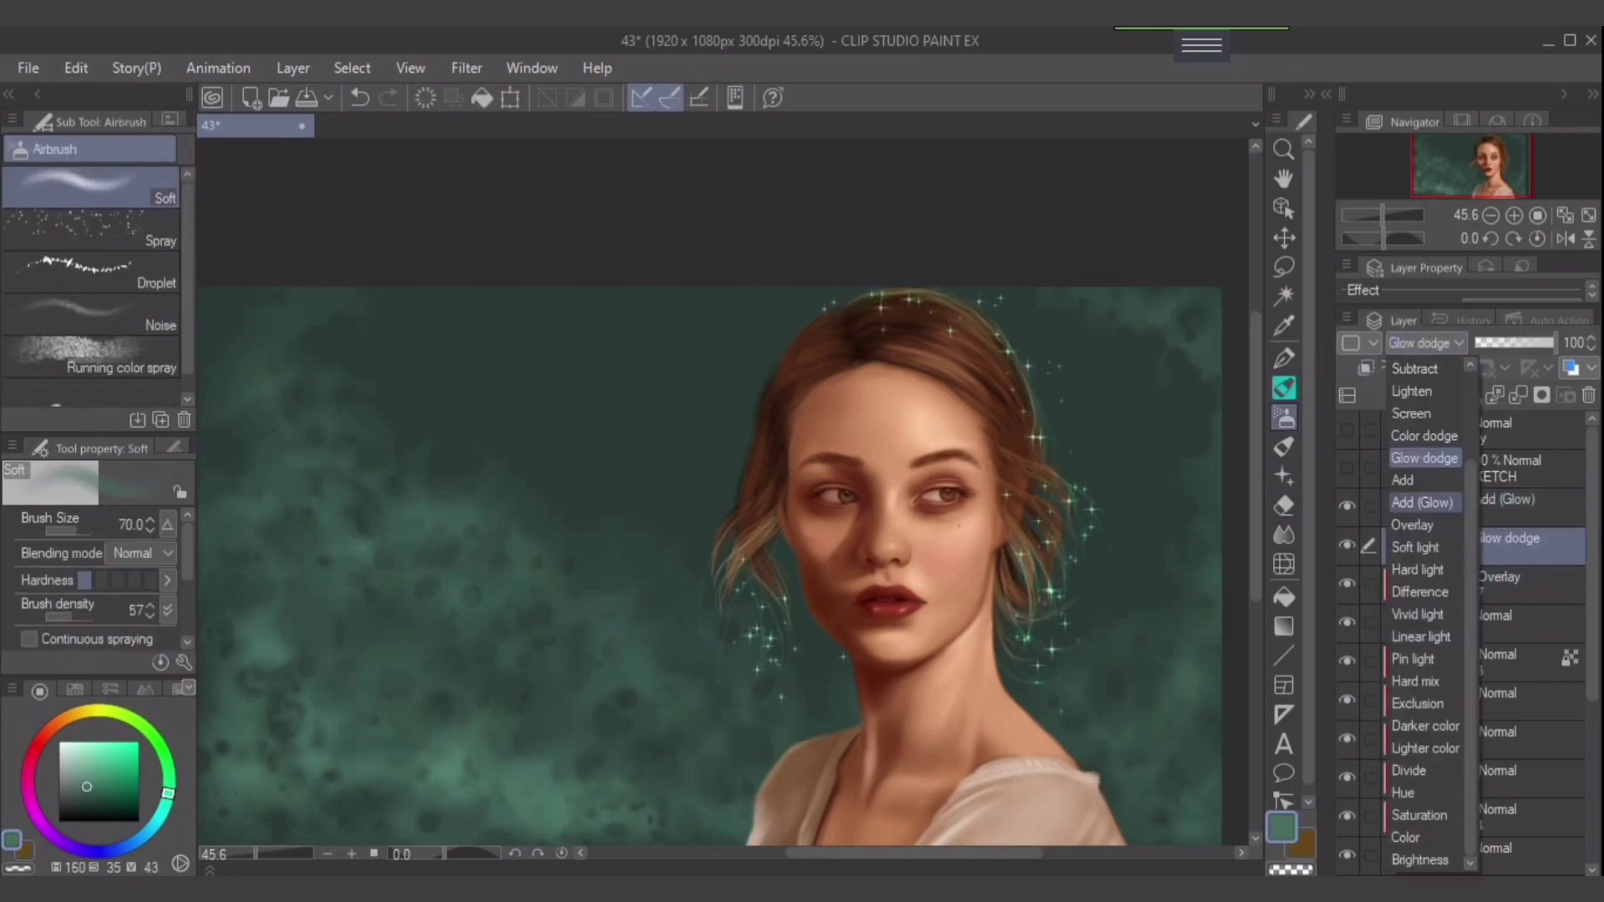
scroll(1425, 501, "up", 3)
left_click(1424, 368)
scroll(1139, 835, "up", 2)
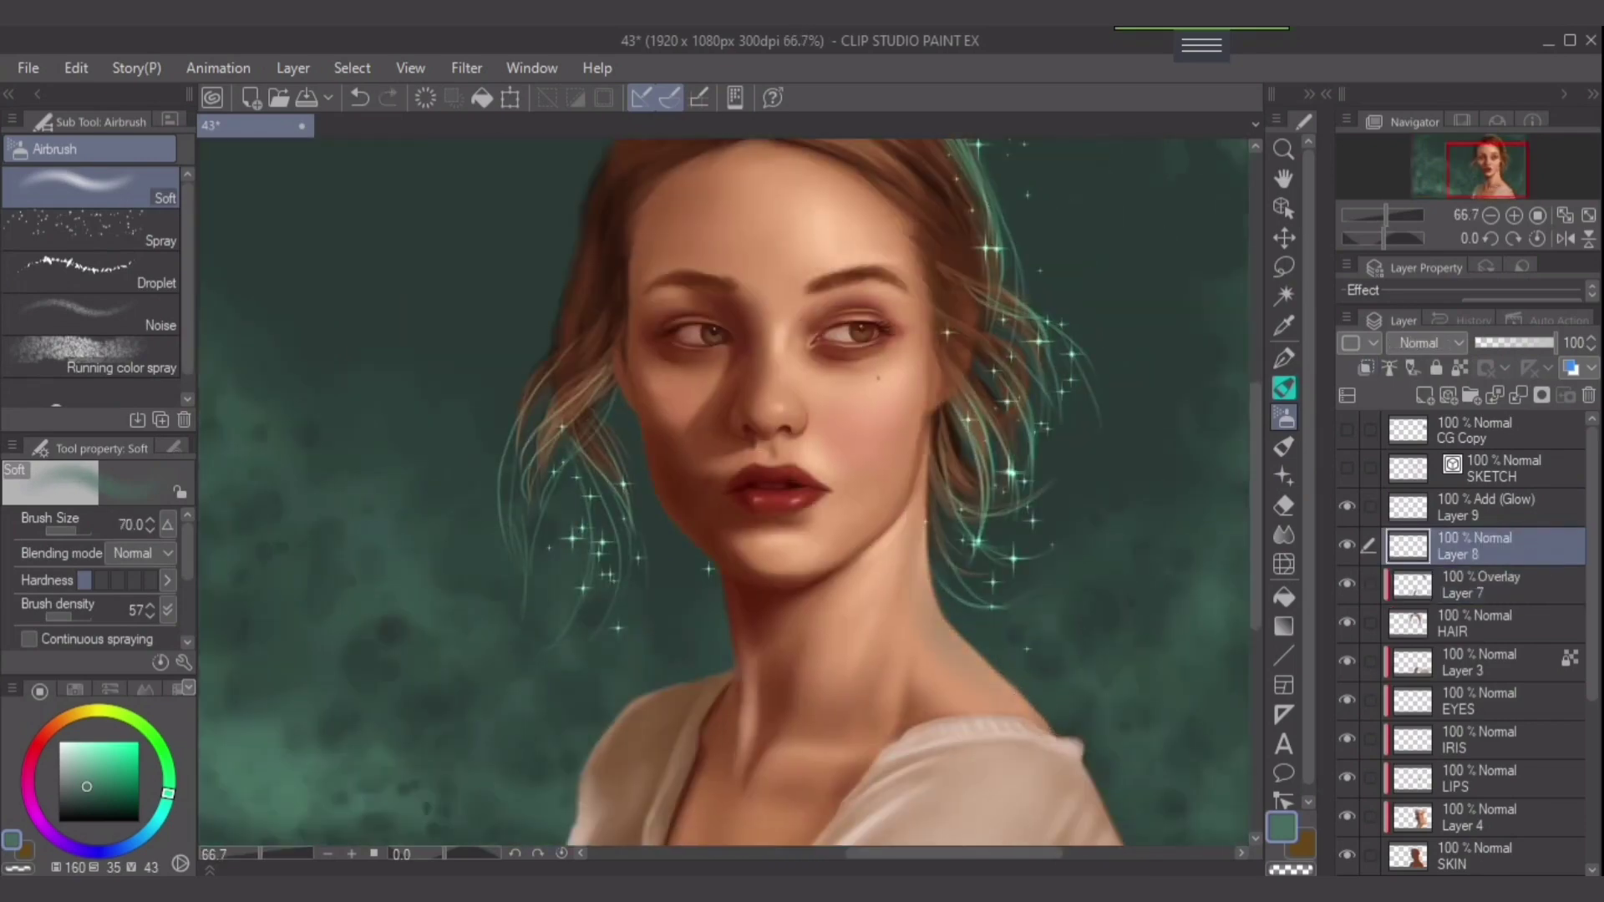
Set Layer 8 to Add (Glow) and airbrush a glowing rim along the right neck and shoulder at size 30.
left_click(1425, 342)
left_click(1425, 585)
key("bracketleft")
key("bracketleft")
key("bracketleft")
key("bracketleft")
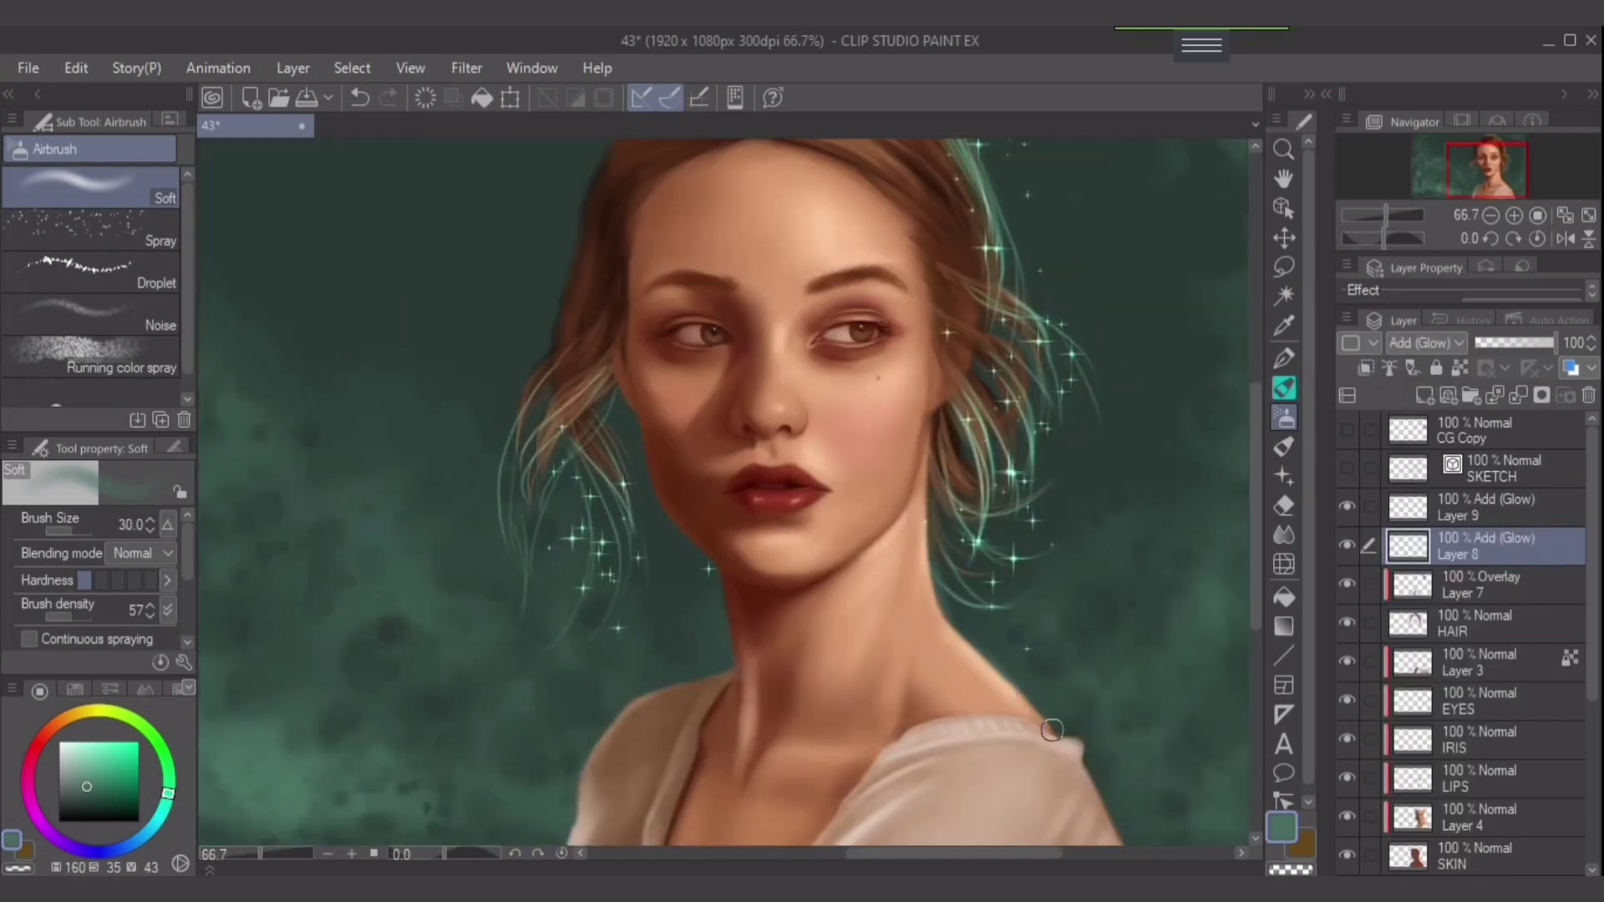
Add glowing highlights to the neck tendon and the left blouse shoulder with a sampled light skin tone at size 17.
key("bracketright")
left_click_drag(754, 713, 770, 644)
left_click(762, 654, "alt")
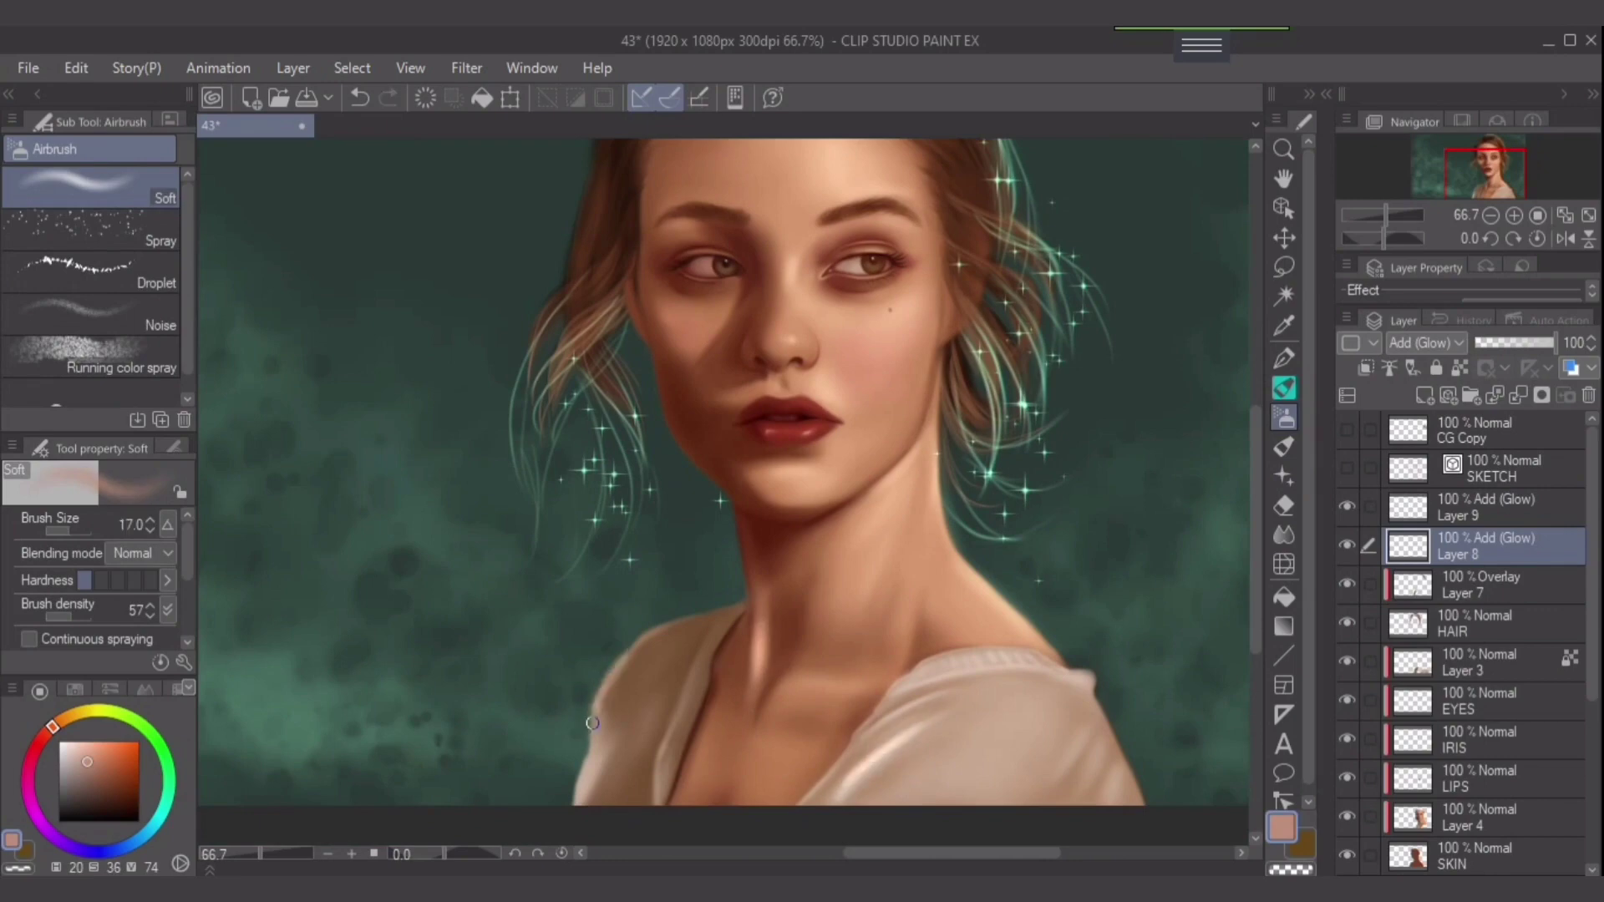
left_click_drag(665, 762, 673, 723)
left_click_drag(576, 786, 614, 706)
left_click_drag(317, 416, 246, 545)
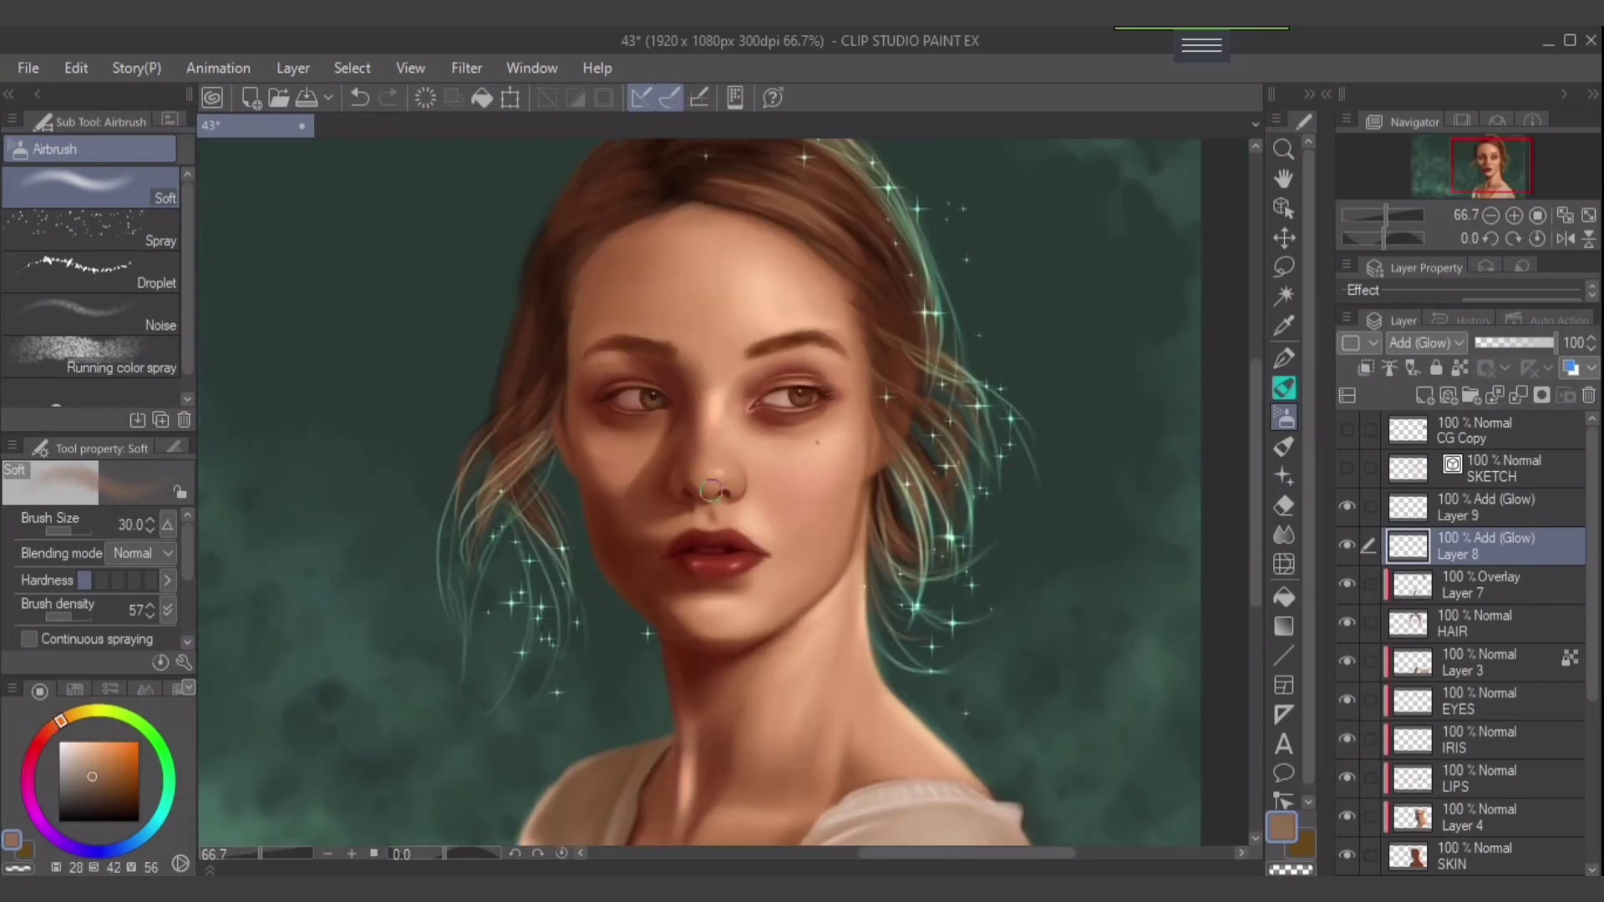
Brighten the nose bridge and forehead with a brown glow at brush size 25.
key("bracketright")
key("bracketleft")
key("bracketleft")
left_click_drag(715, 395, 717, 435)
left_click_drag(786, 284, 781, 324)
Paint fine glowing highlights on the right eye's lid crease, lower rim and inner corner at brush size 3.
scroll(841, 463, "up", 8)
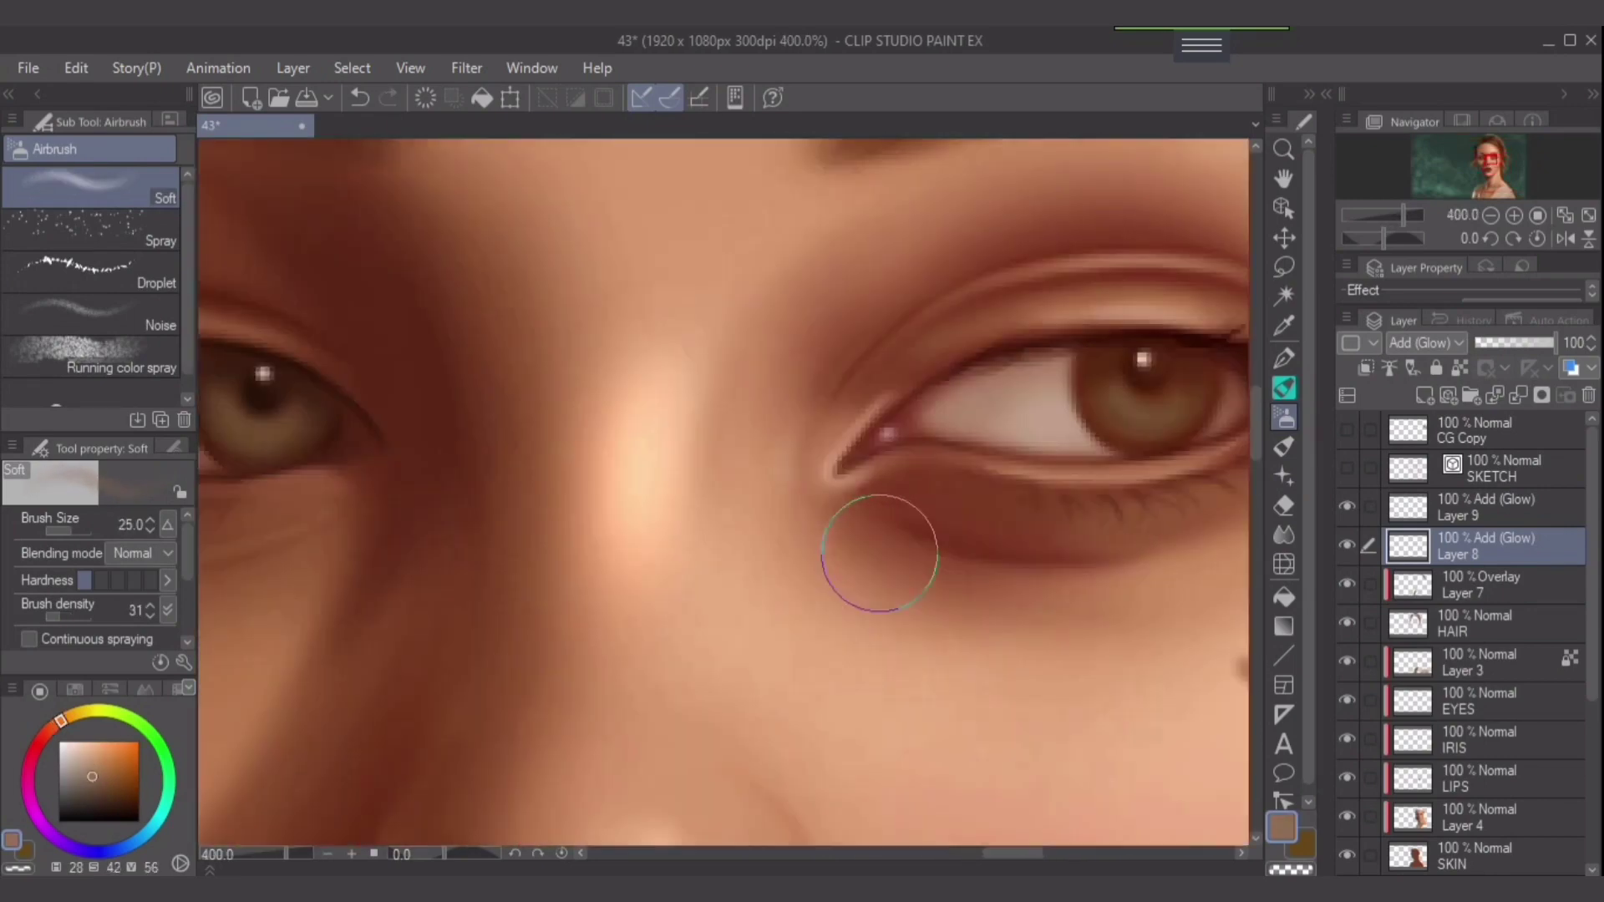
key("bracketleft")
key("bracketleft")
key("bracketleft")
key("bracketleft")
key("bracketleft")
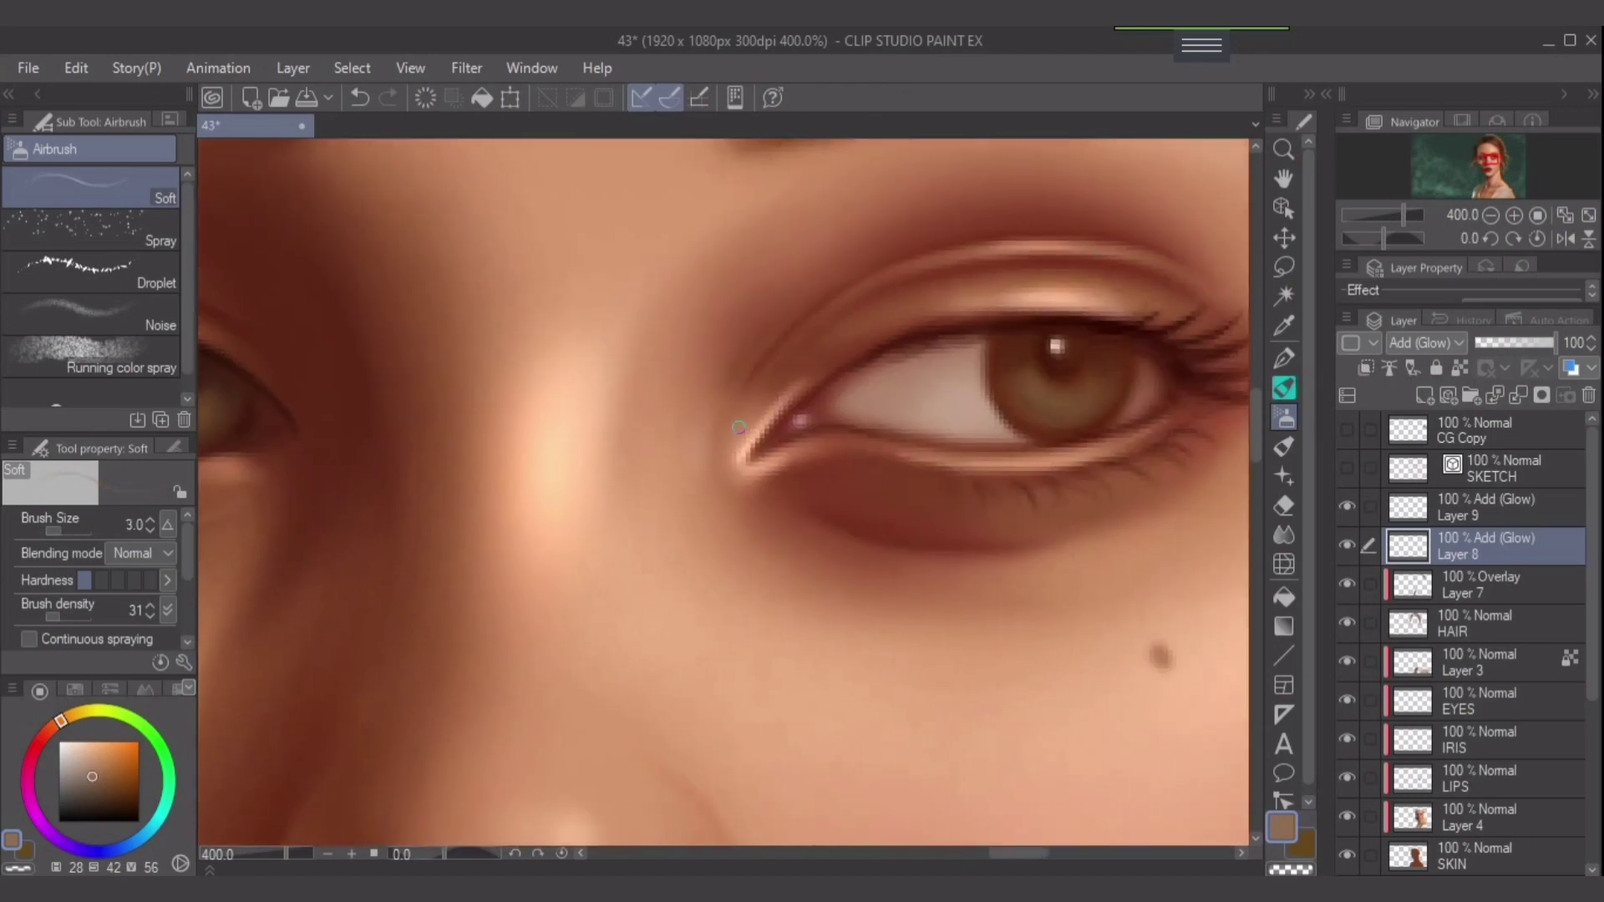
mouse_move(1058, 462)
left_mouse_down()
mouse_move(652, 401)
mouse_move(1039, 423)
mouse_move(389, 430)
left_mouse_up()
Add soft glow highlights to the eyelids and brow bones with brown at brush sizes up to 10.
key("bracketright")
key("bracketright")
key("bracketright")
scroll(639, 344, "down", 4)
key("bracketright")
key("bracketright")
key("bracketright")
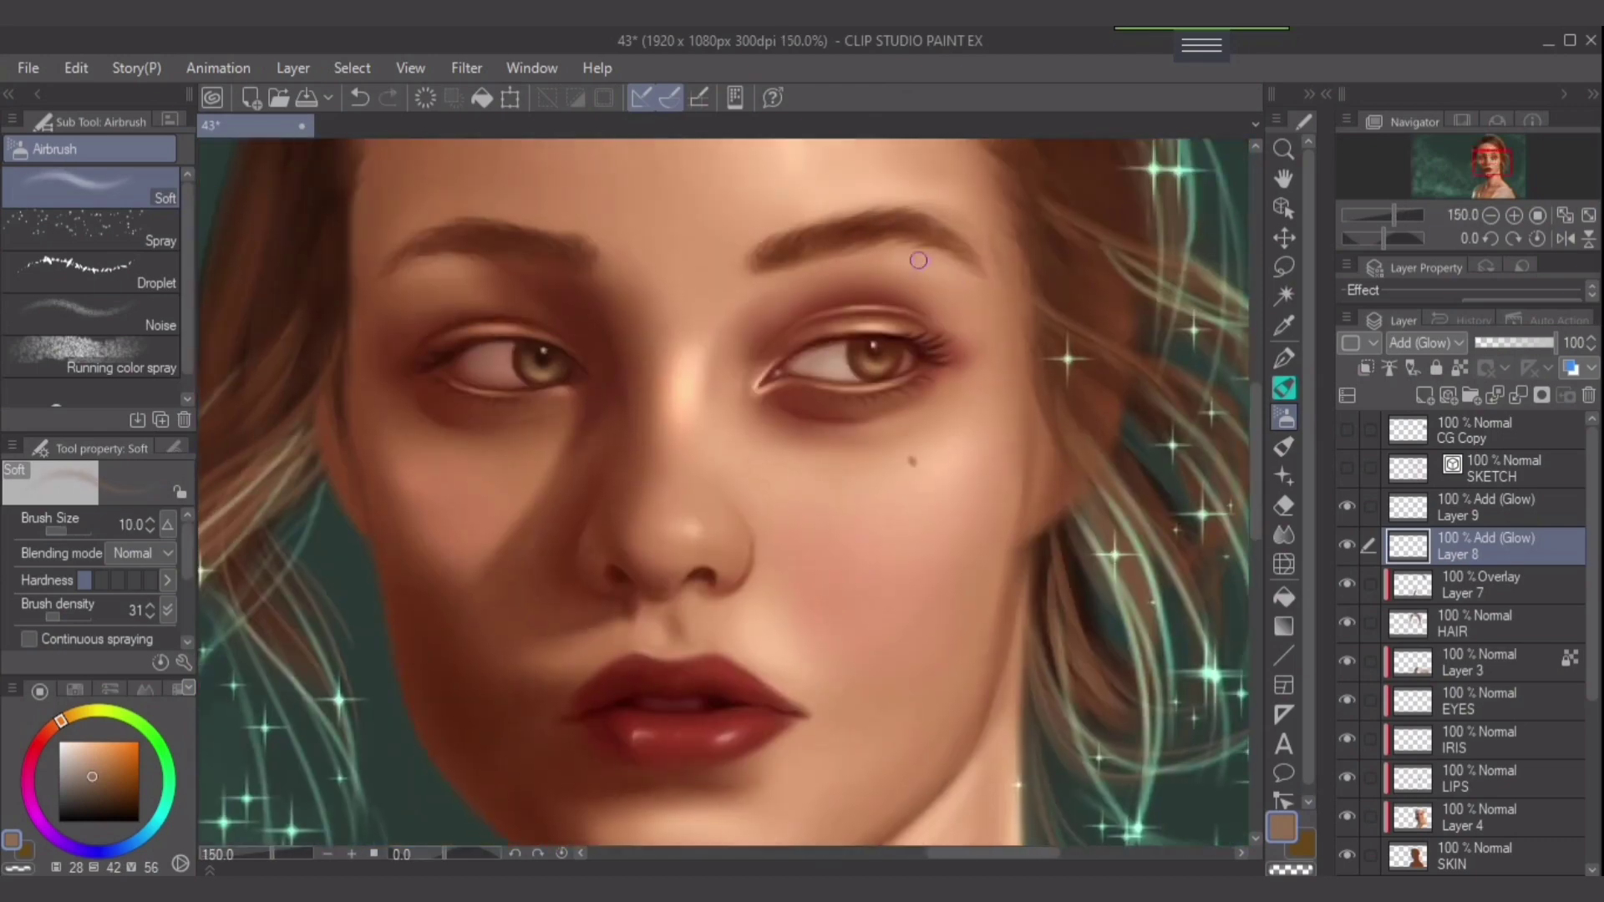
scroll(705, 519, "up", 4)
key("bracketright")
key("bracketright")
key("bracketright")
key("bracketright")
key("bracketright")
key("bracketright")
key("bracketright")
key("bracketright")
scroll(705, 519, "down", 6)
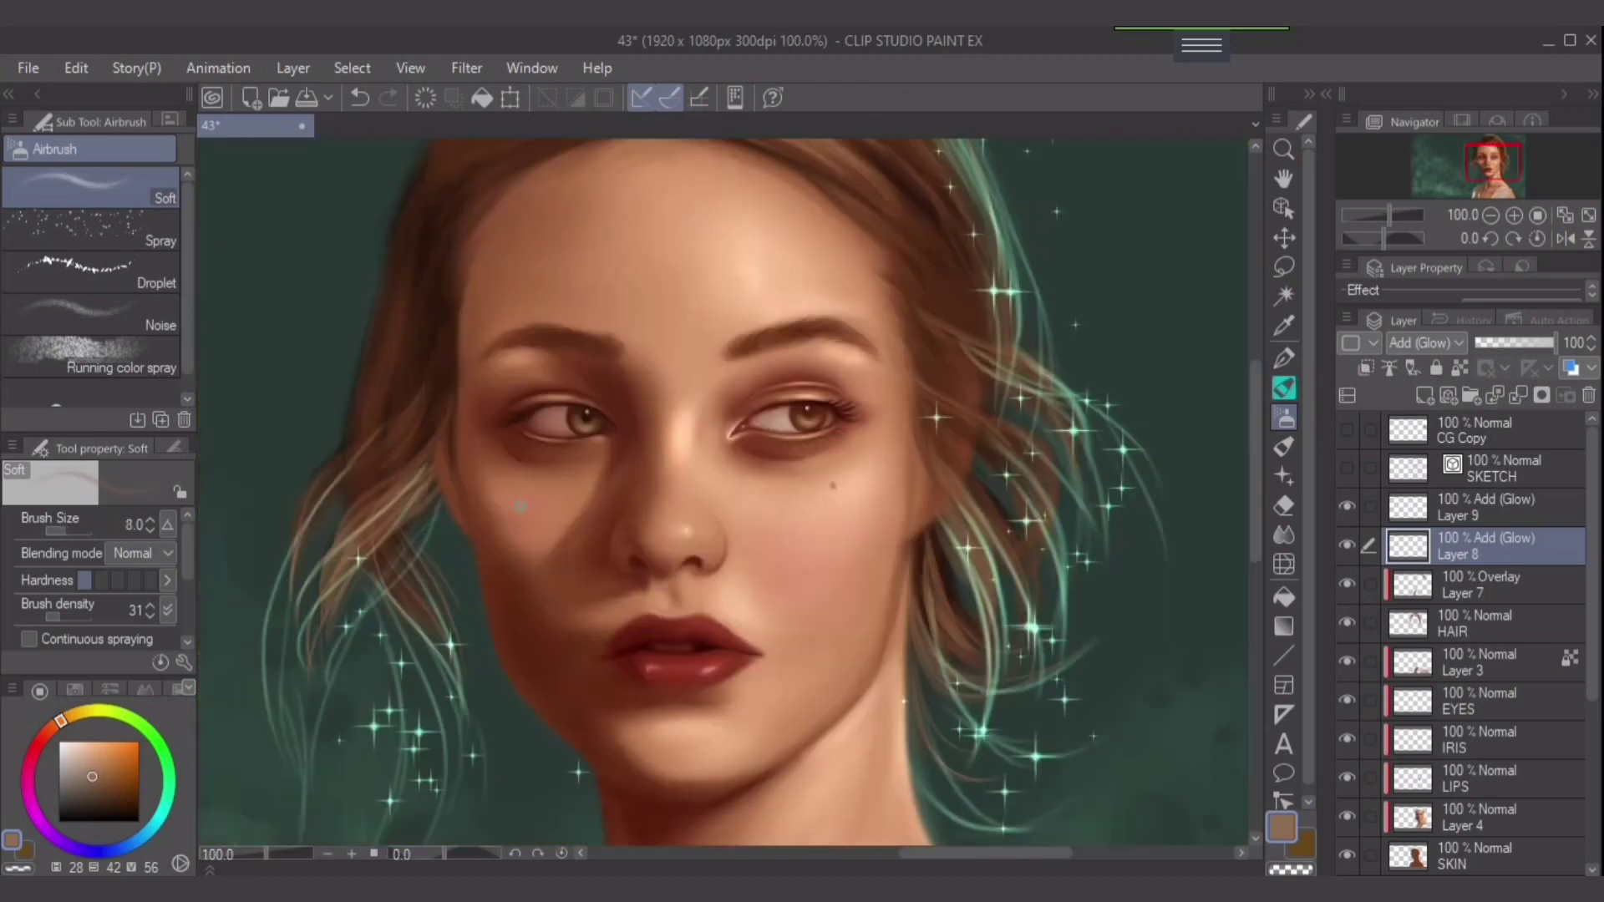
Airbrush a reddish blush onto the left cheek and soften its edge with the soft eraser at size 15.
left_click(518, 514, "alt")
left_click_drag(499, 511, 547, 535)
key("e")
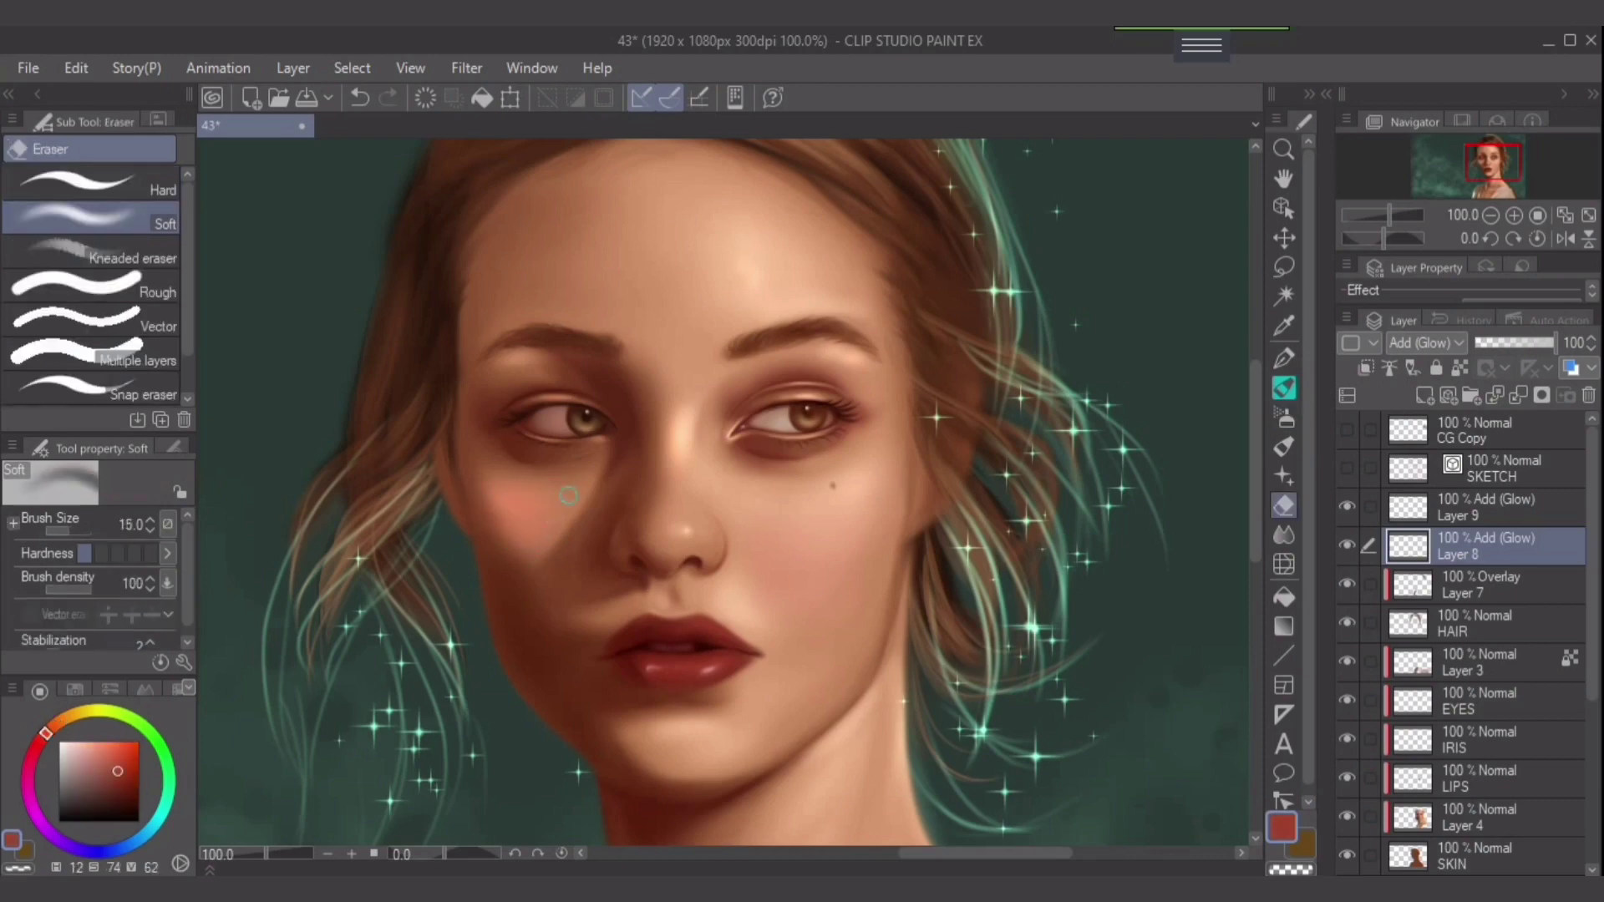
Brighten the skin around the nose and upper lip with sampled light pink at brush size 10 and density 19.
key("b")
scroll(639, 672, "up", 2)
left_click(689, 532, "alt")
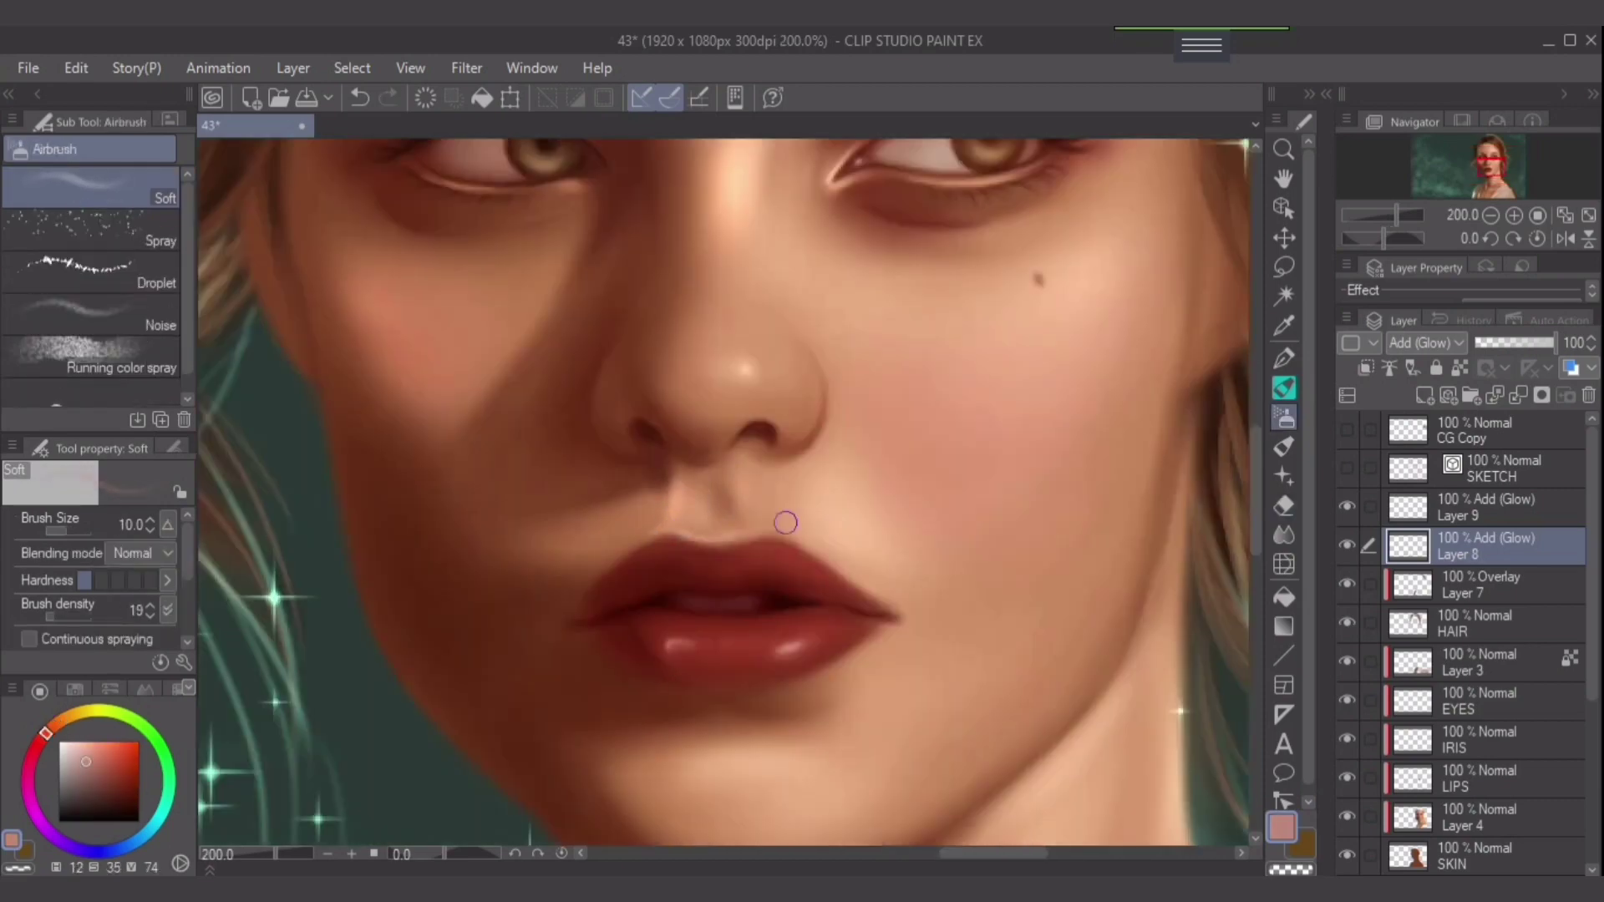
Scatter stars over the shoulders and lower-left background with the Sparkle brush at size 120, undoing the last stroke.
key("ctrl+0")
key("b")
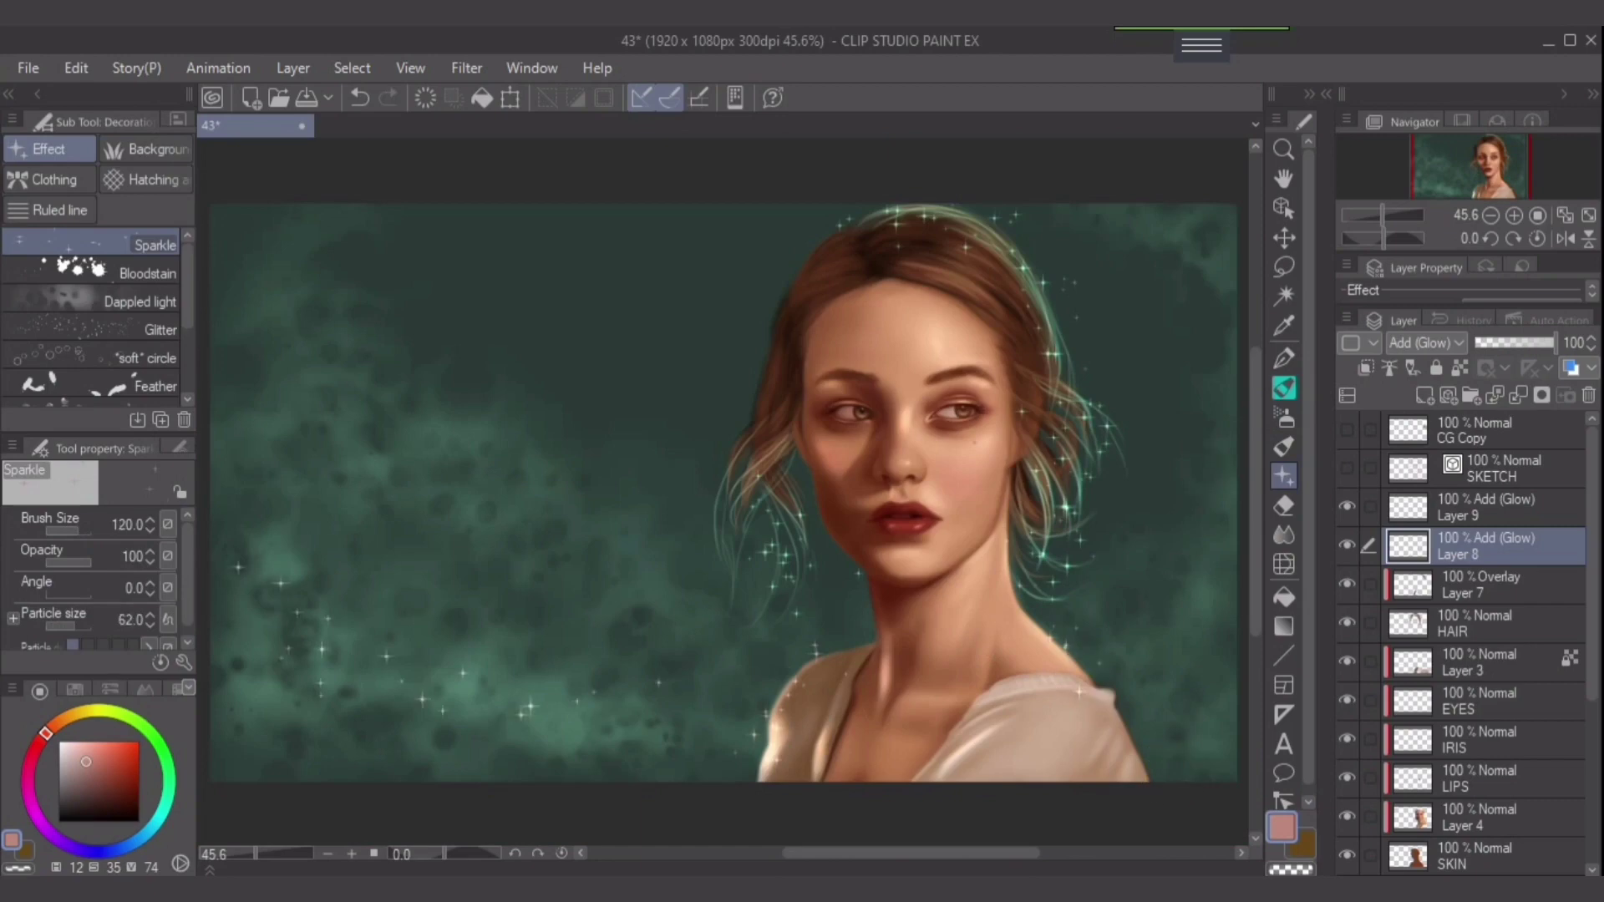
key("ctrl+z")
Select Layer 6 and airbrush a faint mint glow into the background around the hair with a large soft brush.
scroll(1471, 585, "down", 5)
left_click(1486, 665)
key("b")
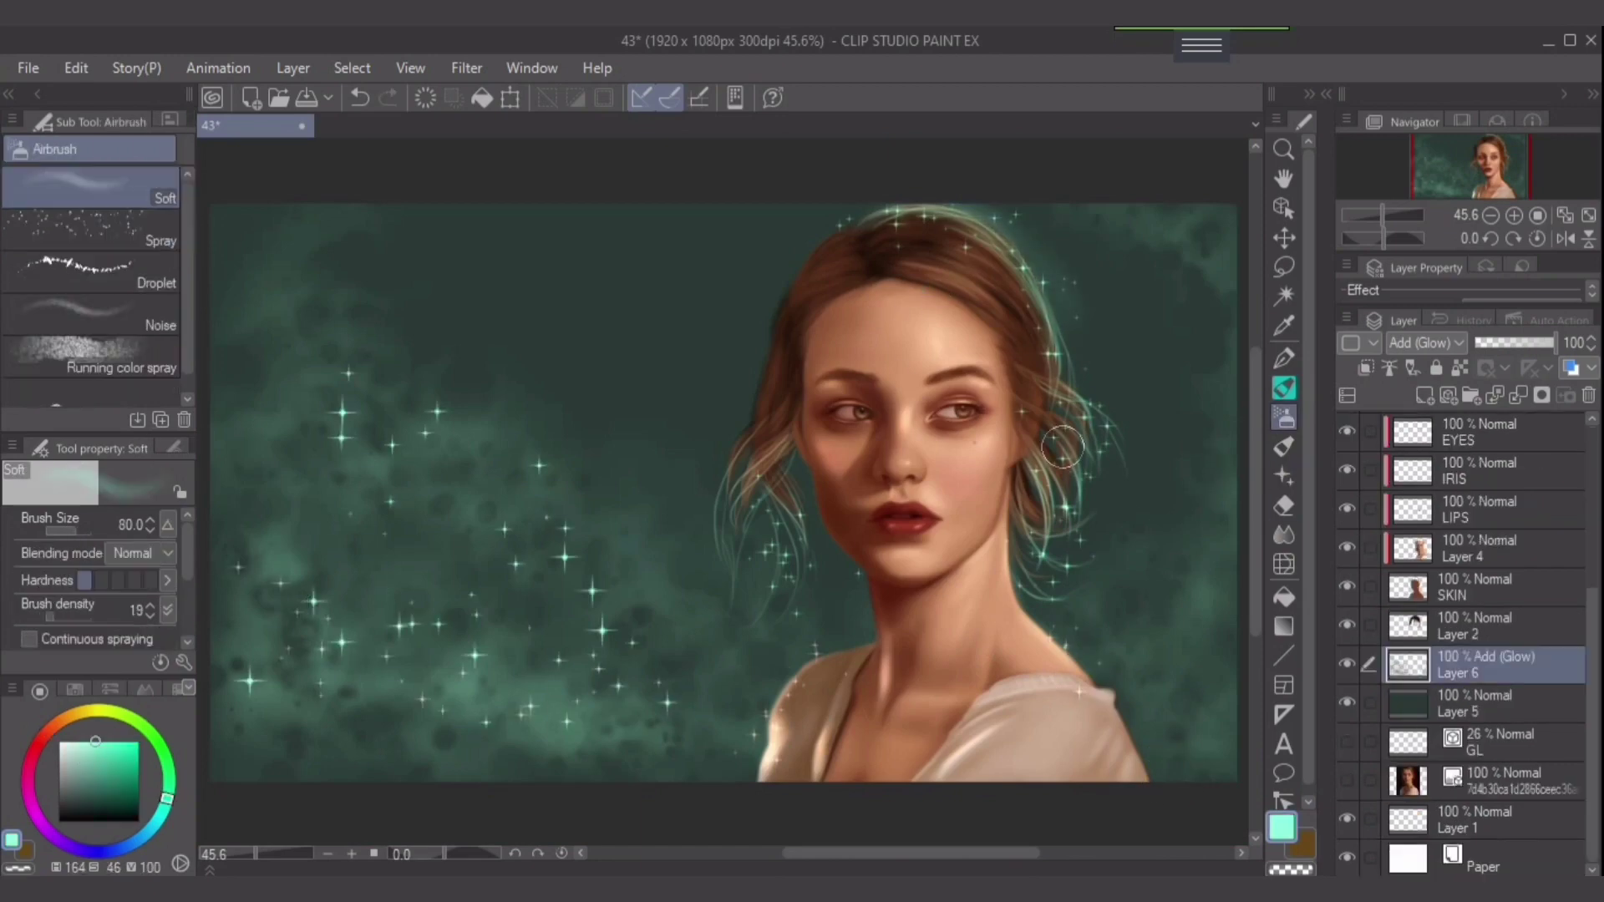
key("bracketright")
key("bracketright")
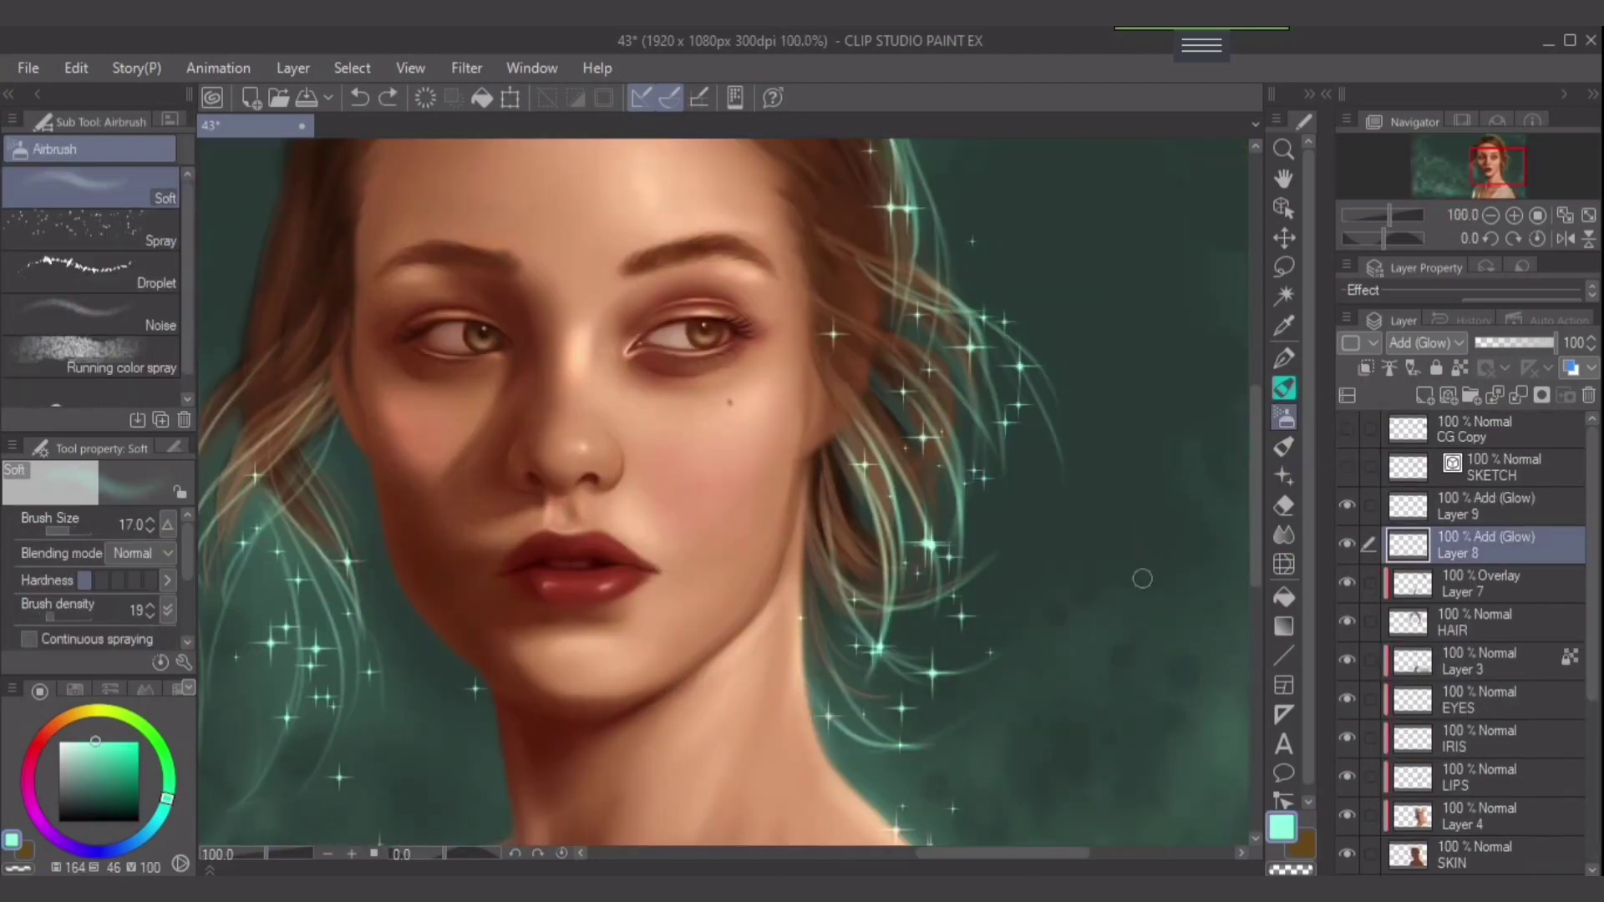
Touch up the lips on Layer 8 with sampled red at brush size 7, and make Layer 9 active.
left_click(585, 576, "alt")
scroll(622, 502, "up", 2)
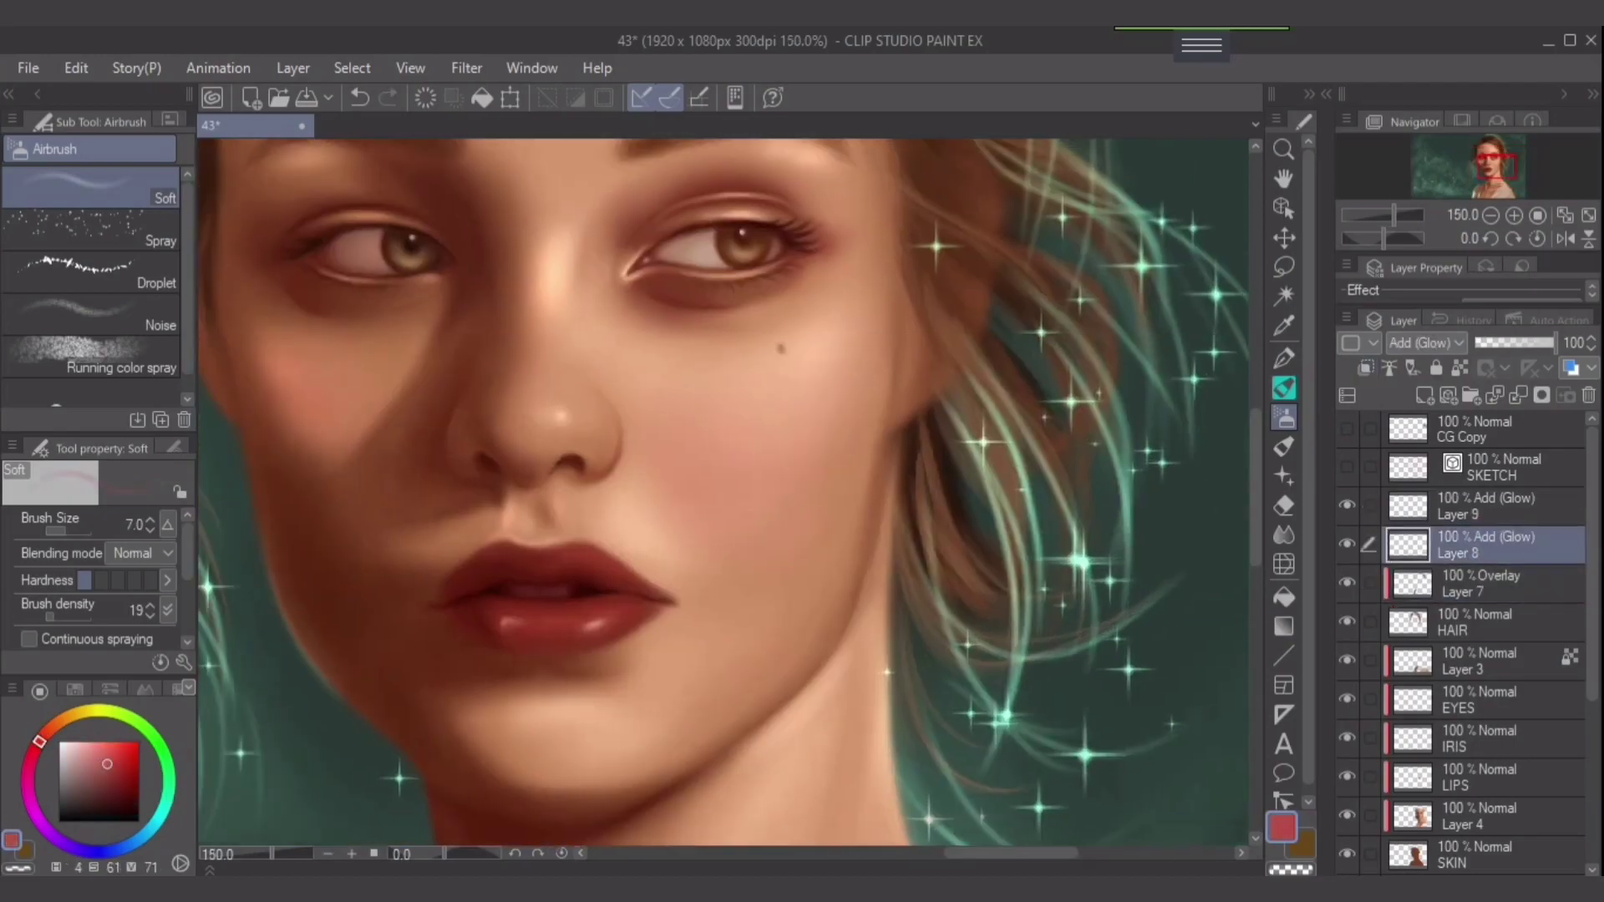
left_click(1496, 506)
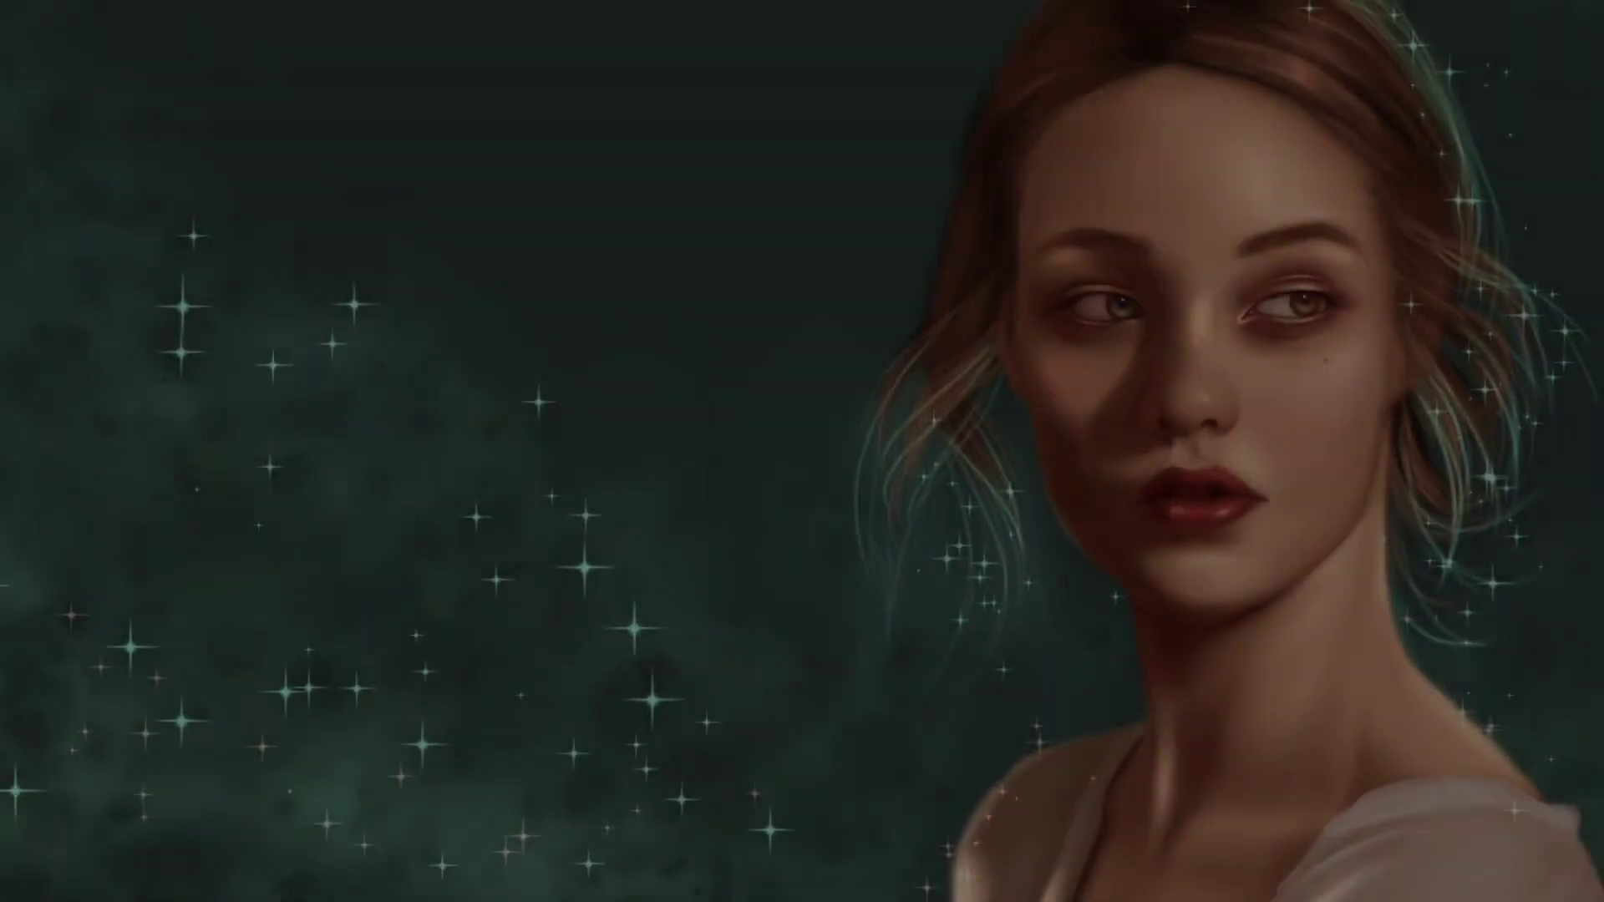